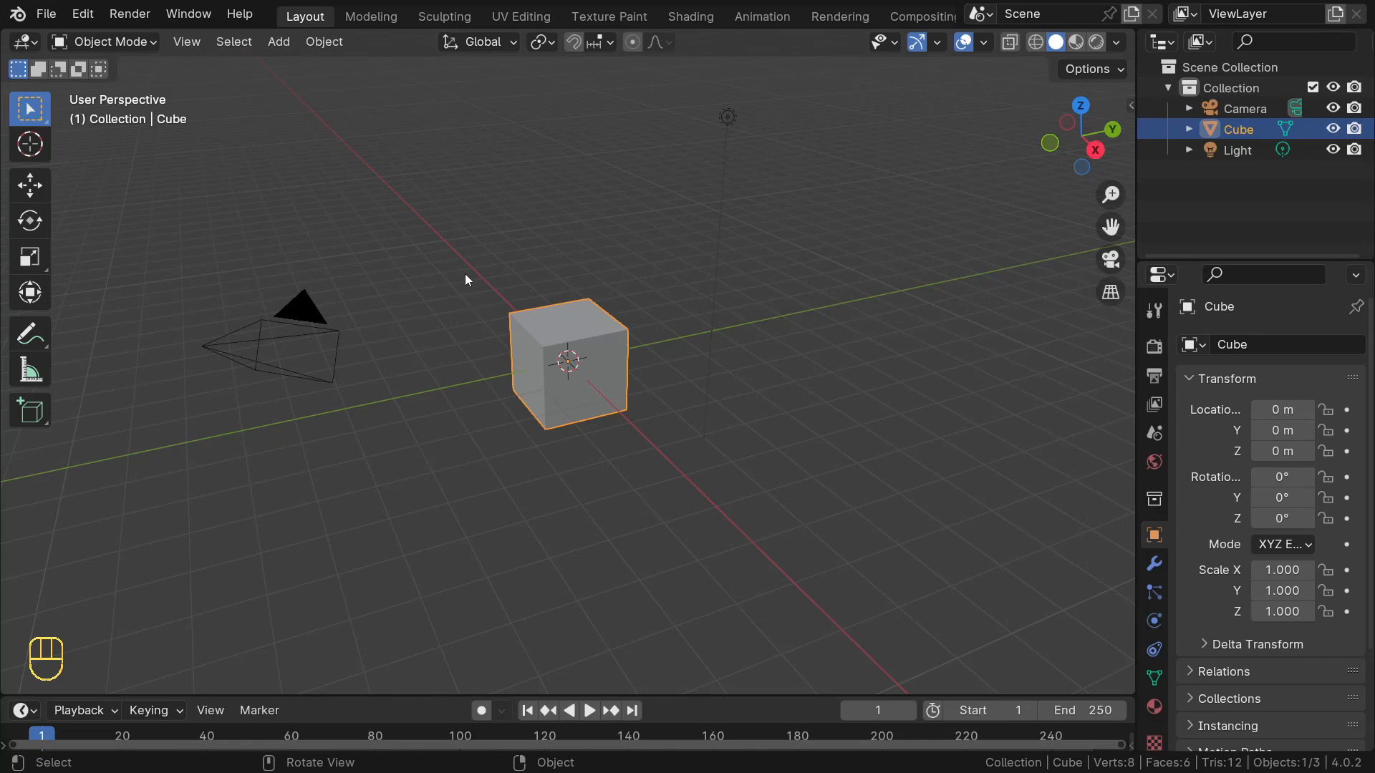
Delete all the default scene objects: the camera, the cube and the light
middle_drag(345, 354, 443, 456)
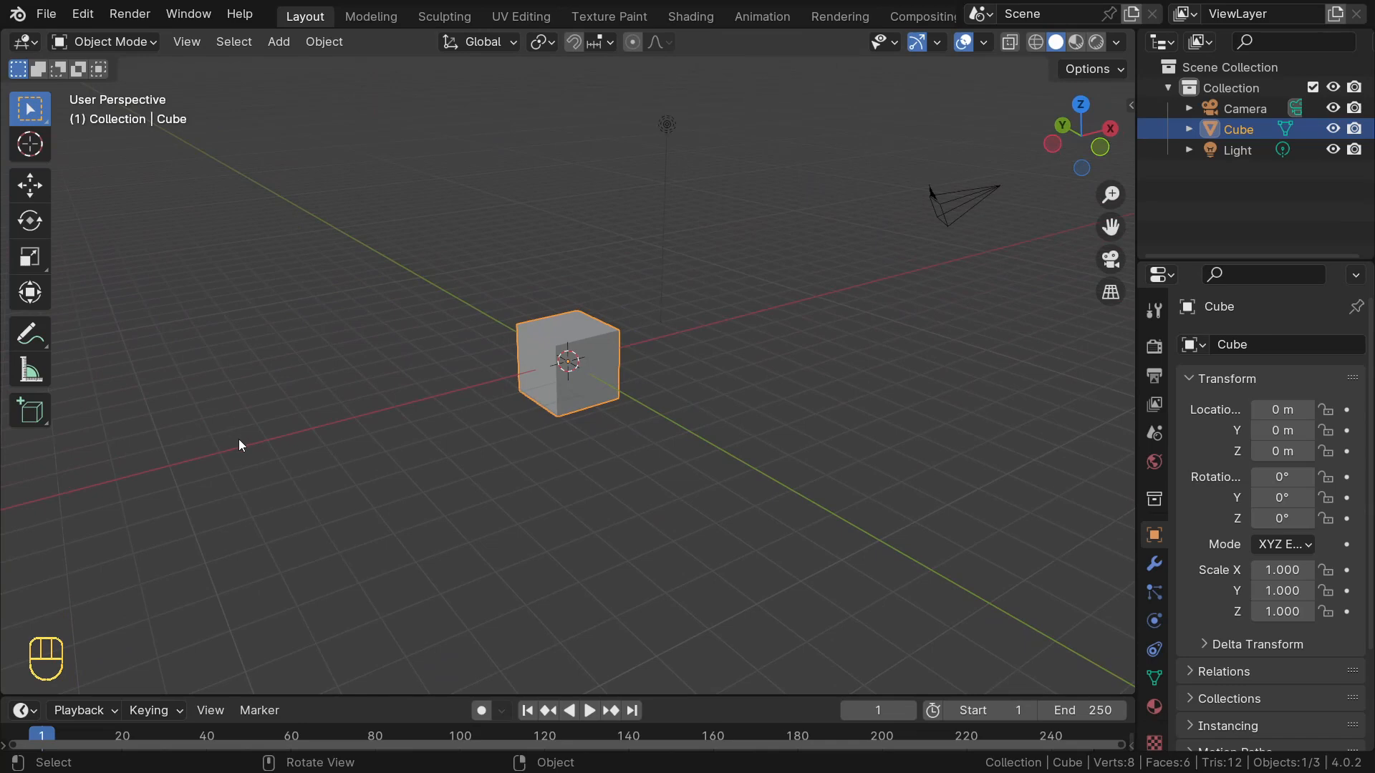
key(a)
scroll(240, 445, down, 1)
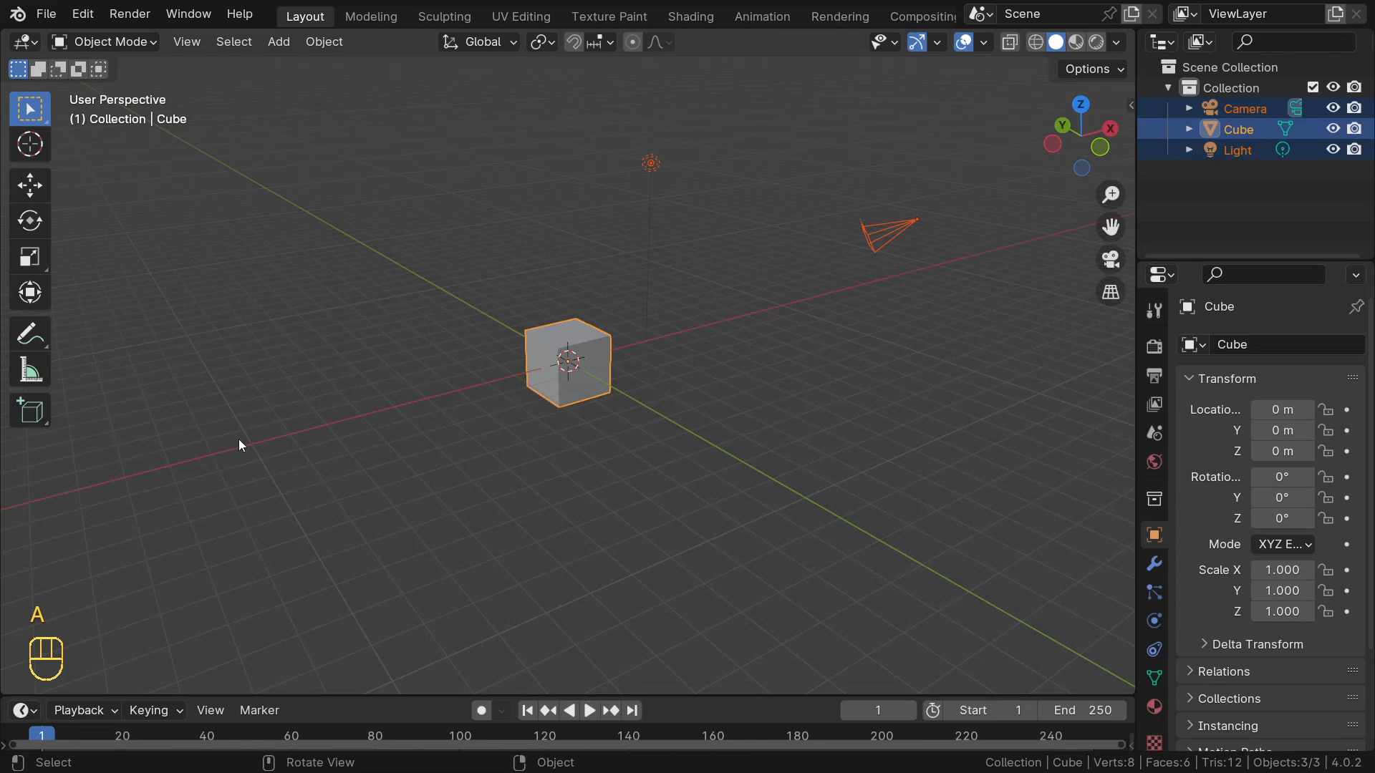
key(Delete)
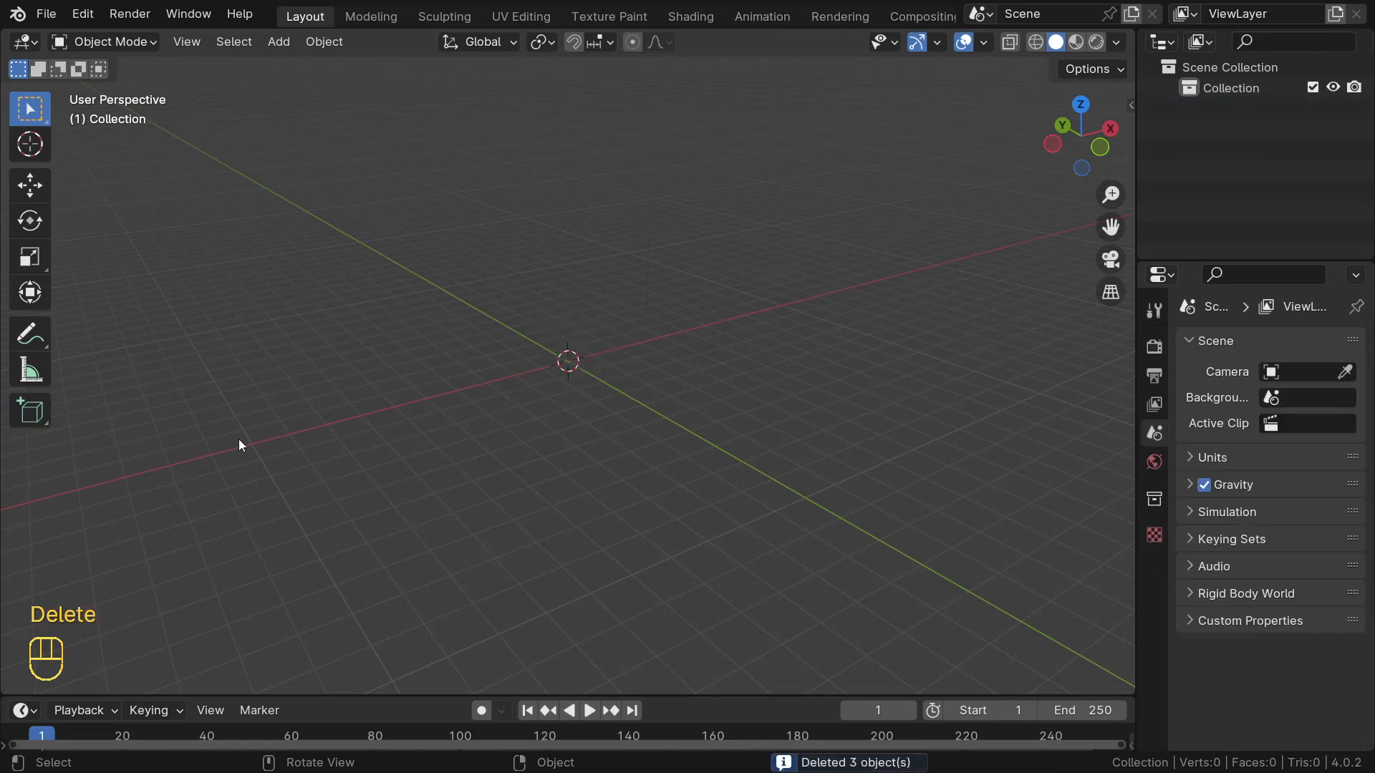
Load "aircraft right image.png" from the Documents folder as a reference image aligned to the right orthographic view
key(KP_3)
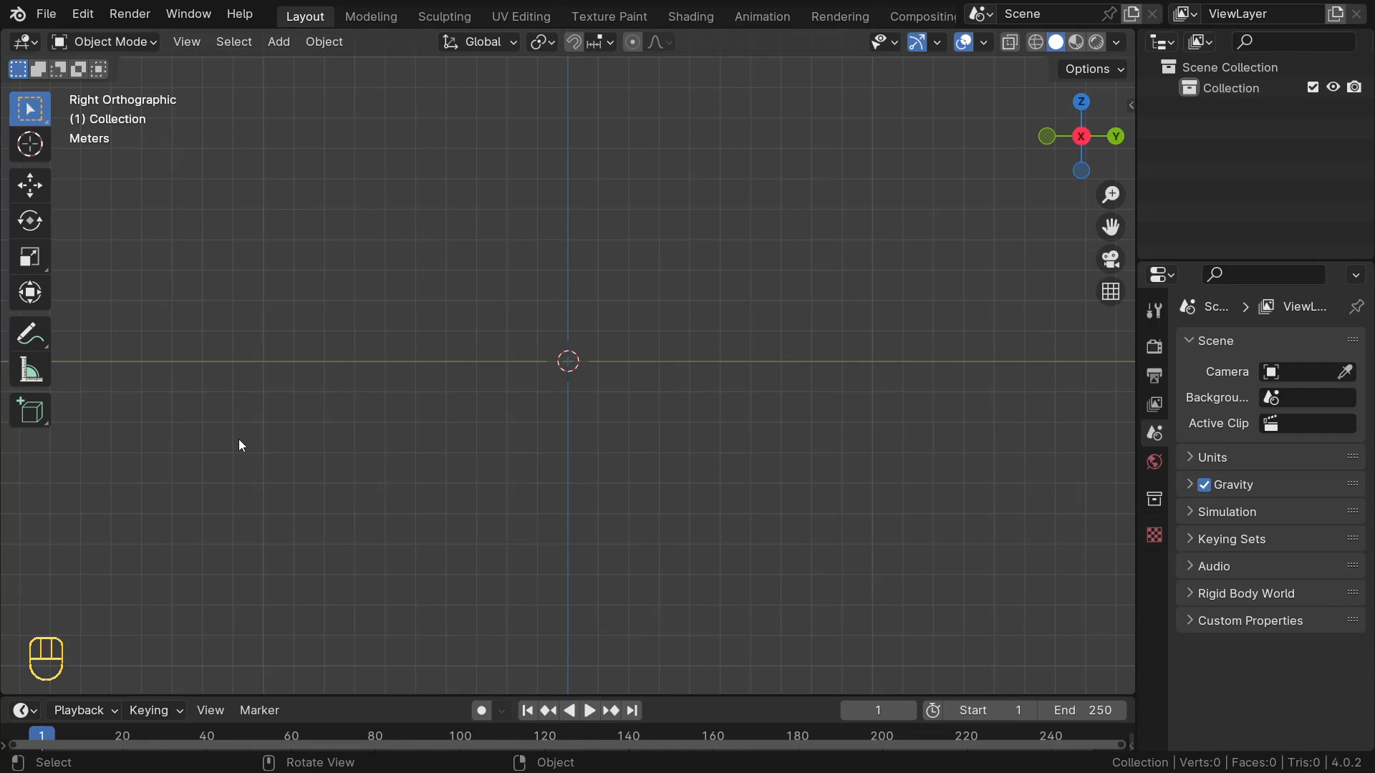
key(shift+a)
mouse_move(166, 370)
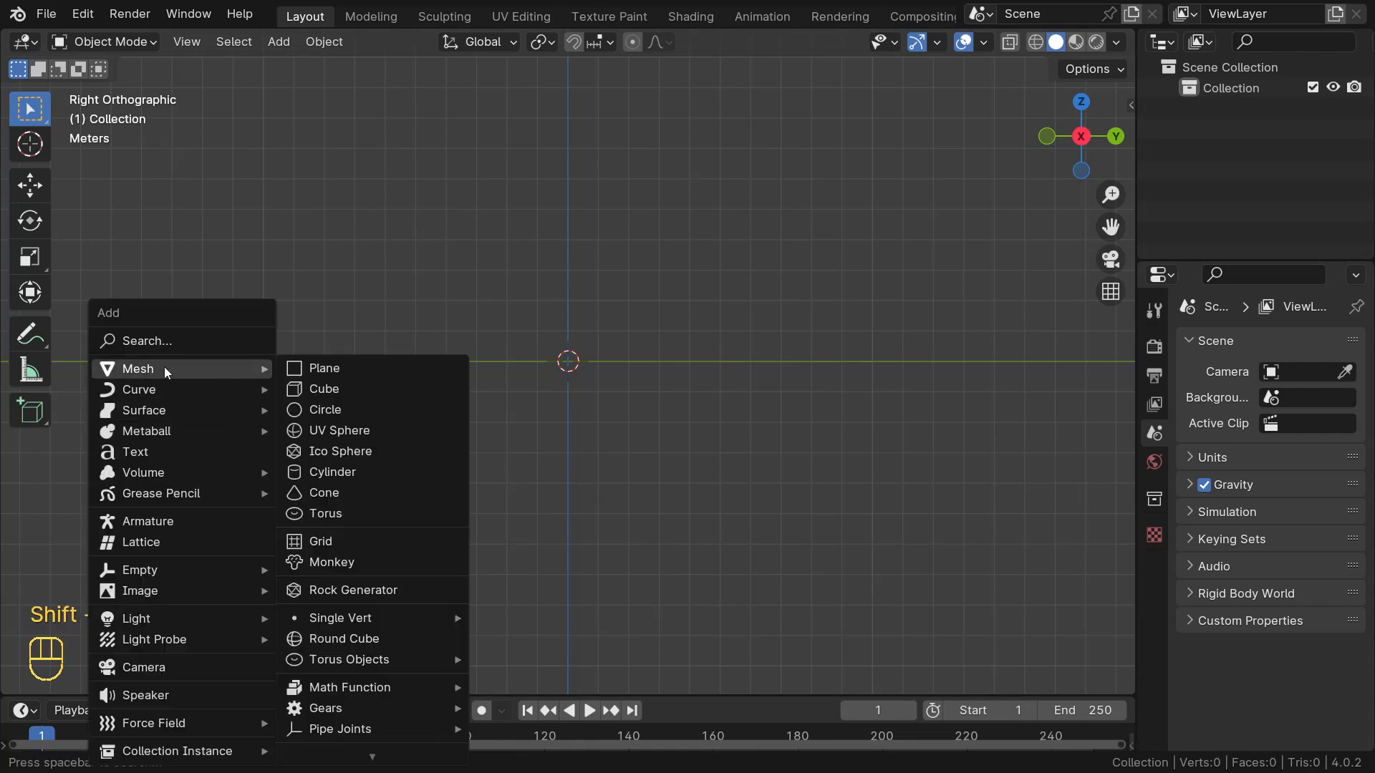
mouse_move(190, 593)
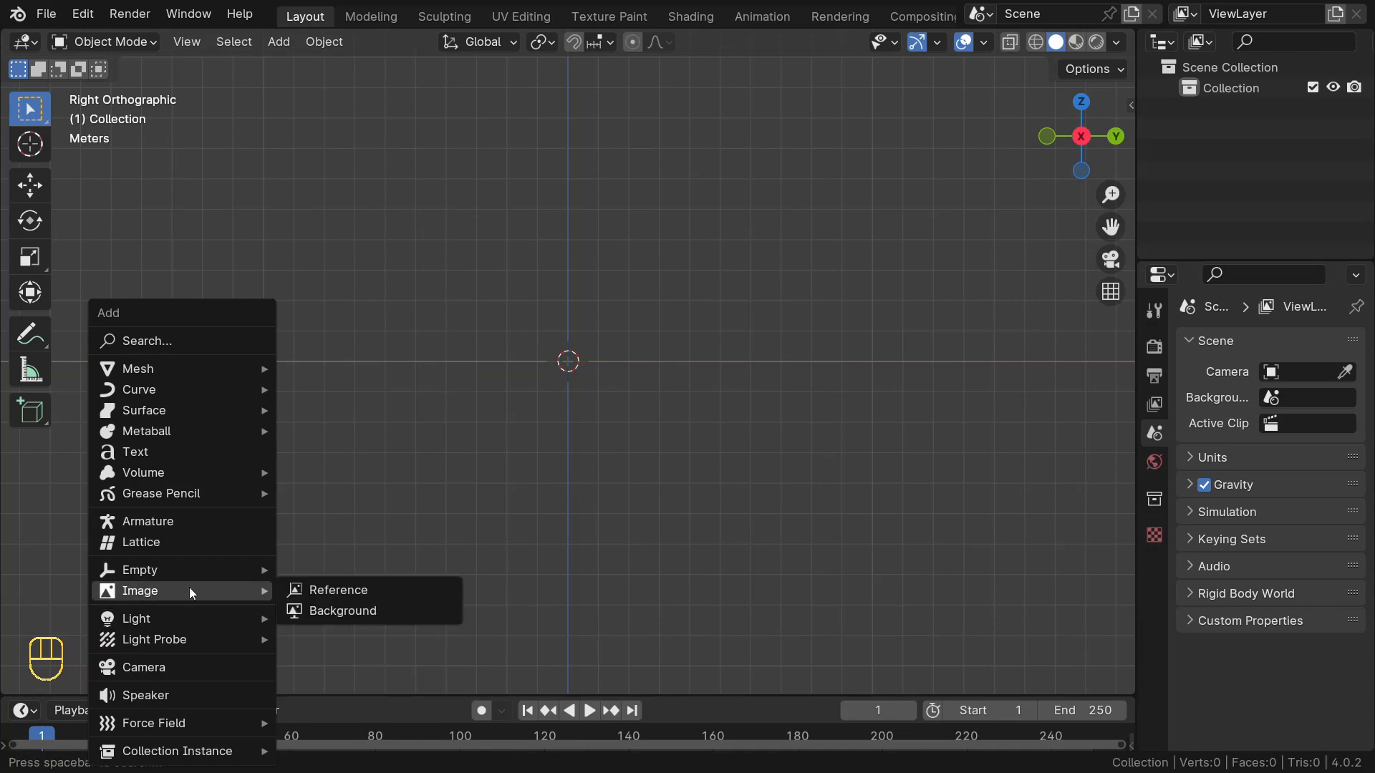
click(356, 590)
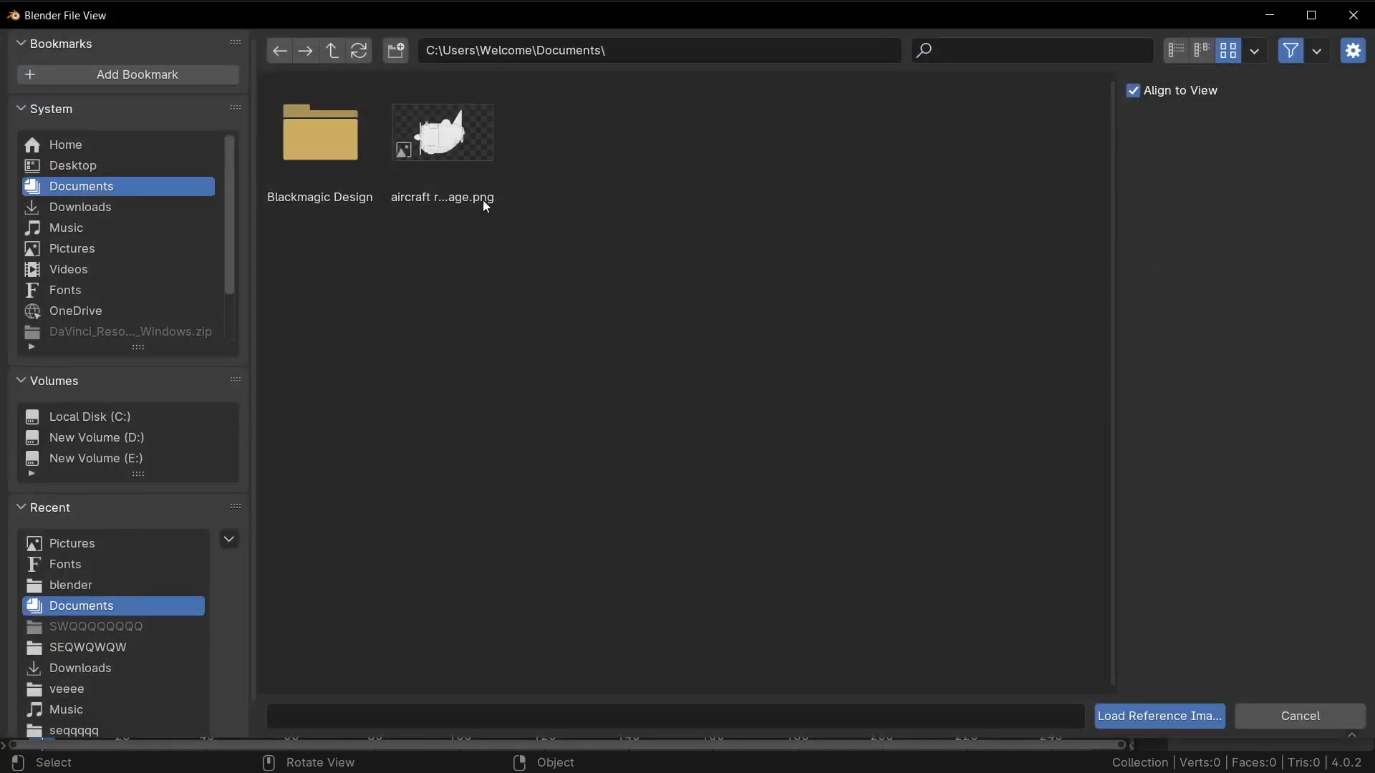
click(474, 135)
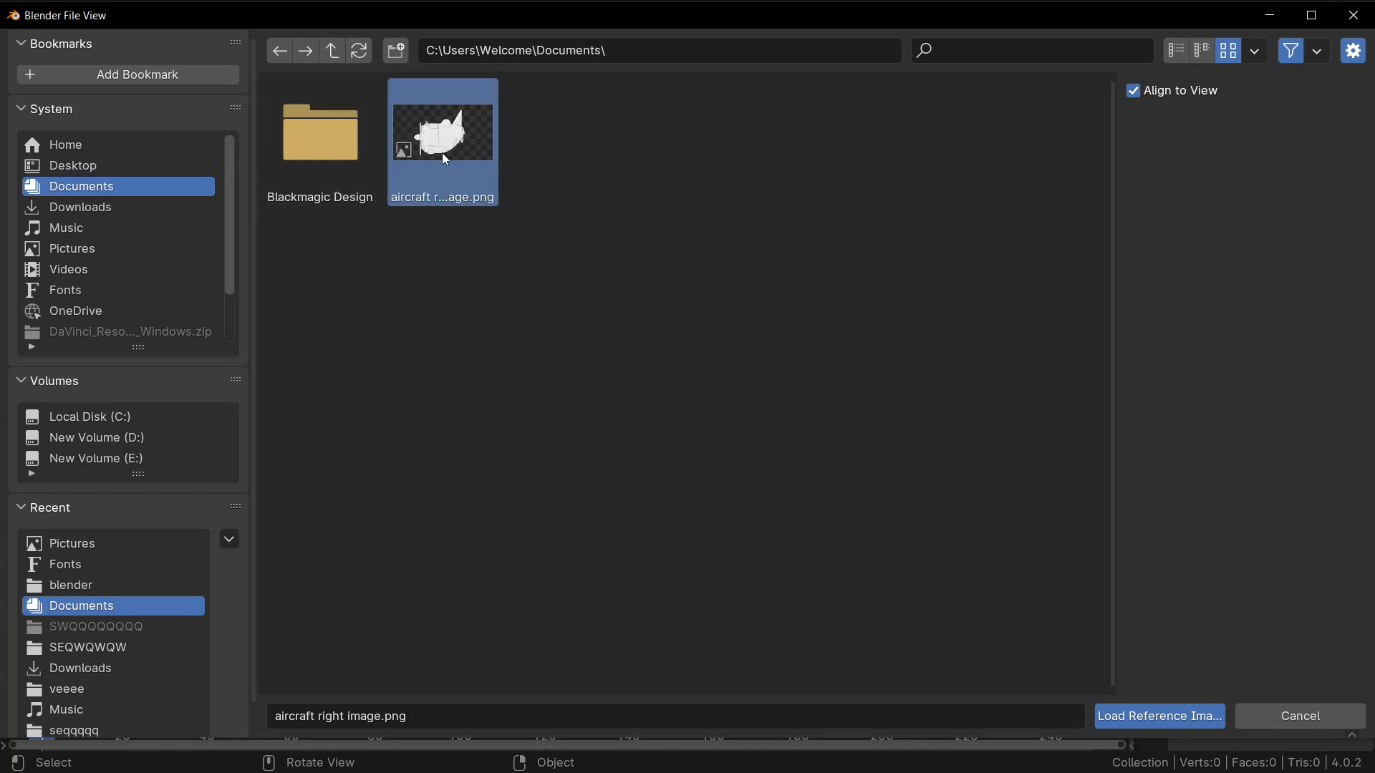
click(1150, 713)
Examine the aircraft's side profile in the reference image, including its fuselage, propeller, canopy and tail
scroll(579, 373, up, 5)
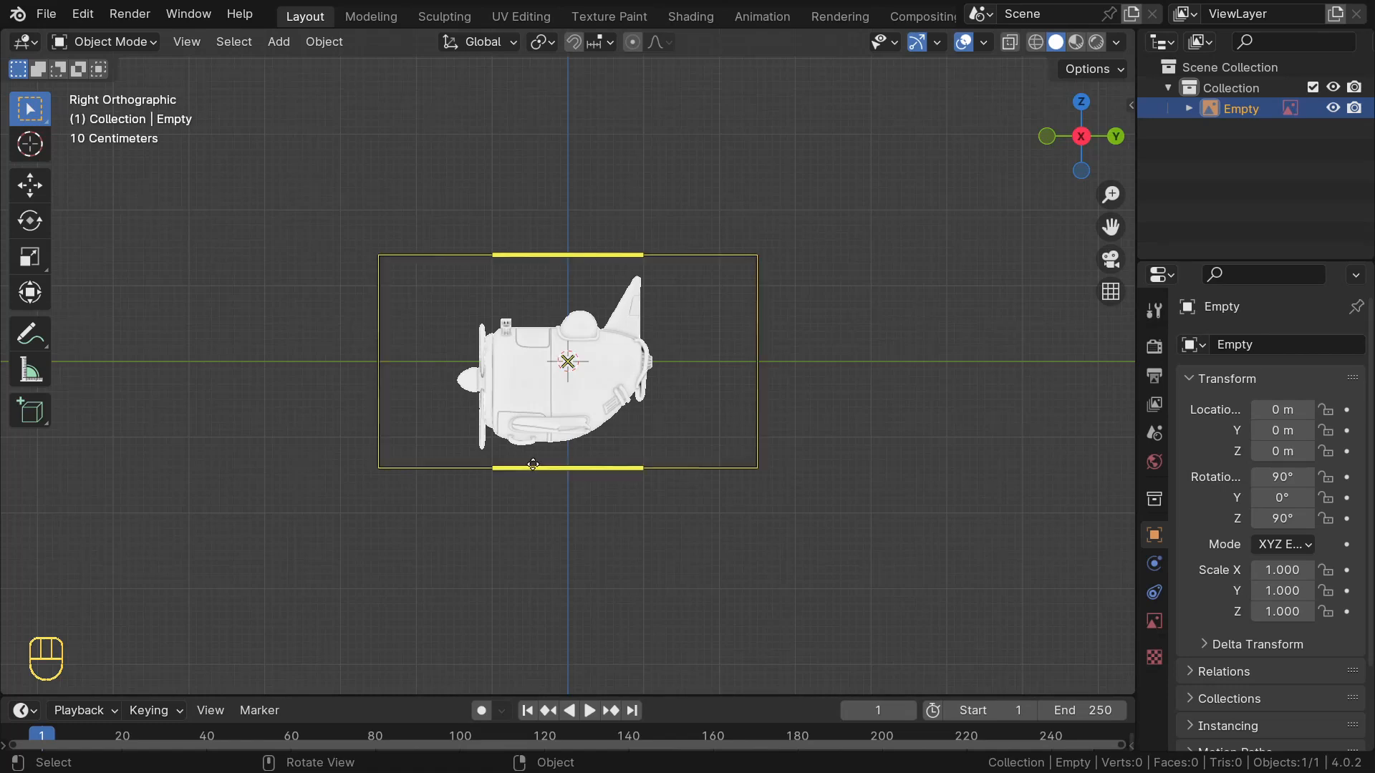
scroll(487, 371, up, 2)
scroll(487, 371, down, 1)
scroll(539, 290, up, 1)
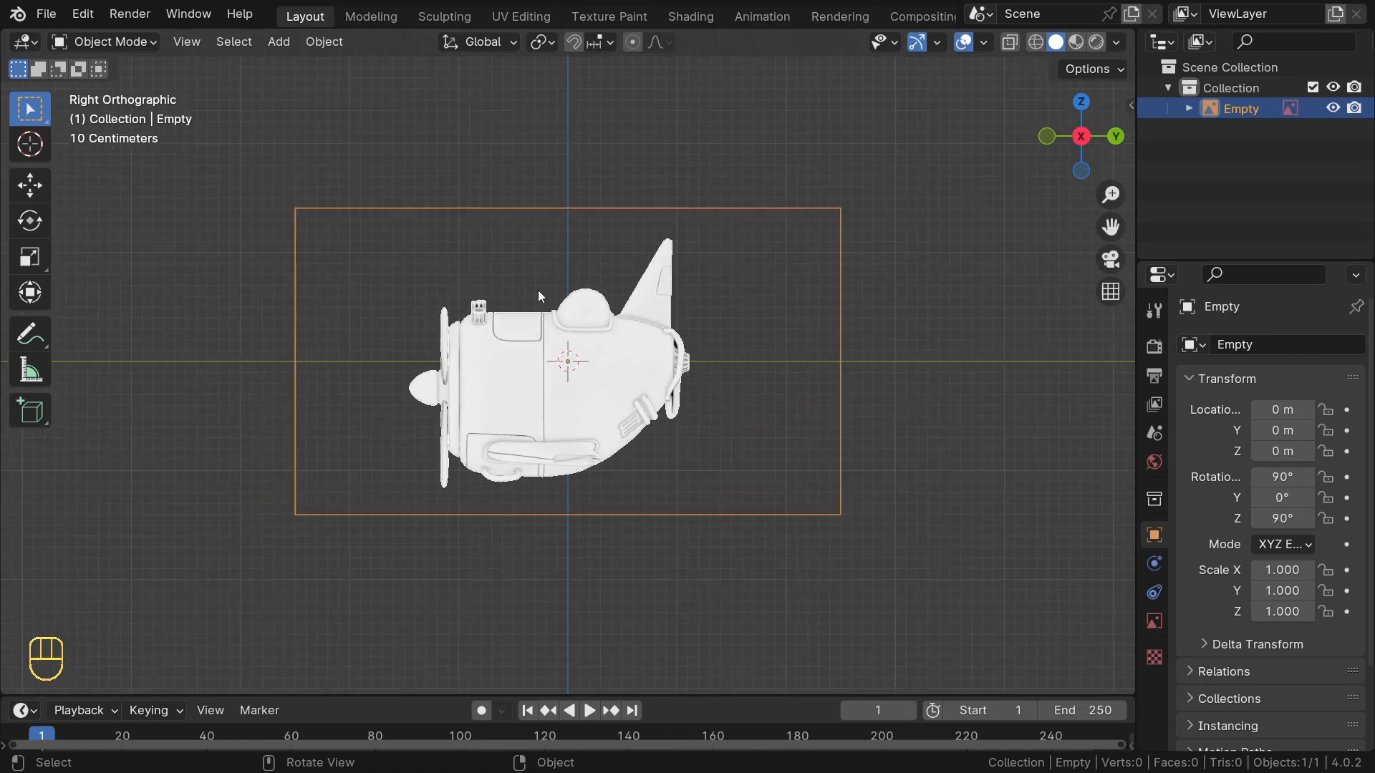
scroll(538, 290, up, 2)
scroll(539, 290, down, 2)
scroll(502, 400, up, 3)
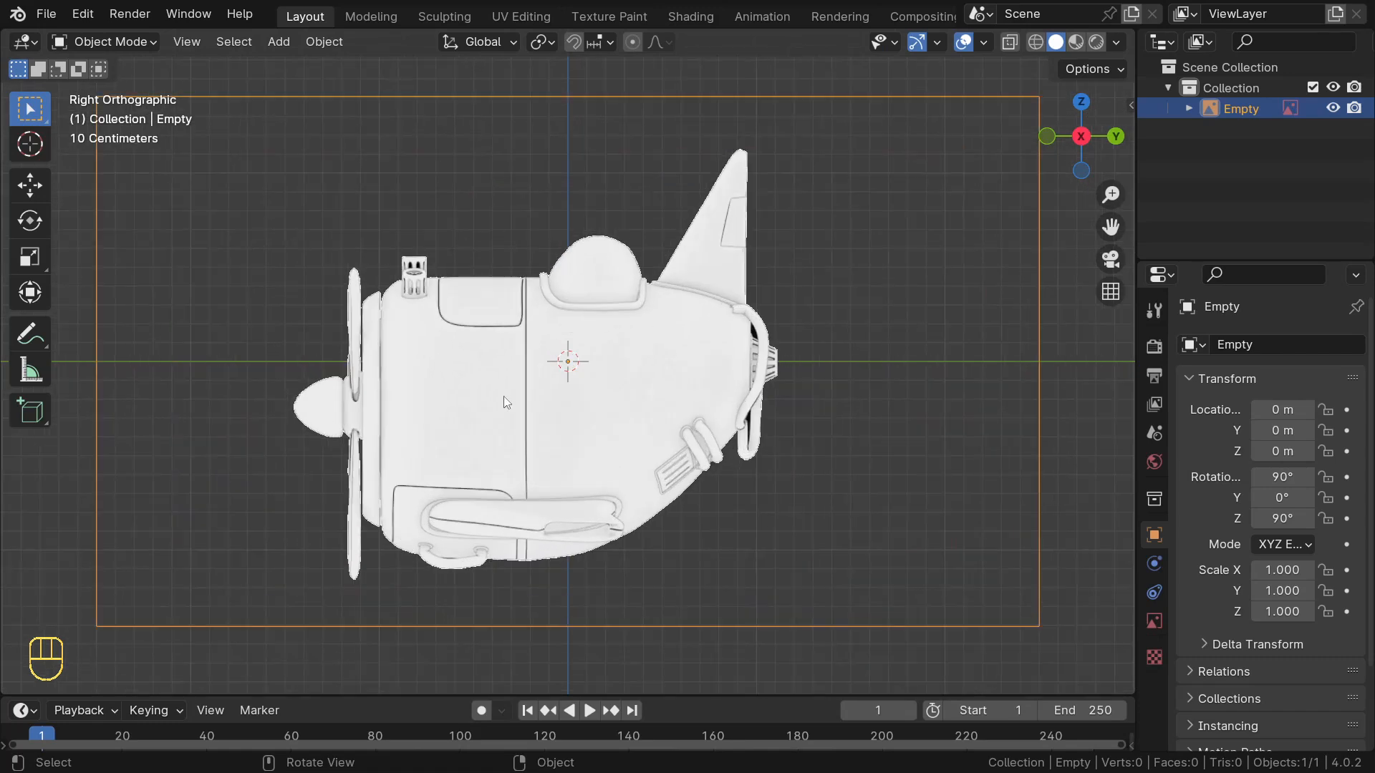
scroll(538, 187, down, 1)
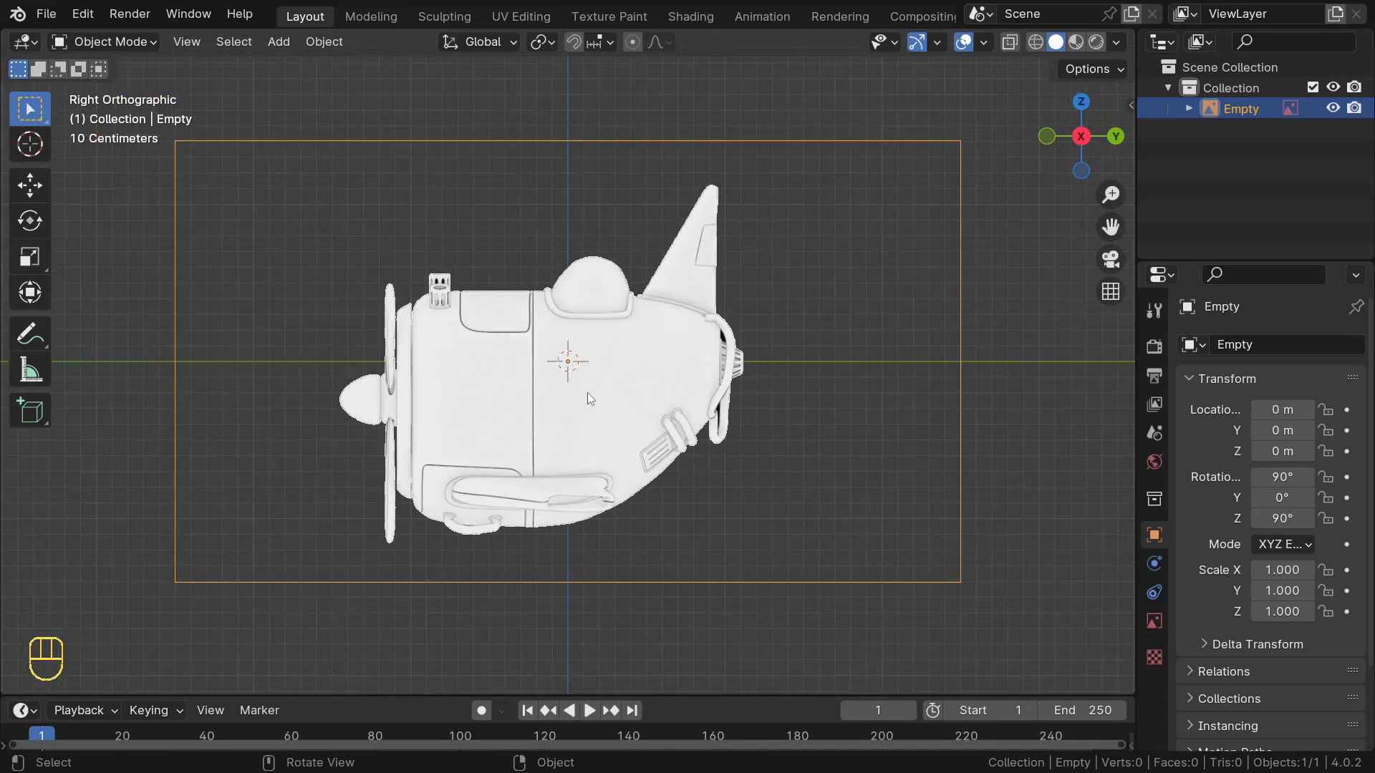
scroll(520, 400, down, 1)
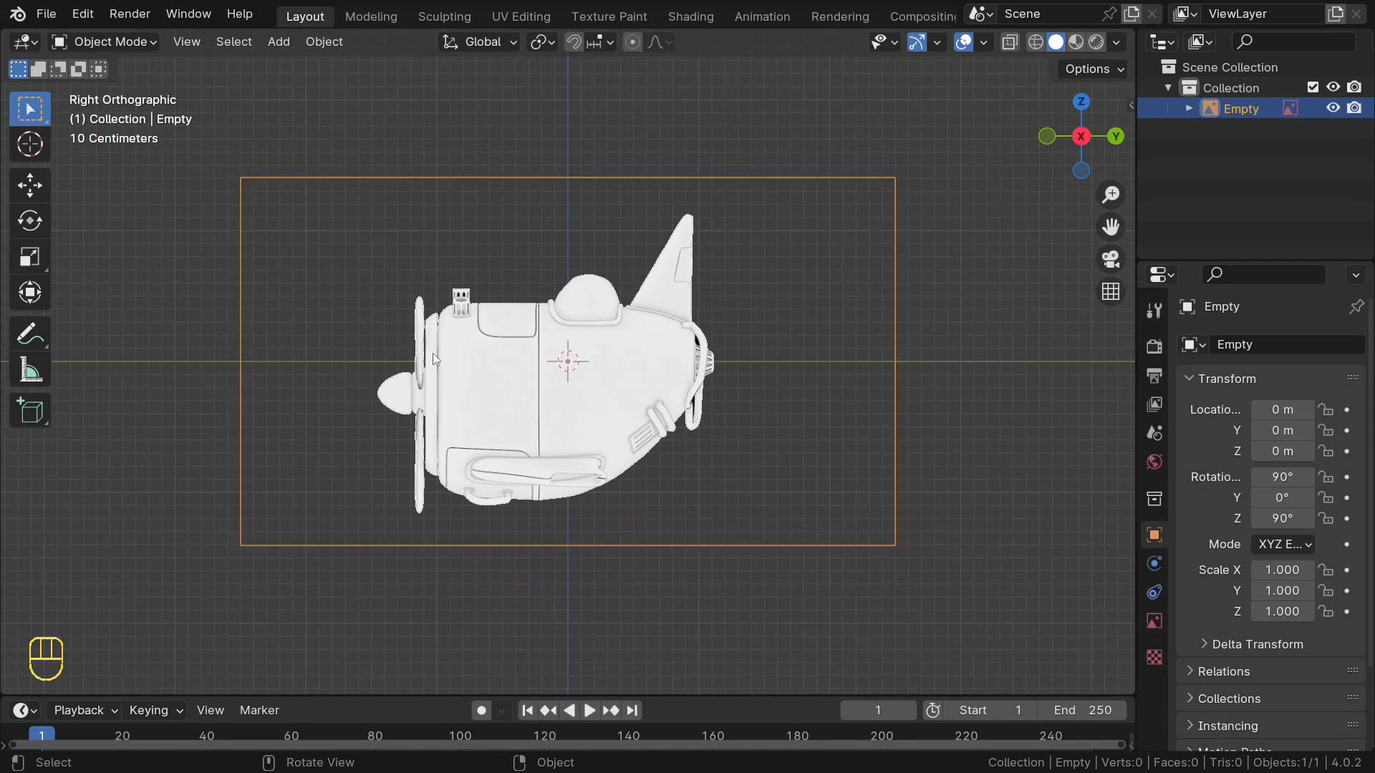
Add a mesh circle at the world origin, over the aircraft reference image
key(shift+a)
mouse_move(556, 354)
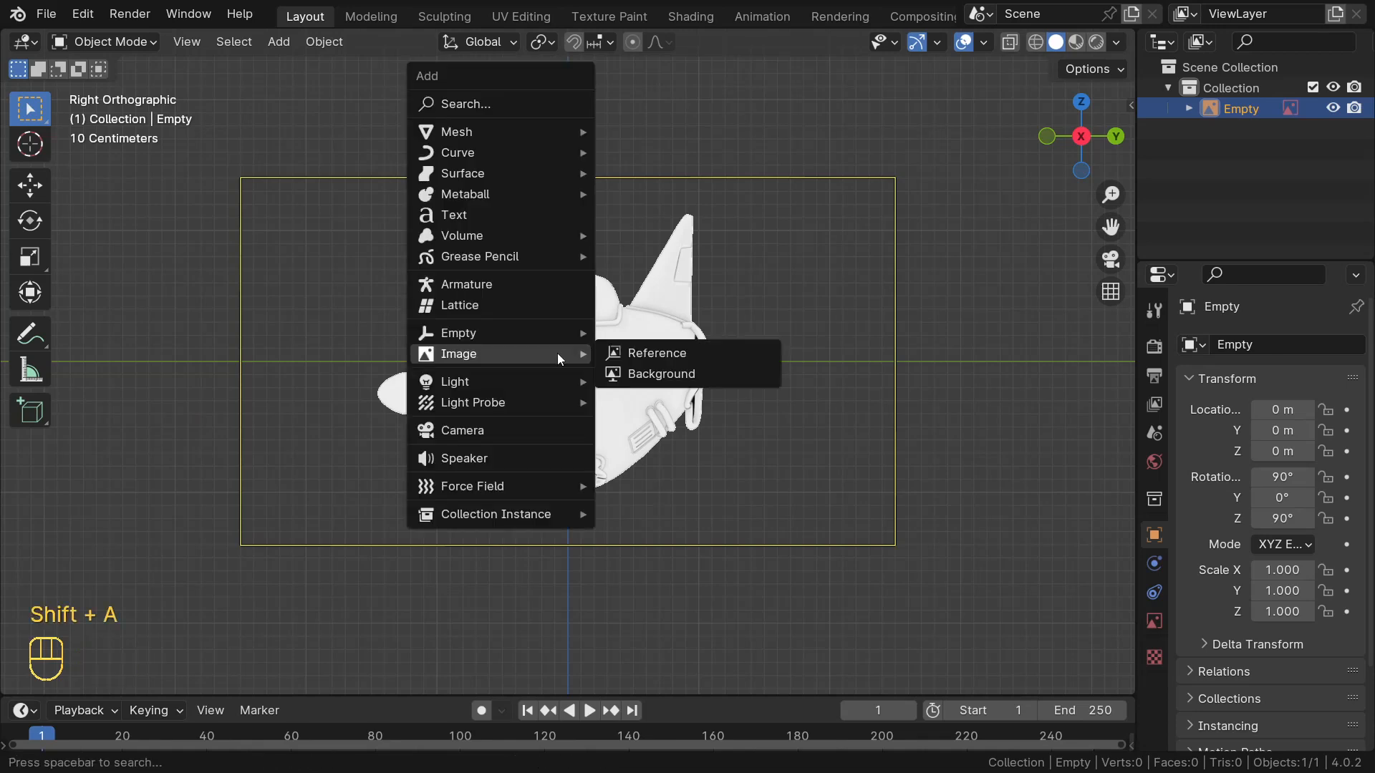
mouse_move(526, 131)
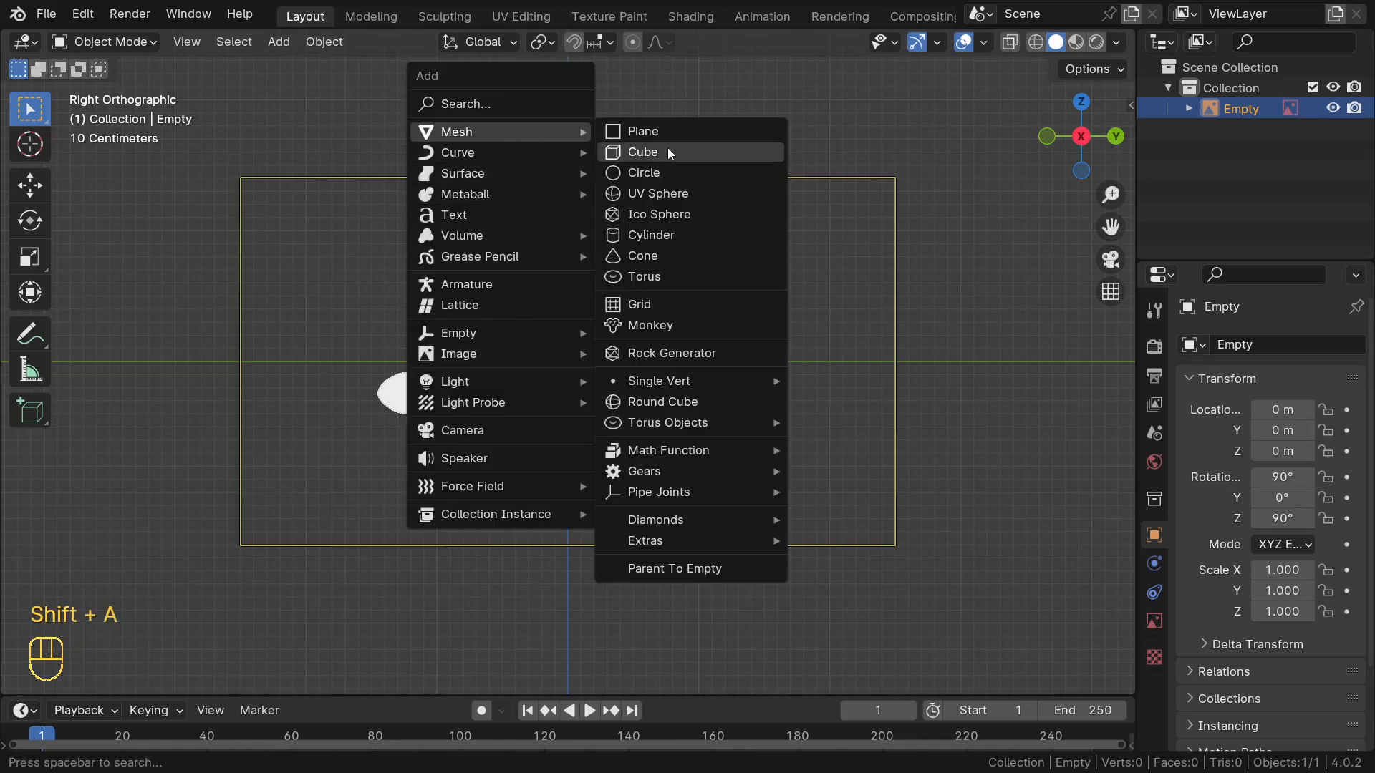
click(672, 173)
middle_drag(616, 450, 741, 403)
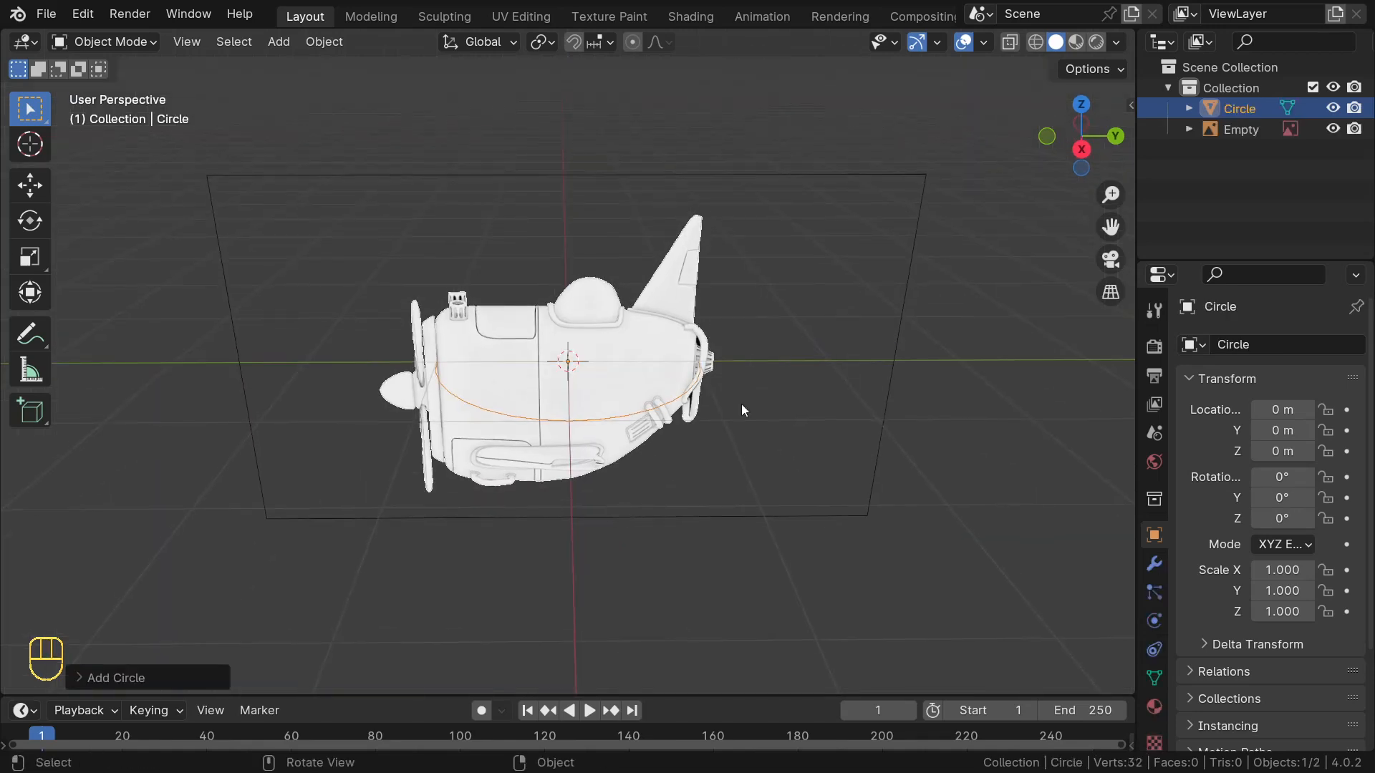
In Edit Mode, rotate all the circle's vertices 90° about the X axis so the ring stands upright in the right view
key(Tab)
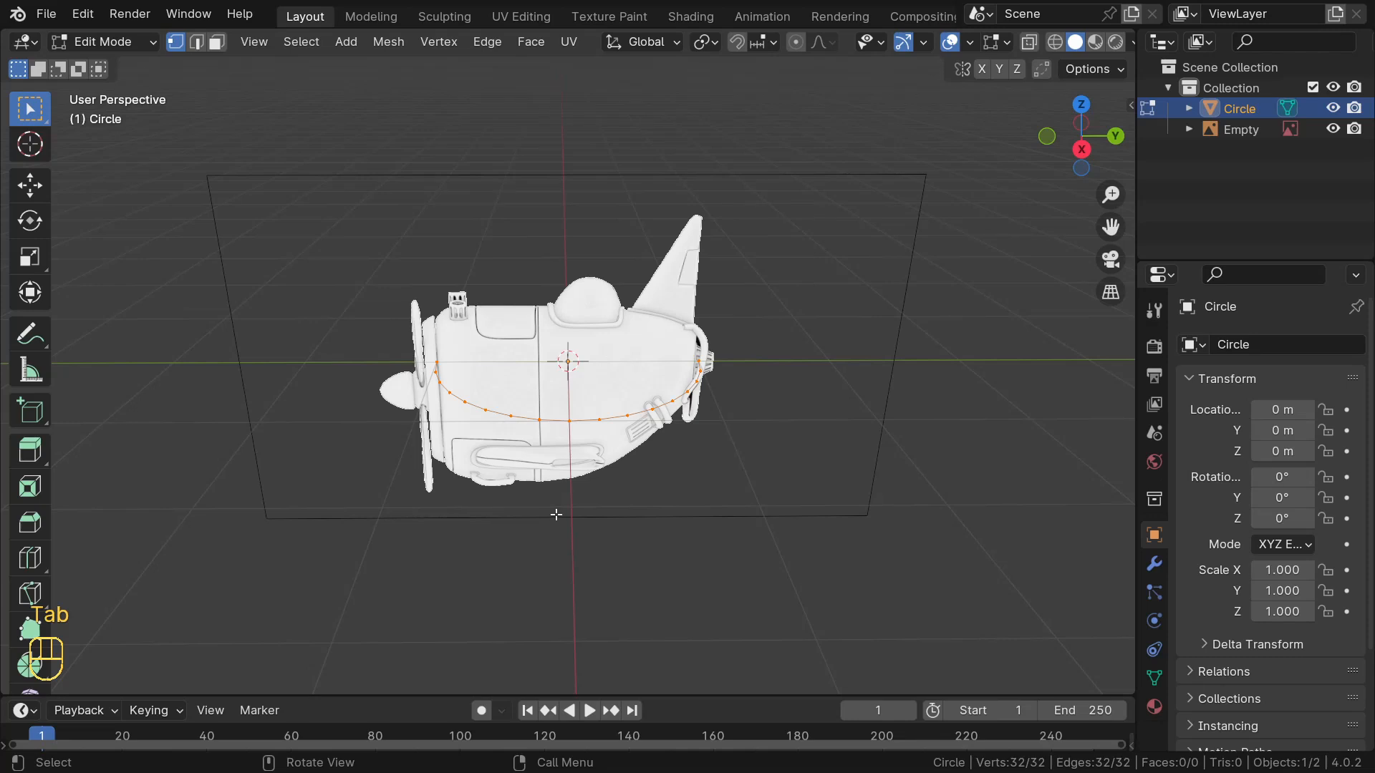
key(KP_3)
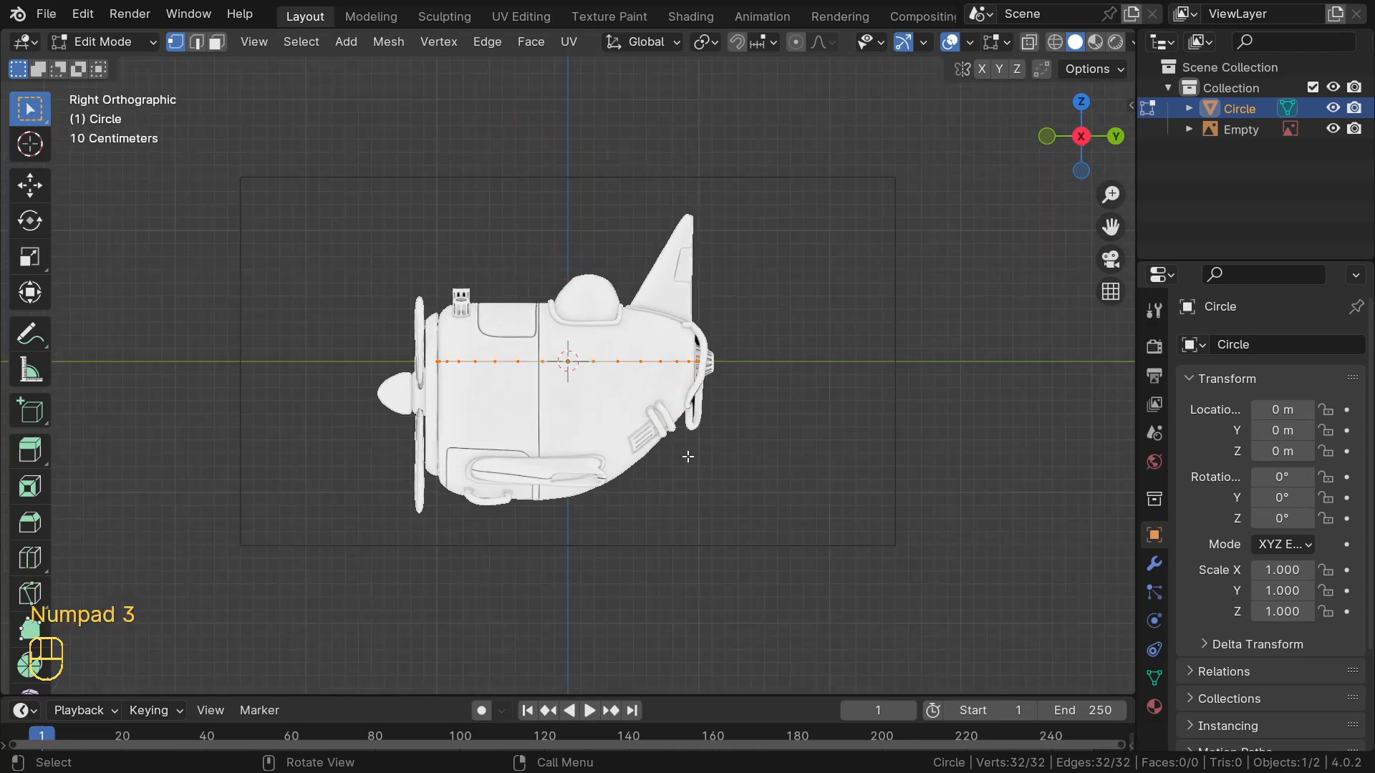
key(r)
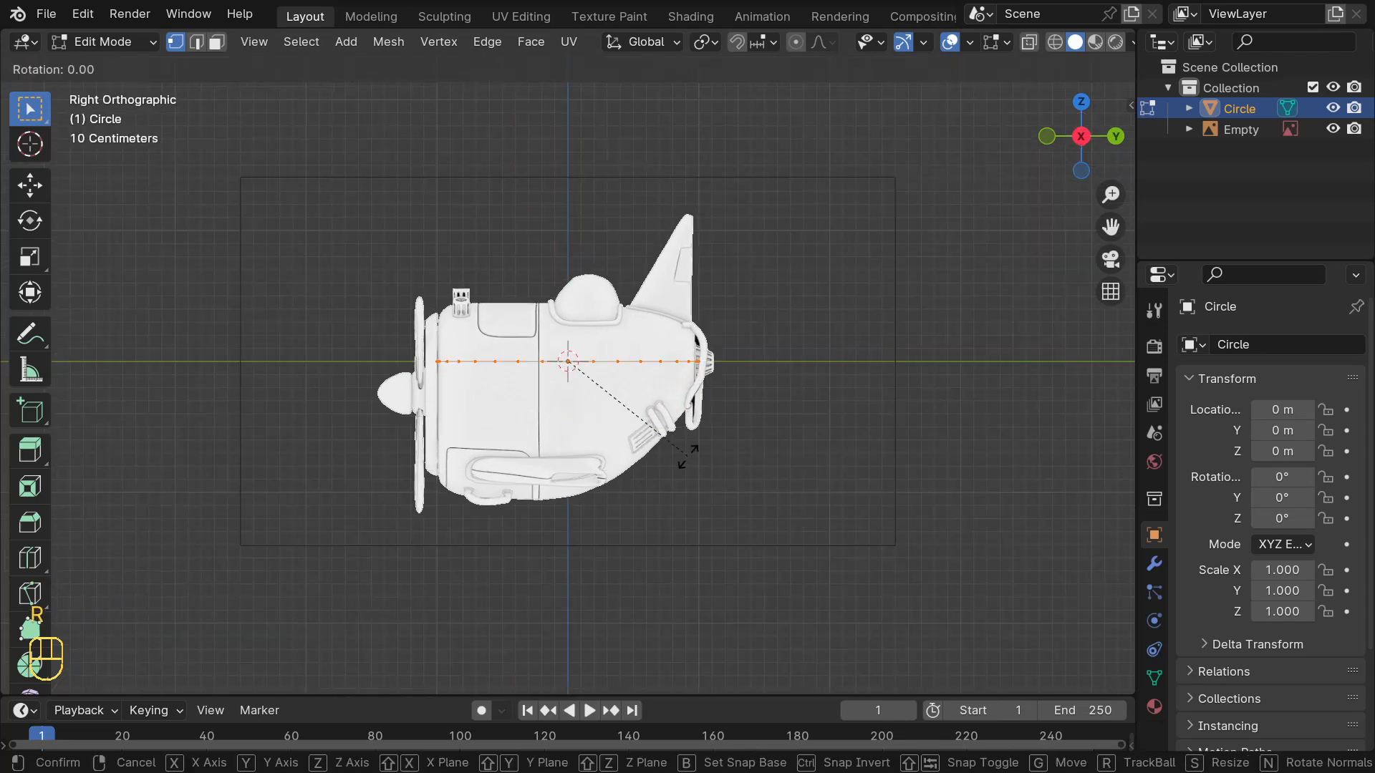
key(x)
key(9)
key(0)
click(687, 456)
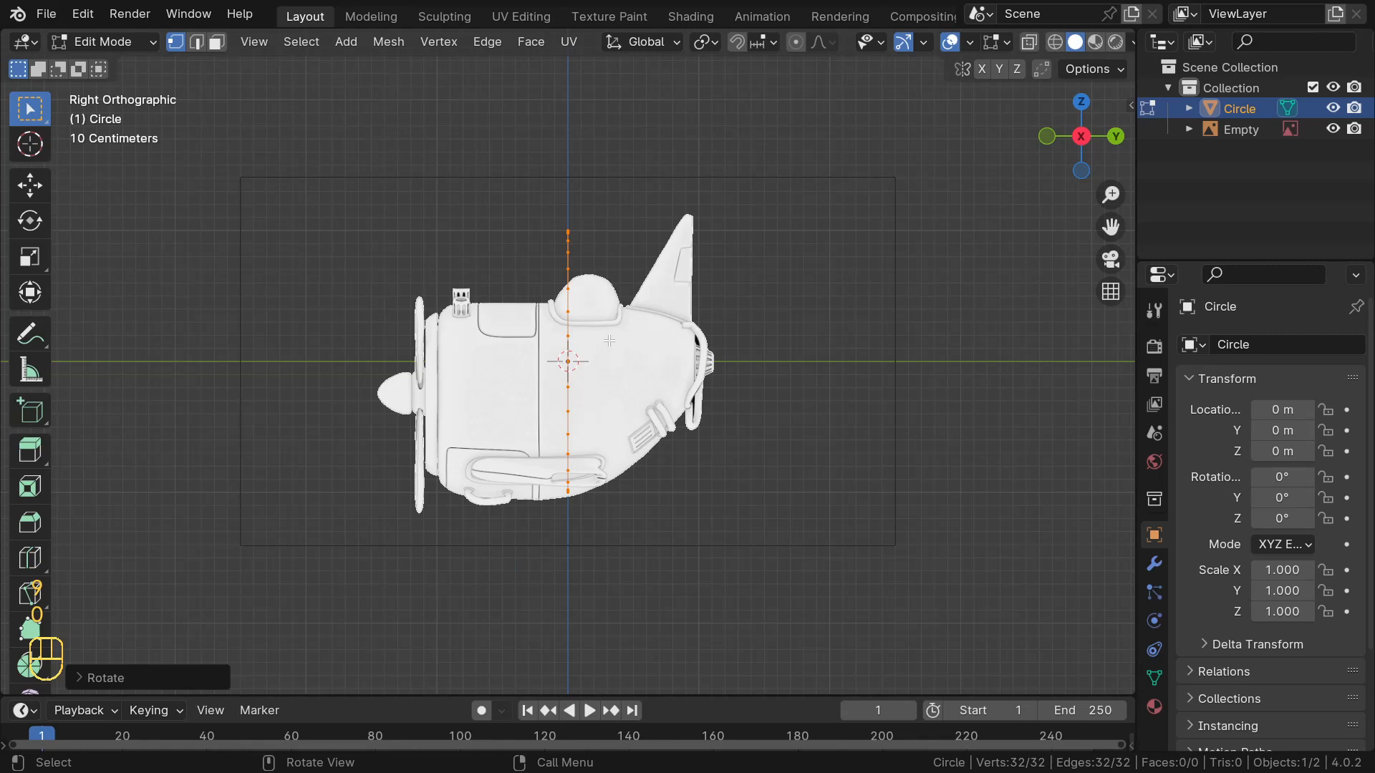
Move the ring about -0.99 m in Y and -0.3 m in Z to the fuselage's front edge, and scale it to about 0.63
key(g)
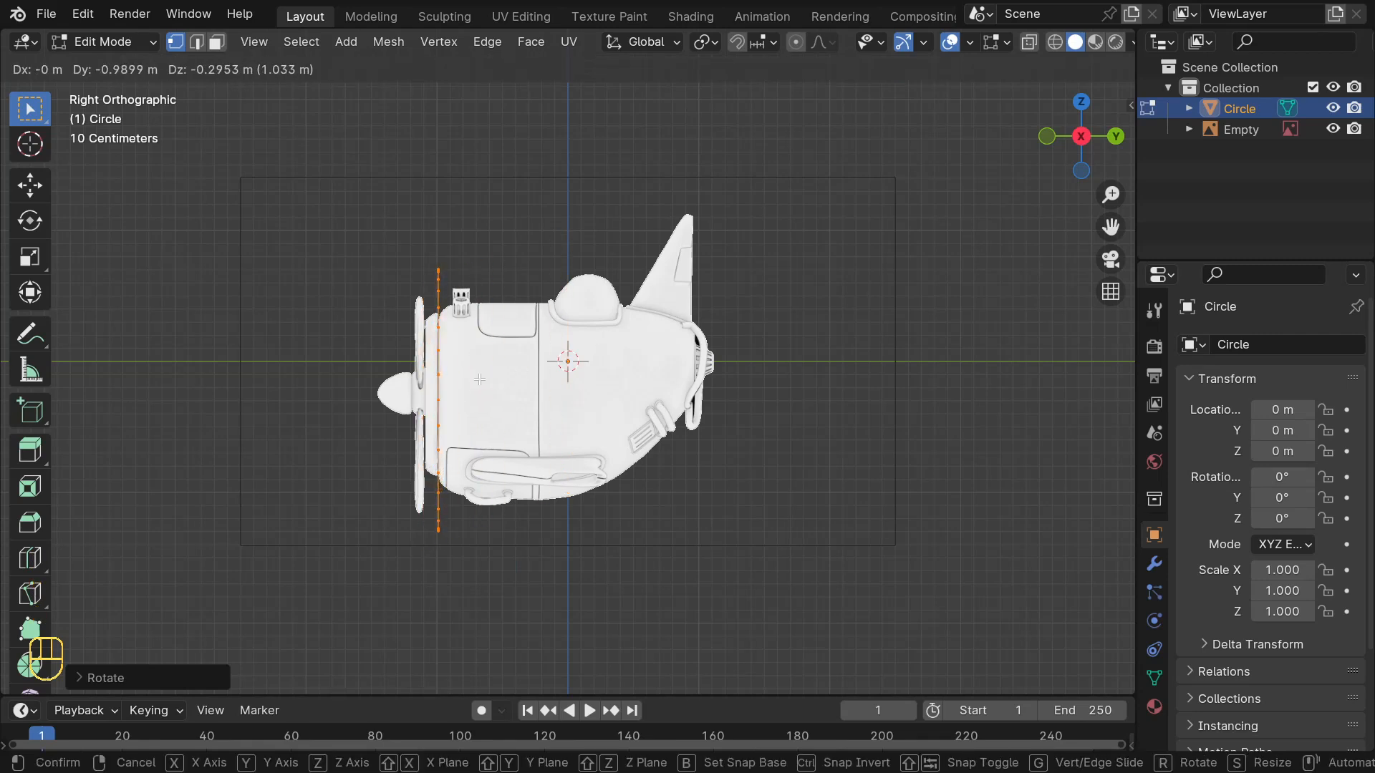
click(480, 379)
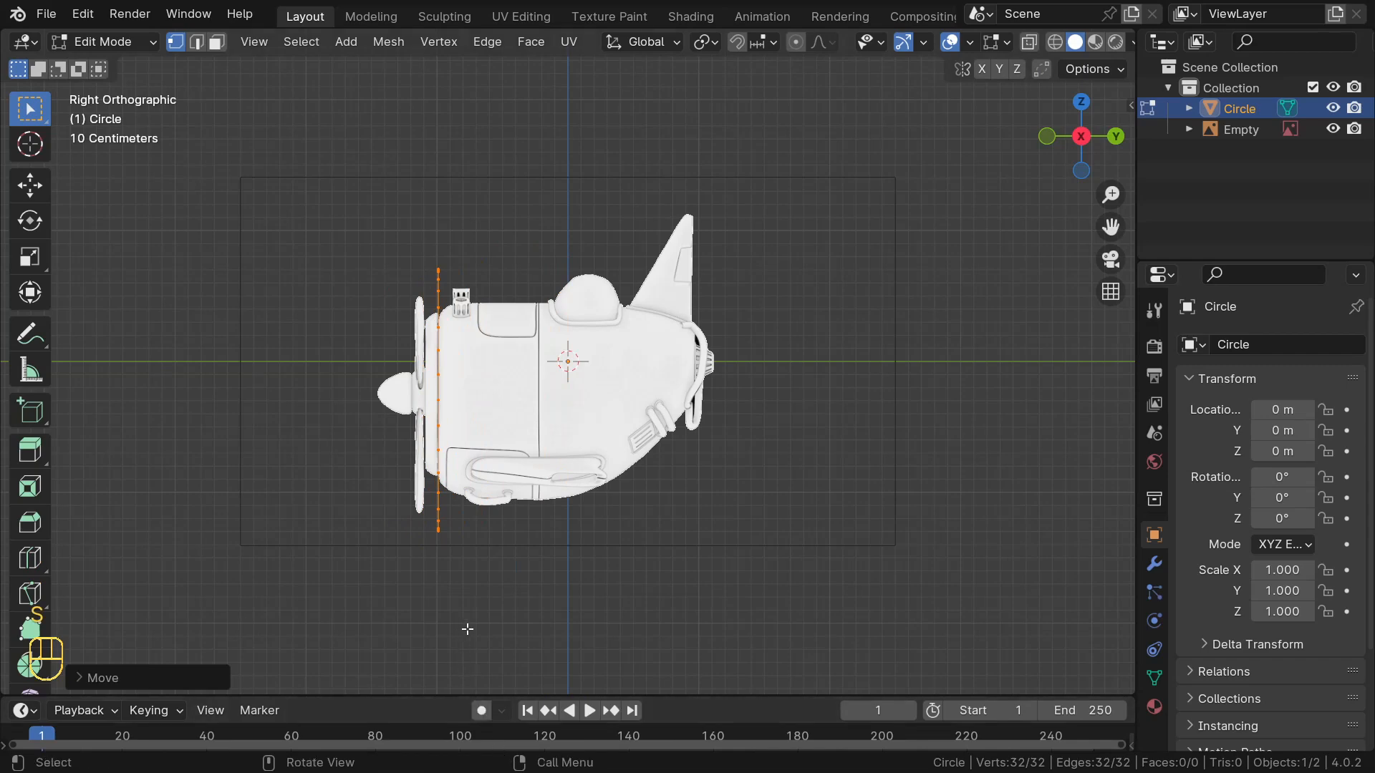
key(s)
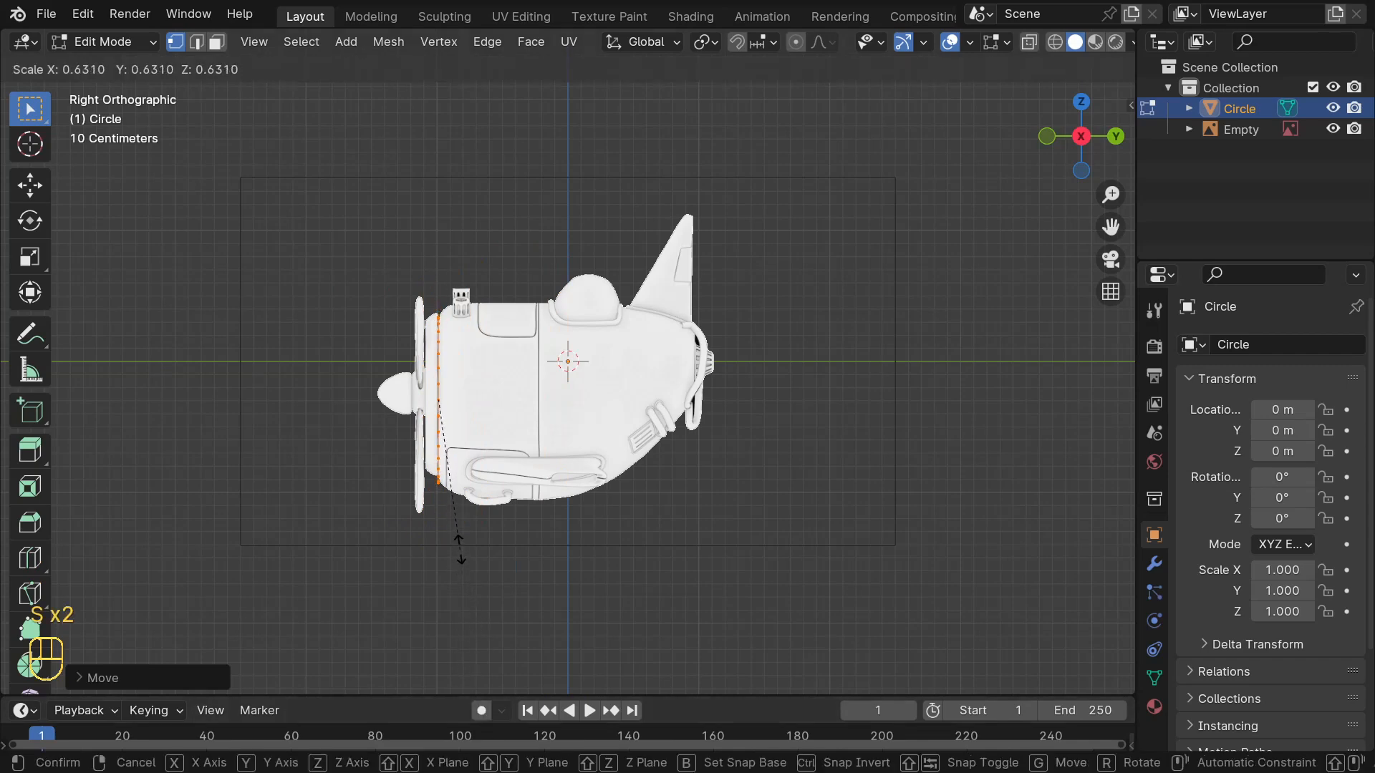
click(461, 549)
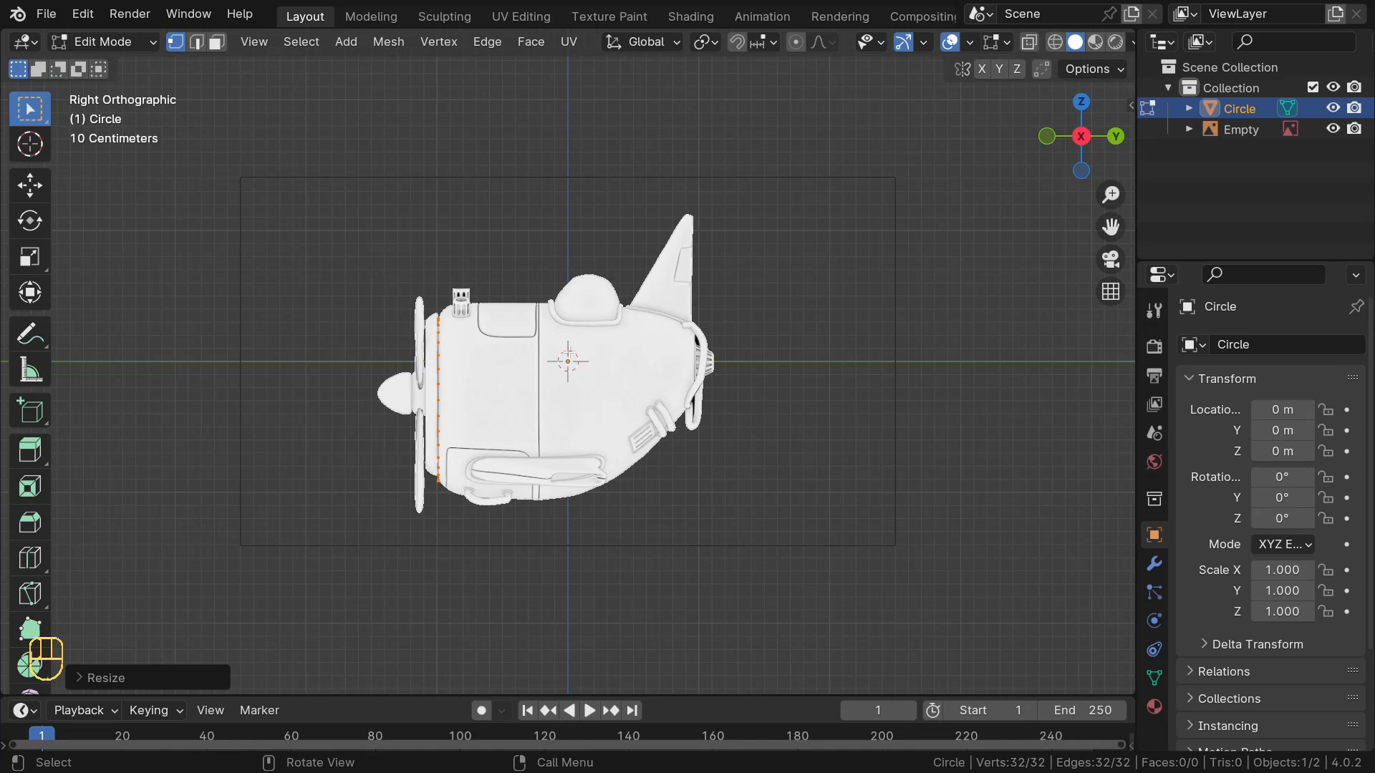
Shrink the ring slightly and move it up about 0.018 m to fit the fuselage's front edge behind the propeller
key(KP_Decimal)
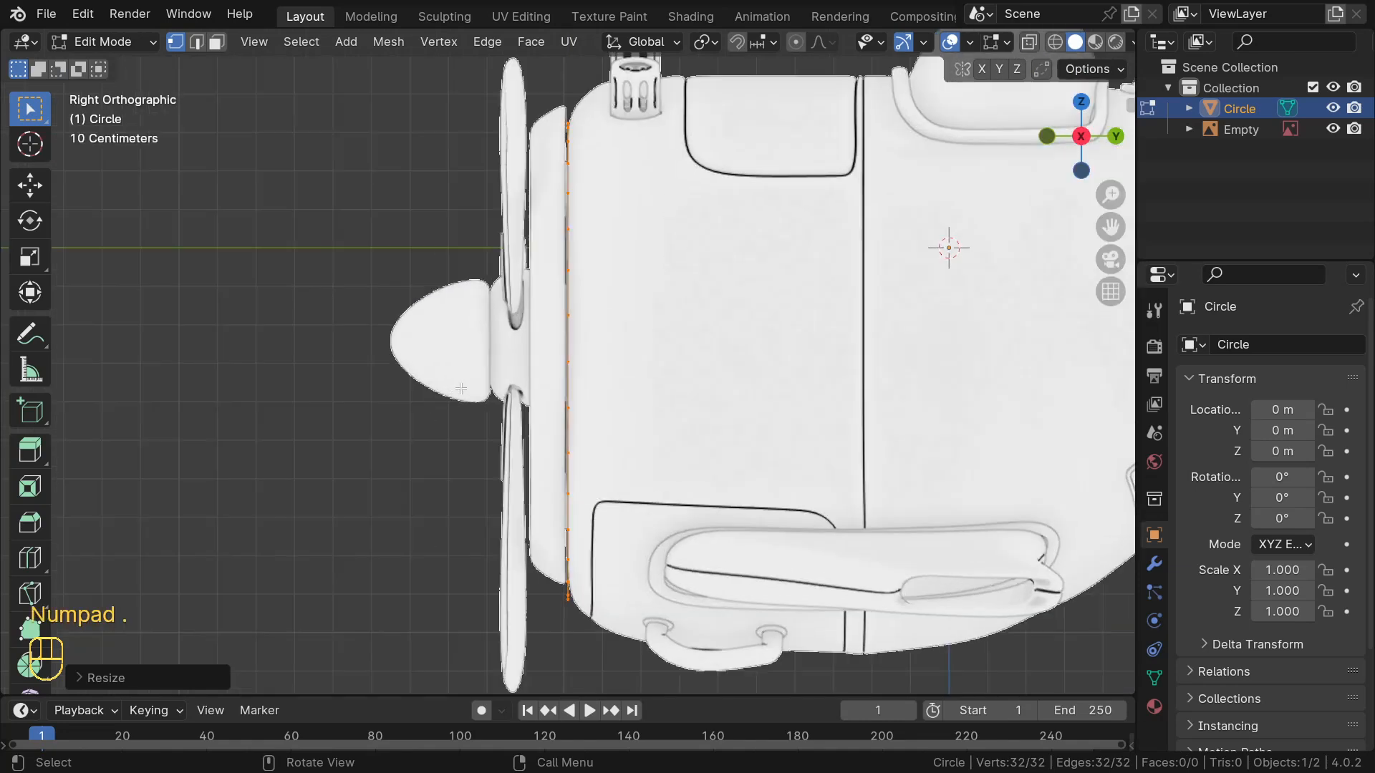
scroll(487, 393, down, 1)
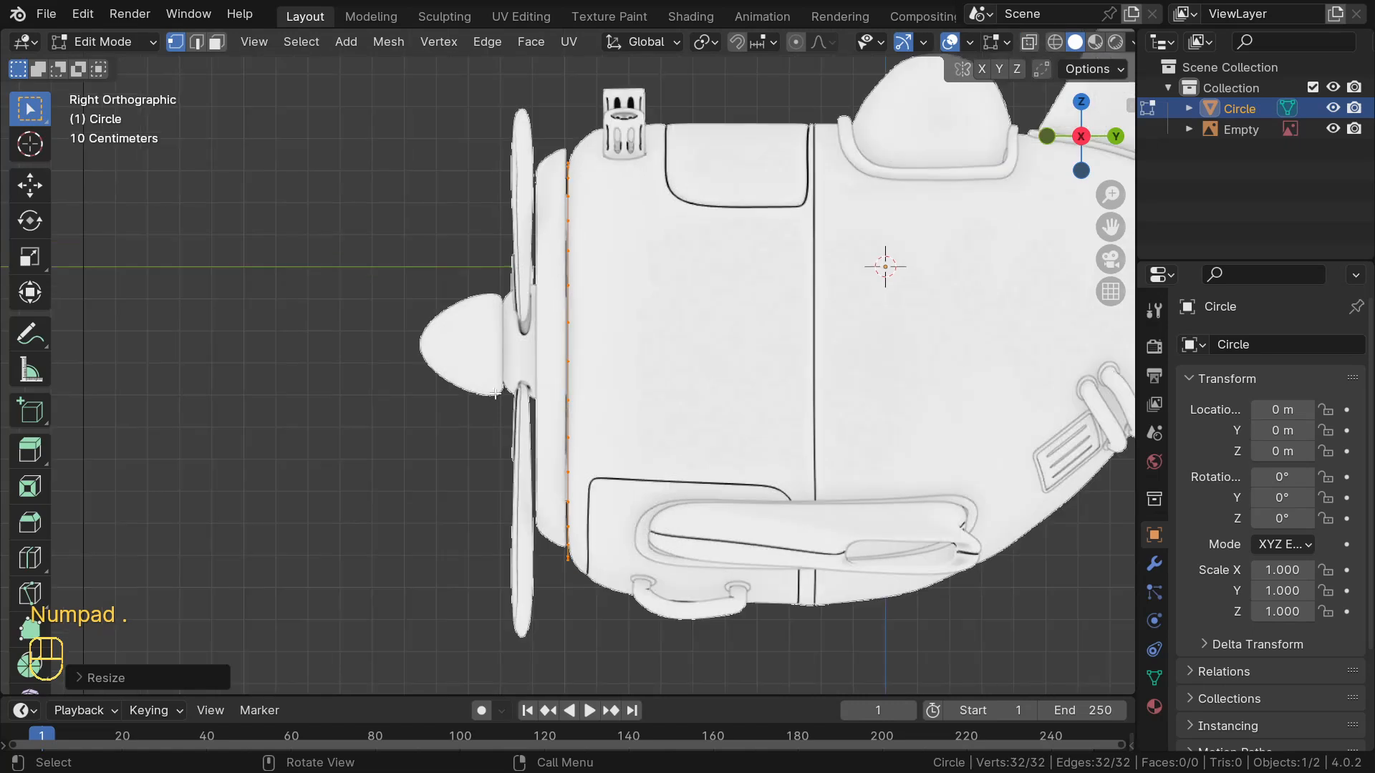
key(s)
click(590, 496)
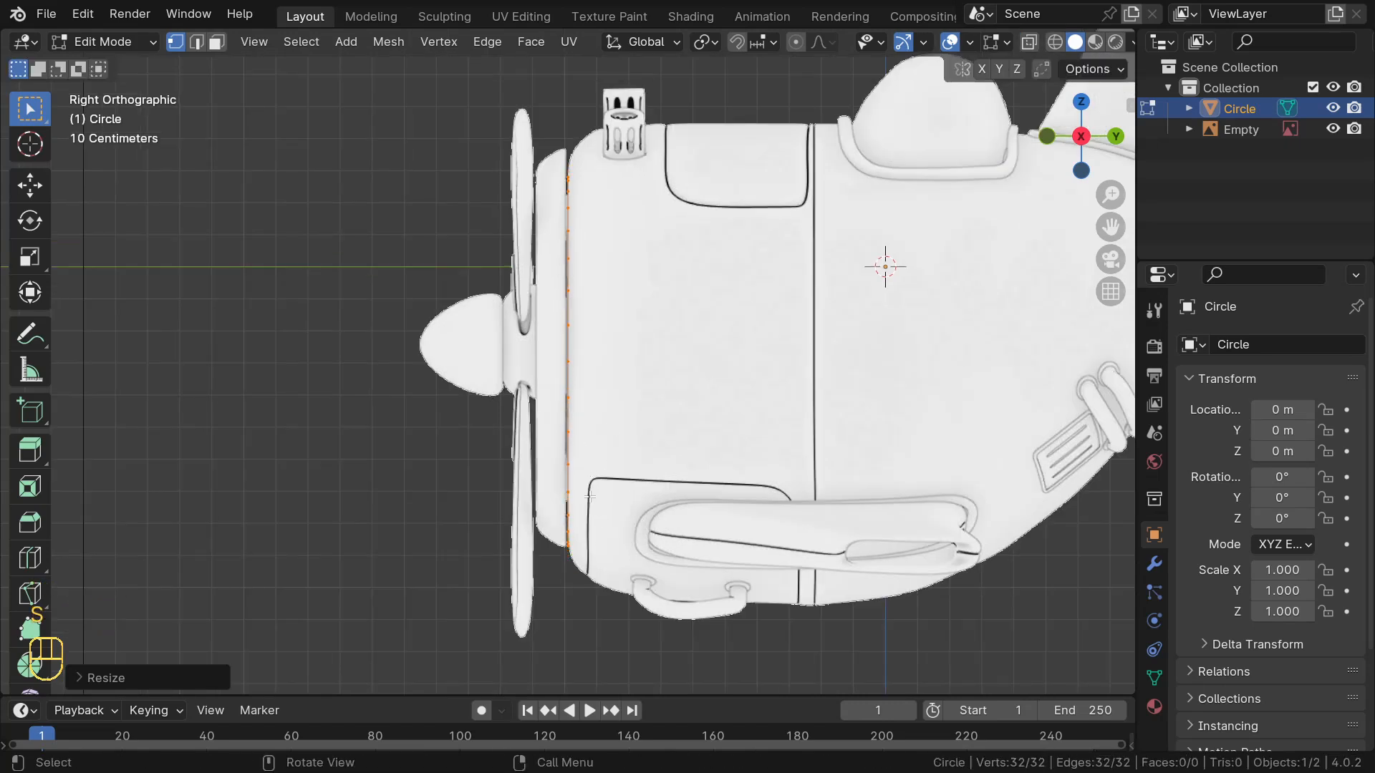
key(g)
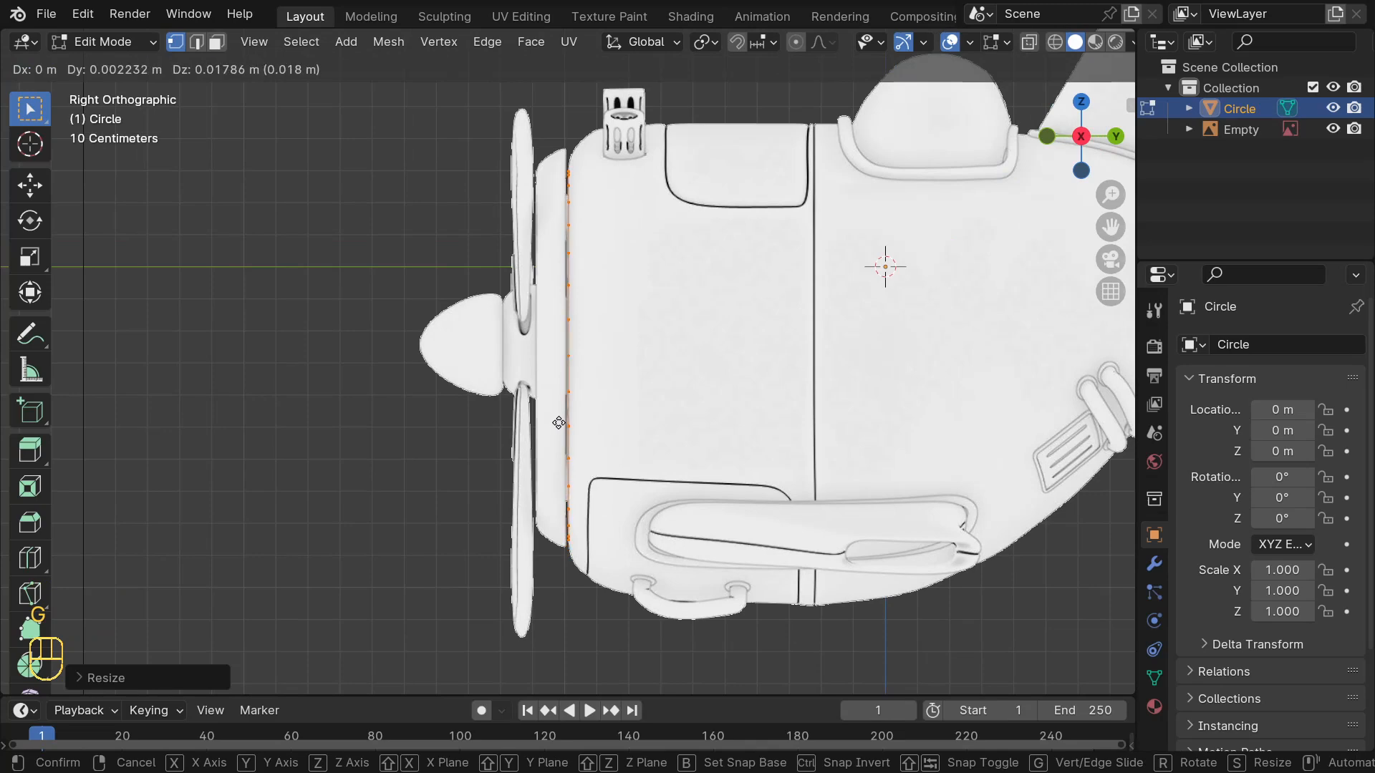
click(558, 423)
Extrude the ring about 0.07 m along Y and scale the new edge loop by about 1.21 to follow the rounded nose
key(e)
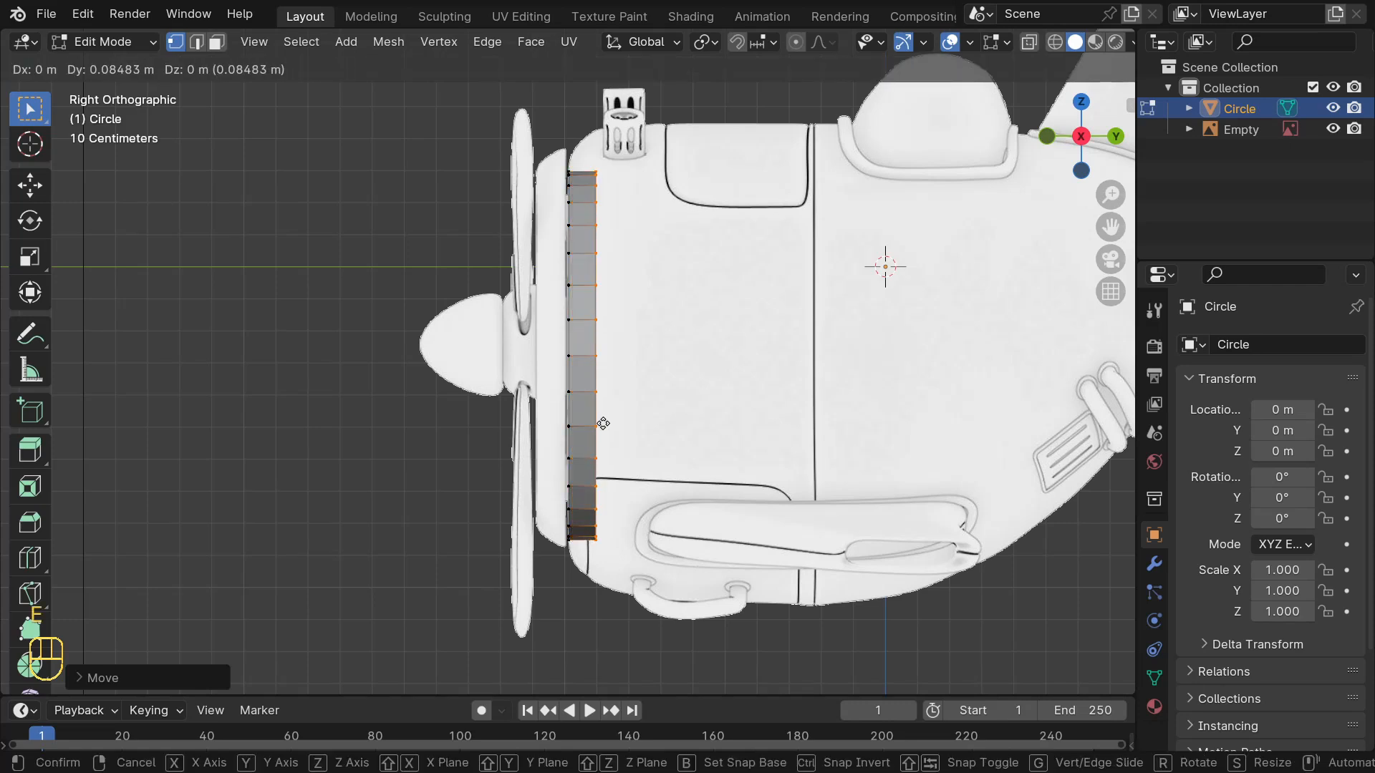
key(y)
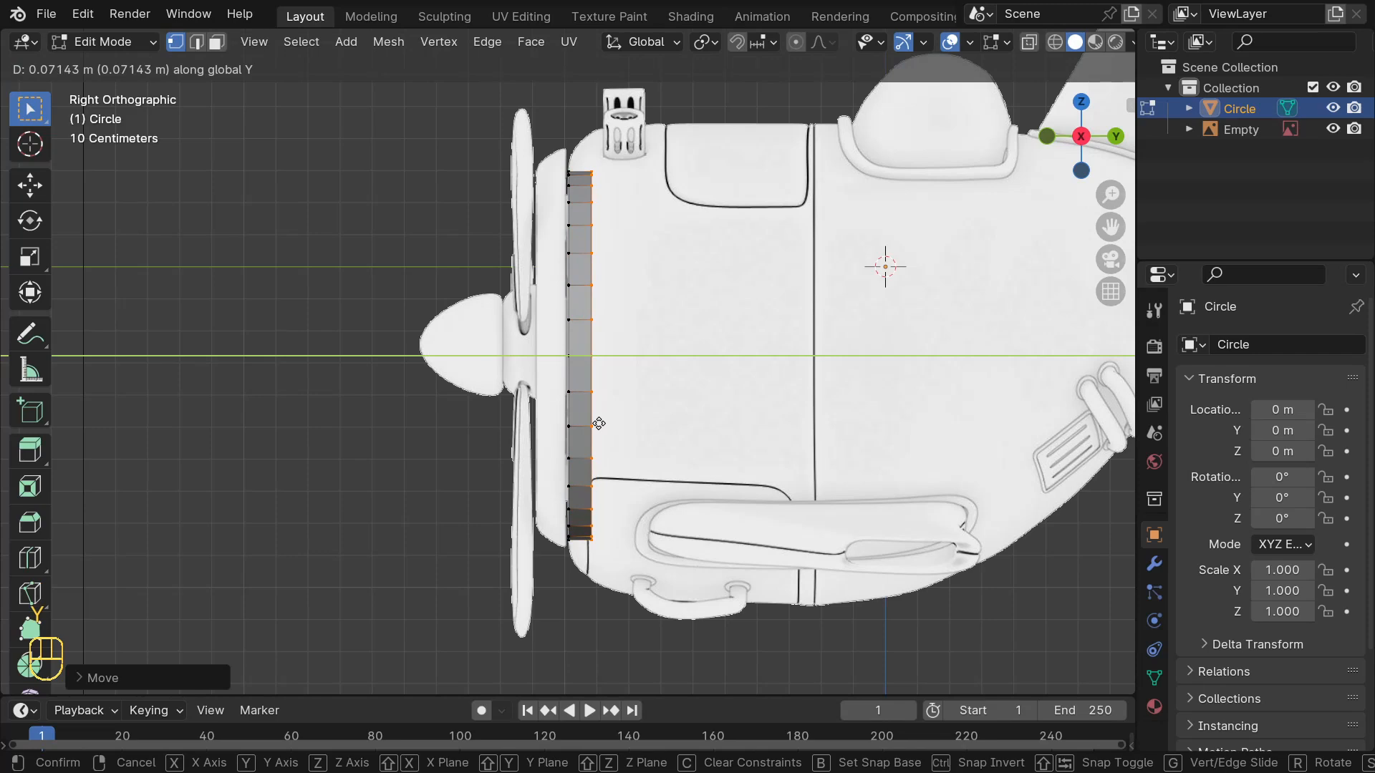
click(599, 423)
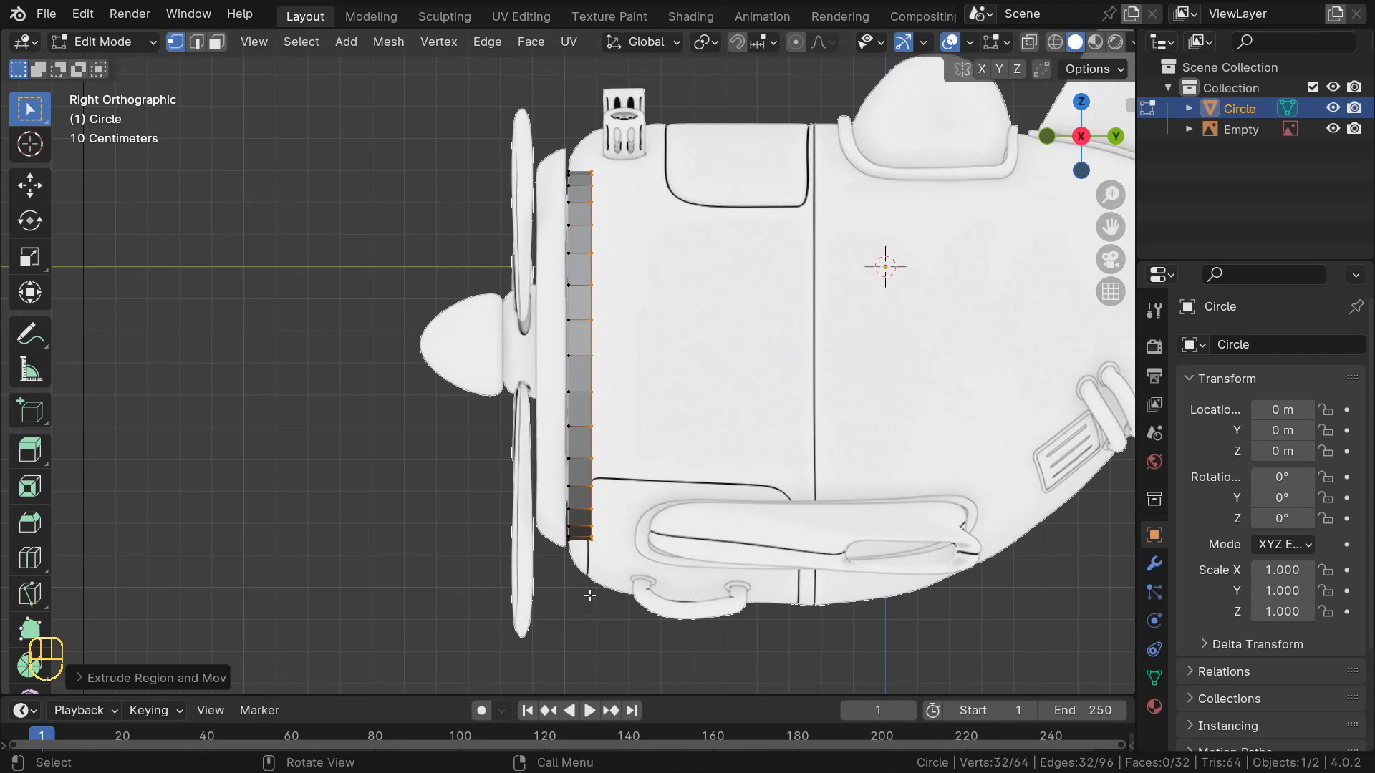
key(s)
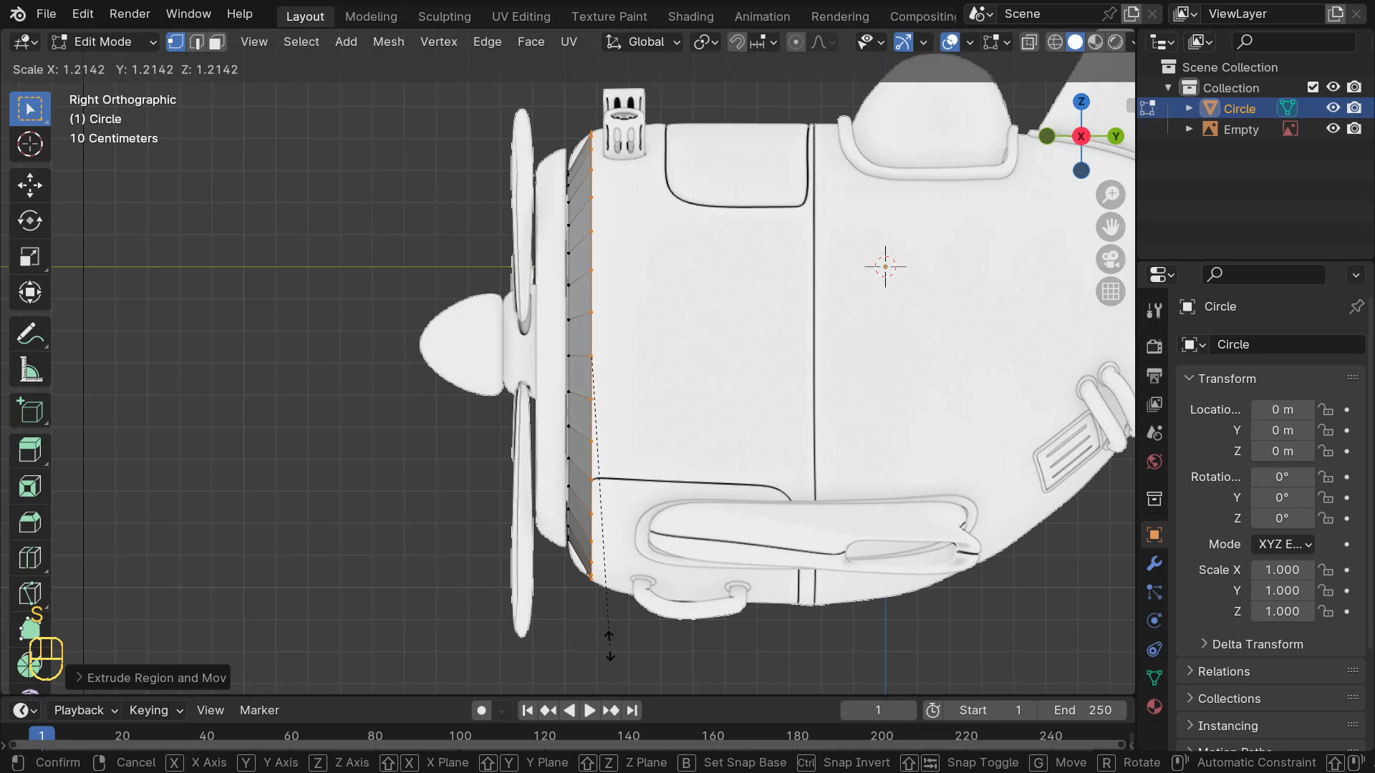
click(610, 645)
Extrude the nose's rear edge loop about 0.2 m along Y and enlarge the new loop toward the fuselage's full height
scroll(610, 591, down, 1)
key(e)
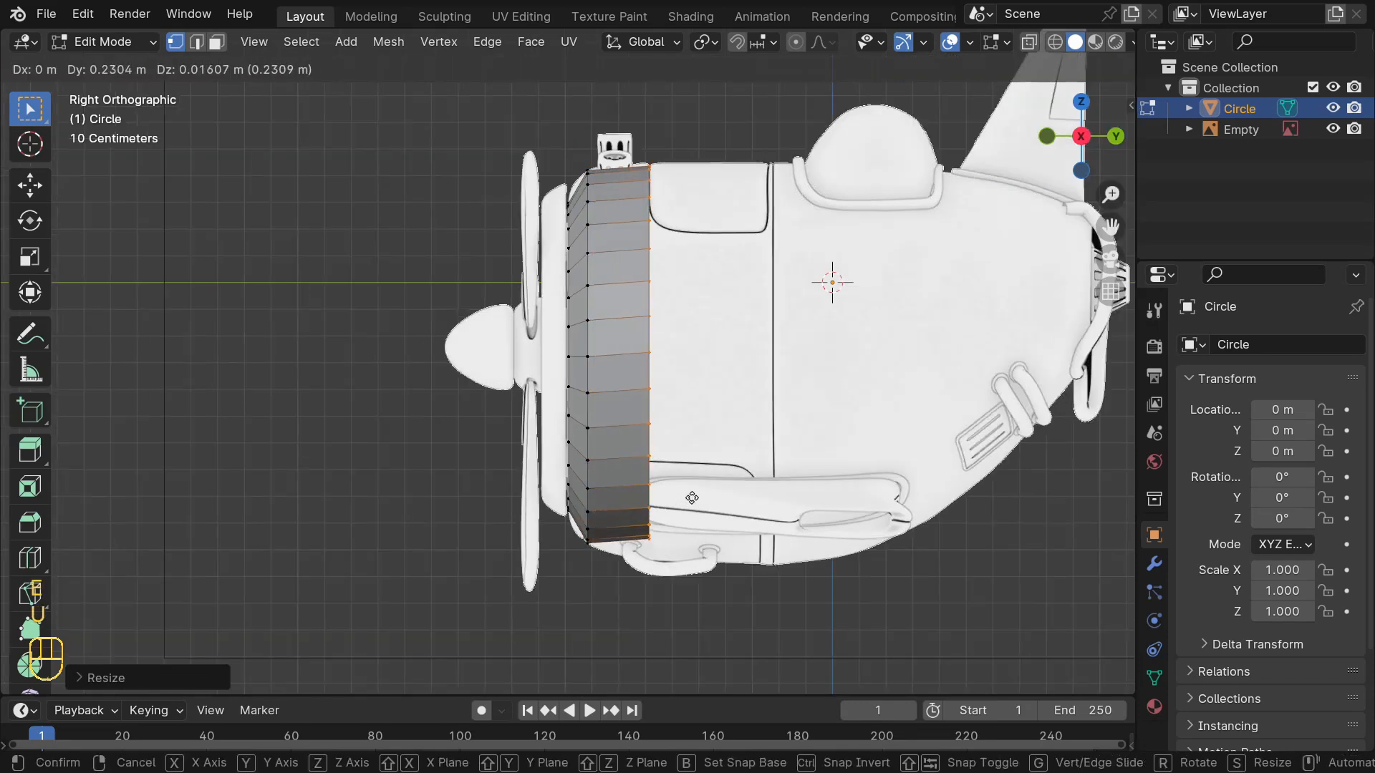
key(y)
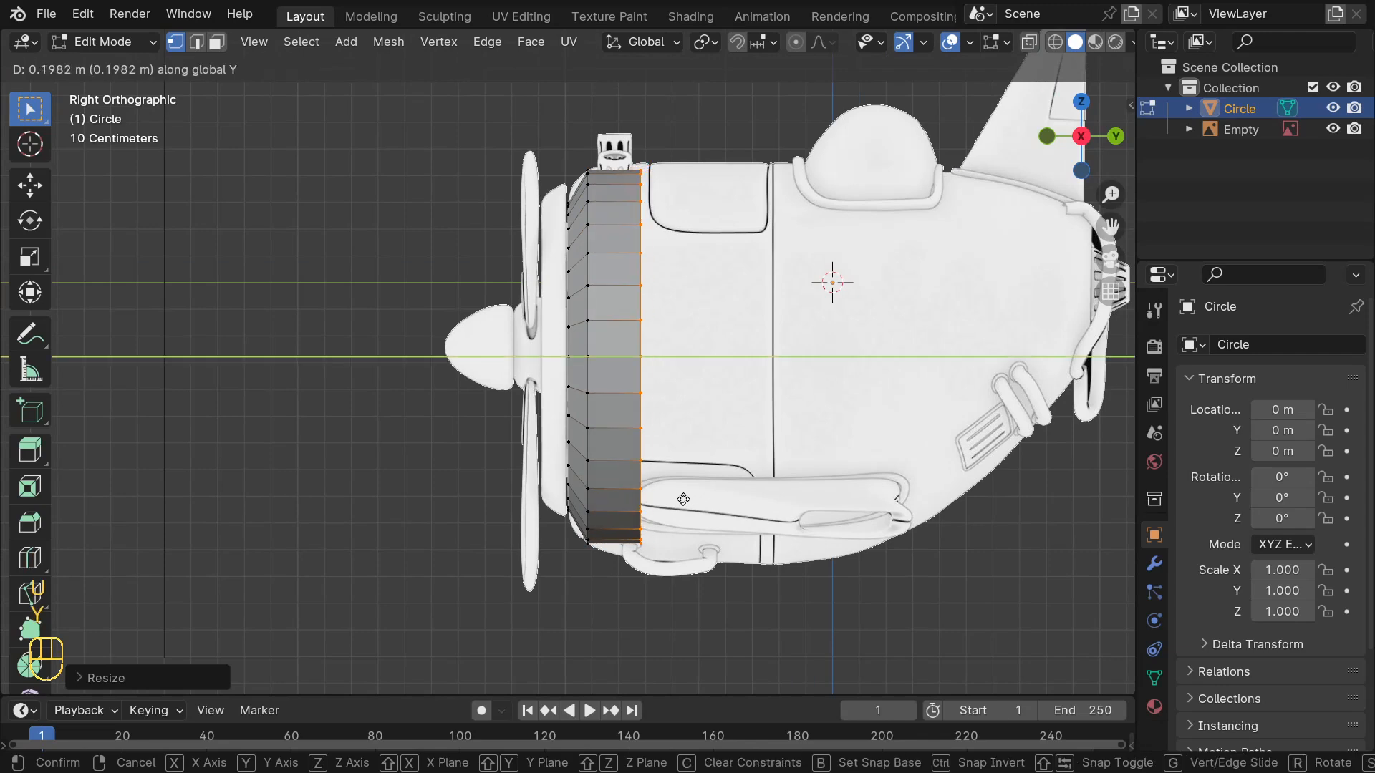
click(683, 499)
key(s)
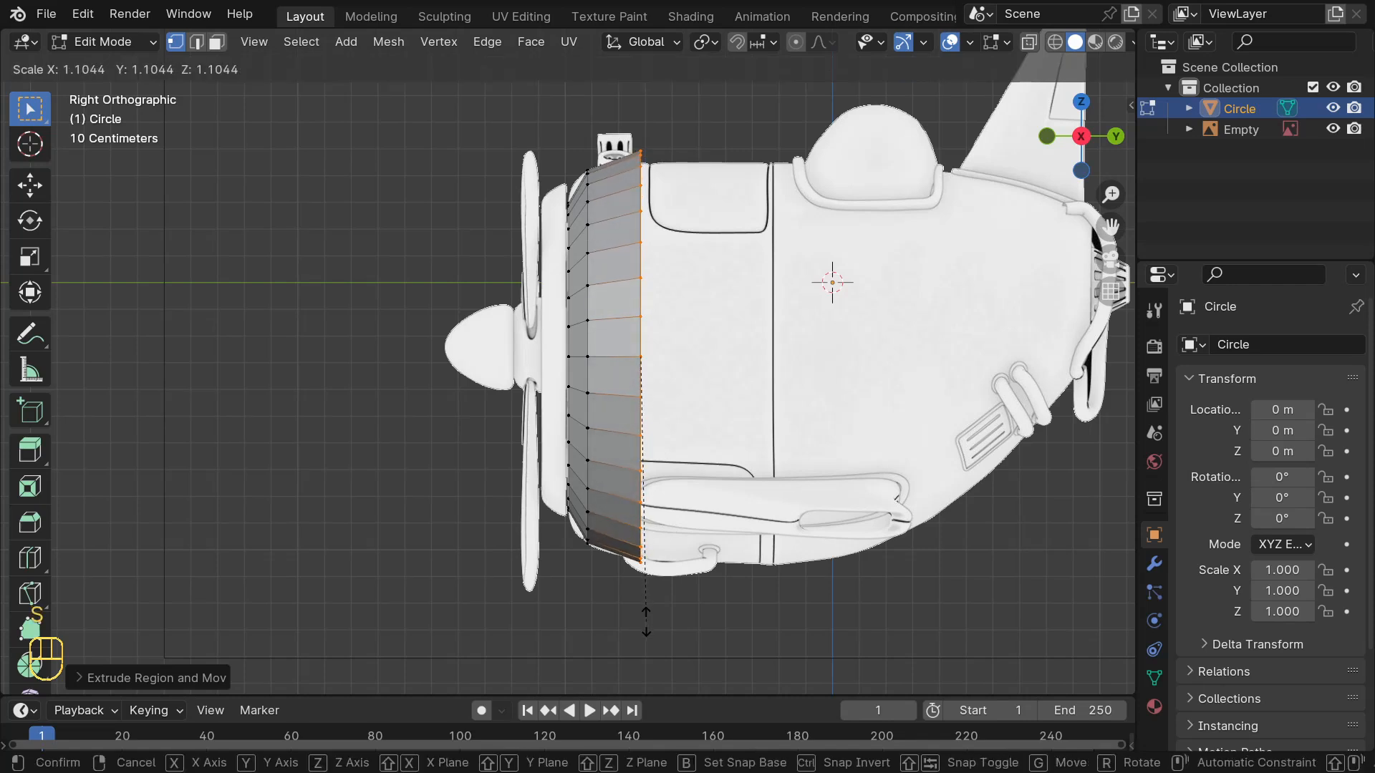
click(644, 614)
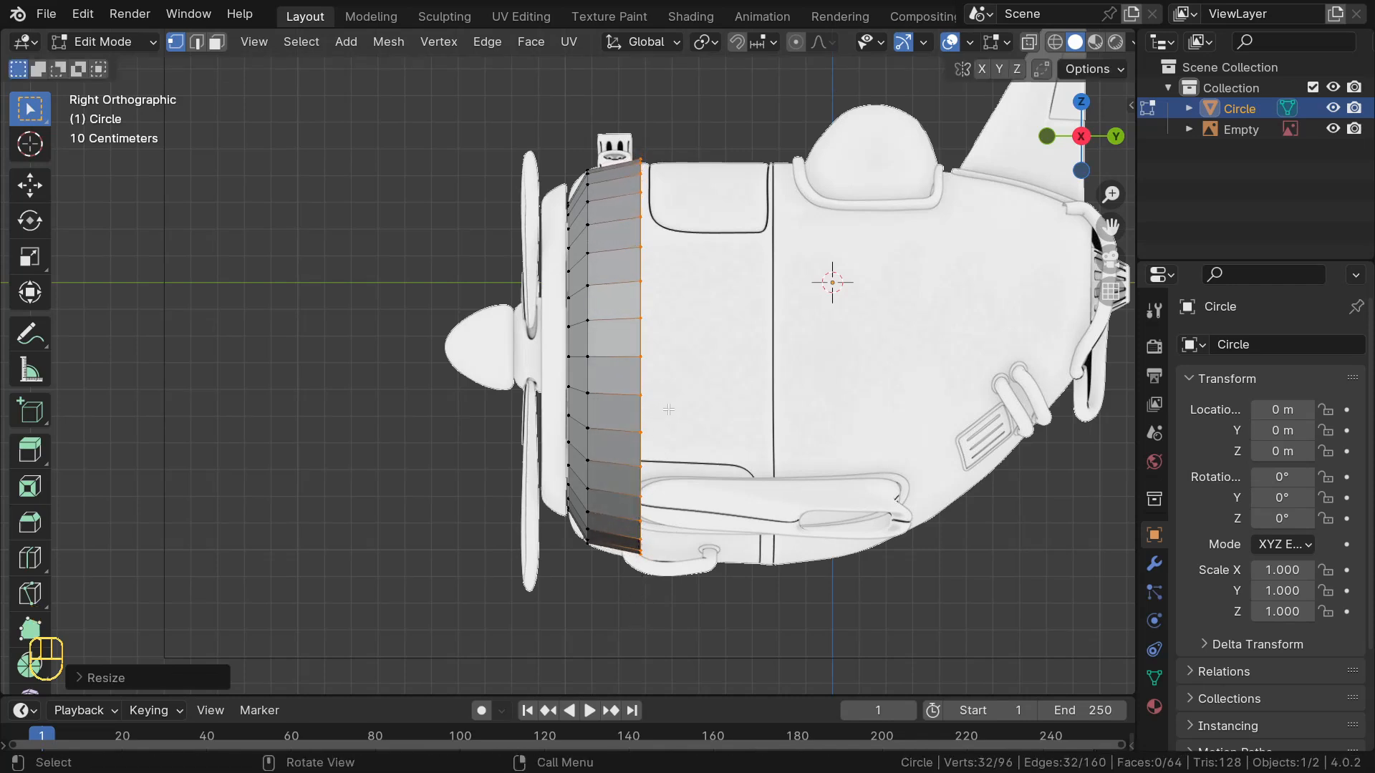
Lower the new loop about 0.032 m along Z to match the fuselage outline in the reference
key(g)
key(z)
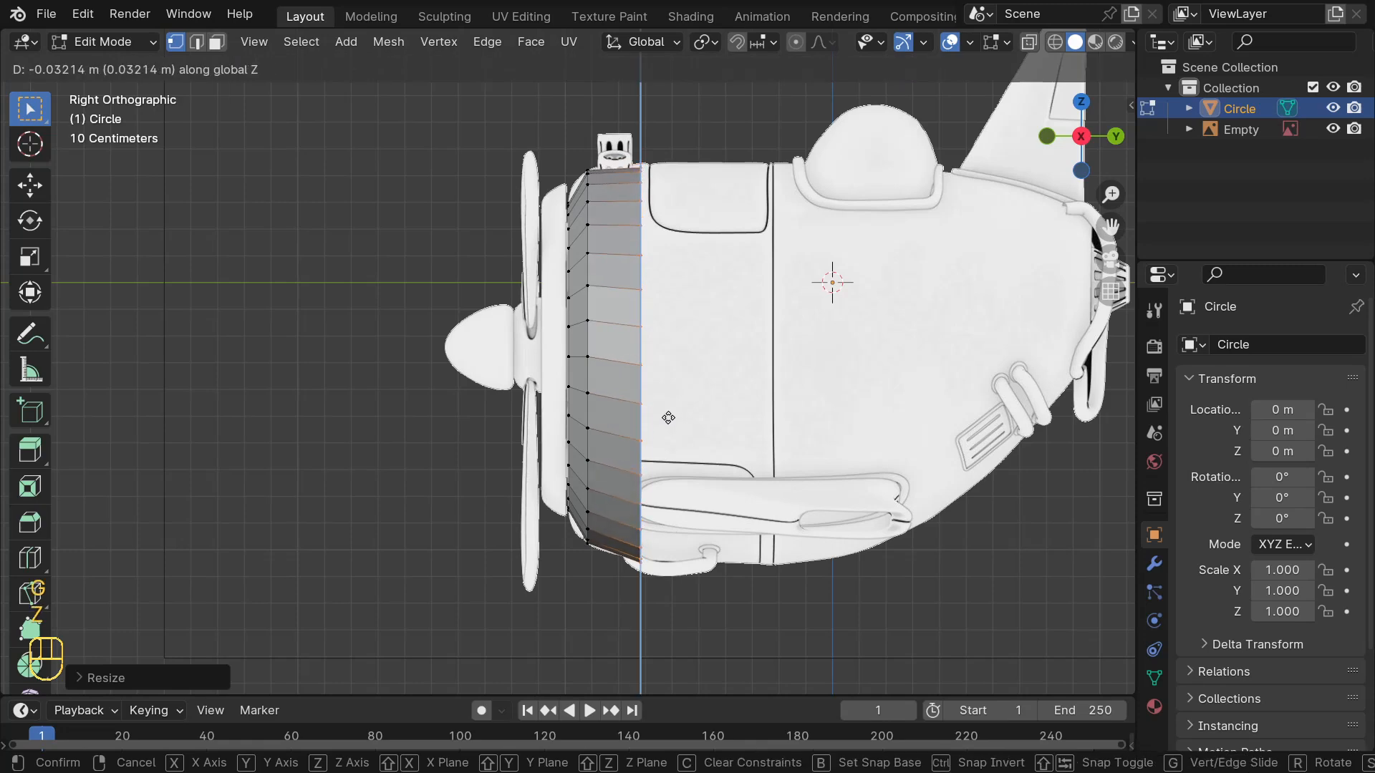
click(668, 416)
Extrude the loop about 0.49 m along Y to the vertical panel line ahead of the cockpit and scale it by about 1.02
scroll(668, 414, down, 1)
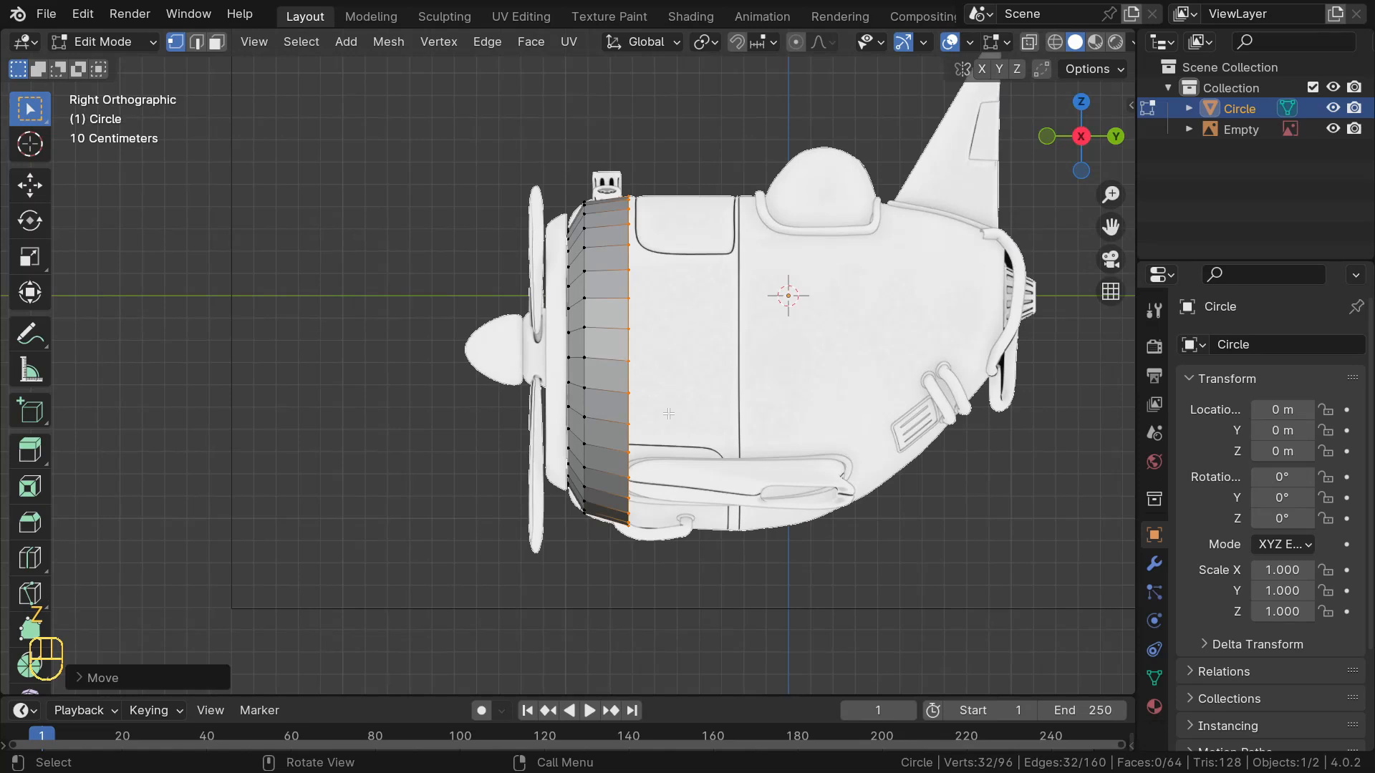
key(e)
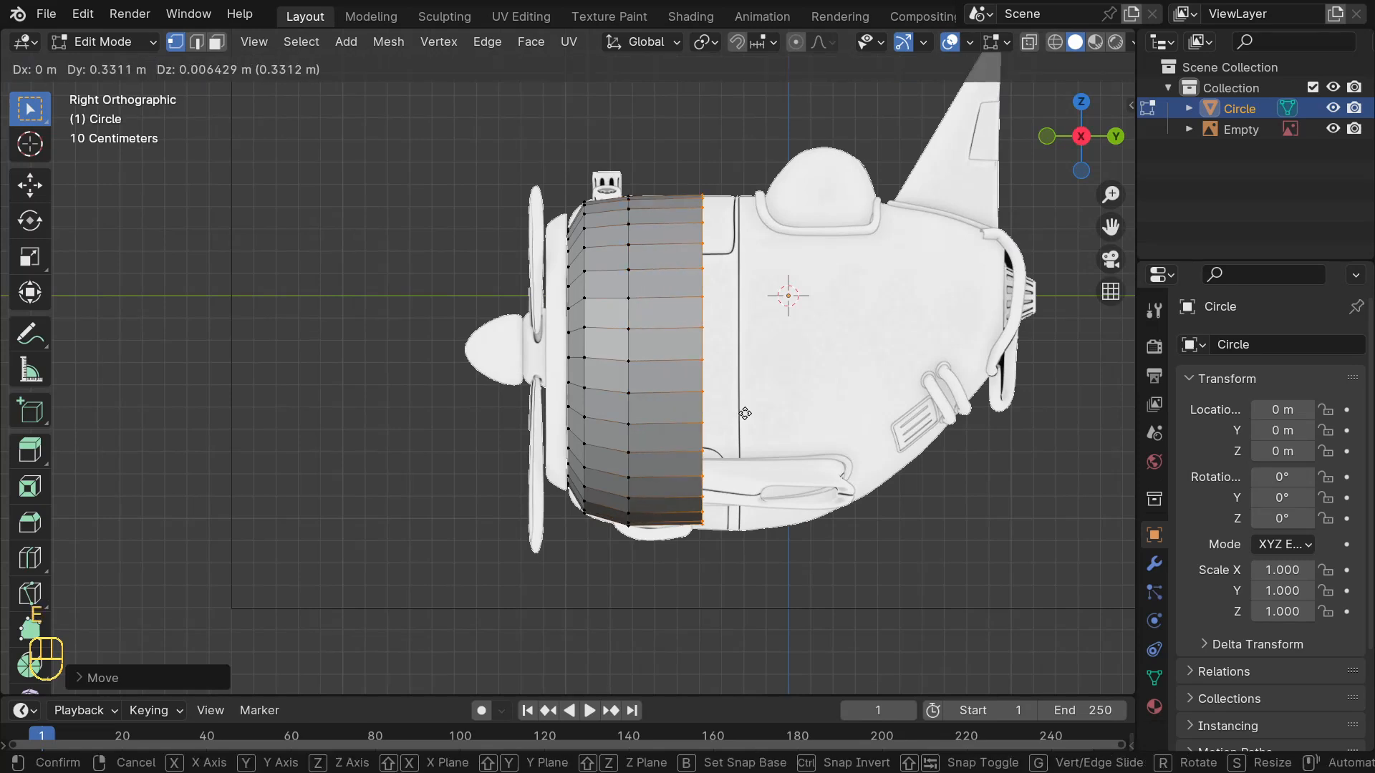
key(y)
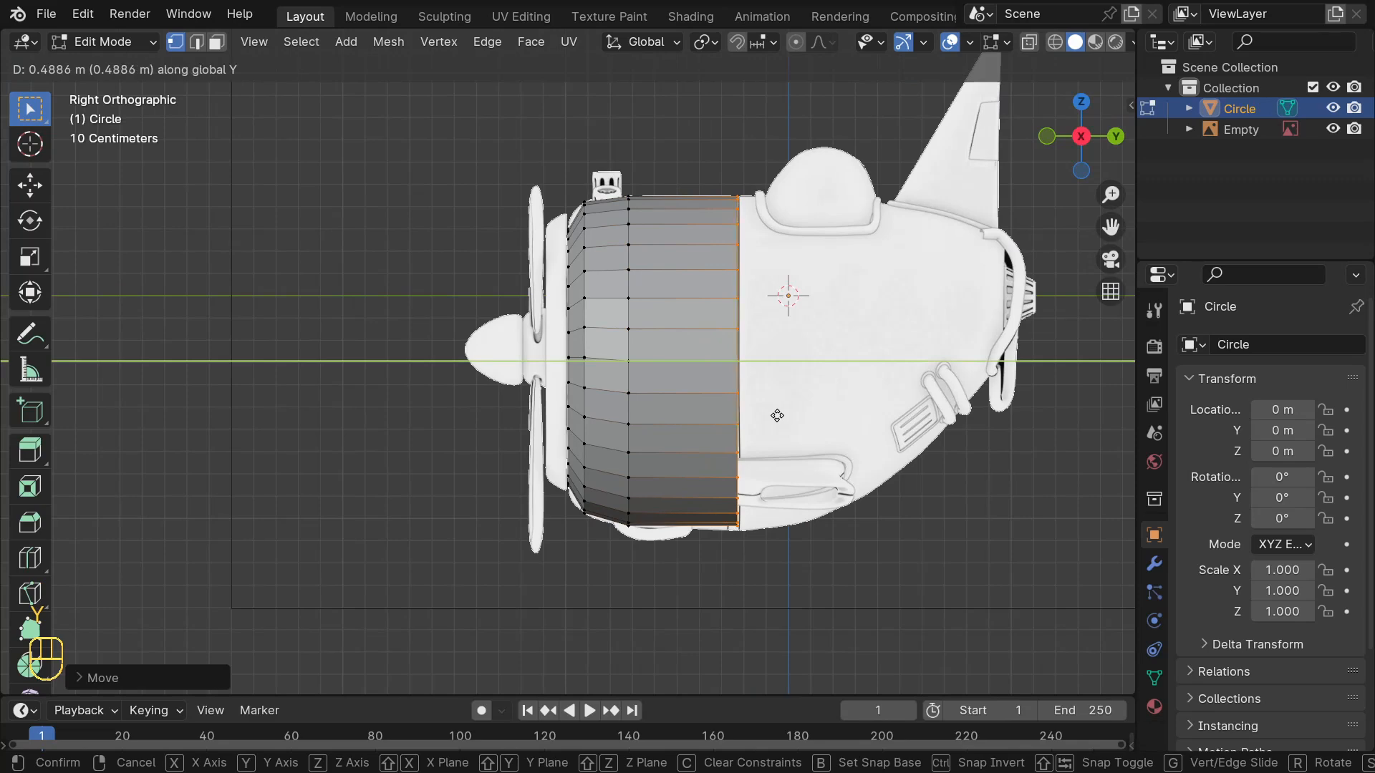
click(780, 416)
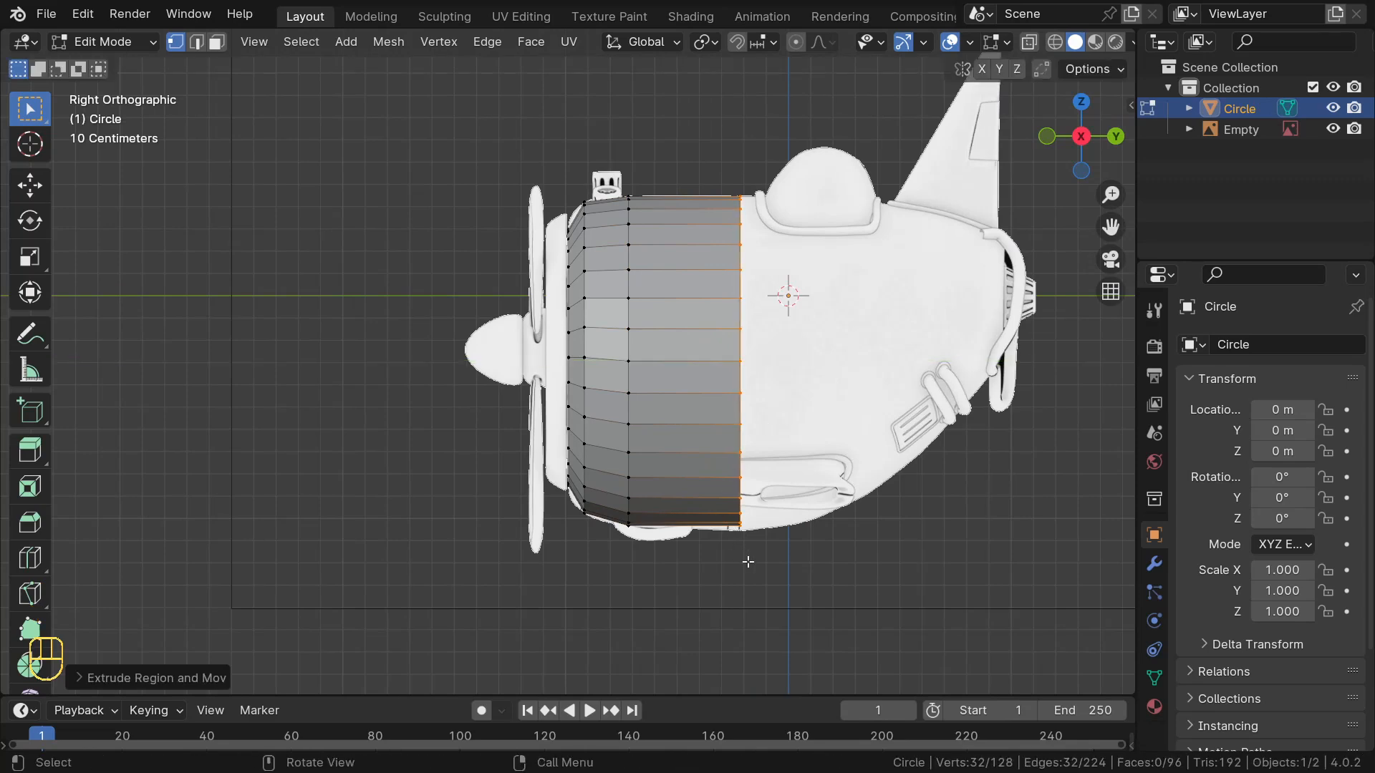
key(s)
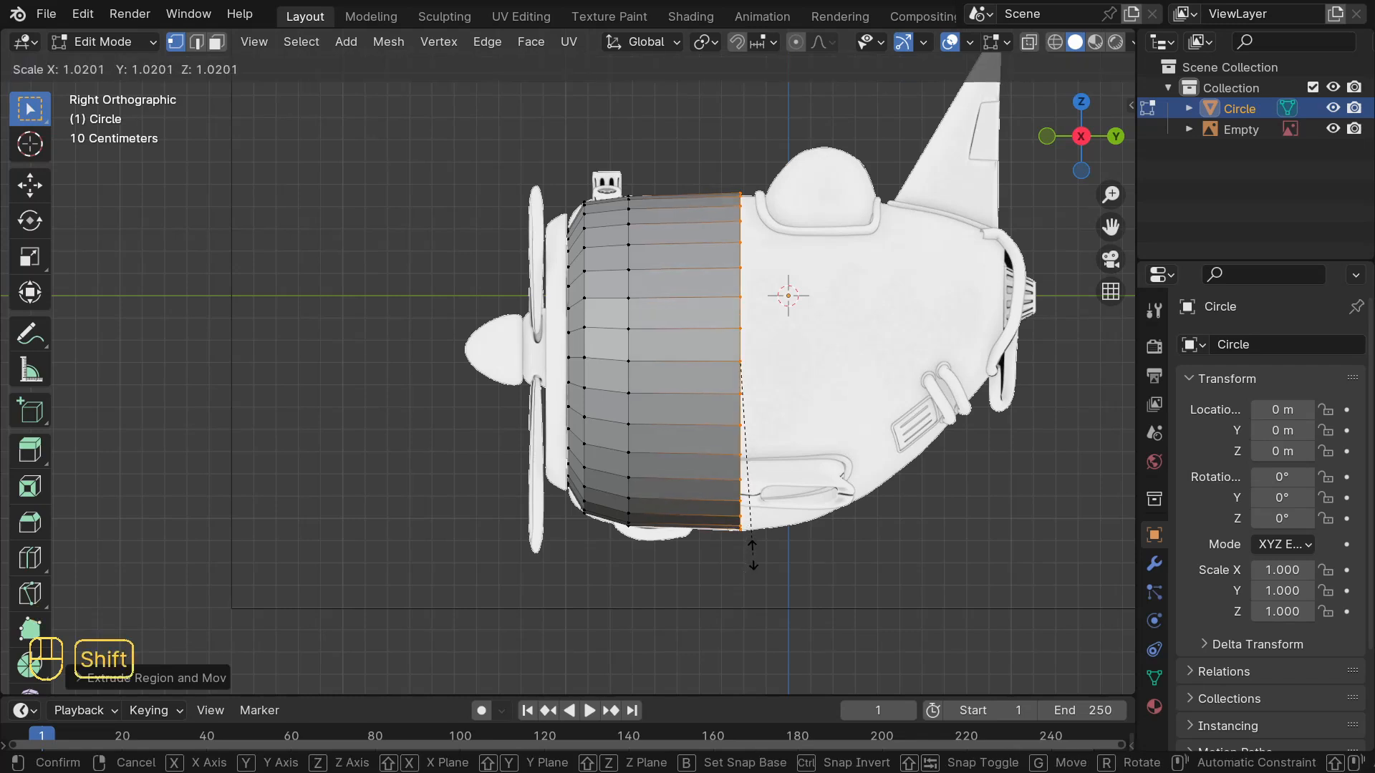
click(743, 432)
Lower the loop at the panel line about 0.015 m along Z to follow the fuselage belly
key(g)
key(z)
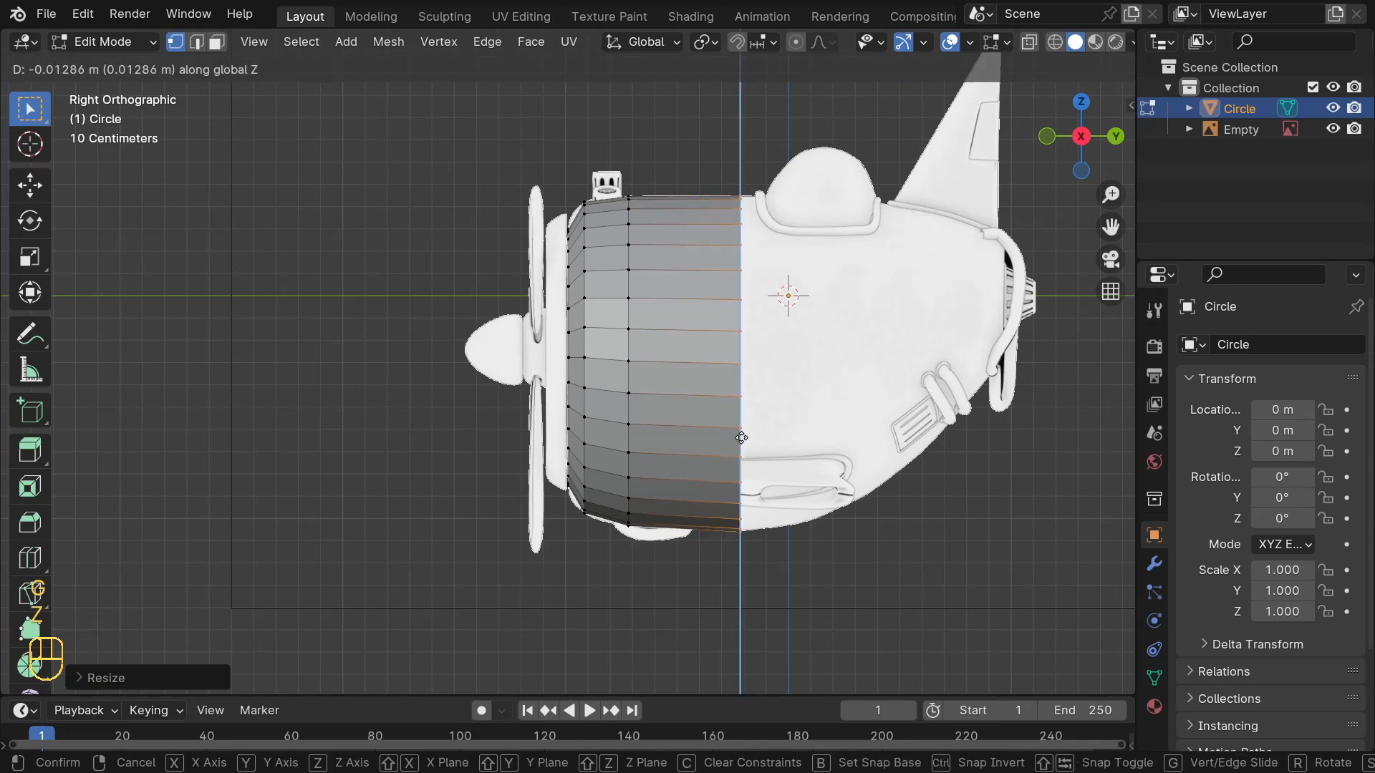
key(shift)
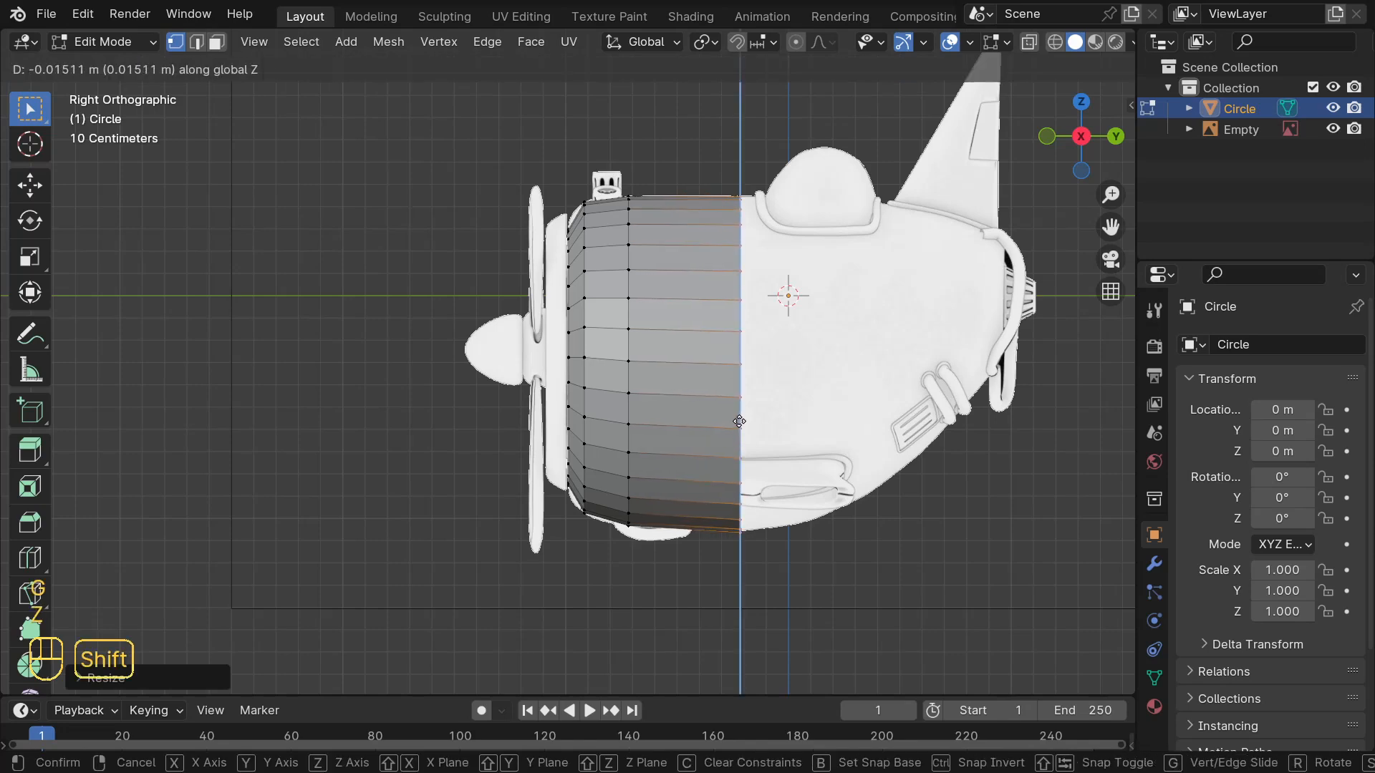
click(740, 428)
Extrude the loop along Y to the front base of the tail fin and turn on X-ray to see the reference
key(e)
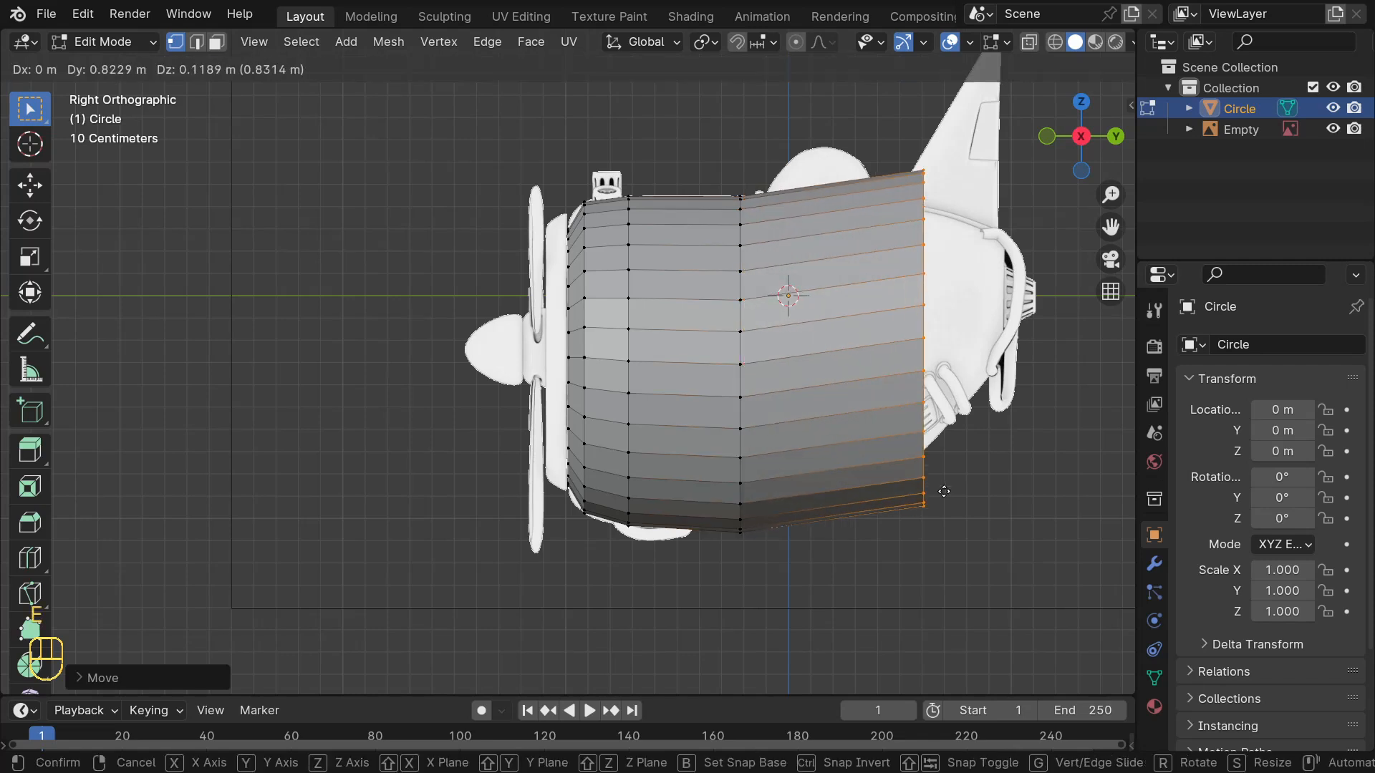
key(y)
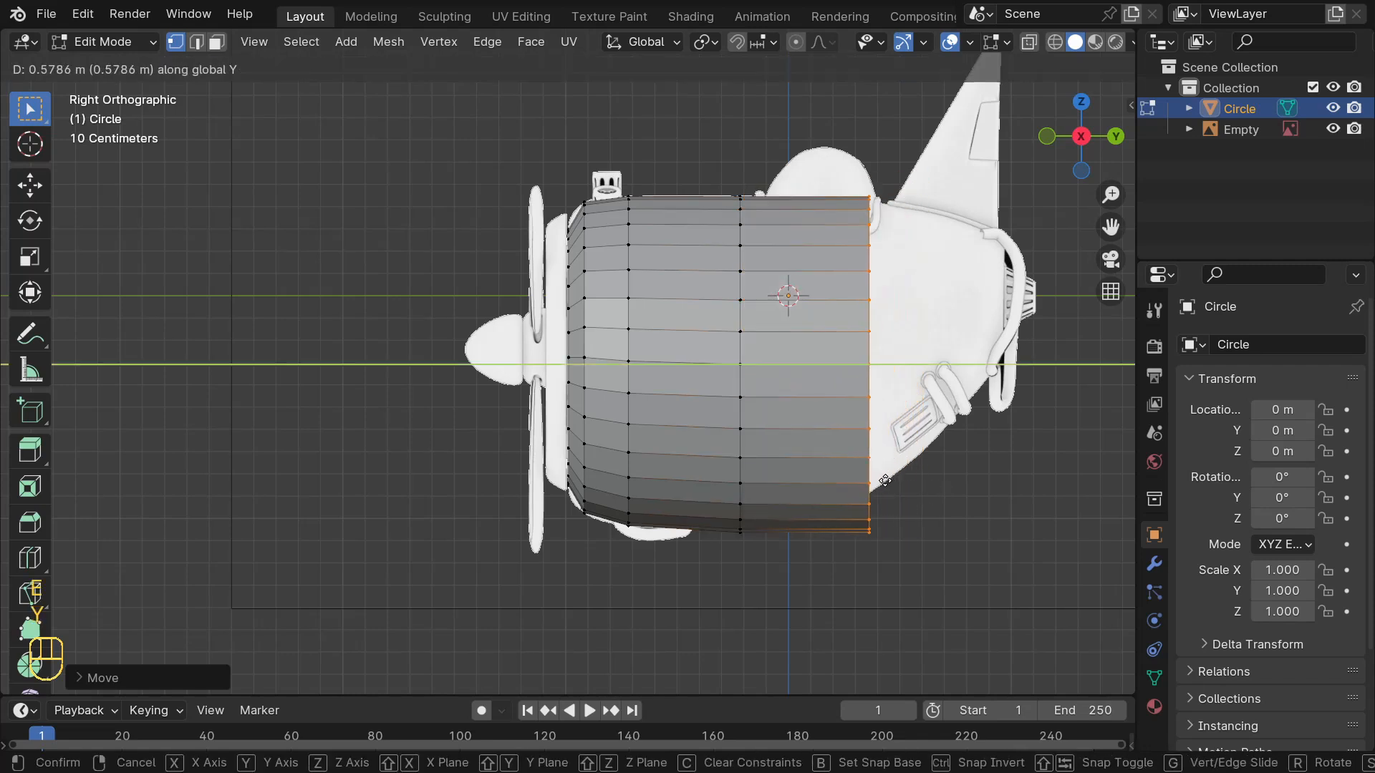
click(915, 462)
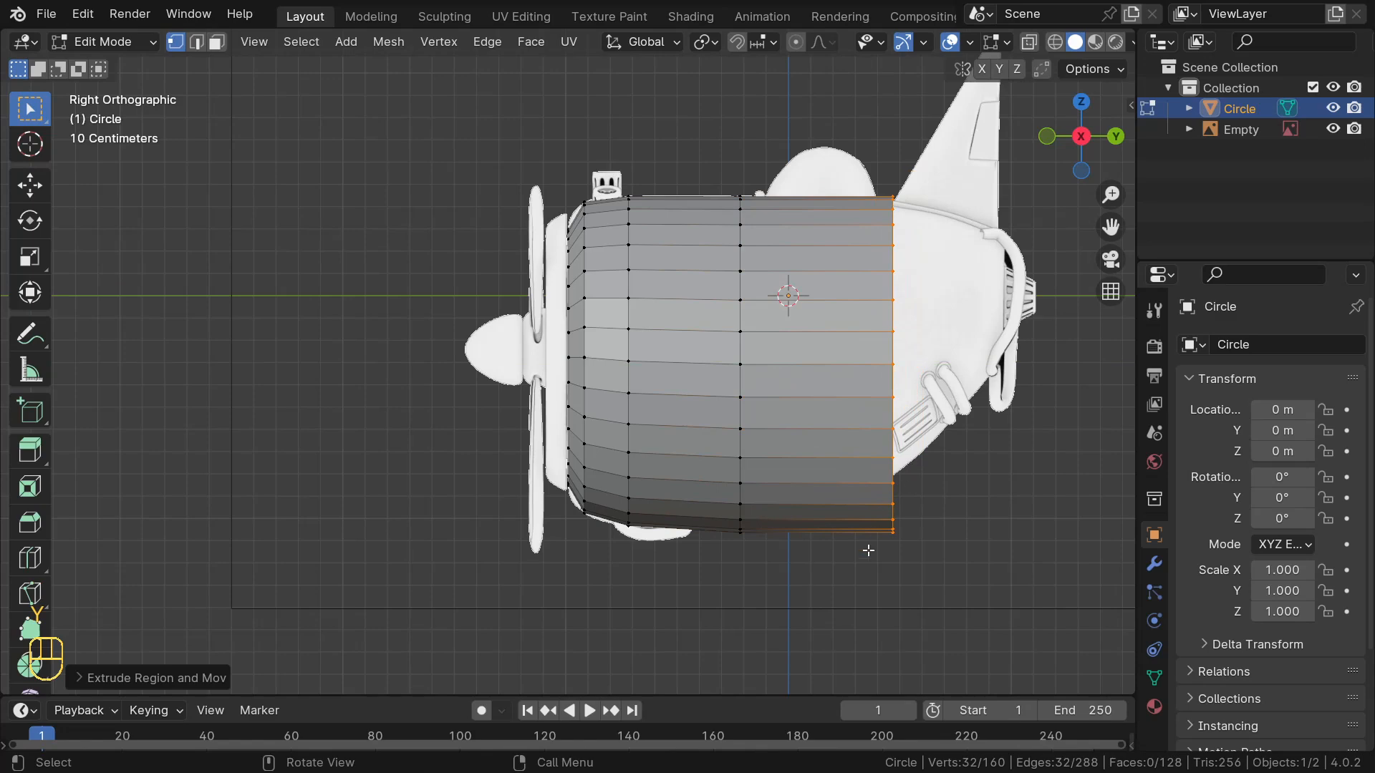
key(alt+z)
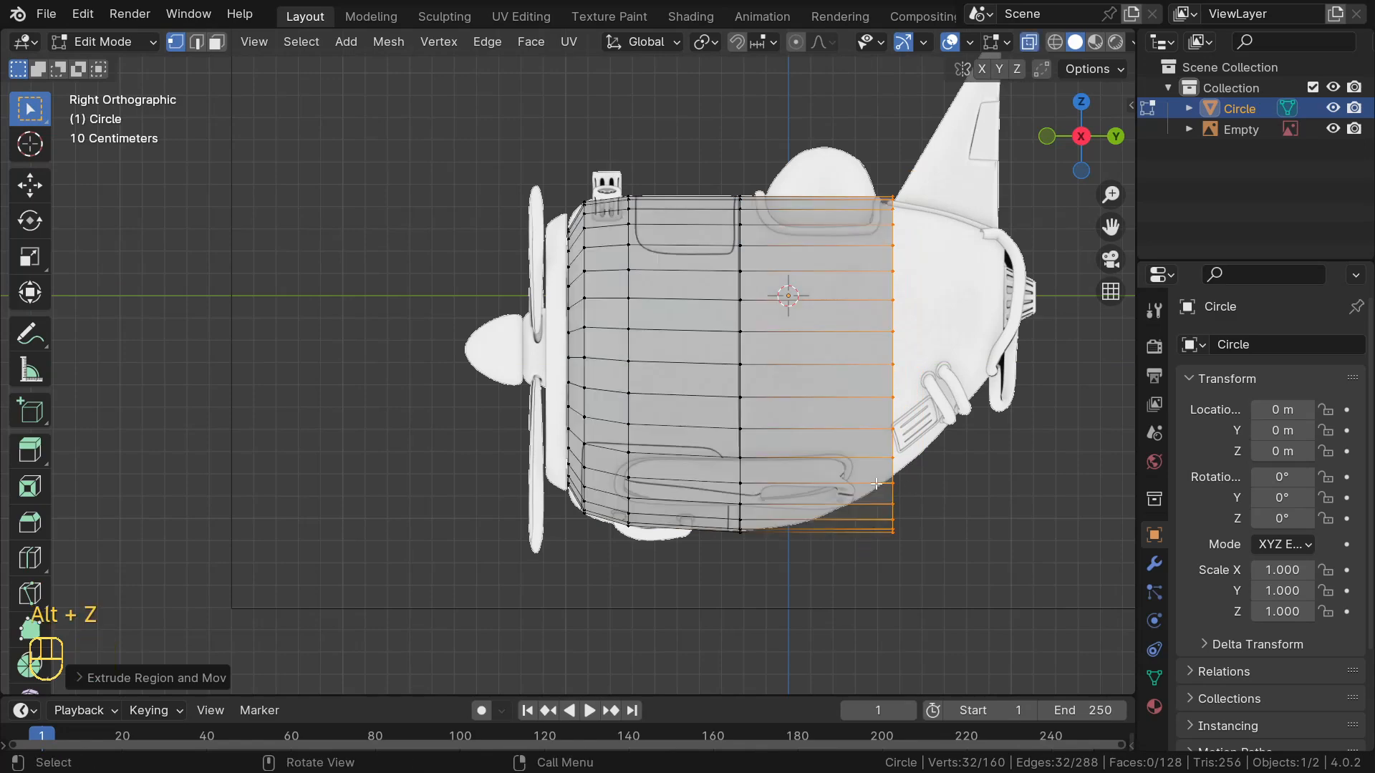
Raise the loop at the tail fin's front base about 0.12 m along Z and shrink it to fit the fuselage height there
key(KP_Decimal)
scroll(630, 472, down, 3)
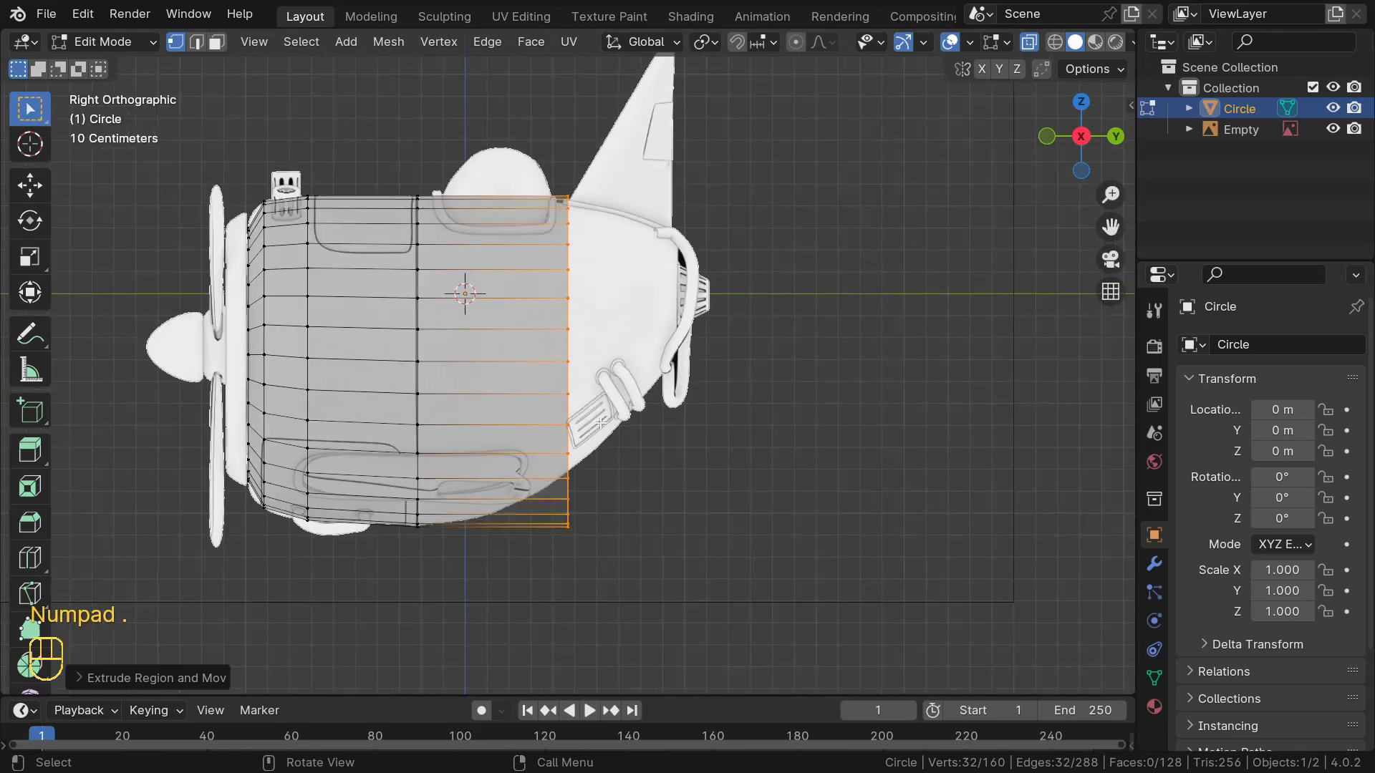
key(g)
key(z)
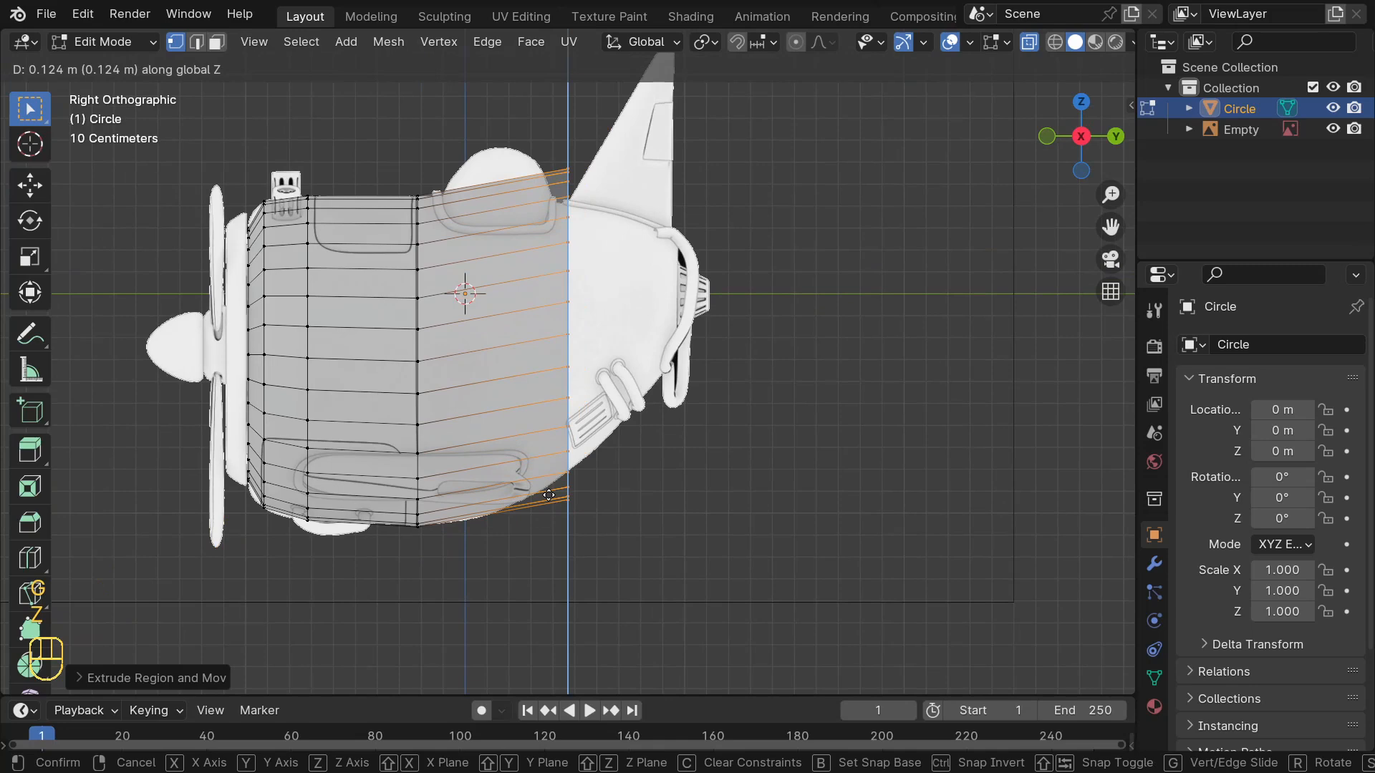
click(605, 672)
key(s)
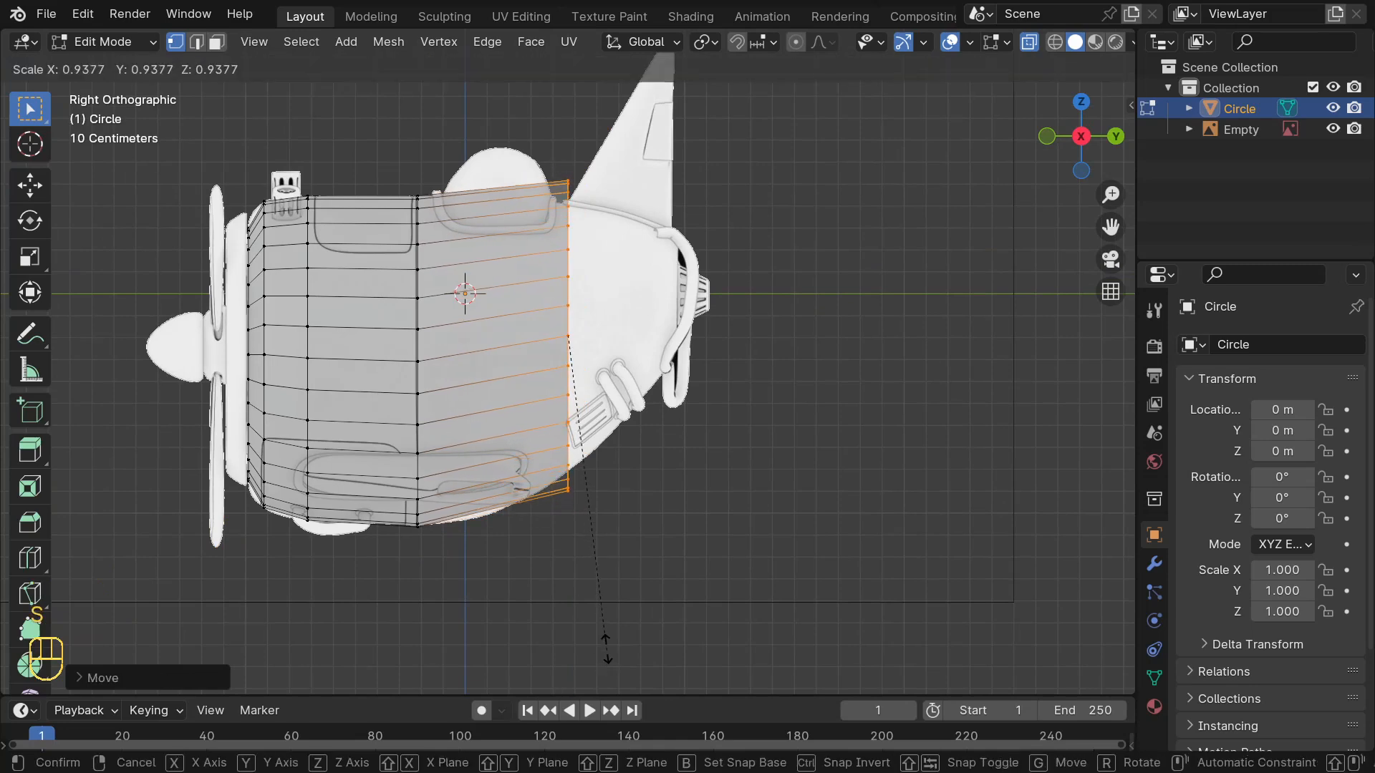
click(607, 607)
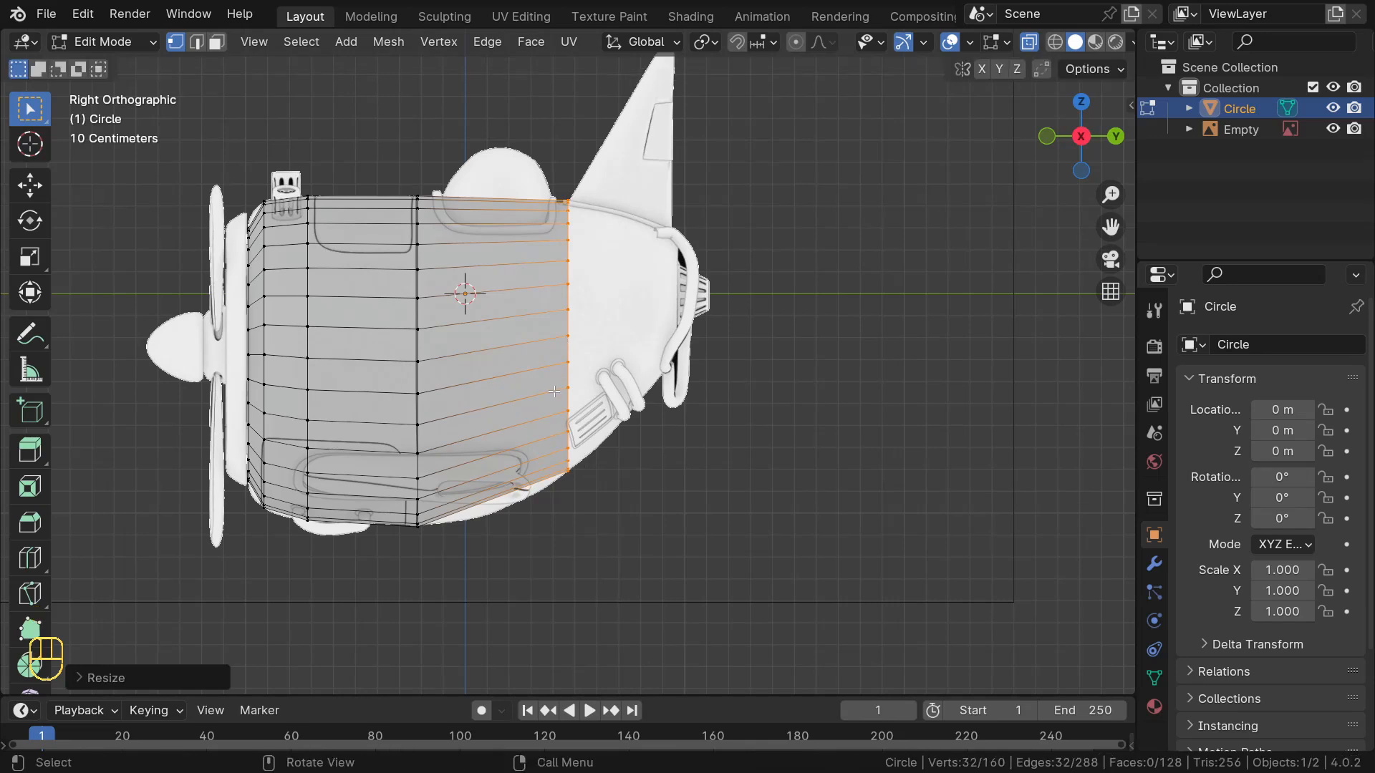
Fine-tune the loop at the tail fin's front base by lowering it about 0.007 m along Z
key(g)
key(z)
key(shift)
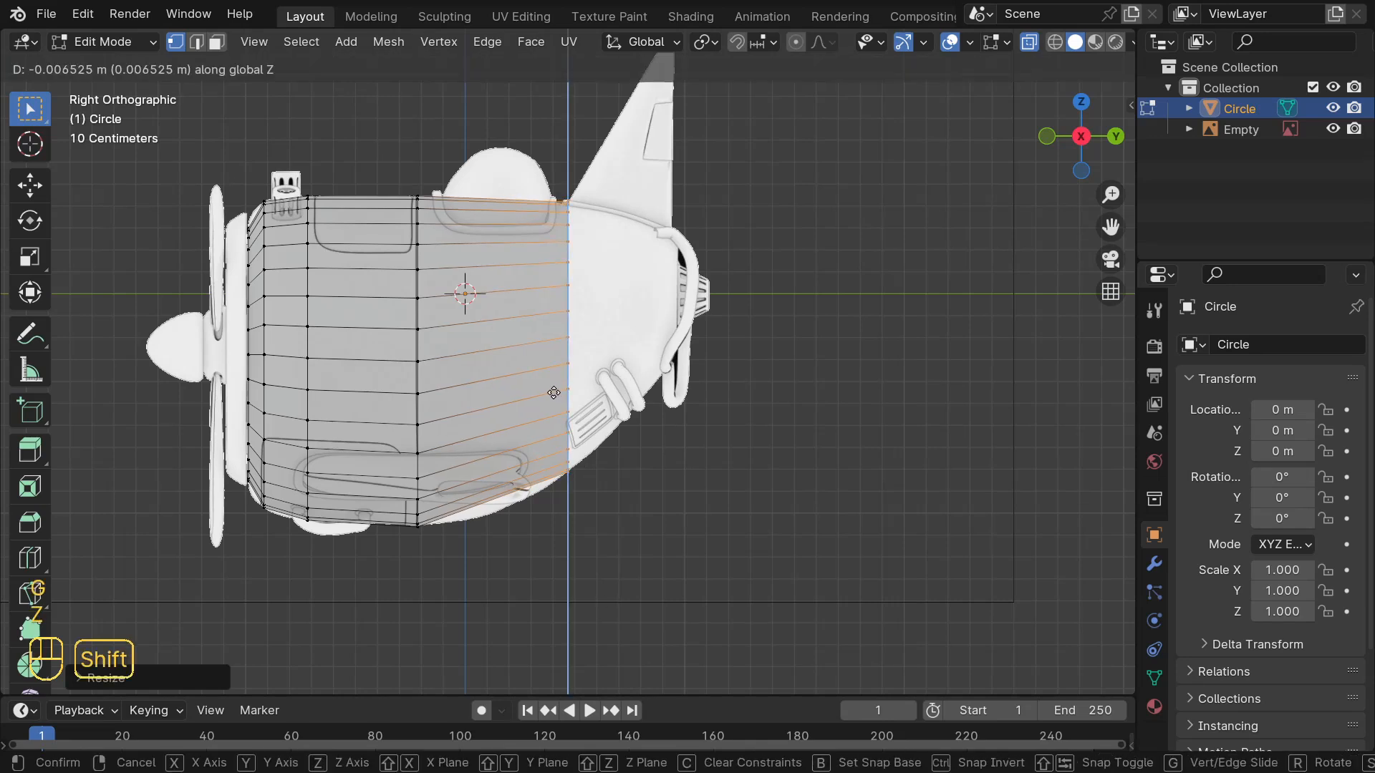
click(595, 469)
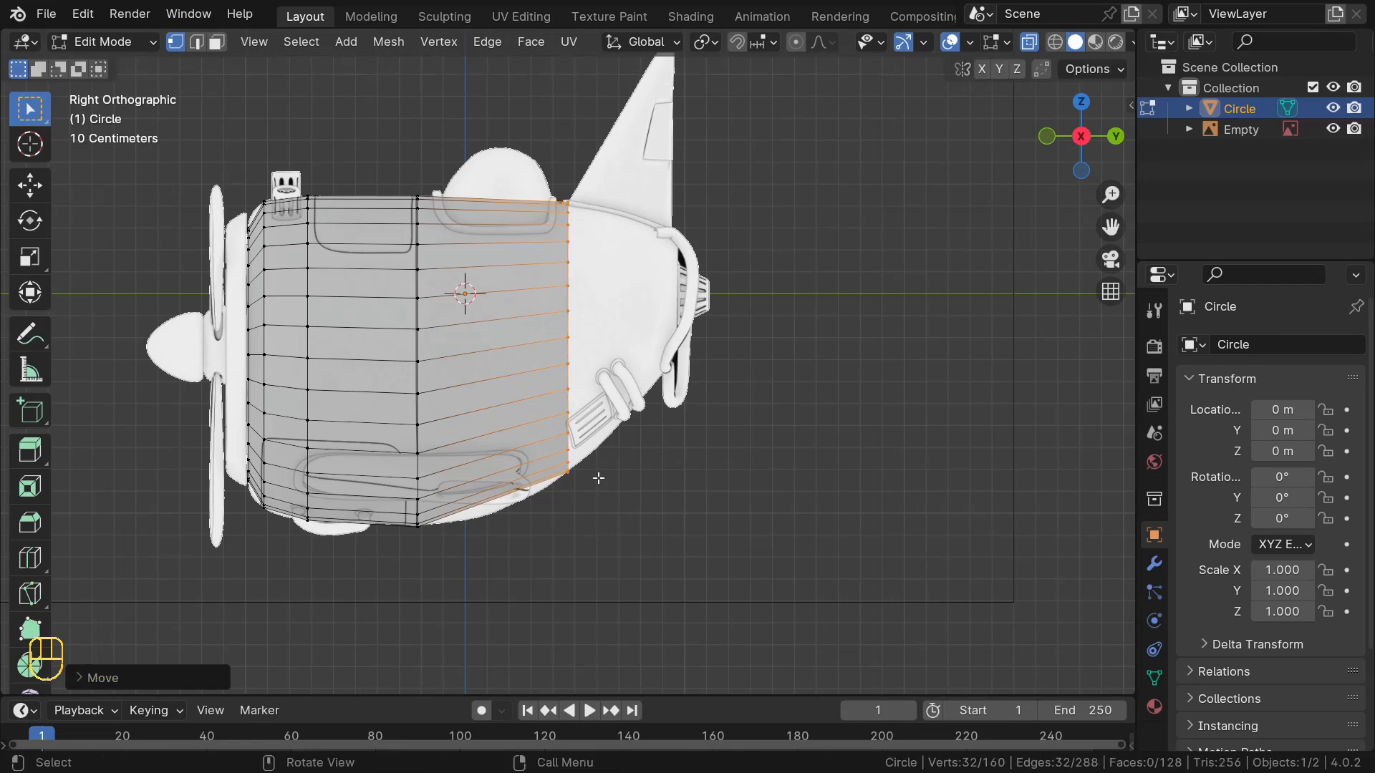
Extrude the loop about 0.49 m along Y to the fuselage's rear end and shrink it to form the tapered tail
key(e)
key(y)
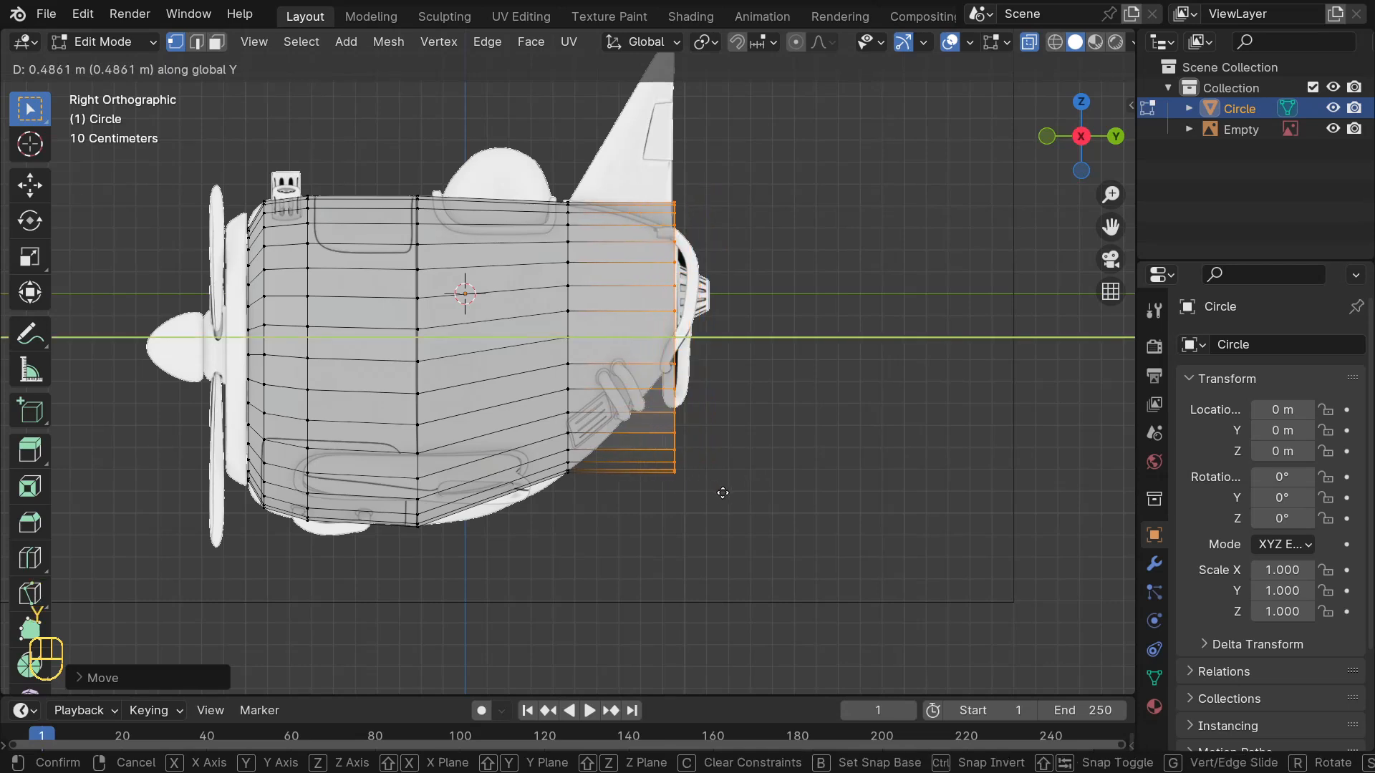
click(720, 498)
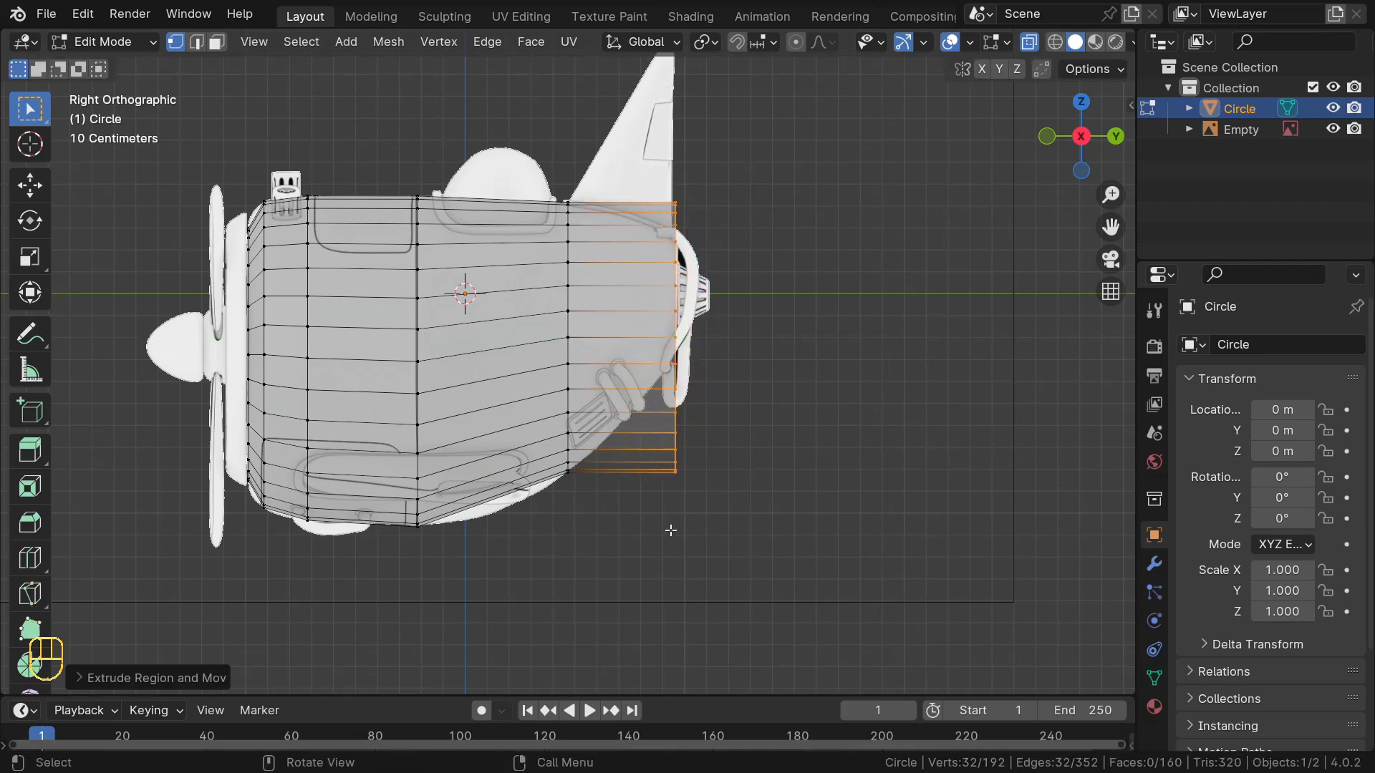
key(s)
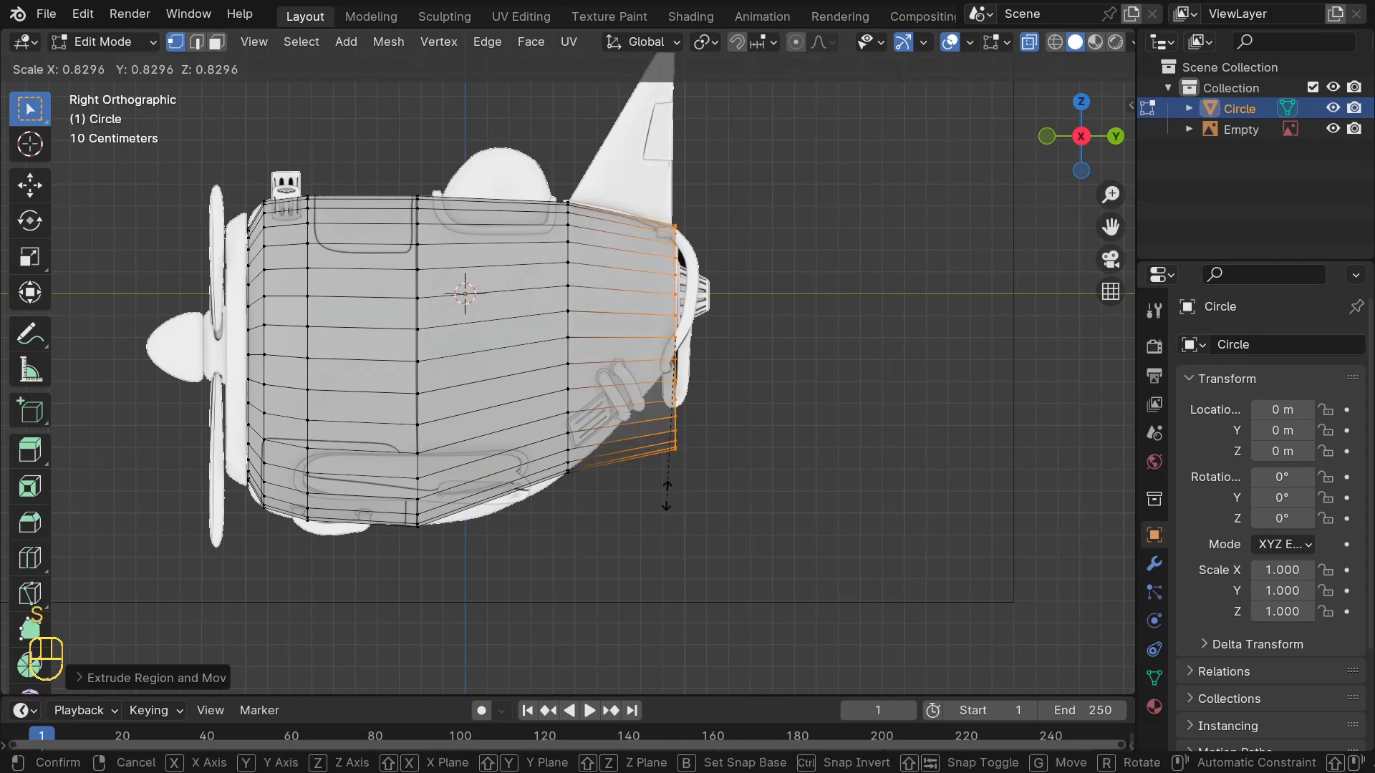
click(652, 440)
Raise the tail-end loop along Z until its lower edge meets the fuselage's sloping underside
key(g)
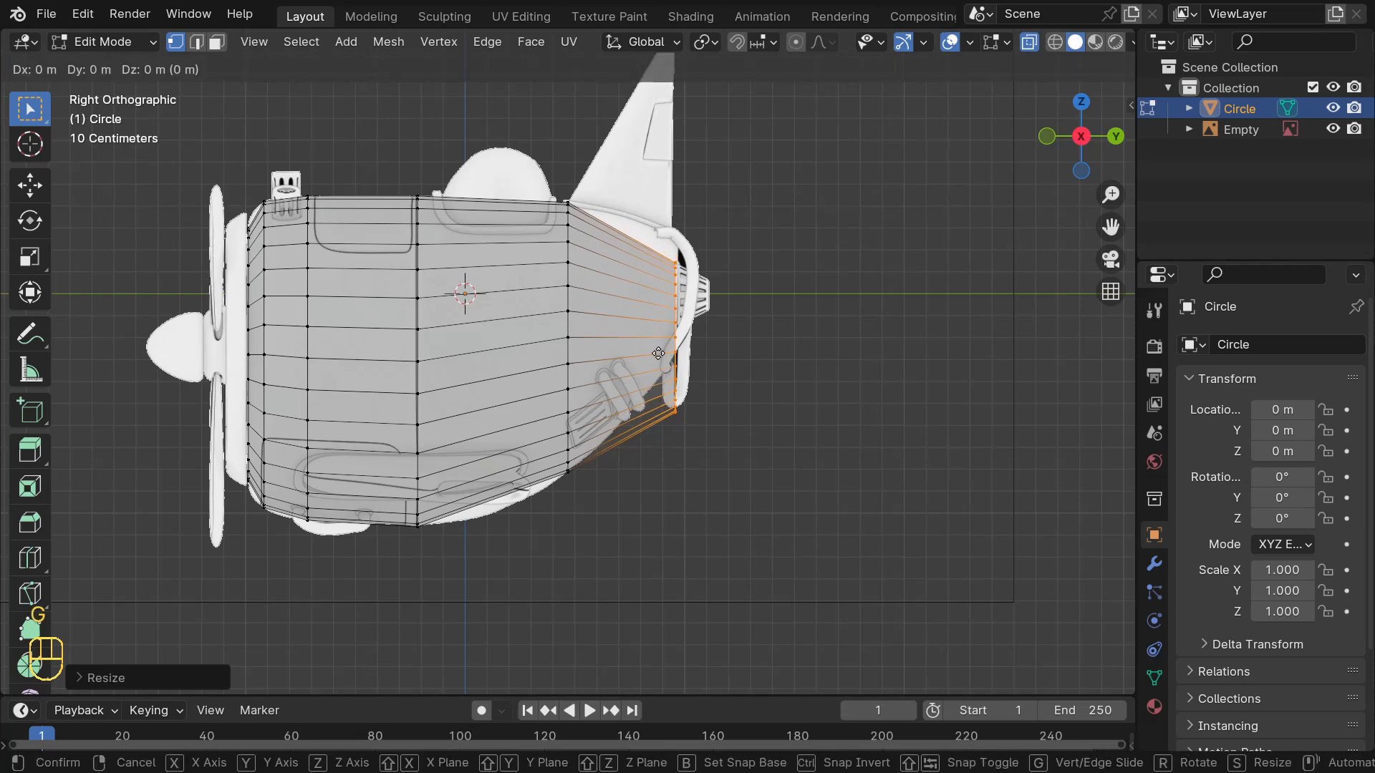
key(z)
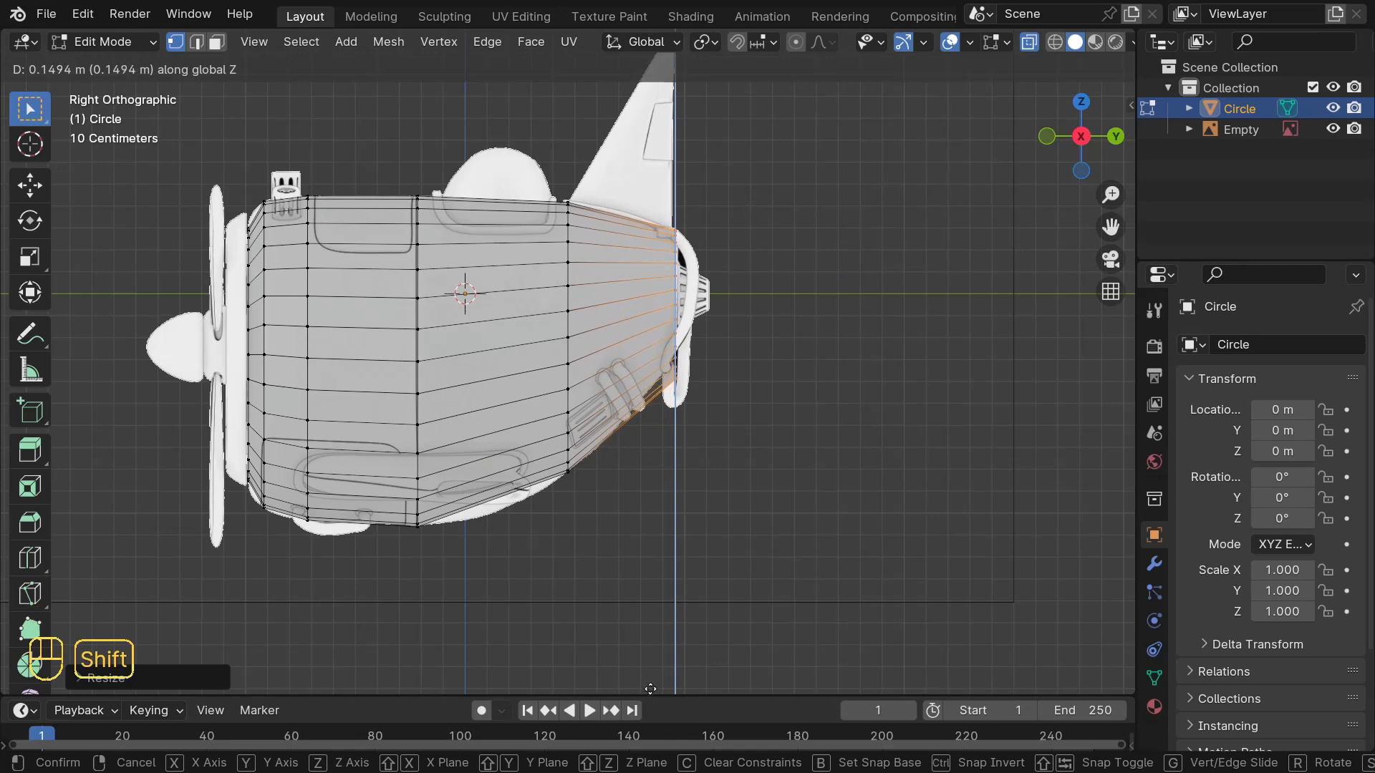
click(647, 597)
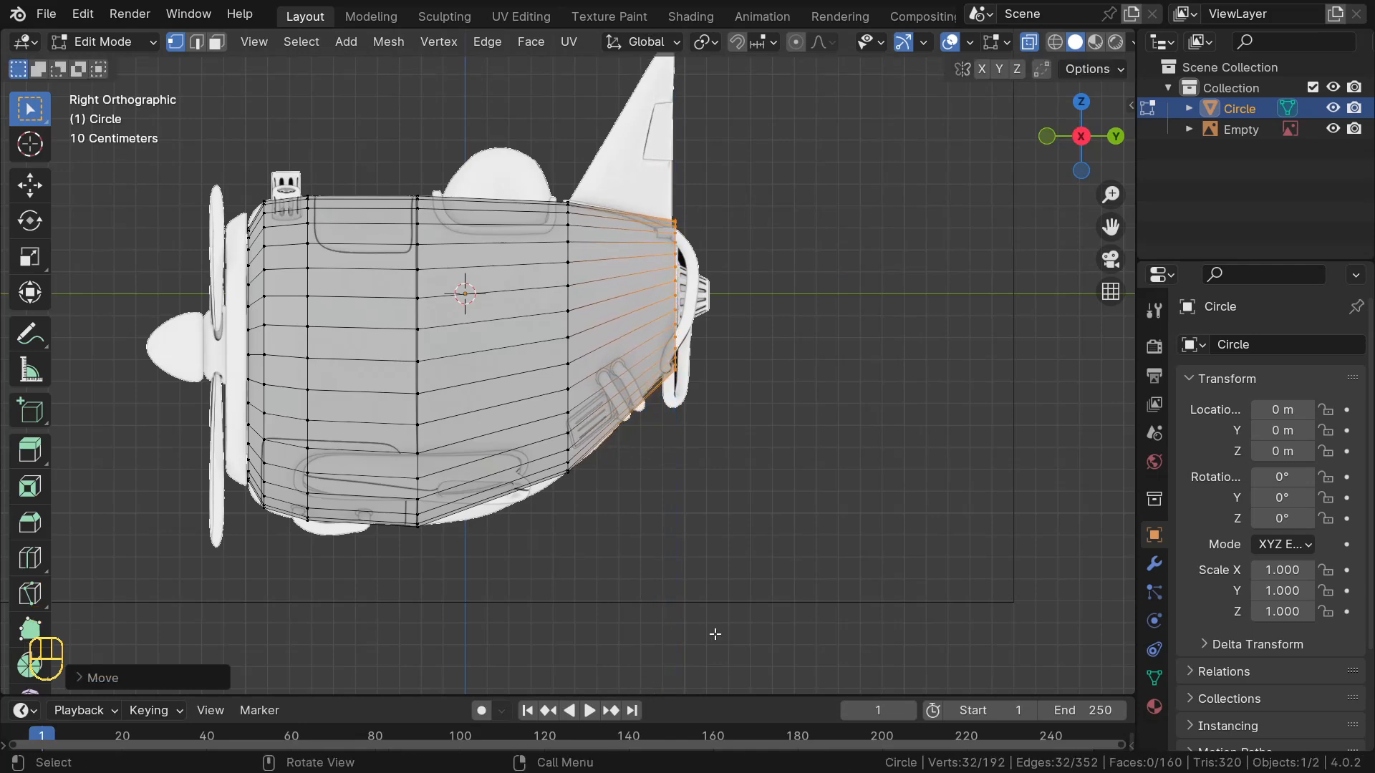
Scale the tail-end loop to about 0.88 and raise it about 0.009 m along Z to fit the reference outline
key(KP_Decimal)
scroll(494, 598, down, 2)
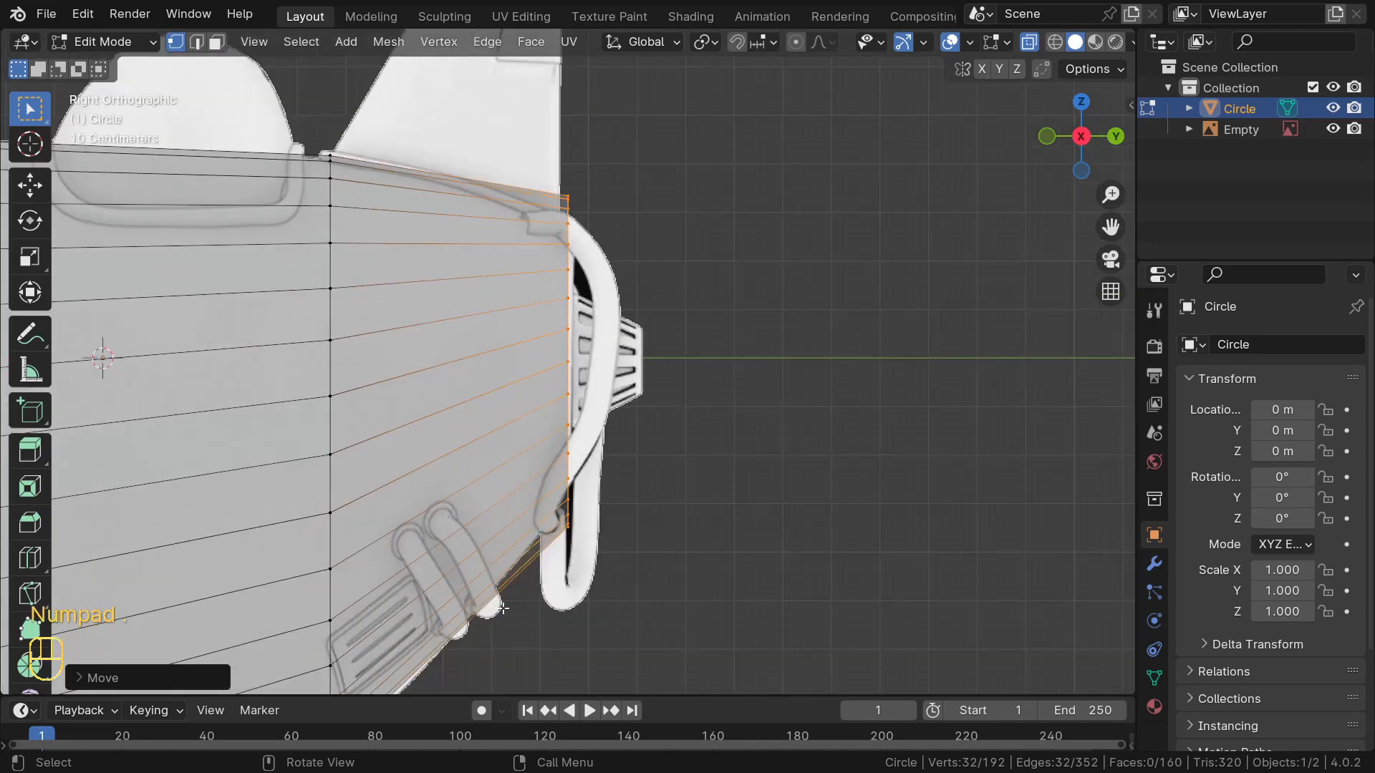
key(s)
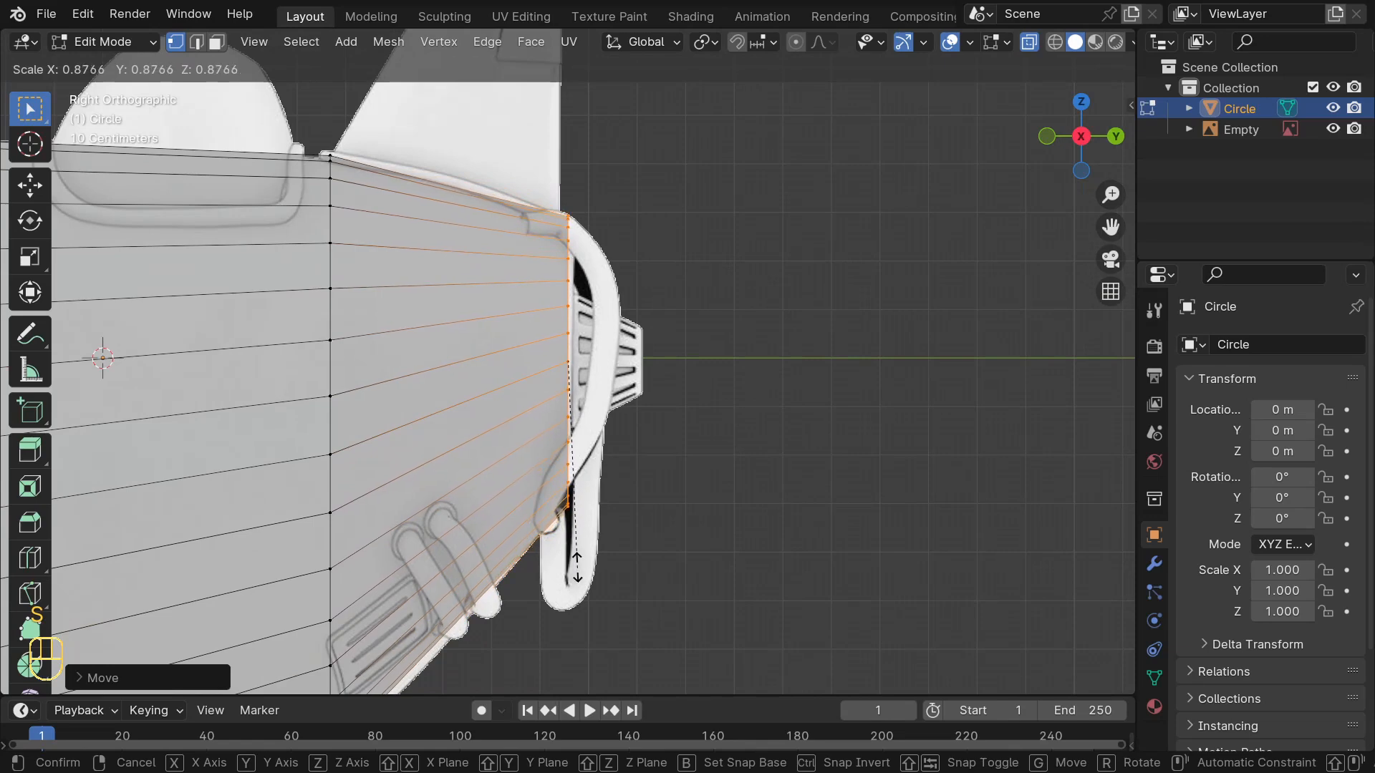
click(570, 565)
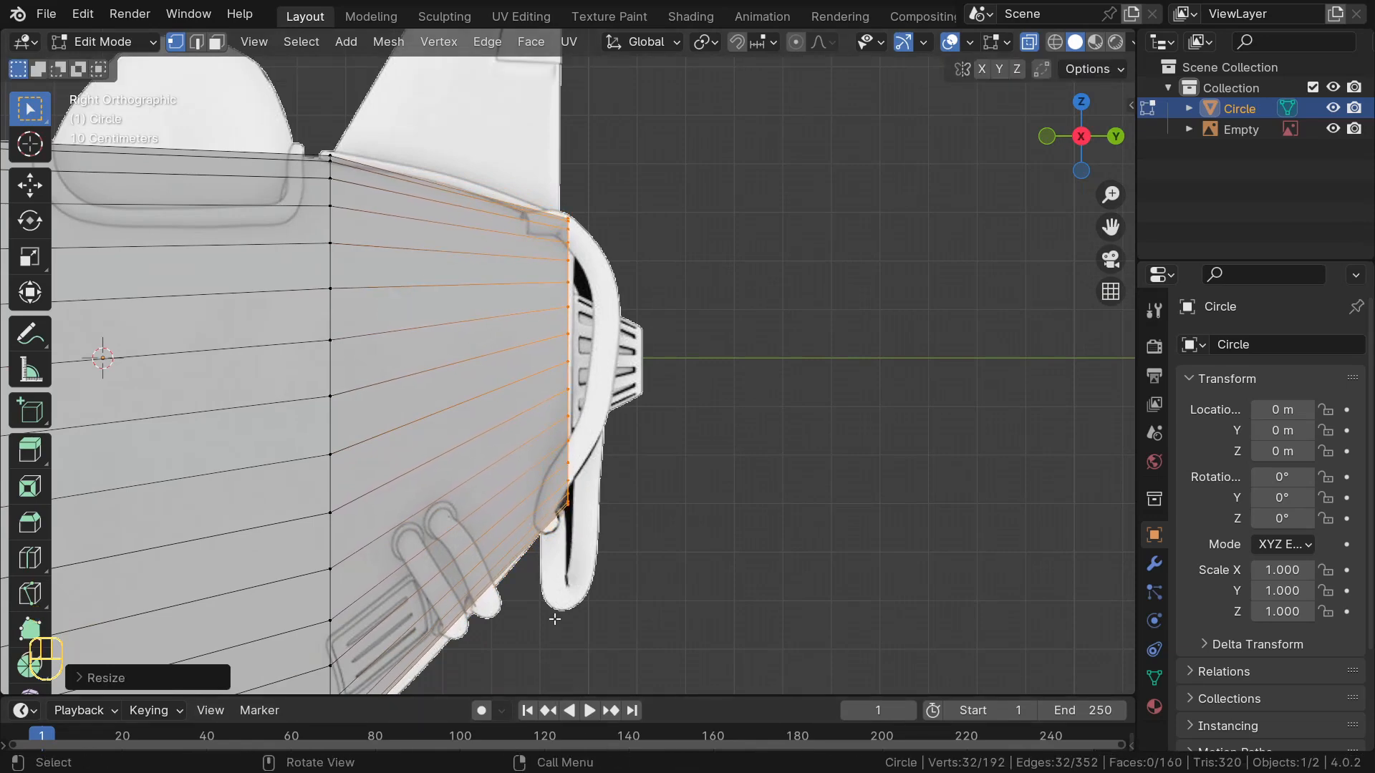
key(g)
key(shift+z)
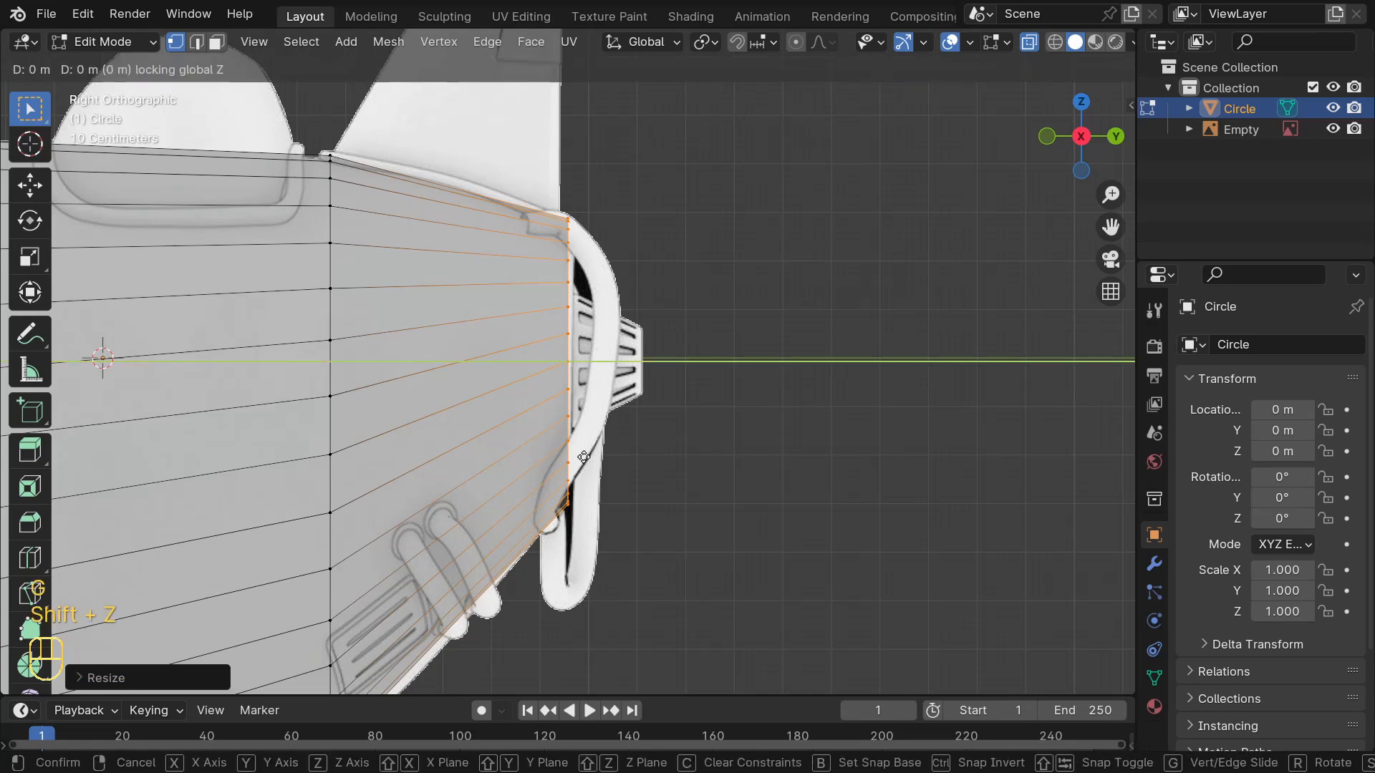
key(z)
key(shift)
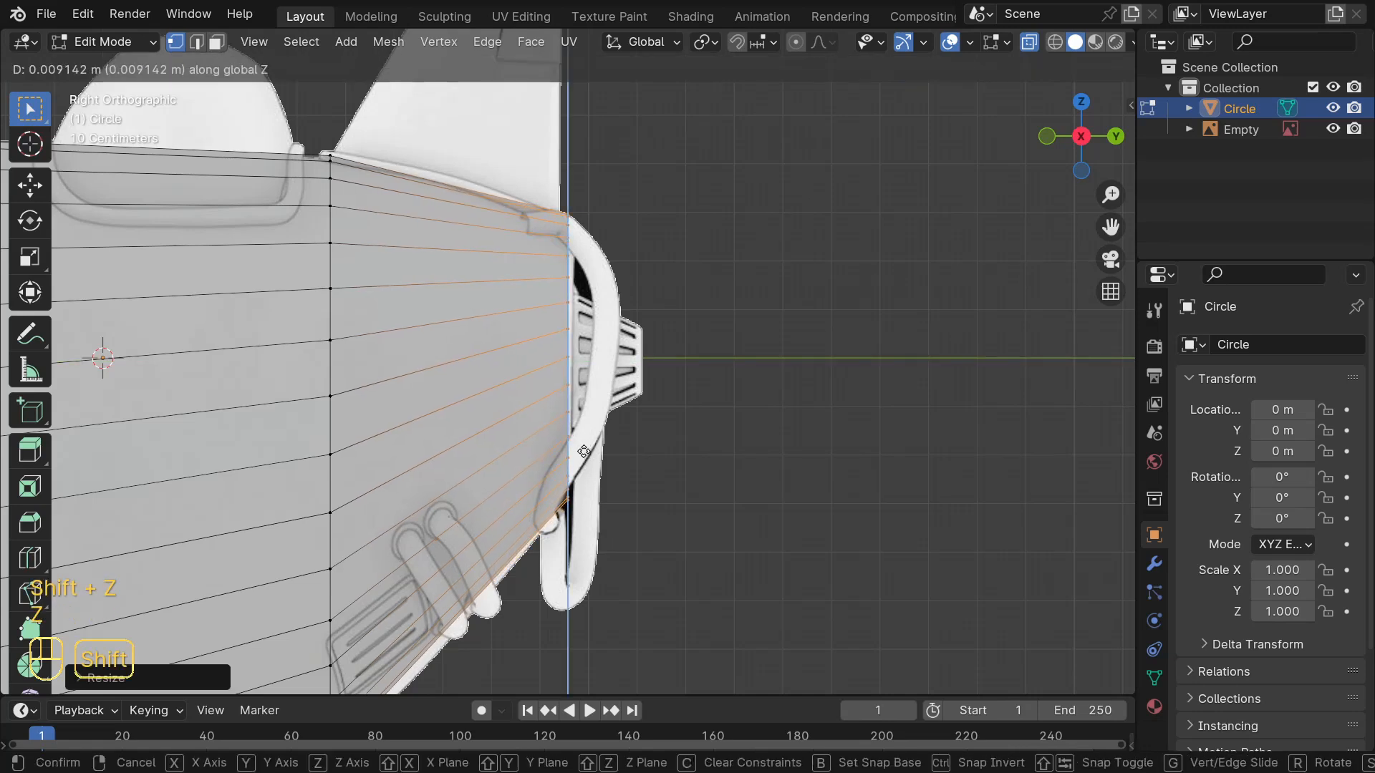
click(585, 455)
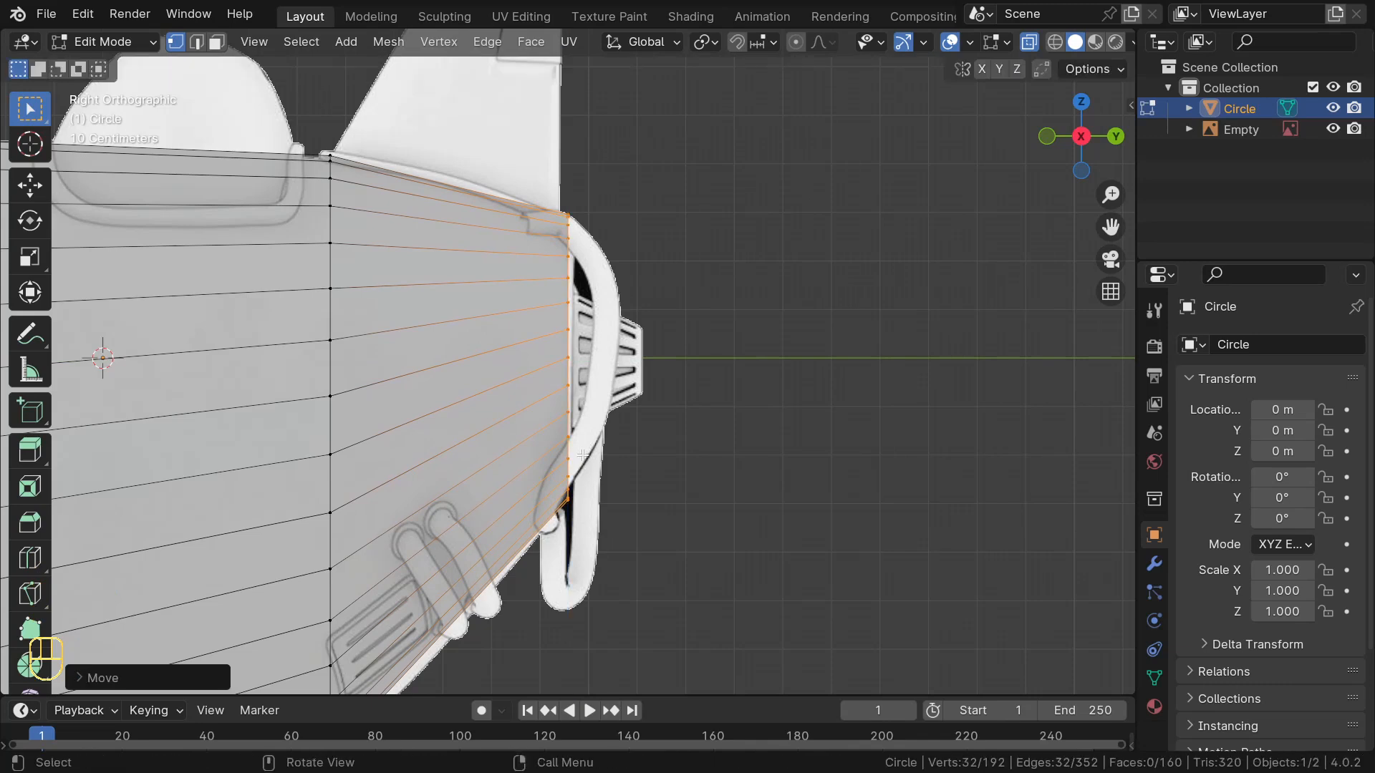
scroll(584, 455, down, 4)
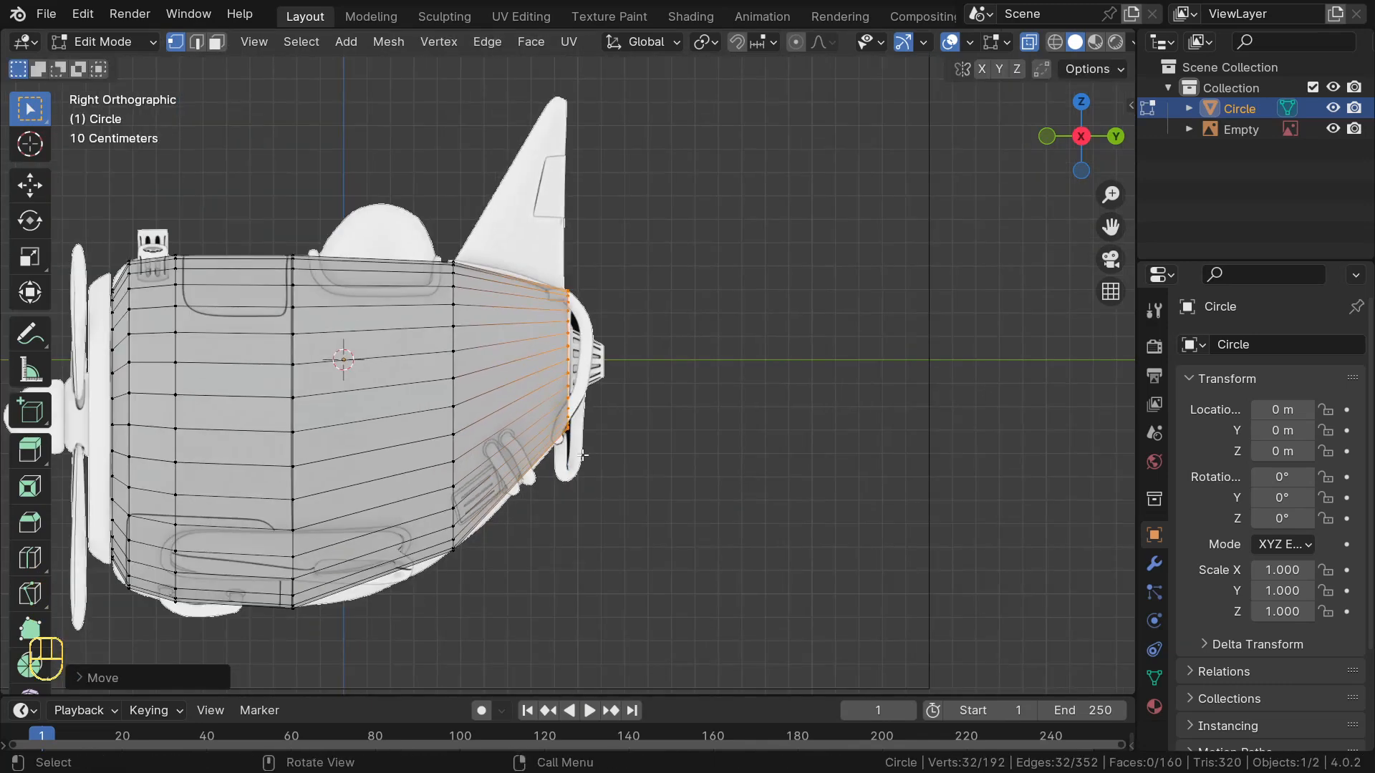
Add a loop cut halfway along the tail section and scale it up slightly, to about 1.06, to fit the reference outline
key(ctrl+r)
click(512, 477)
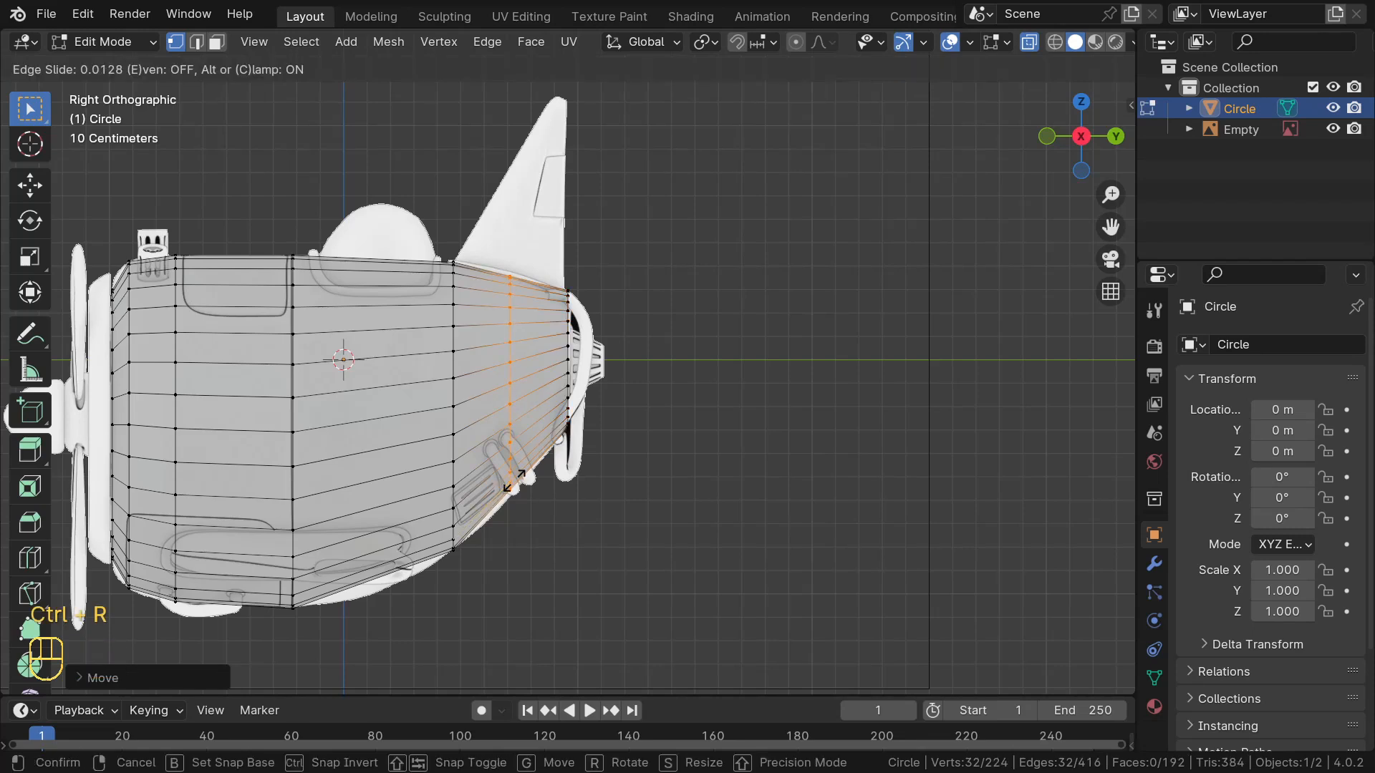
click(514, 478)
key(s)
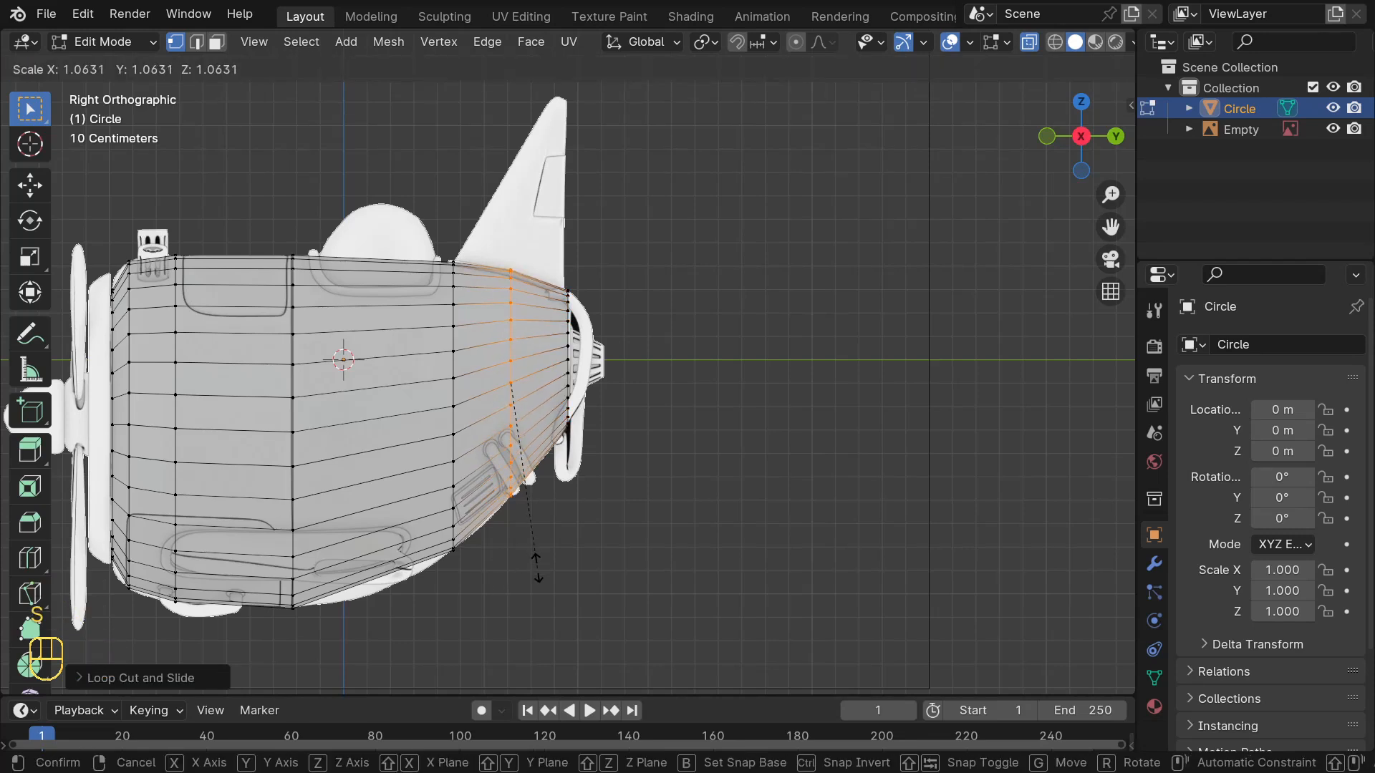
click(535, 566)
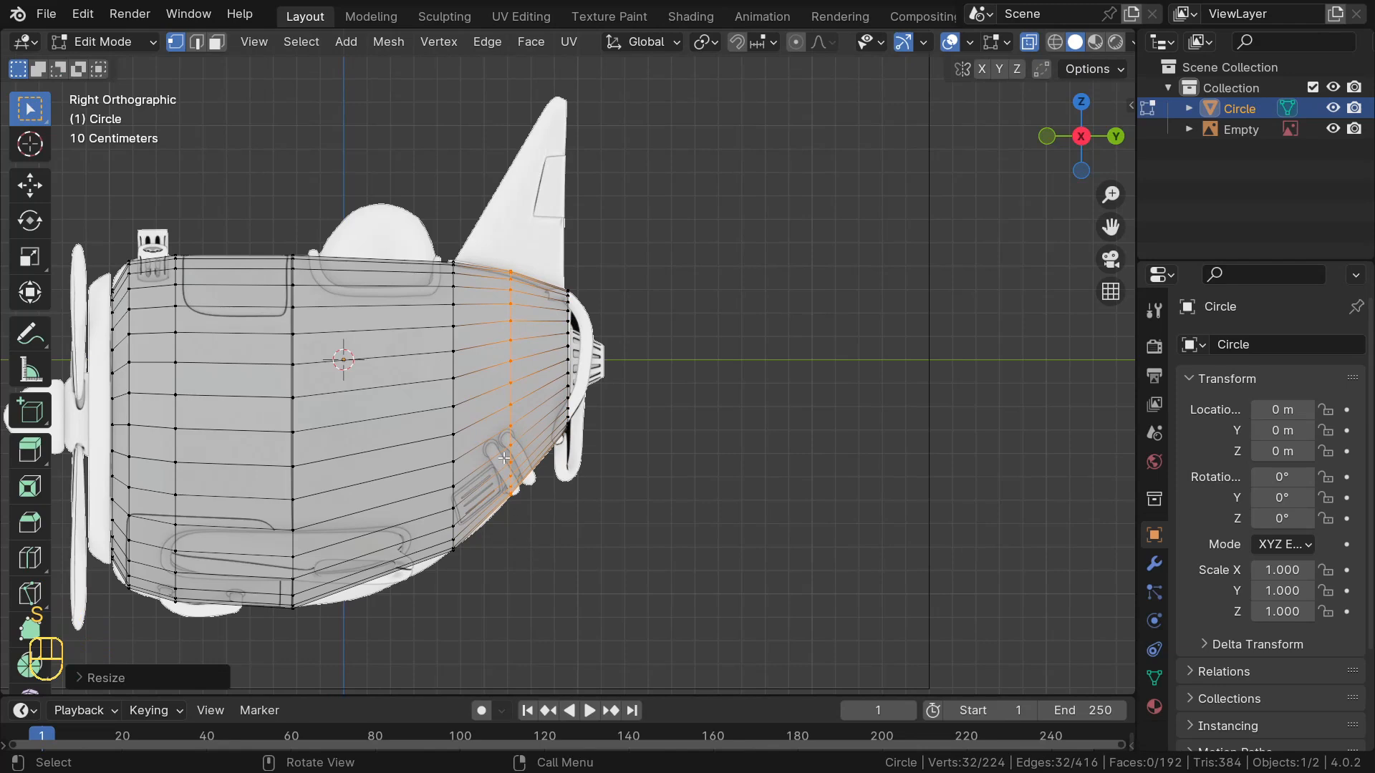
Lower the new tail-section loop slightly along Z so its edges follow the reference fuselage outline
key(g)
key(z)
key(shift)
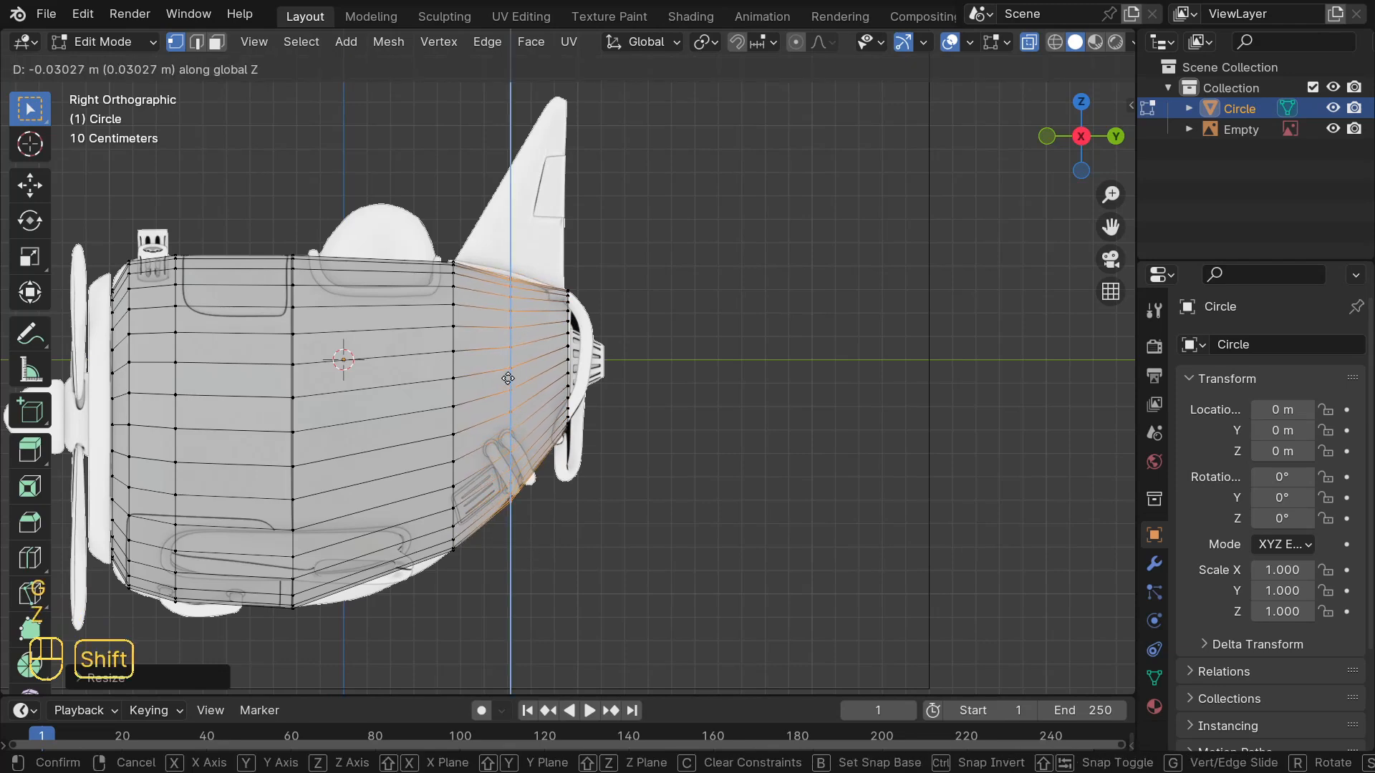
click(512, 324)
scroll(530, 471, up, 2)
scroll(530, 472, down, 1)
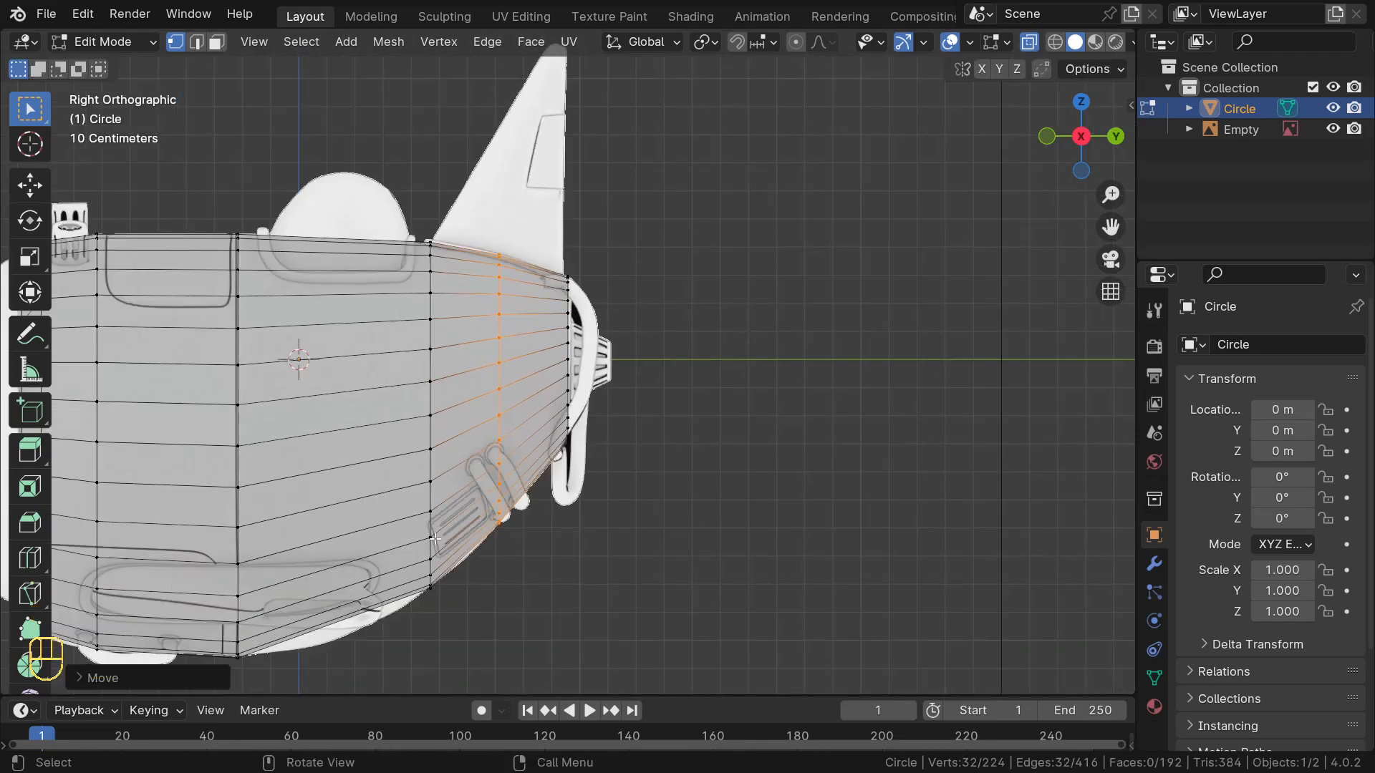
scroll(446, 351, down, 1)
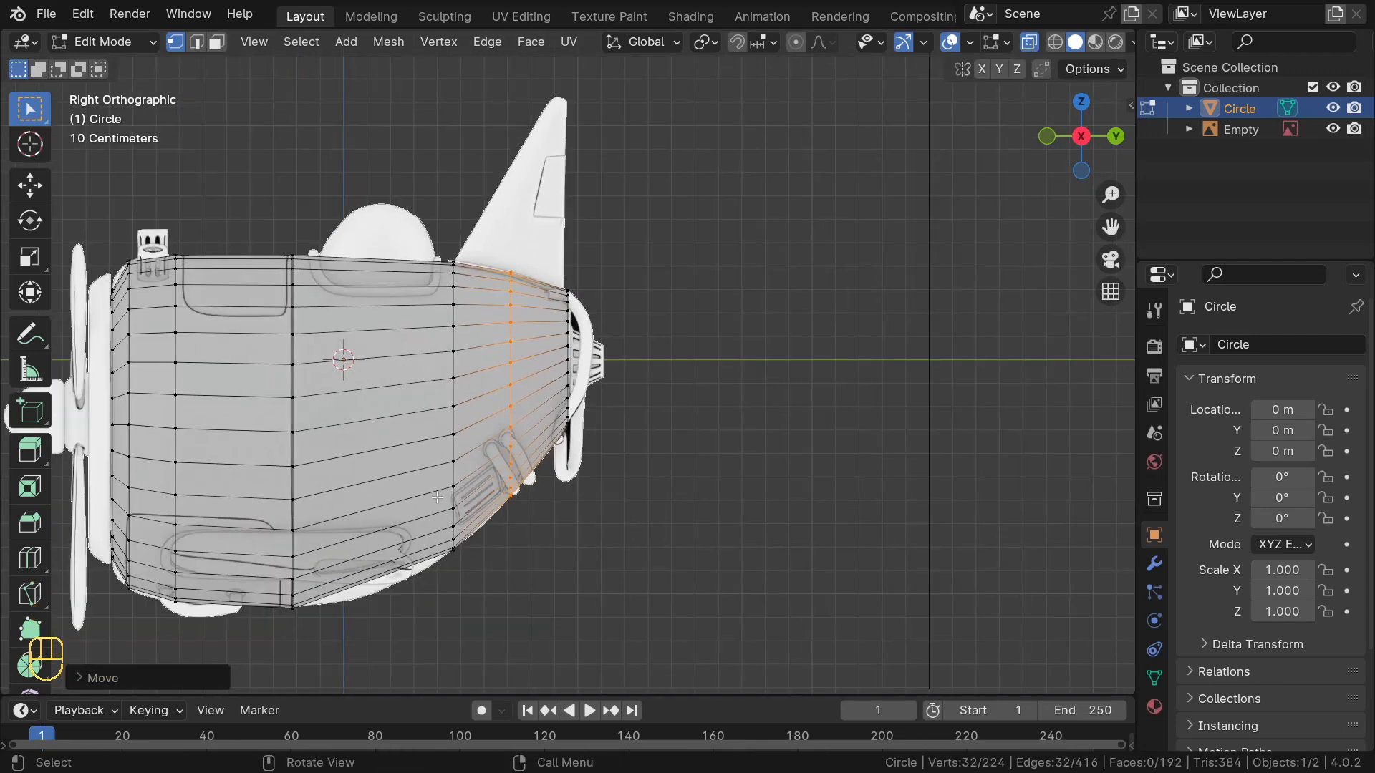
Add a centered loop cut between the tail fin's front-base loop and the mid-tail loop, and enlarge it slightly to match the curve
key(ctrl+r)
click(491, 531)
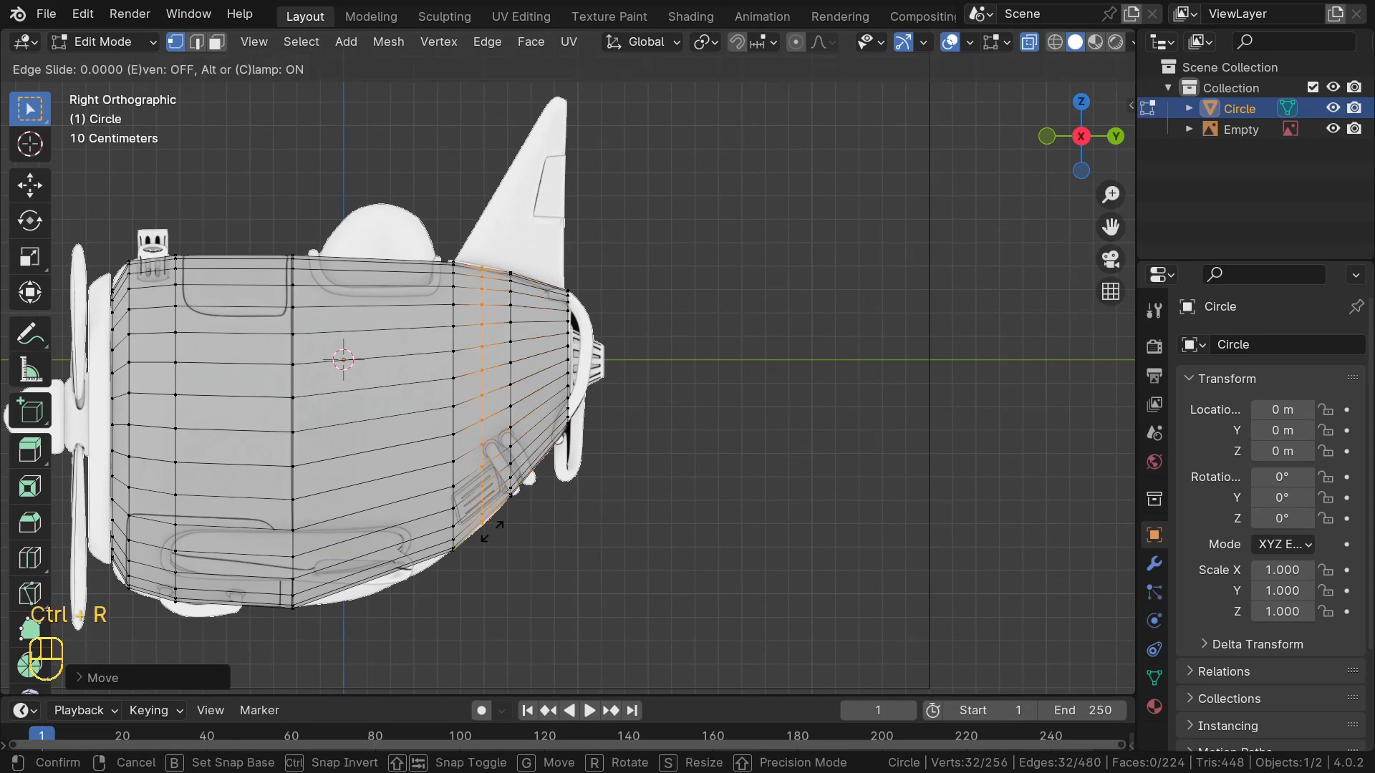
right_click(492, 532)
key(s)
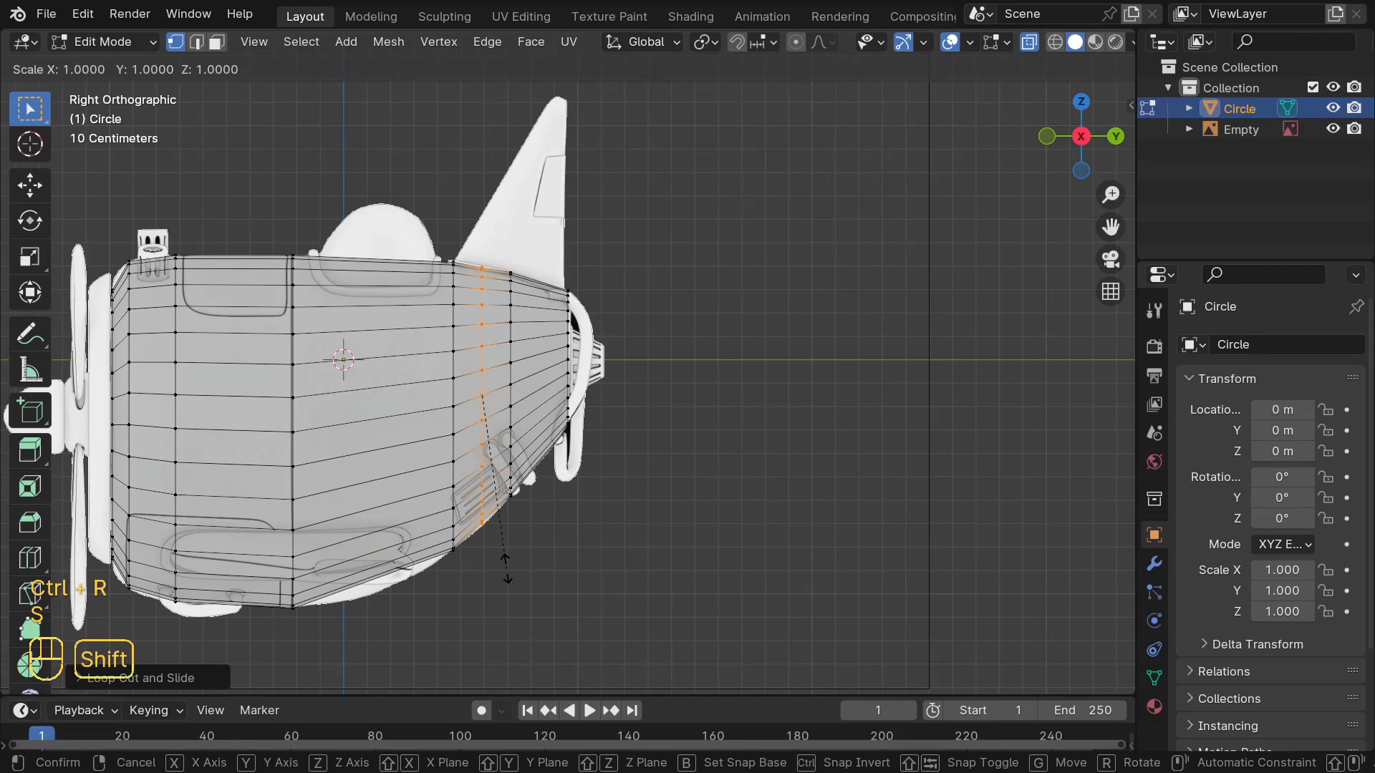
click(517, 551)
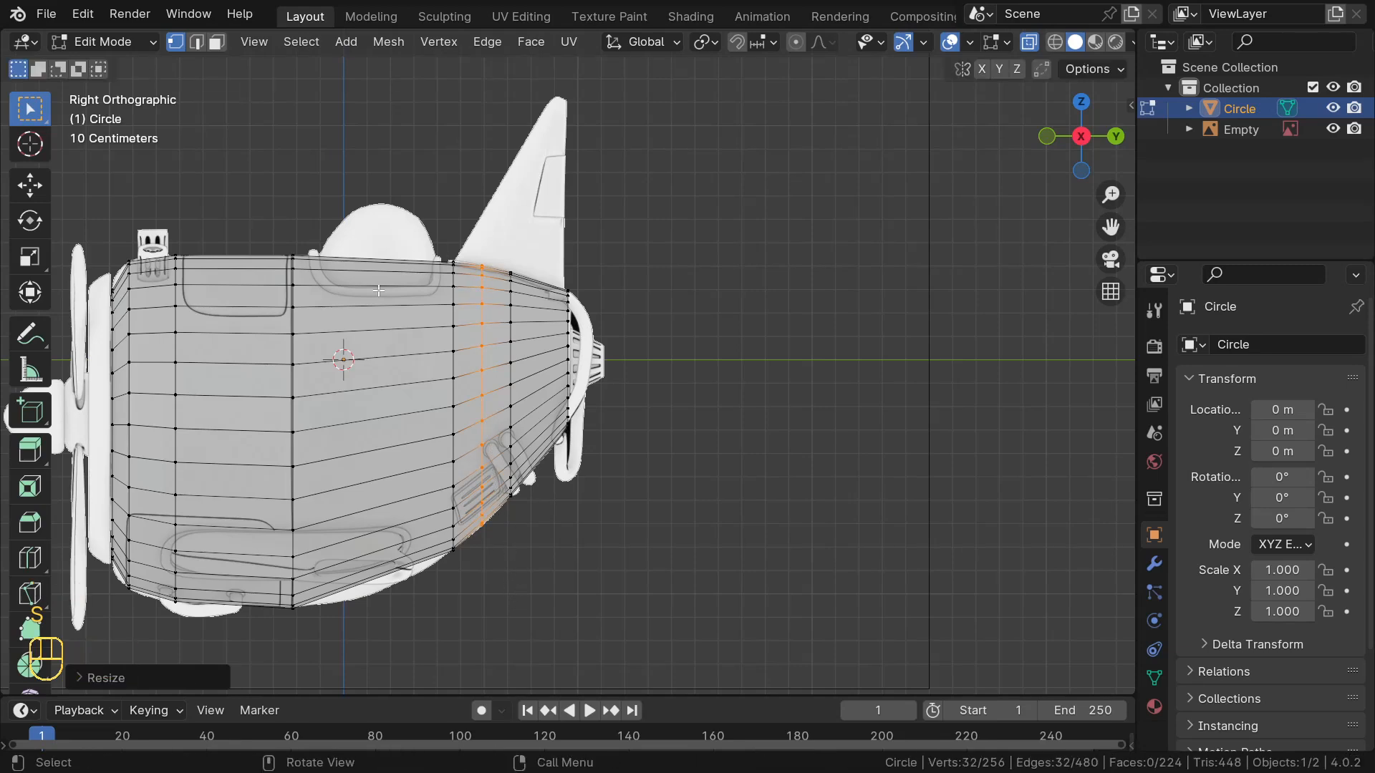
Add a loop cut about midway between the fuselage's deepest loop and the tail fin's front base, below the cockpit canopy
scroll(466, 387, down, 2)
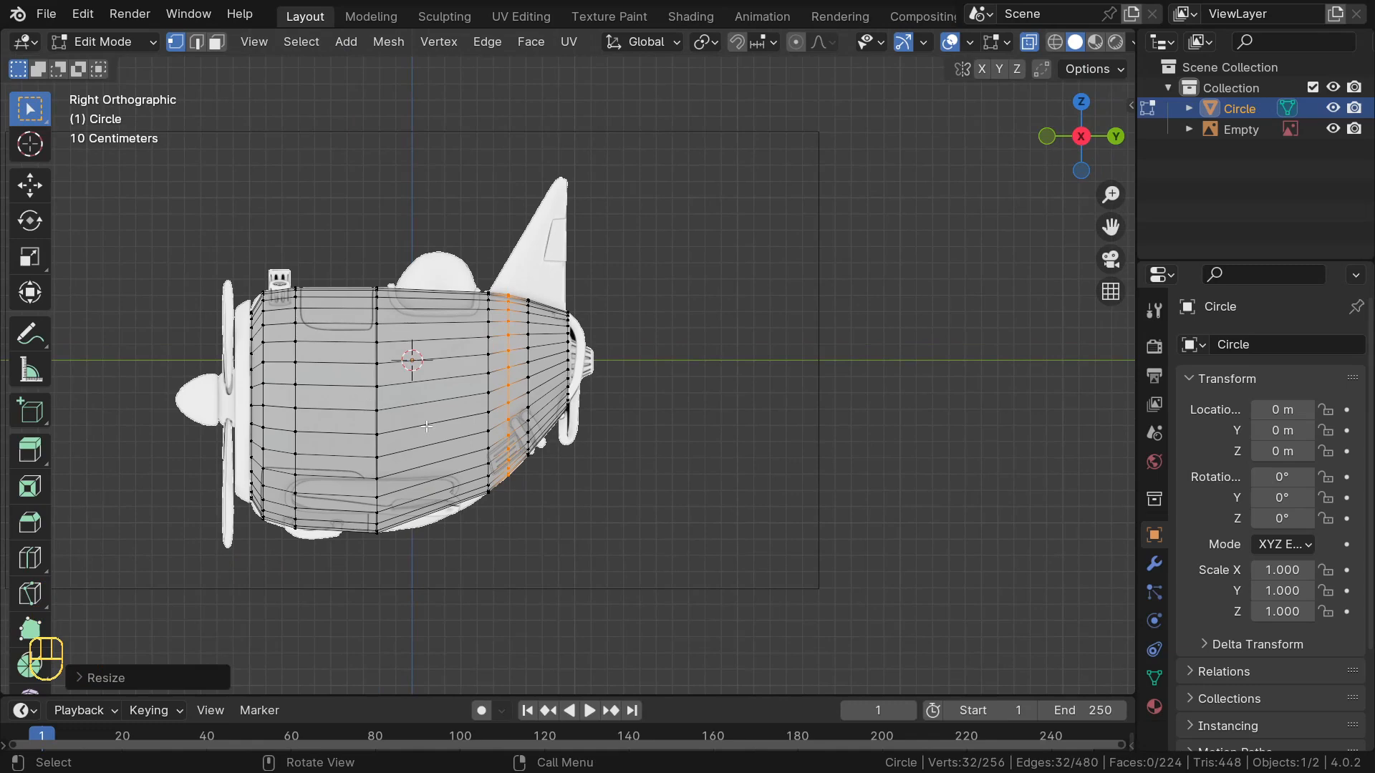
key(ctrl+r)
click(430, 453)
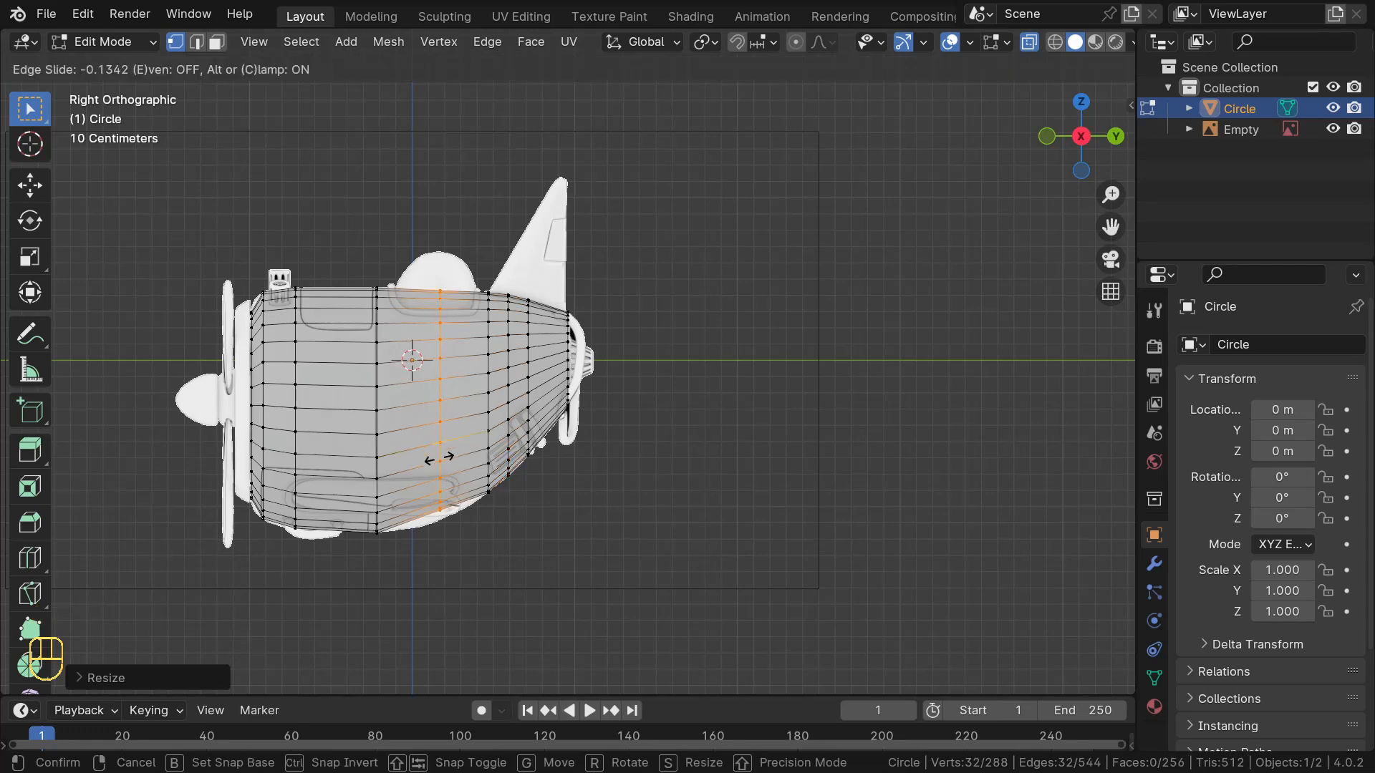
scroll(437, 457, up, 2)
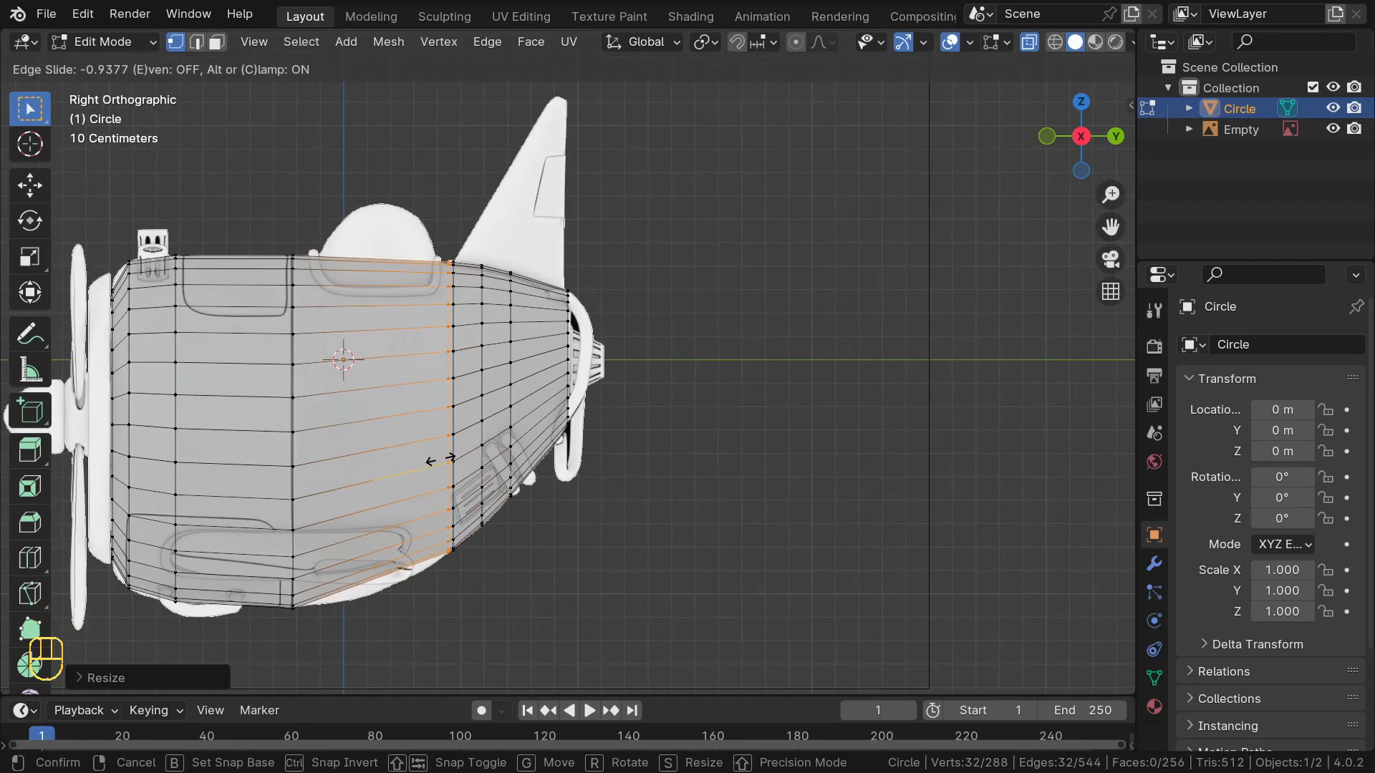
click(386, 456)
scroll(465, 405, down, 3)
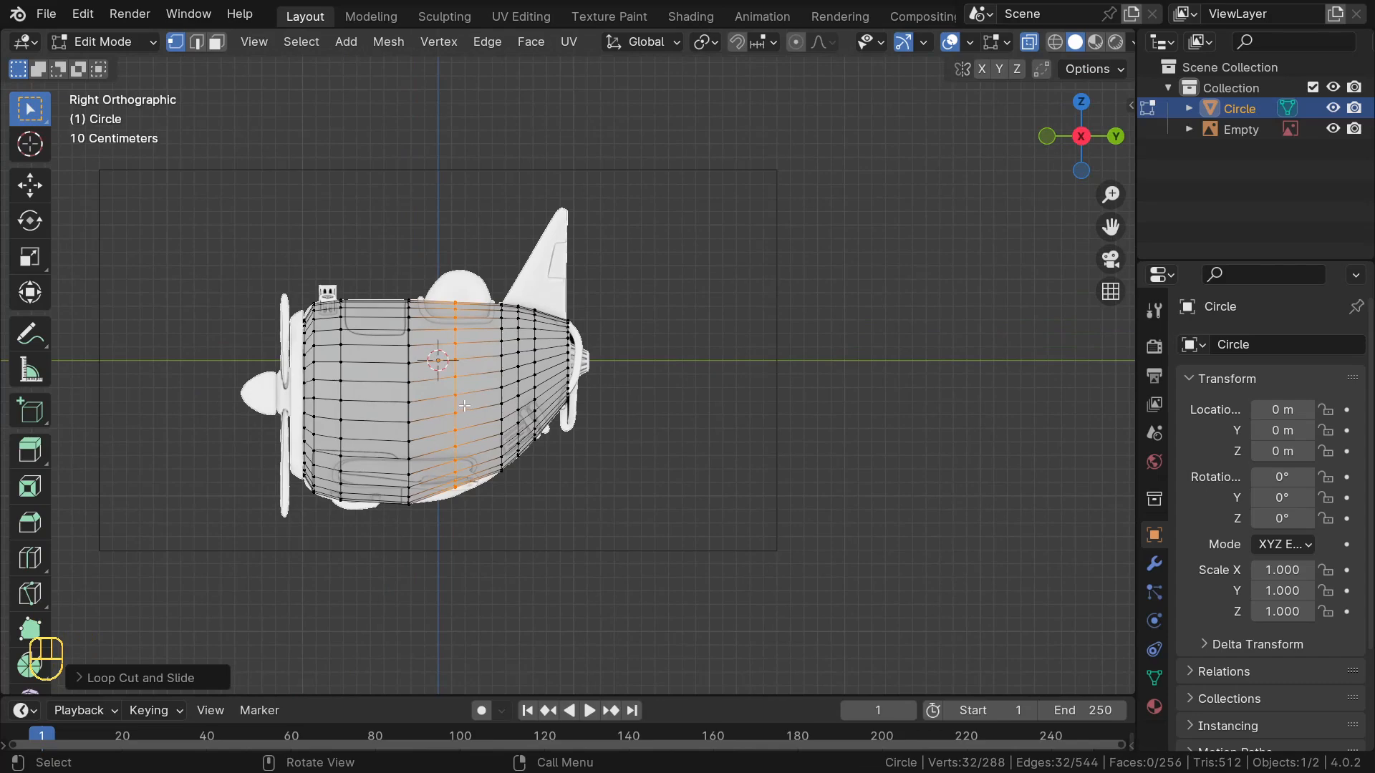
Scale up the loop below the canopy slightly and lower it about 0.027 m along Z to follow the rounded underside
key(KP_Decimal)
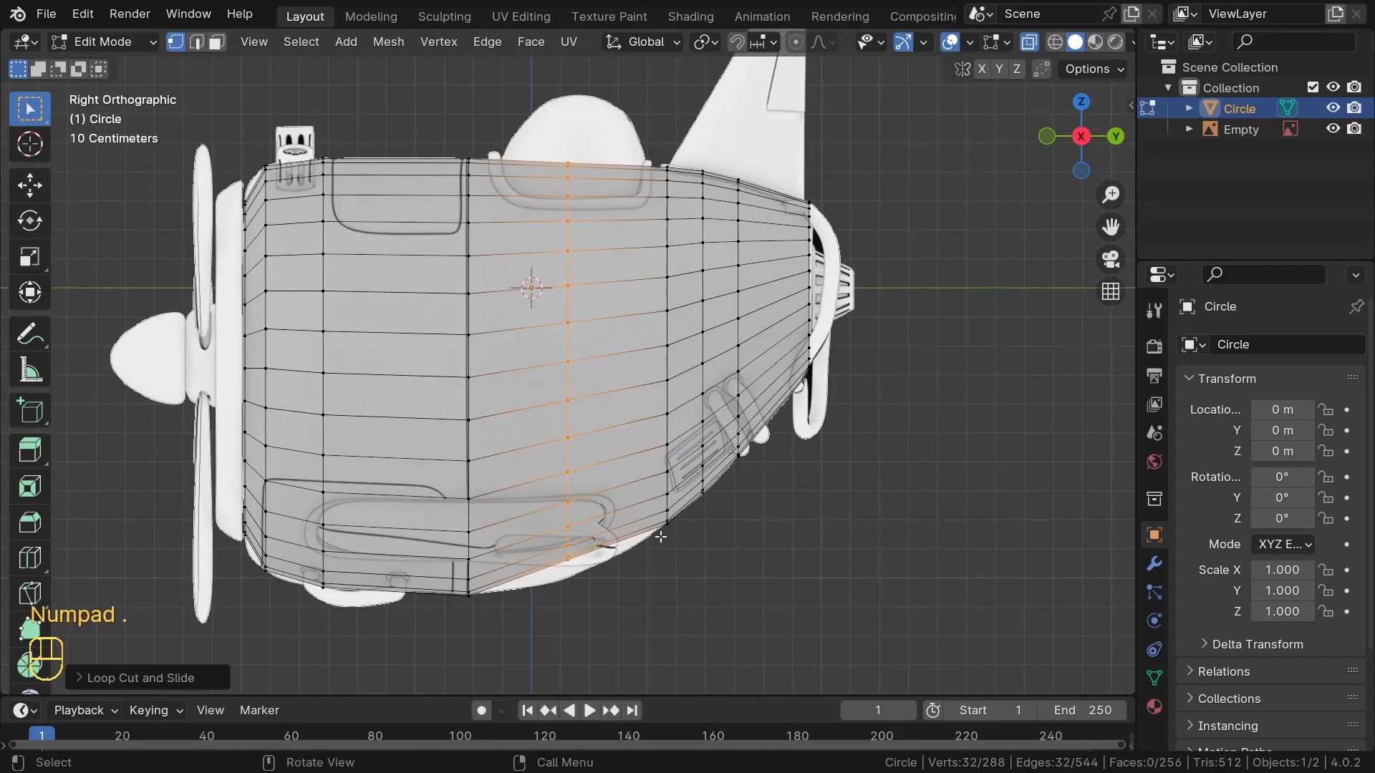
key(s)
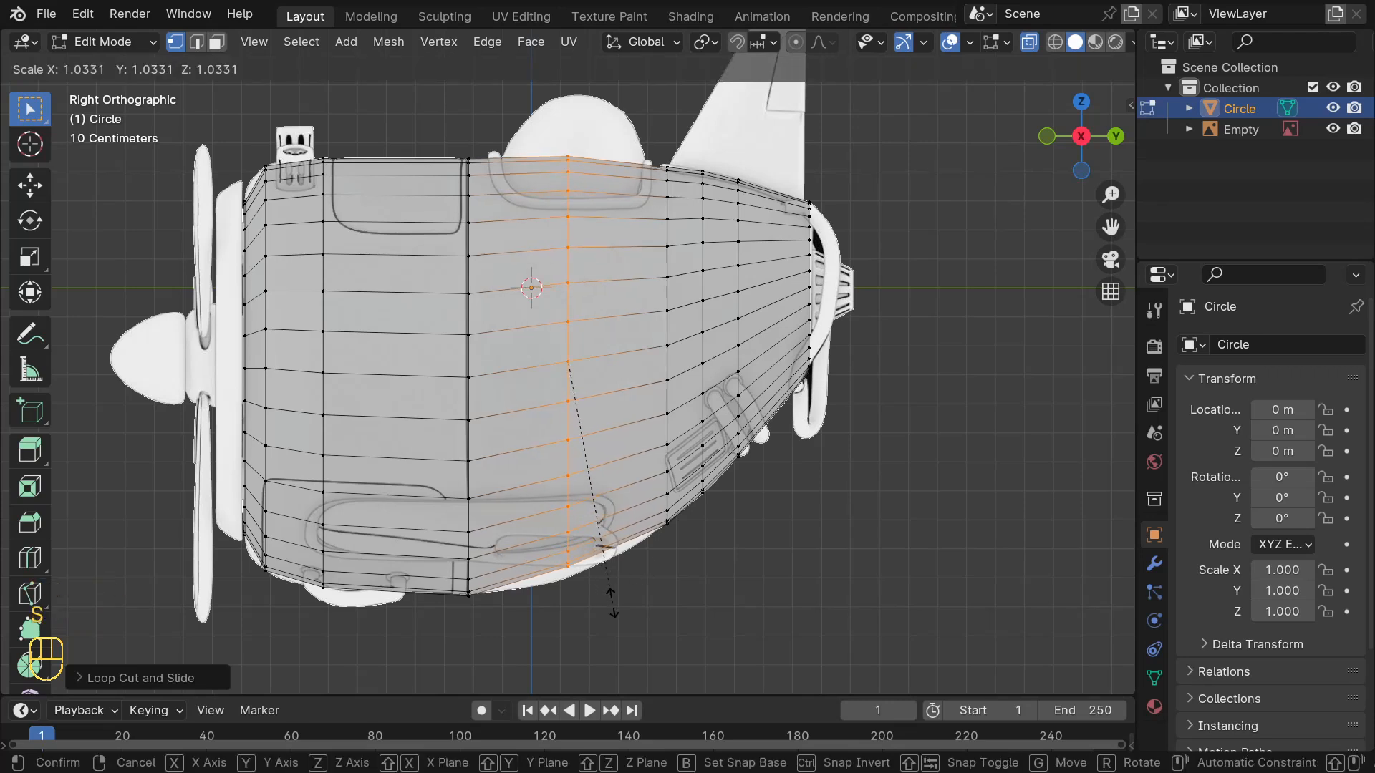
click(612, 607)
key(g)
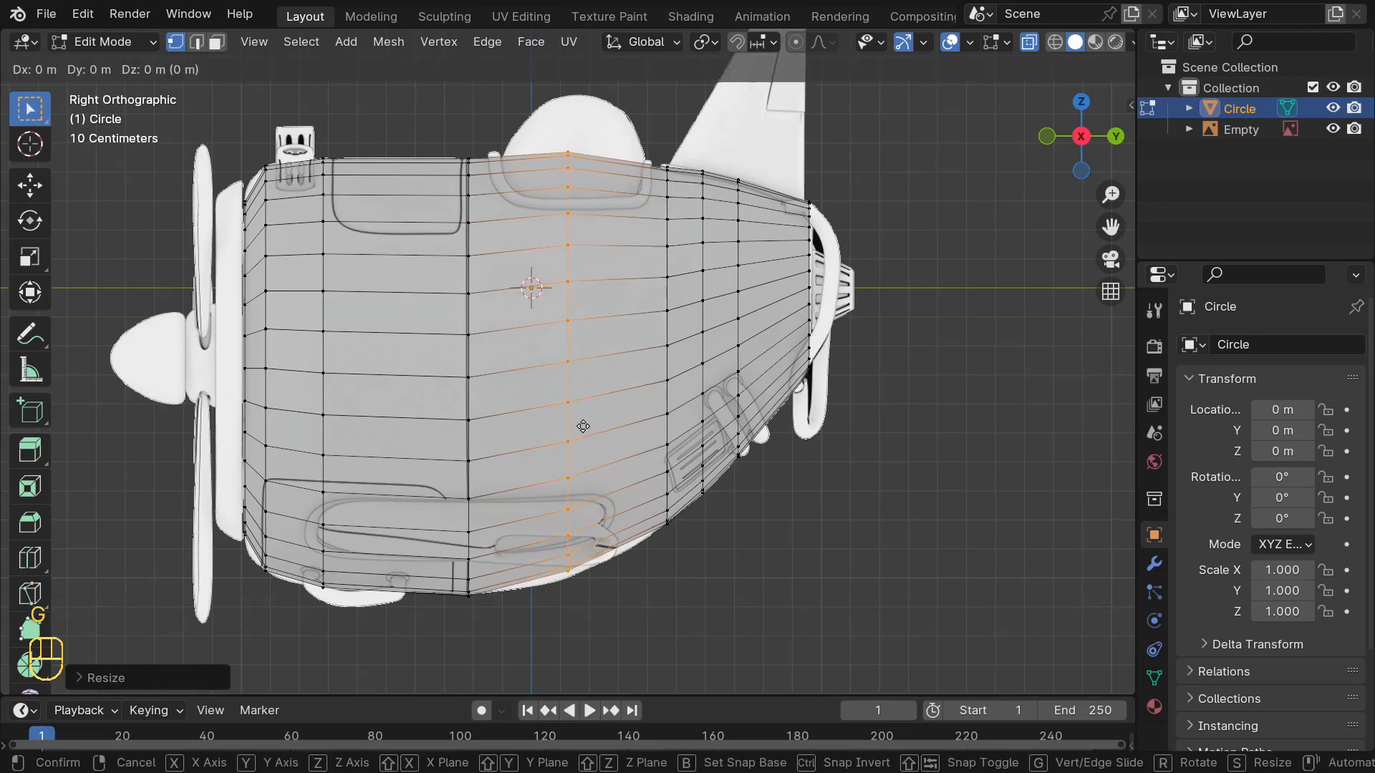
key(z)
key(shift)
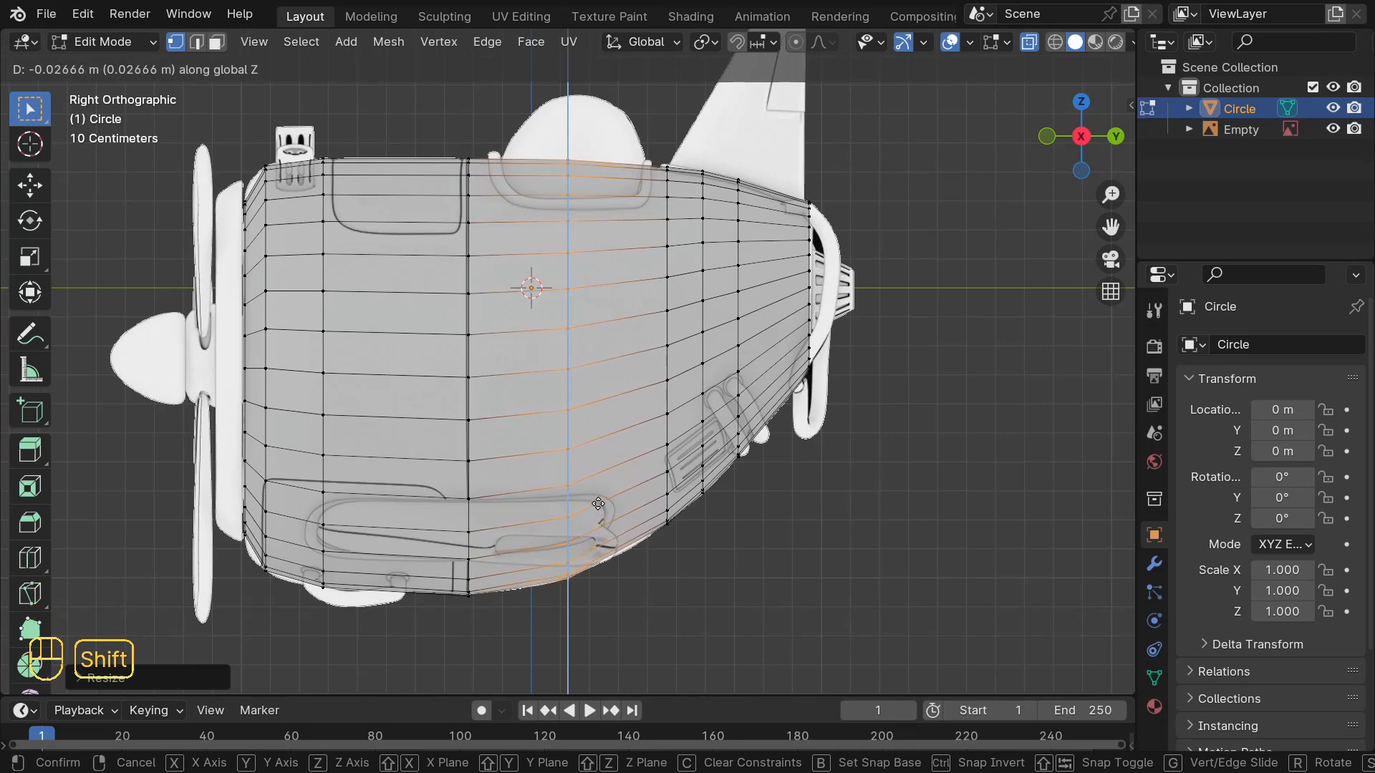
click(600, 507)
scroll(600, 373, down, 2)
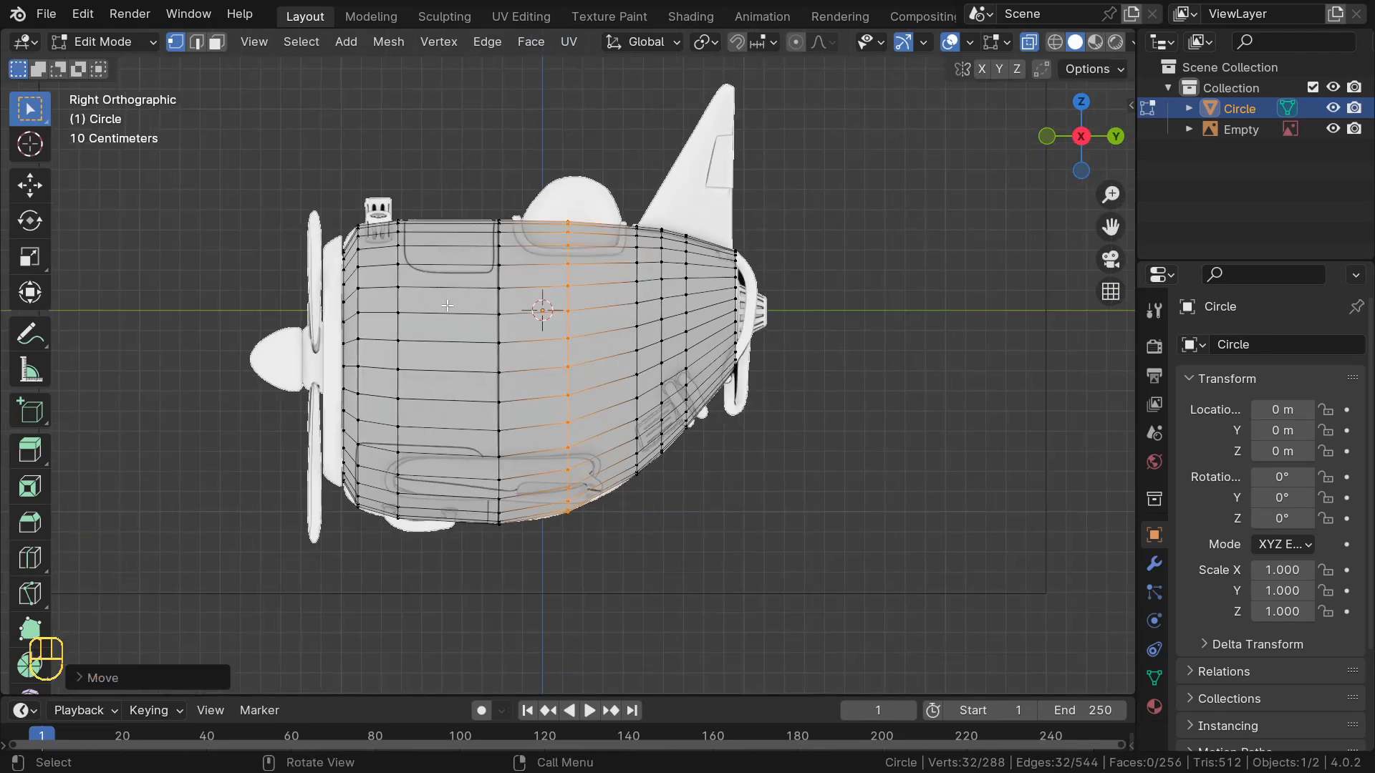
scroll(448, 306, down, 1)
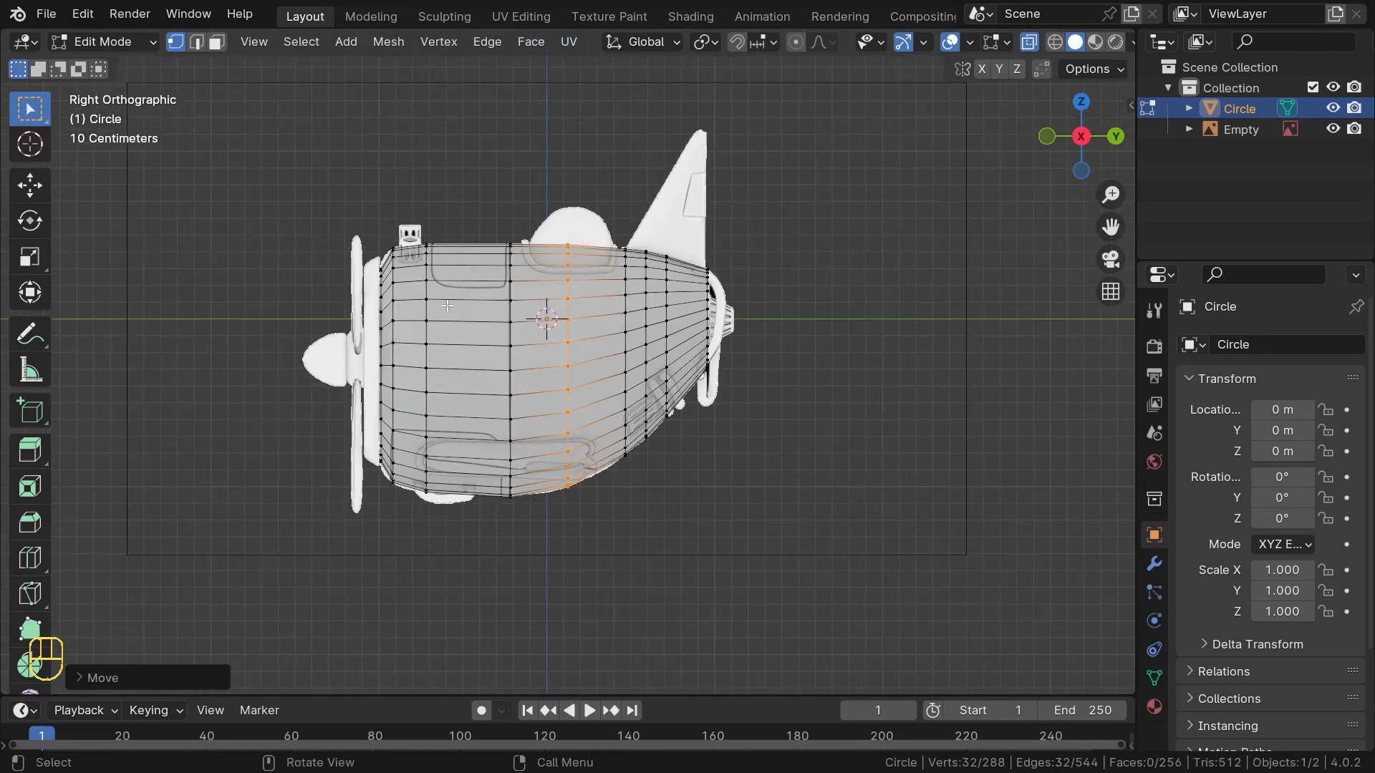
Turn off X-ray and apply Shade Smooth to the fuselage in Object Mode
key(alt+z)
middle_drag(448, 306, 401, 321)
key(Tab)
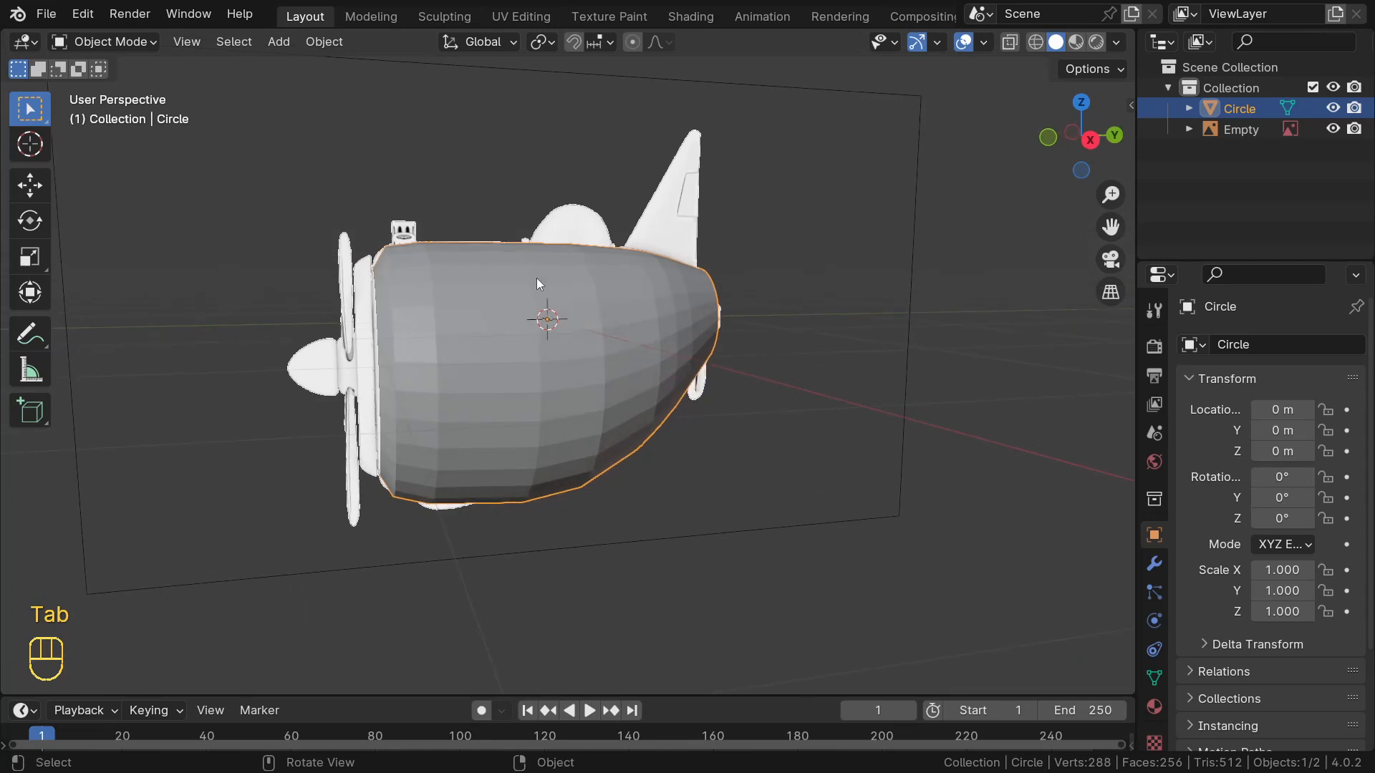
right_click(537, 278)
click(537, 278)
middle_drag(453, 308, 604, 328)
scroll(604, 329, up, 4)
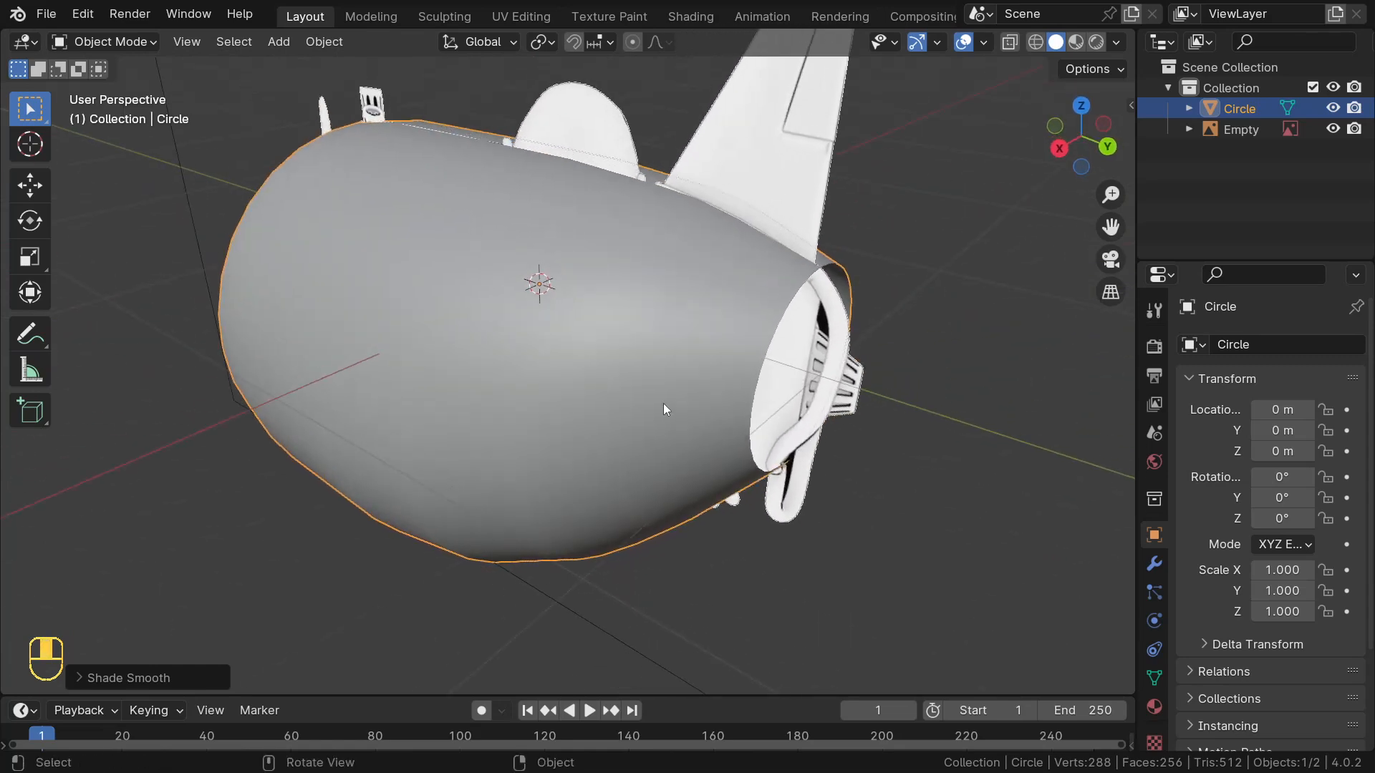
Add a level 2 Subdivision Surface modifier to the fuselage and bring up its modifier settings
middle_drag(663, 409, 602, 319)
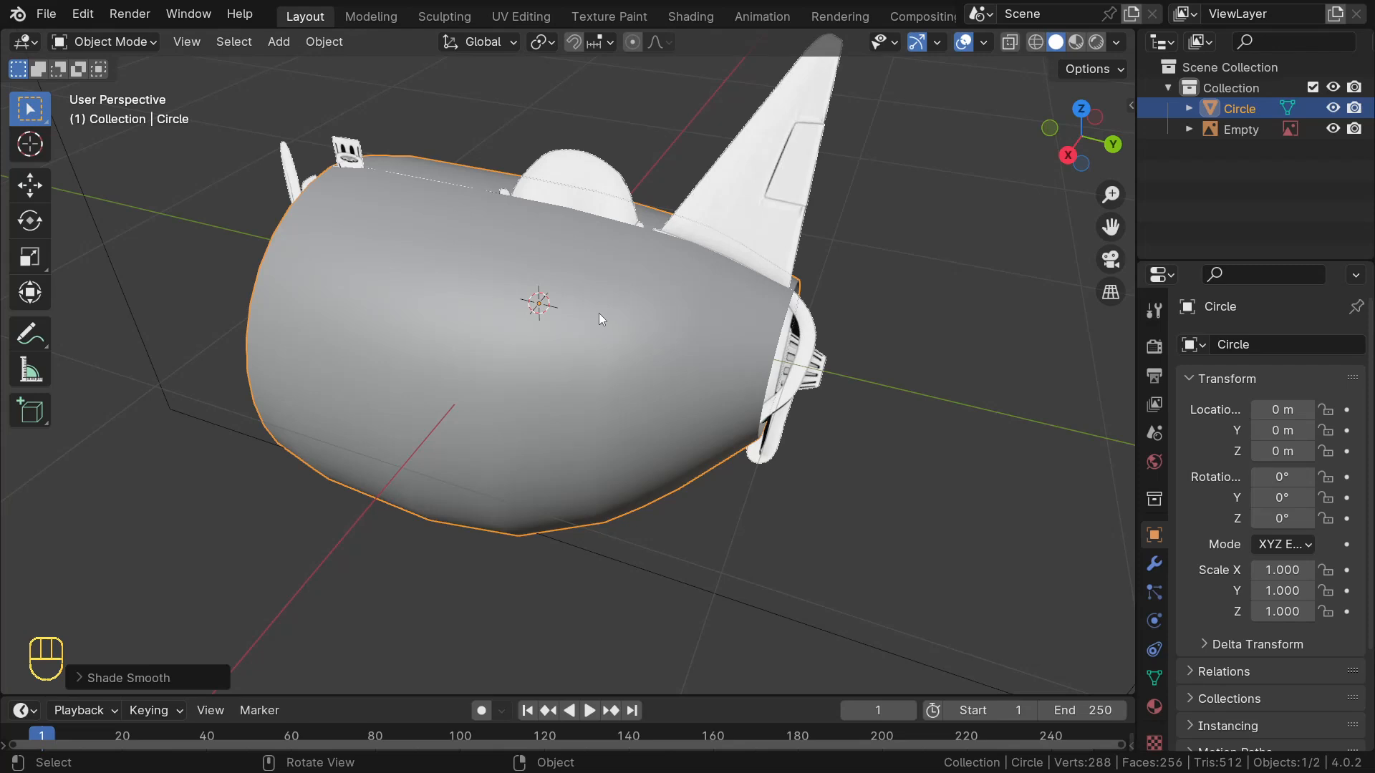
key(ctrl+2)
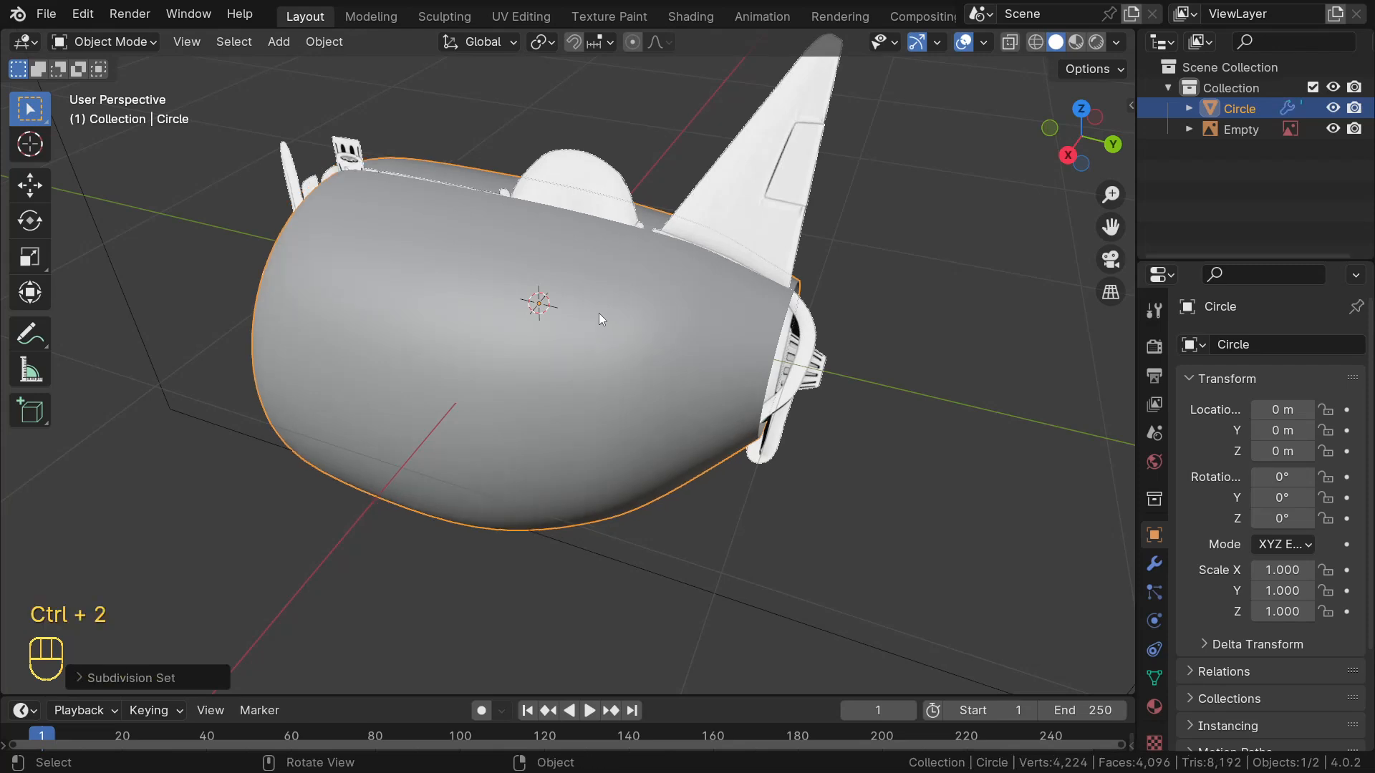
middle_drag(595, 312, 506, 234)
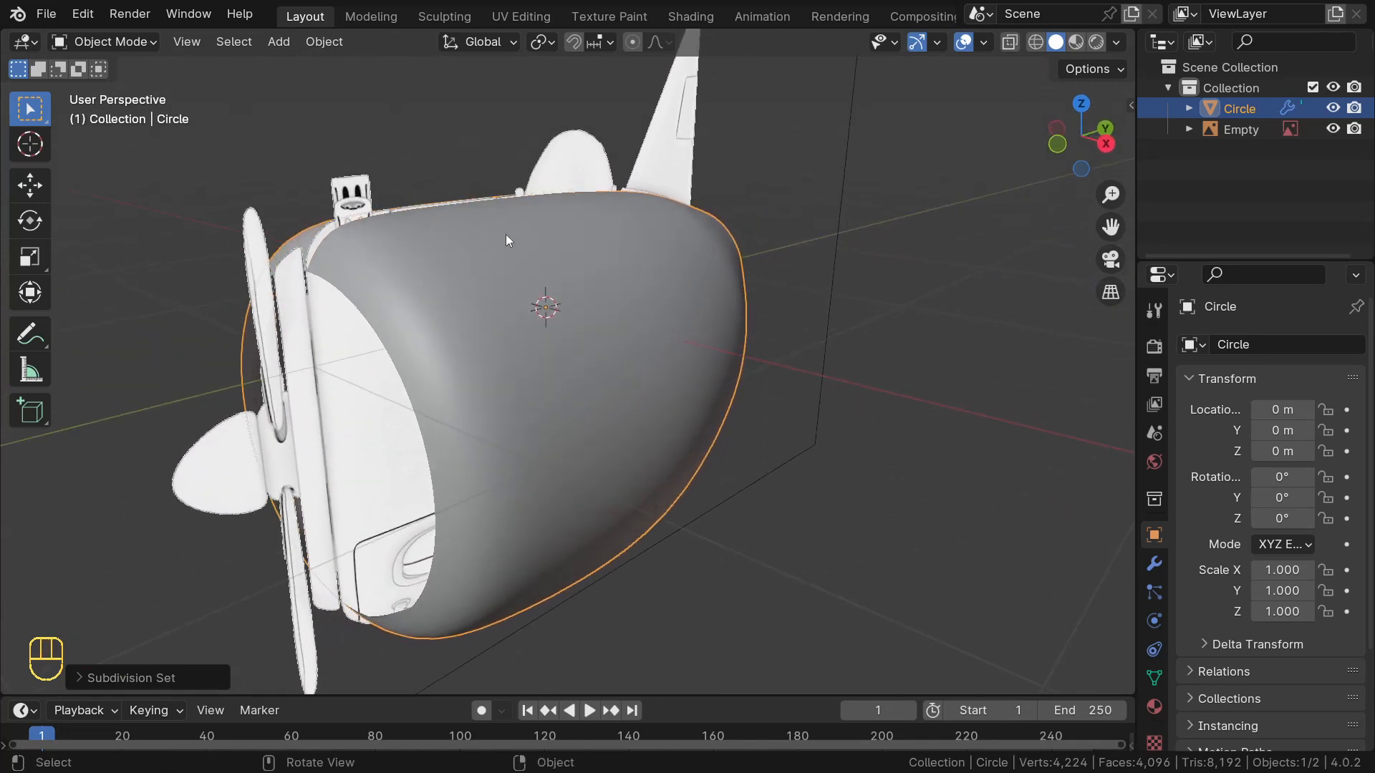
click(1151, 566)
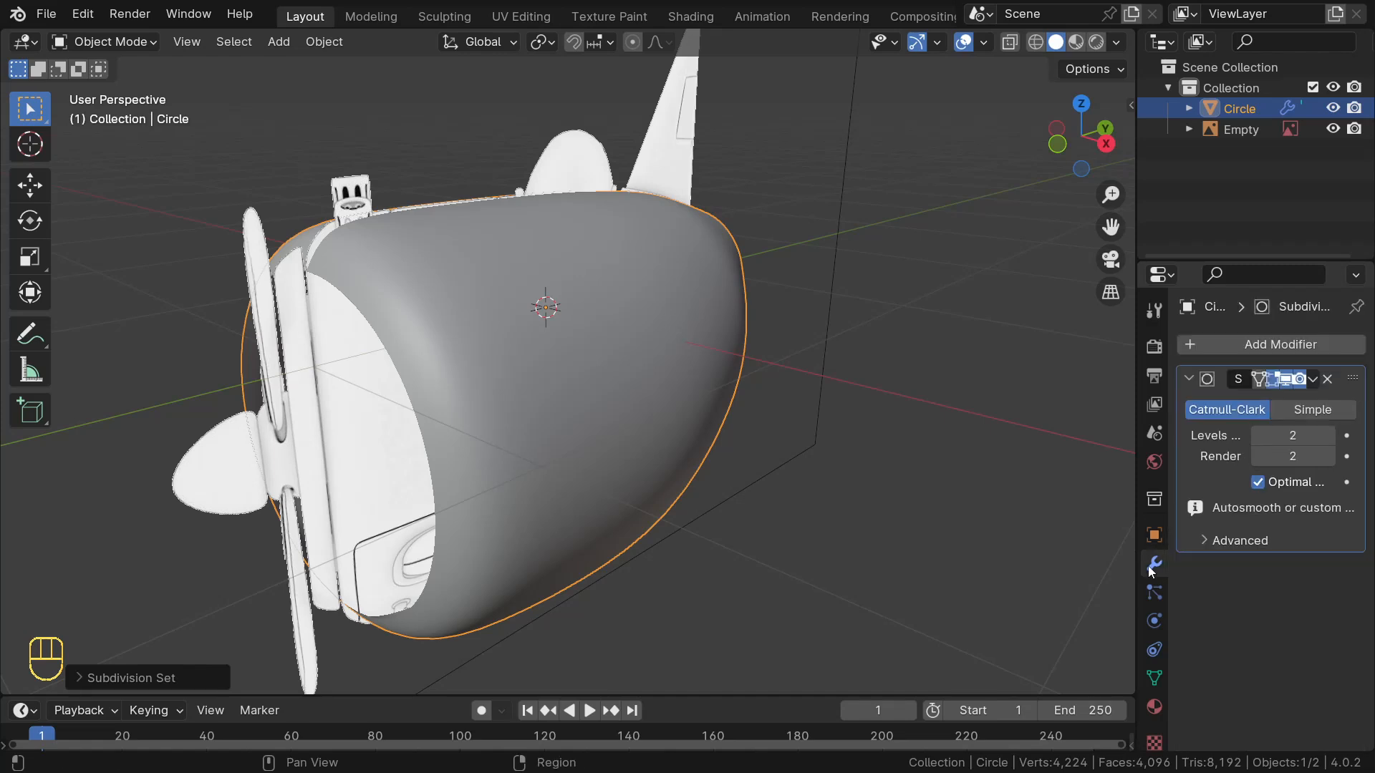
click(1256, 342)
mouse_move(1168, 415)
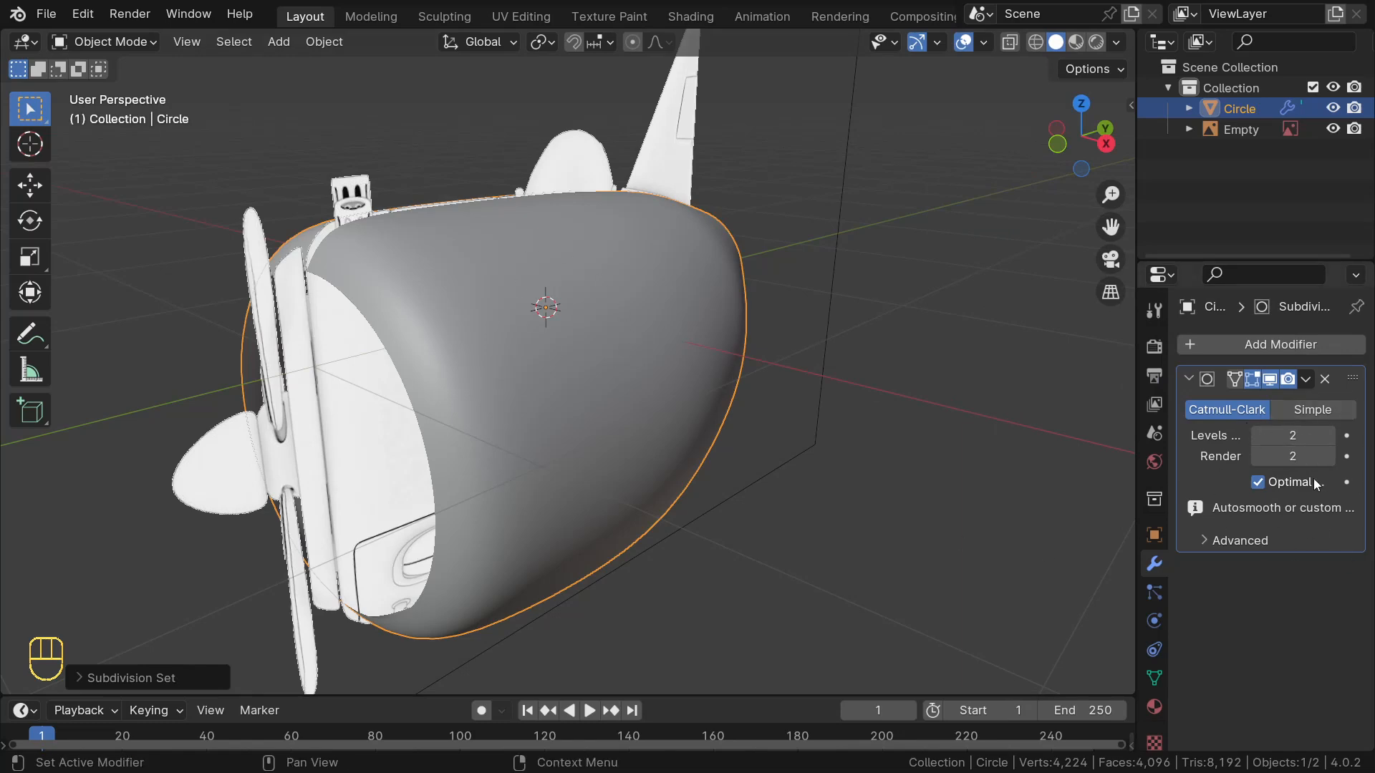
Extrude the edge loop of the fuselage's front opening and scale it inward from front view, leaving only a small central hole
middle_drag(447, 378, 432, 236)
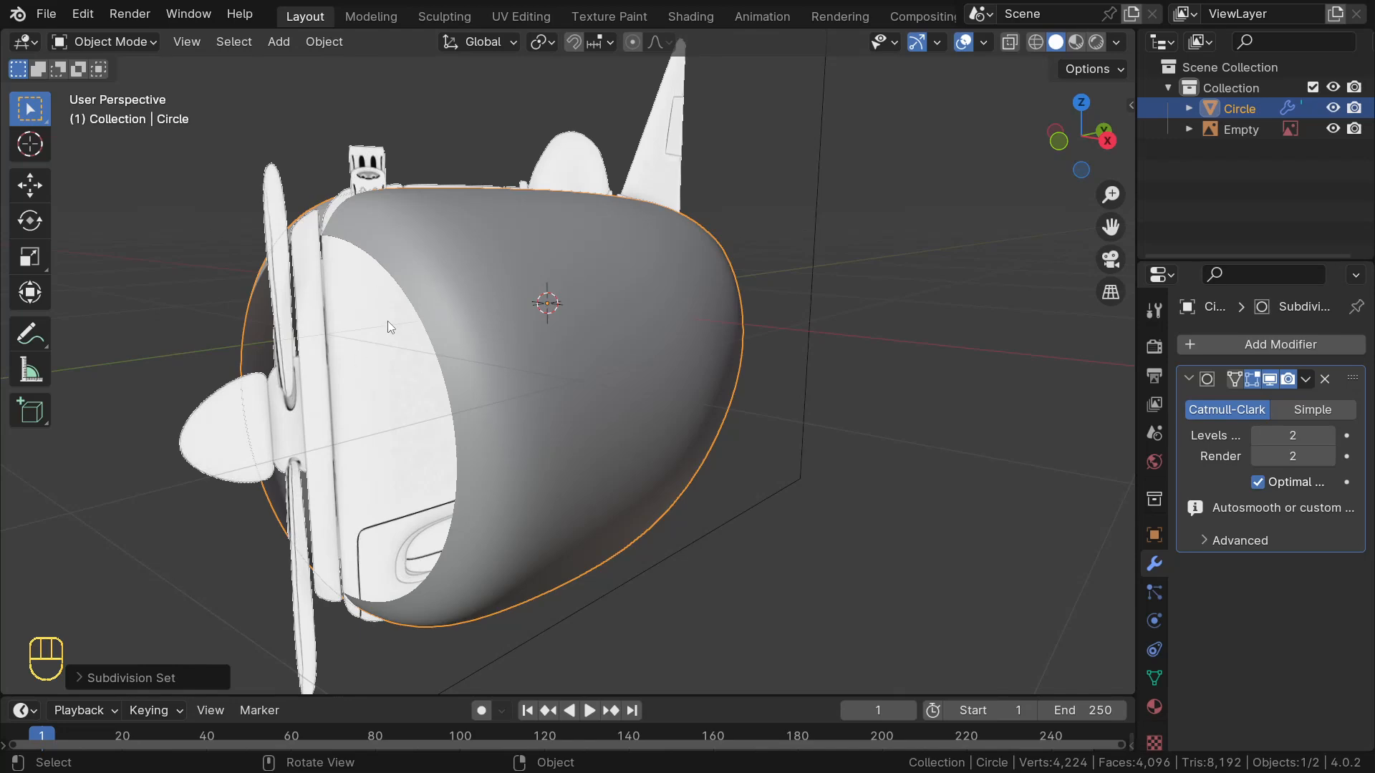
key(Tab)
middle_drag(394, 313, 398, 303)
key(2)
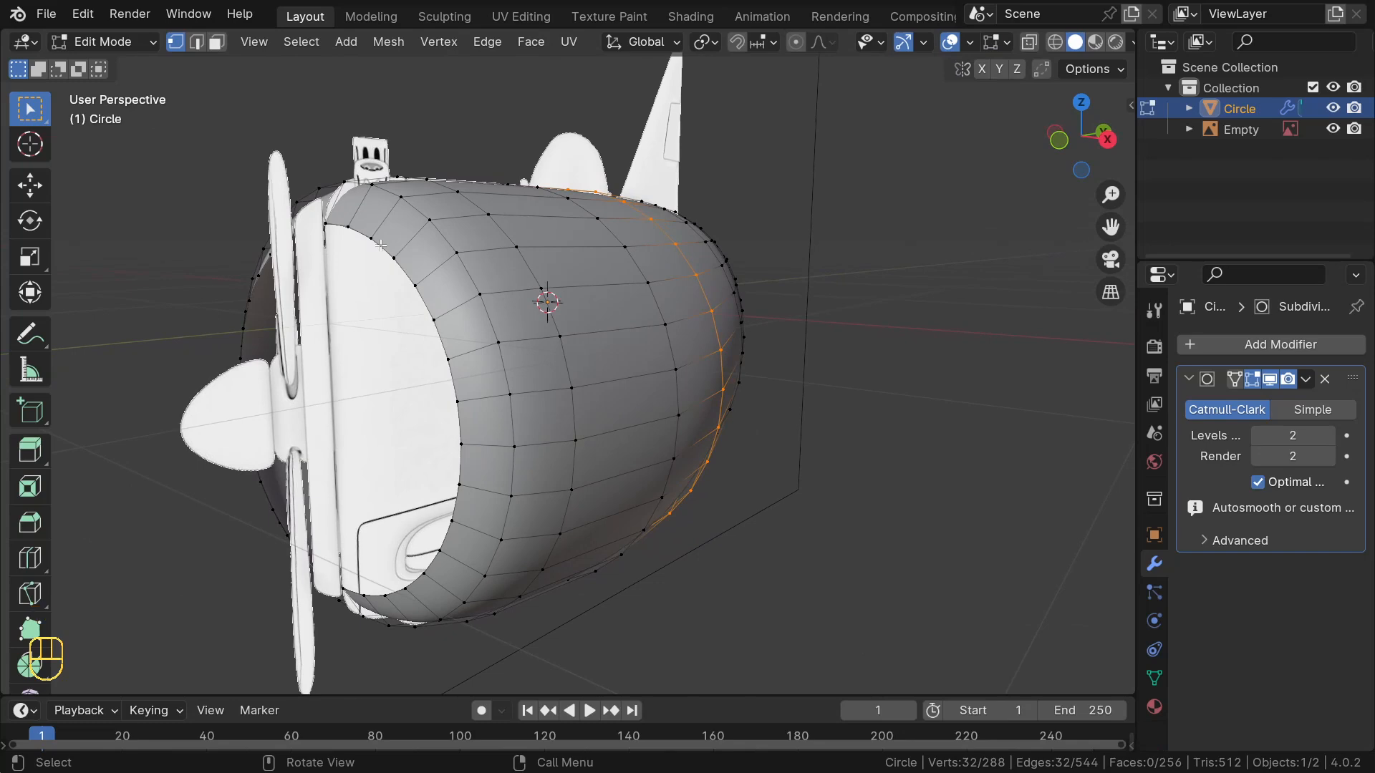
scroll(380, 246, down, 4)
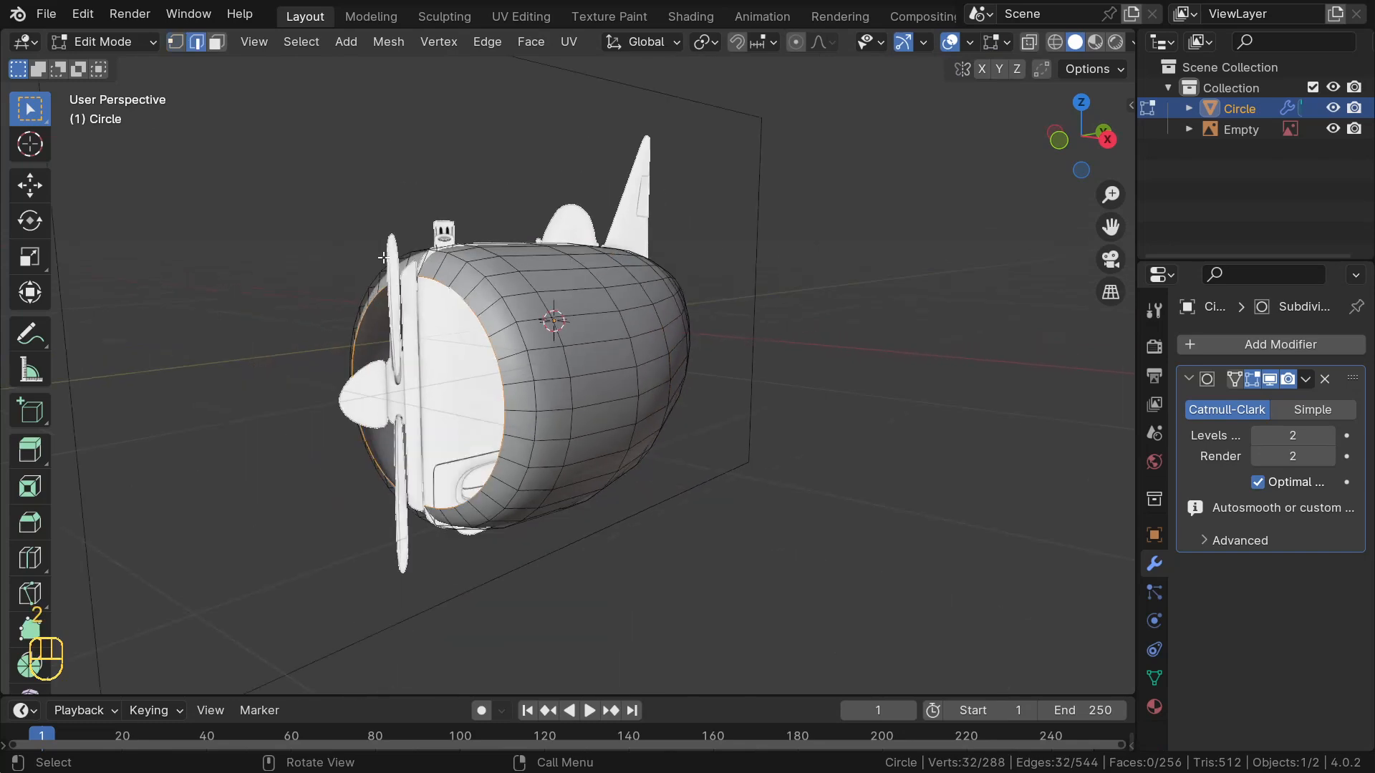
middle_drag(362, 380, 454, 430)
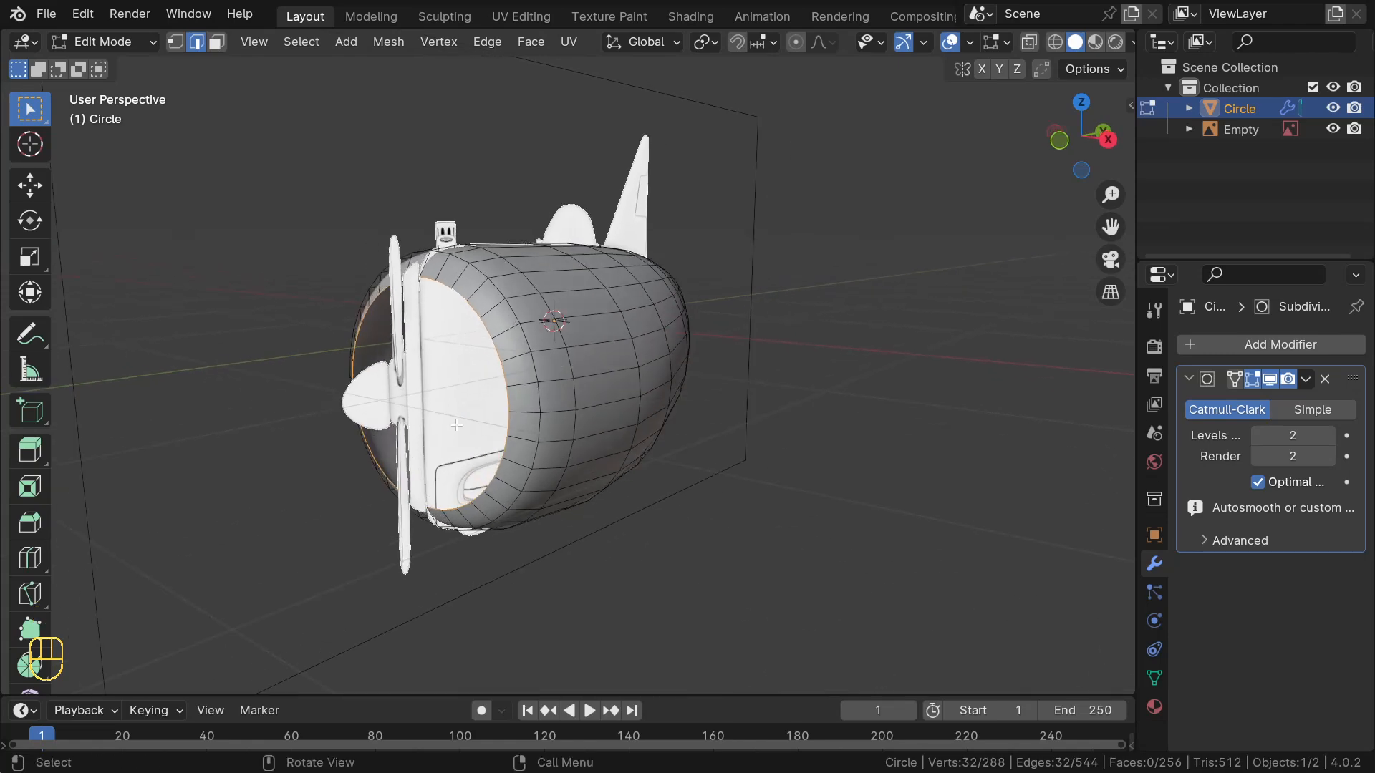
key(KP_1)
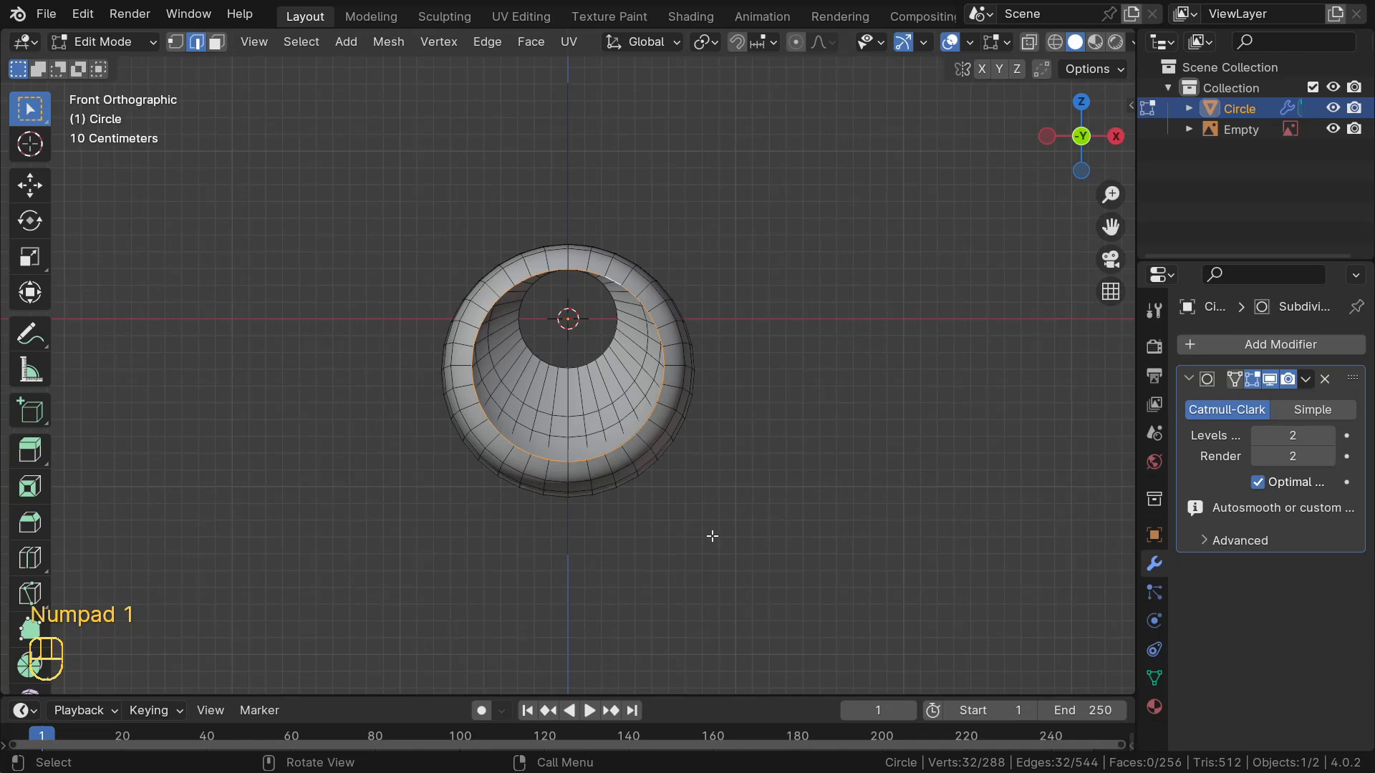
key(e)
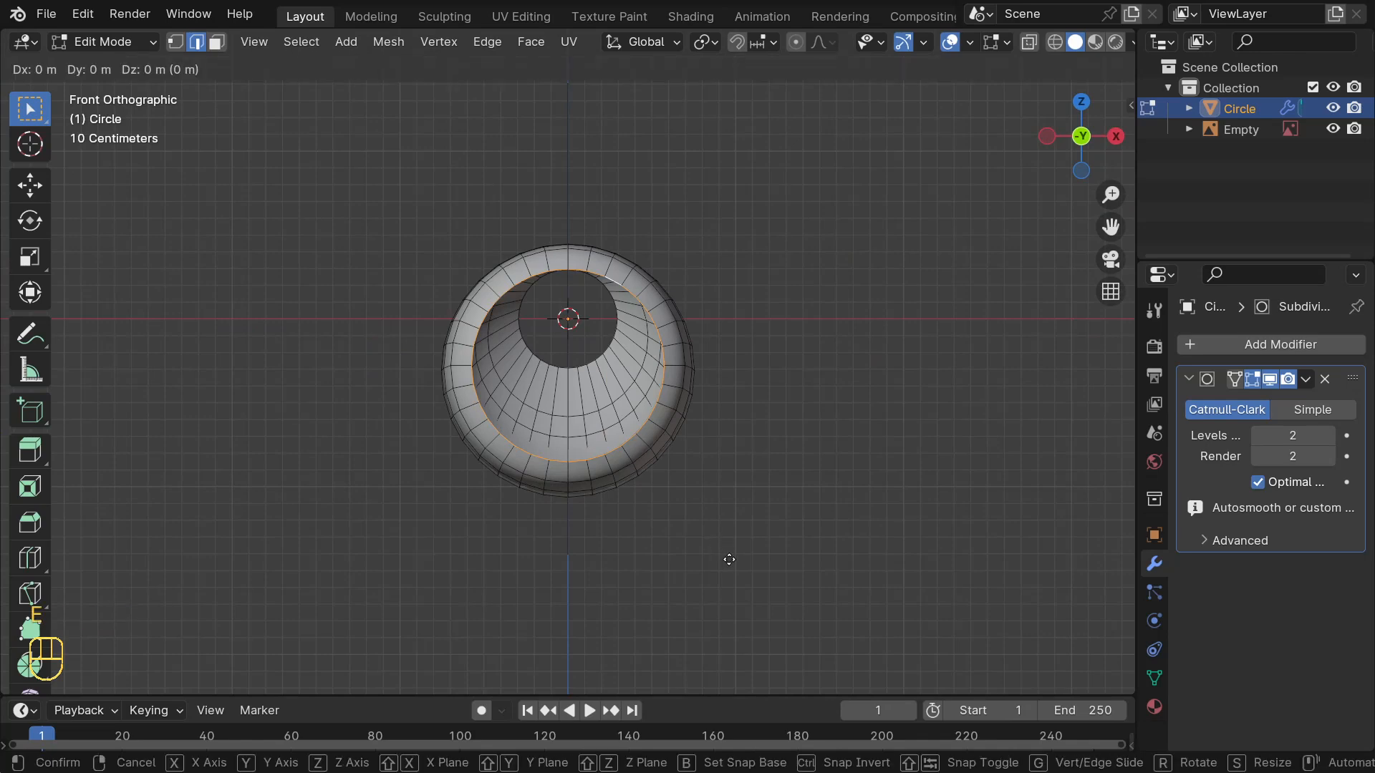
key(s)
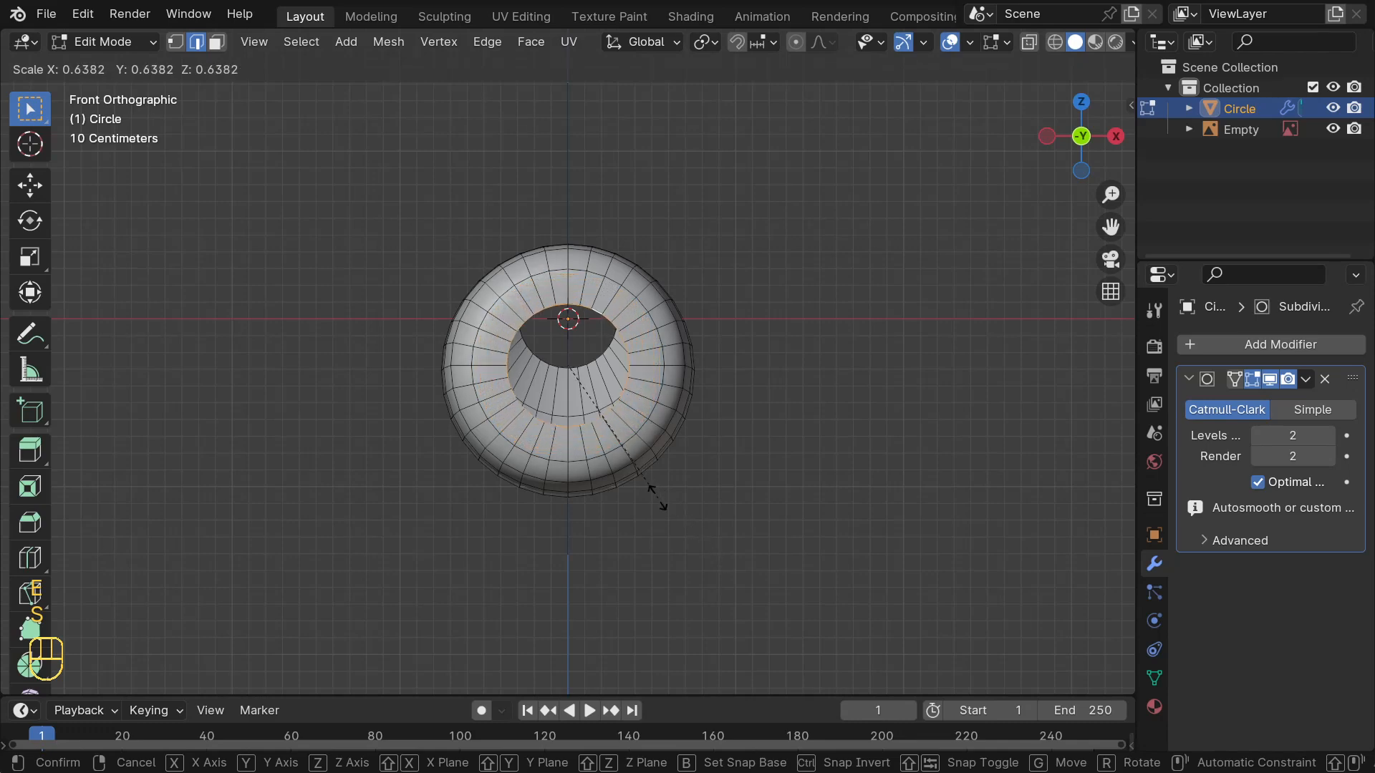
click(600, 414)
middle_drag(601, 414, 434, 432)
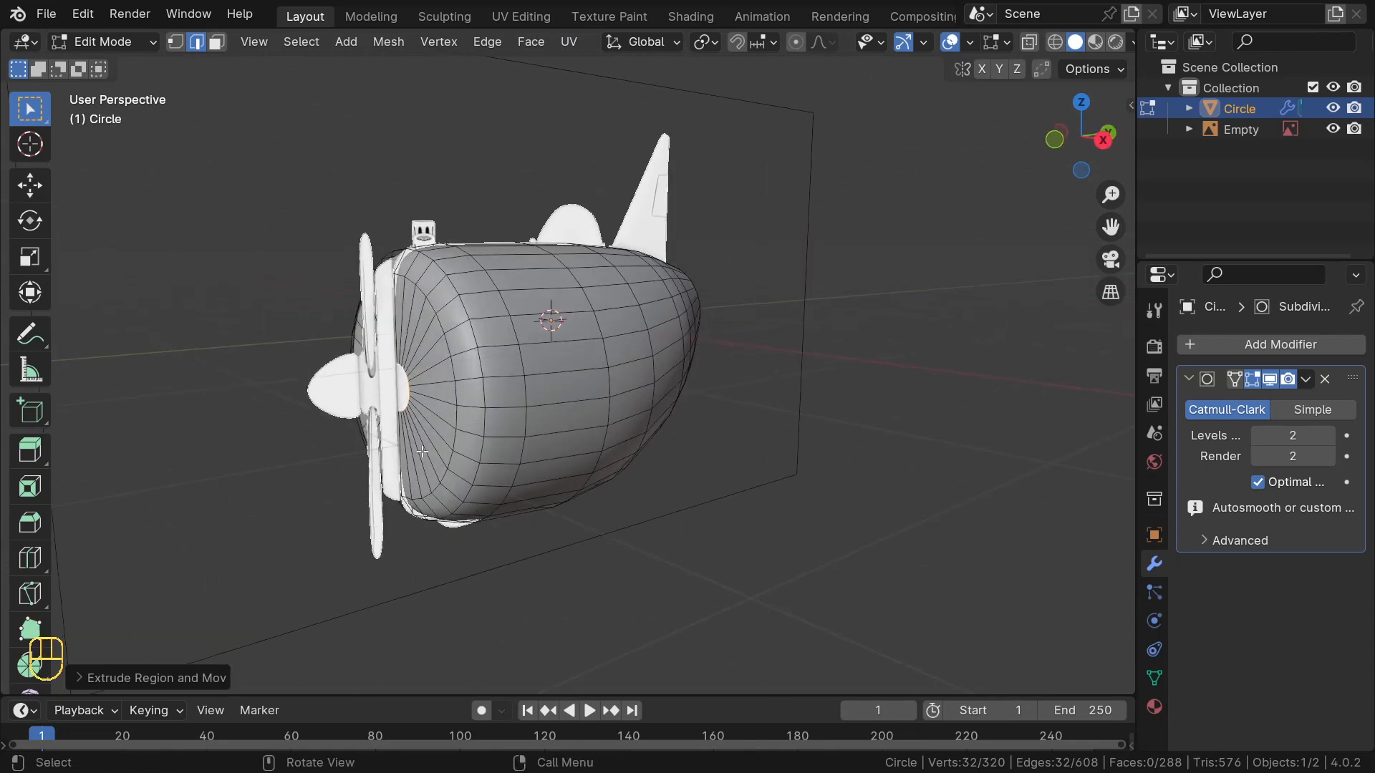
Duplicate the edge loop of the fuselage's front hole in place, separate it into its own object, and open that object in Edit Mode
key(shift+d)
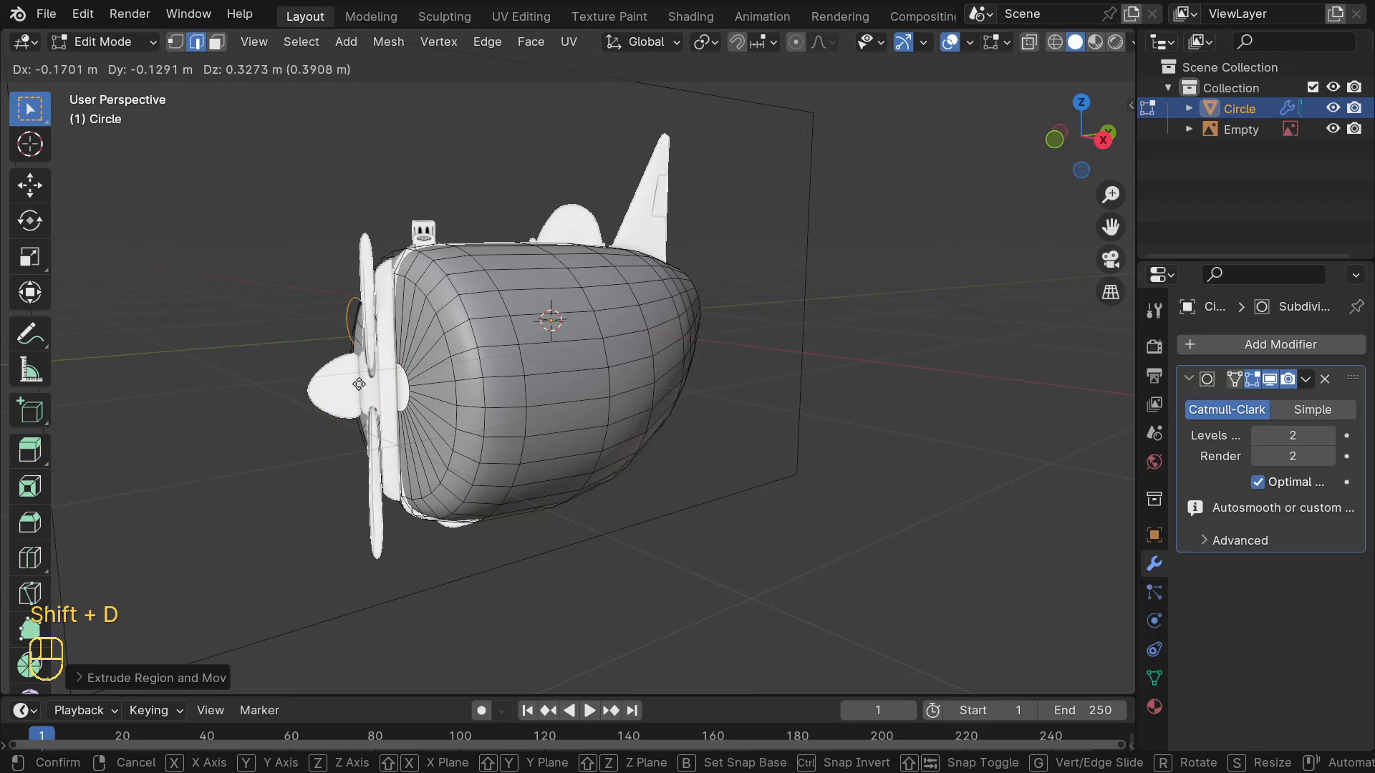
right_click(199, 360)
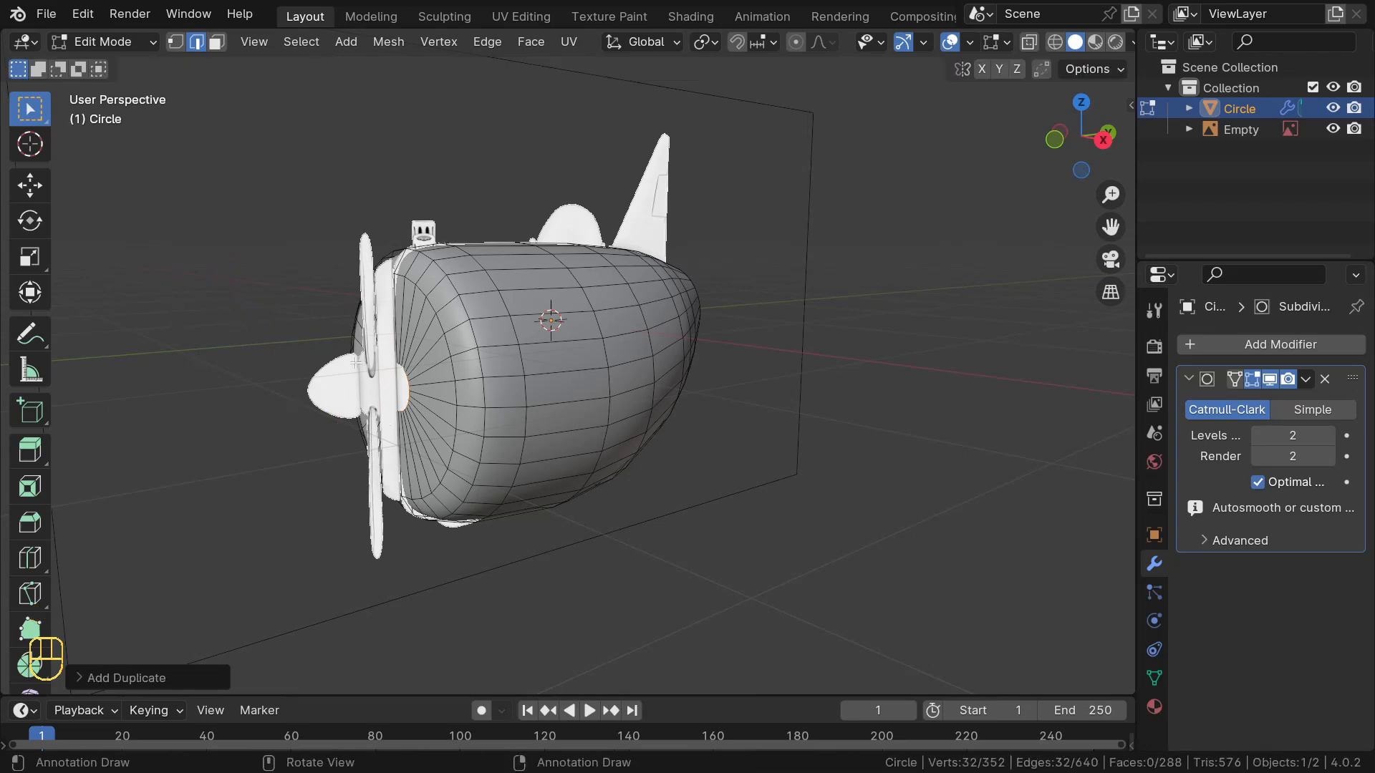
key(p)
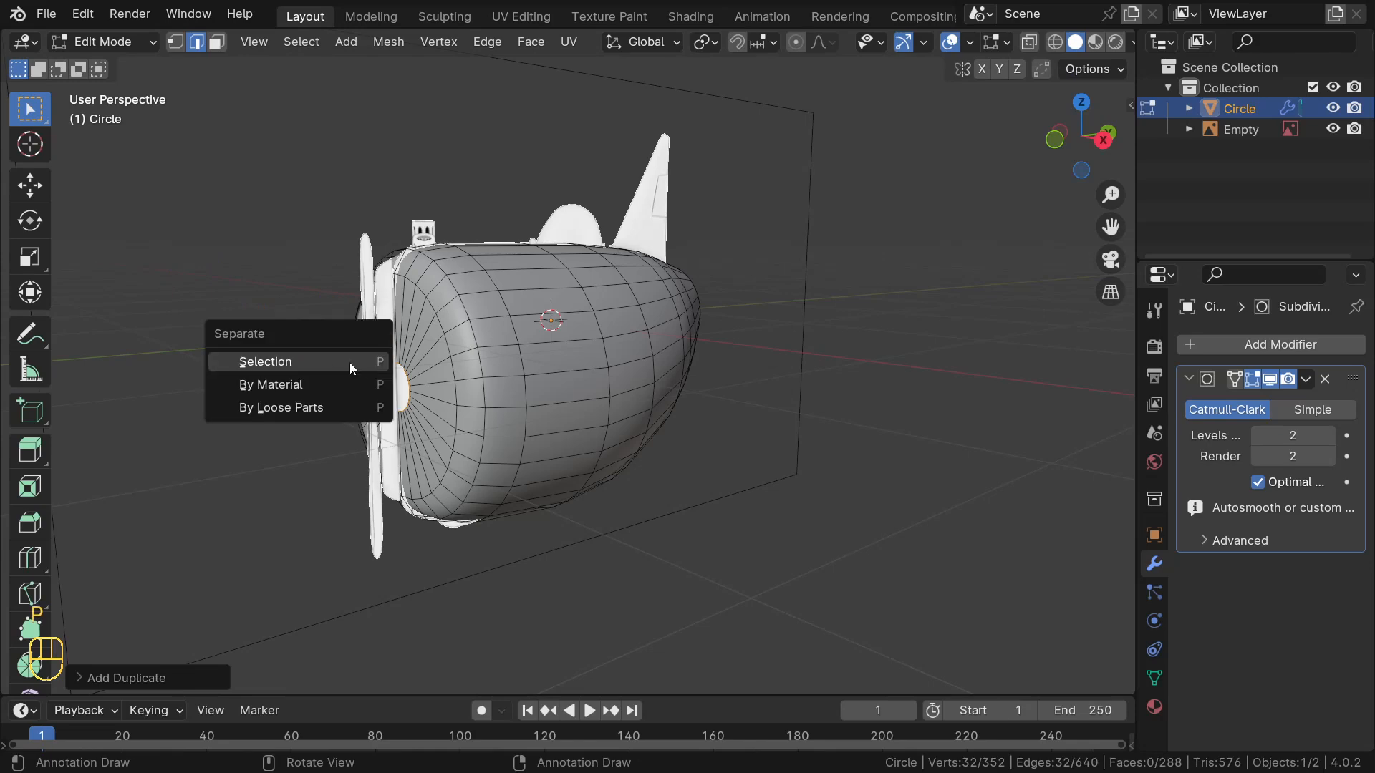
click(298, 362)
middle_drag(307, 362, 441, 367)
scroll(390, 381, up, 5)
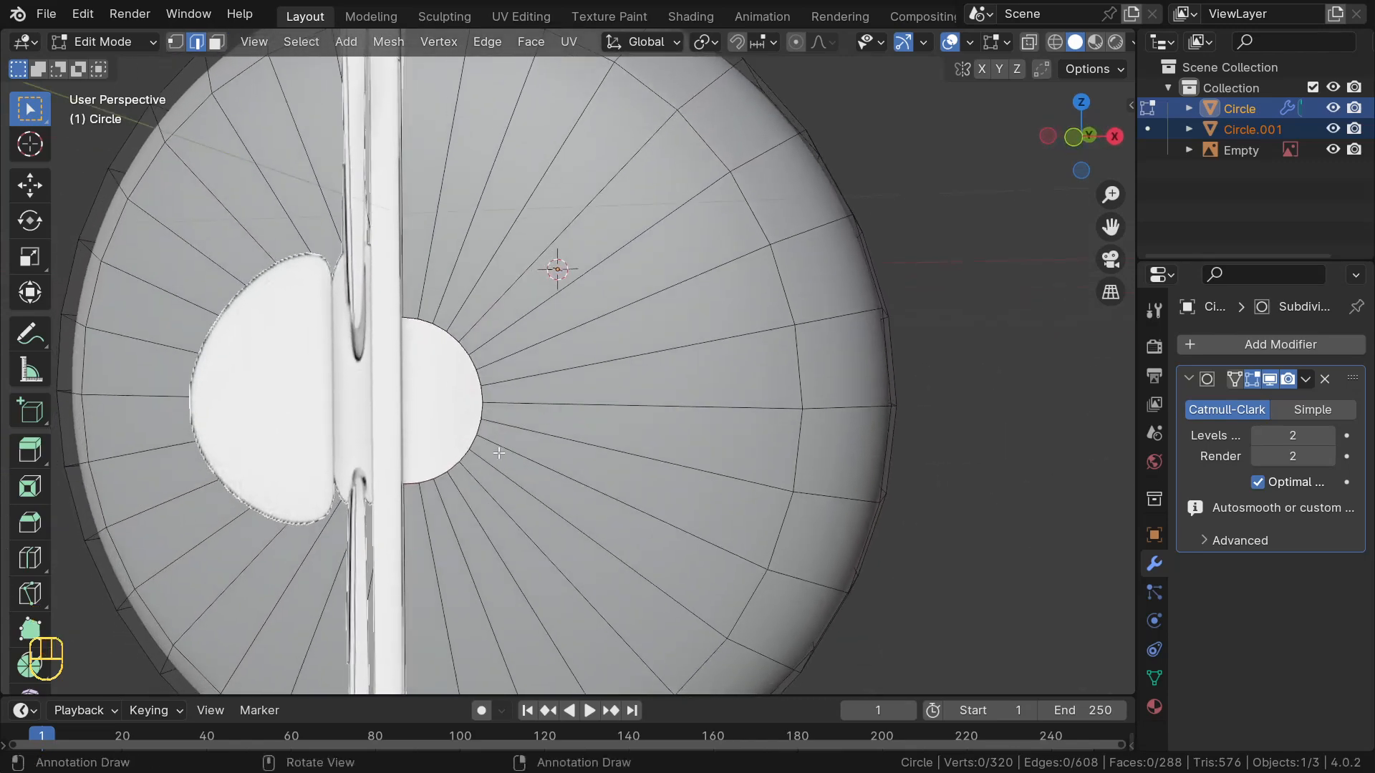
middle_drag(500, 453, 558, 439)
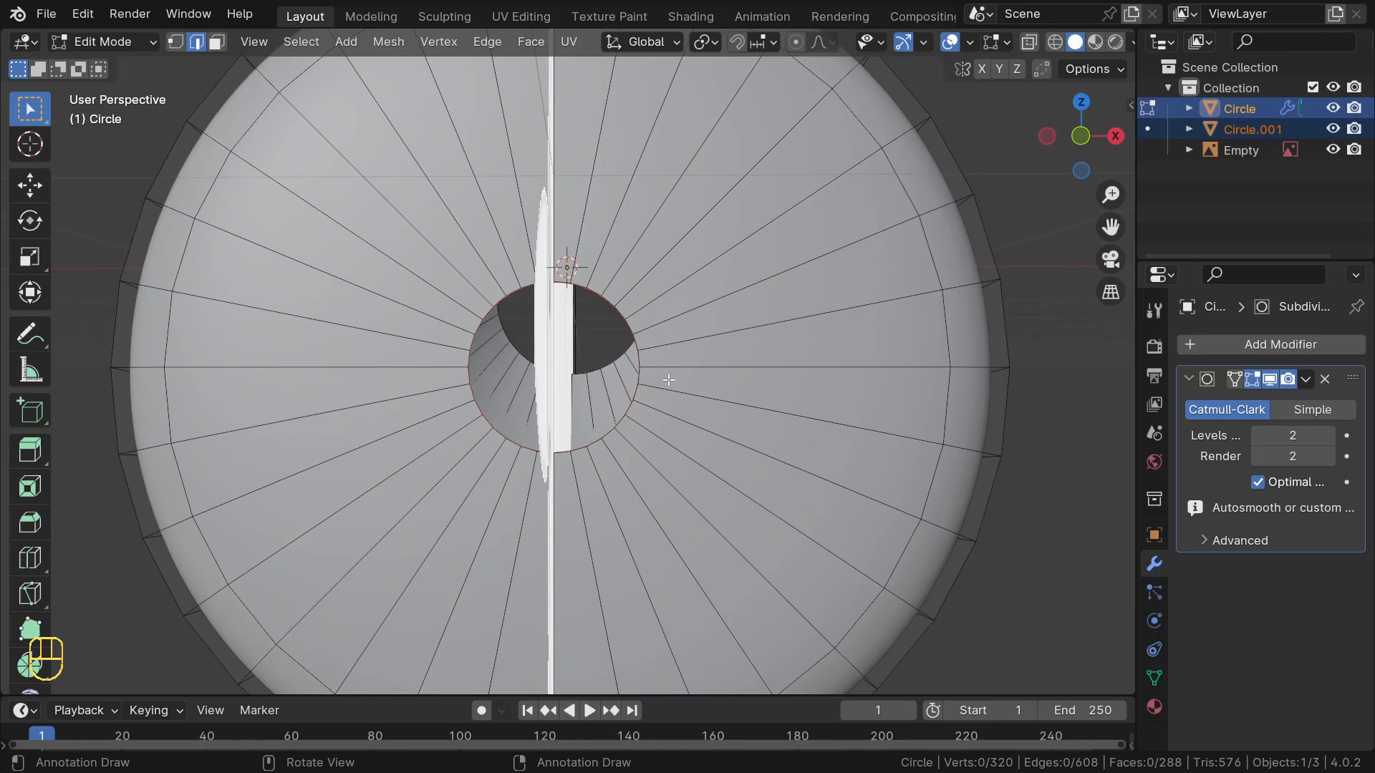
key(Tab)
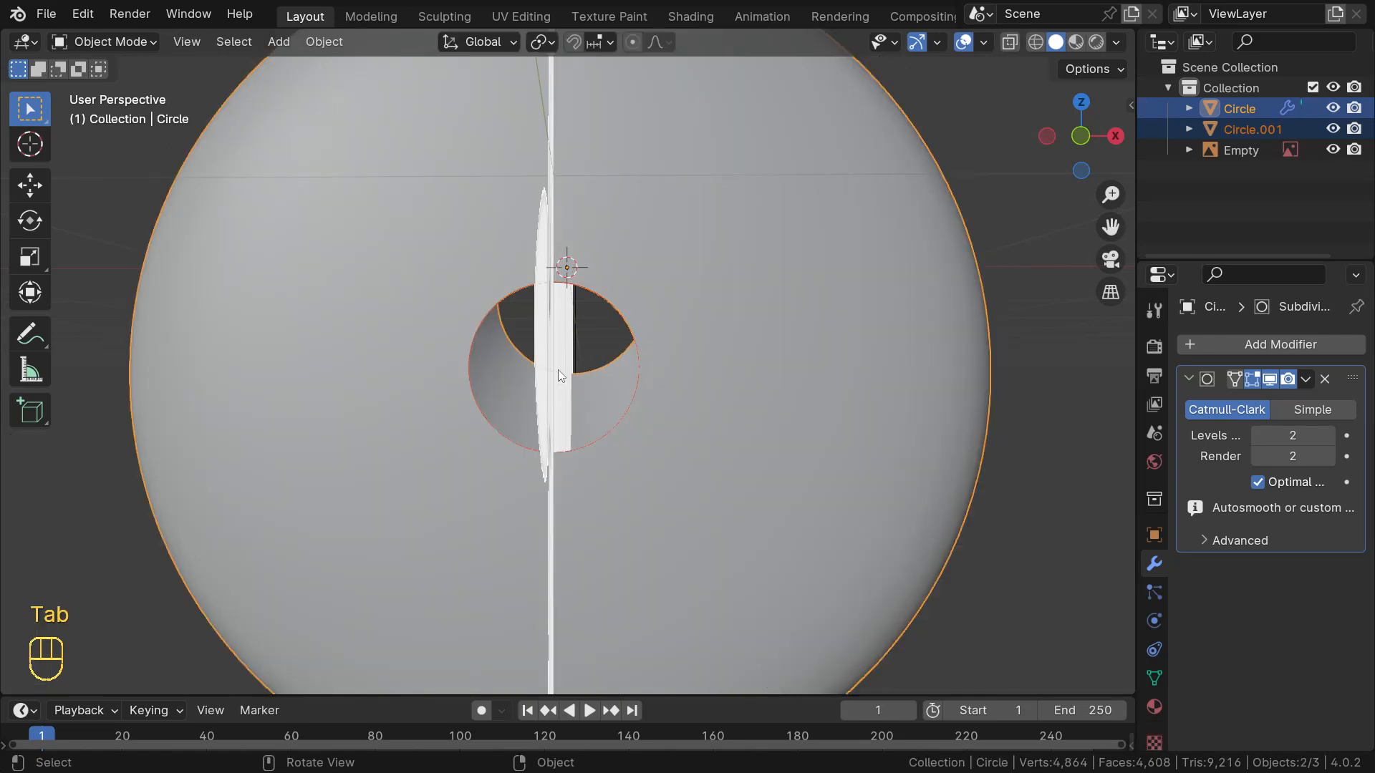
click(471, 362)
middle_drag(483, 451, 315, 382)
key(Tab)
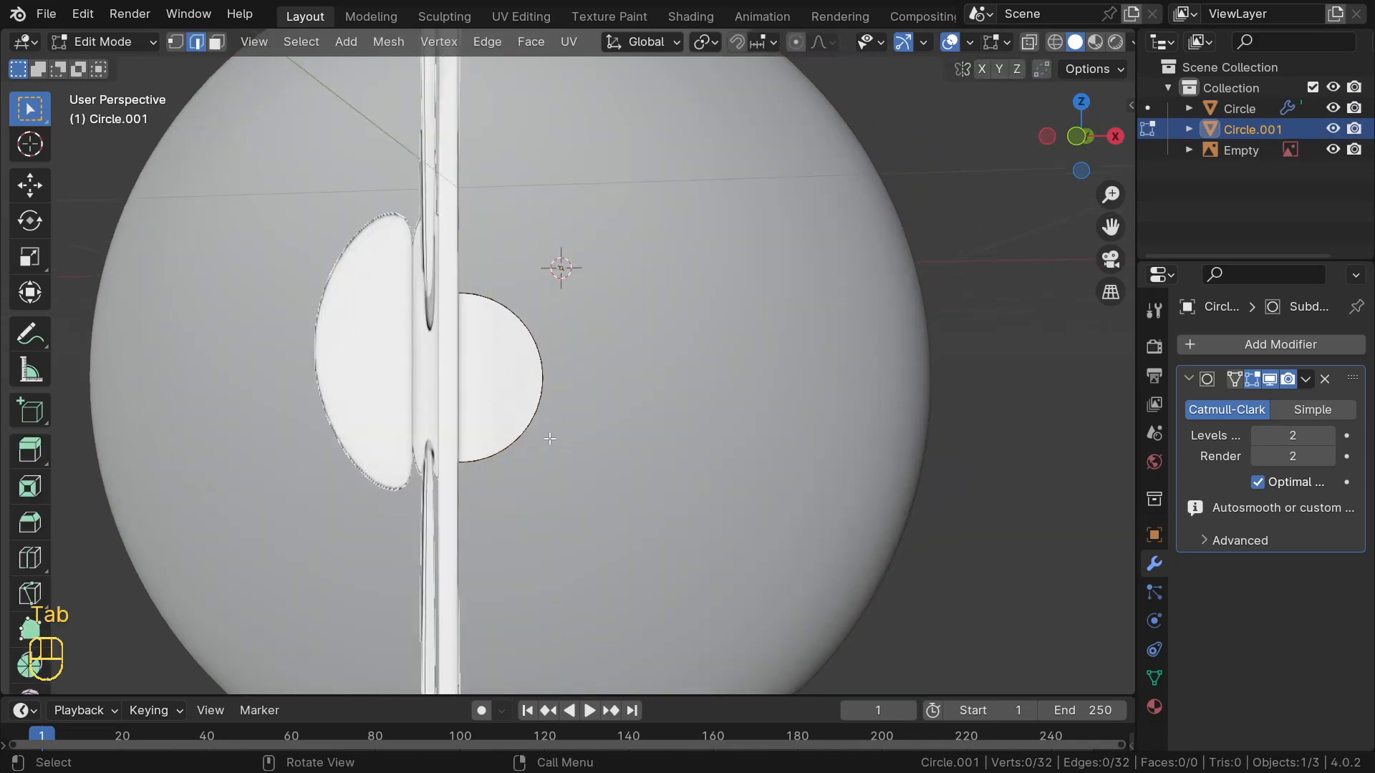
middle_drag(555, 438, 508, 444)
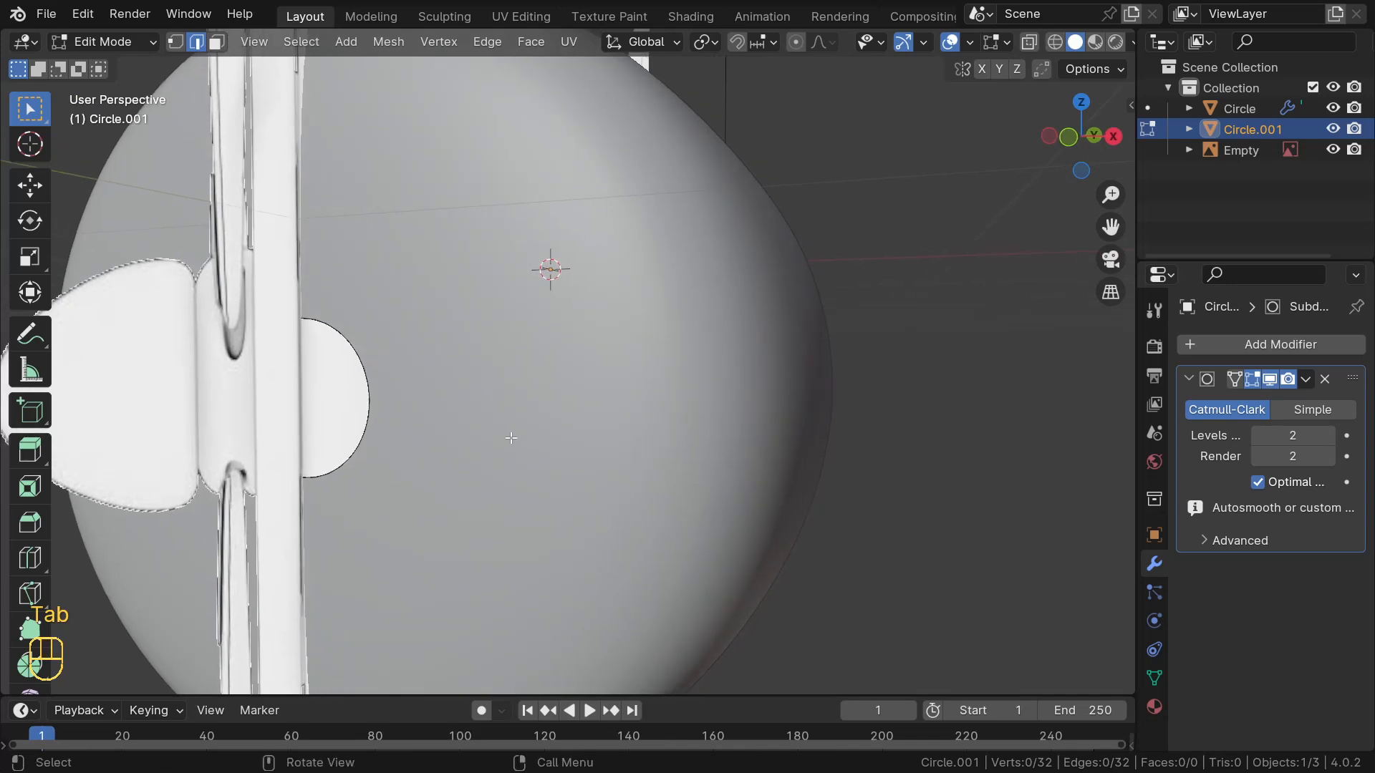
With X-ray on in right view, raise the whole separated ring about 0.036 m along Z and scale it up slightly
key(KP_3)
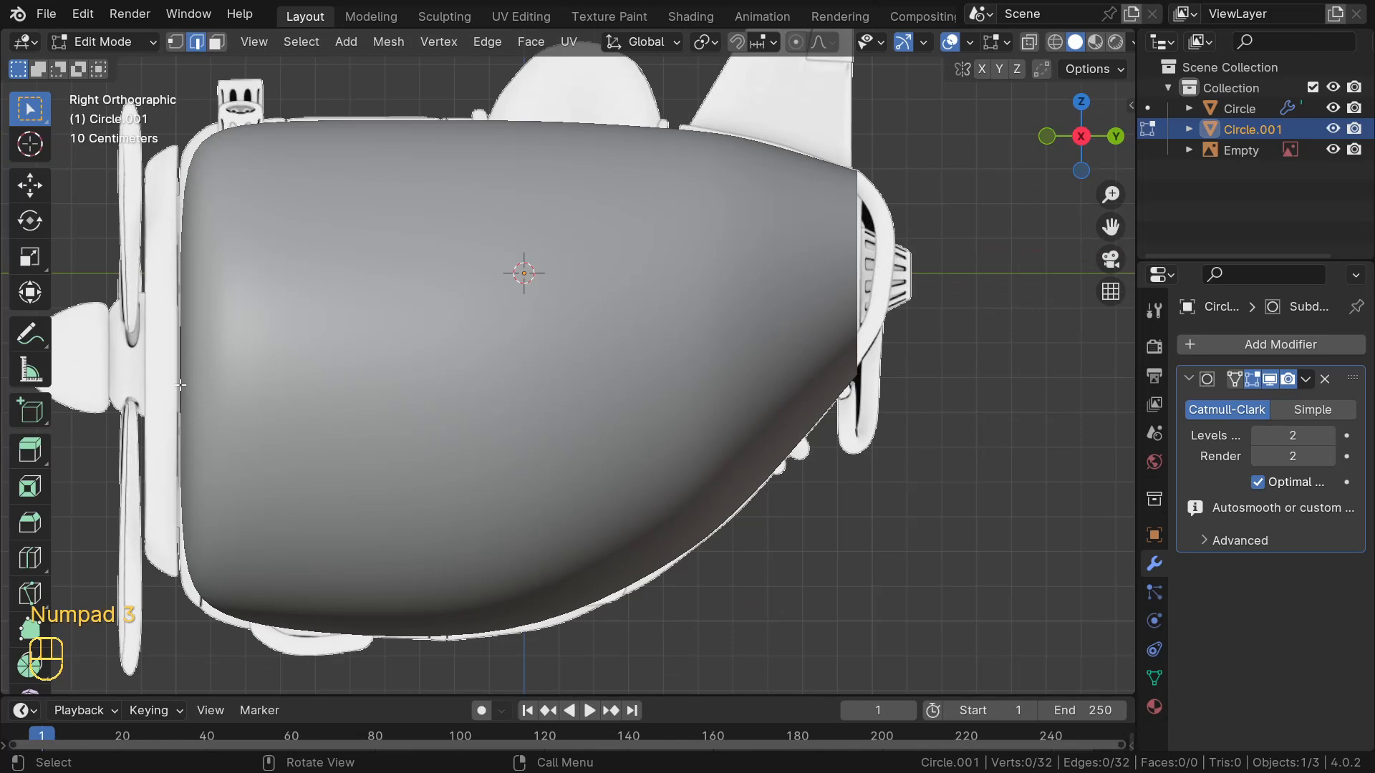
key(alt+z)
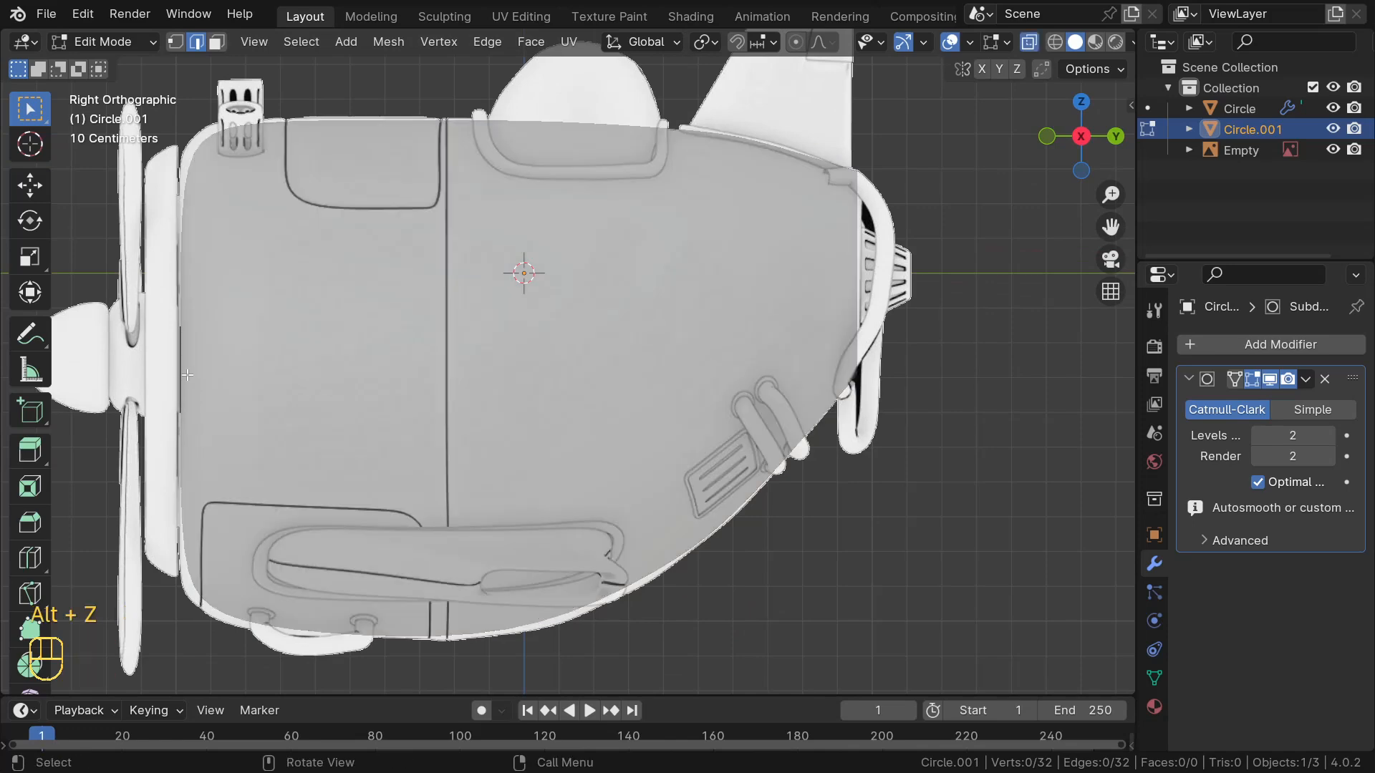
key(a)
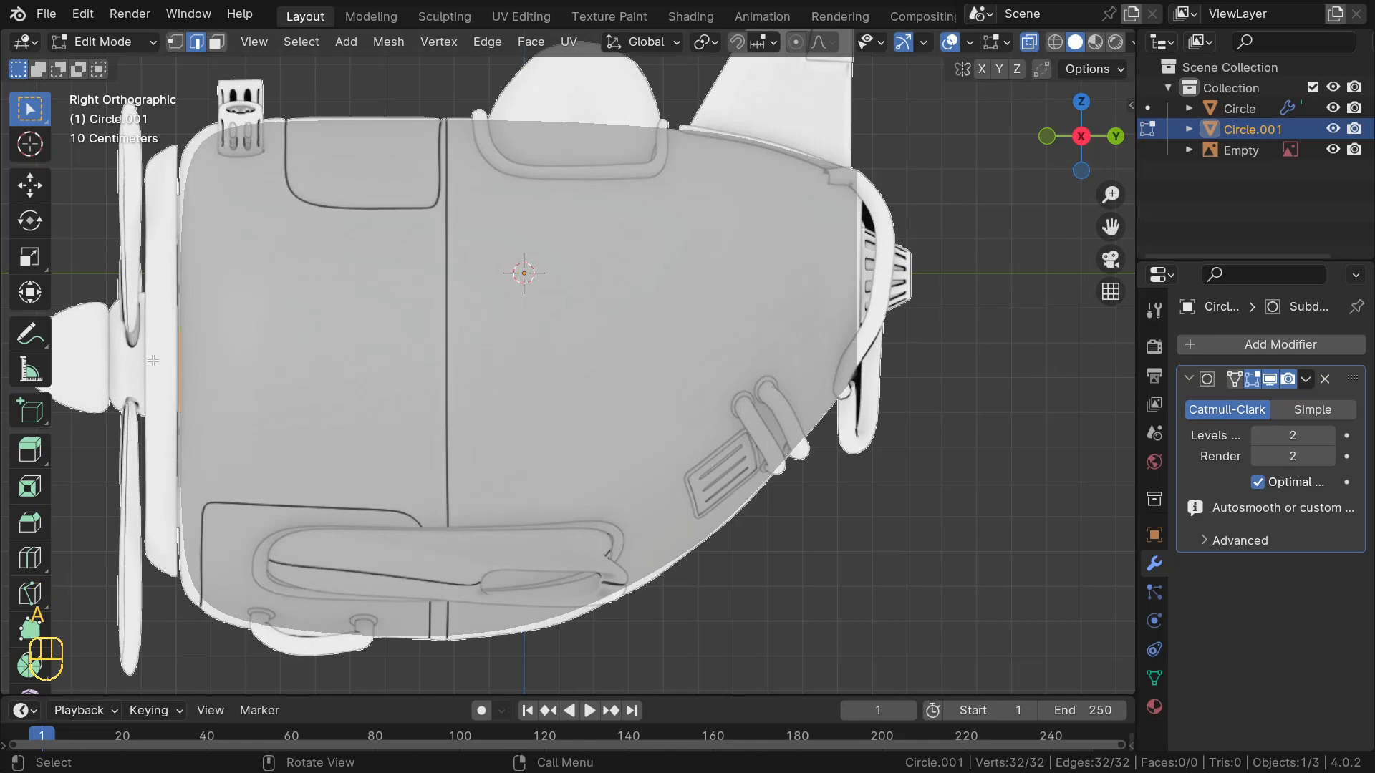
key(KP_Decimal)
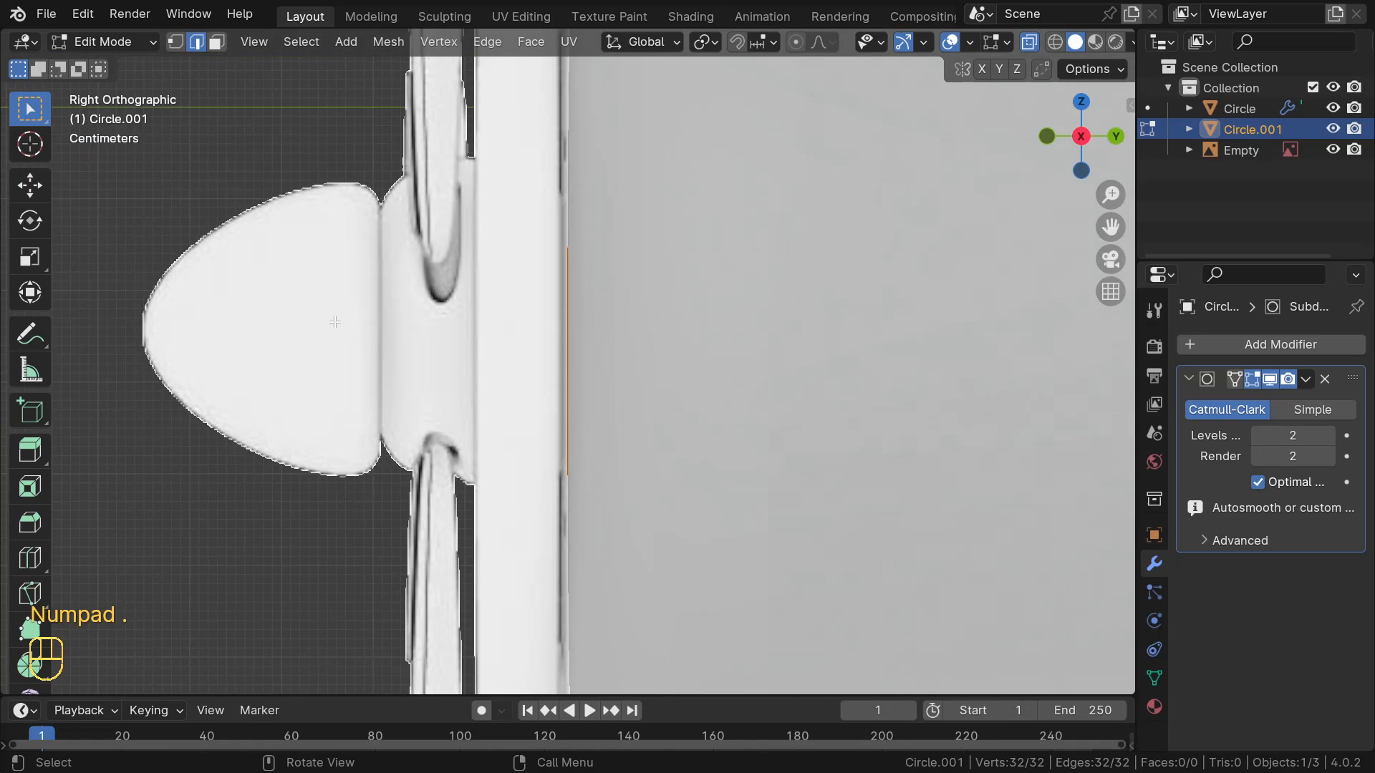
scroll(531, 276, down, 1)
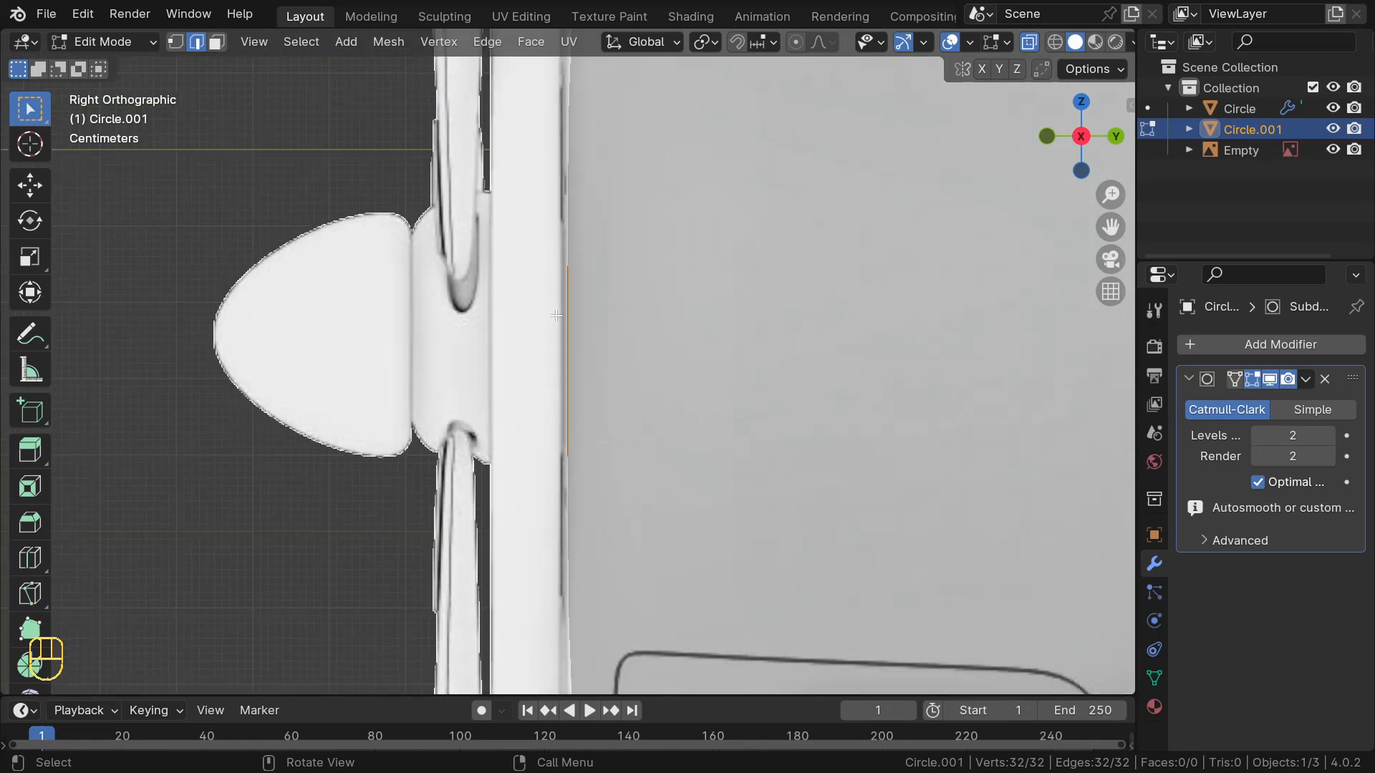
scroll(557, 315, down, 1)
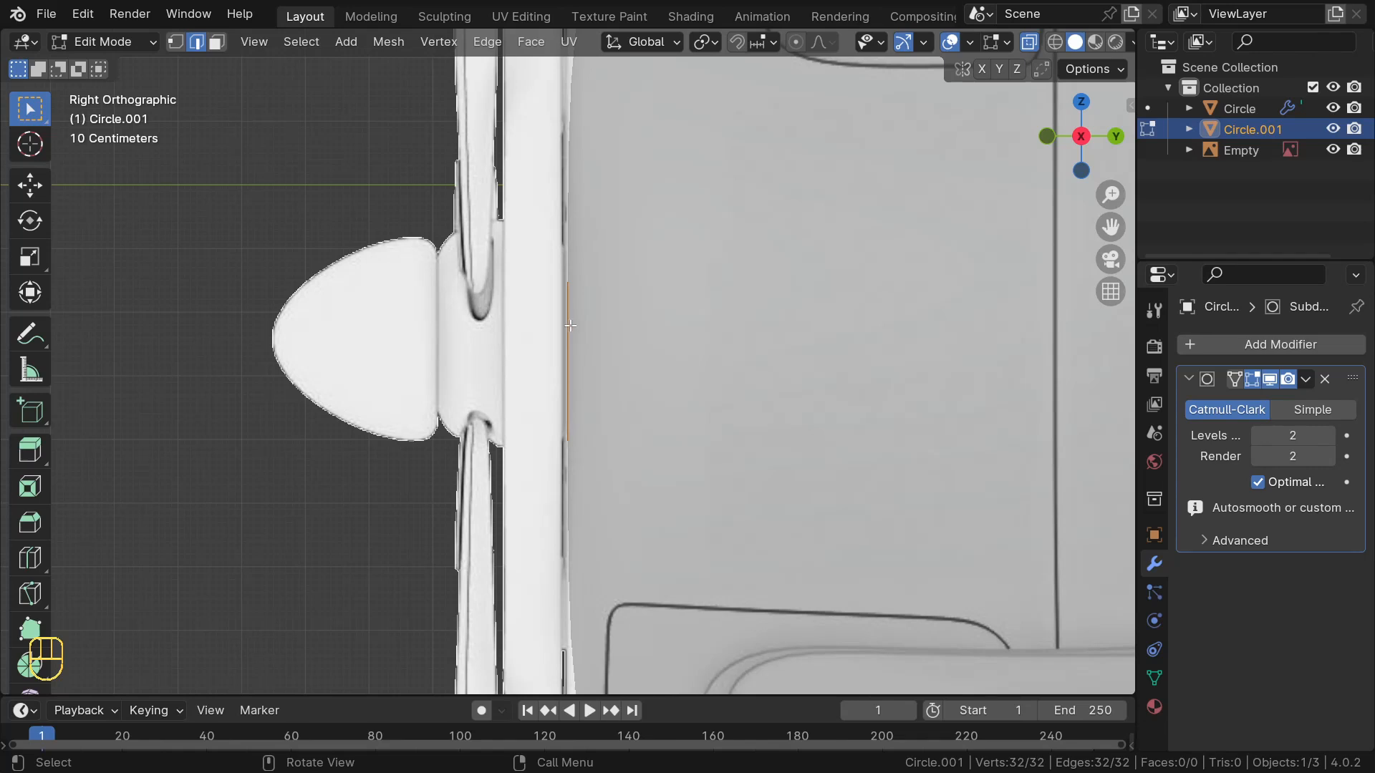
key(g)
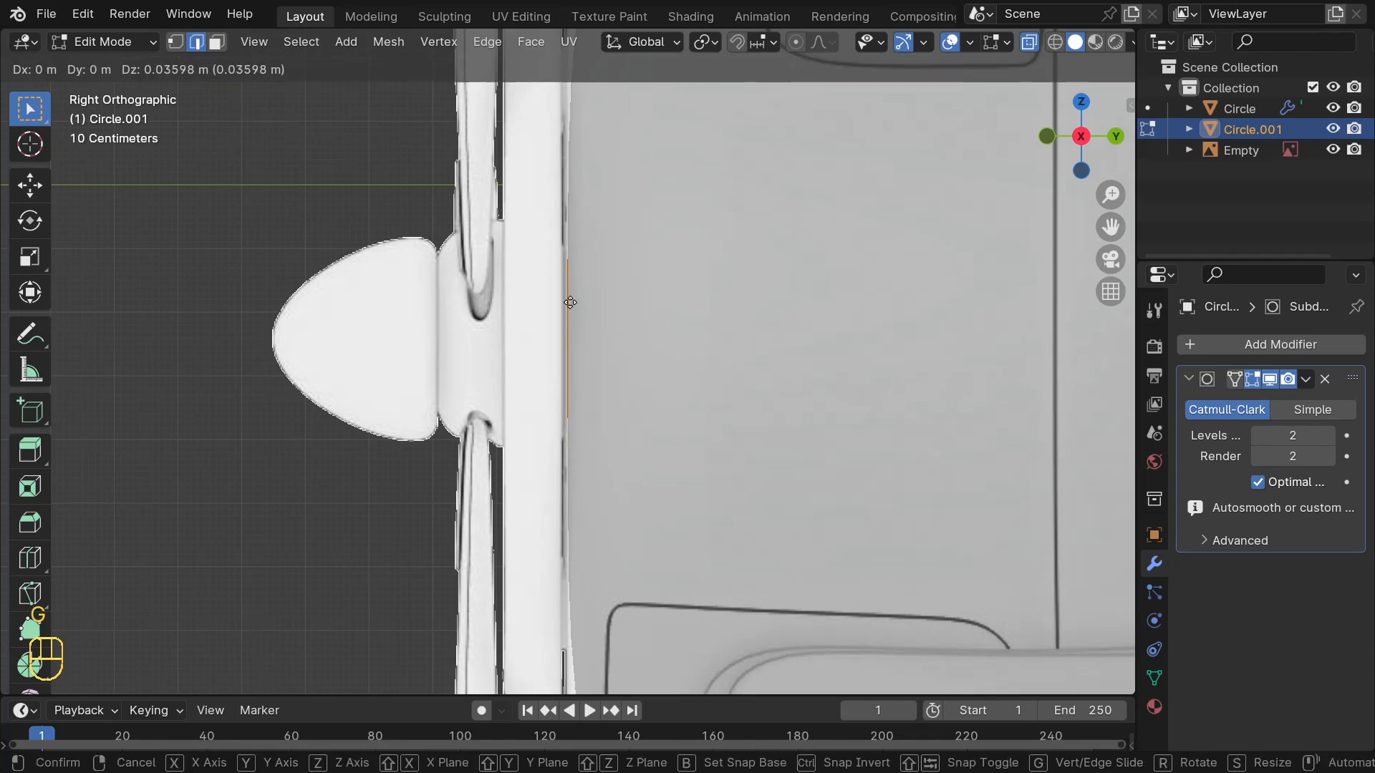
key(z)
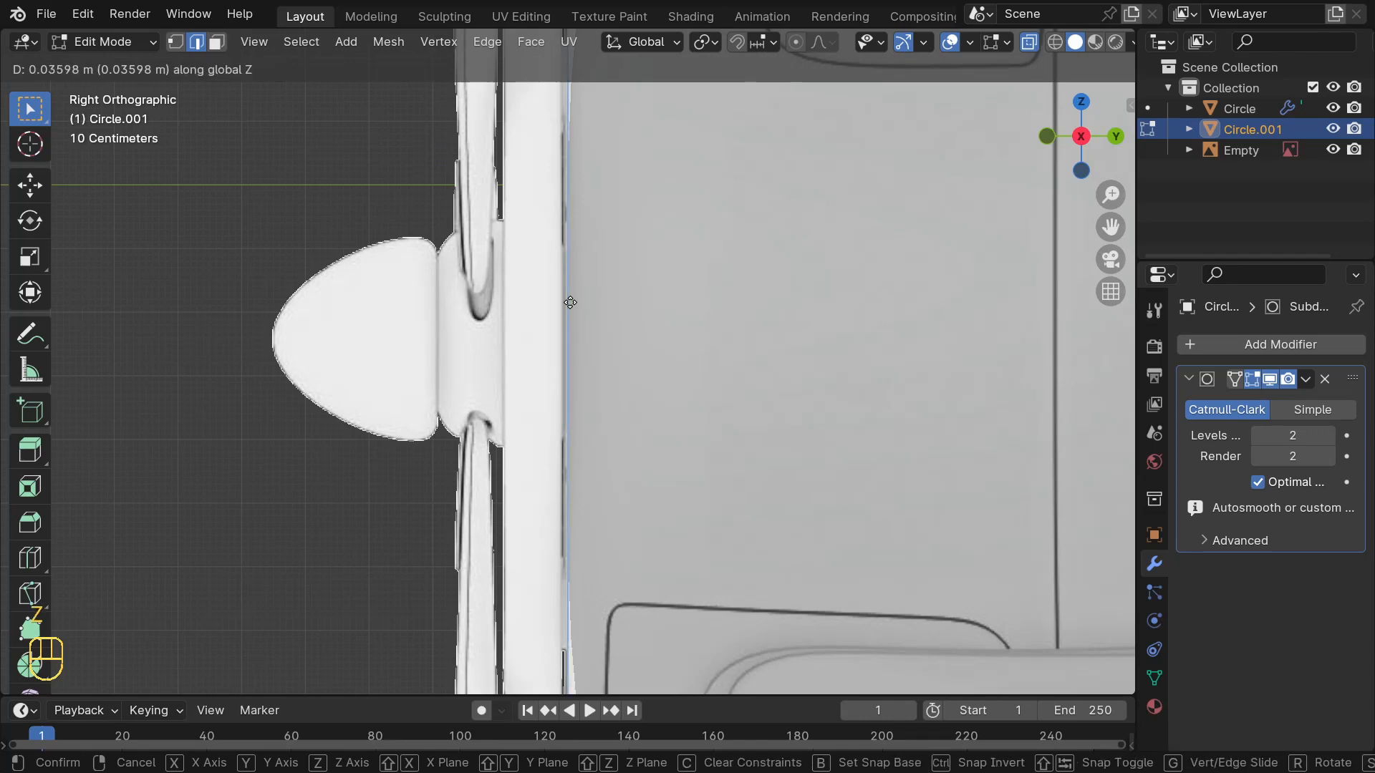
click(571, 303)
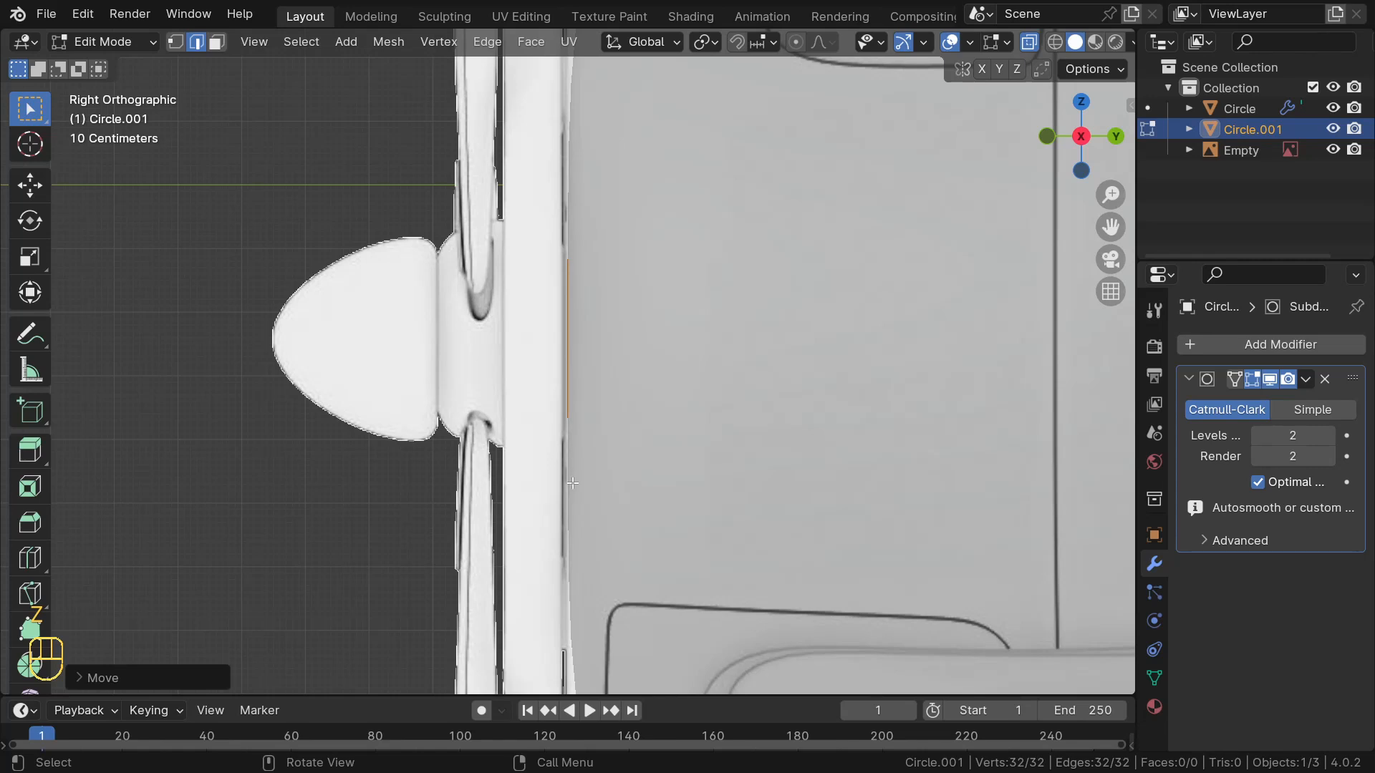
key(s)
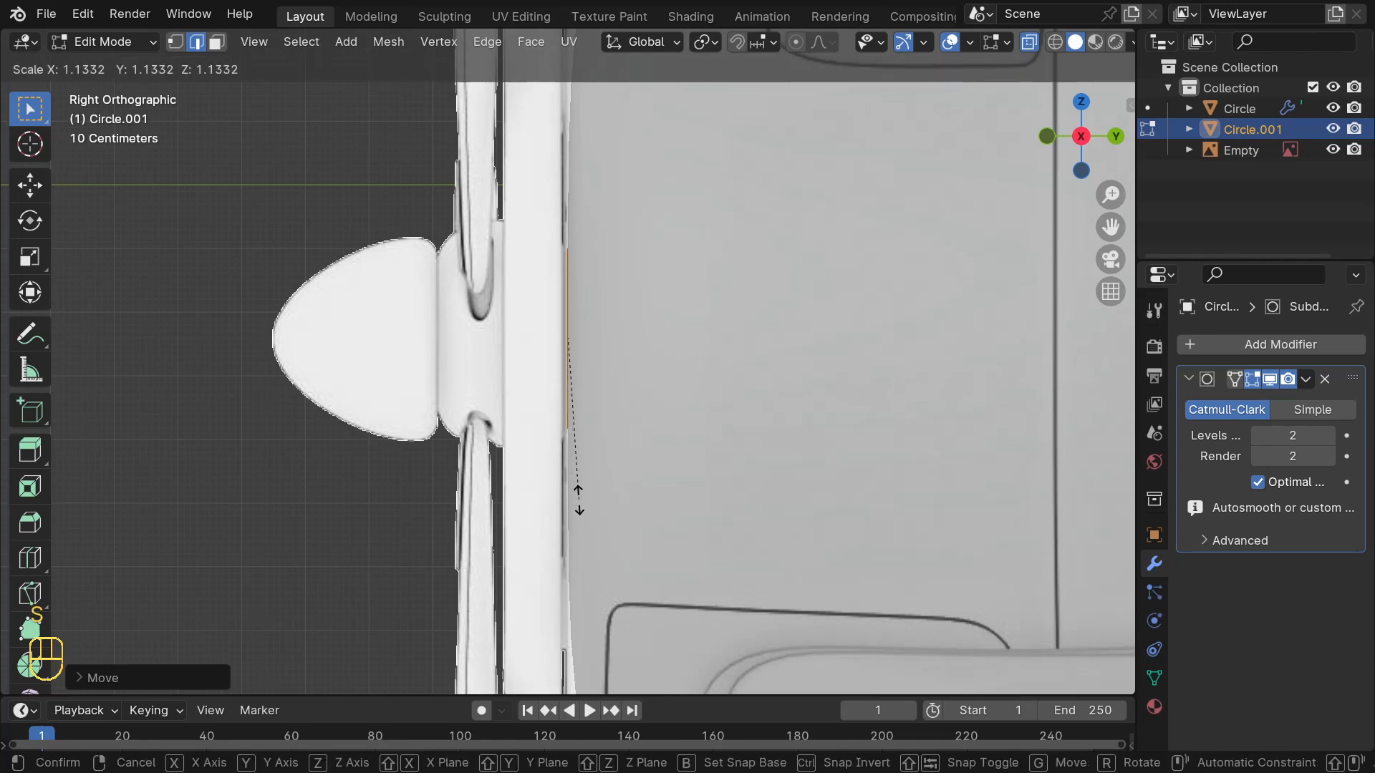
click(580, 508)
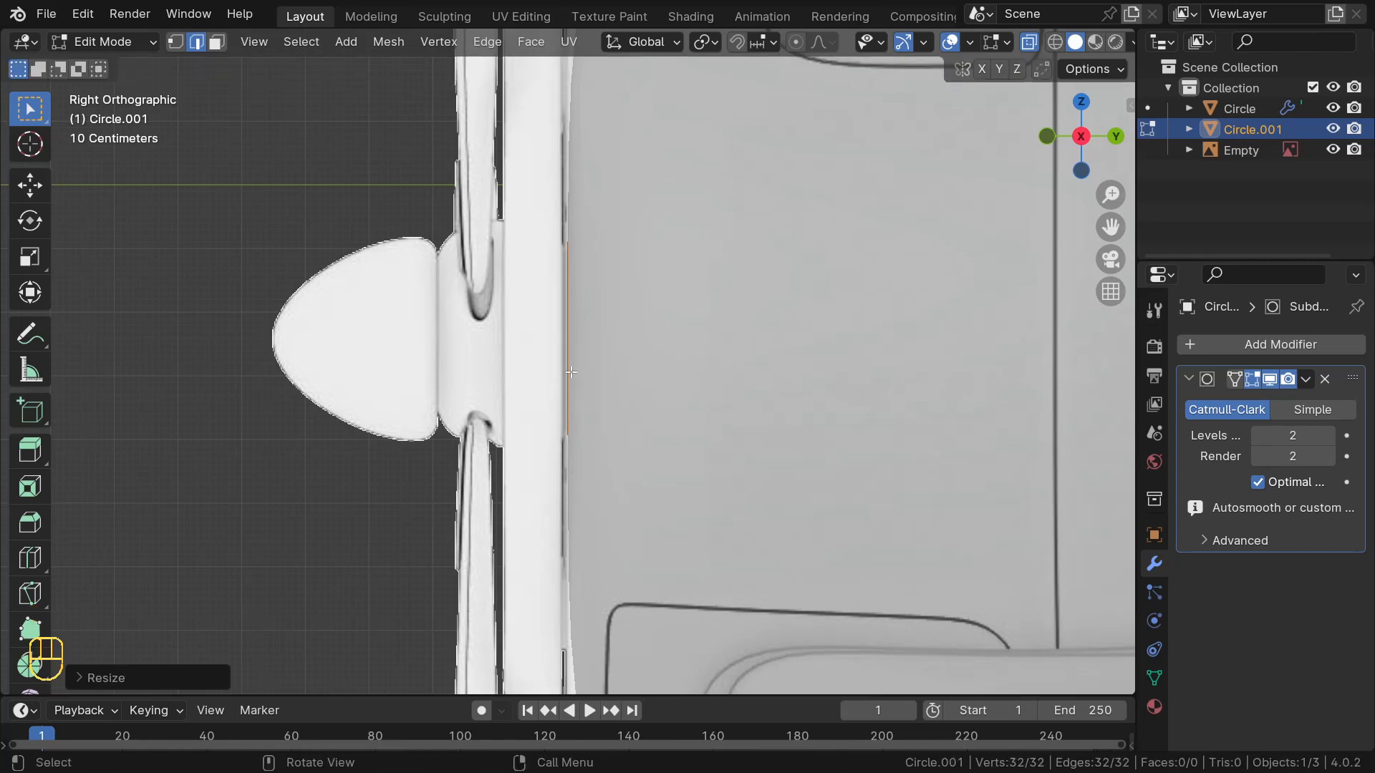
Extrude the ring about 0.009 m forward along Y, and extrude it again outward at about 4 times scale to form a disc
key(e)
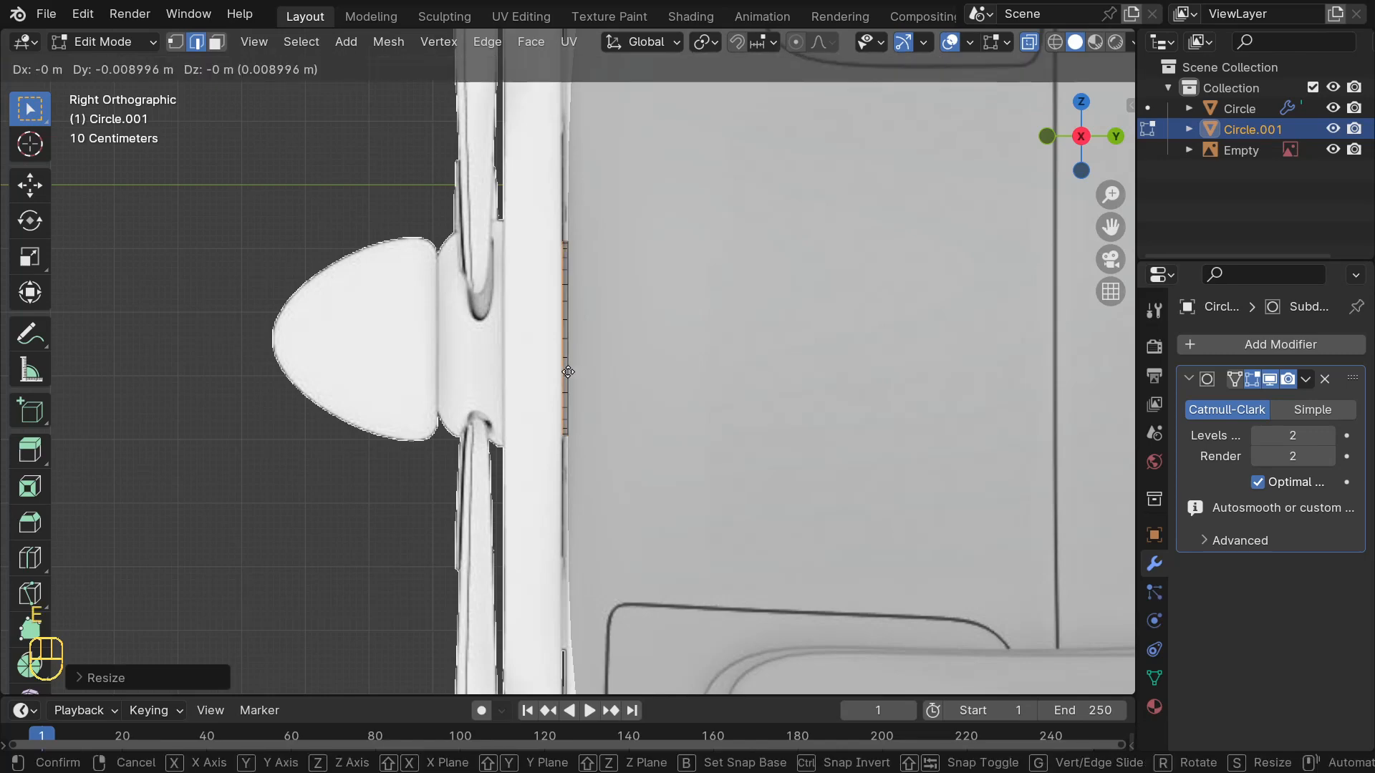
key(y)
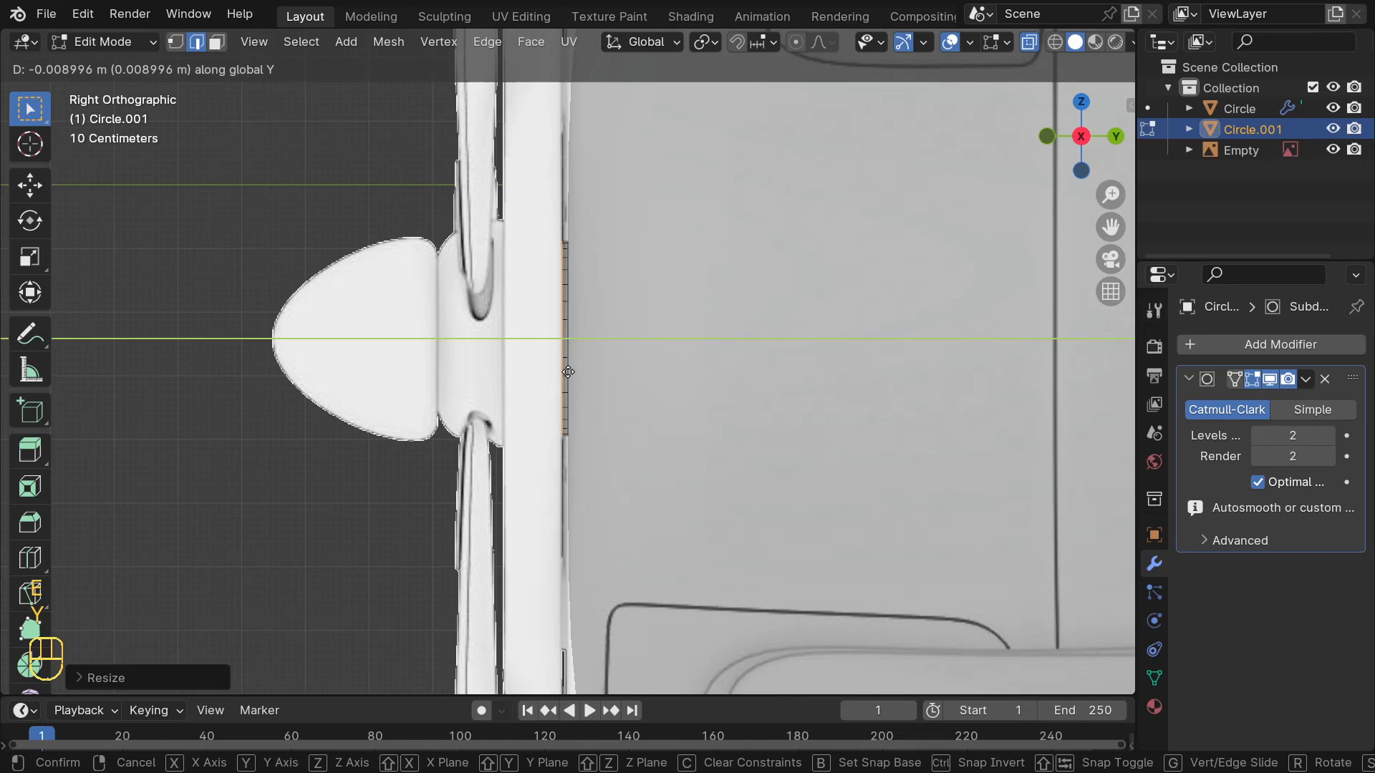
click(568, 372)
scroll(568, 373, down, 2)
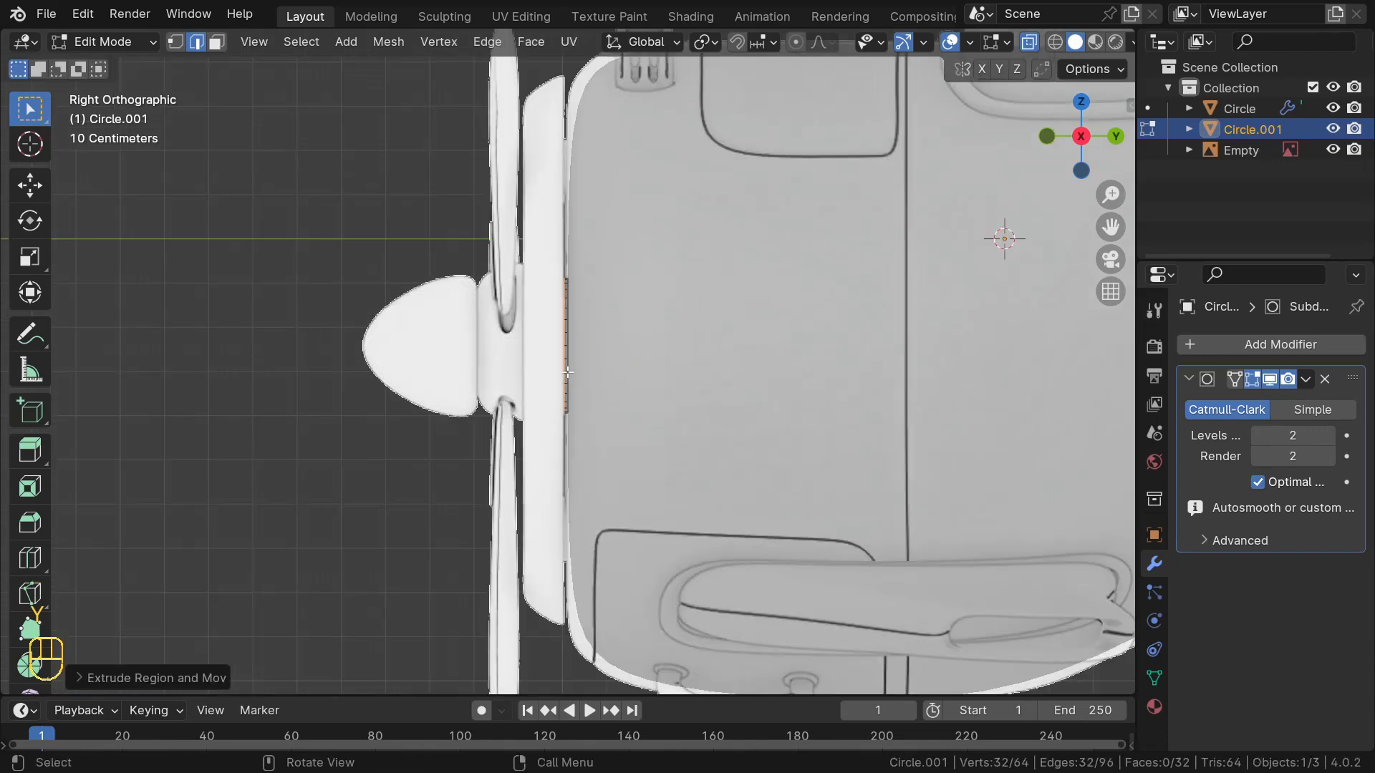
middle_drag(579, 521, 584, 464)
key(s)
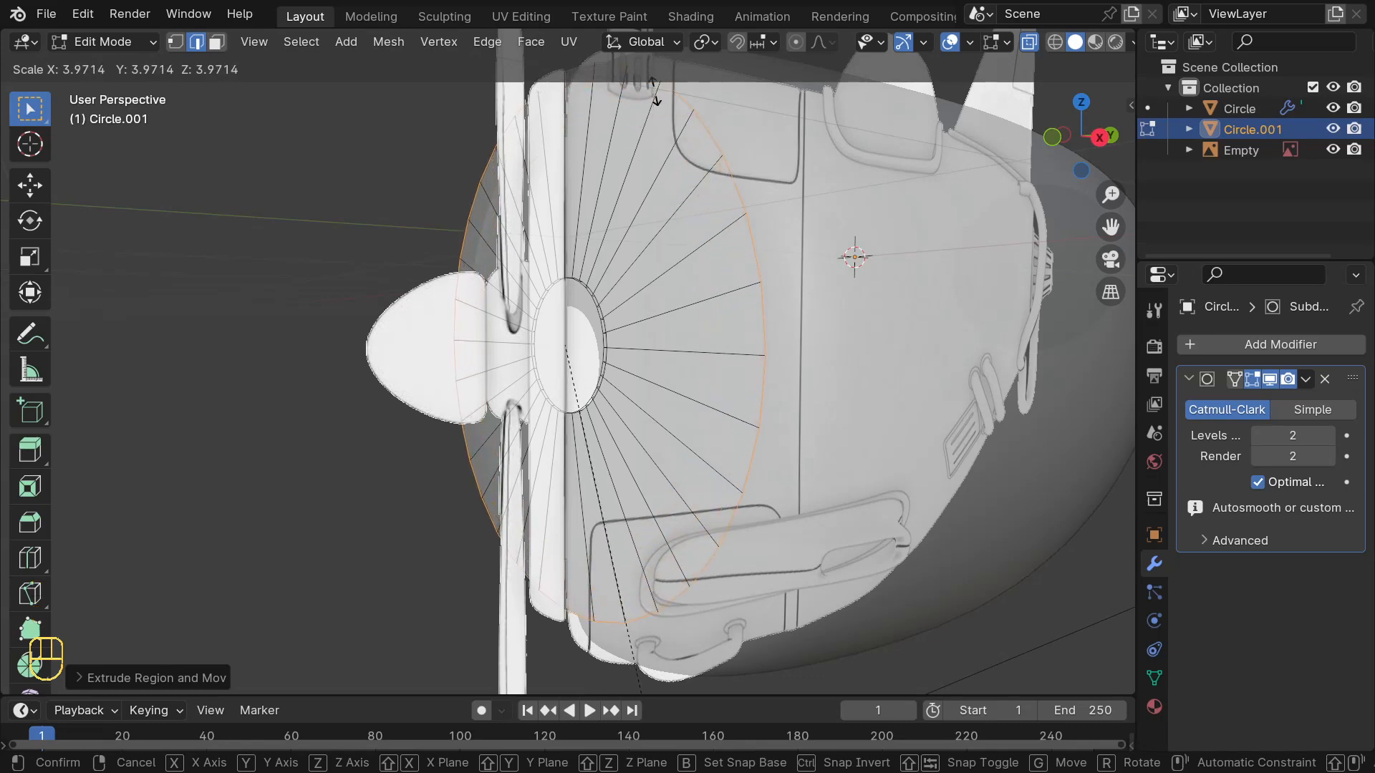
click(654, 96)
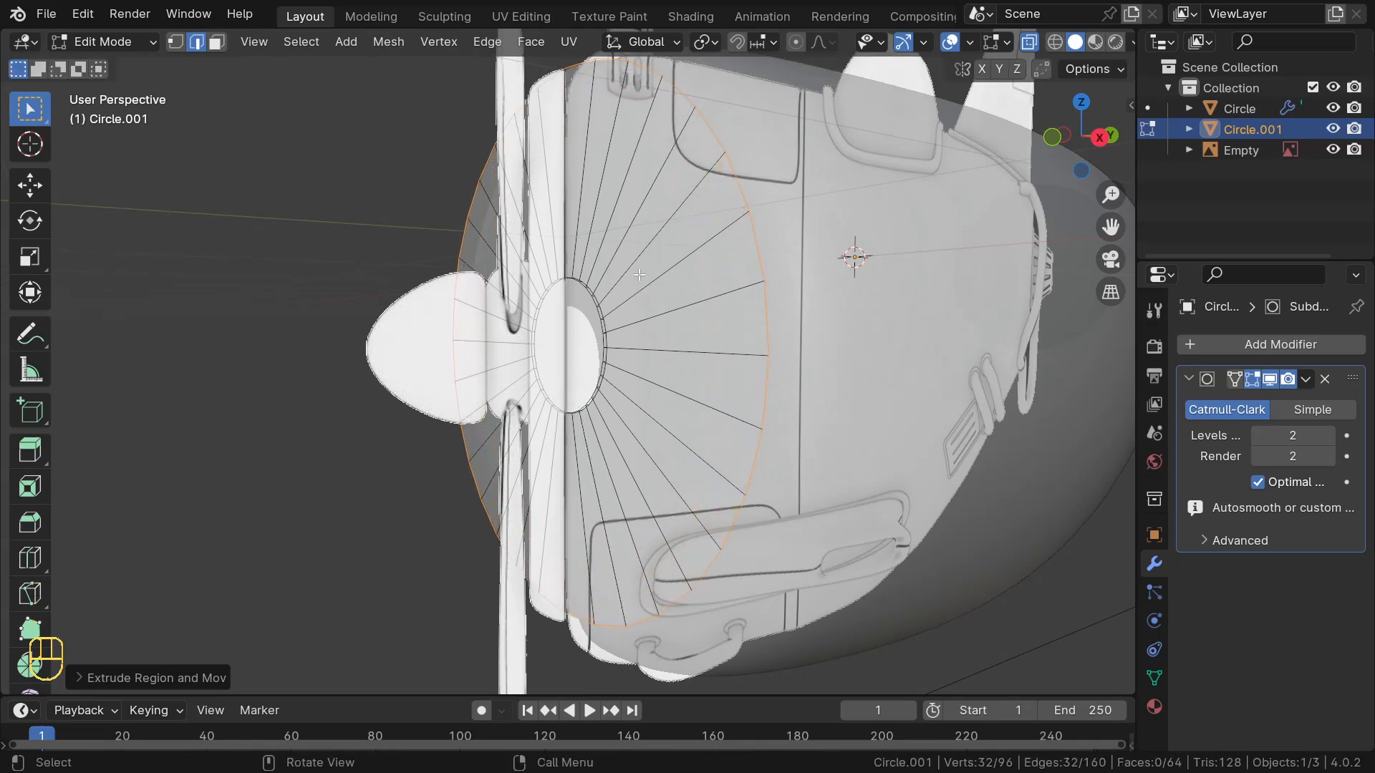
Extrude the disc's outer edge about 0.09 m forward along Y and scale it inward slightly to match the tapered front plate in the reference
key(KP_3)
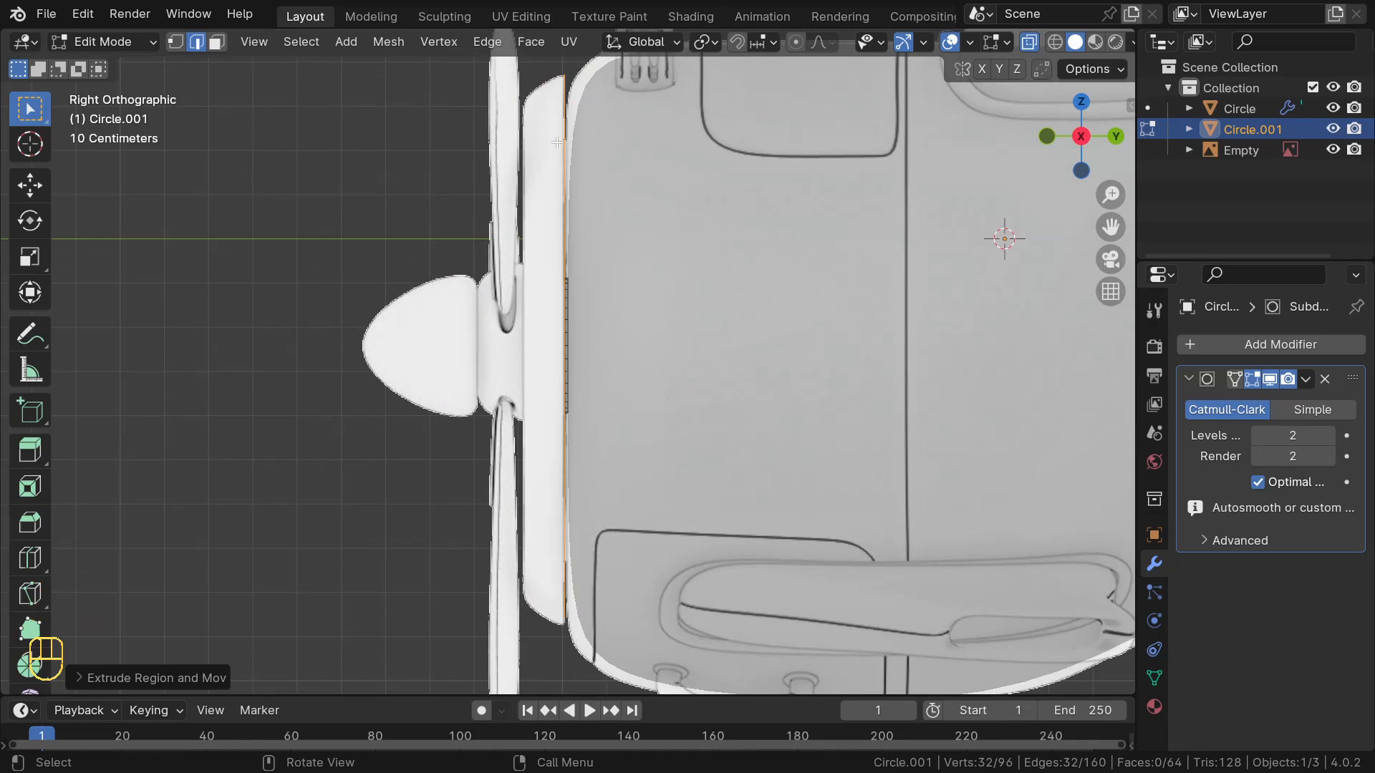
key(e)
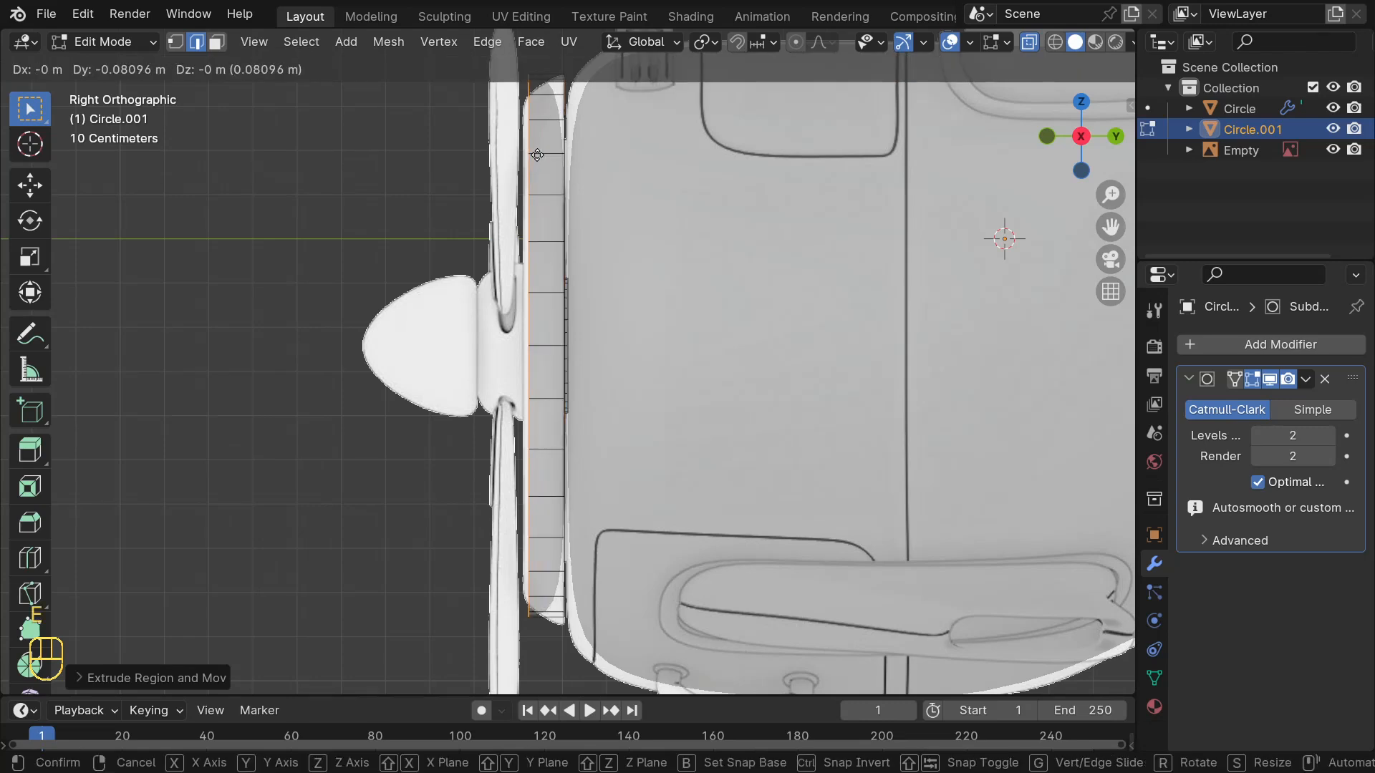
key(y)
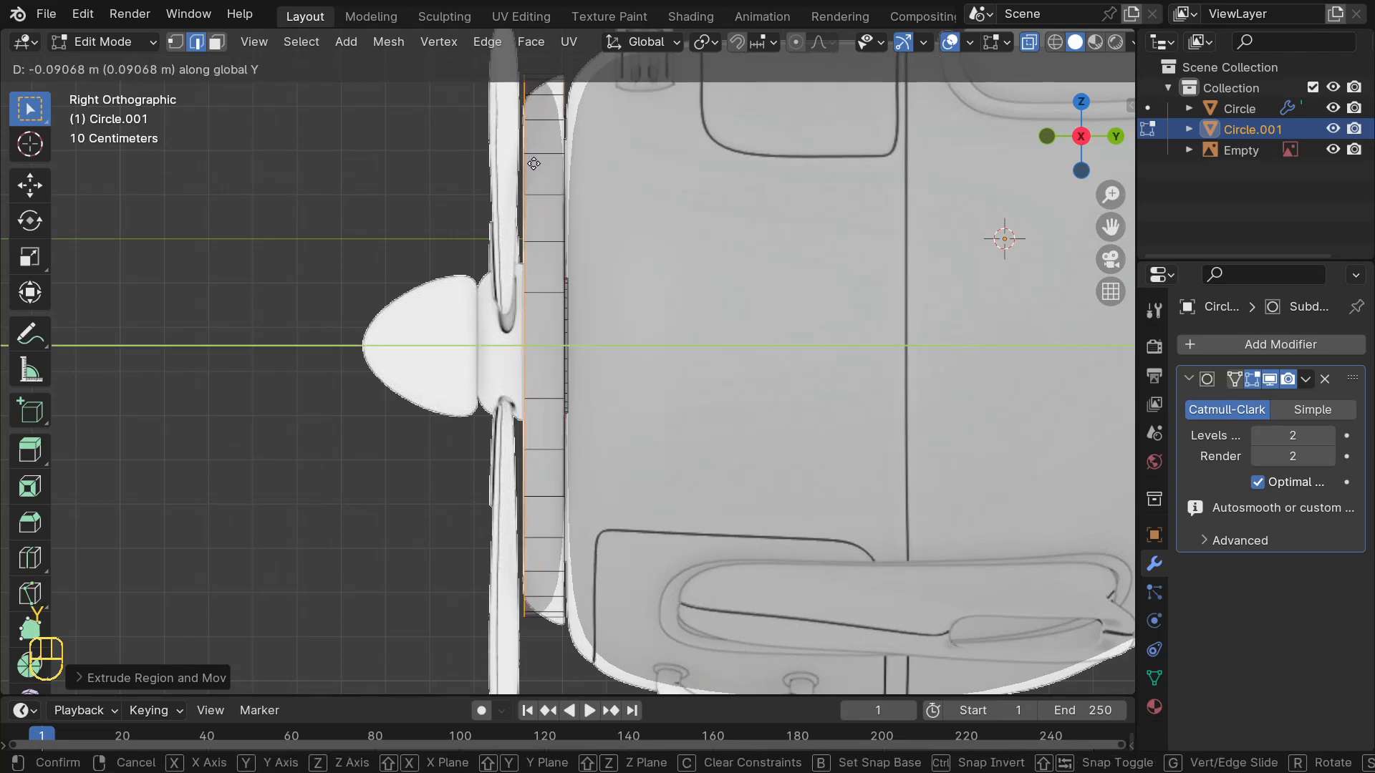
click(531, 164)
key(s)
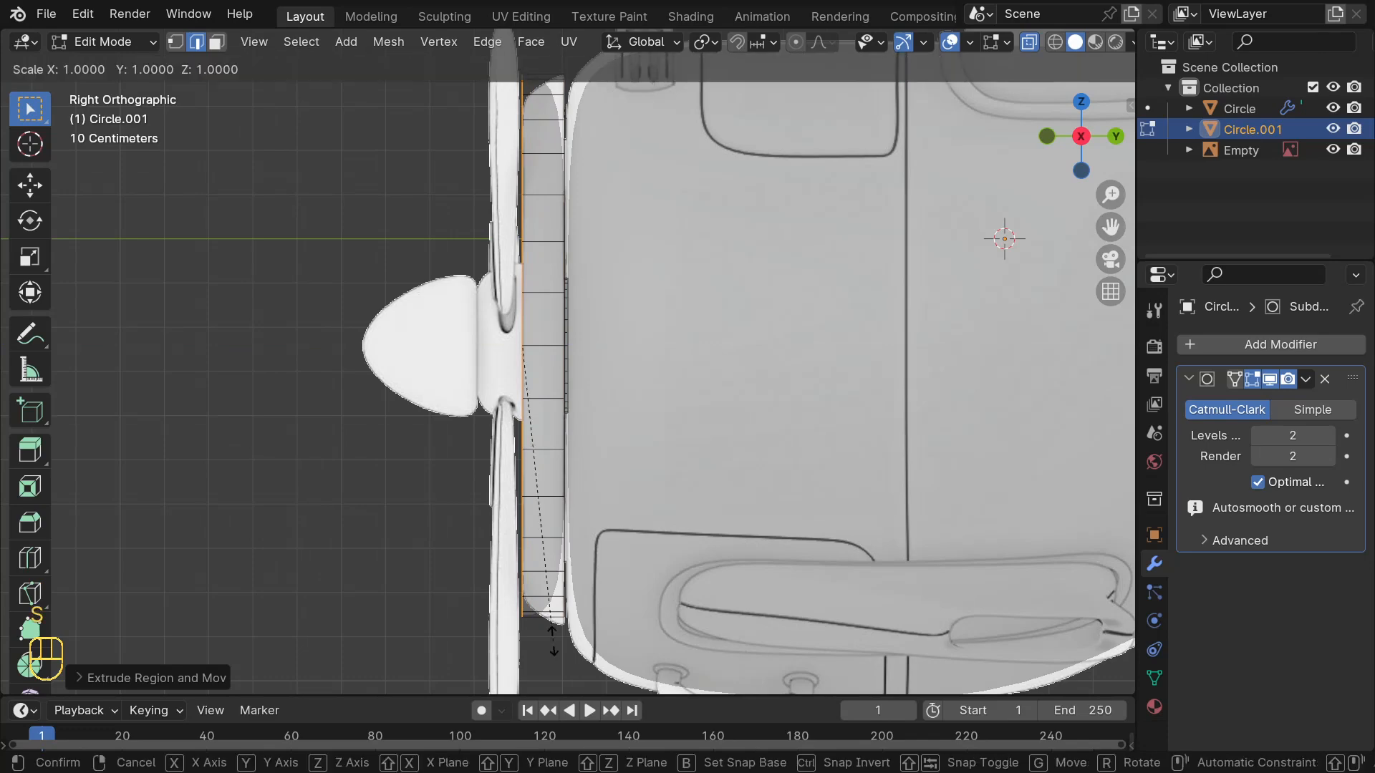
click(533, 606)
Add a loop cut midway around the front plate's tapered rim and scale it up slightly to round the profile
scroll(568, 222, down, 1)
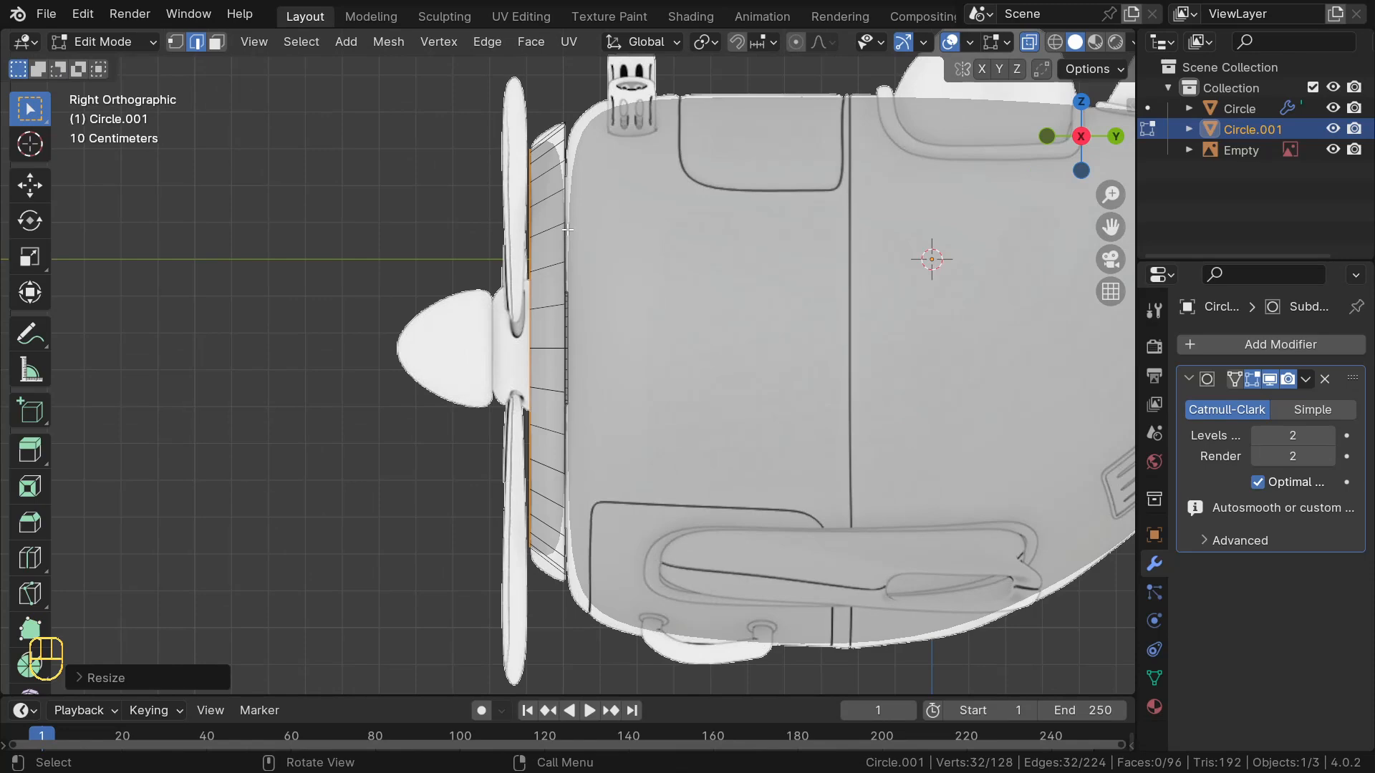
key(ctrl+r)
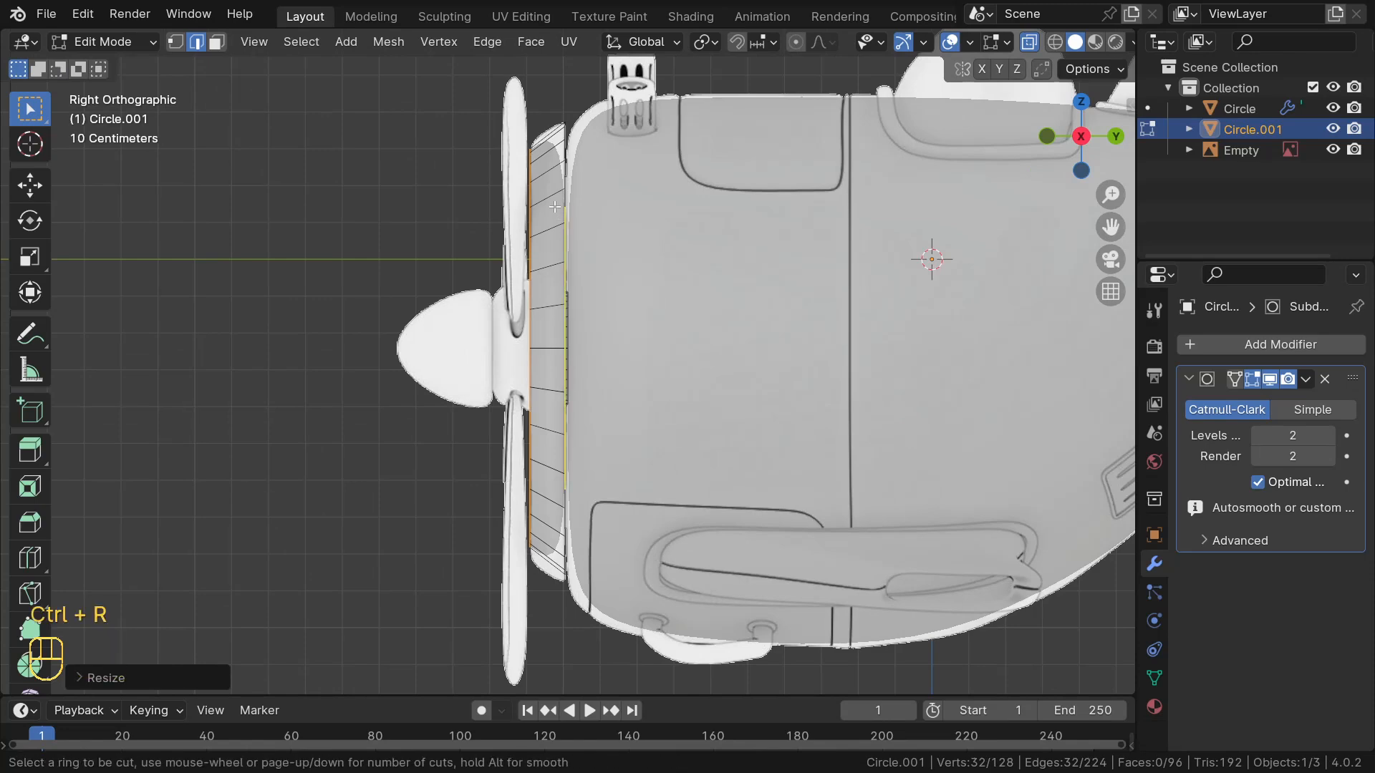
click(541, 164)
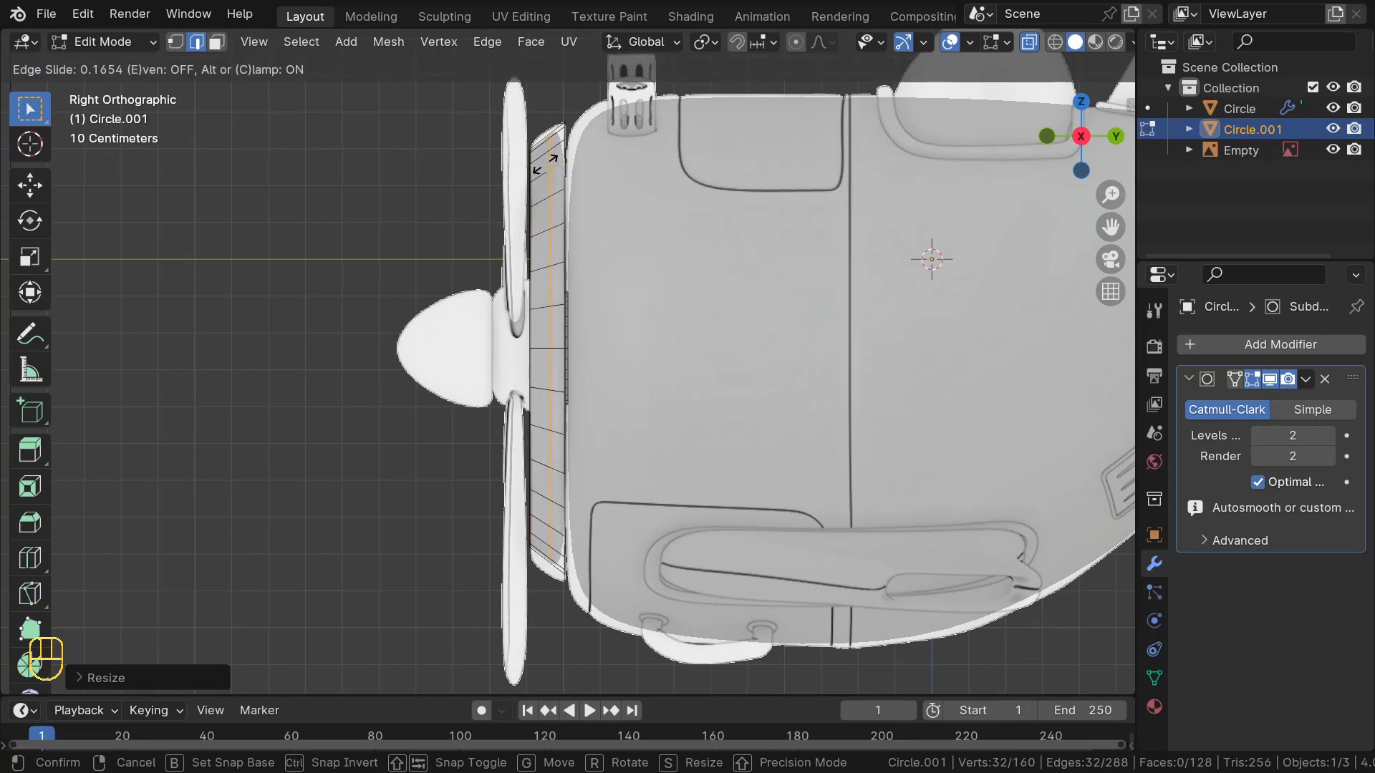
click(544, 164)
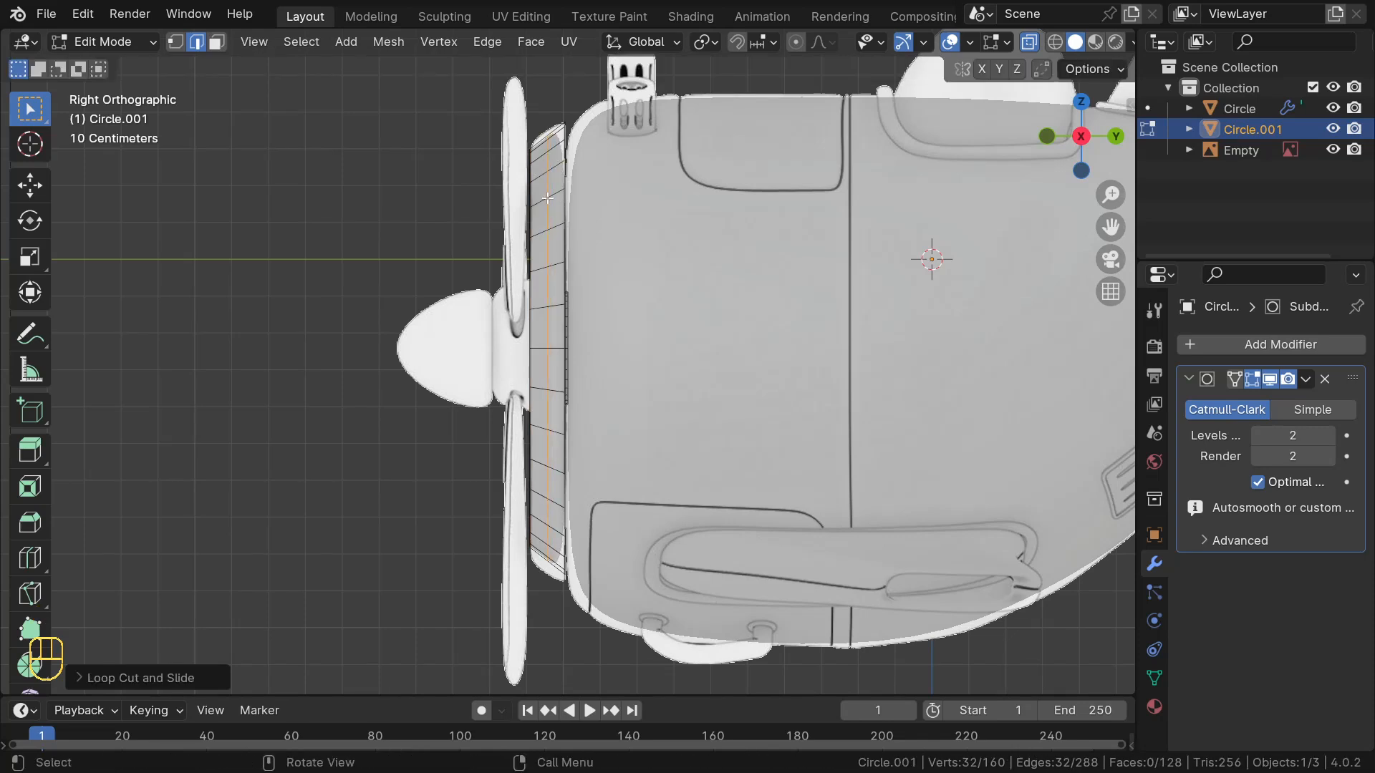
key(s)
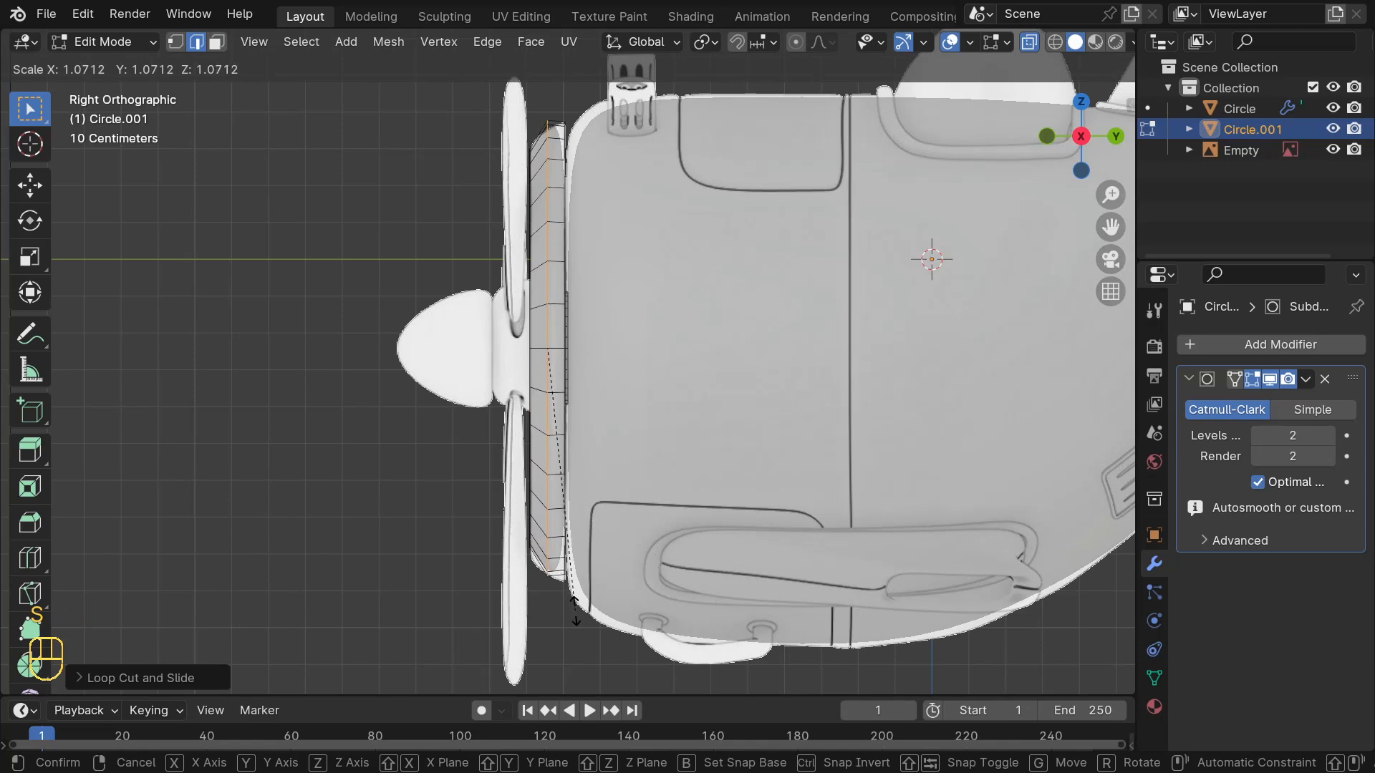
click(546, 566)
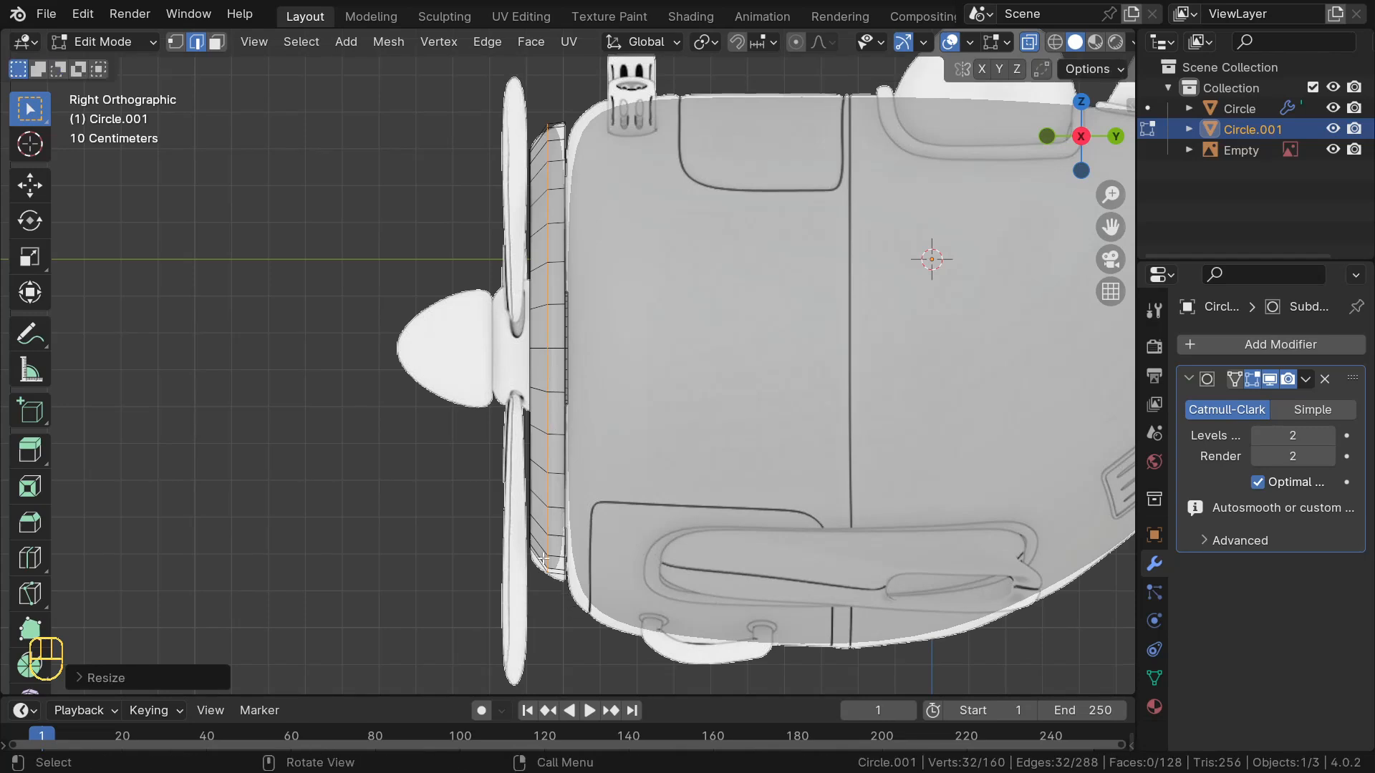
Add a supporting loop cut around the front plate's rim, slid close to its rear edge
key(ctrl+r)
click(551, 580)
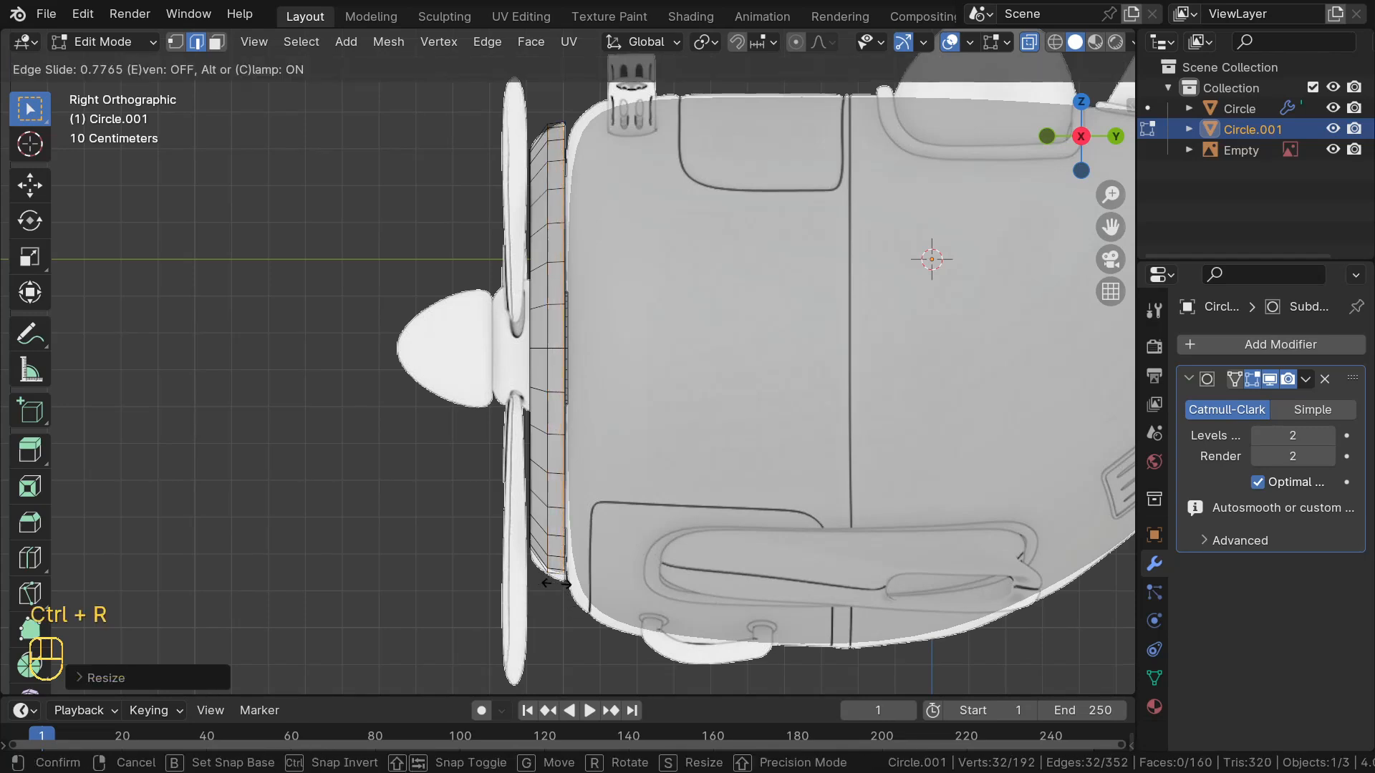
click(556, 583)
scroll(583, 473, up, 6)
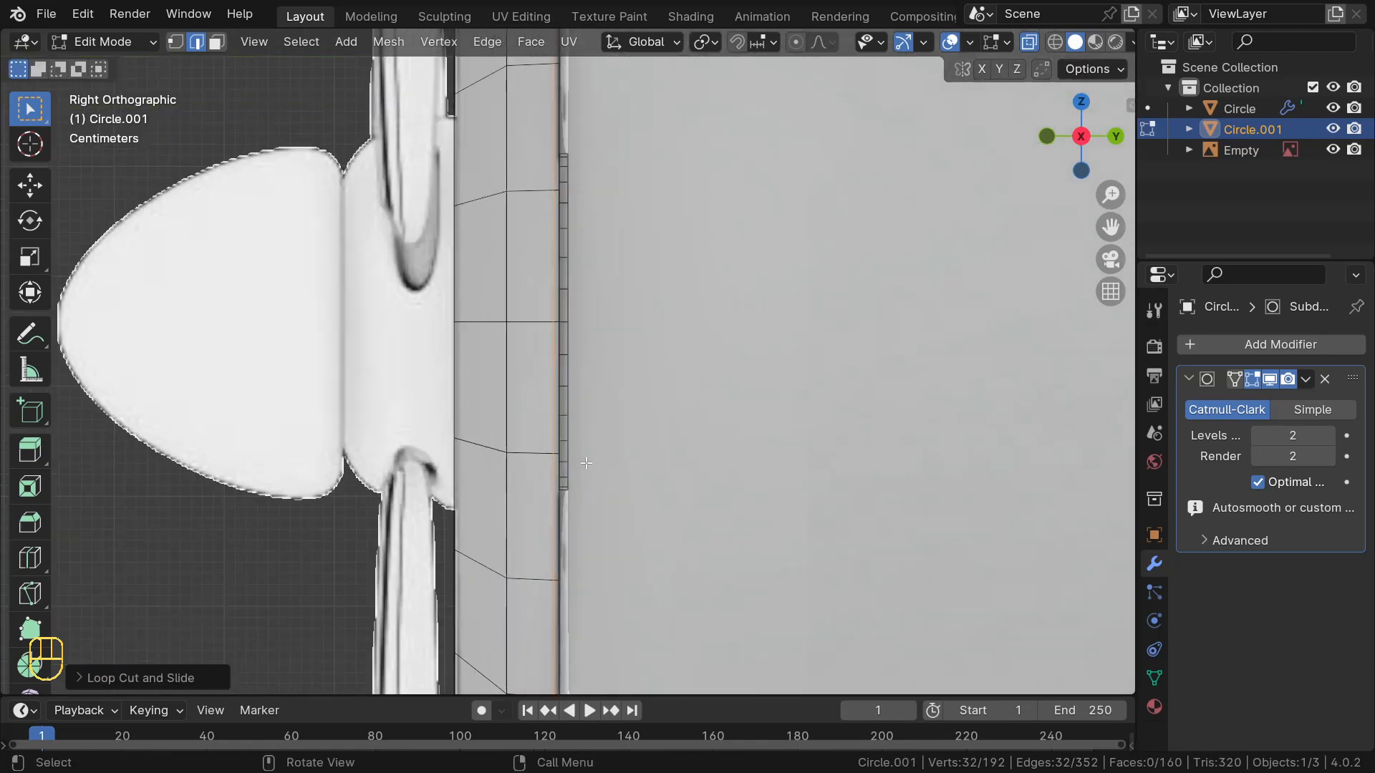
scroll(586, 464, up, 2)
scroll(509, 441, down, 7)
Turn off X-ray and apply Shade Auto Smooth to the front plate in Object Mode
mouse_move(451, 446)
middle_down()
mouse_move(519, 467)
mouse_move(467, 467)
mouse_move(404, 503)
mouse_move(451, 527)
mouse_move(522, 458)
middle_up()
key(Tab)
key(alt+z)
right_click(636, 291)
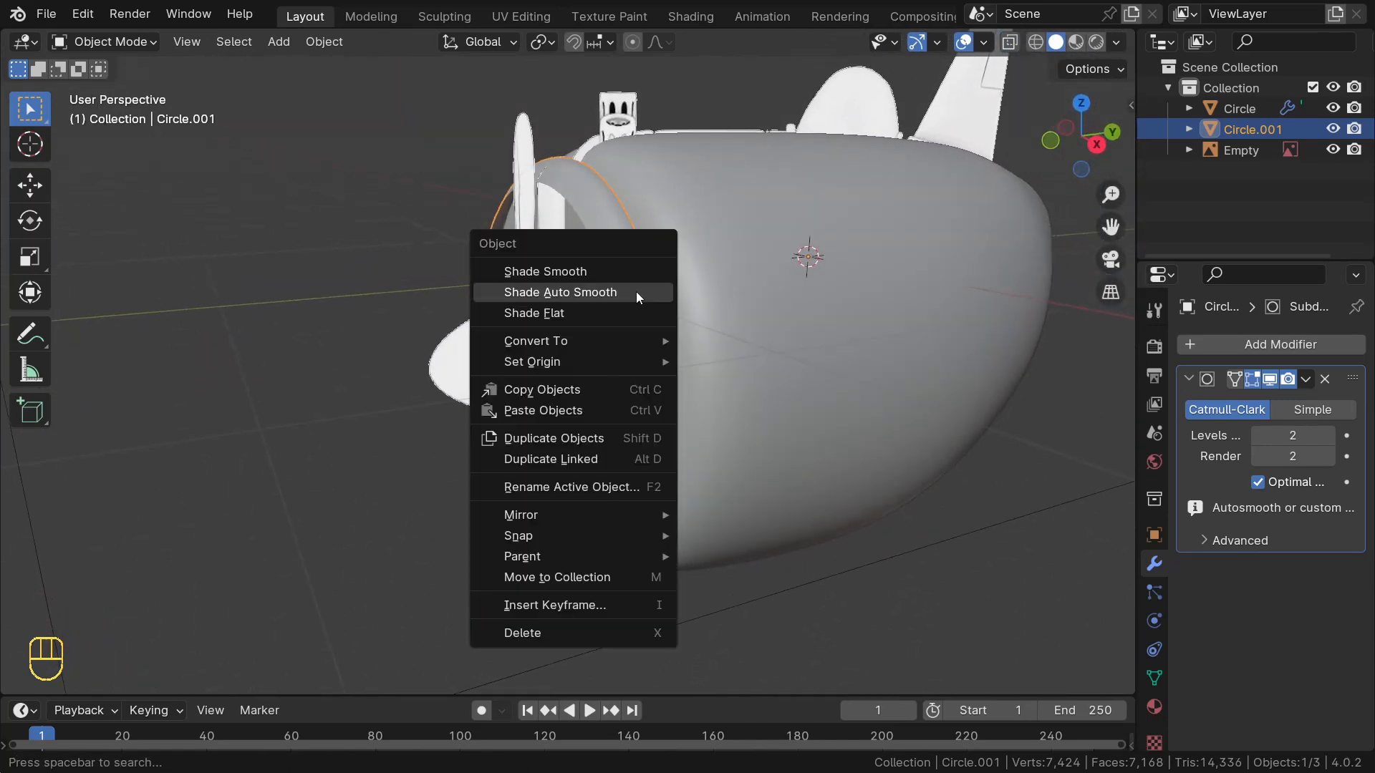
click(633, 291)
middle_drag(613, 298, 544, 262)
In right view, extrude the front plate's forward edge loop and scale it inward to about the diameter of the propeller hub's base
key(Tab)
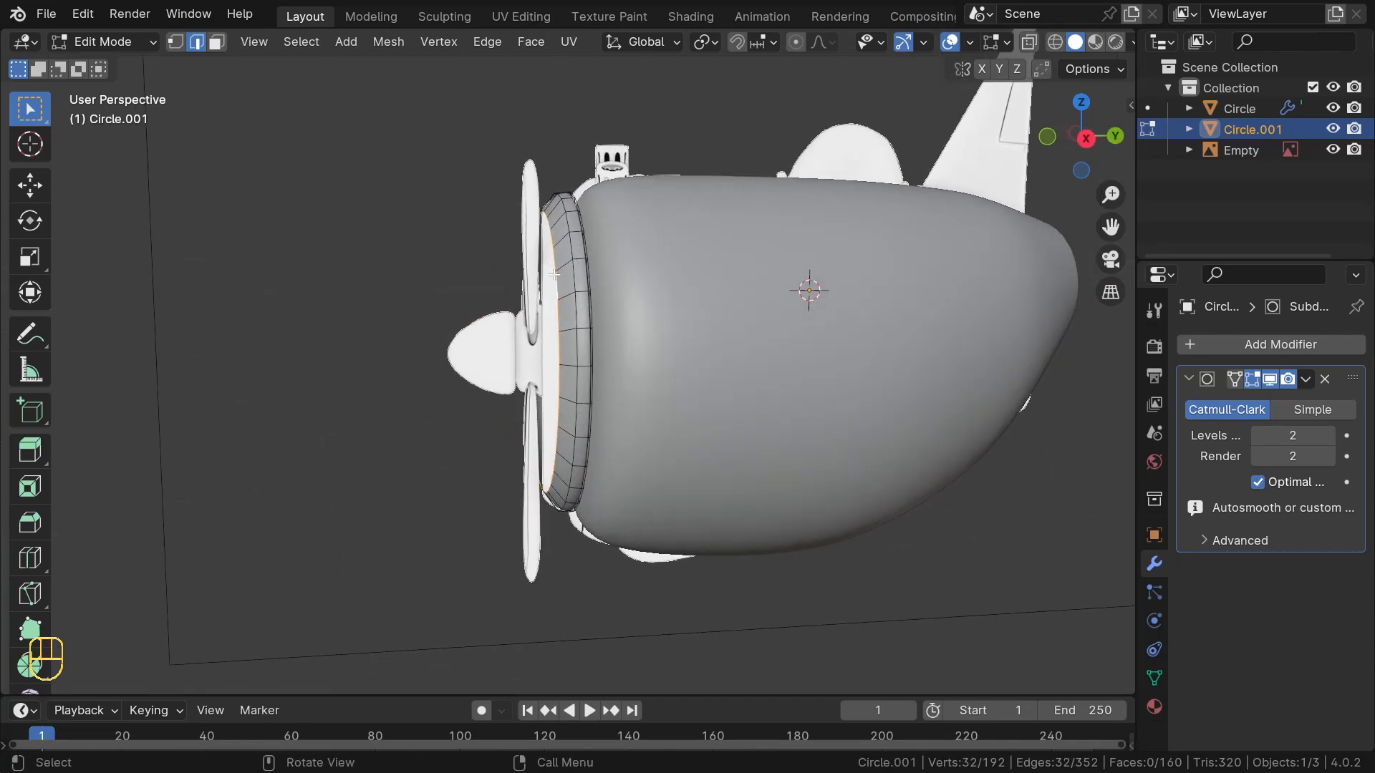
key(KP_3)
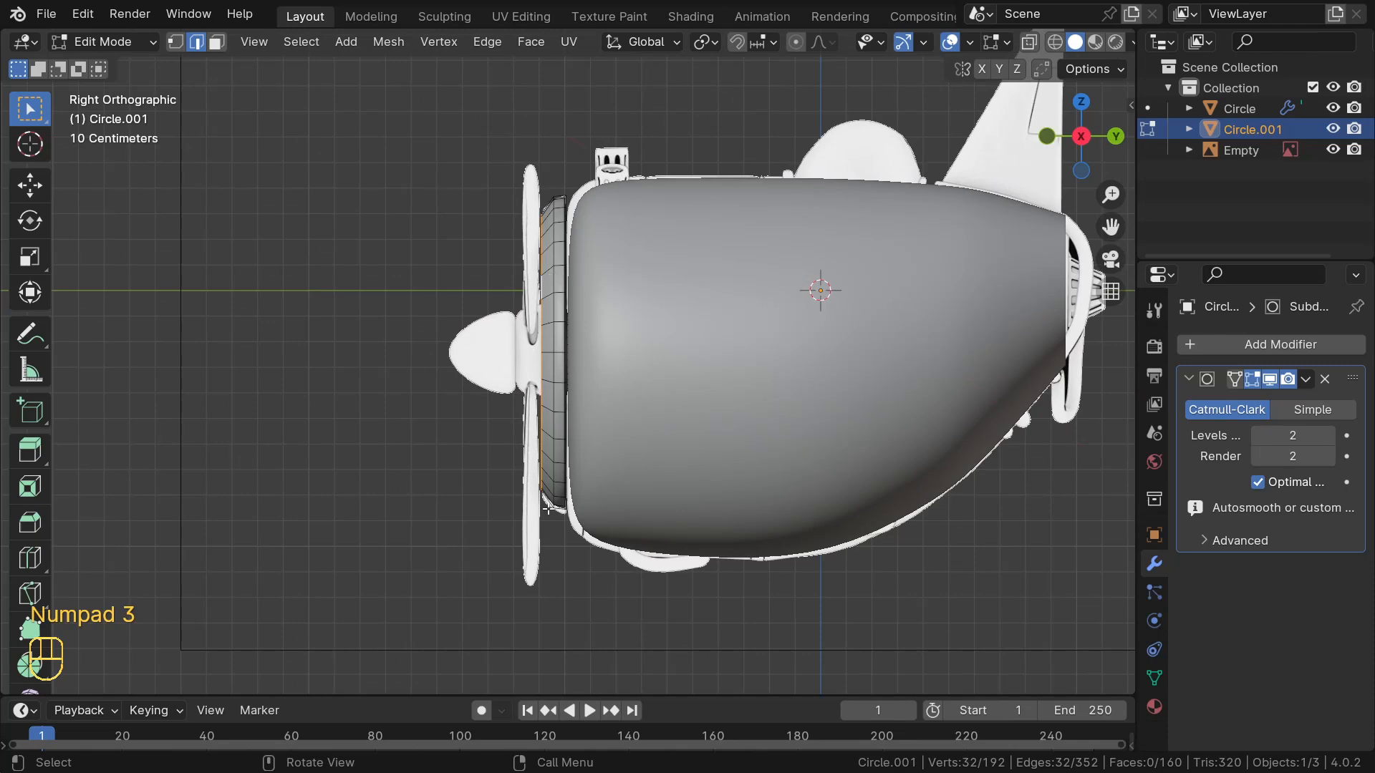
key(e)
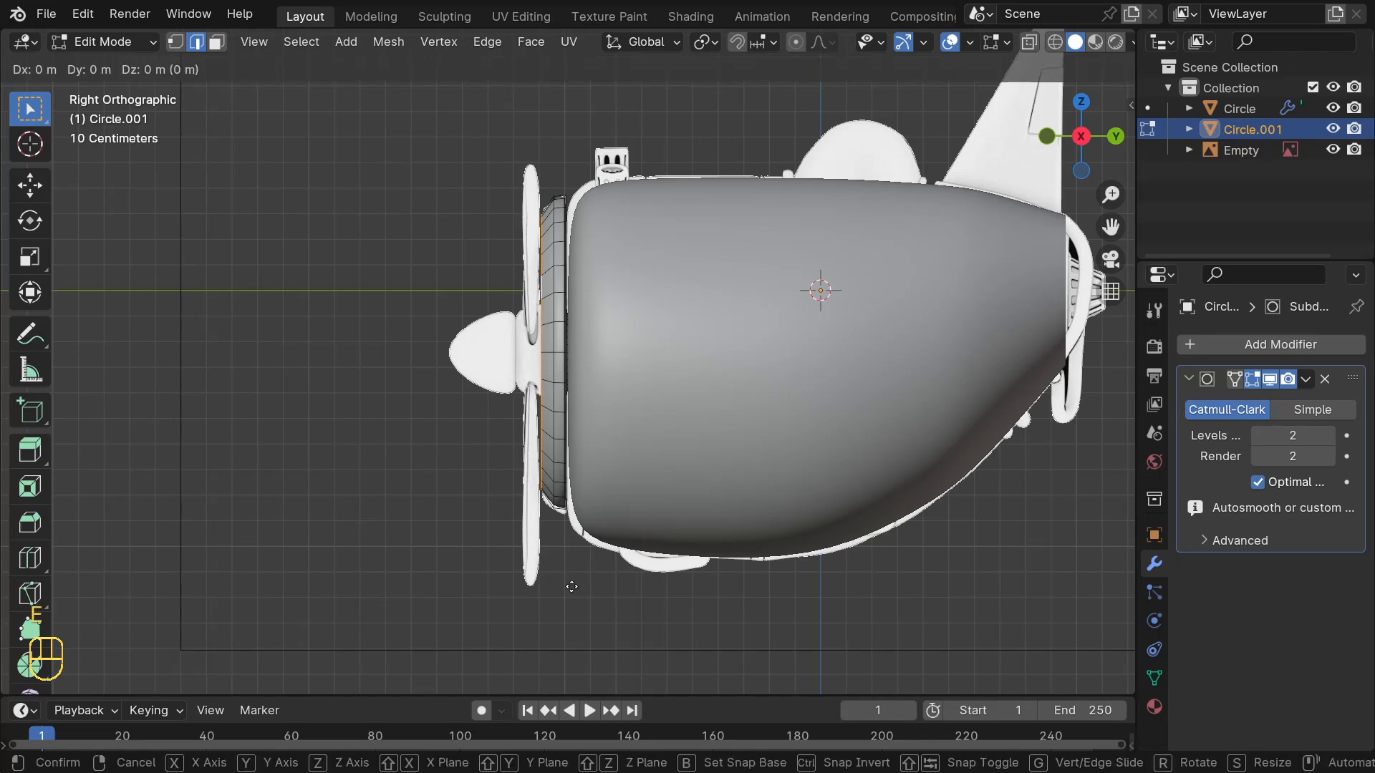
key(s)
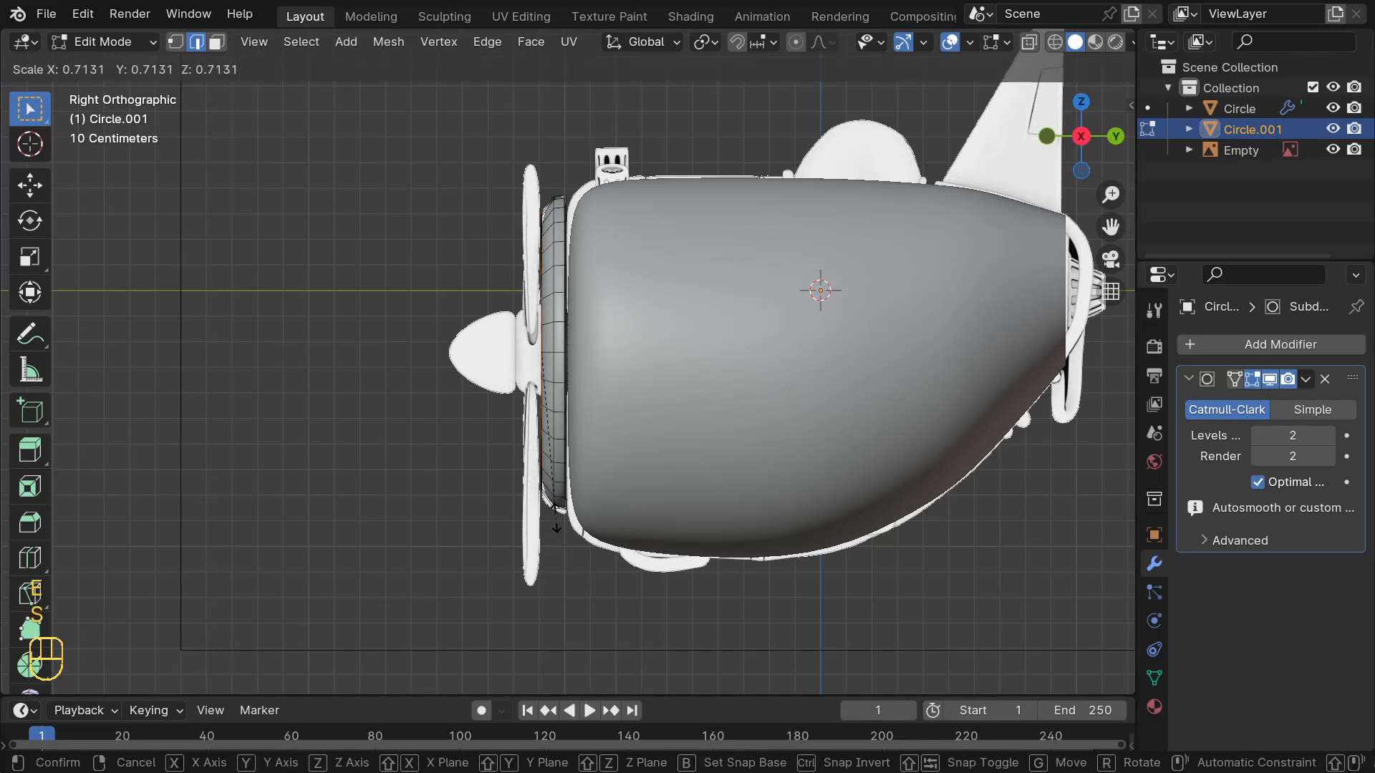
click(545, 435)
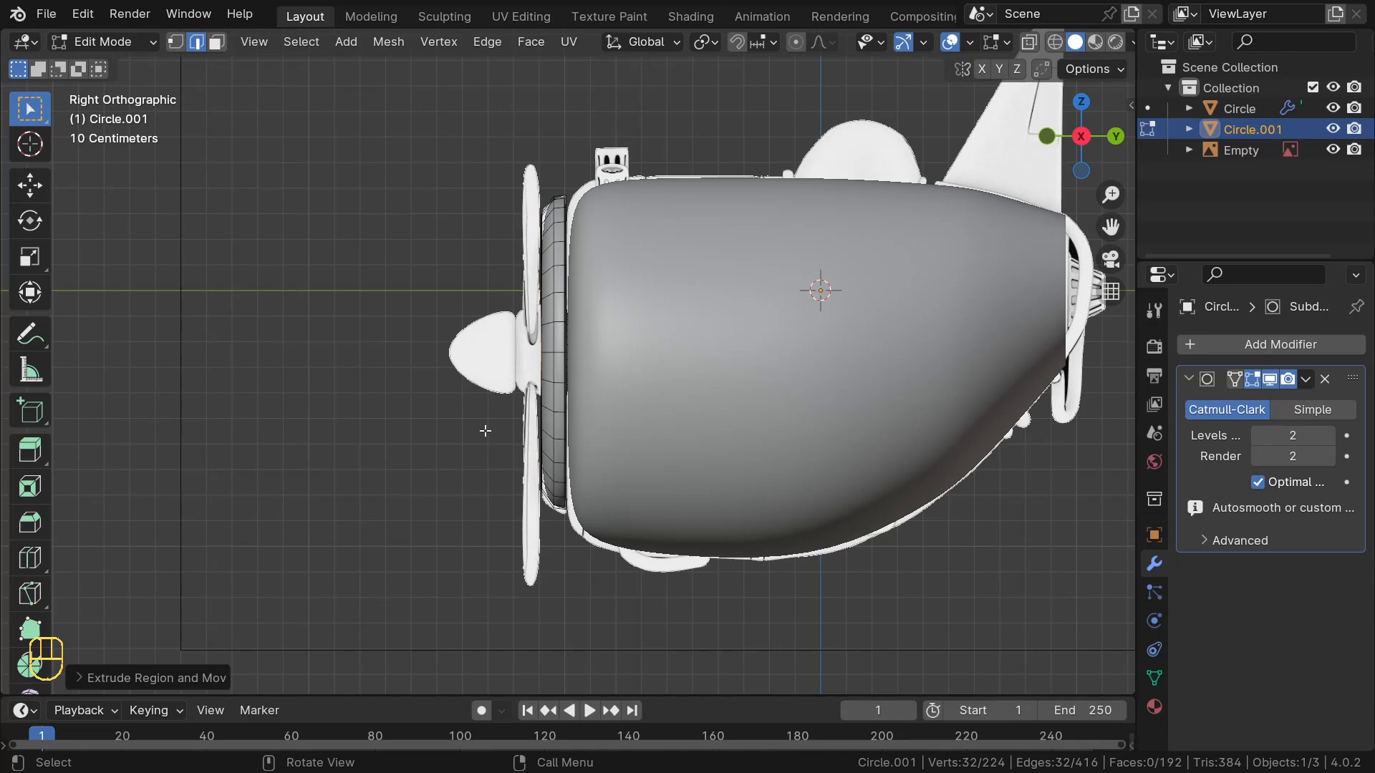
middle_drag(482, 427, 451, 434)
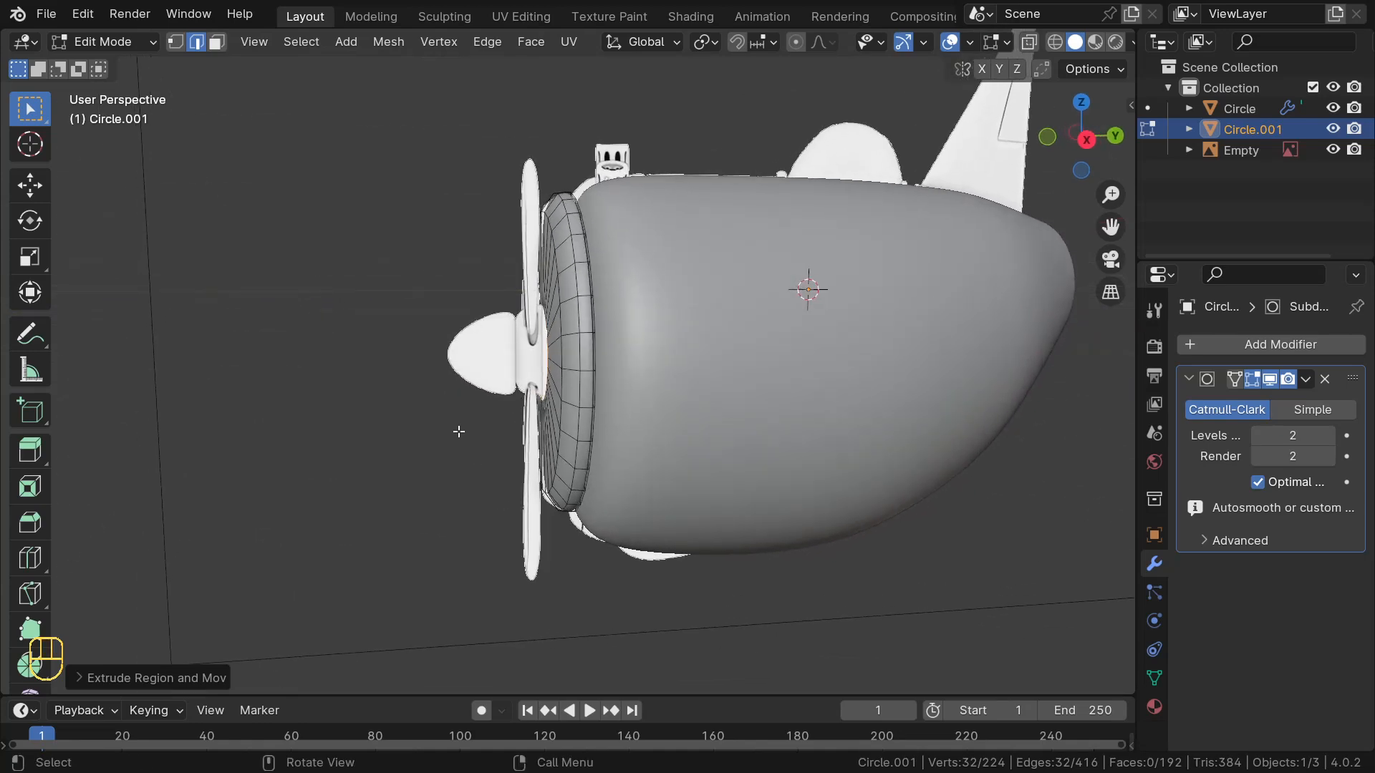
With X-ray on in right view, extrude the plate's inner loop a few millimetres forward along Y to form a thin lip
key(KP_3)
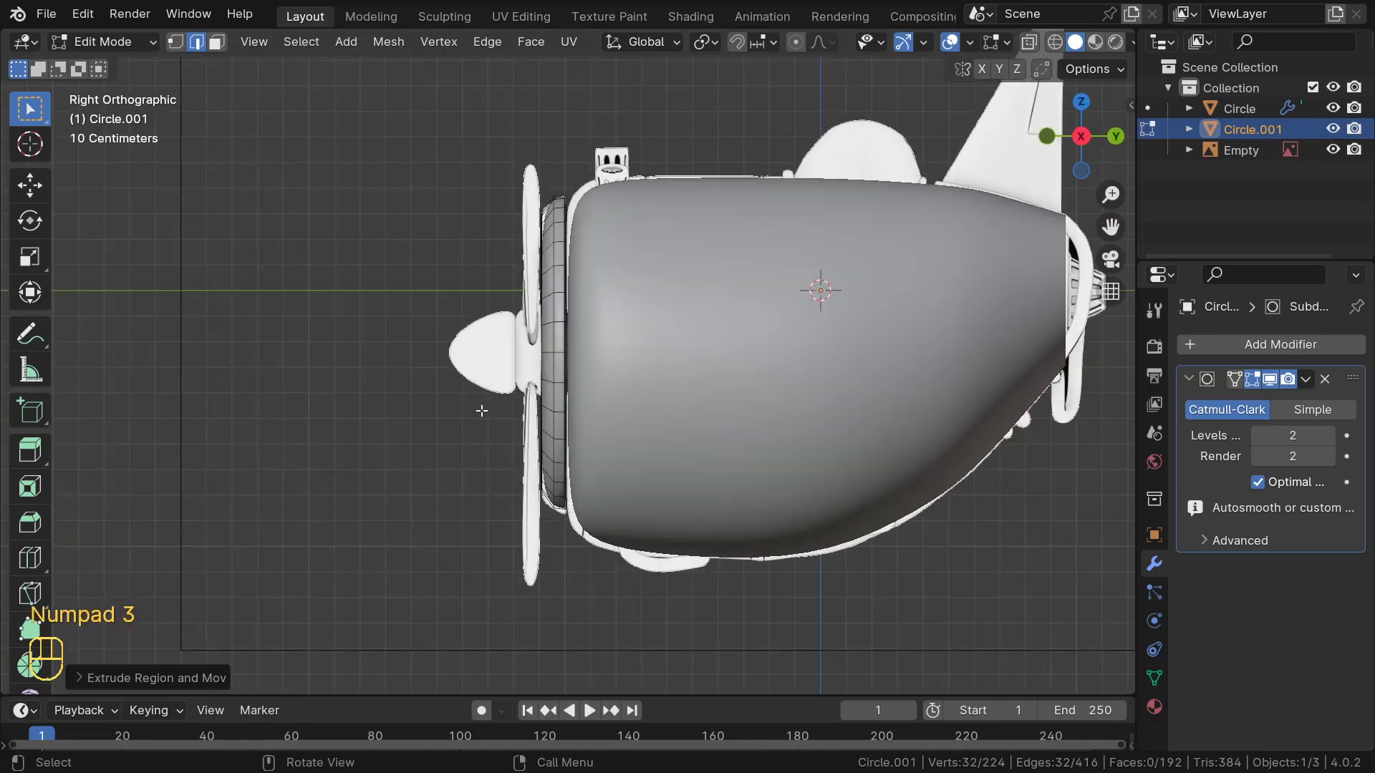
key(alt+z)
scroll(507, 335, up, 5)
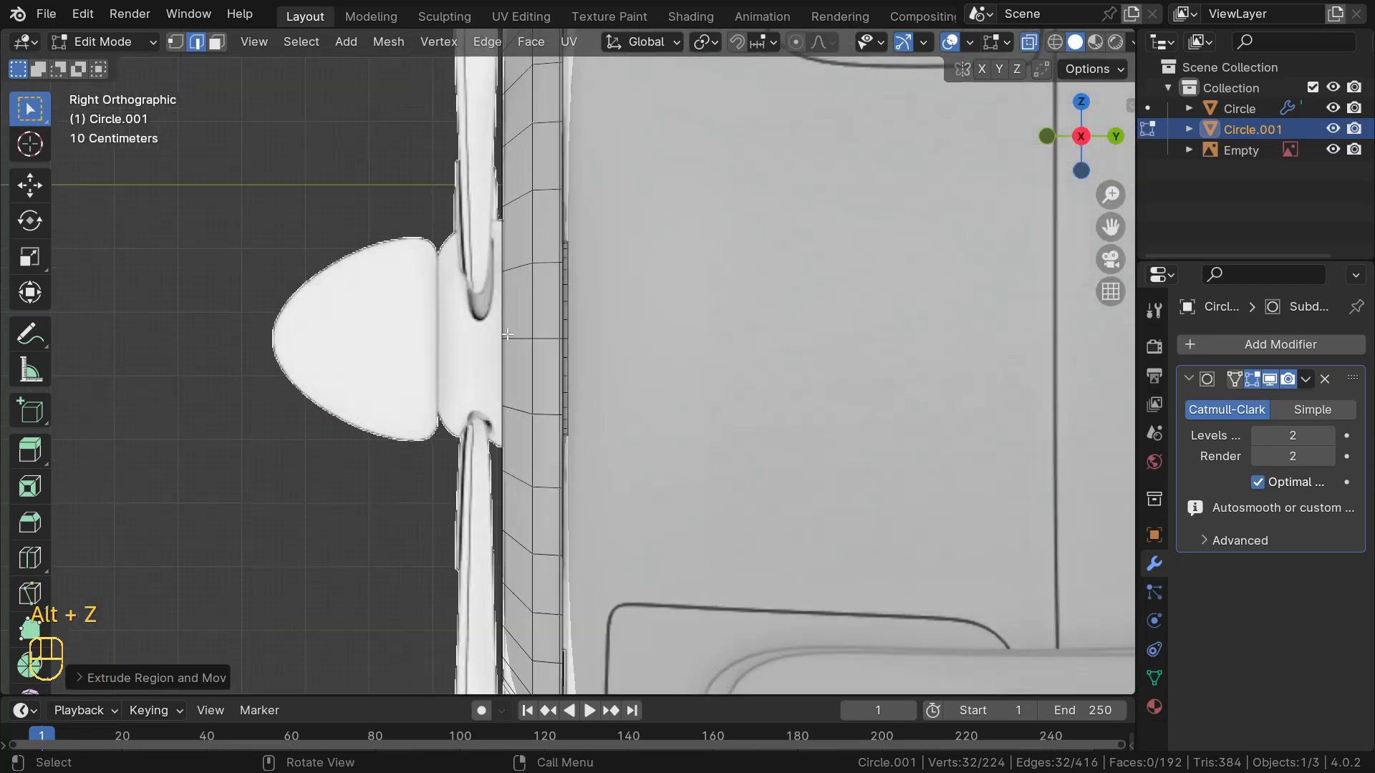
middle_drag(507, 335, 560, 355)
key(KP_3)
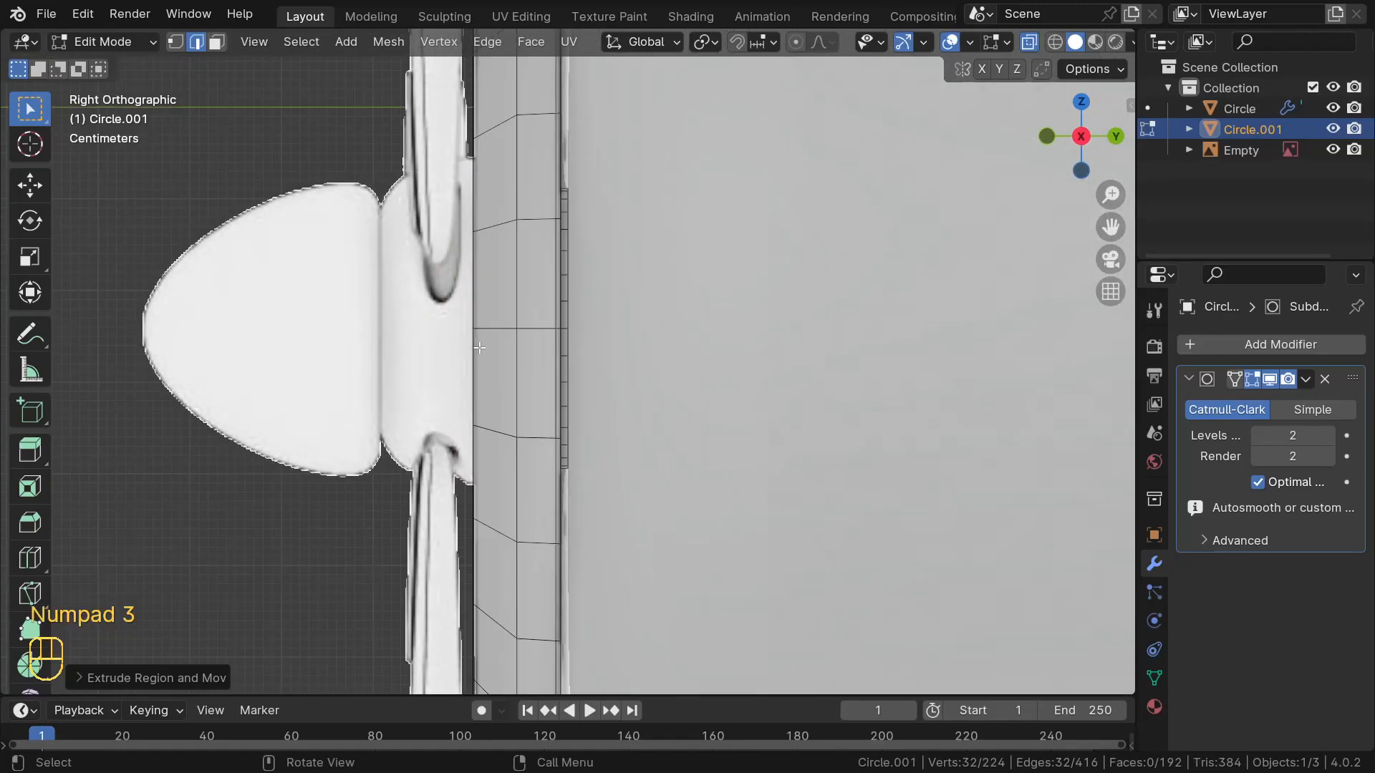
key(e)
key(y)
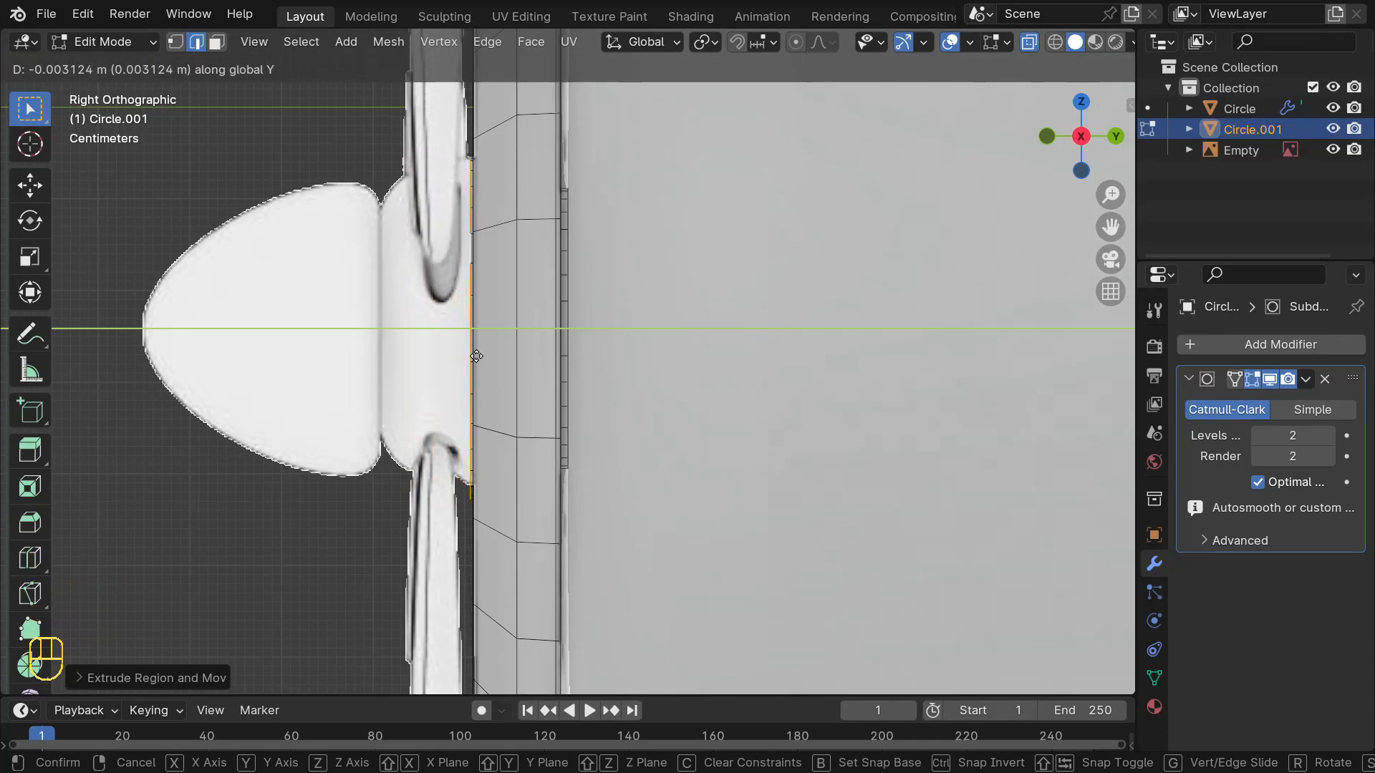
click(474, 358)
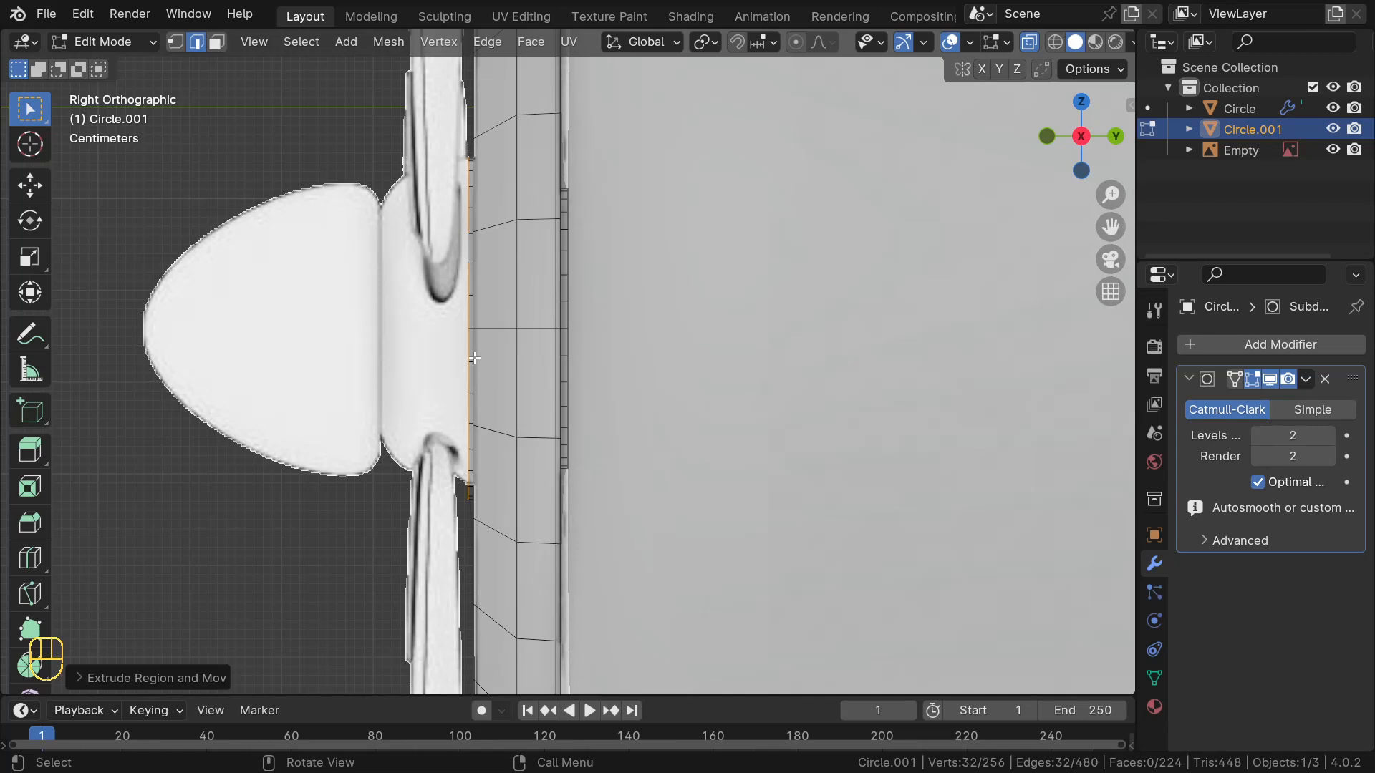
Extrude the lip forward along Y to the groove behind the spinner and scale the loop down to match the hub's narrow end
key(e)
key(y)
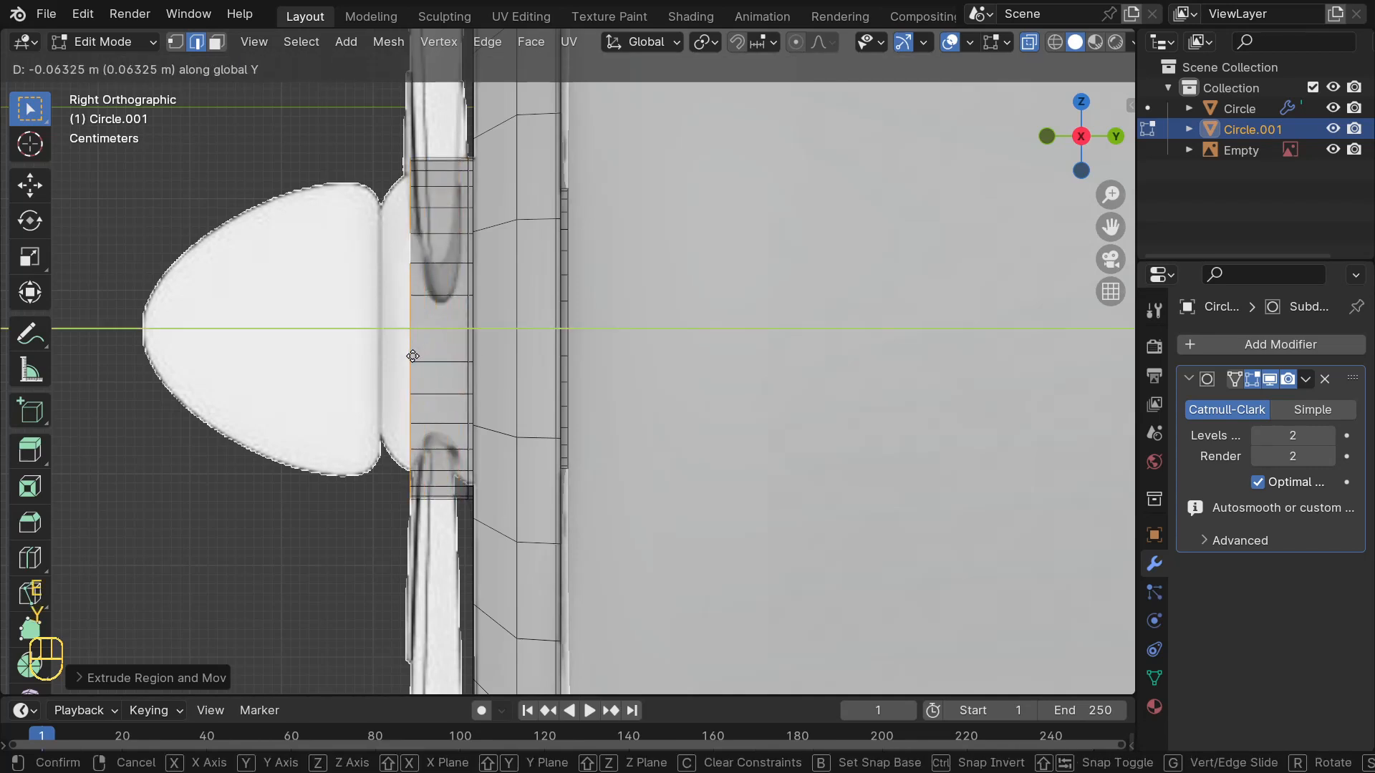
click(403, 430)
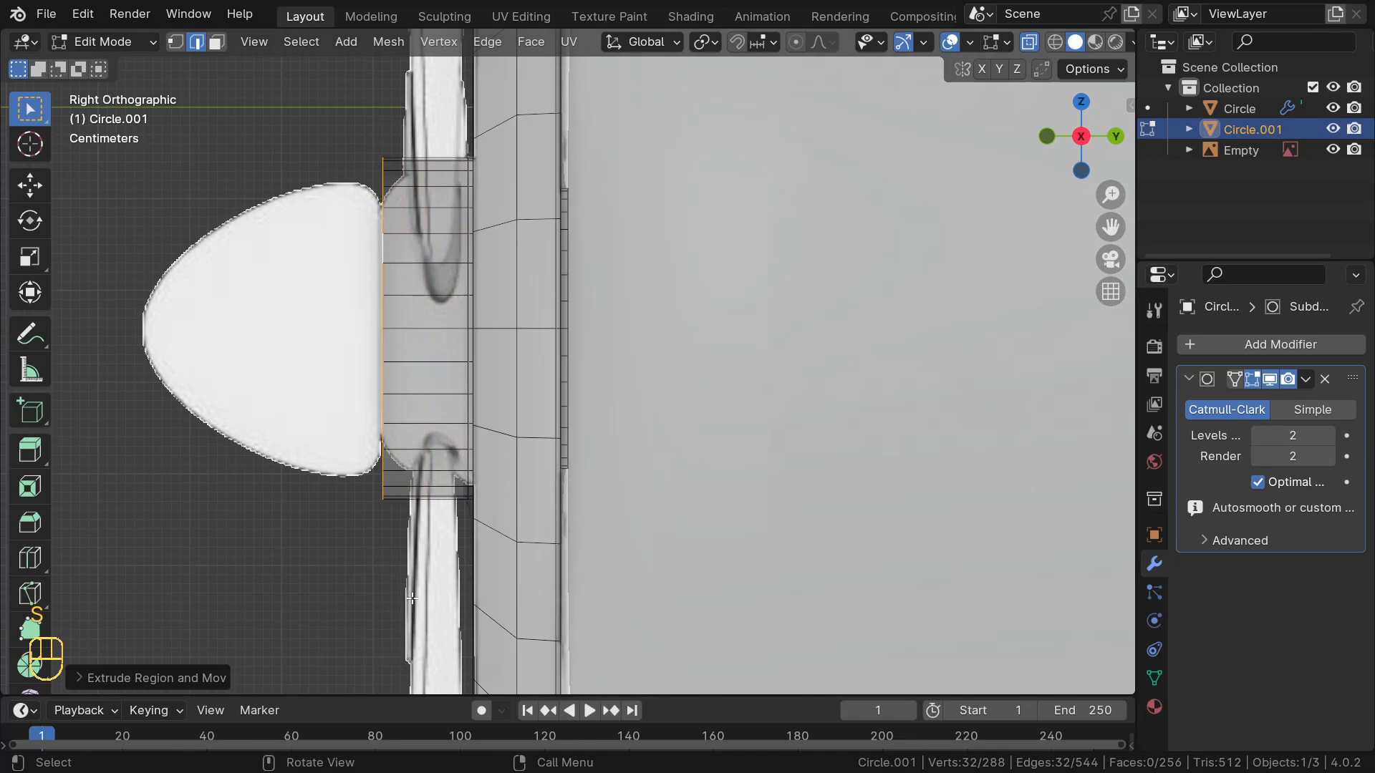
key(s)
click(409, 505)
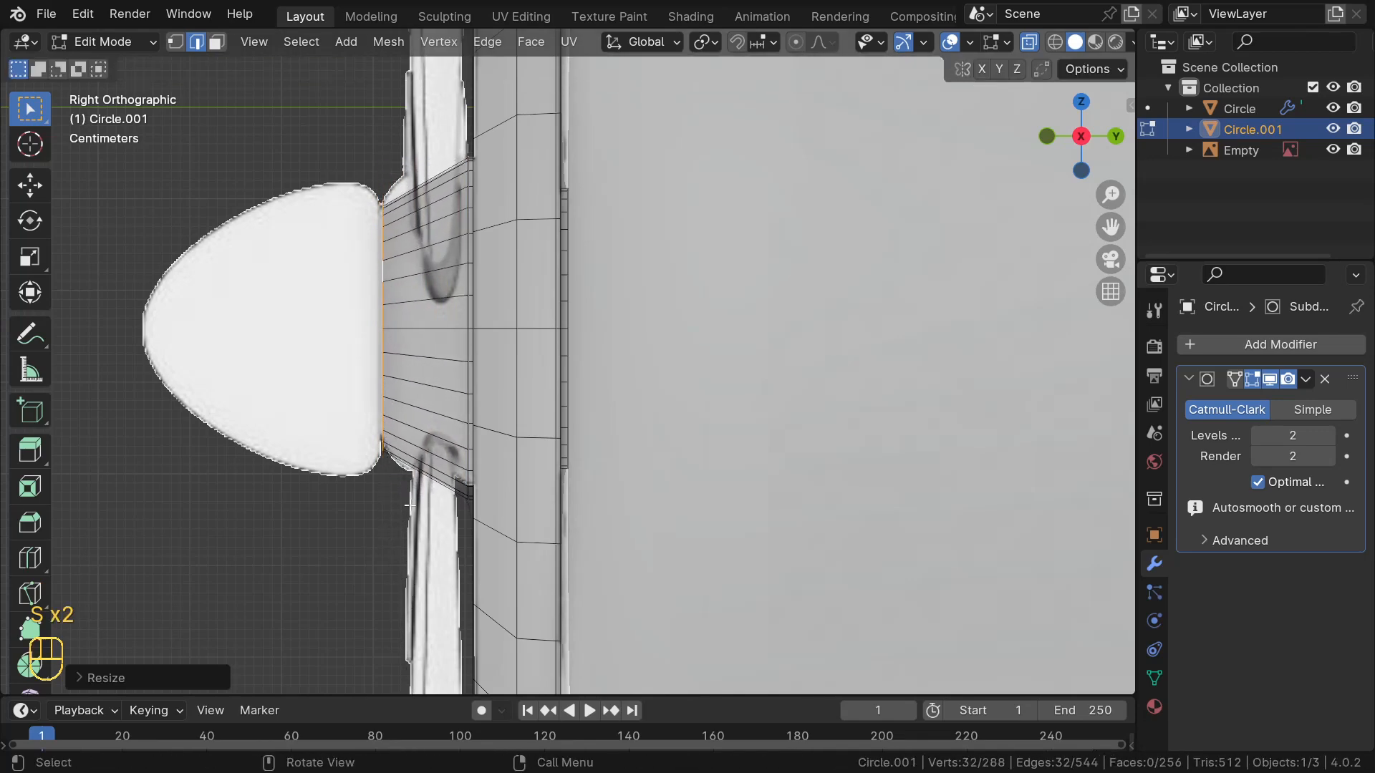
Add a loop cut around the middle of the tapered hub and scale it up to about 1.07
key(ctrl+r)
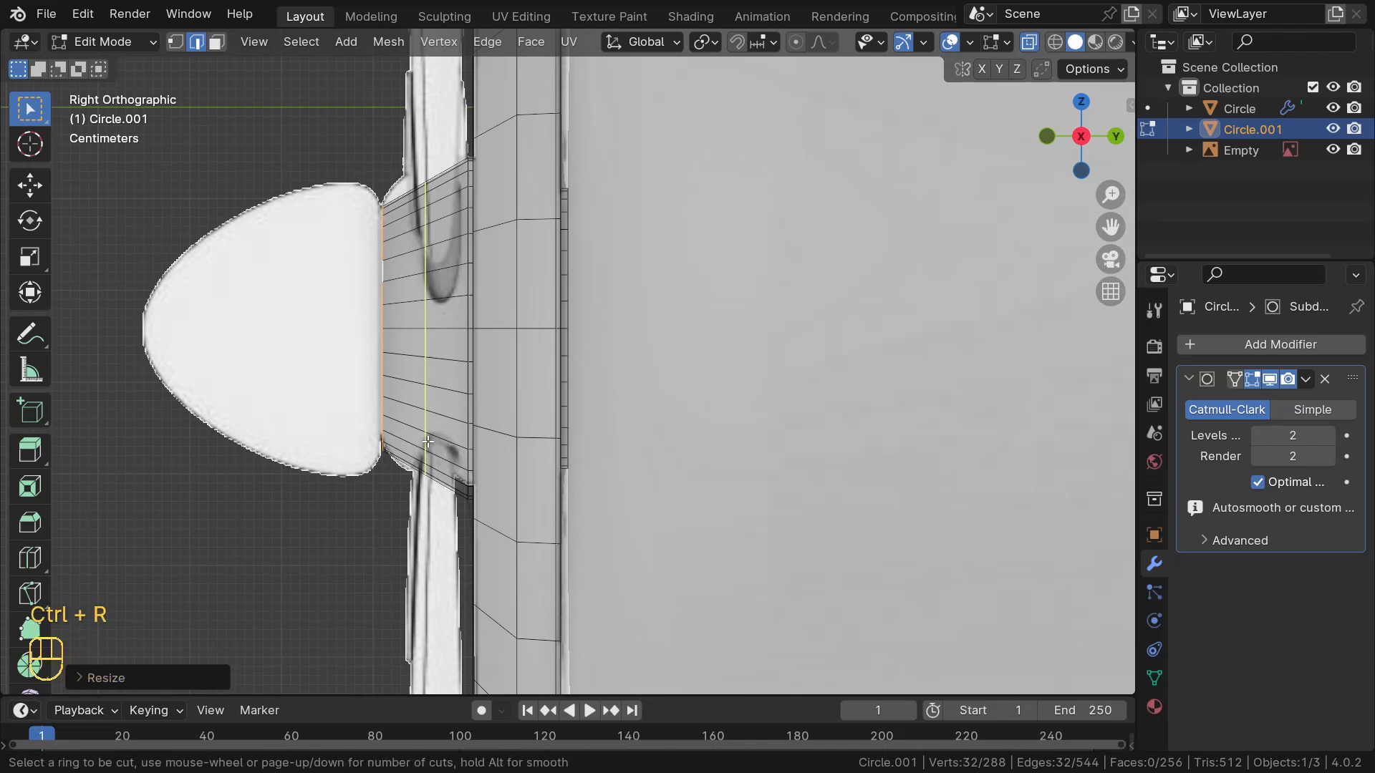
click(428, 442)
click(434, 473)
key(s)
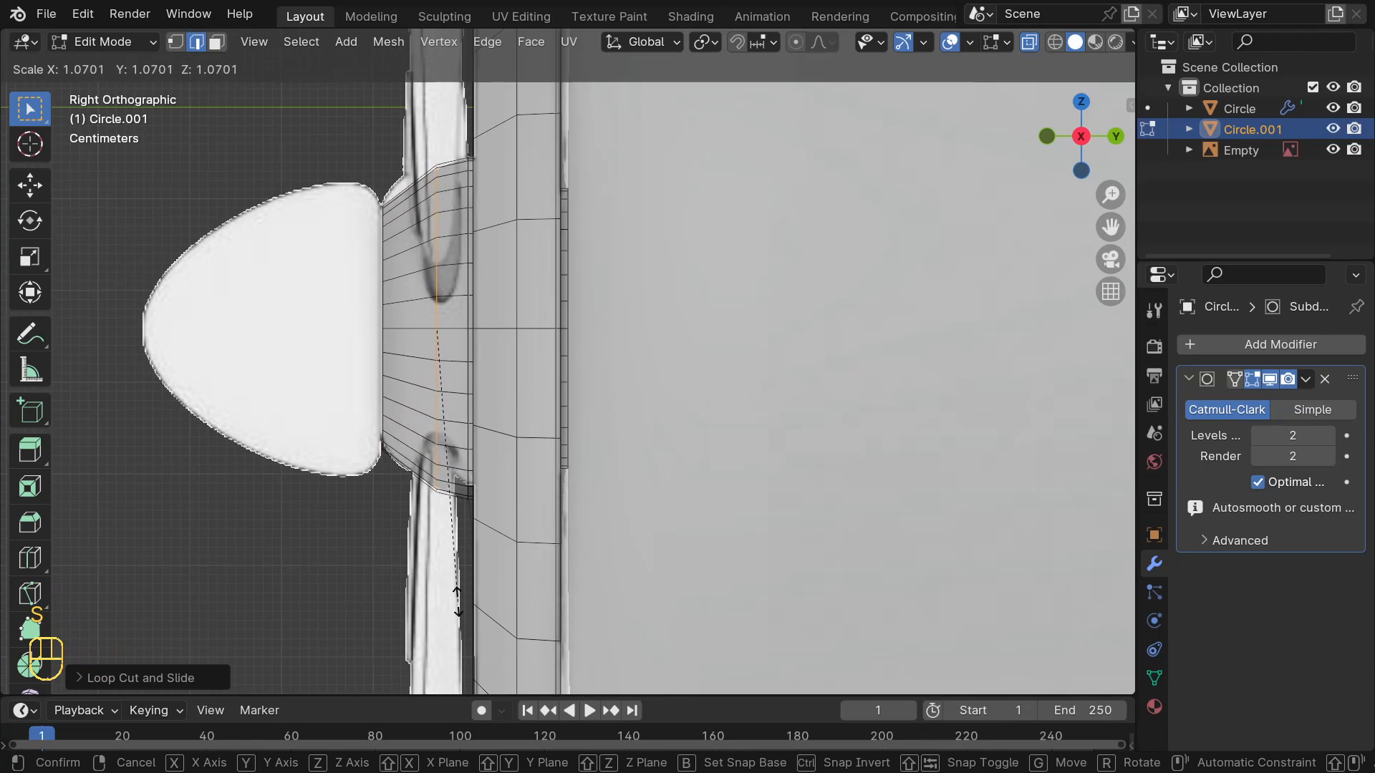
click(449, 599)
Add a second loop cut in the hub's forward half and scale it up to about 1.05 to round the profile
key(ctrl+r)
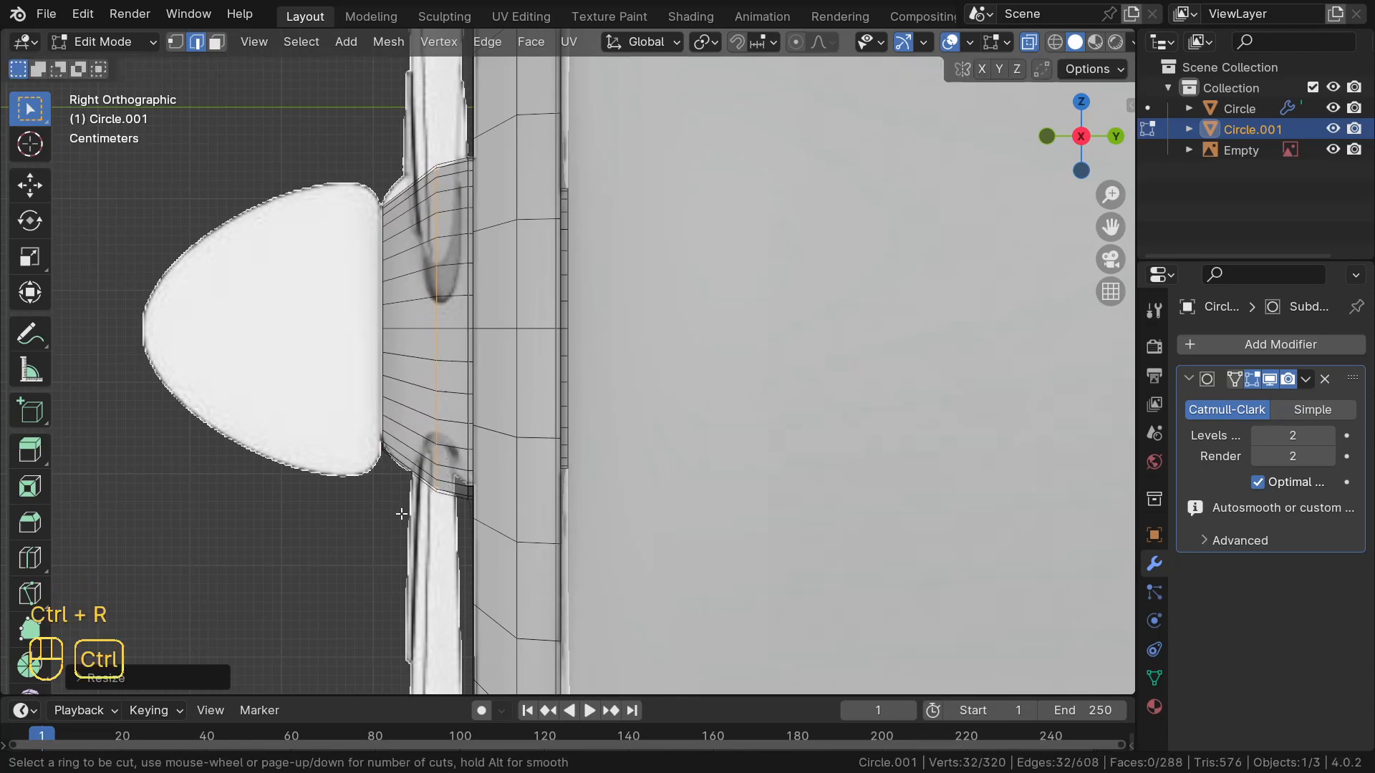
click(411, 452)
click(415, 456)
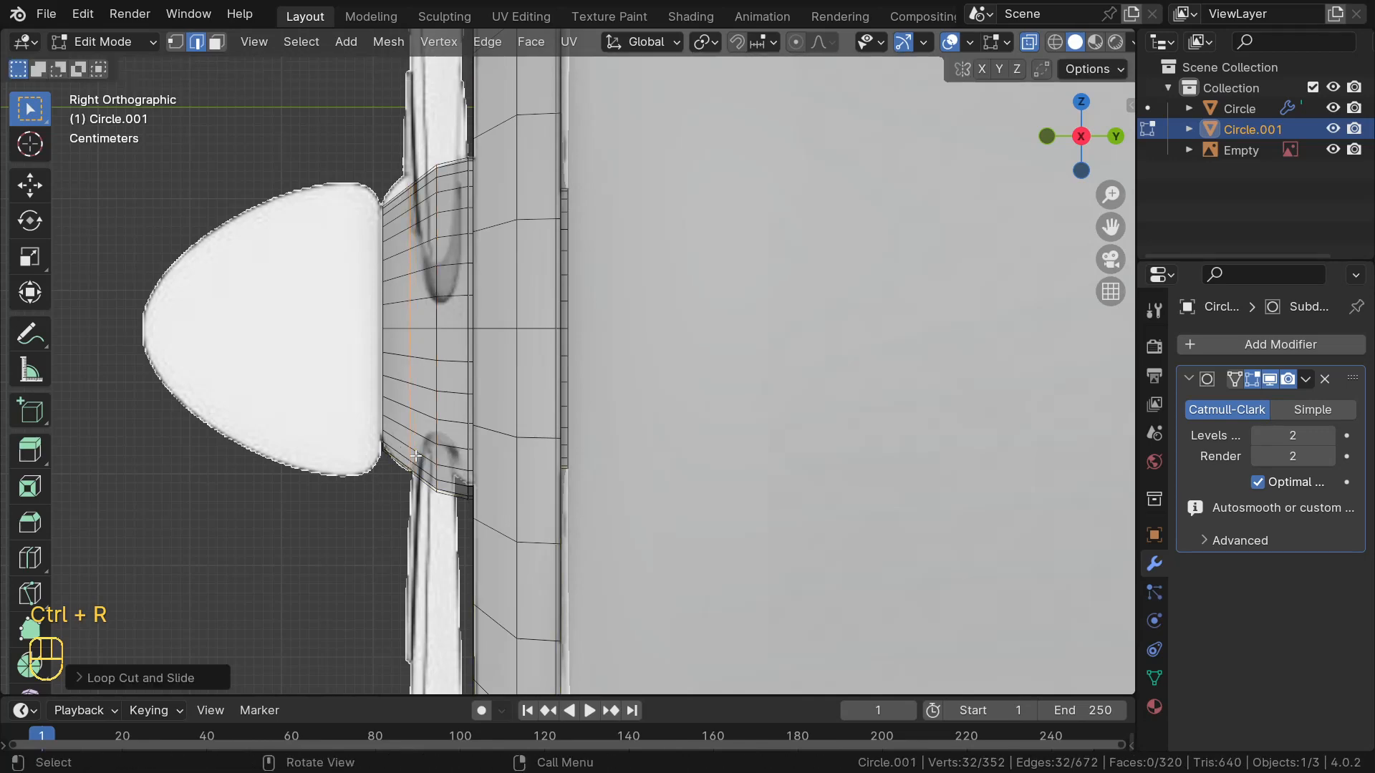
key(s)
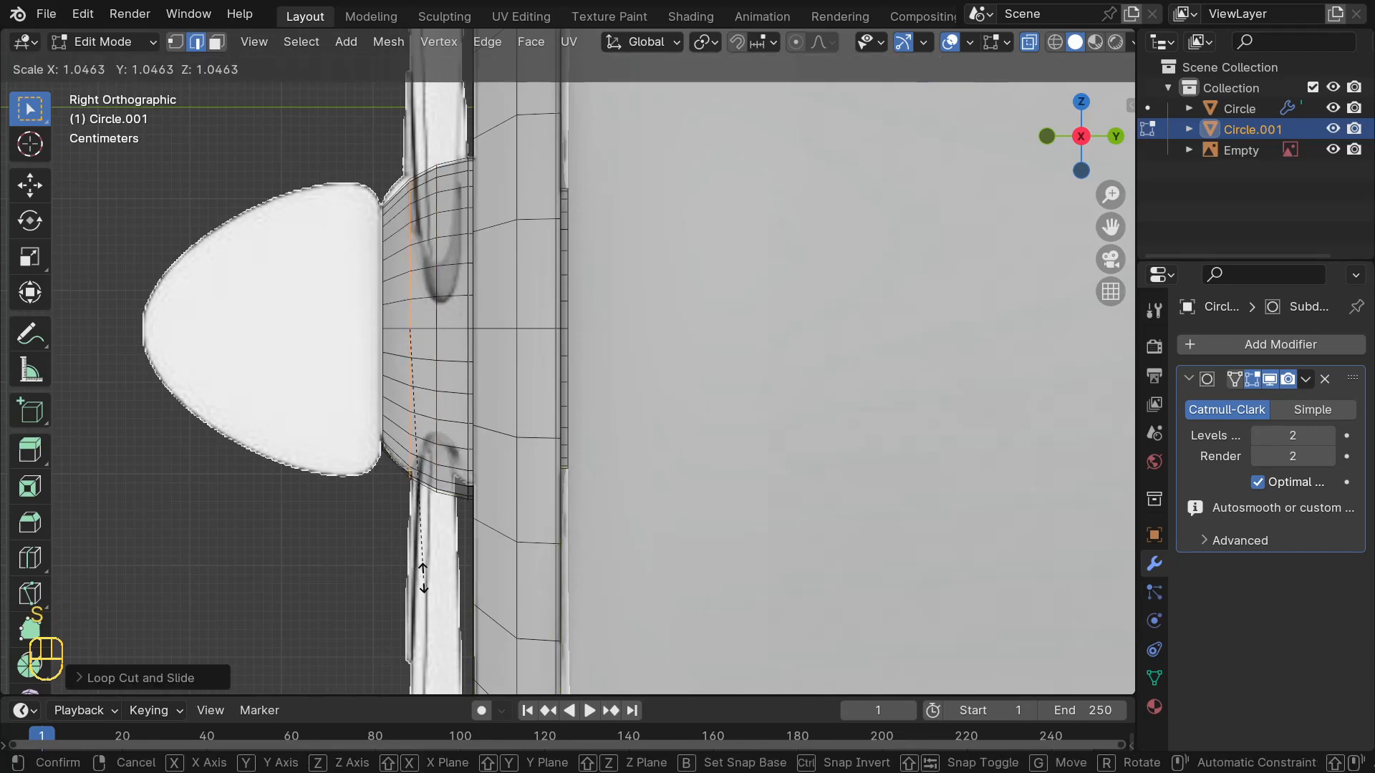
click(422, 576)
Extrude the hub's front edge loop slightly forward along Y and scale it up to about 1.18 to start the spinner's base
middle_drag(363, 563, 447, 561)
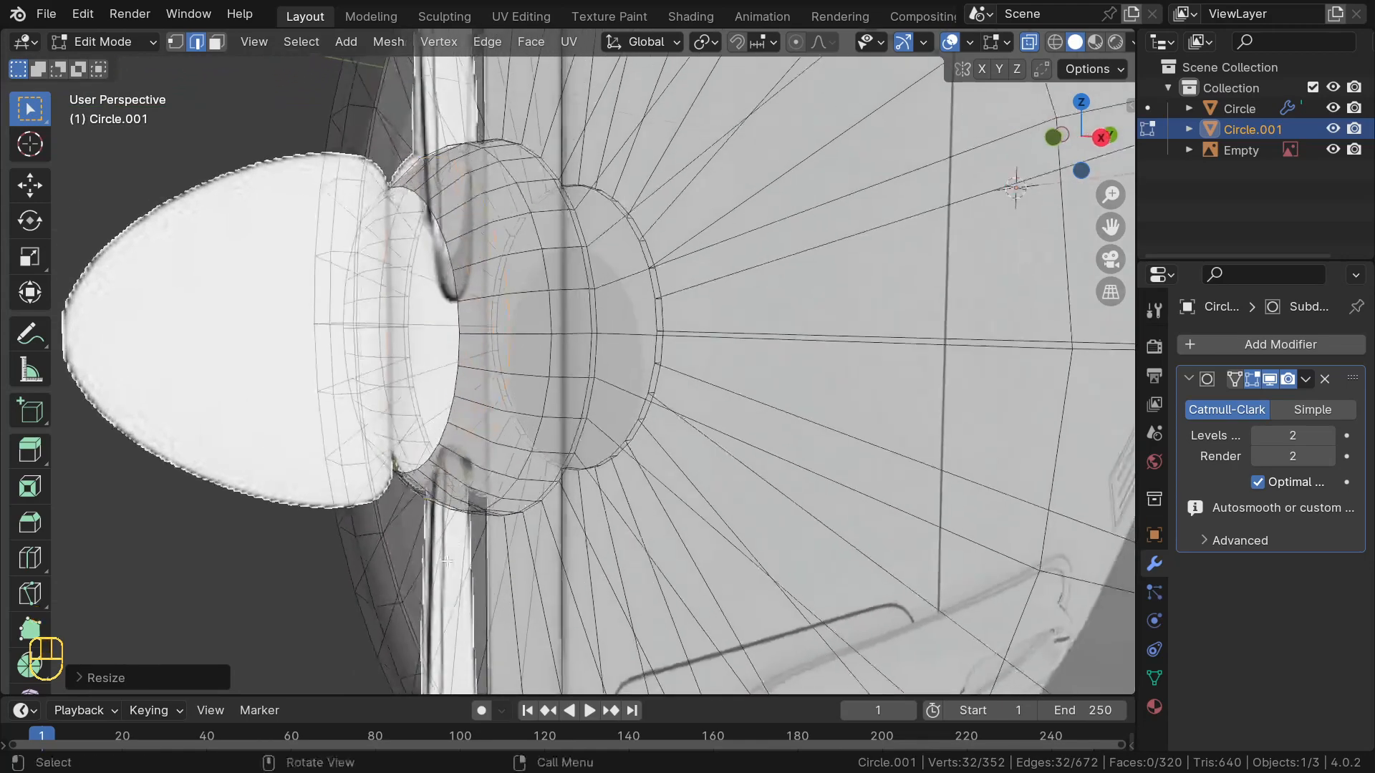
alt+click(460, 357)
middle_drag(458, 357, 394, 379)
key(KP_3)
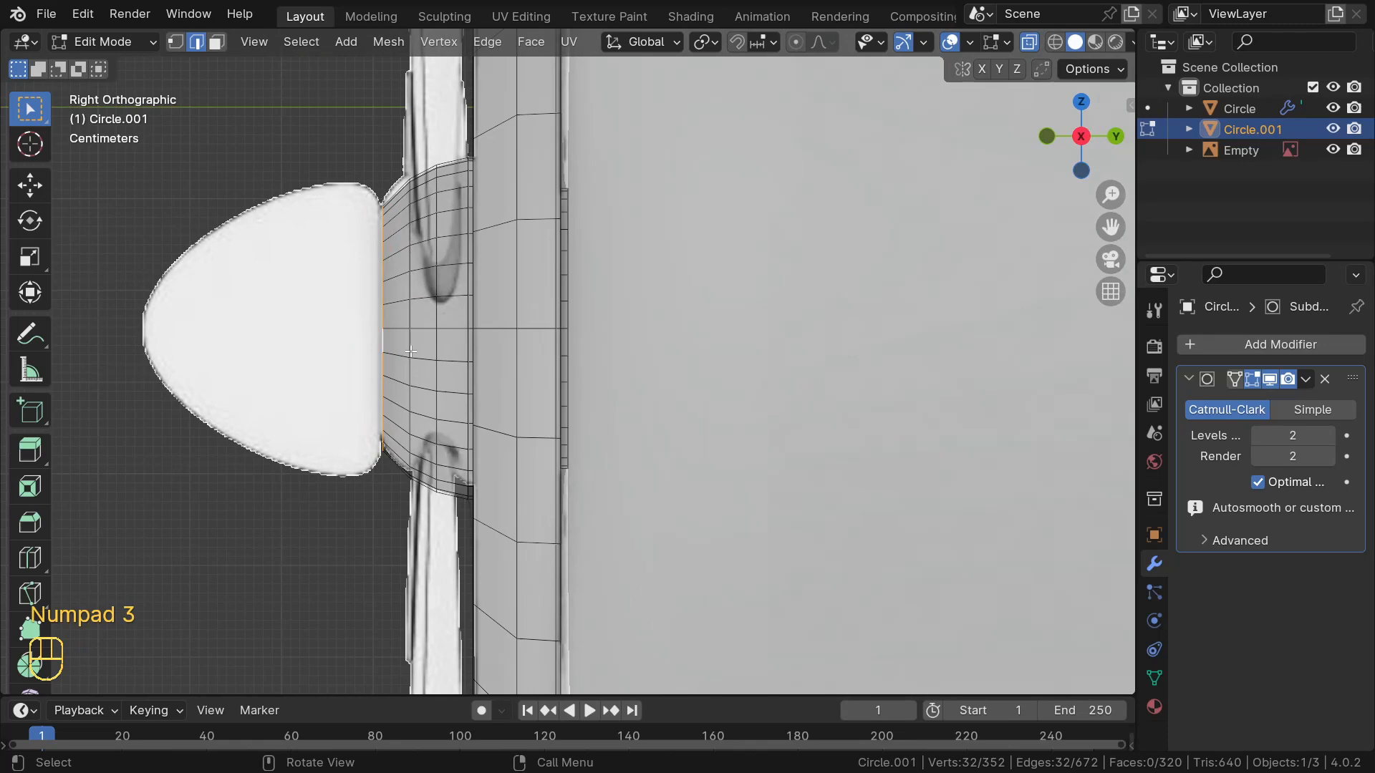
key(g)
key(y)
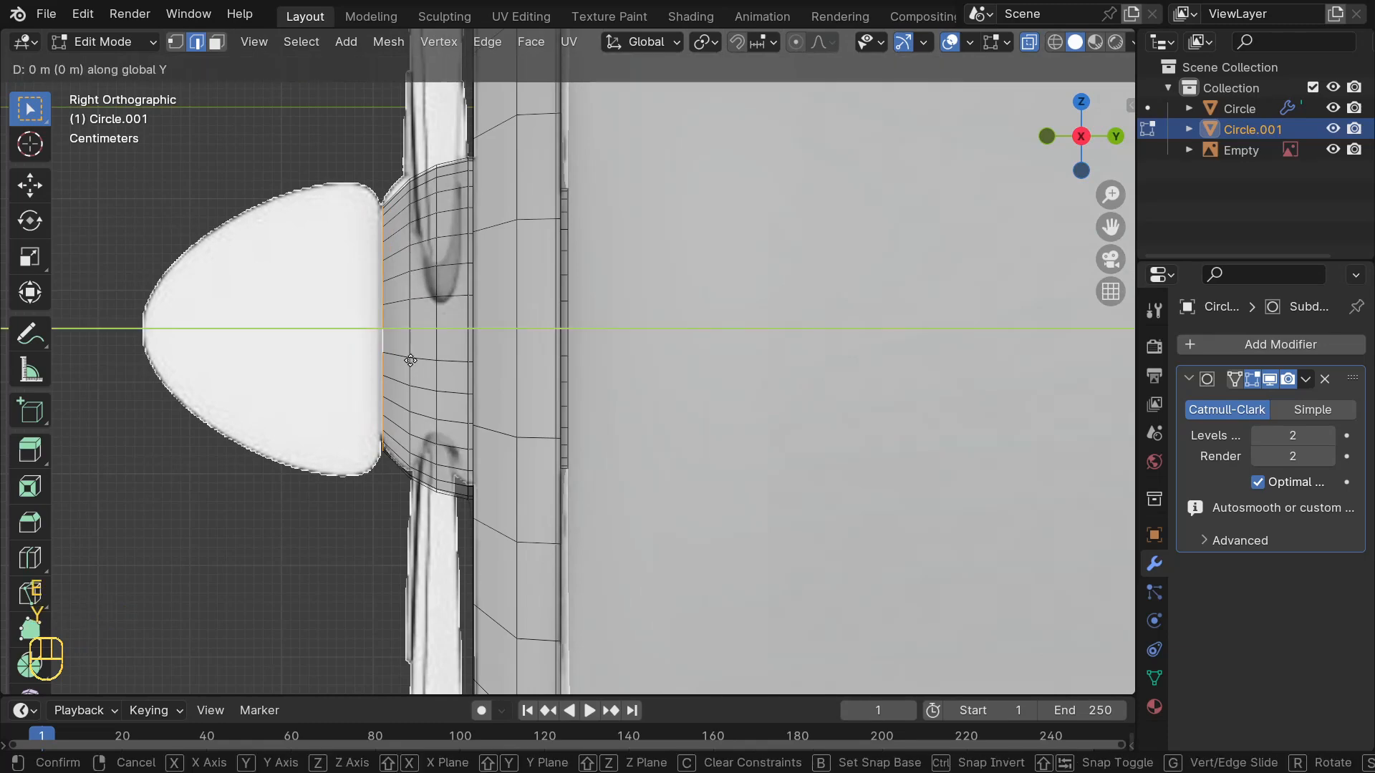
click(398, 366)
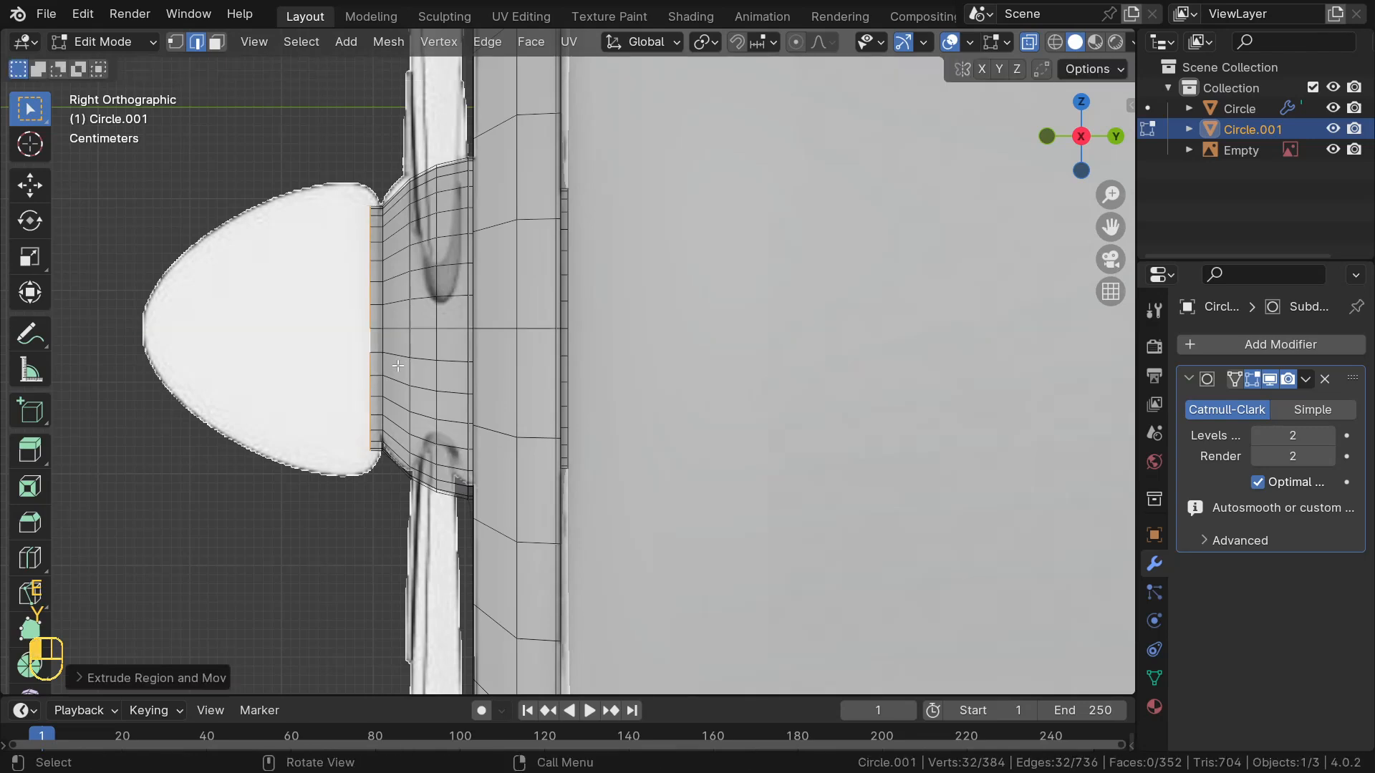
key(s)
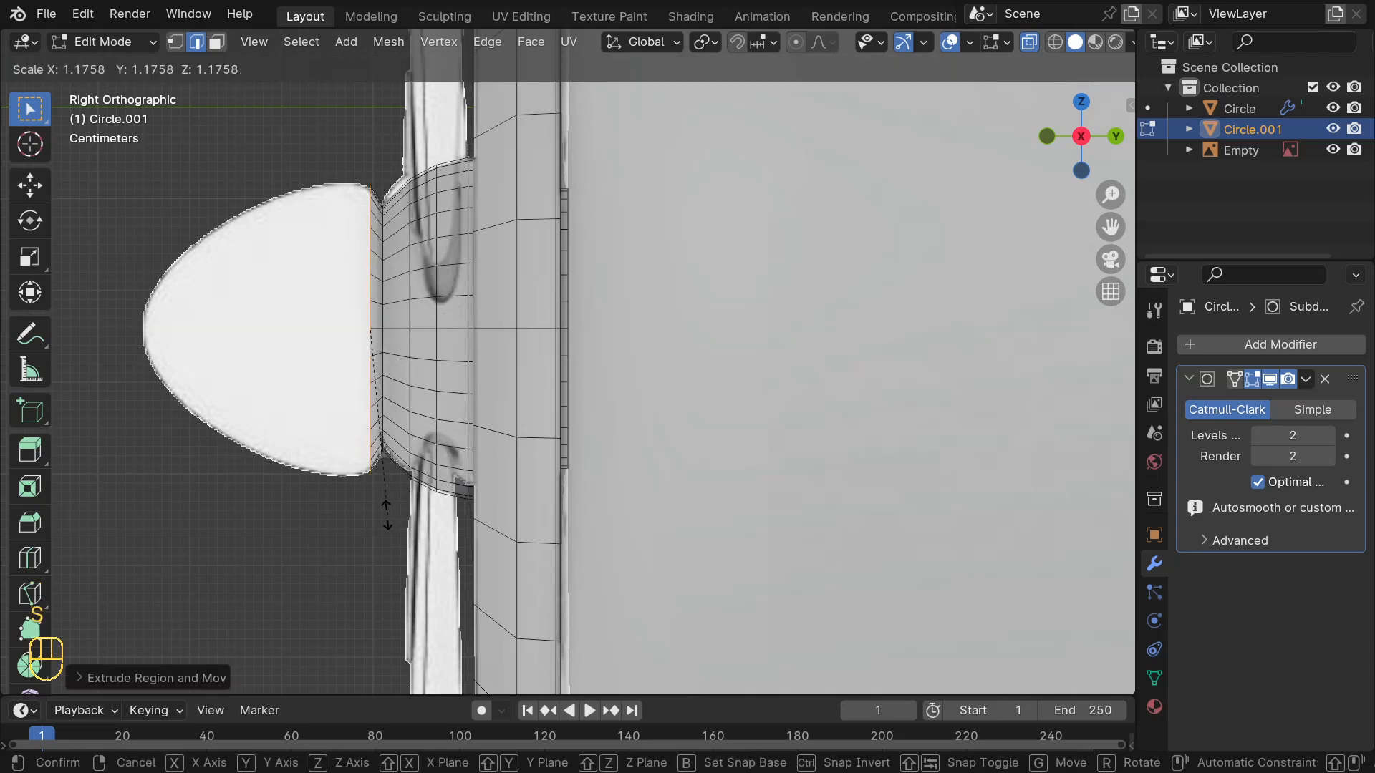
click(377, 406)
key(r)
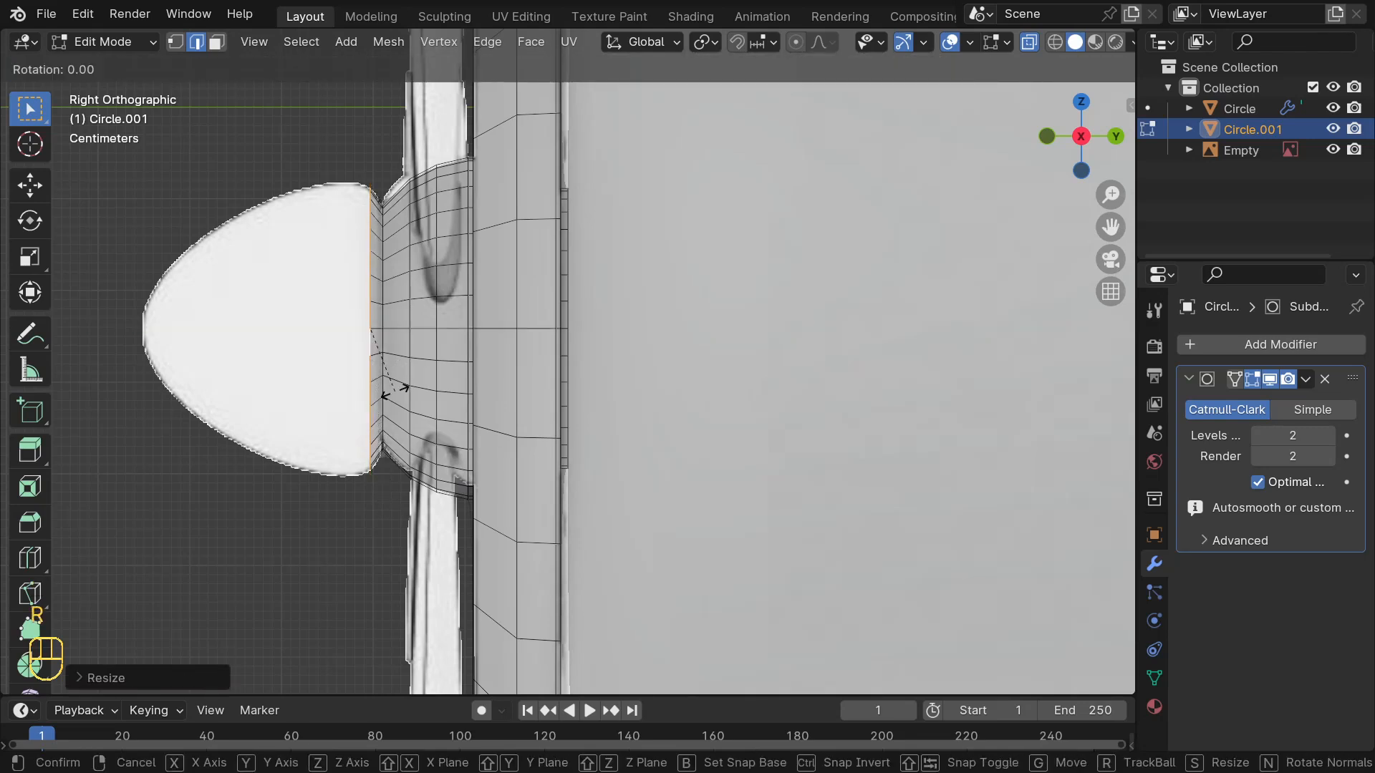
right_click(382, 391)
Extrude the spinner's base loop a short distance forward along Y and scale it up slightly to match its widest outline
key(e)
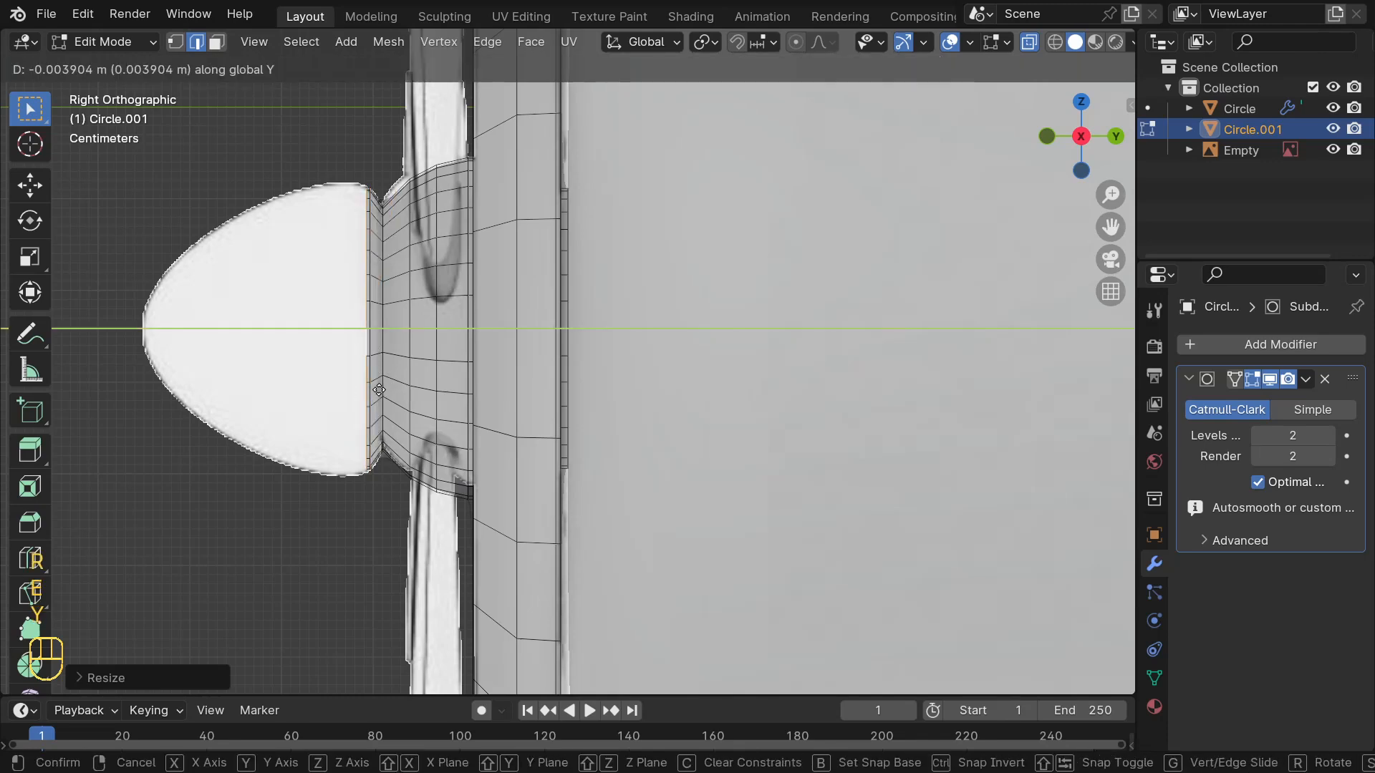
click(357, 389)
key(s)
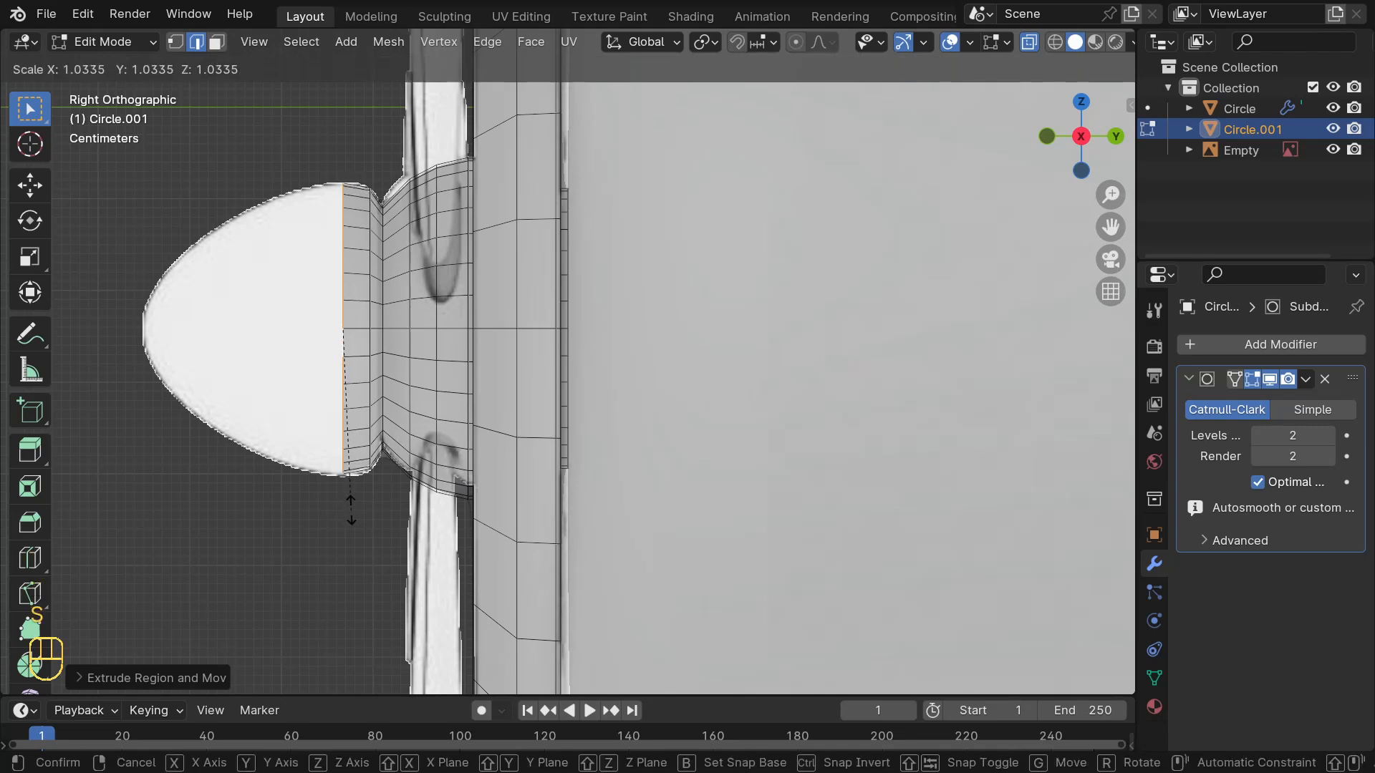
click(358, 458)
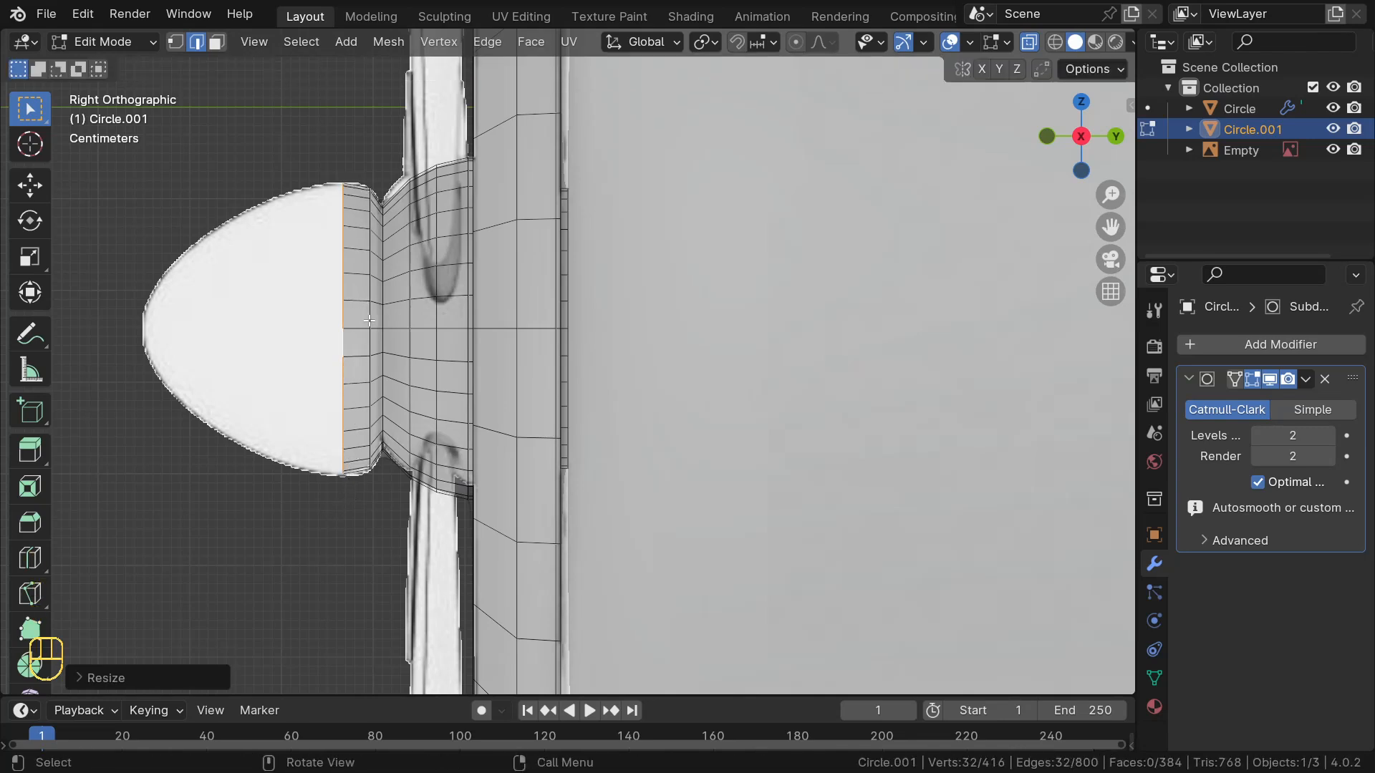
Extrude the spinner's front loop along Y to near the nose tip and scale it to about 0.51 to follow the reference outline
key(e)
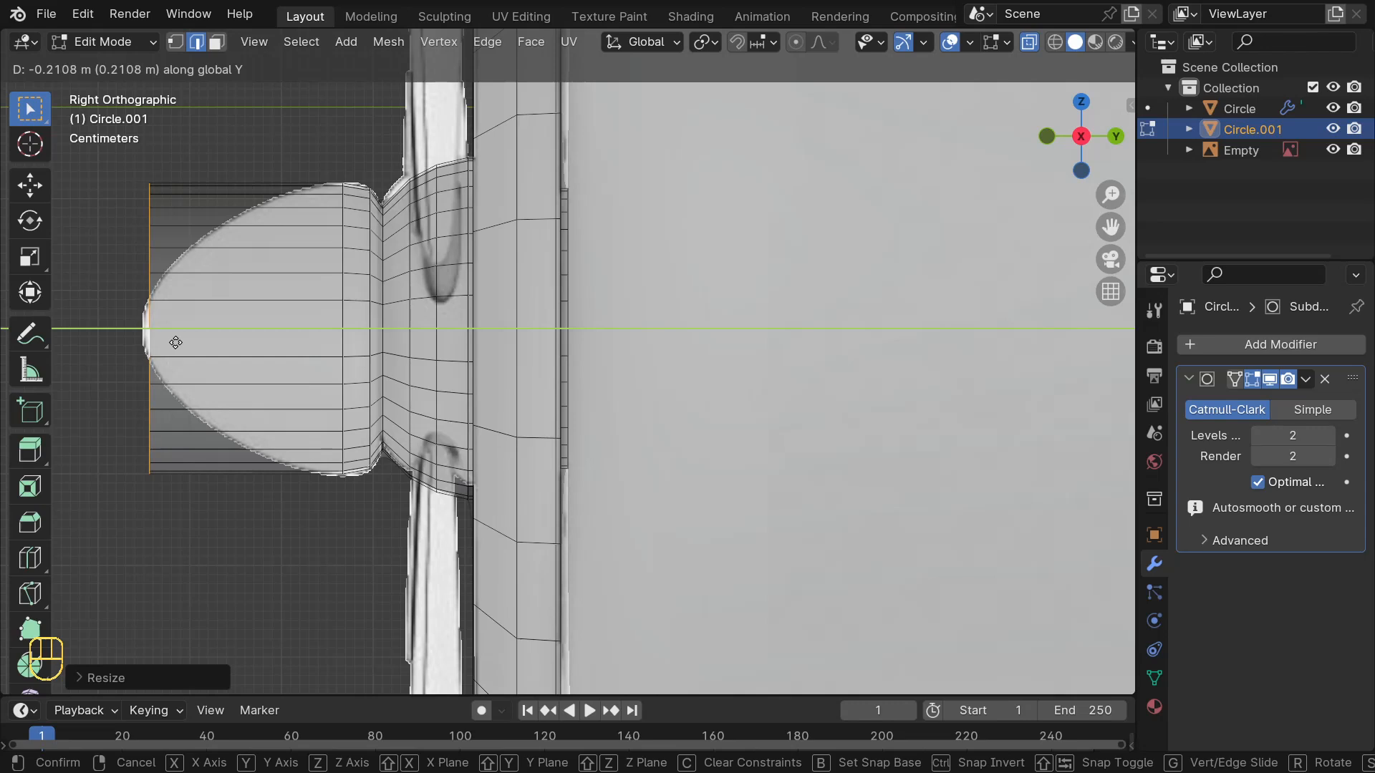
click(207, 356)
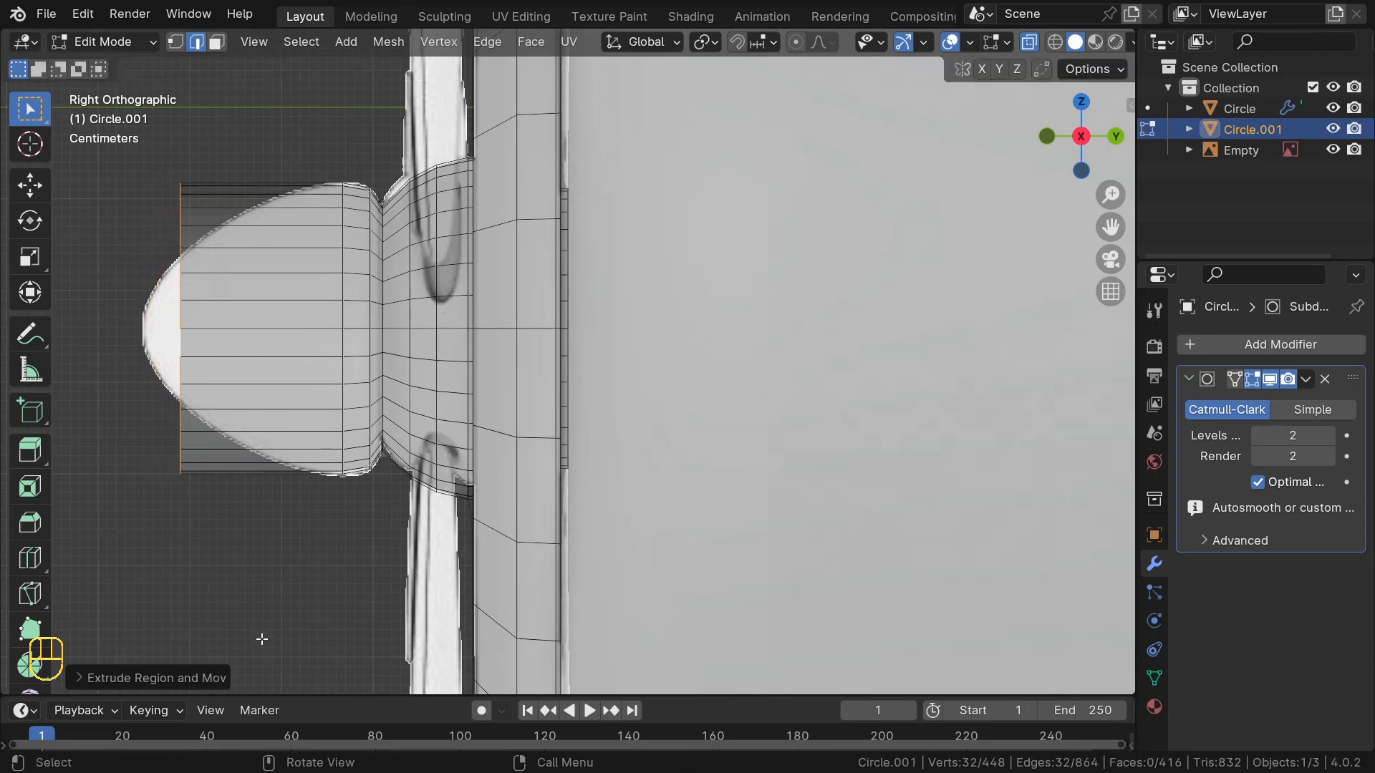
key(s)
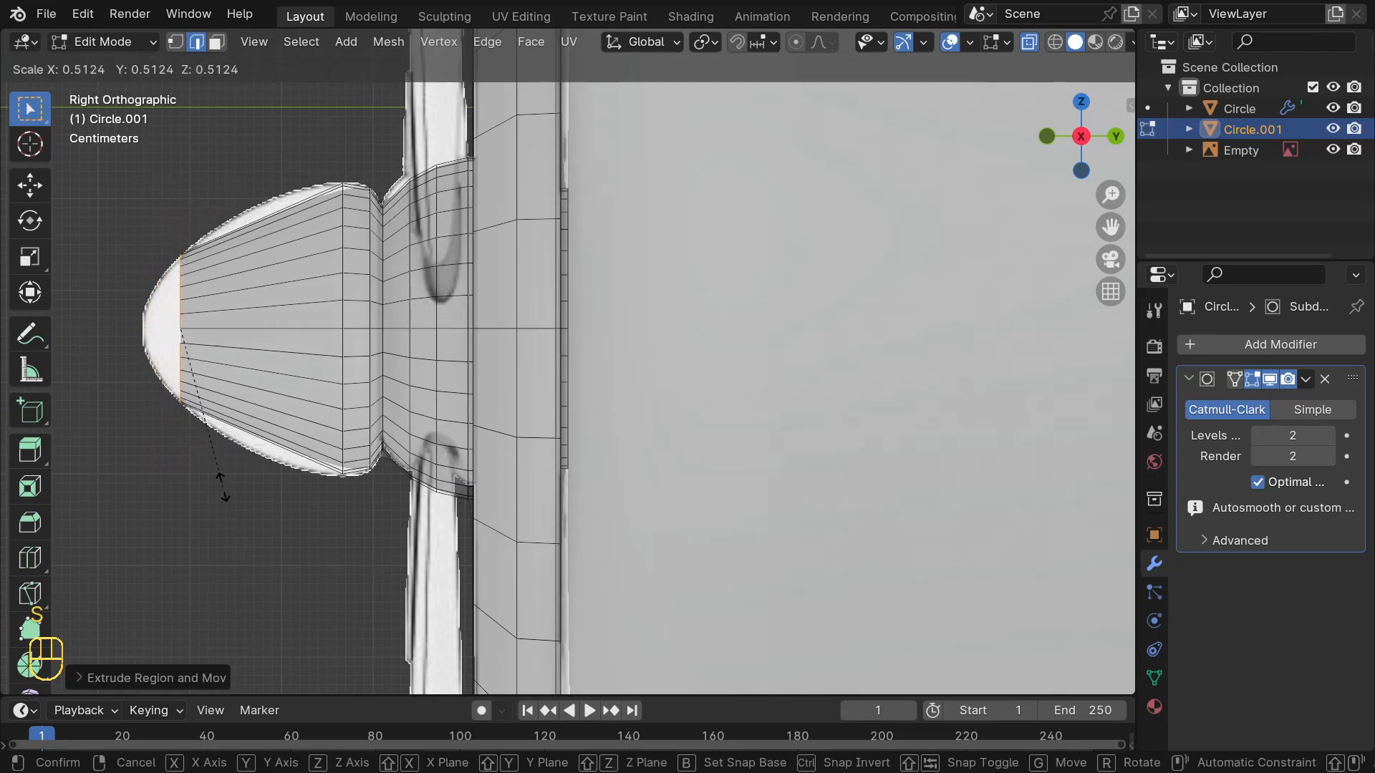
click(223, 487)
Add three evenly spaced loop cuts across the spinner's long front section
key(ctrl+r)
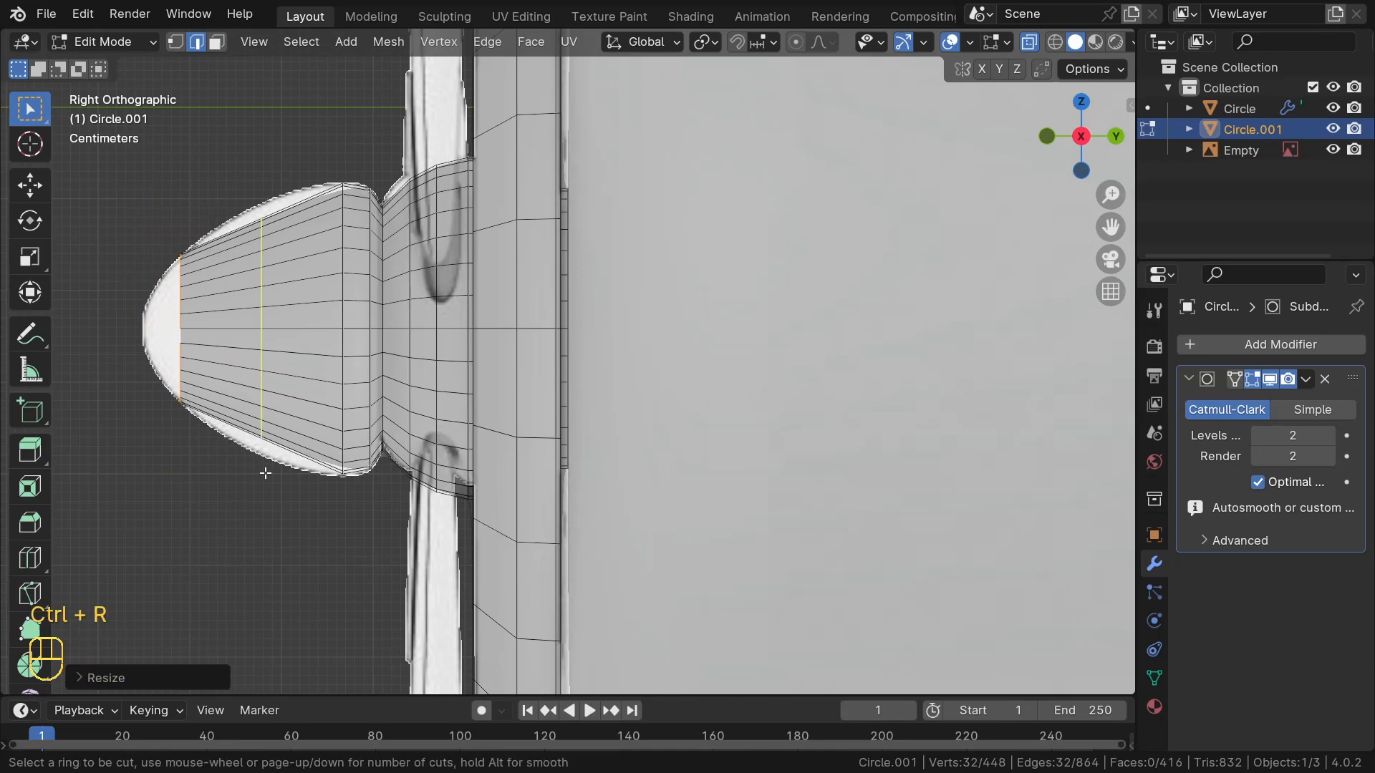
scroll(265, 474, up, 2)
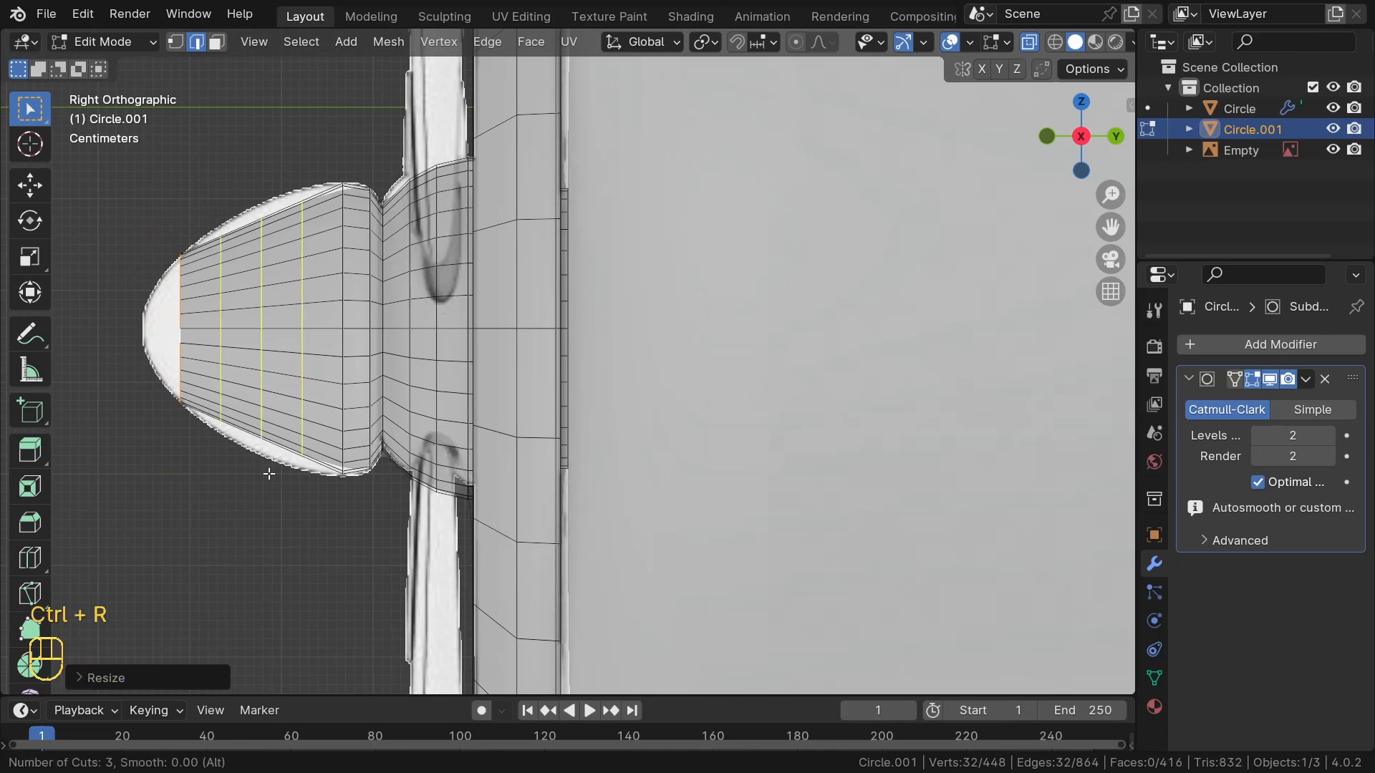
click(269, 474)
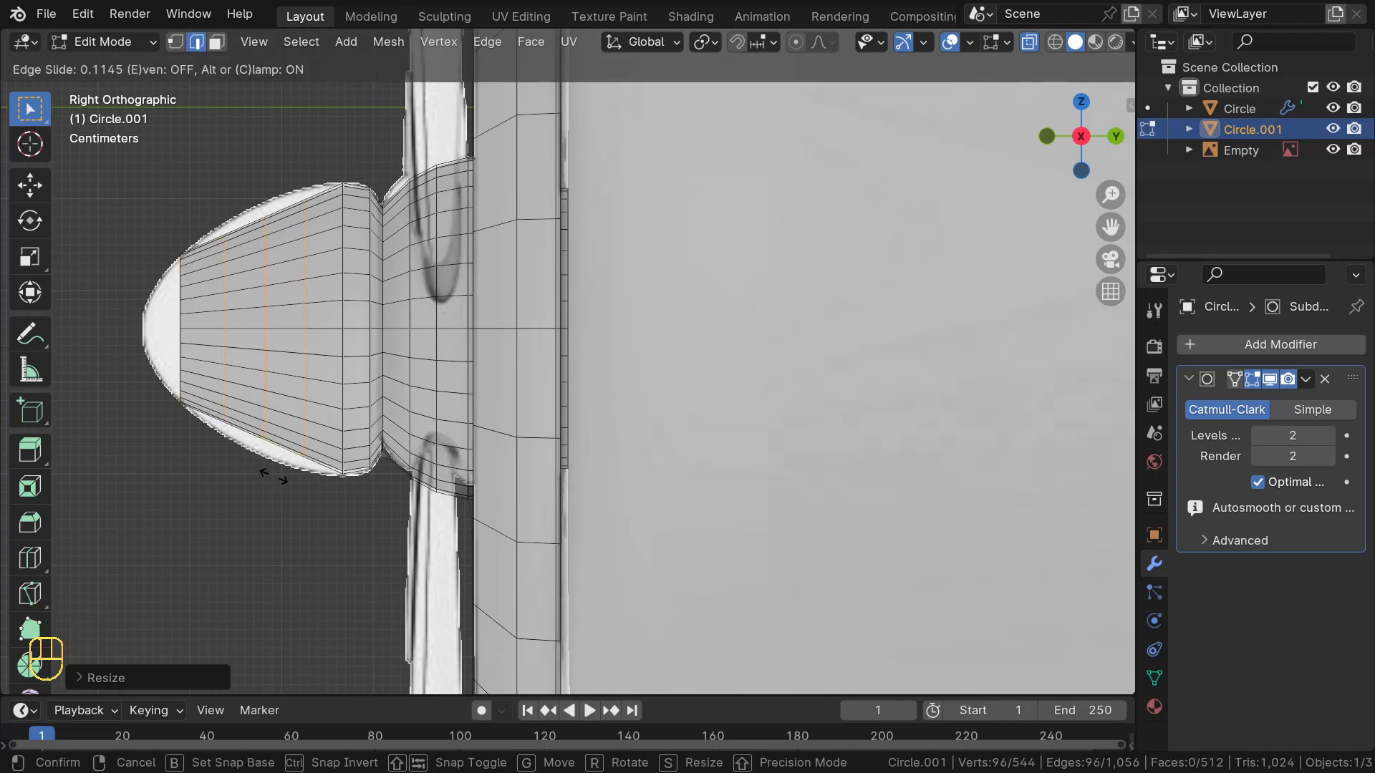
click(269, 476)
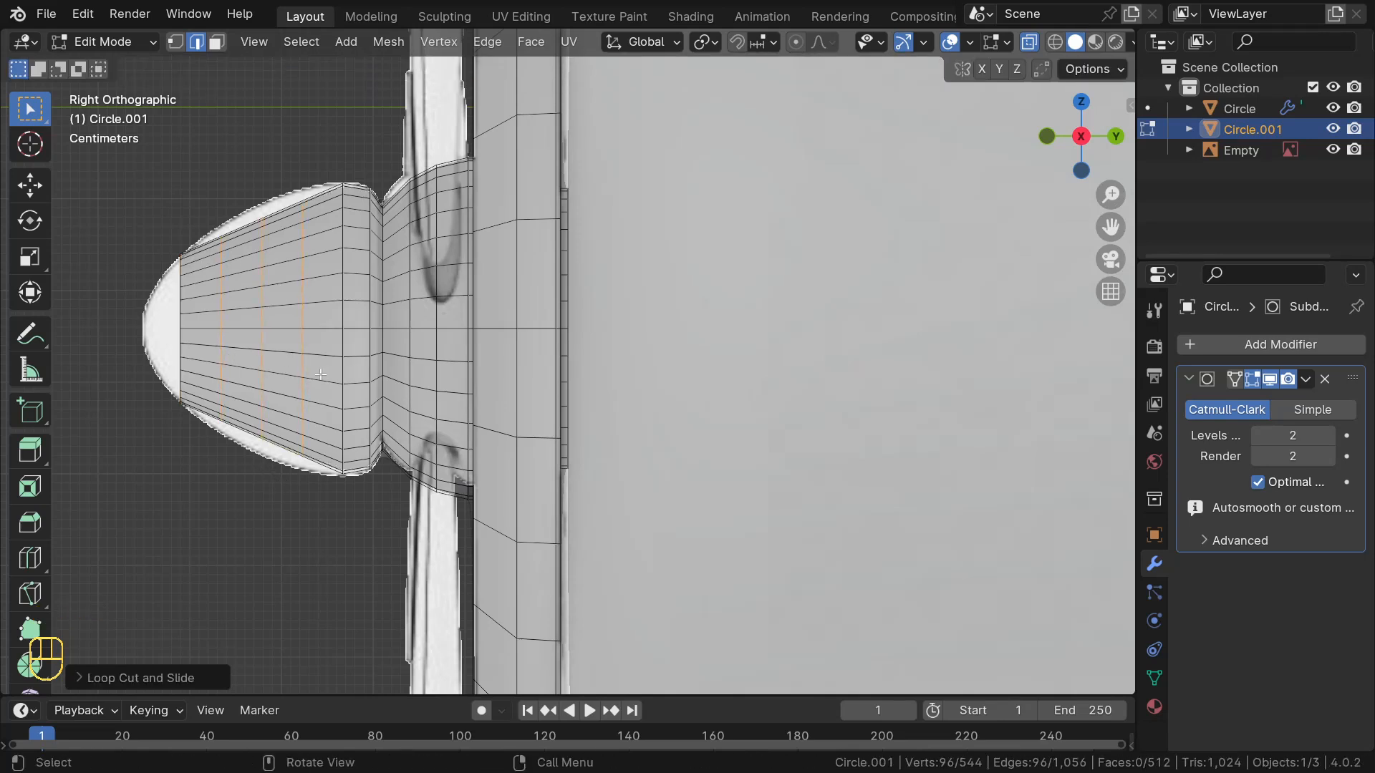
Scale each of the spinner's three new edge loops up to about 1.11 to follow the rounded reference outline
alt+click(299, 365)
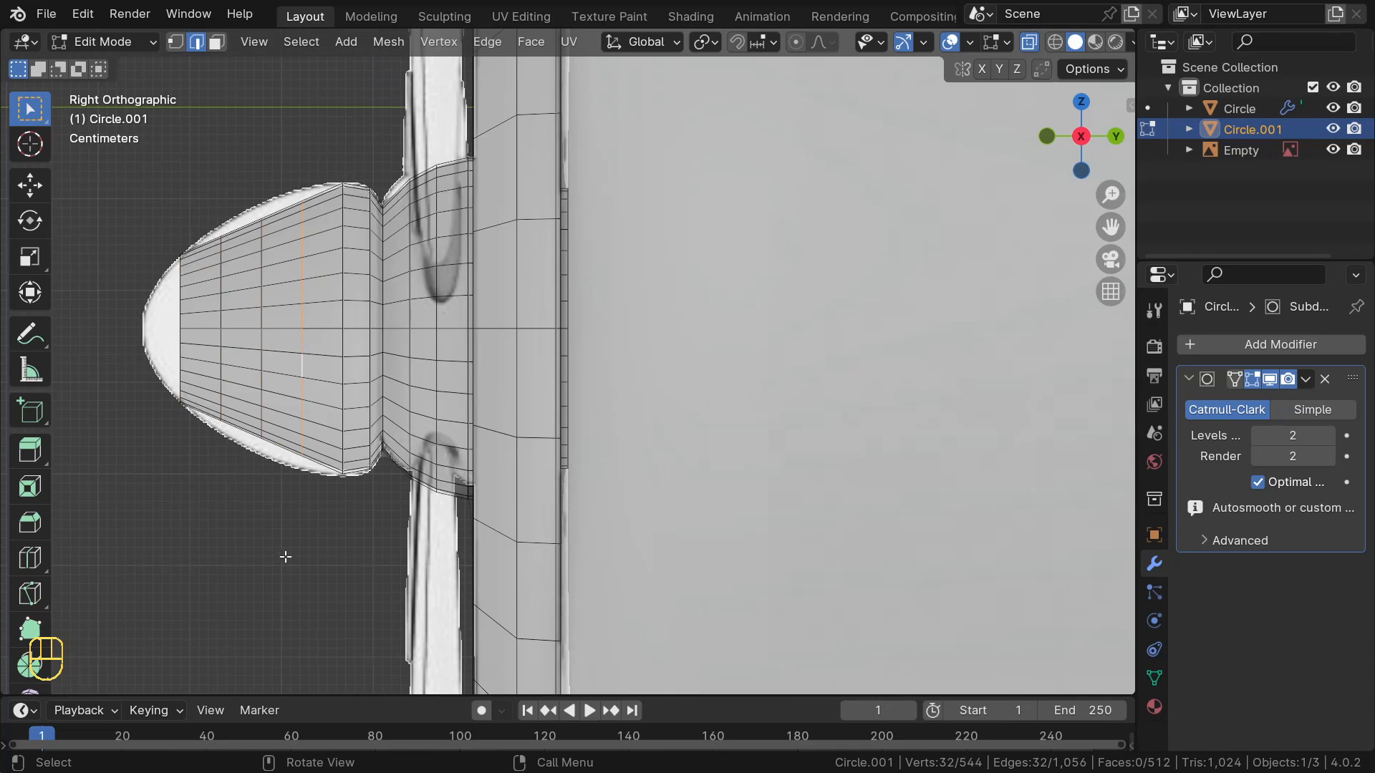
key(s)
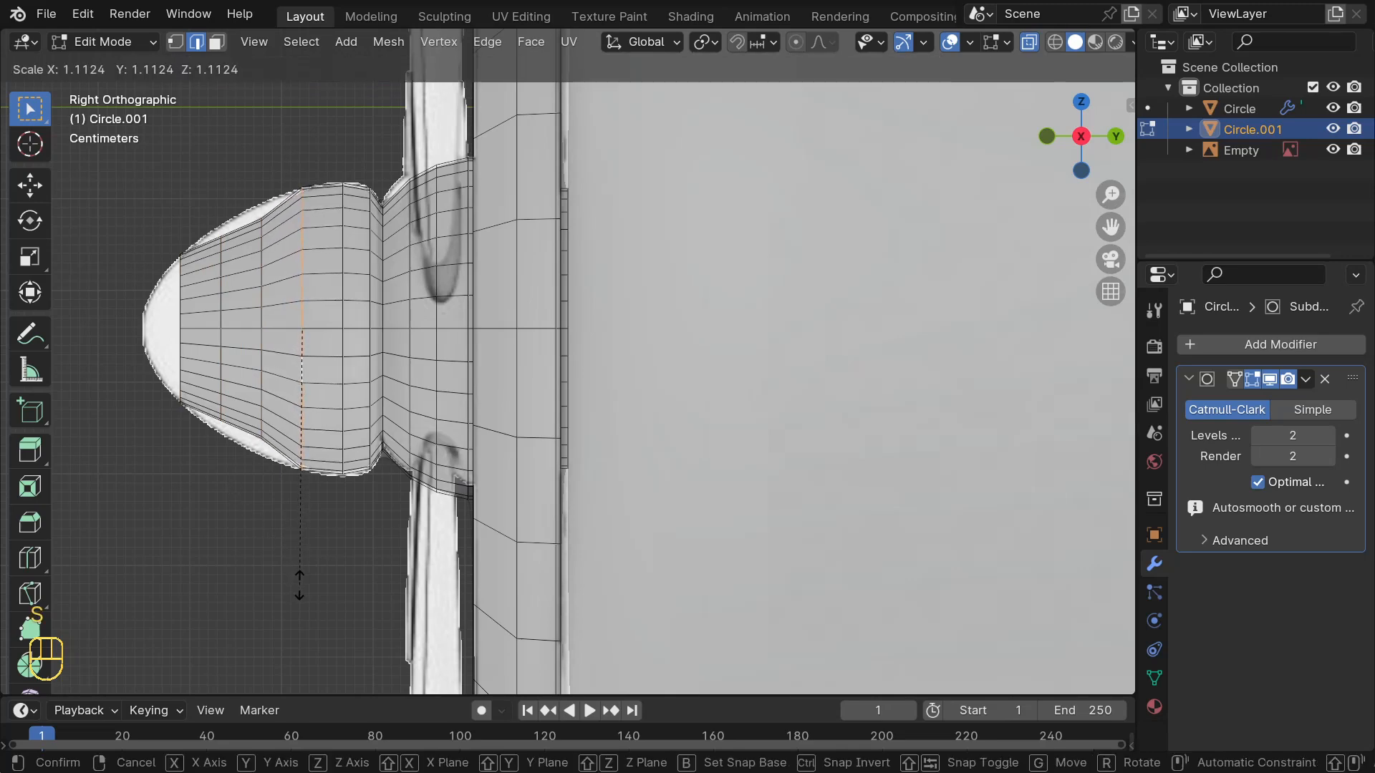
click(300, 585)
alt+click(263, 398)
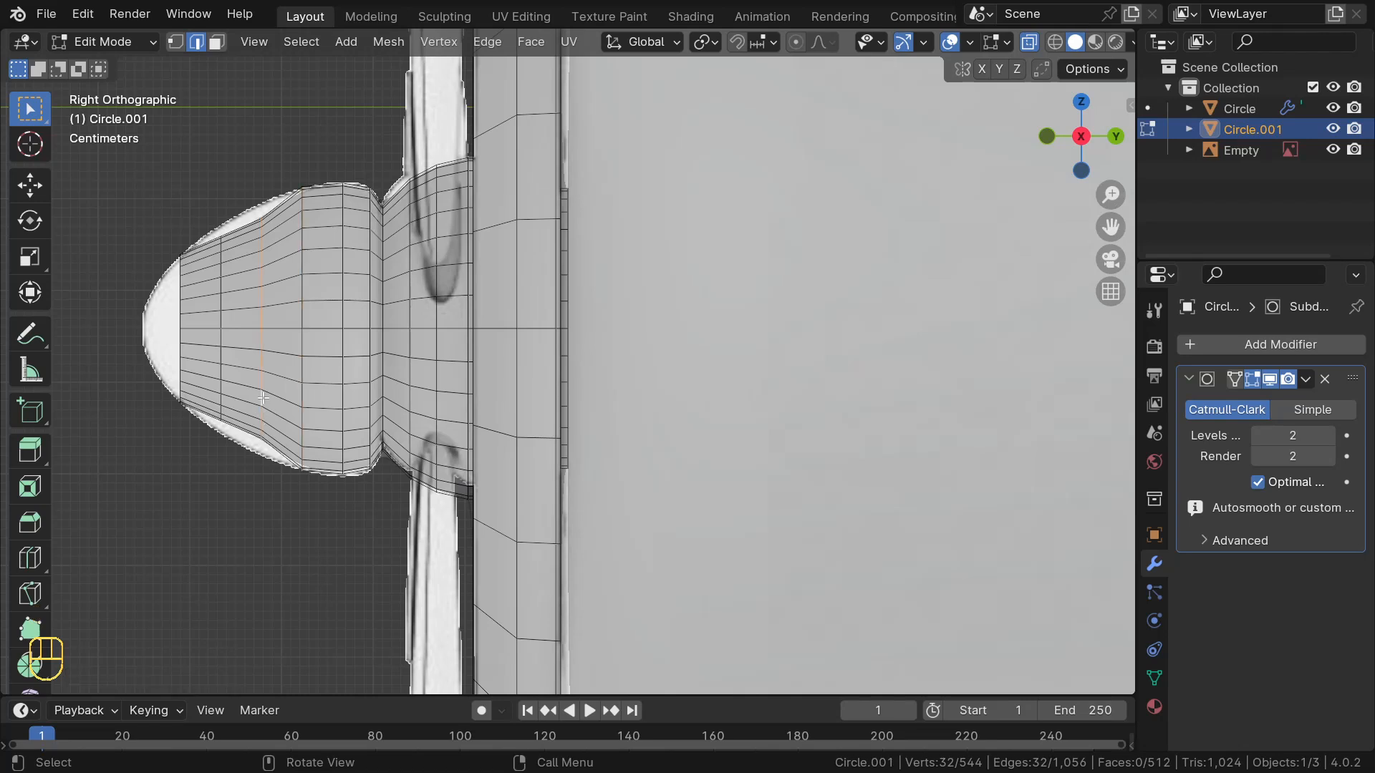
key(s)
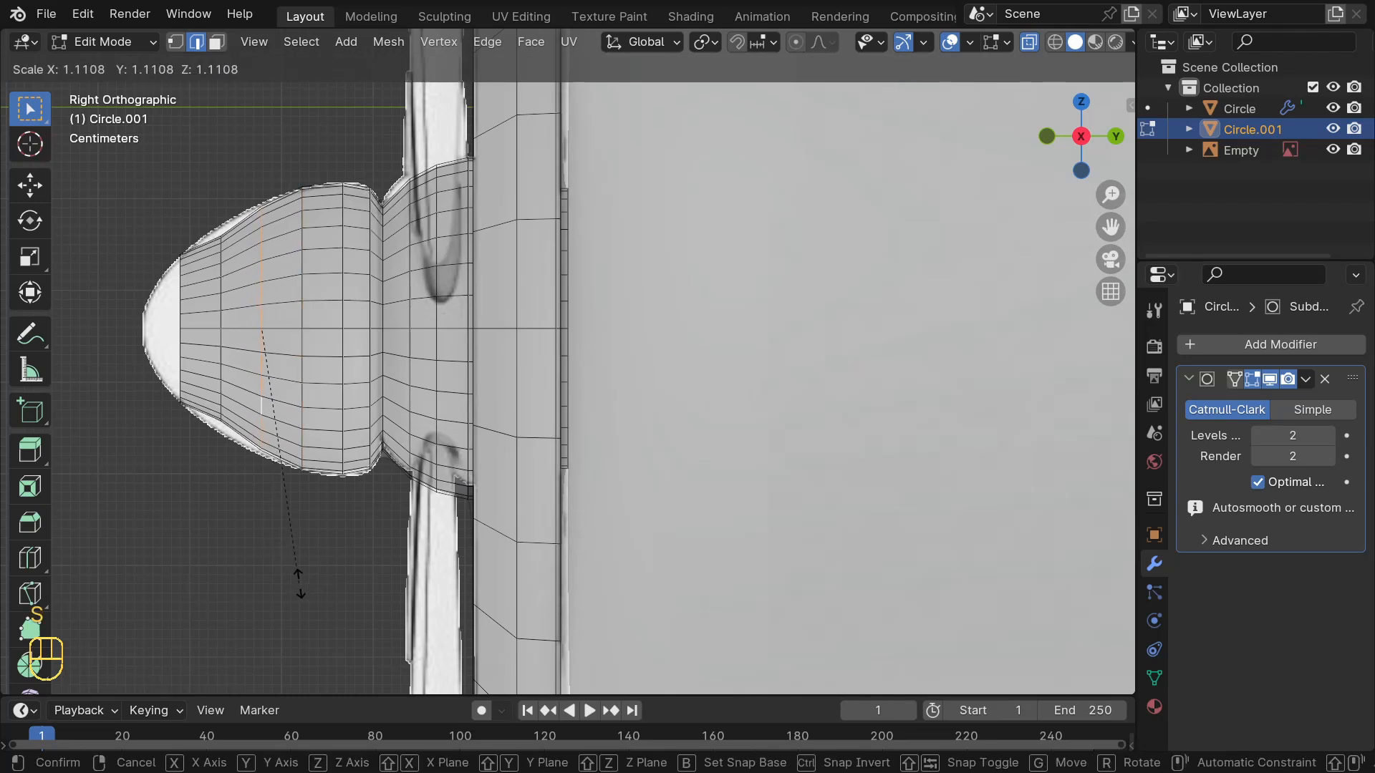
click(245, 527)
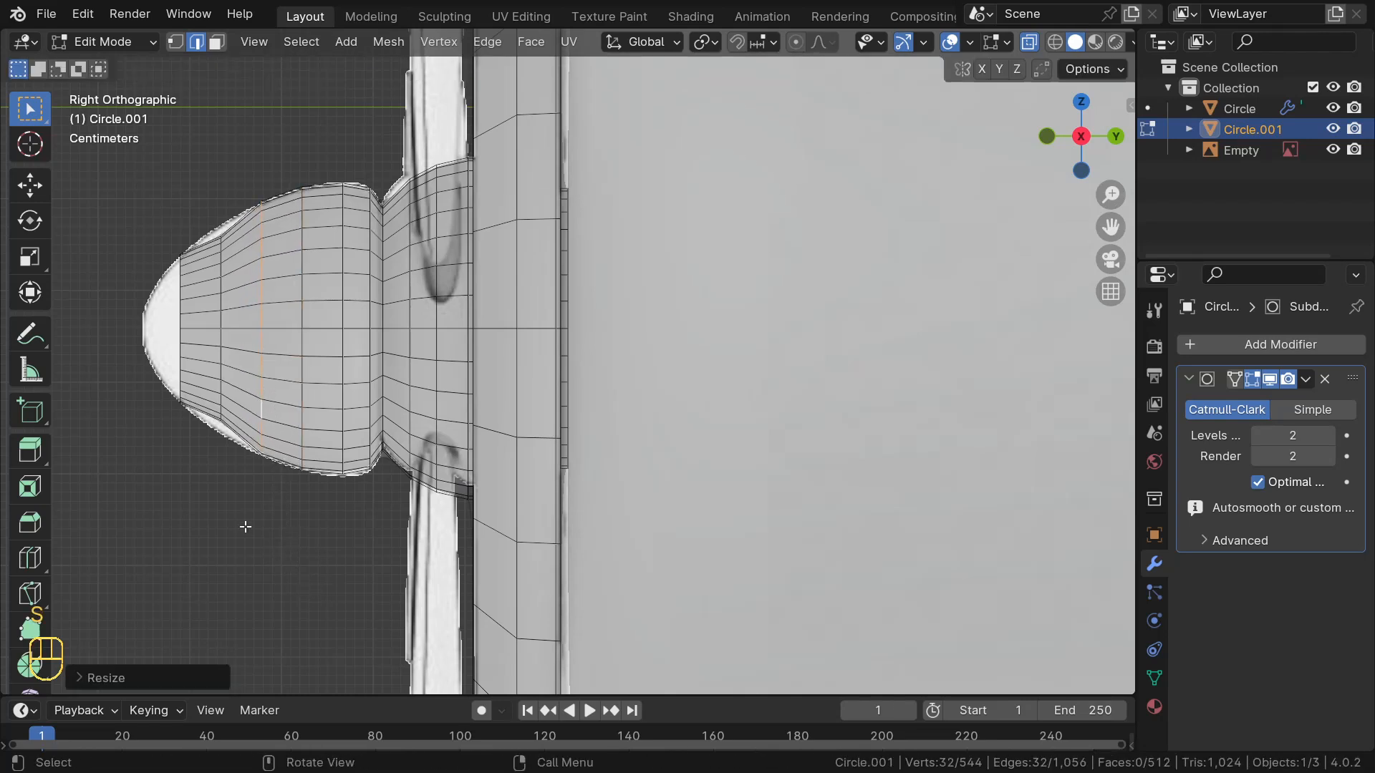
alt+click(223, 355)
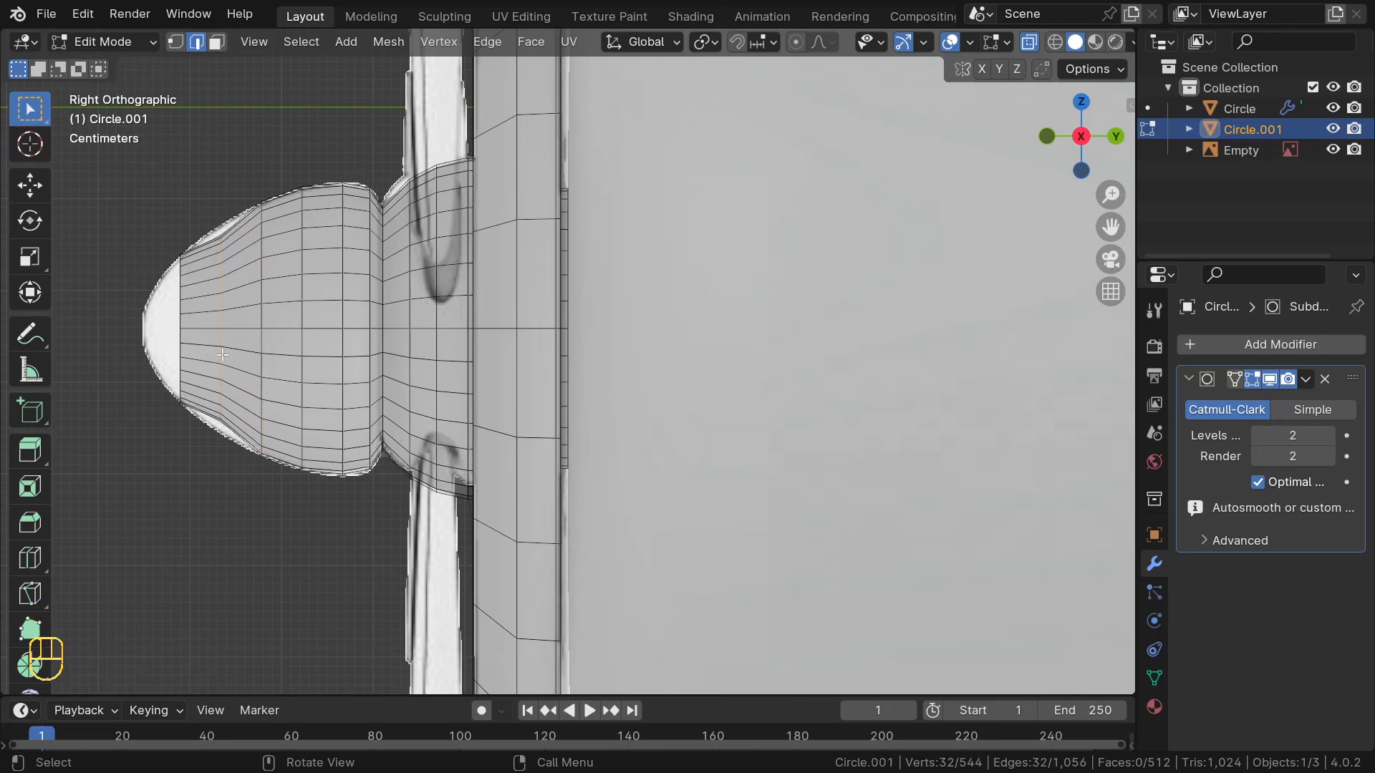
key(s)
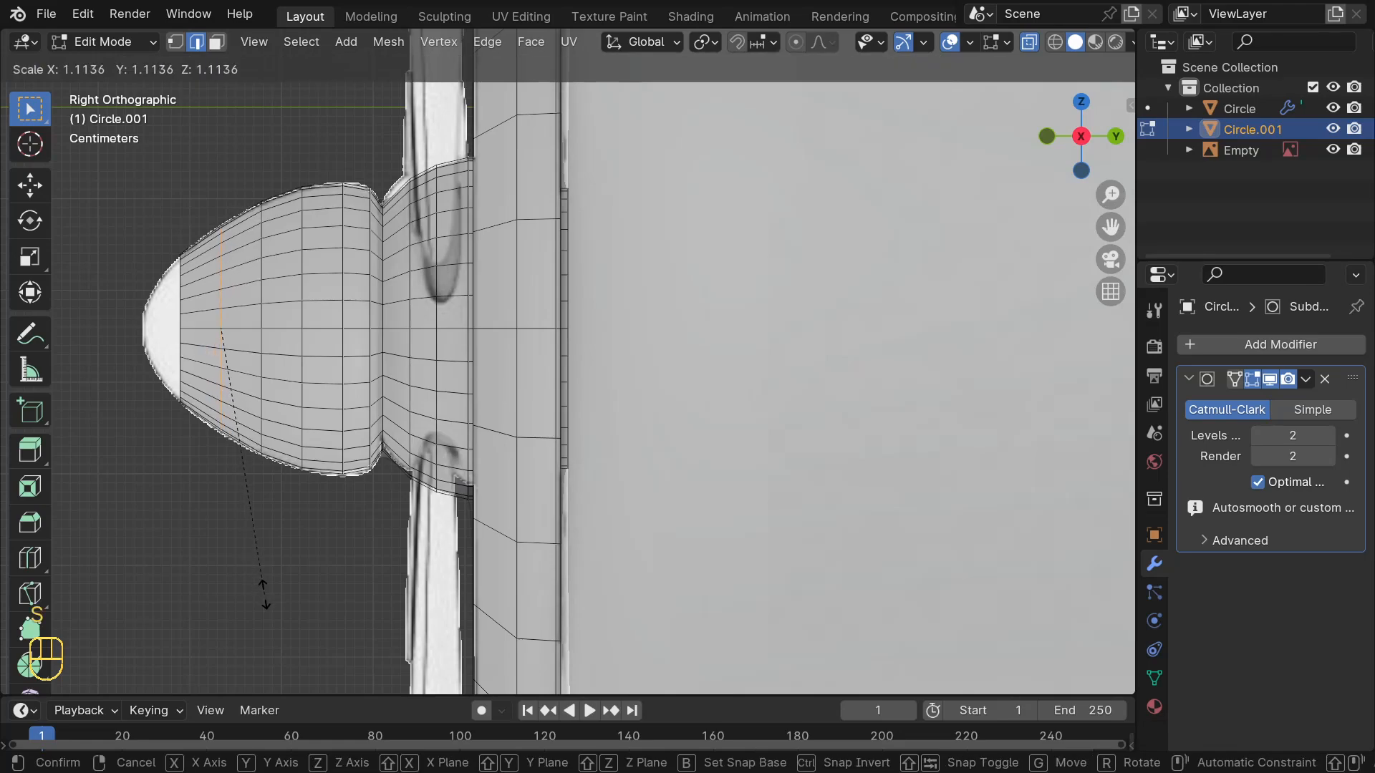
click(263, 594)
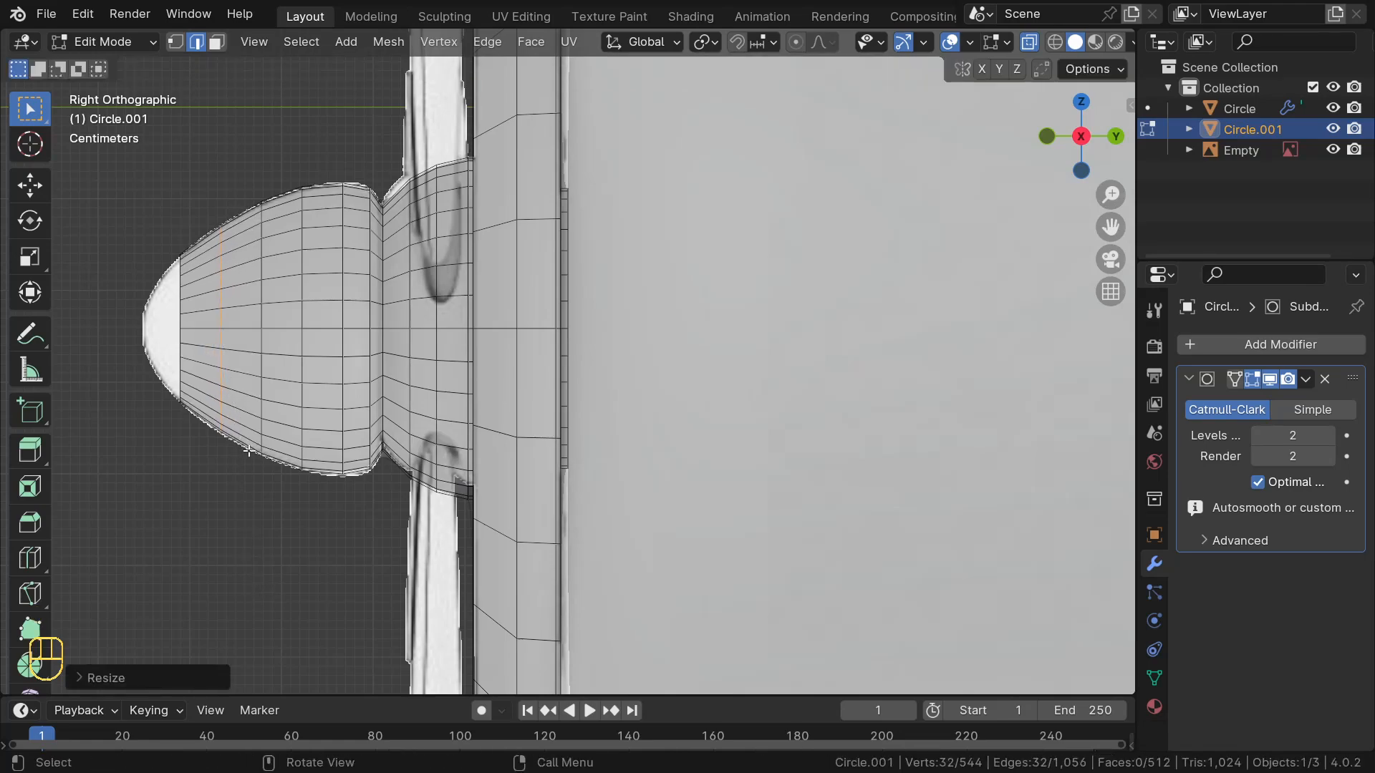
Extrude the spinner's open front loop about 0.042 m forward along Y and scale it down to fit the reference nose tip
middle_drag(262, 595, 191, 355)
alt+click(252, 332)
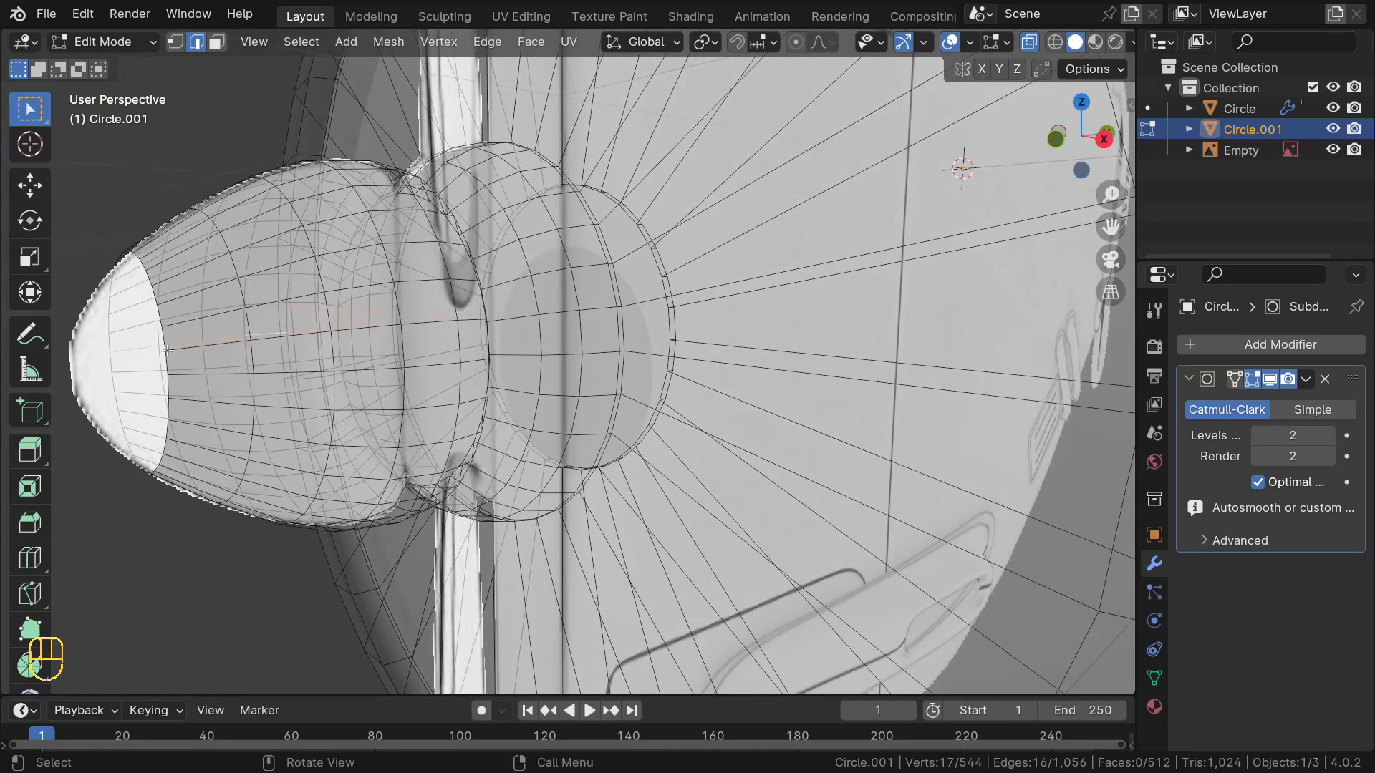
alt+click(167, 351)
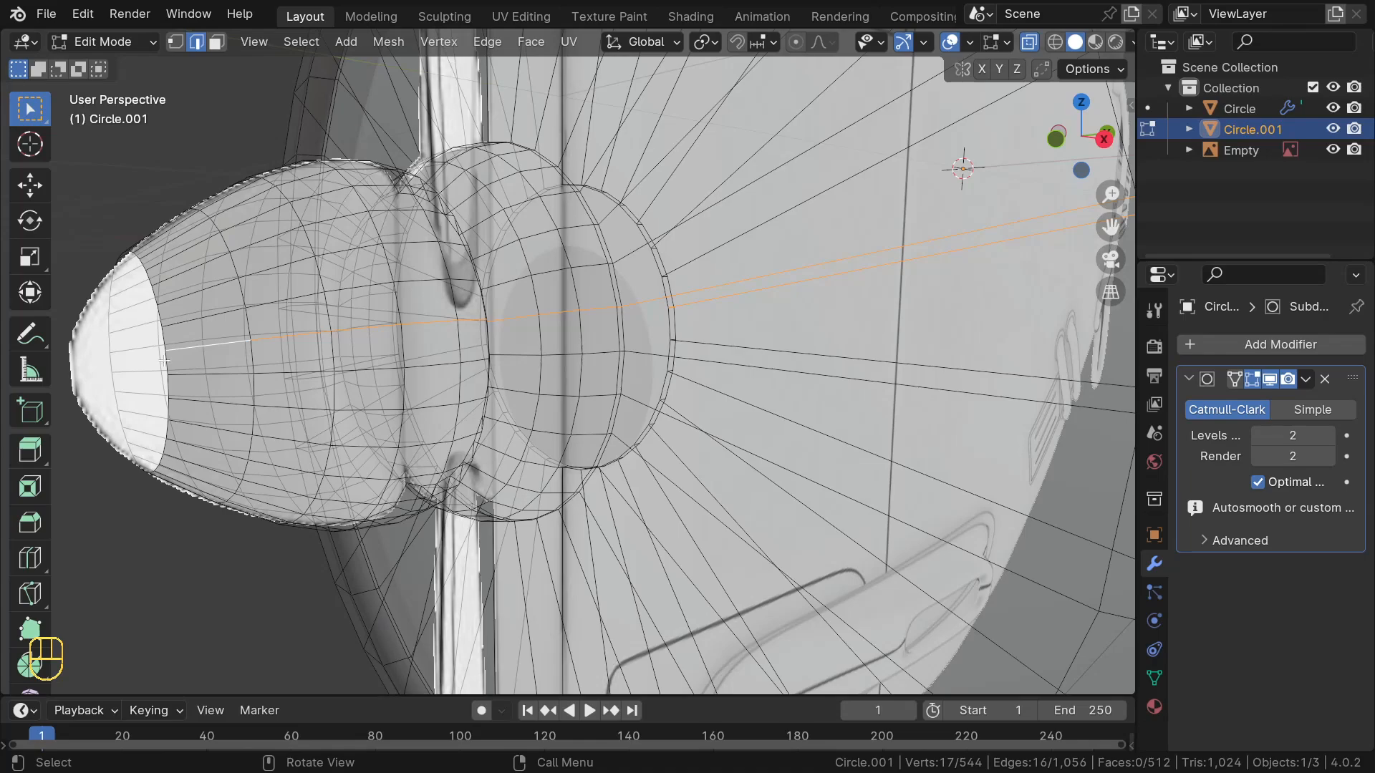
alt+click(164, 361)
middle_drag(165, 360, 201, 356)
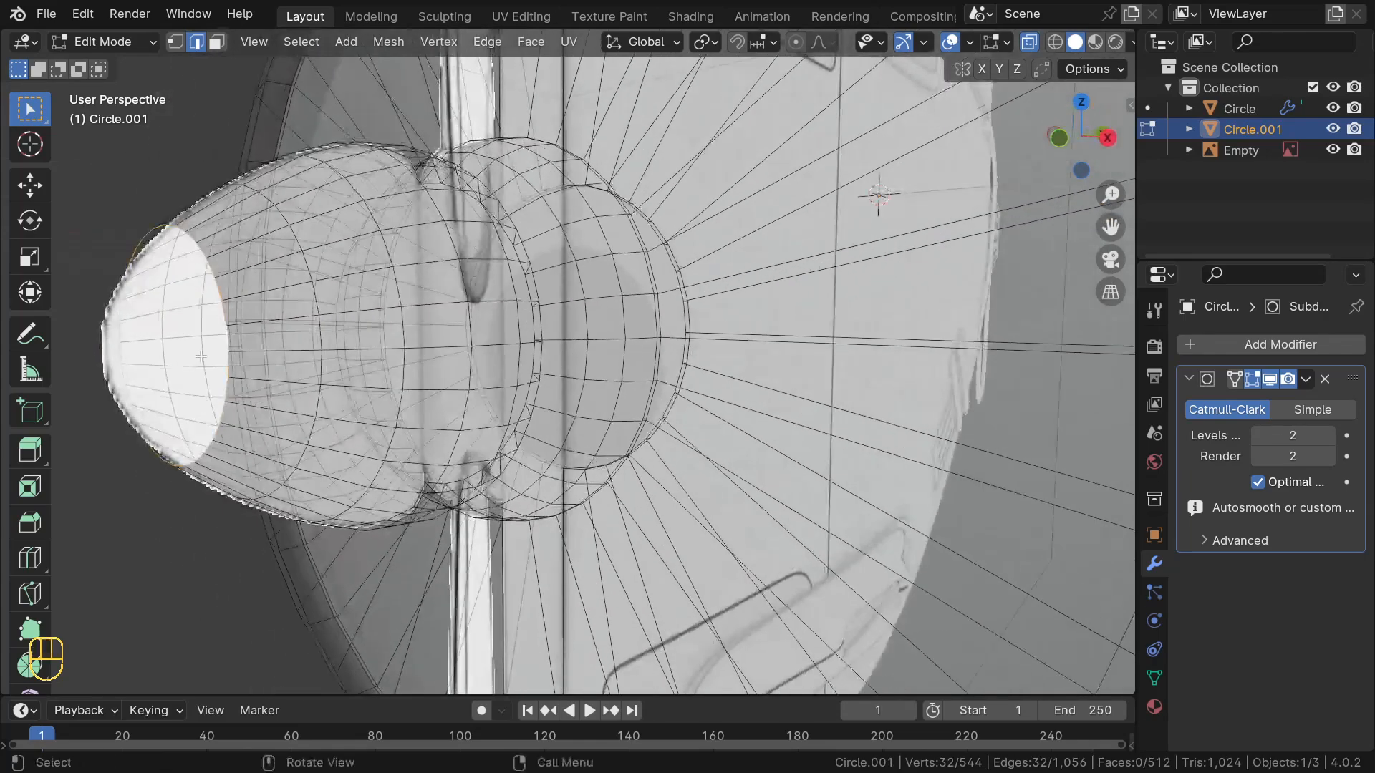
scroll(201, 356, down, 3)
key(KP_3)
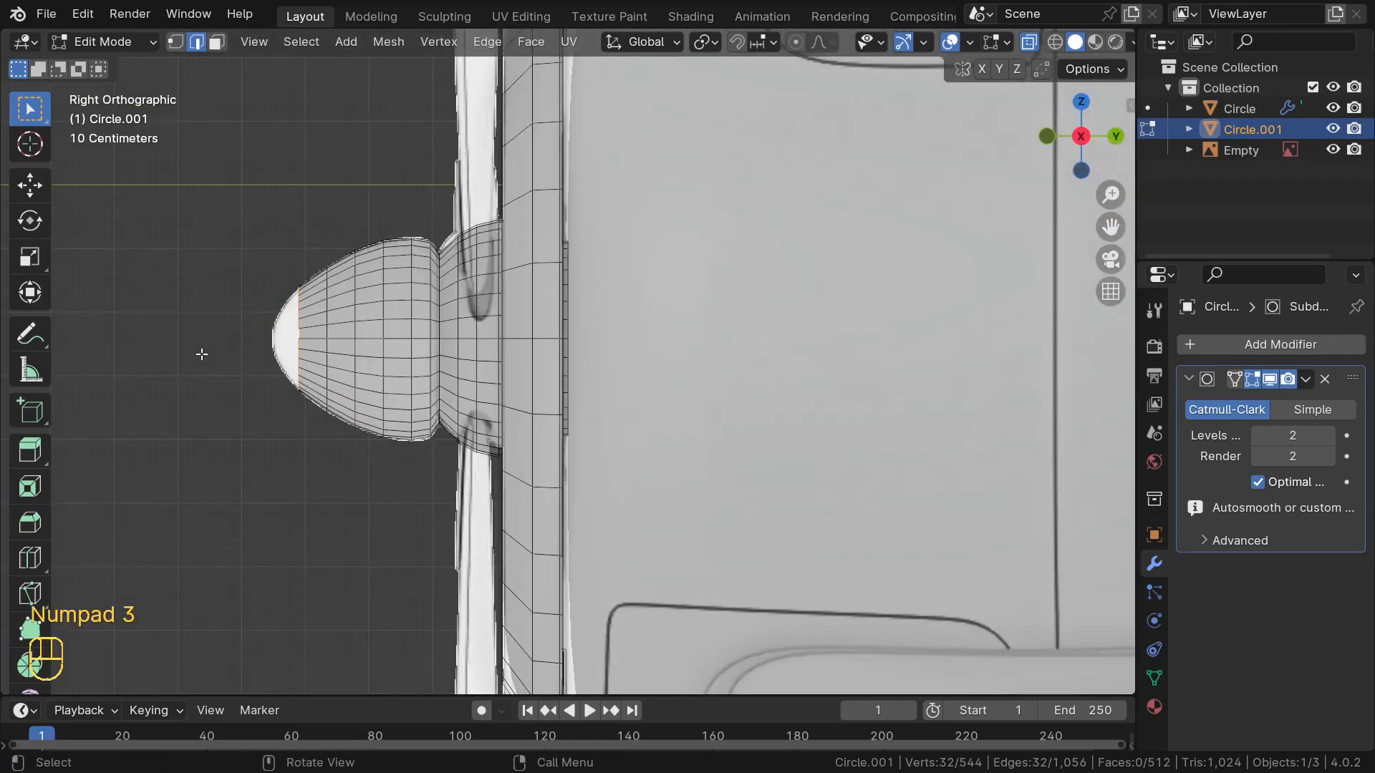
key(e)
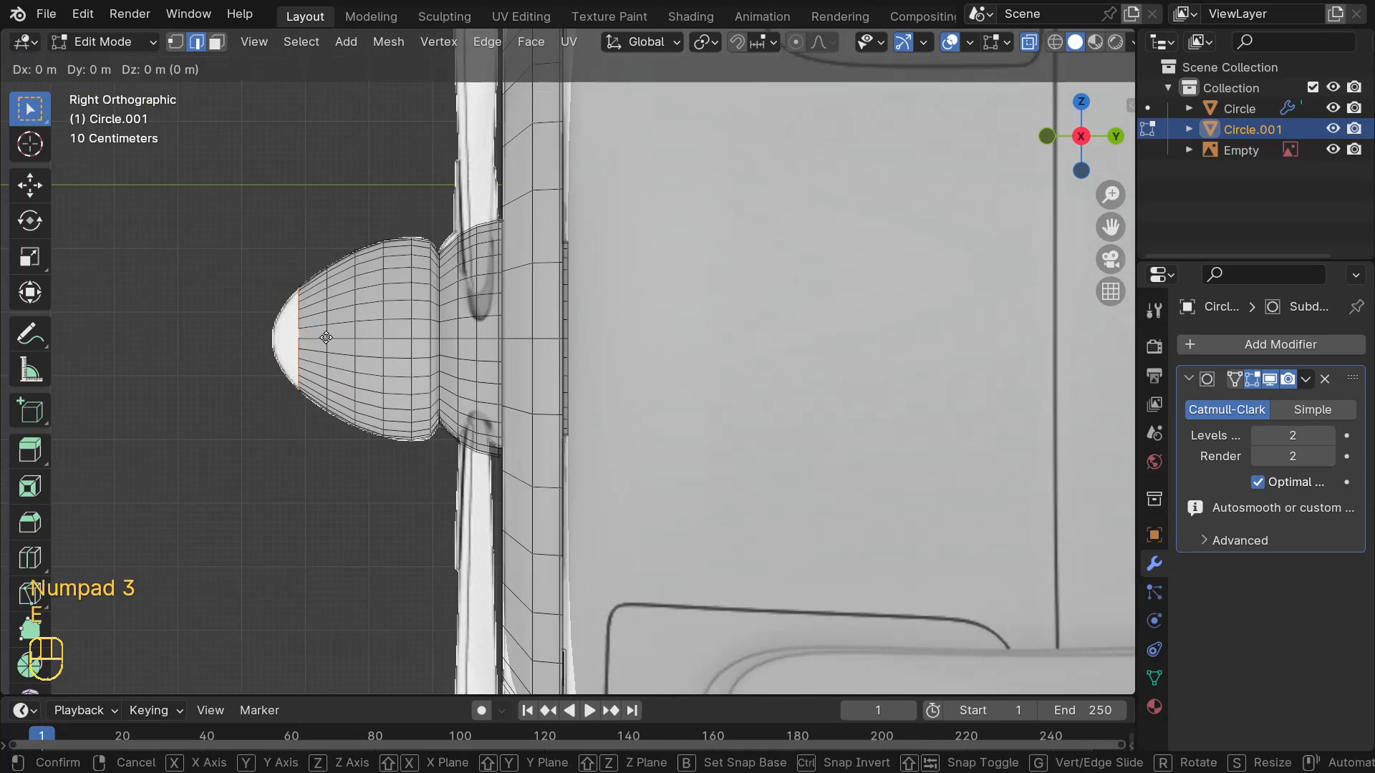
key(y)
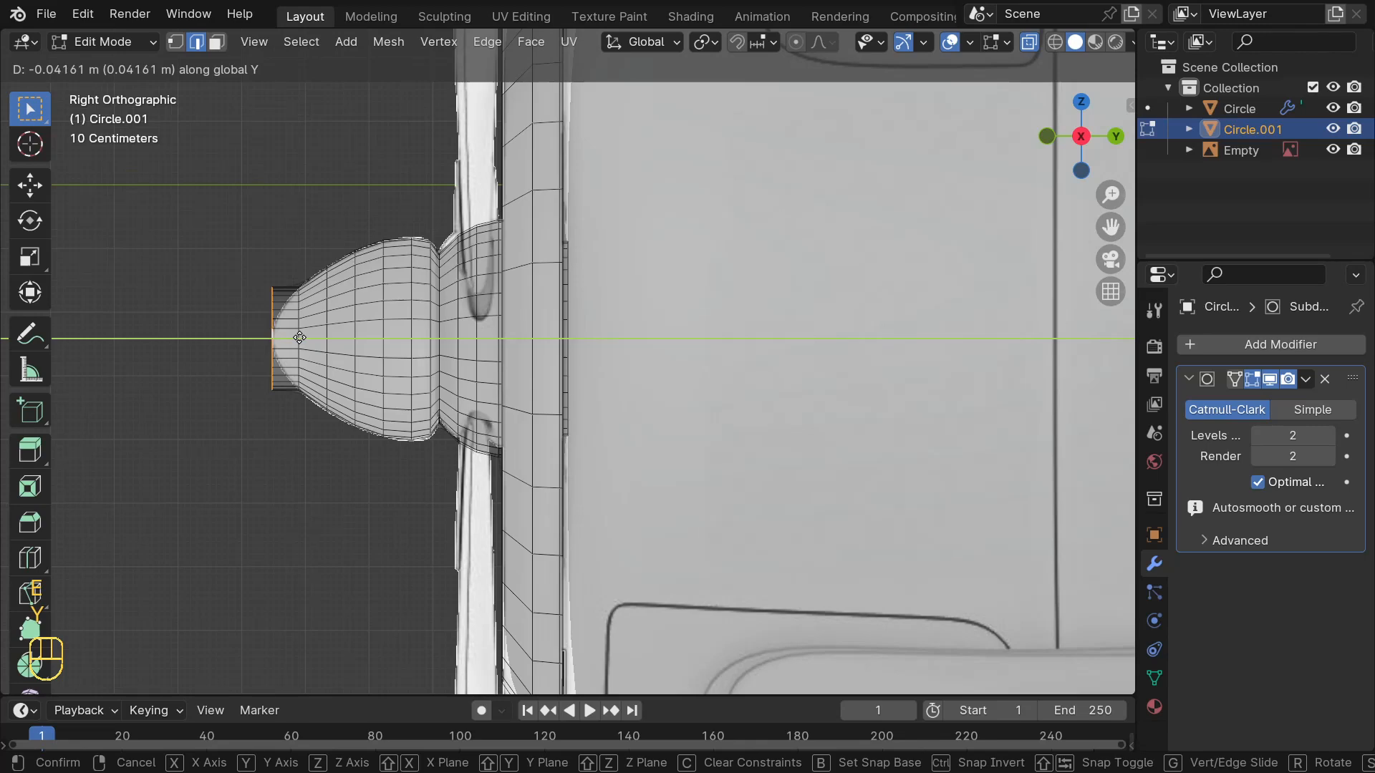
click(299, 337)
key(s)
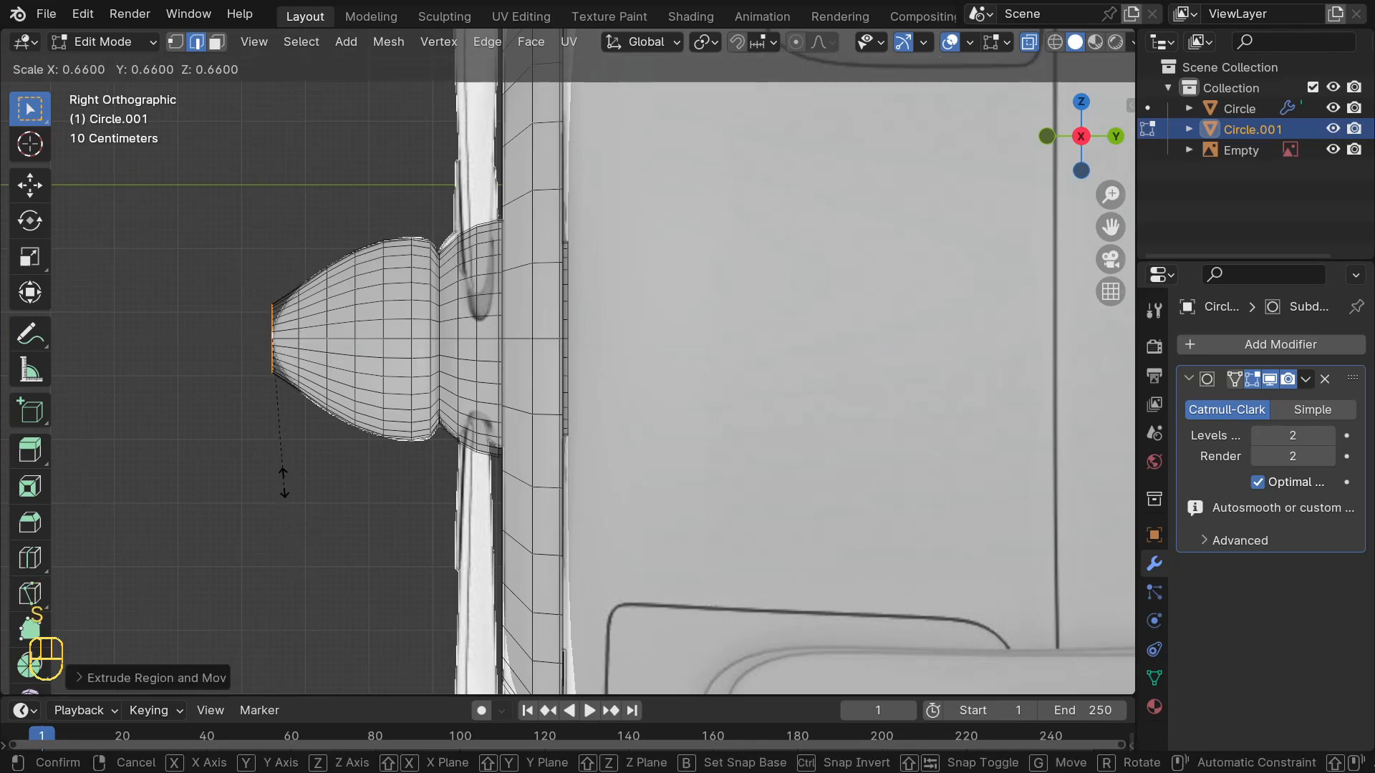
click(275, 420)
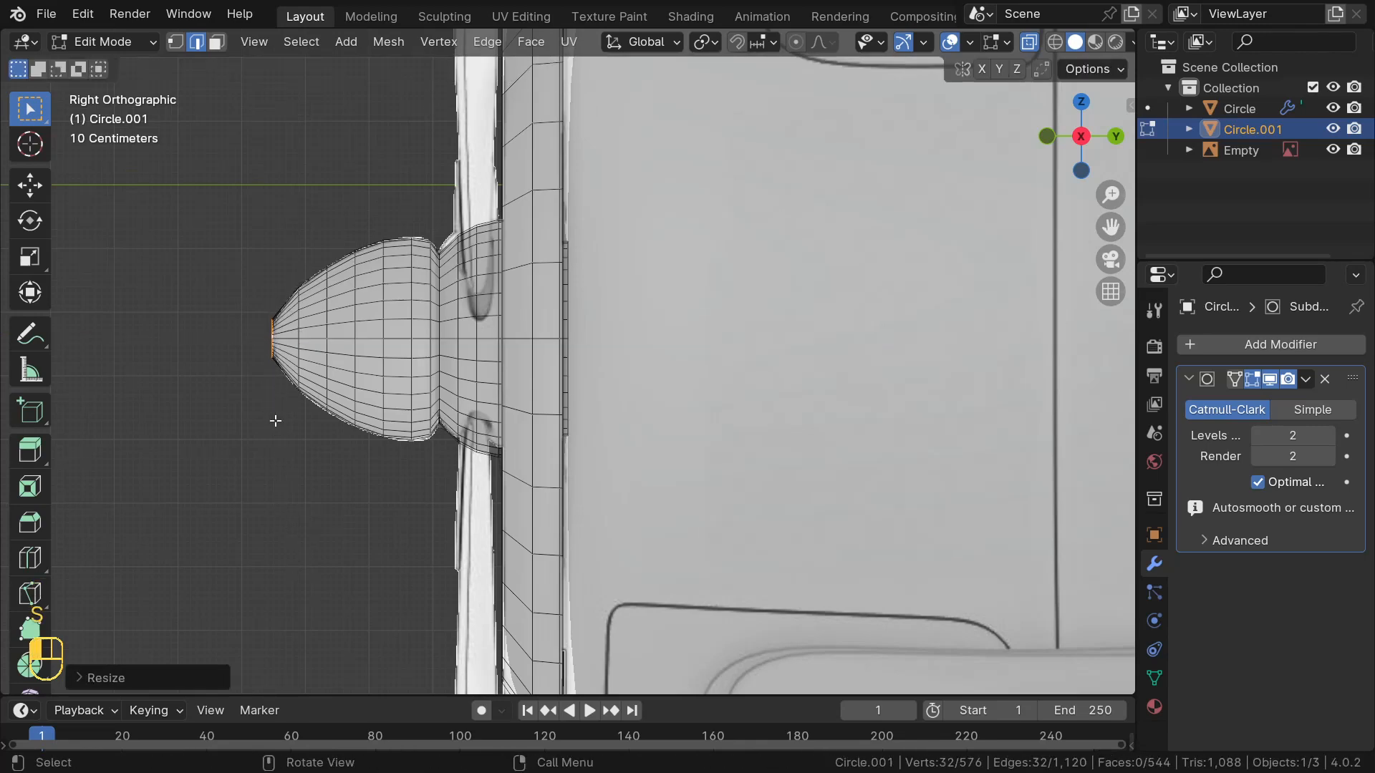
Fill the opening at the spinner's tip with a face and bevel its rim about 0.02 m wide to round it
mouse_move(277, 421)
middle_down()
mouse_move(354, 480)
mouse_move(397, 453)
mouse_move(388, 443)
middle_up()
key(alt+z)
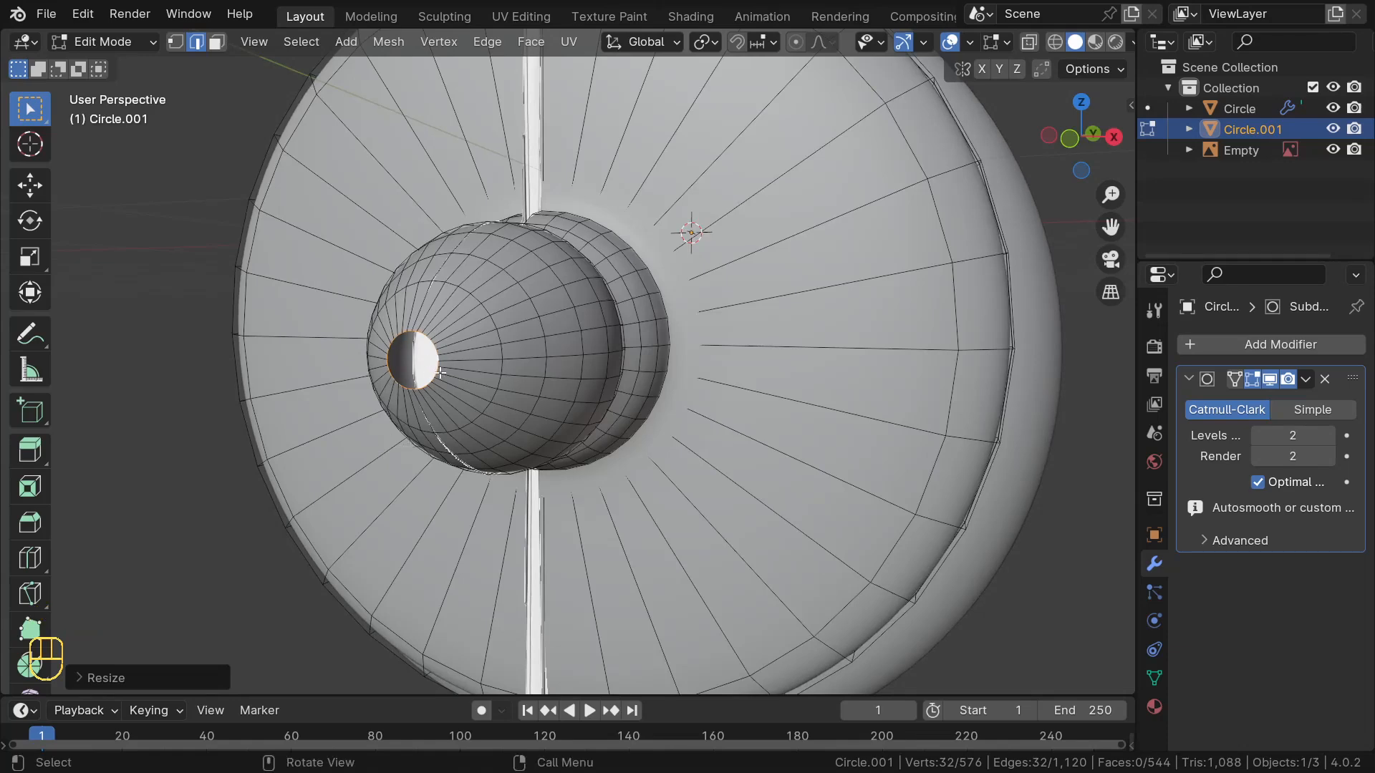
key(f)
middle_drag(440, 373, 320, 450)
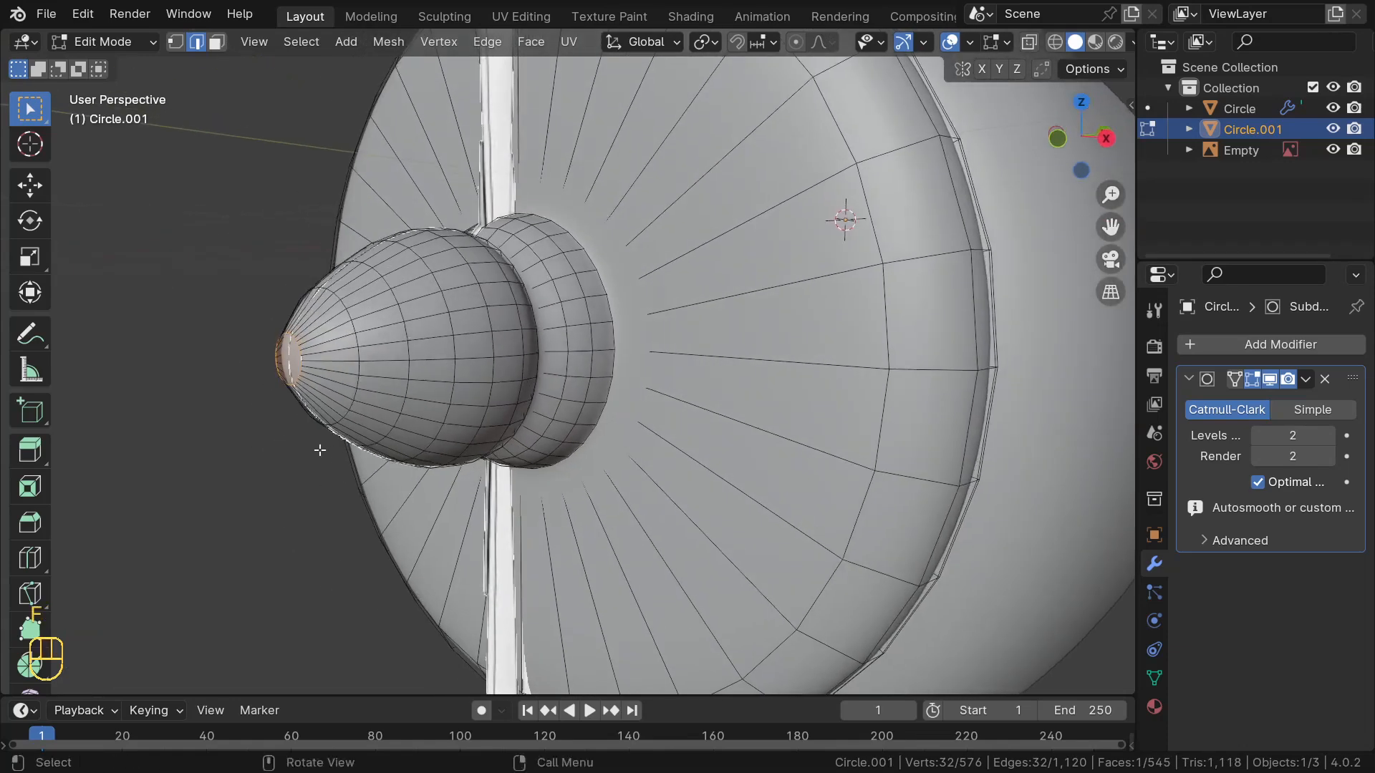
key(ctrl+b)
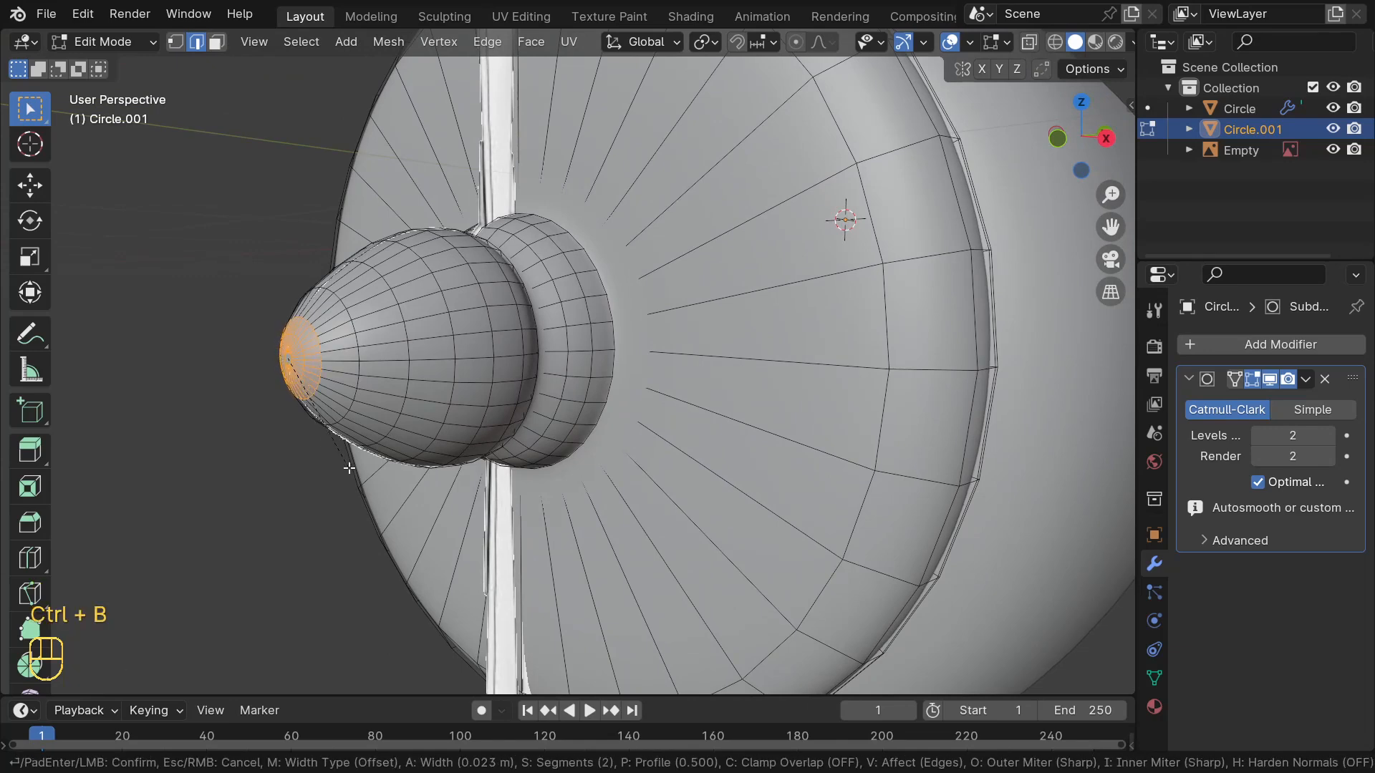
click(342, 464)
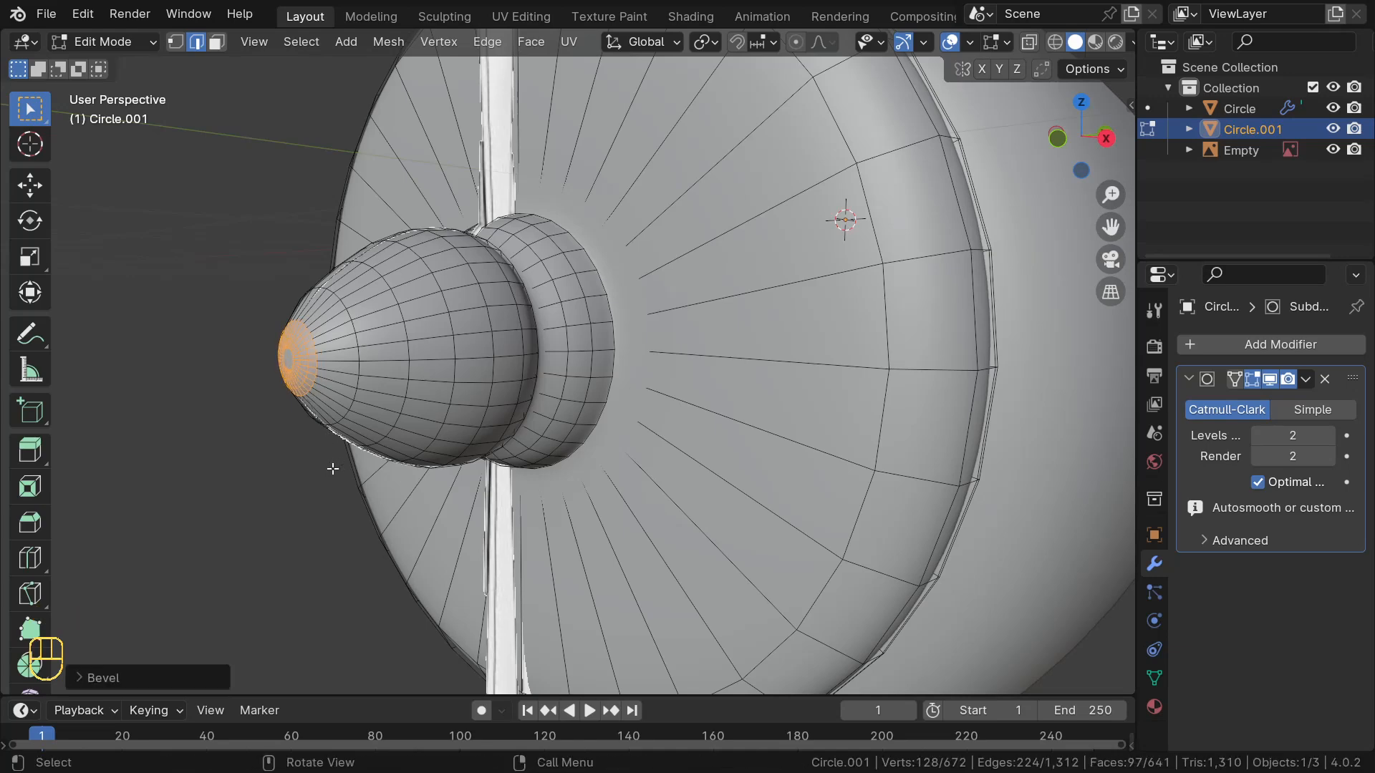
middle_drag(333, 468, 274, 457)
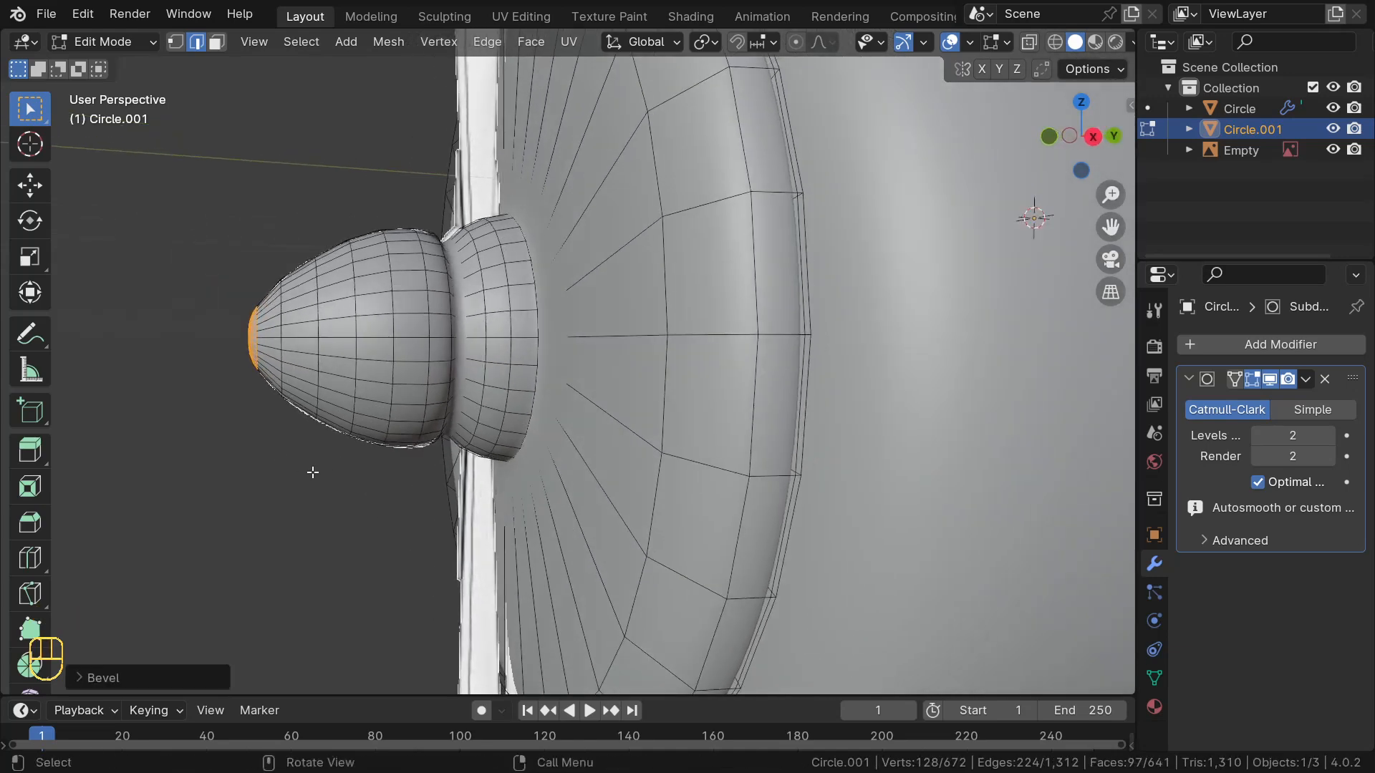
Finish editing the propeller hub object and open the fuselage mesh for editing
key(Tab)
scroll(312, 472, down, 7)
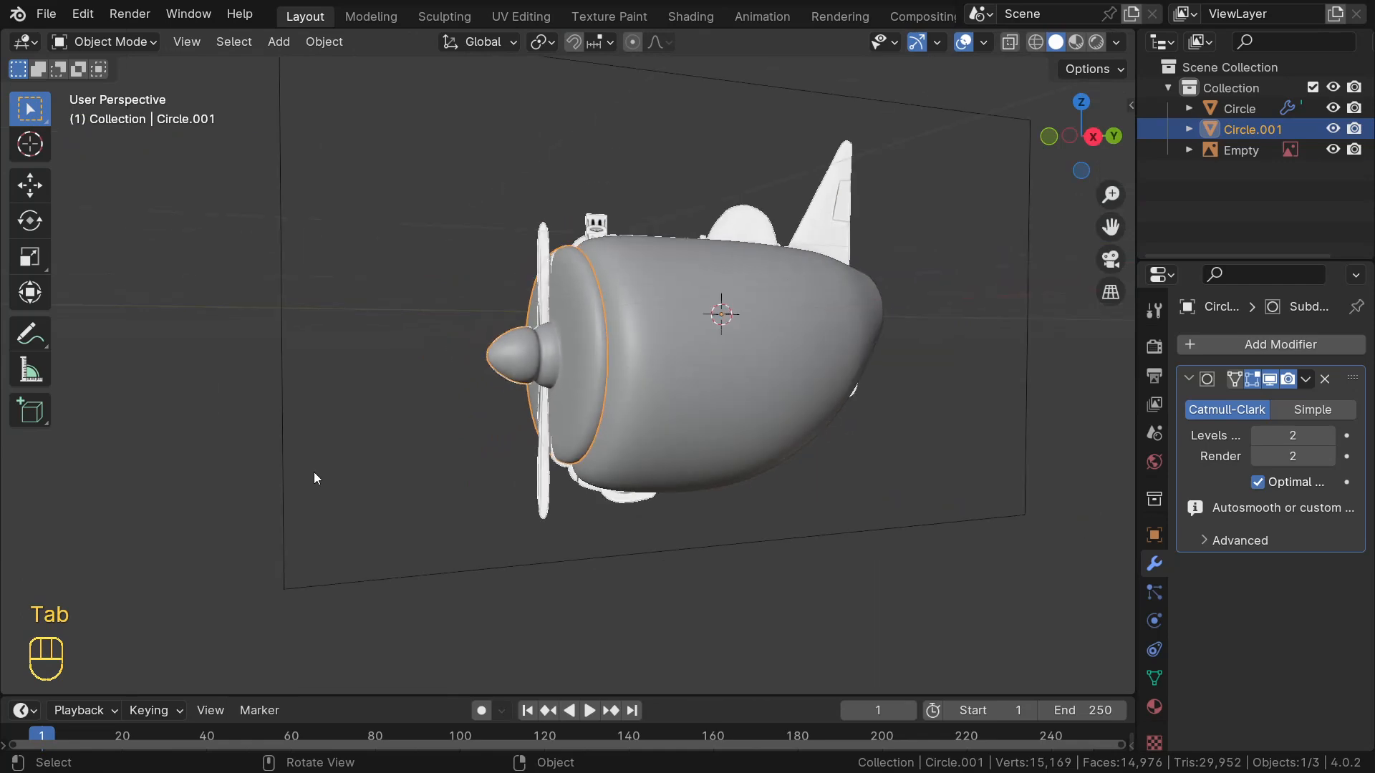
middle_drag(314, 473, 728, 371)
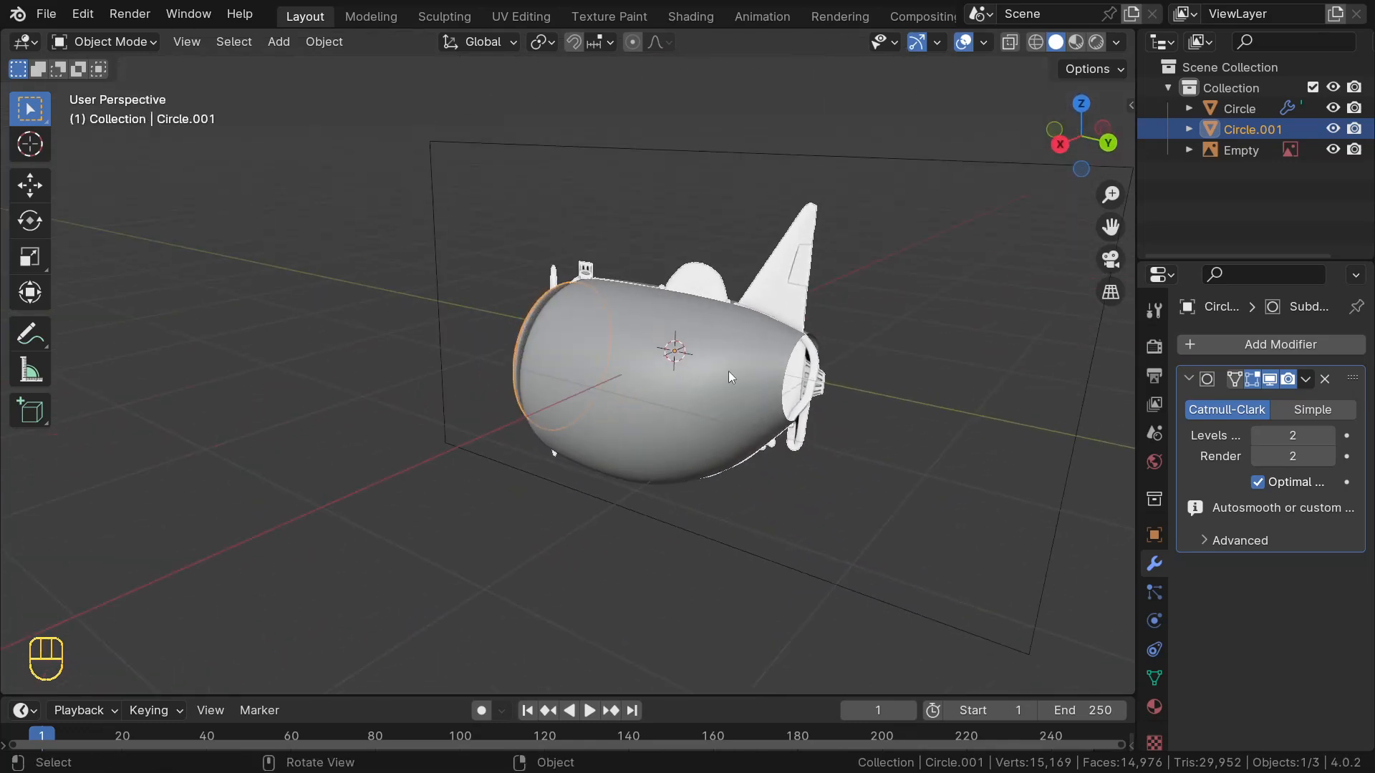
click(784, 364)
middle_drag(729, 328, 641, 381)
key(Tab)
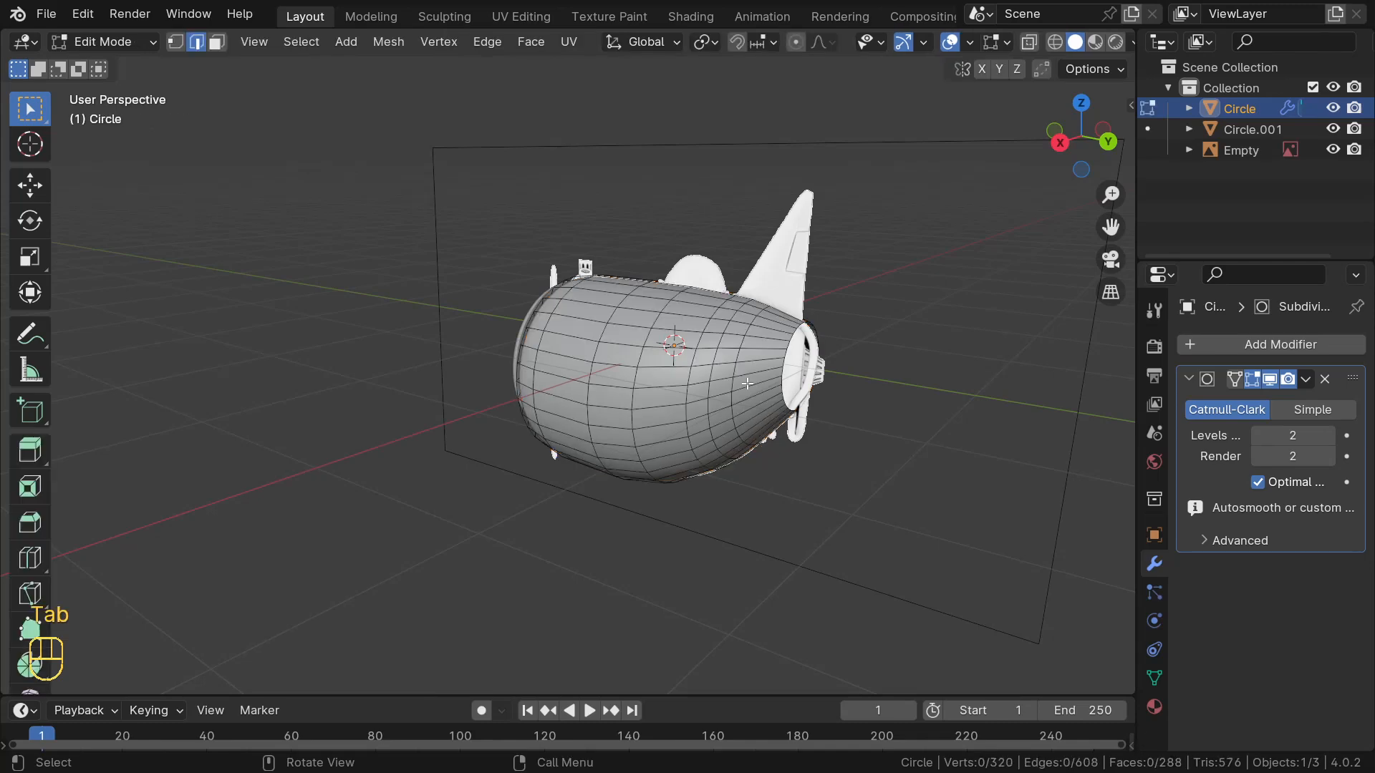
Extrude the fuselage's open rear edge loop in place and scale it inward to about a third of its size
middle_drag(746, 384, 657, 388)
scroll(667, 389, up, 2)
scroll(657, 388, up, 1)
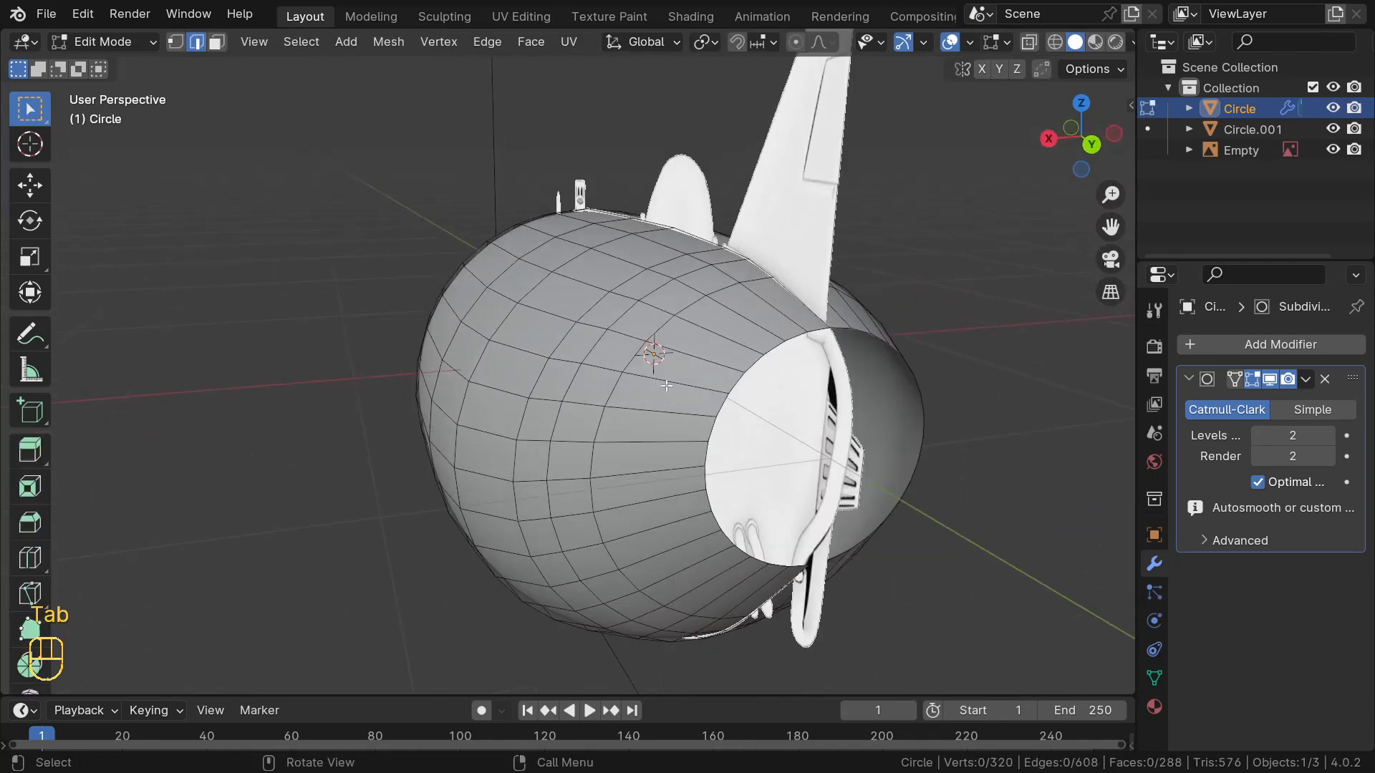
alt+click(751, 364)
middle_drag(751, 364, 771, 355)
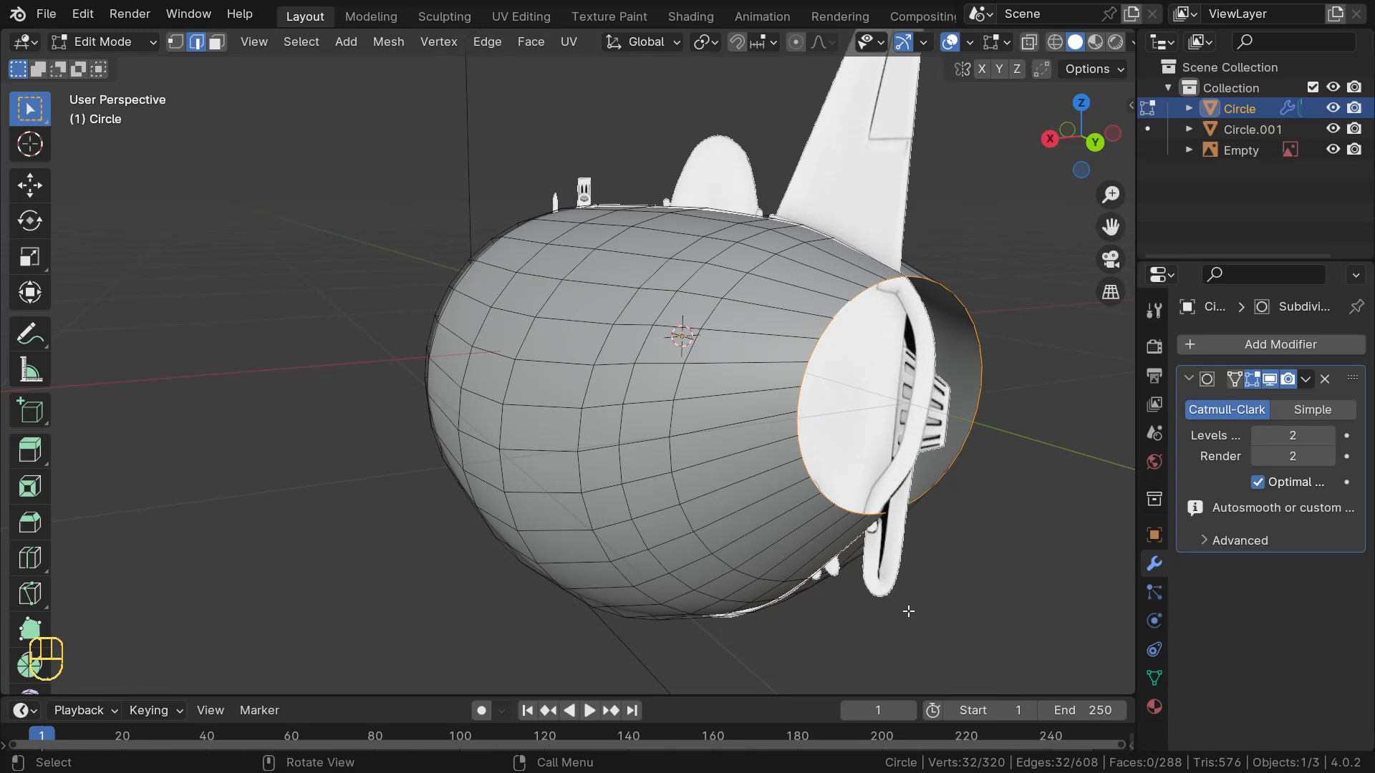
key(e)
key(s)
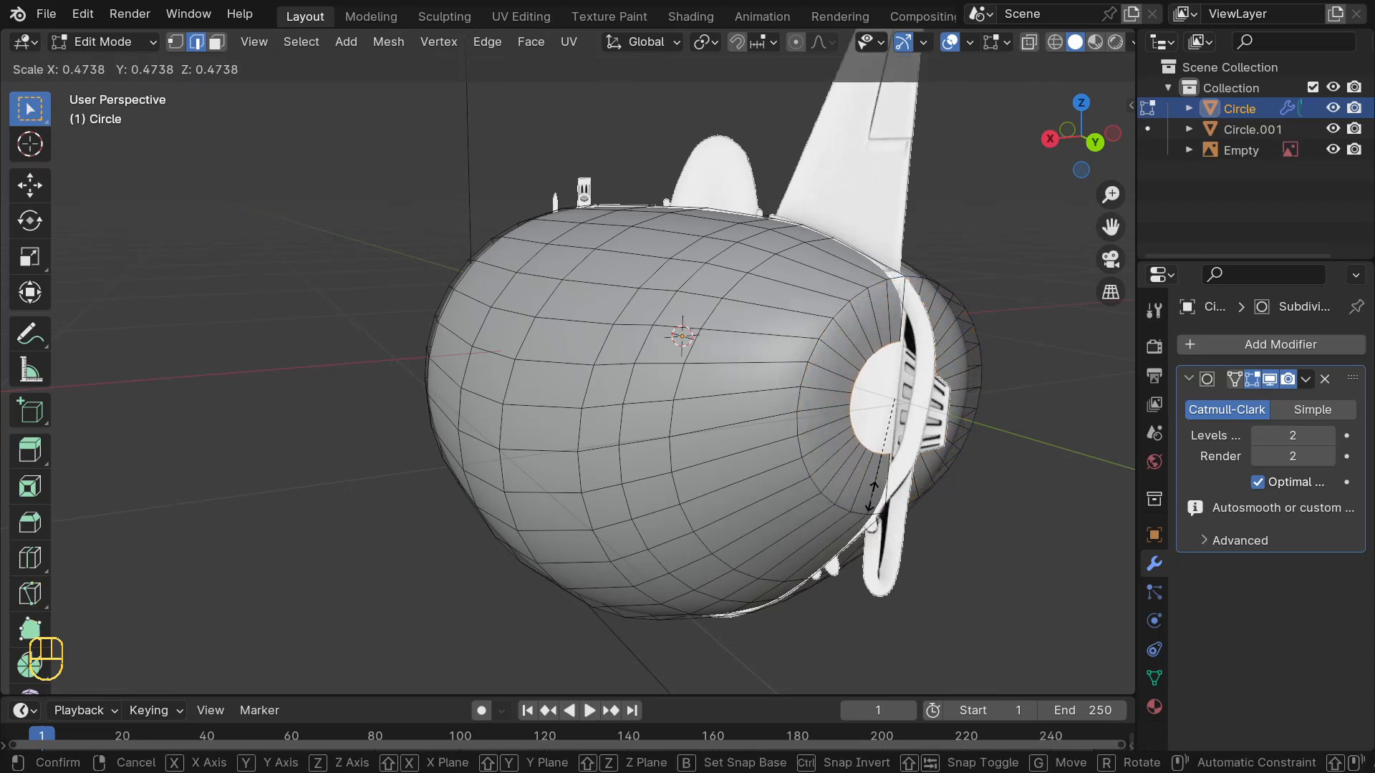
right_click(867, 459)
Duplicate the small inner edge loop at the fuselage's rear in place and separate the copy into its own object
middle_drag(871, 458, 746, 490)
key(shift+d)
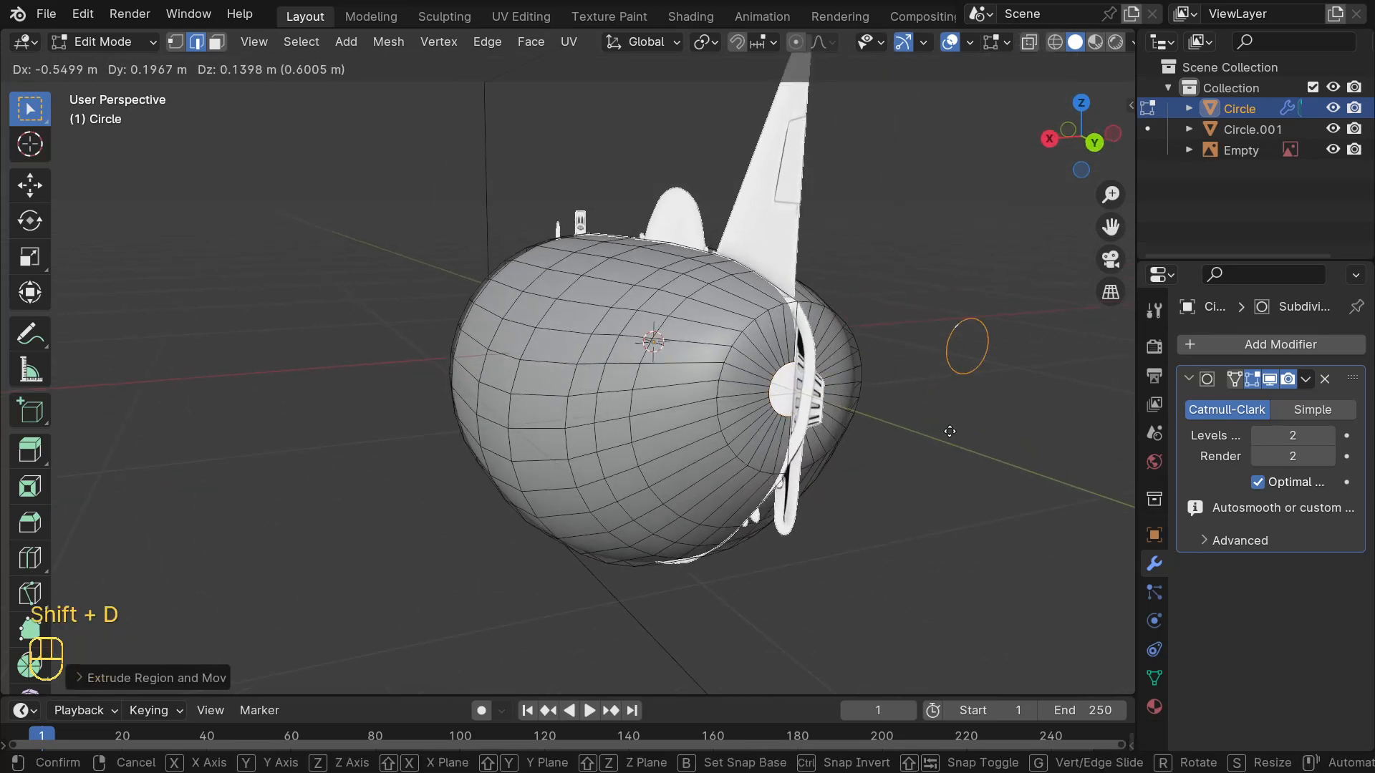
right_click(968, 413)
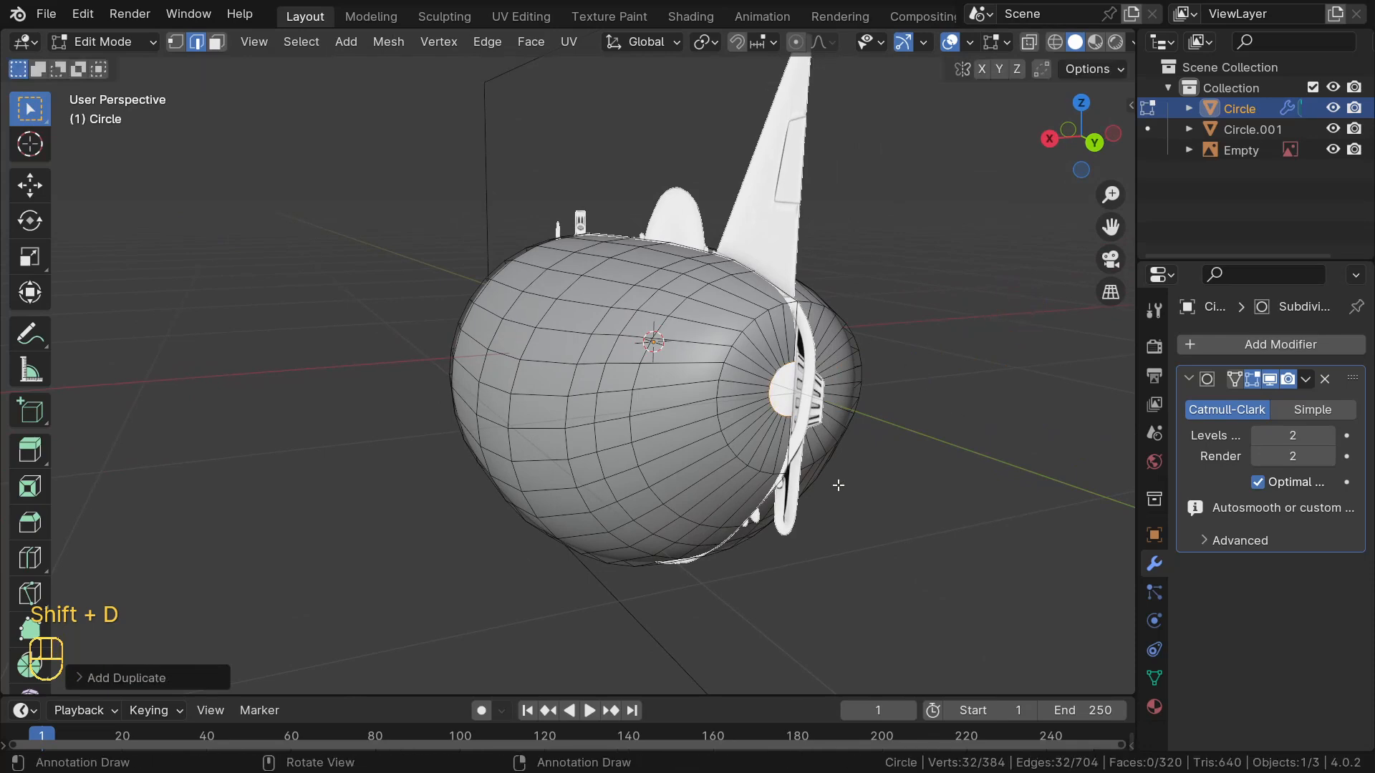
key(p)
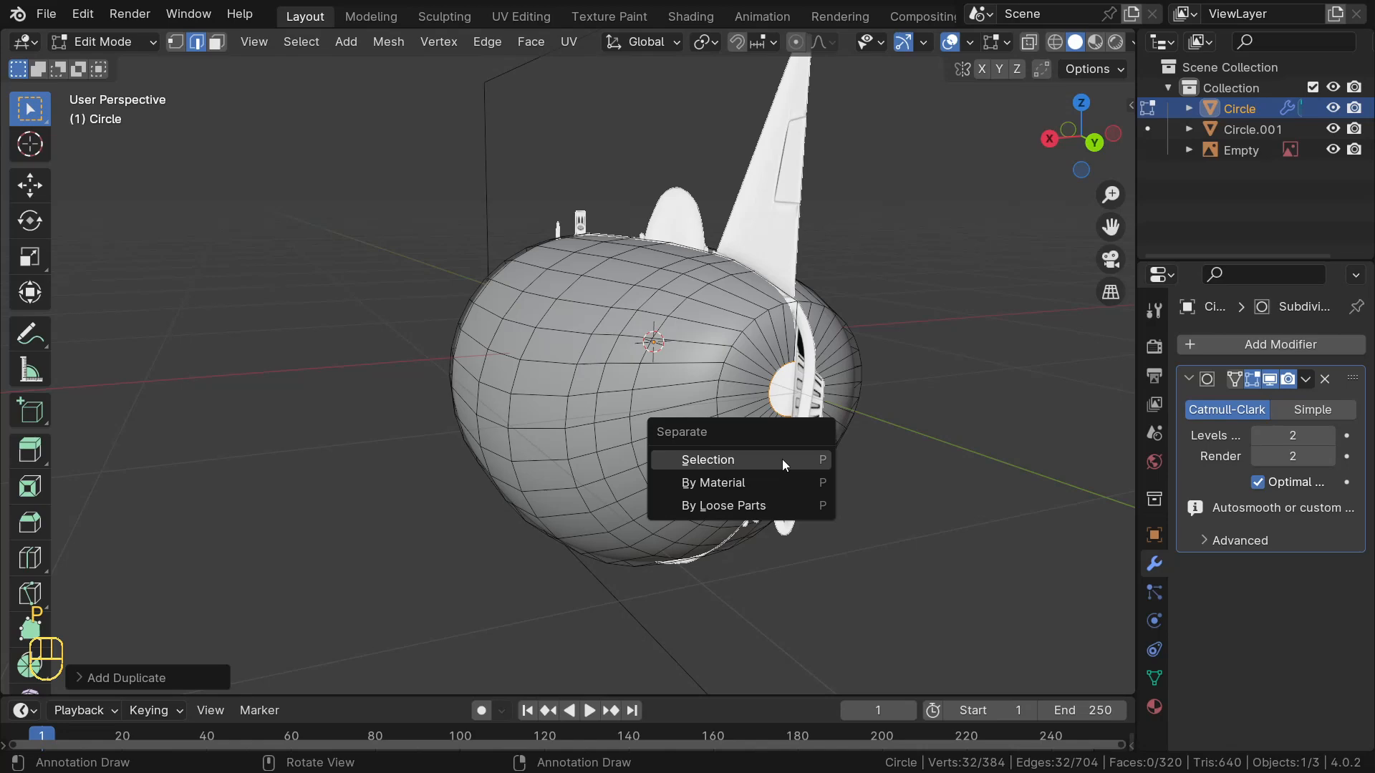
click(782, 459)
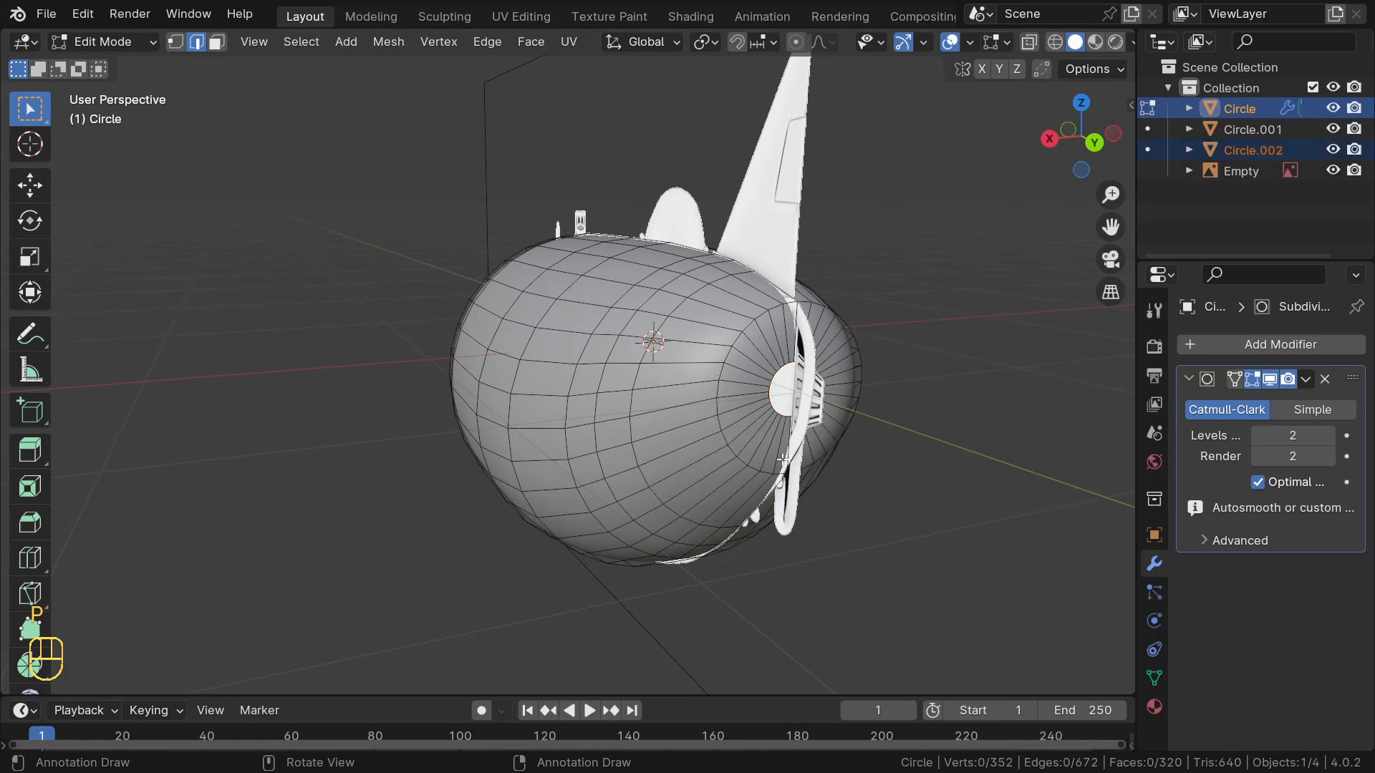
Finish editing the fuselage, and open the separated small rear ring for editing with all its edges selected
scroll(793, 445, up, 6)
scroll(793, 445, down, 4)
middle_drag(788, 446, 741, 442)
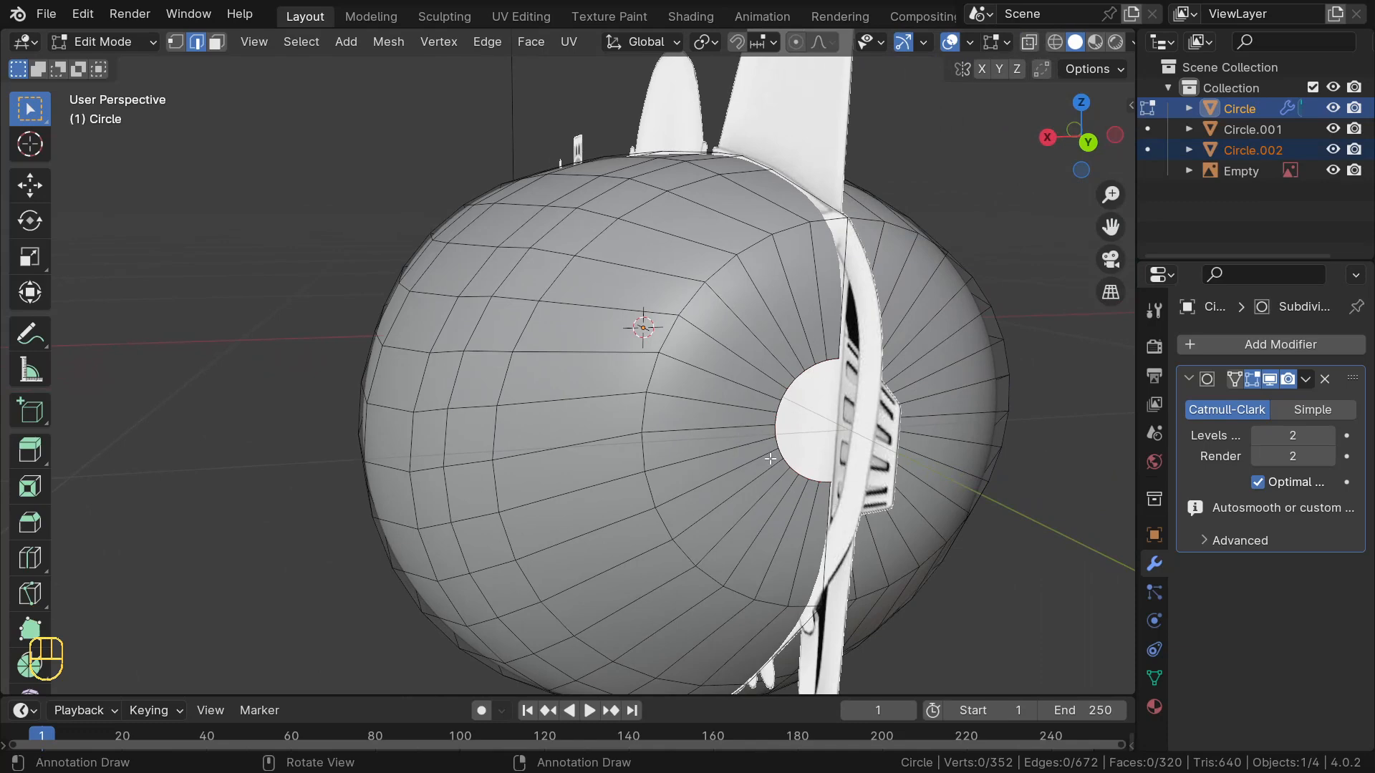
key(Tab)
middle_drag(777, 451, 763, 453)
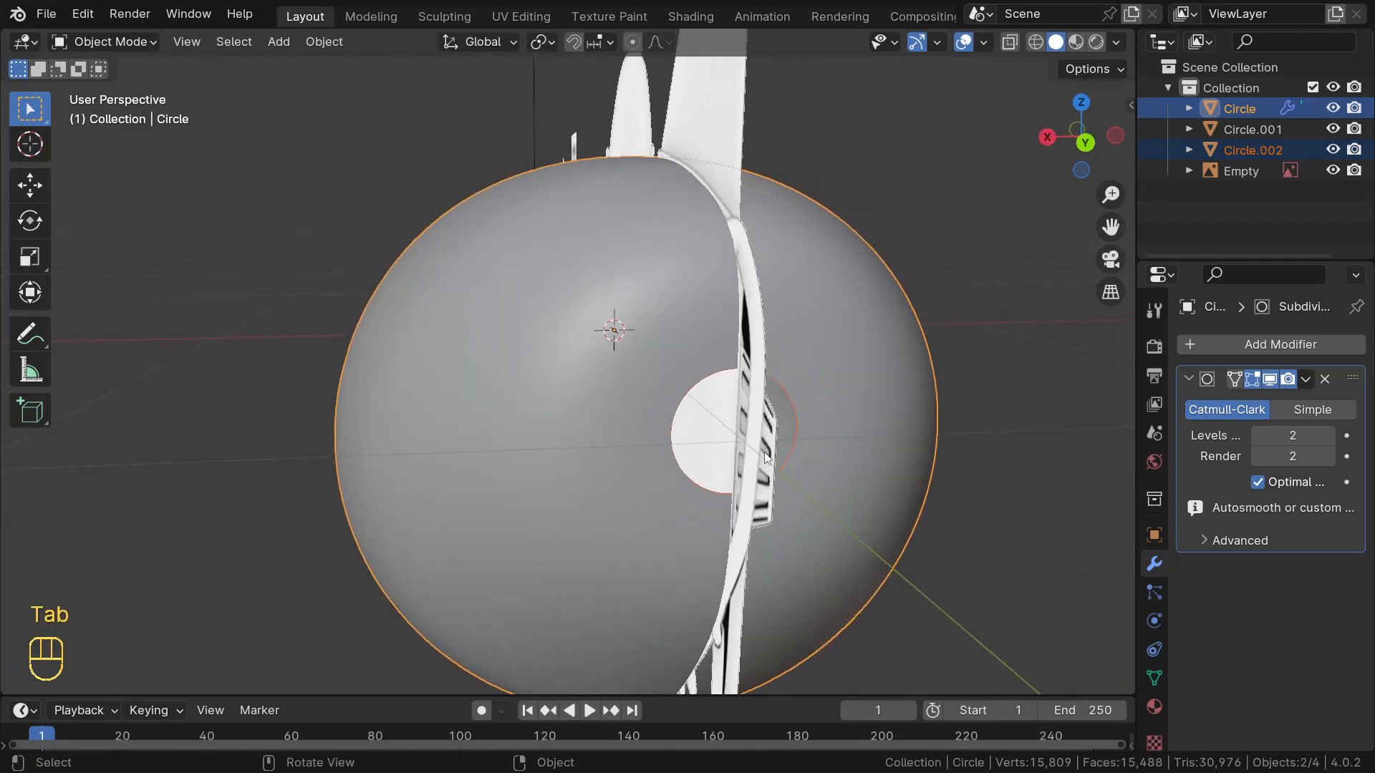
click(693, 389)
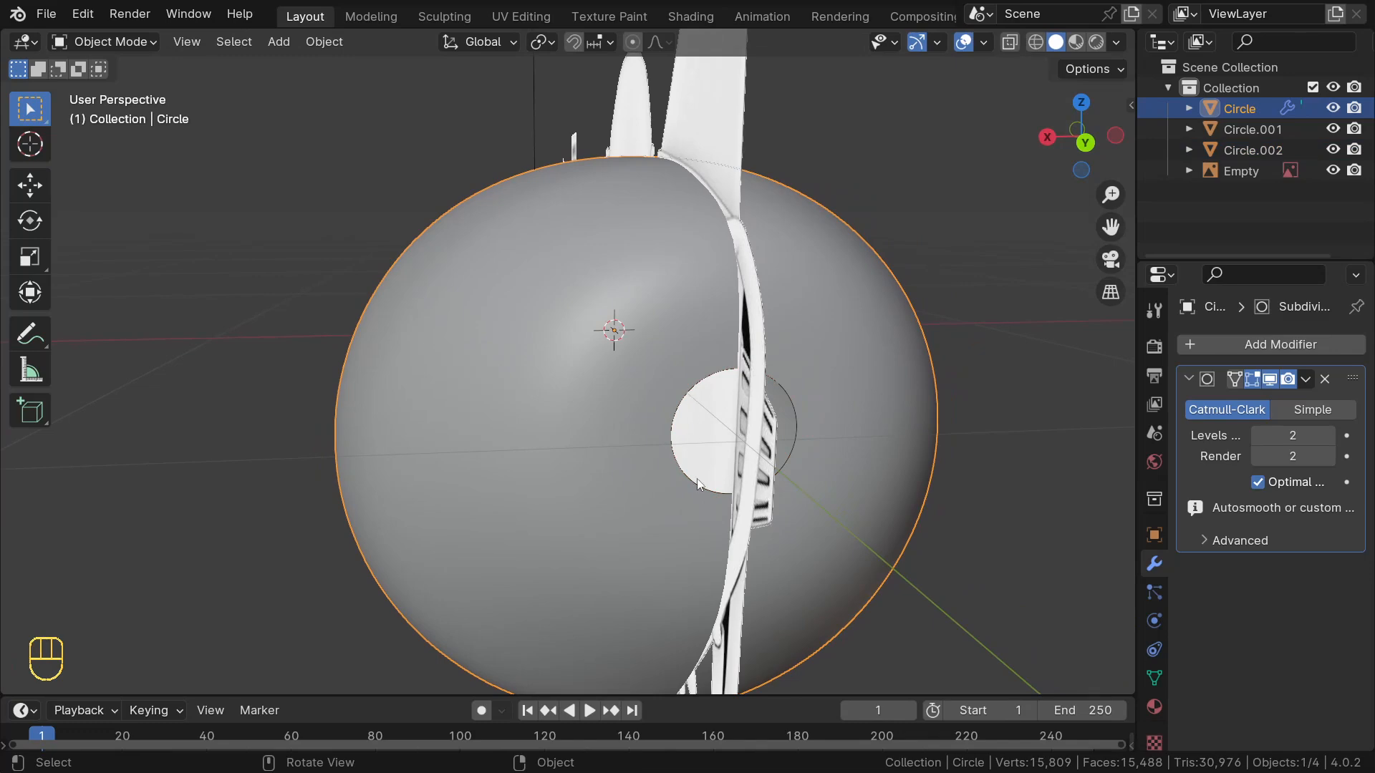
click(715, 493)
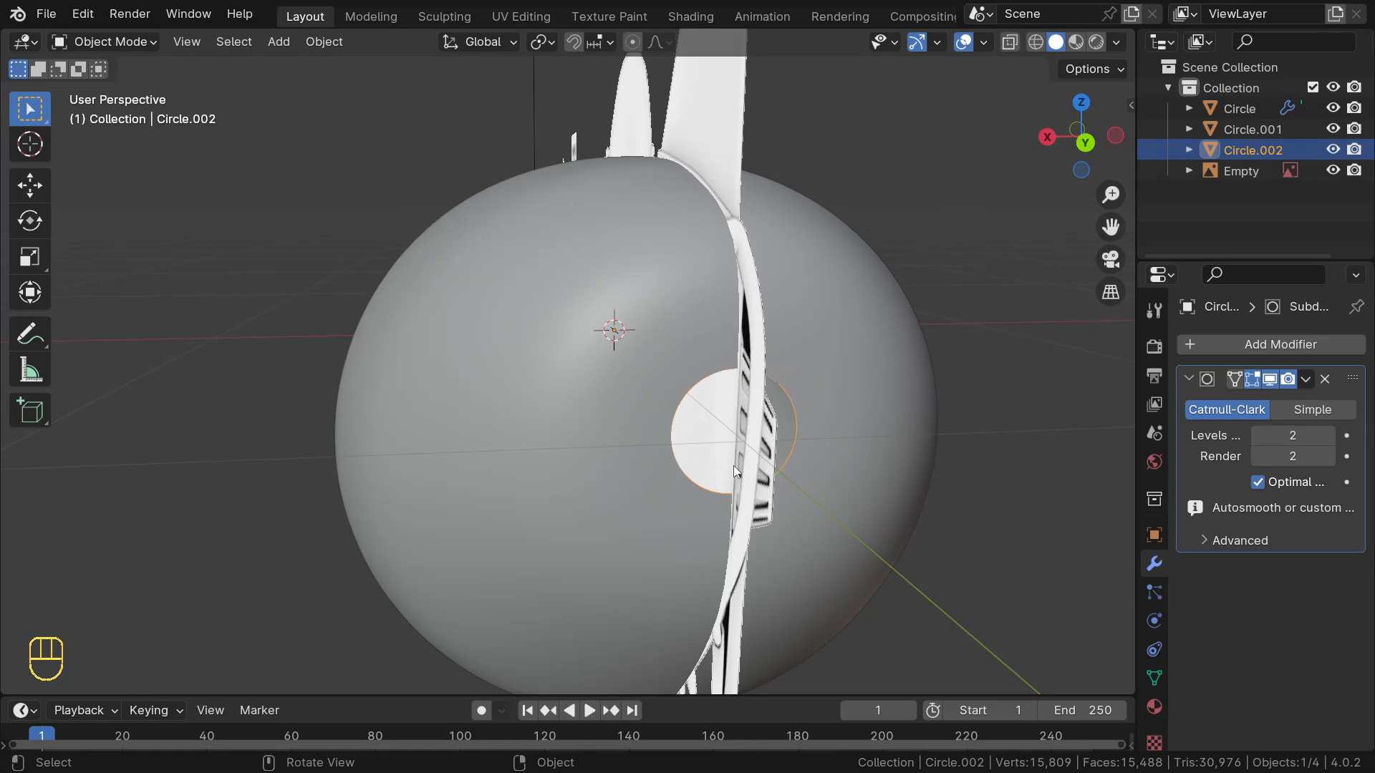
key(Tab)
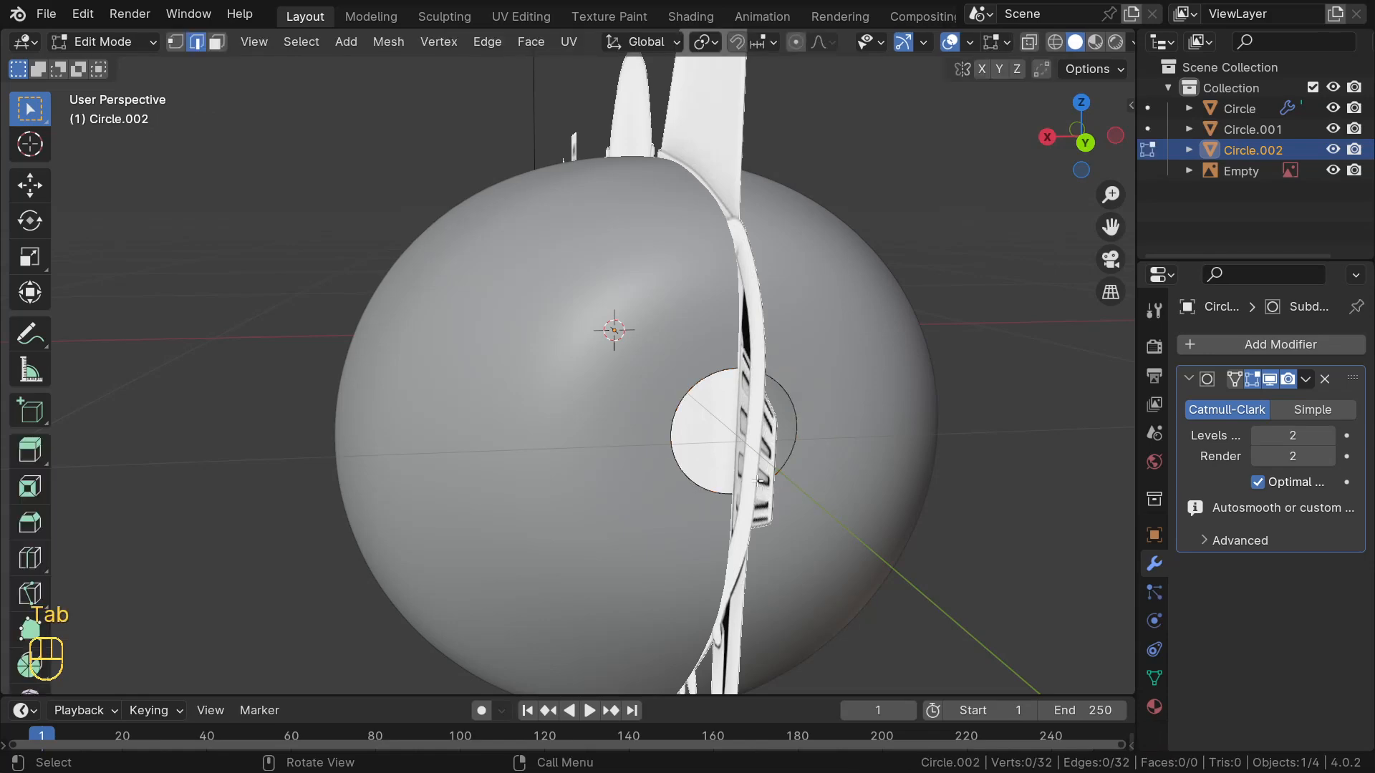
key(a)
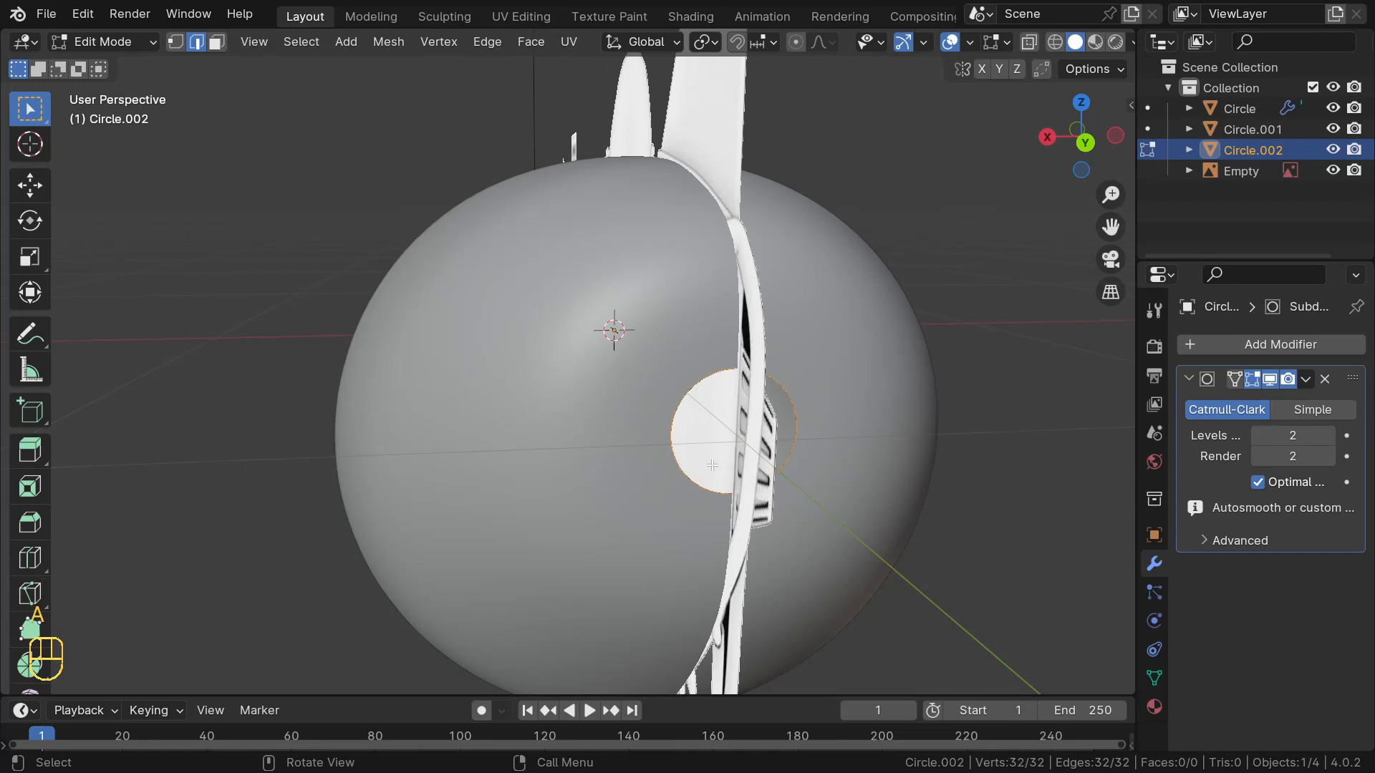
Turn on see-through display in the right side view and scale the rear ring up about 1.83 times
key(KP_3)
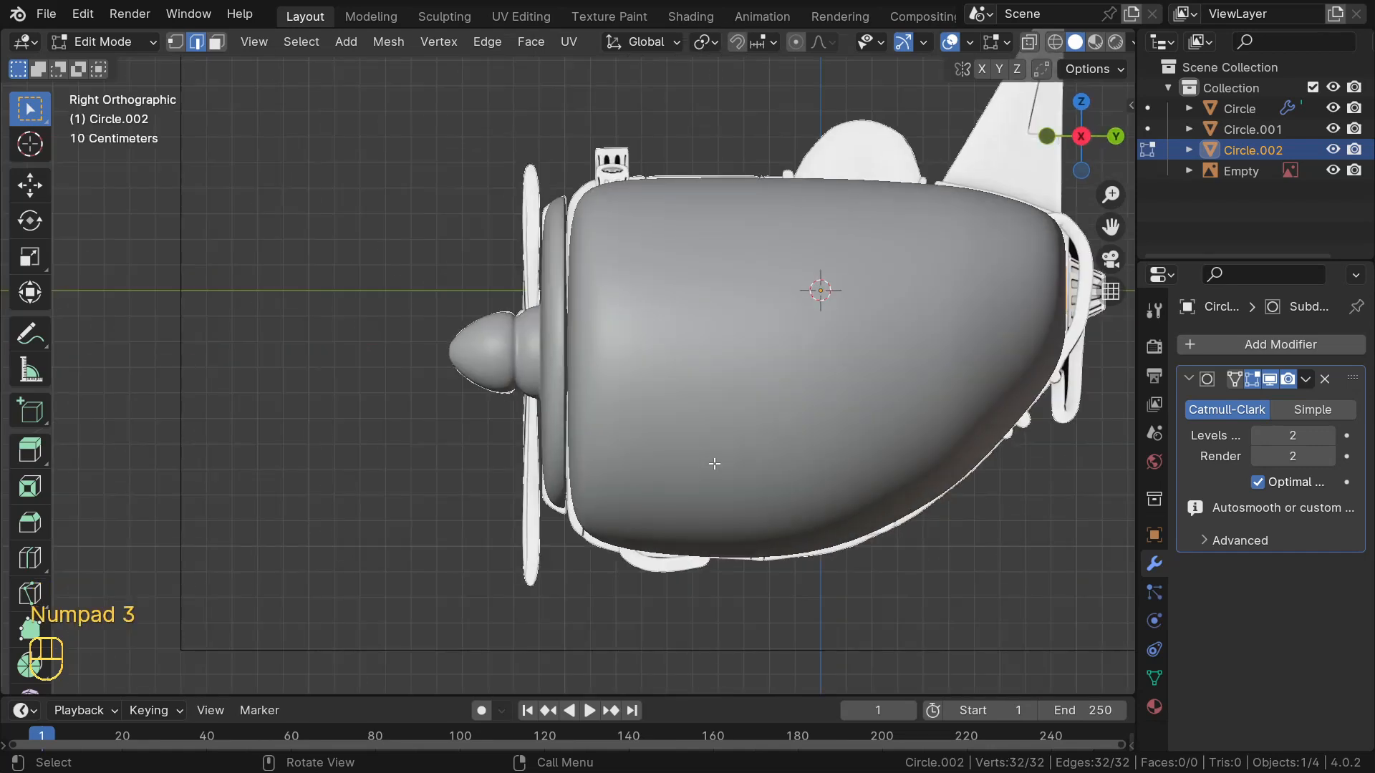
key(Tab)
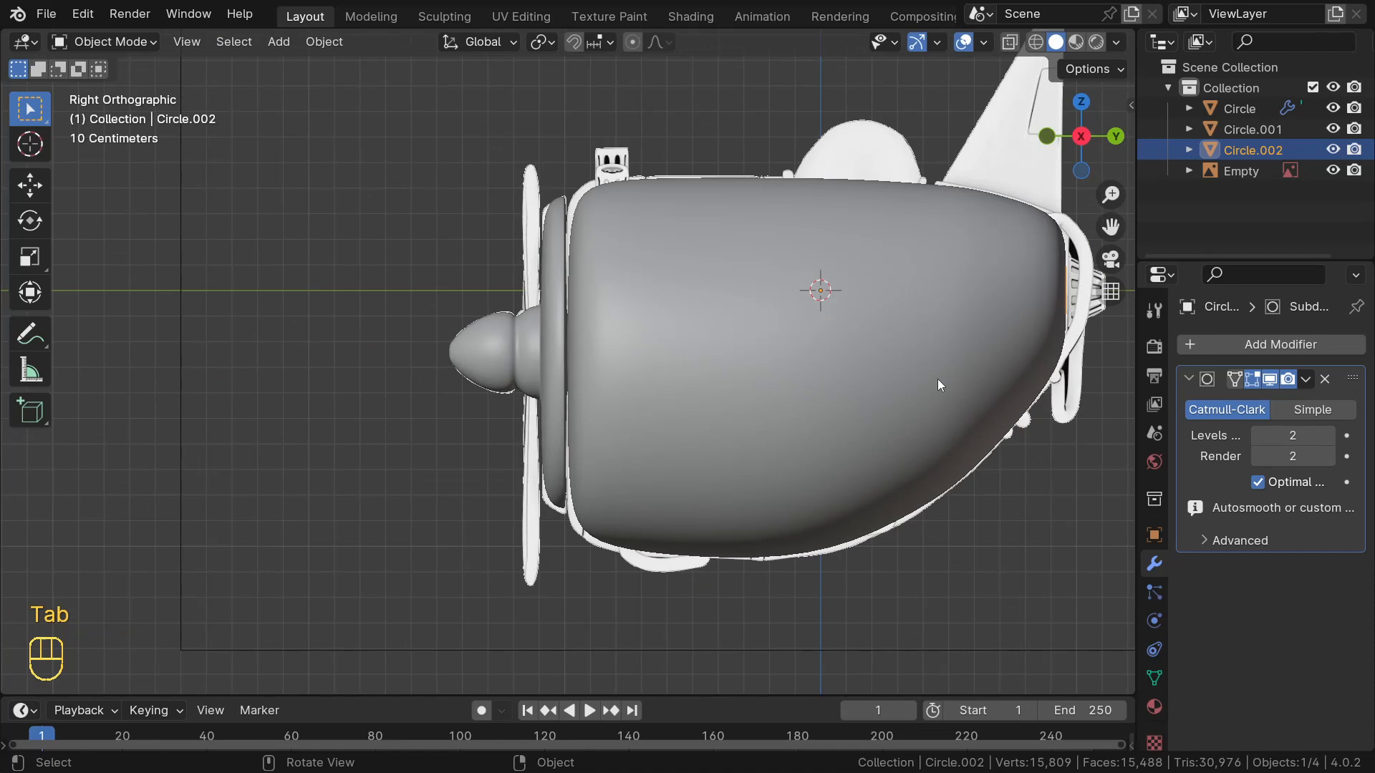
key(KP_Decimal)
scroll(582, 320, down, 6)
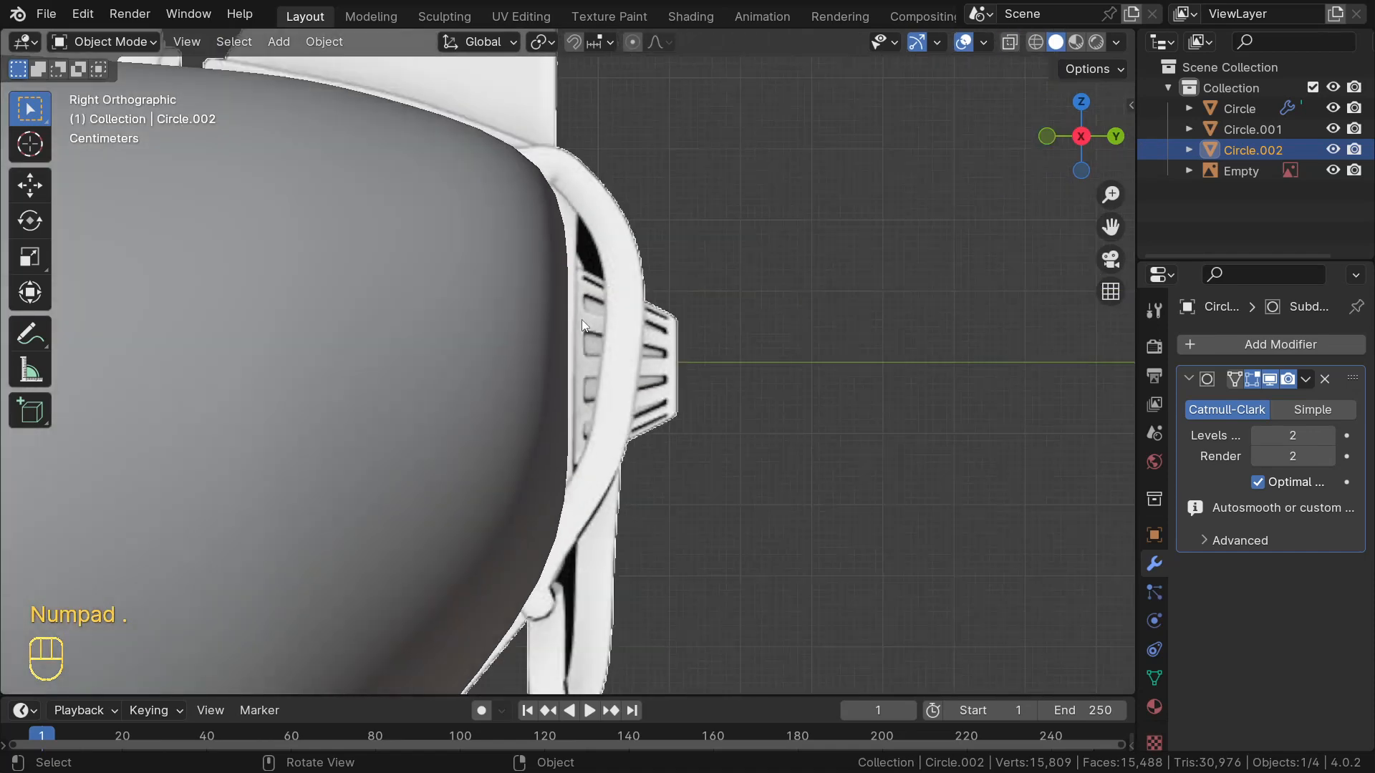
key(alt+z)
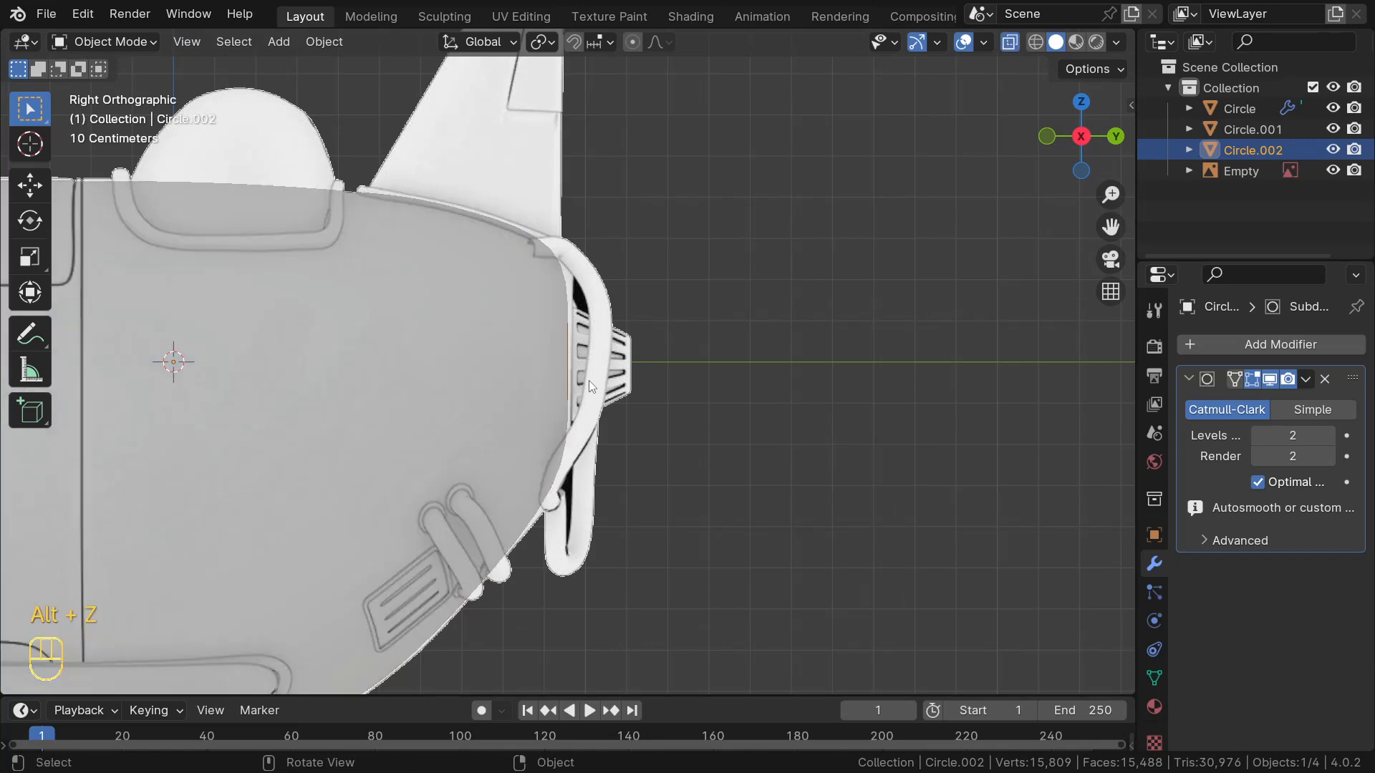
key(Tab)
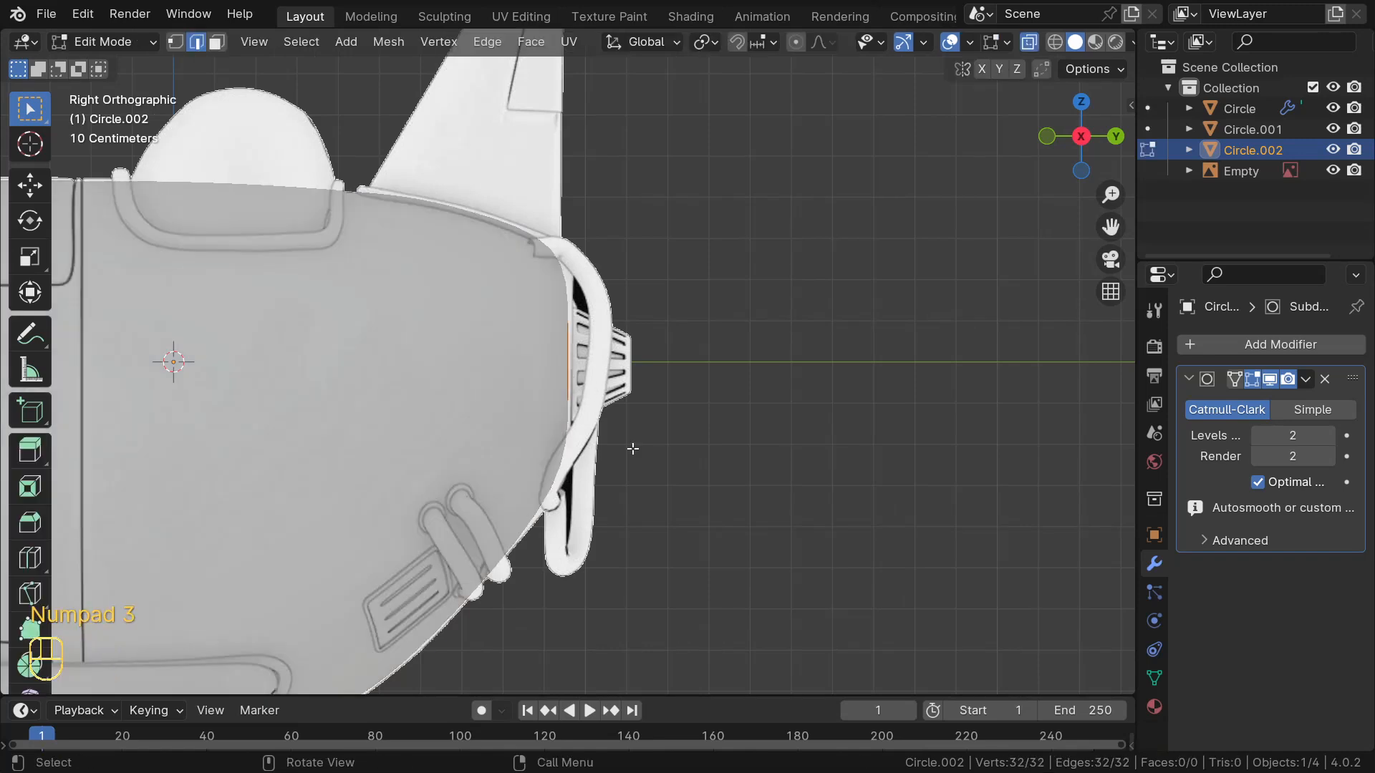
key(s)
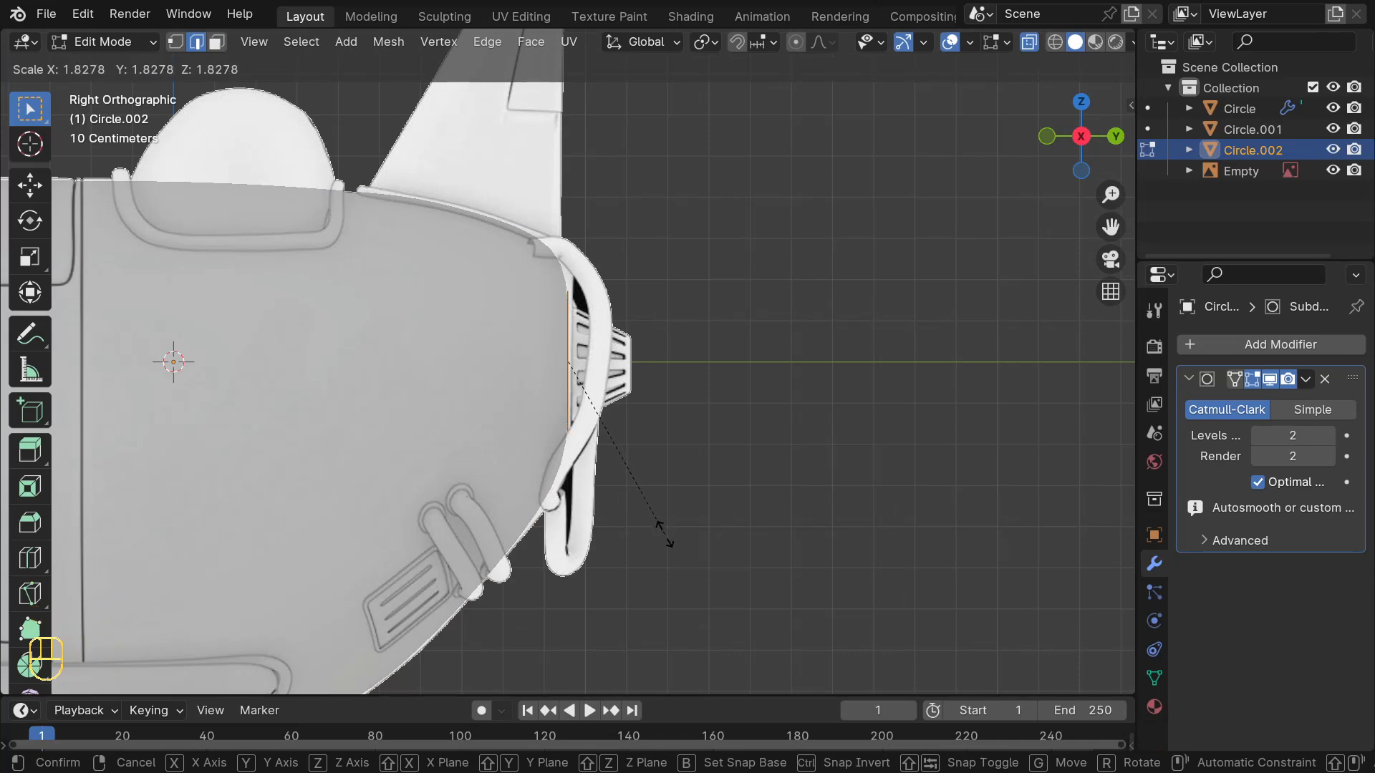
click(665, 536)
Move the enlarged ring about 0.01 m along the negative Y axis, slightly into the fuselage
key(KP_3)
key(g)
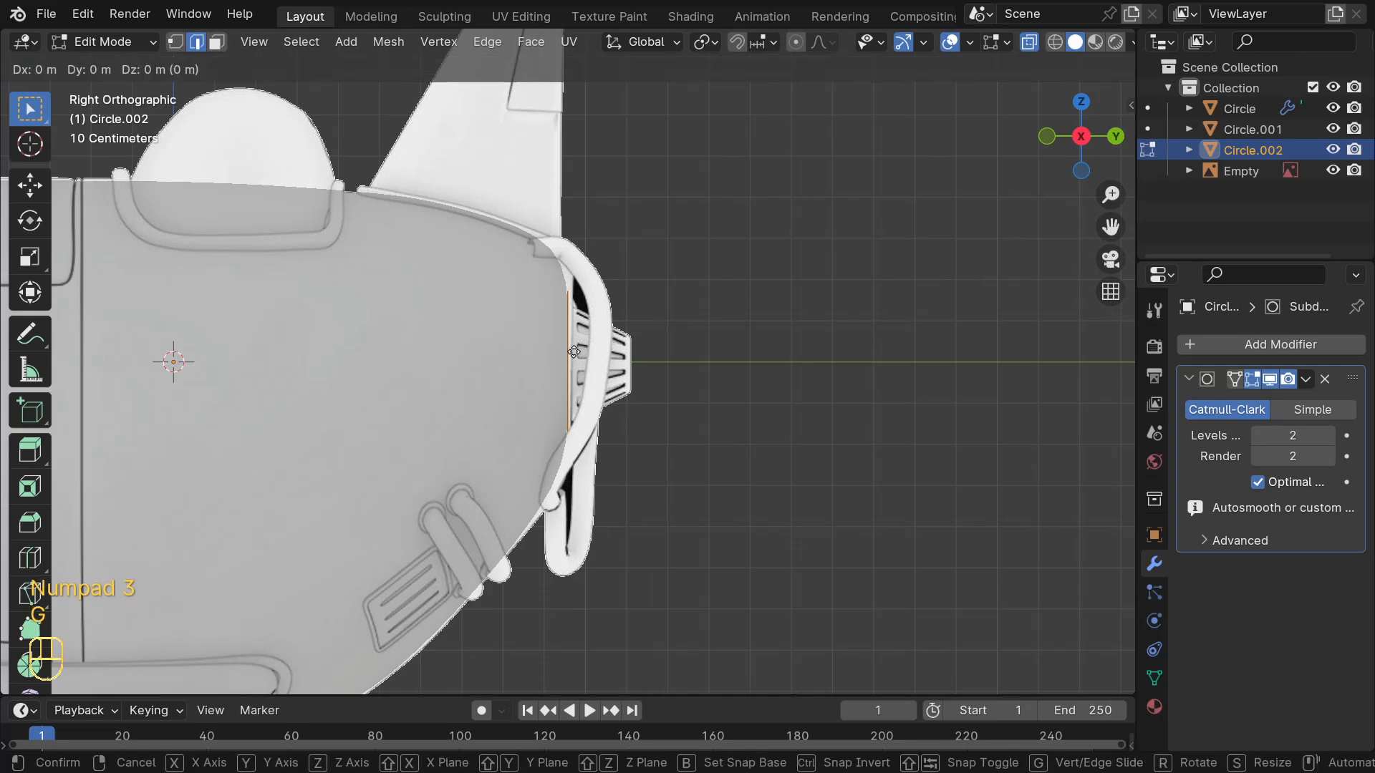
key(y)
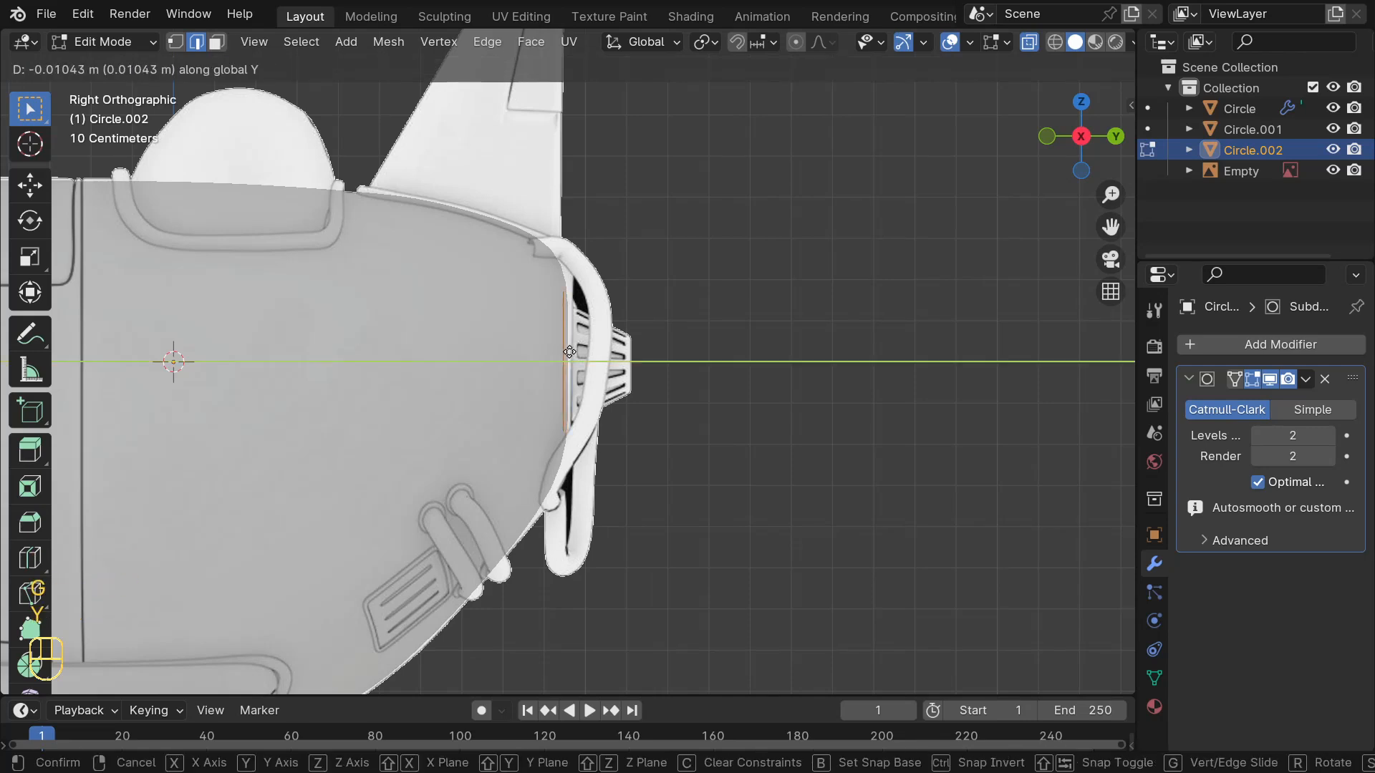
click(590, 374)
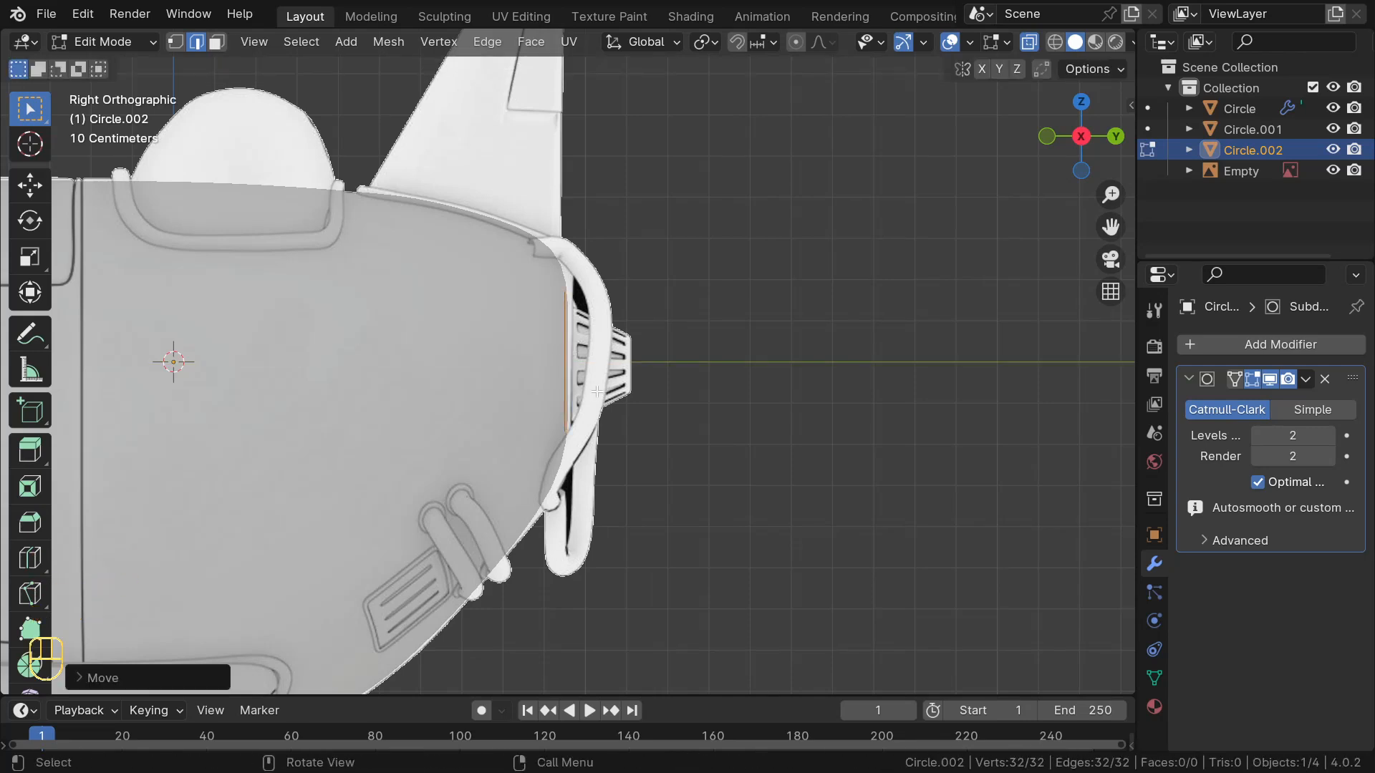
Extrude the ring about 0.02 m rearward along Y and scale the new edge inward to about 0.8 to match the reference nozzle's base
middle_drag(581, 403, 573, 372)
key(KP_3)
scroll(609, 331, up, 3)
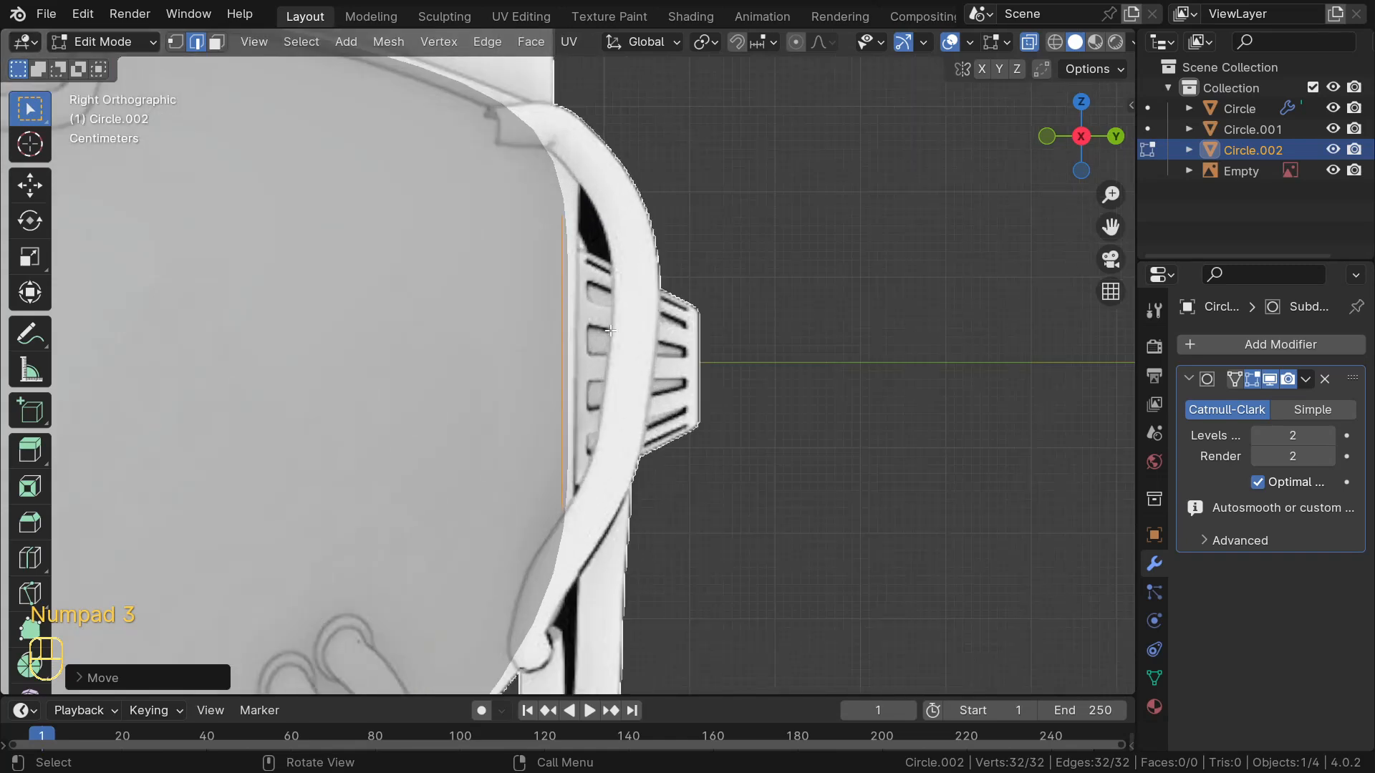
key(g)
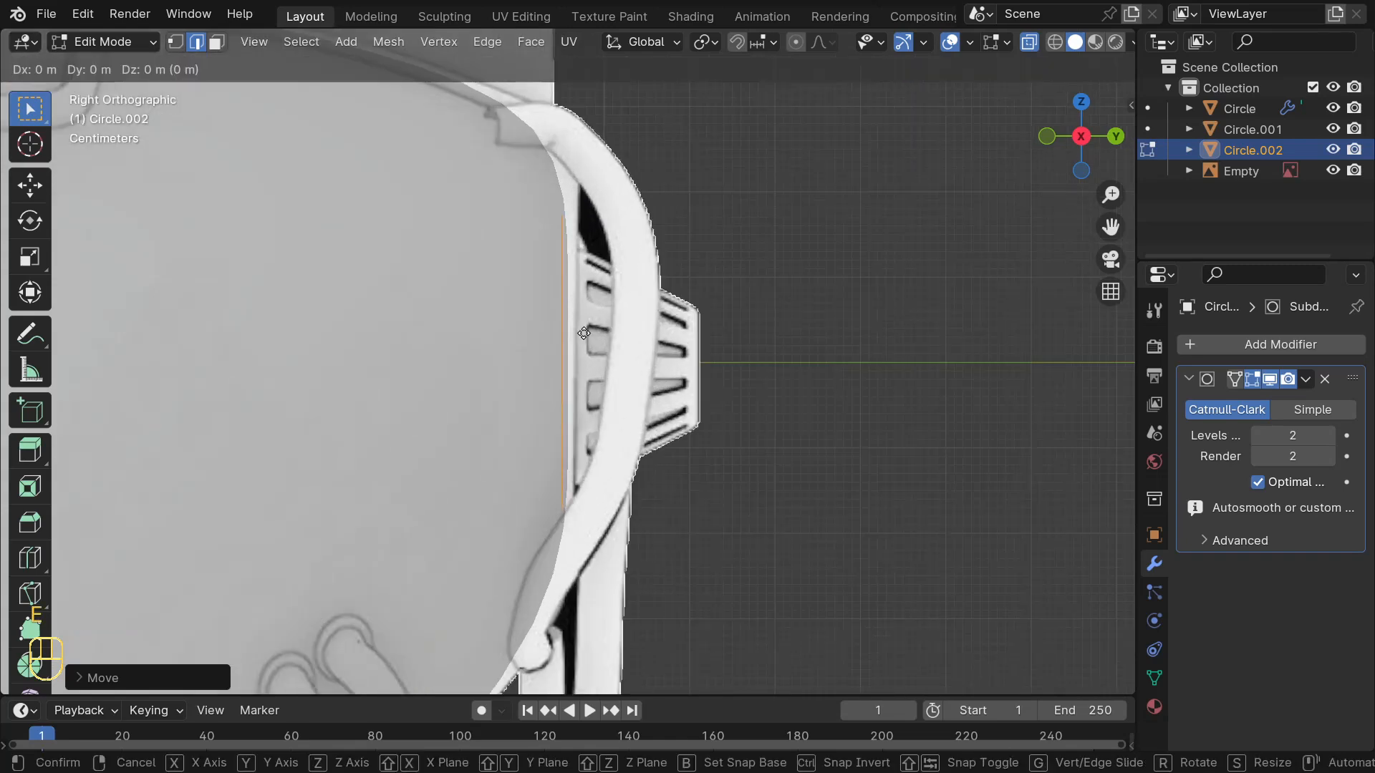
key(y)
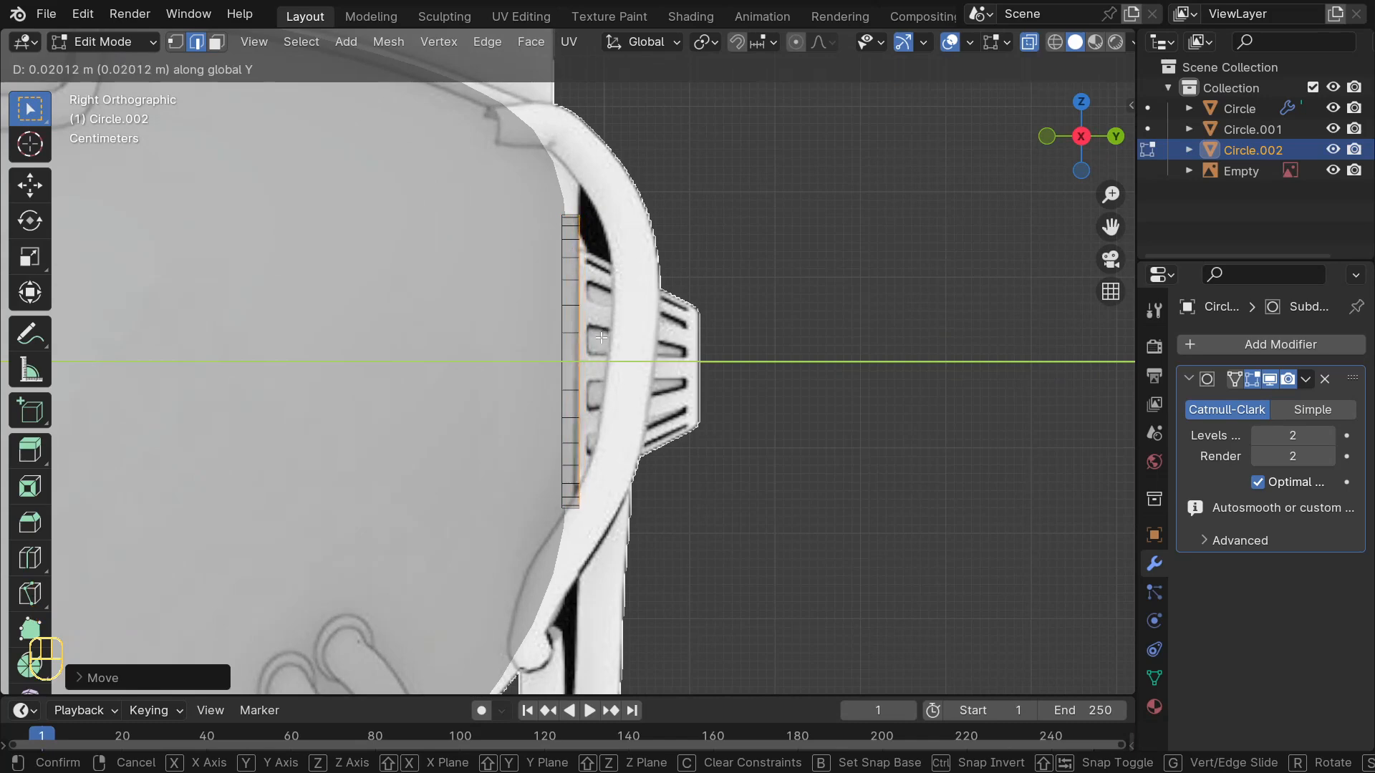
click(601, 338)
key(s)
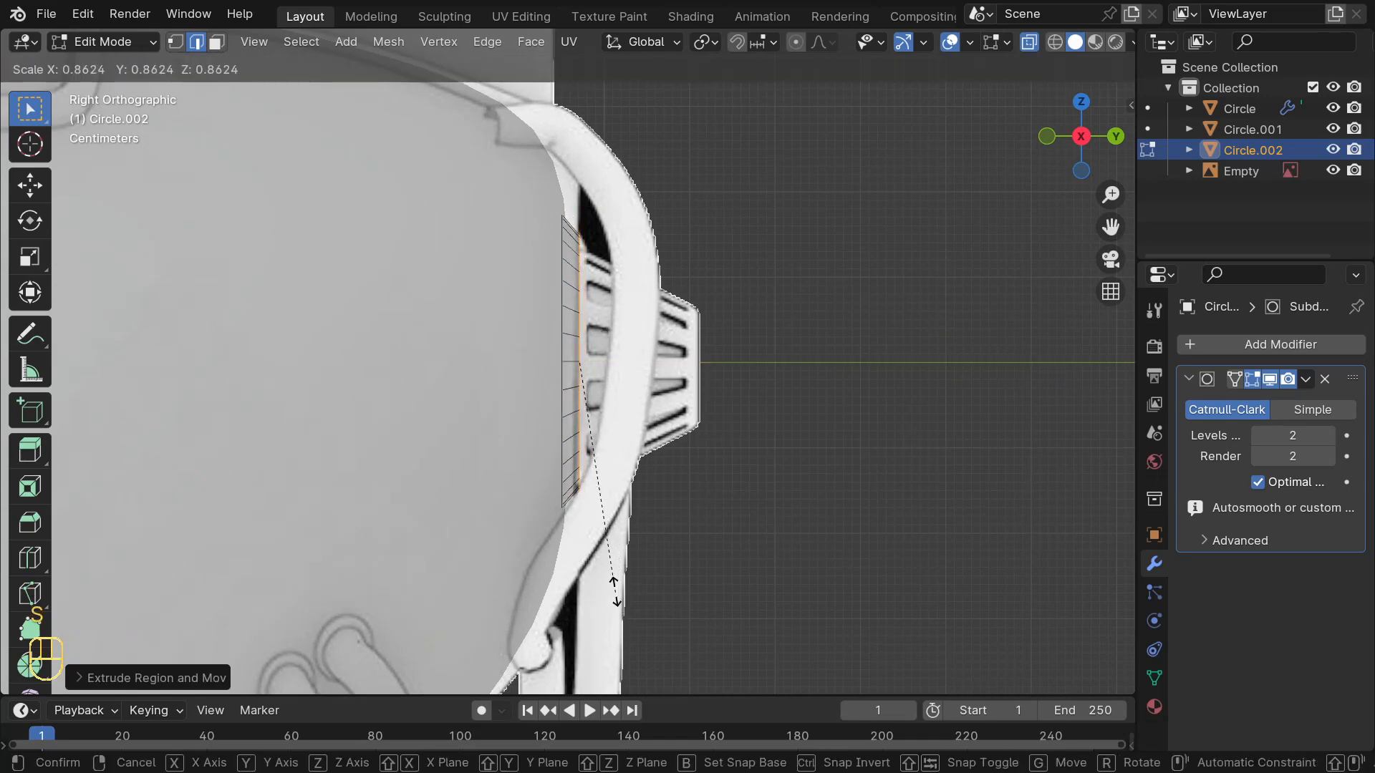
click(603, 569)
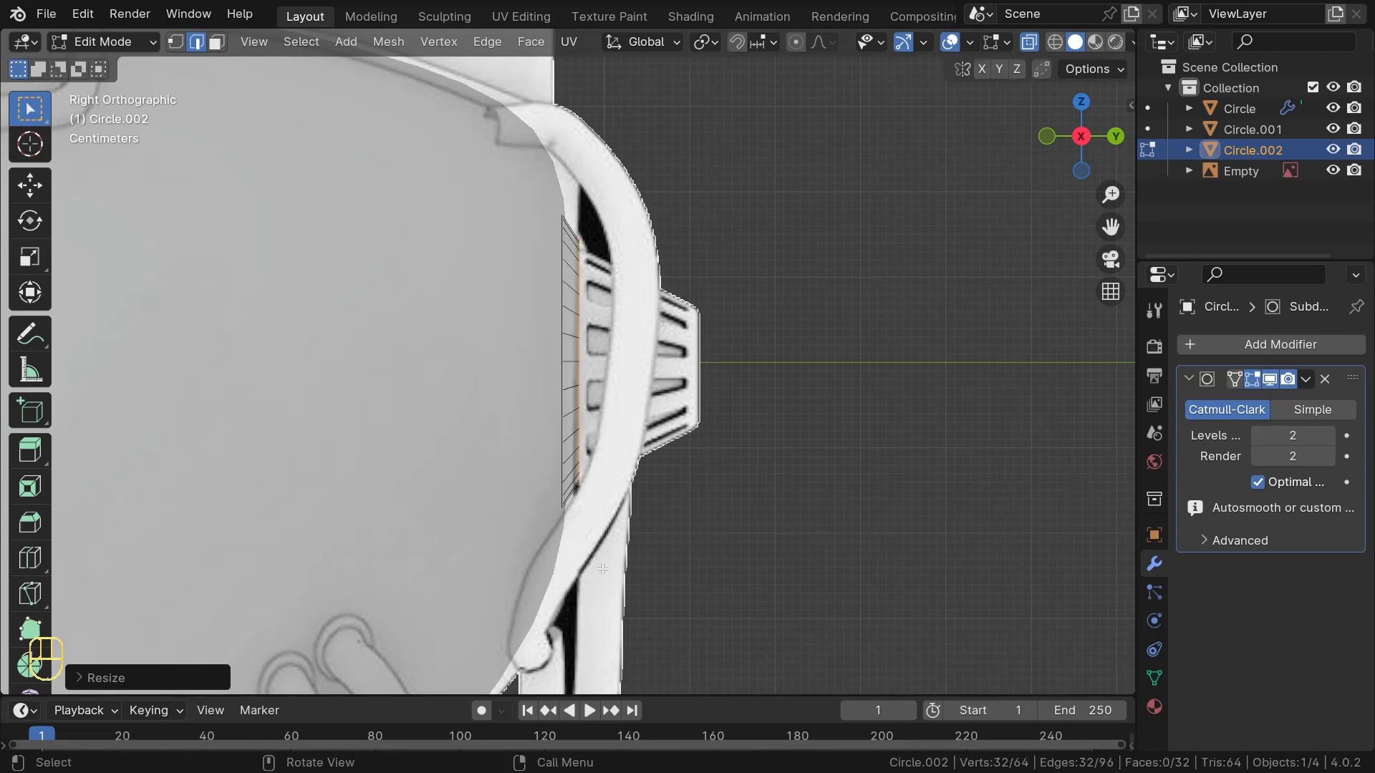
Extrude the ring's rear edge about 0.005 m along the Y axis to form a narrow band
key(e)
key(y)
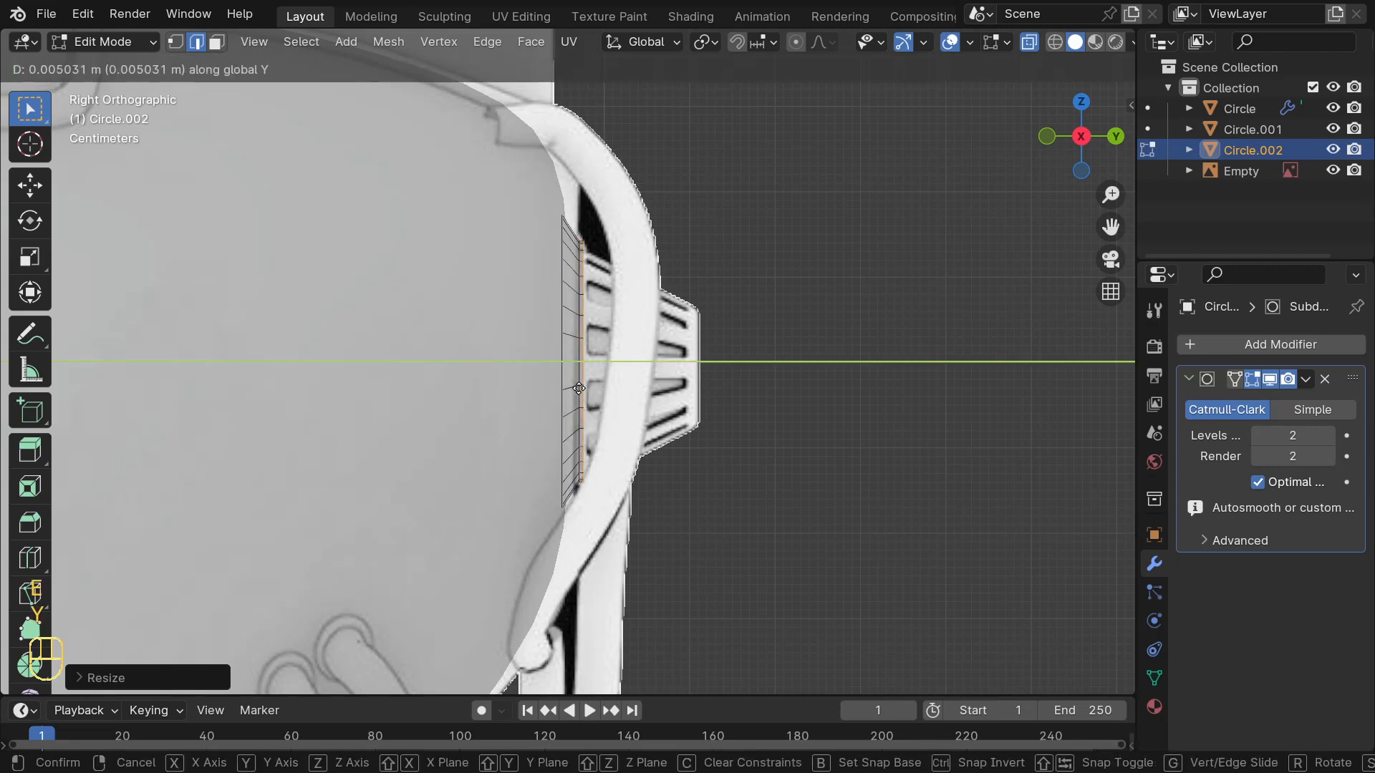
click(581, 388)
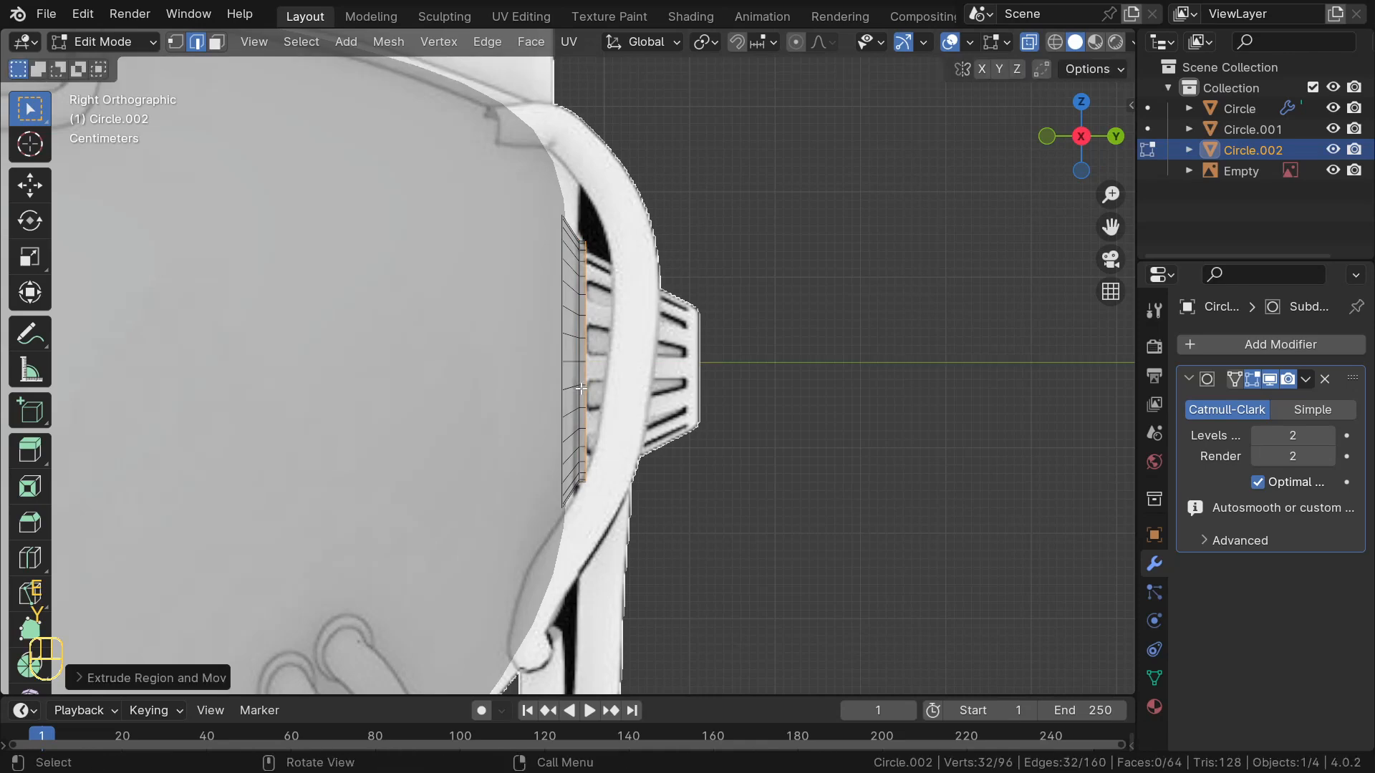
Extrude the nozzle's rear edge about 0.13 m along Y and scale it to just over half size, following the reference's taper
key(e)
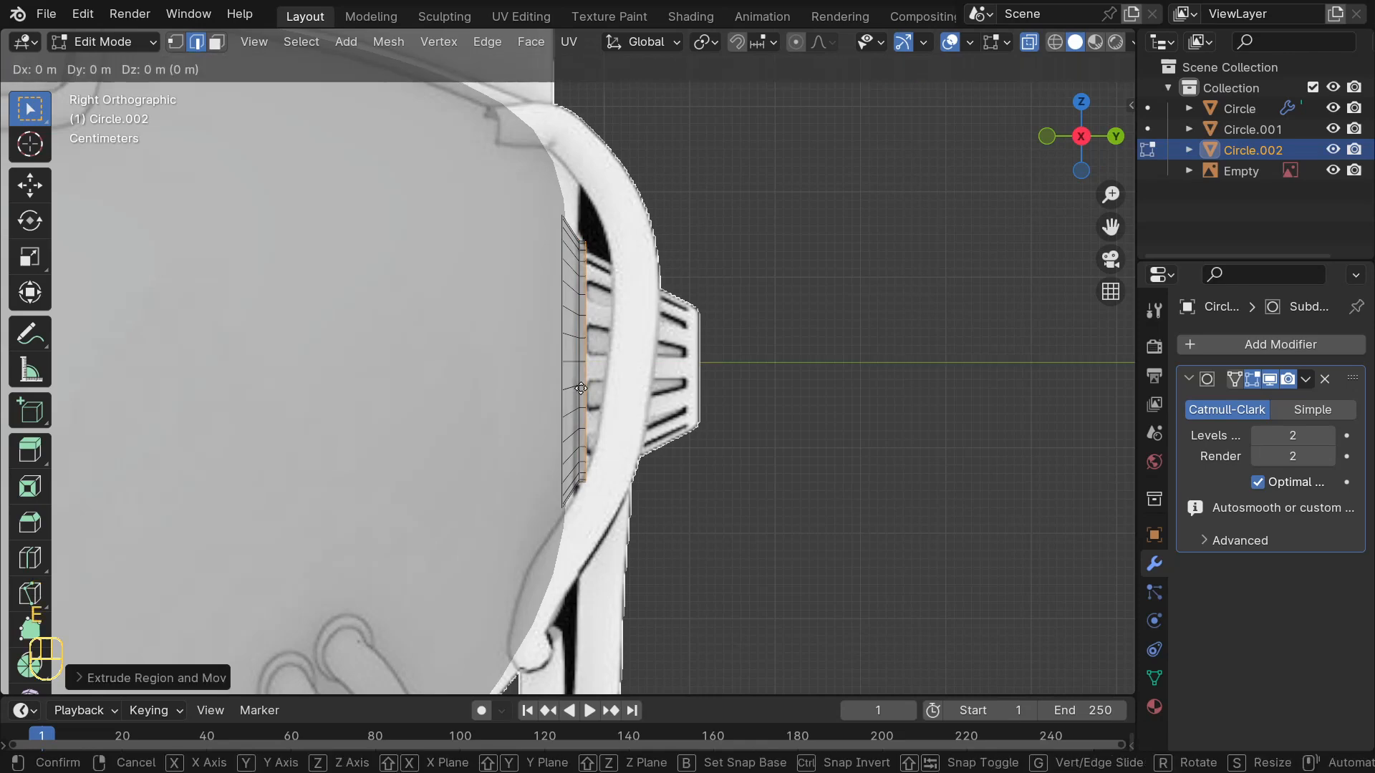
key(y)
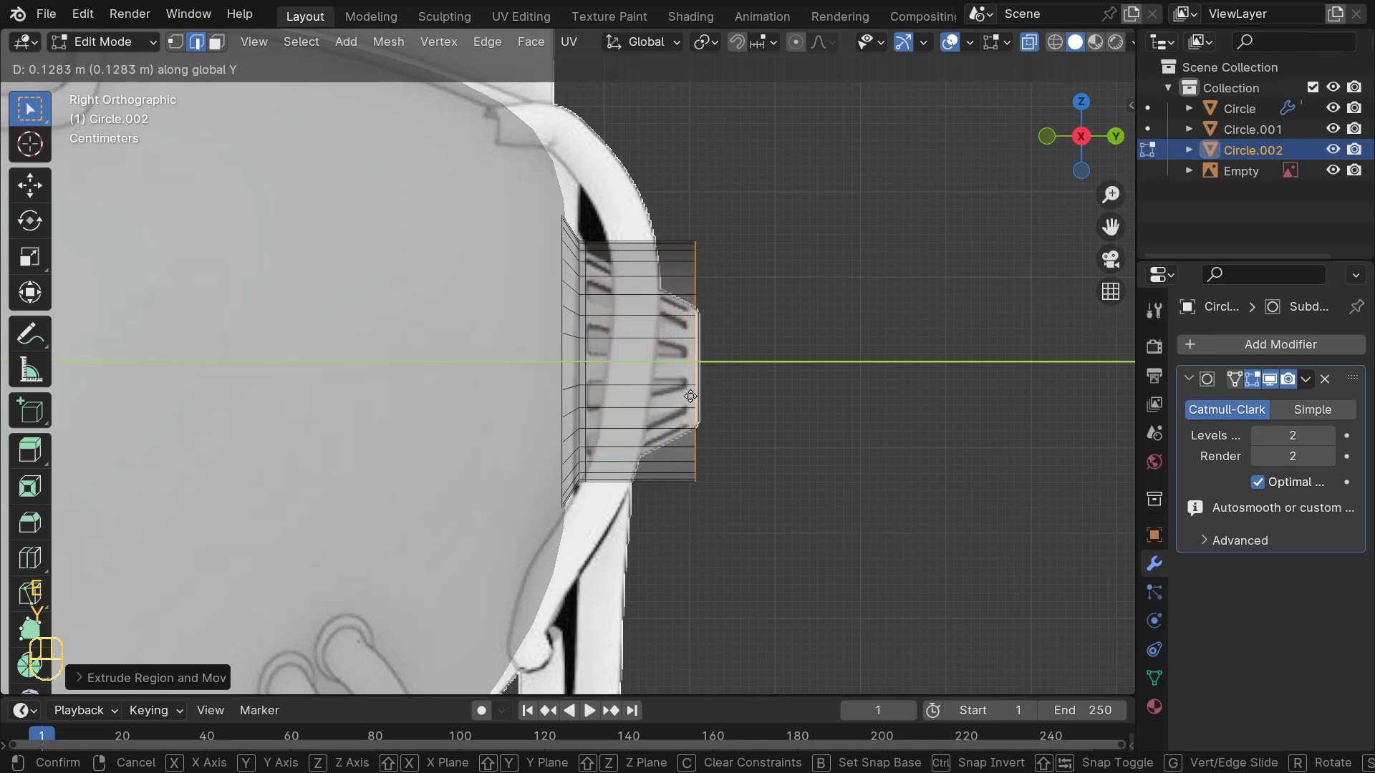
click(697, 397)
key(s)
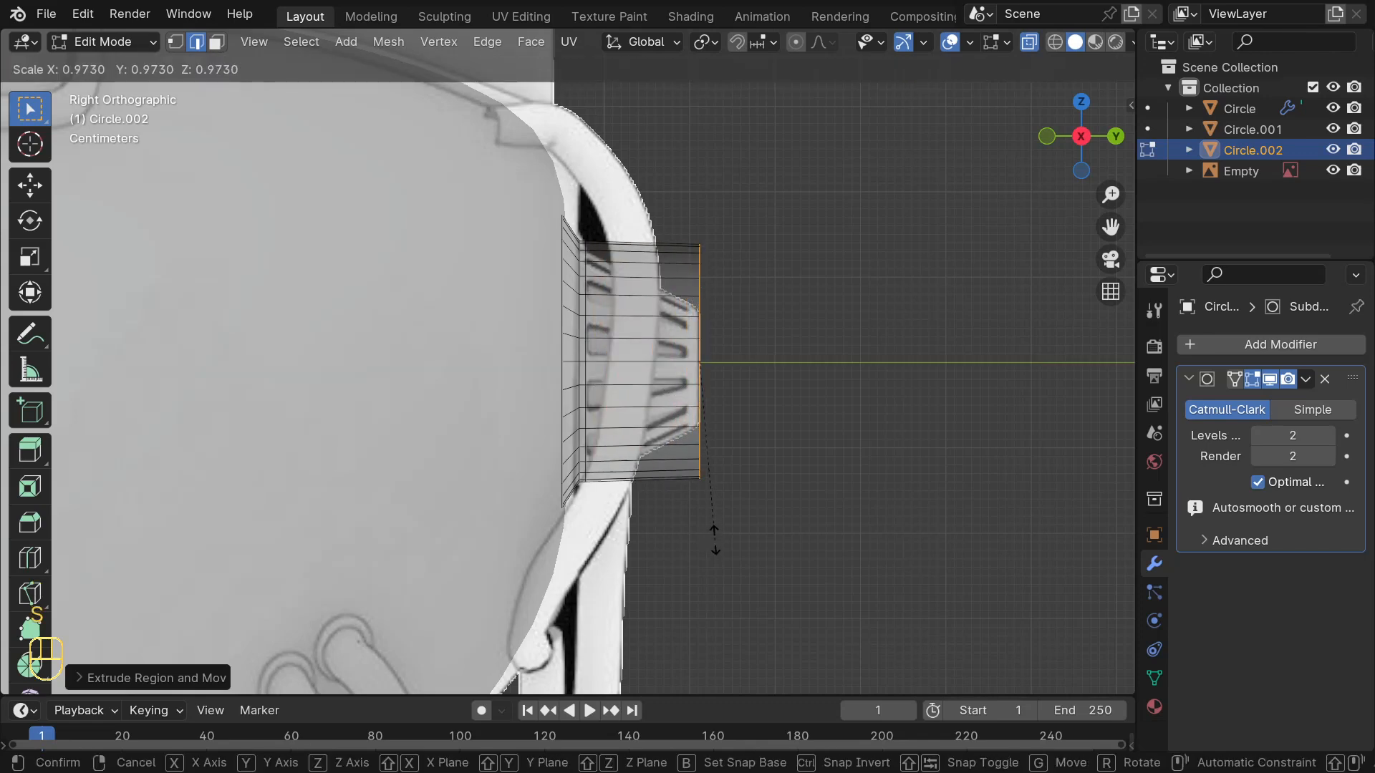
click(704, 461)
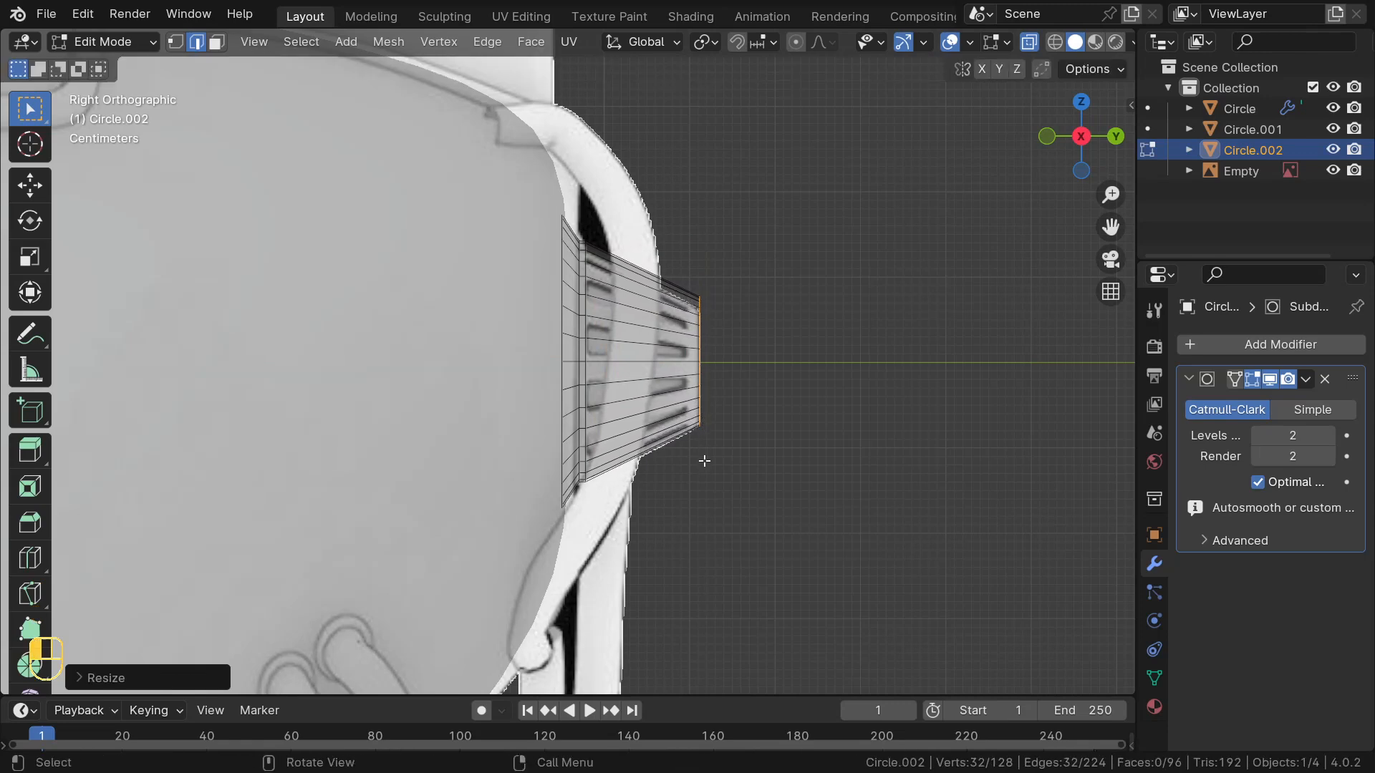
Add an edge loop around the tapered nozzle and slide it close to the rear opening
key(ctrl+r)
click(672, 428)
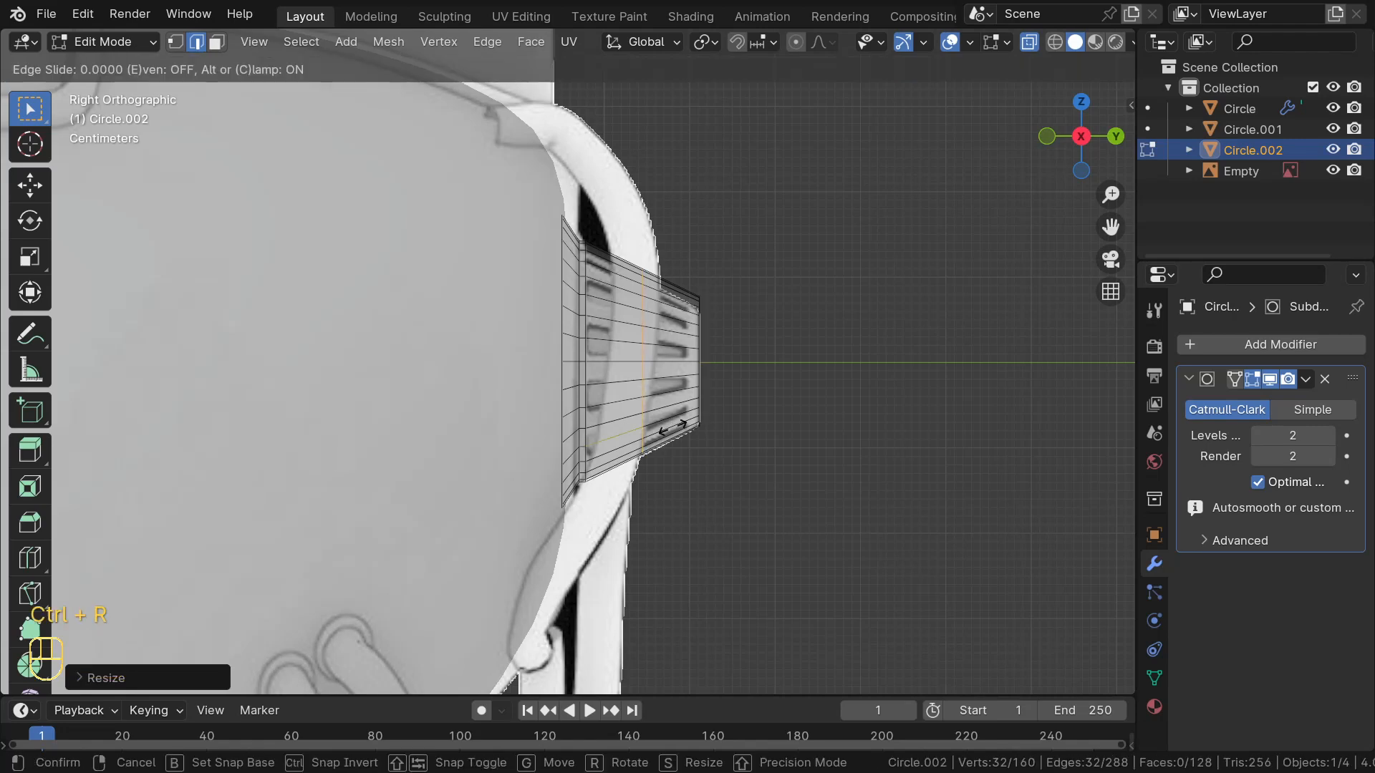
click(727, 441)
Isolate the nozzle in opaque display and select every other long face around its tapered side
middle_drag(564, 343, 507, 365)
key(KP_Divide)
key(alt+z)
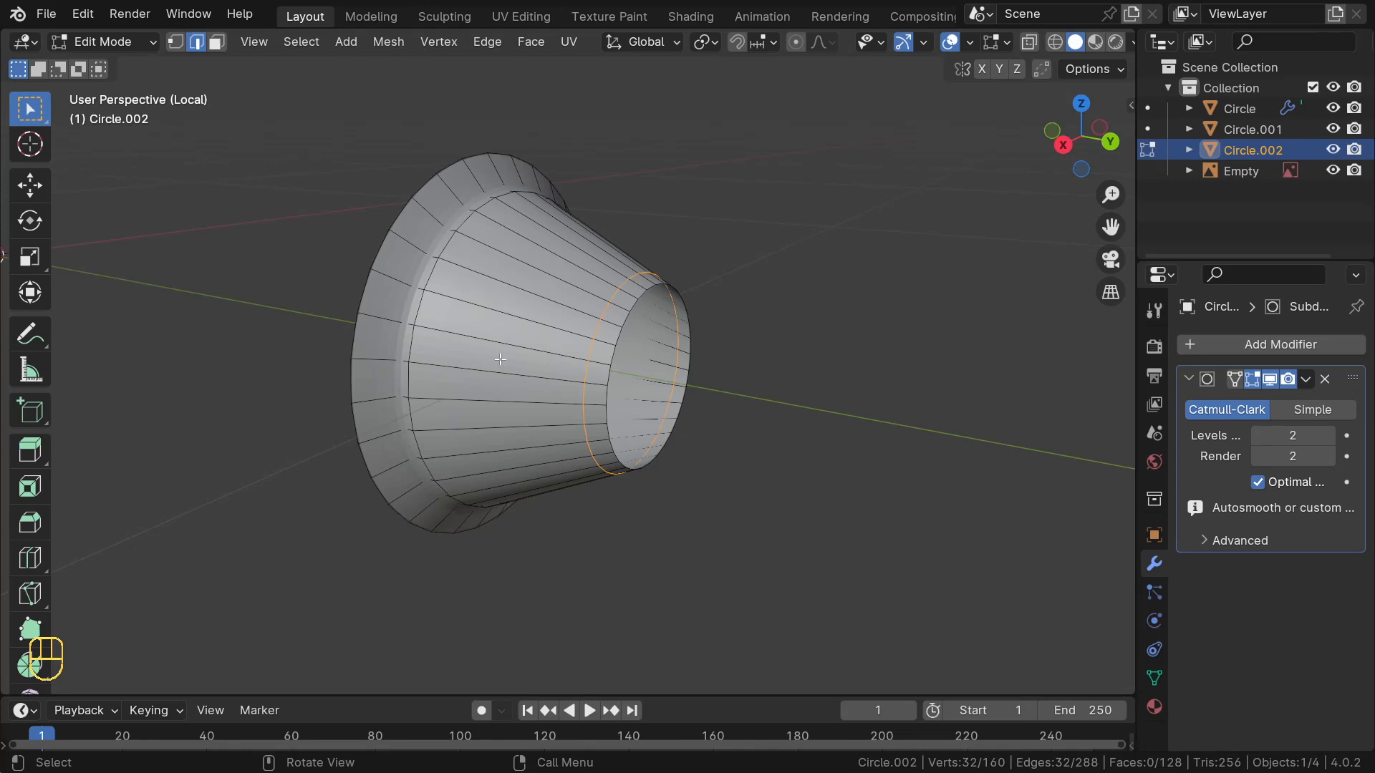
key(3)
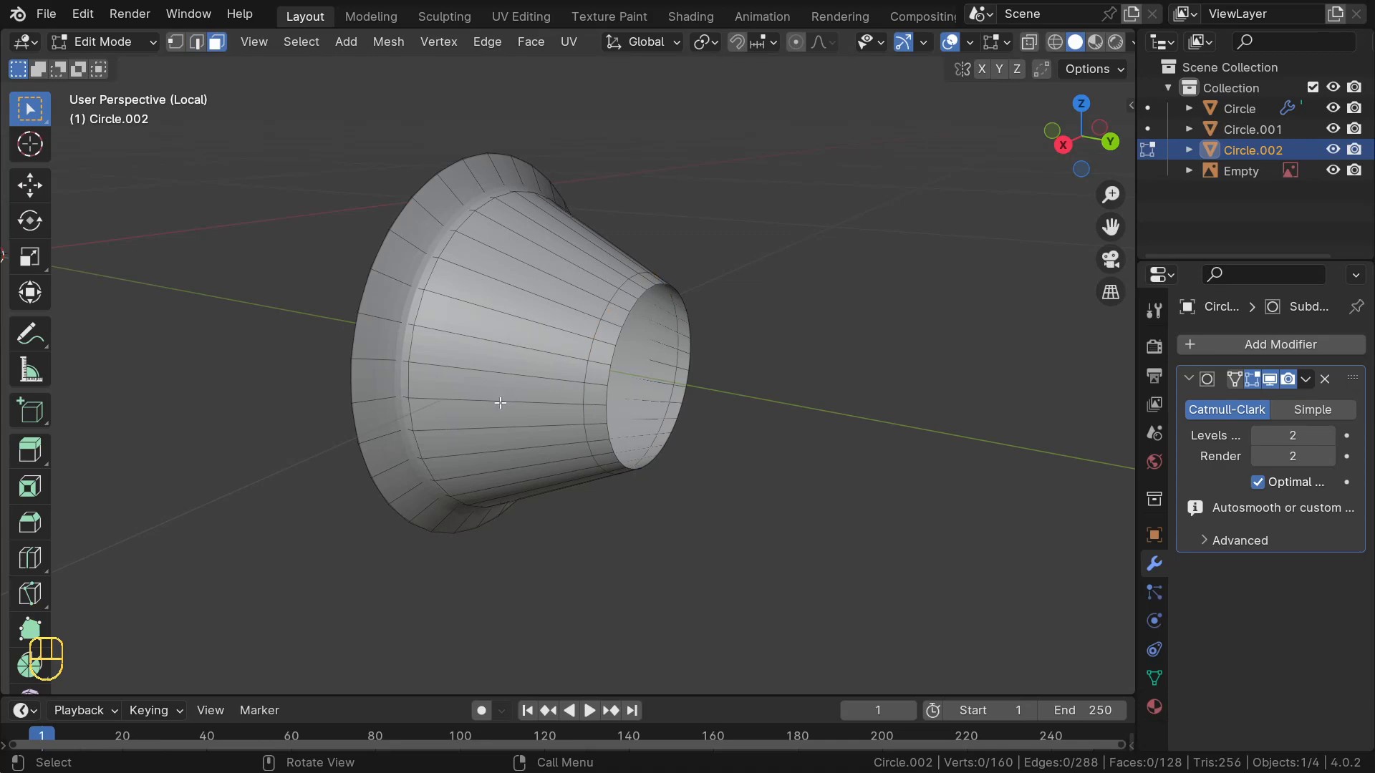
click(510, 381)
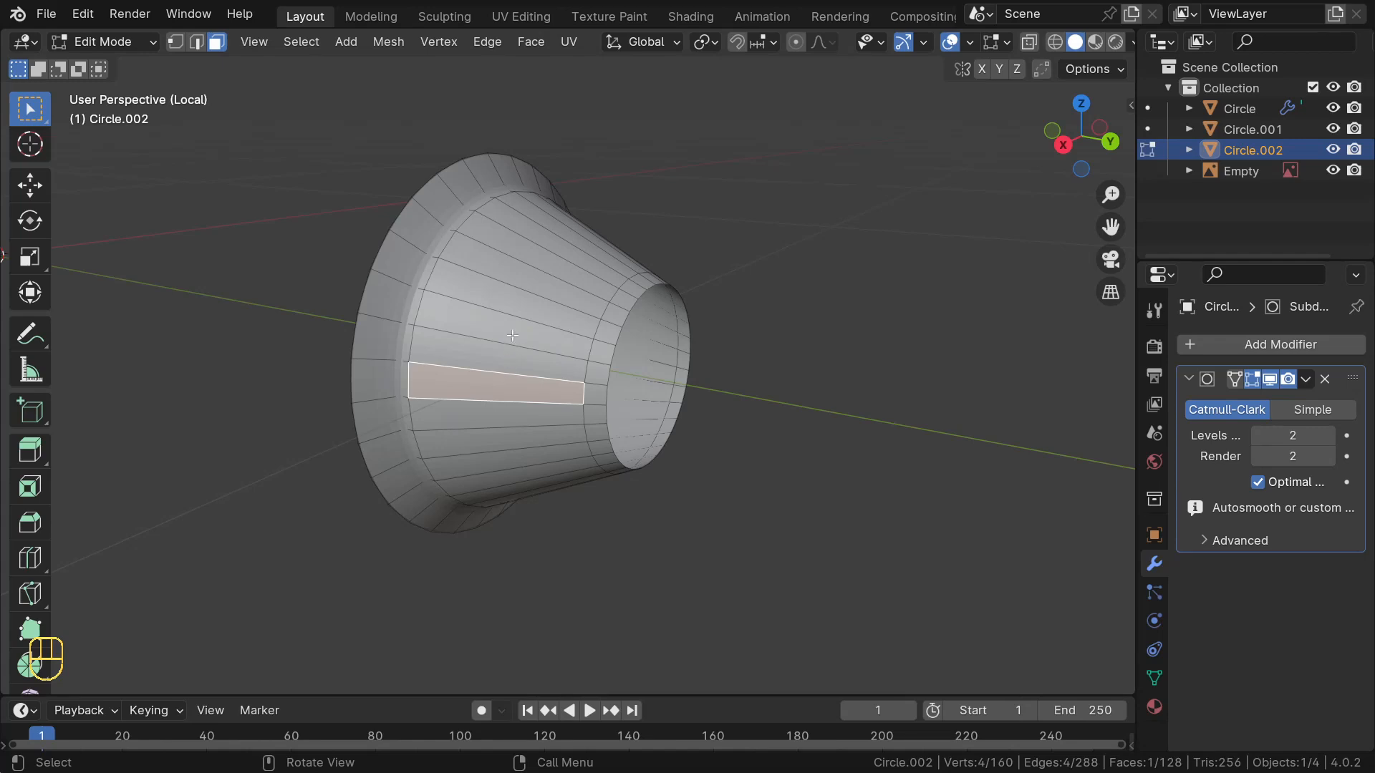
key(shift)
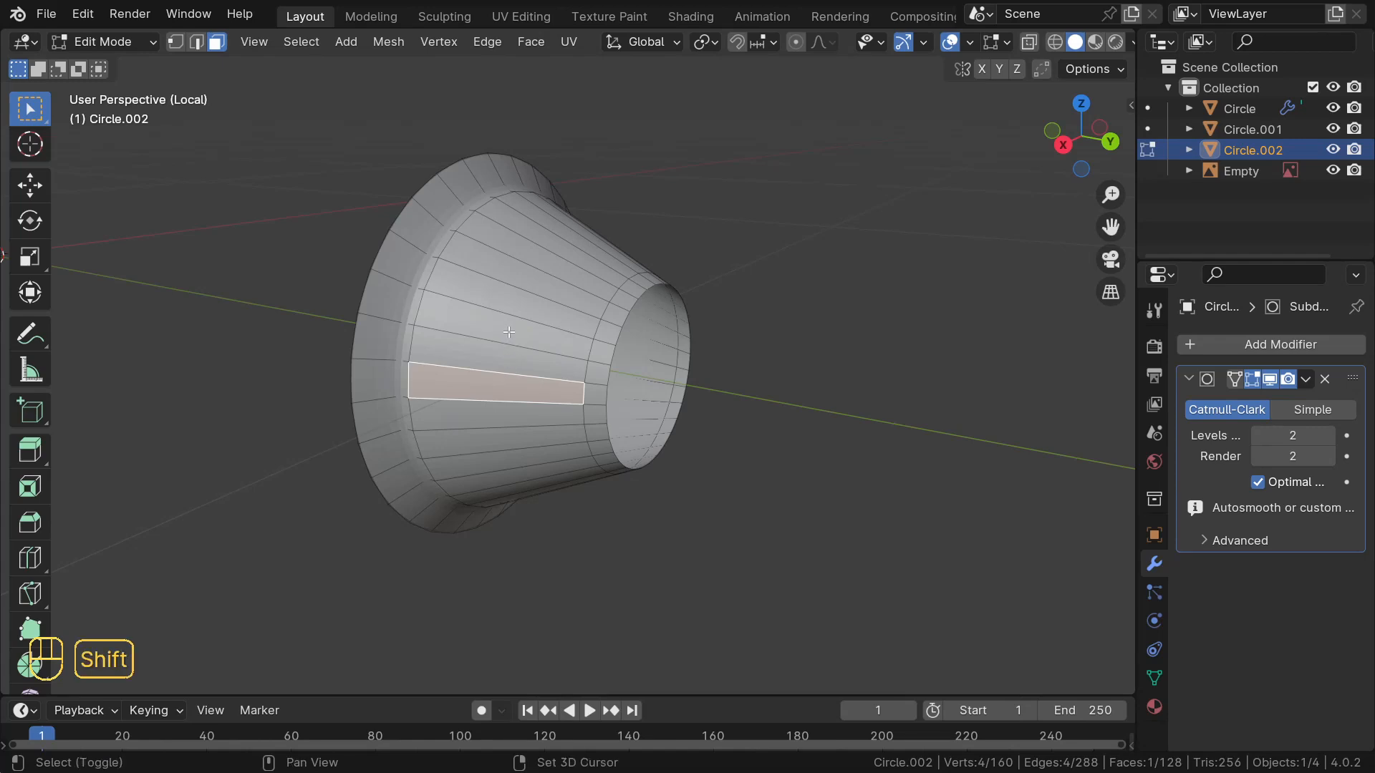
shift+click(509, 332)
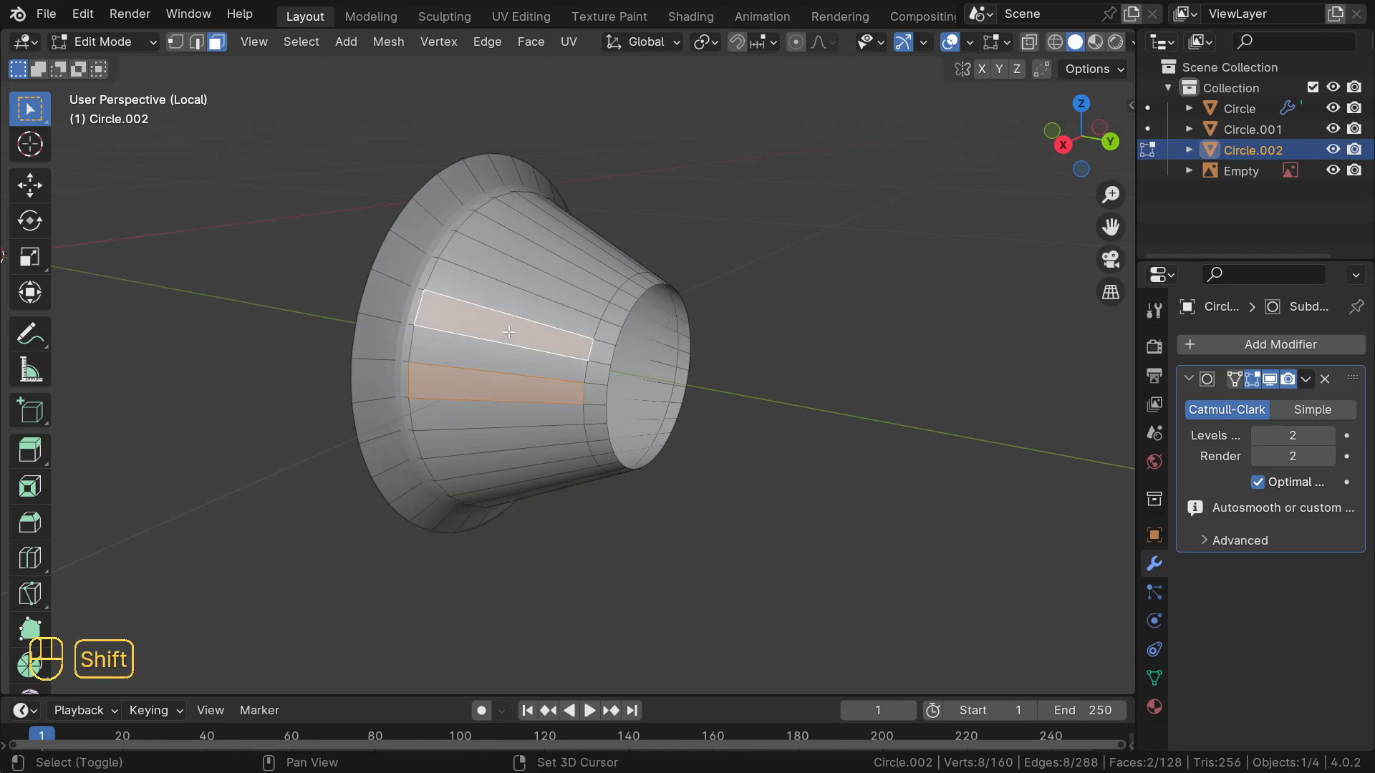
shift+click(503, 270)
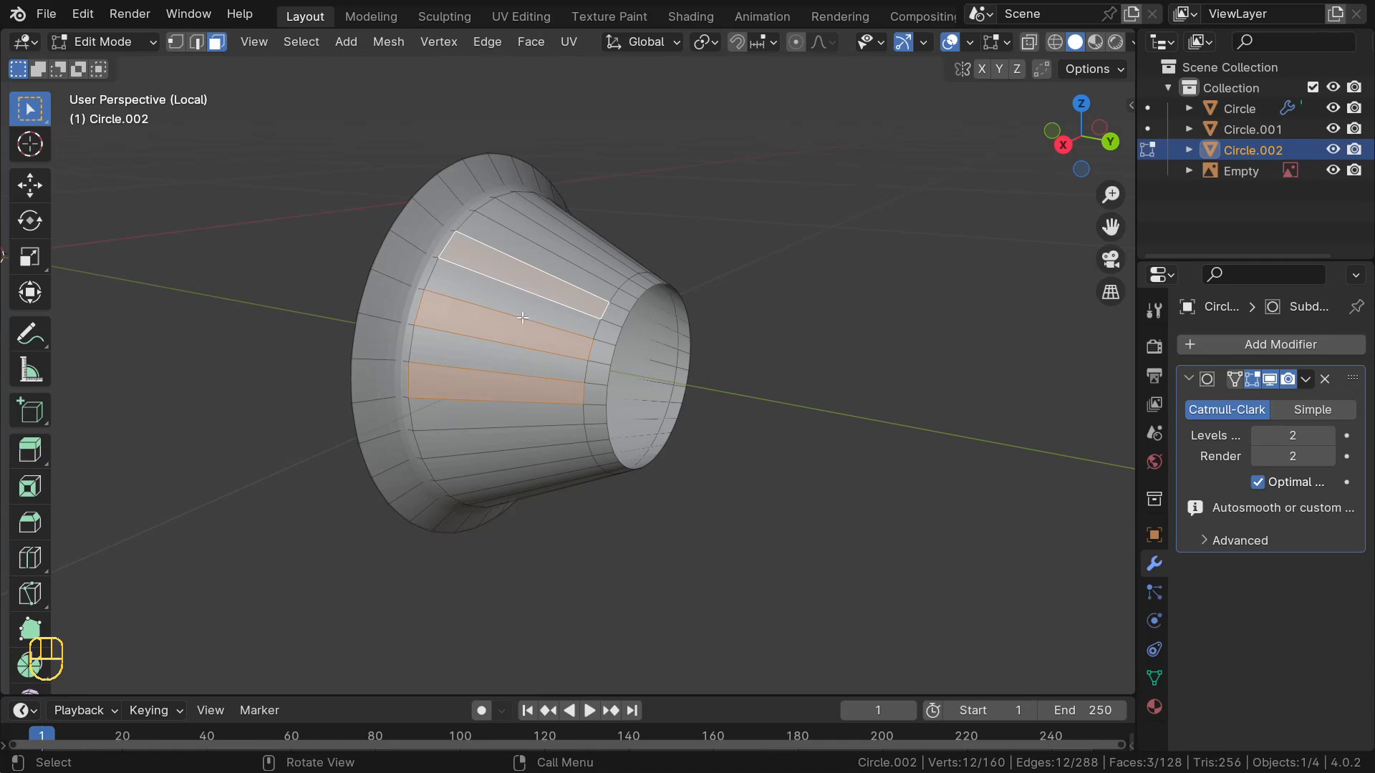
middle_drag(523, 318, 690, 246)
middle_drag(507, 466, 542, 359)
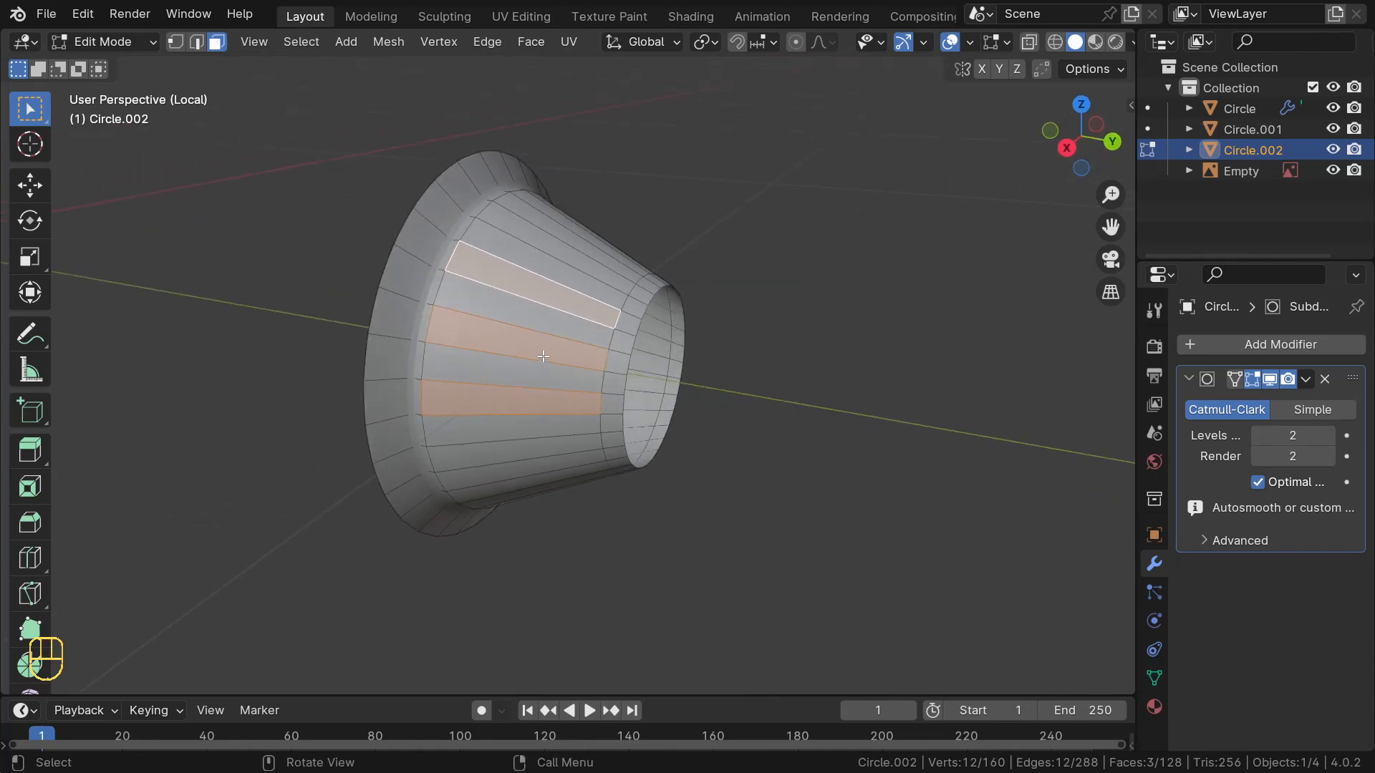
Select the full ring of long side faces on the cone and thin it to alternating faces with Checker Deselect
alt+click(559, 258)
middle_drag(543, 309, 593, 269)
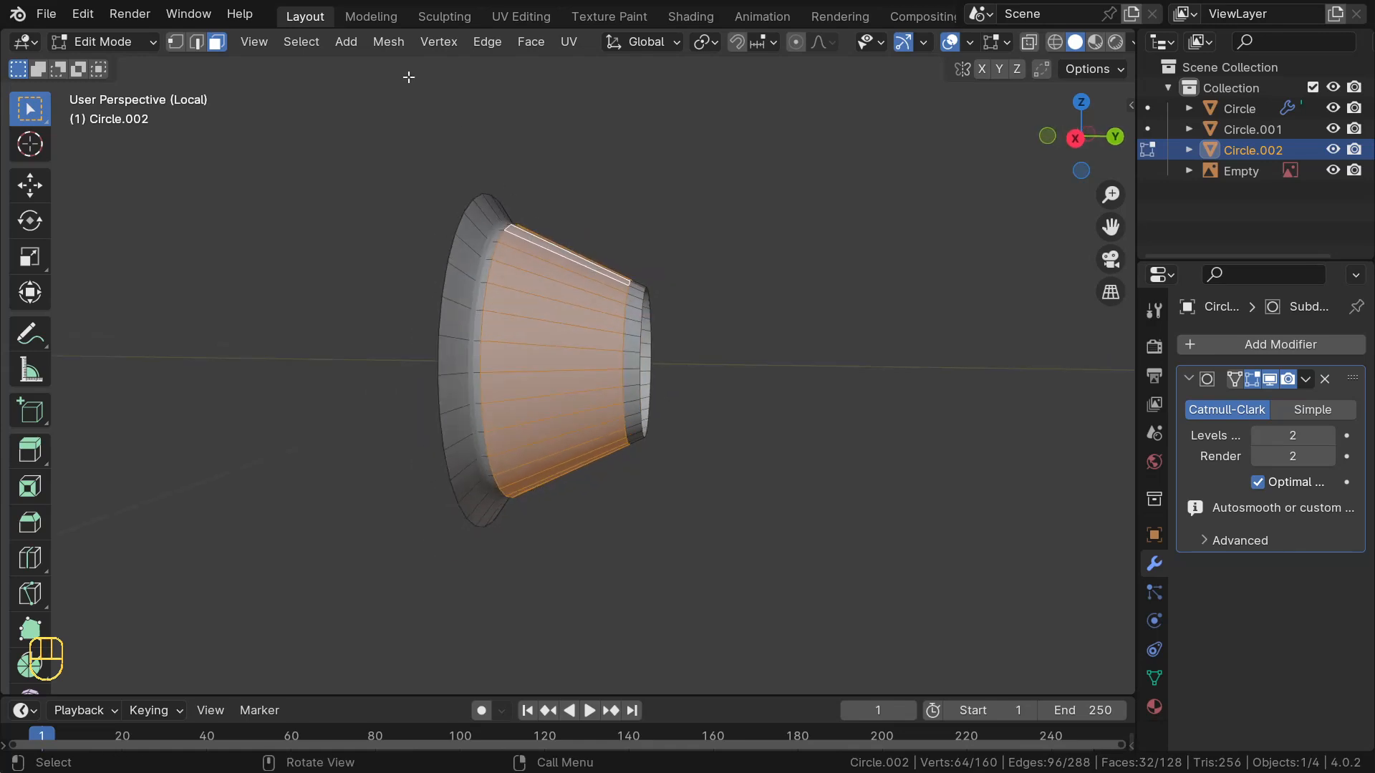
click(302, 42)
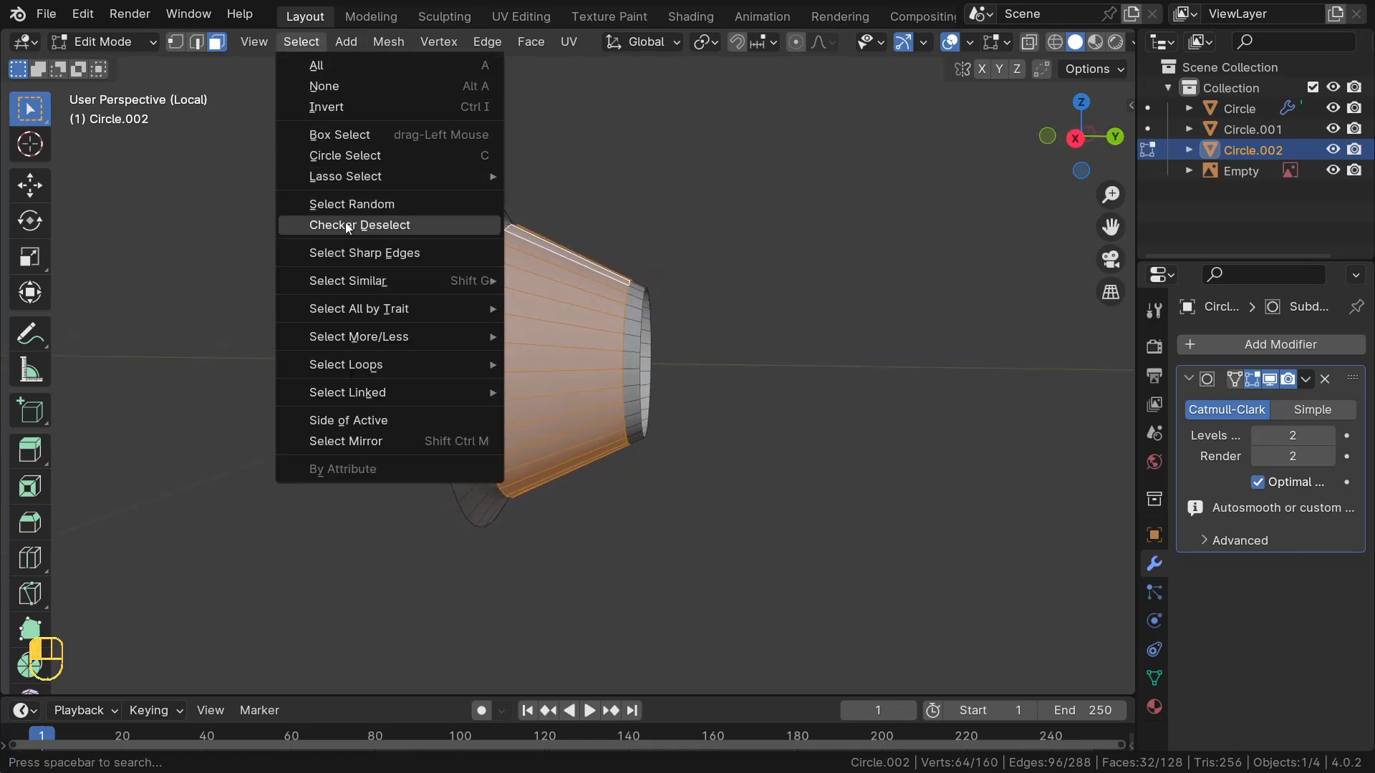
click(385, 225)
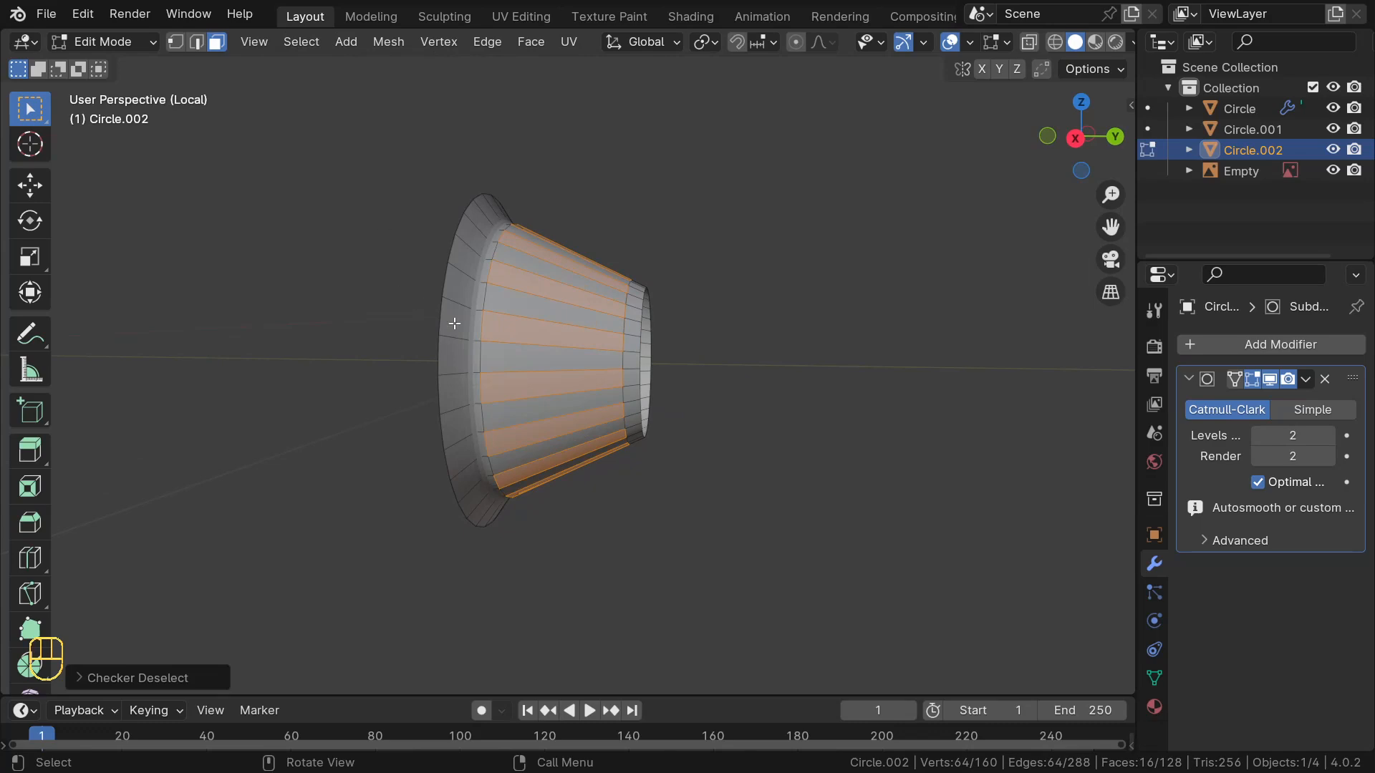
middle_drag(578, 328, 610, 204)
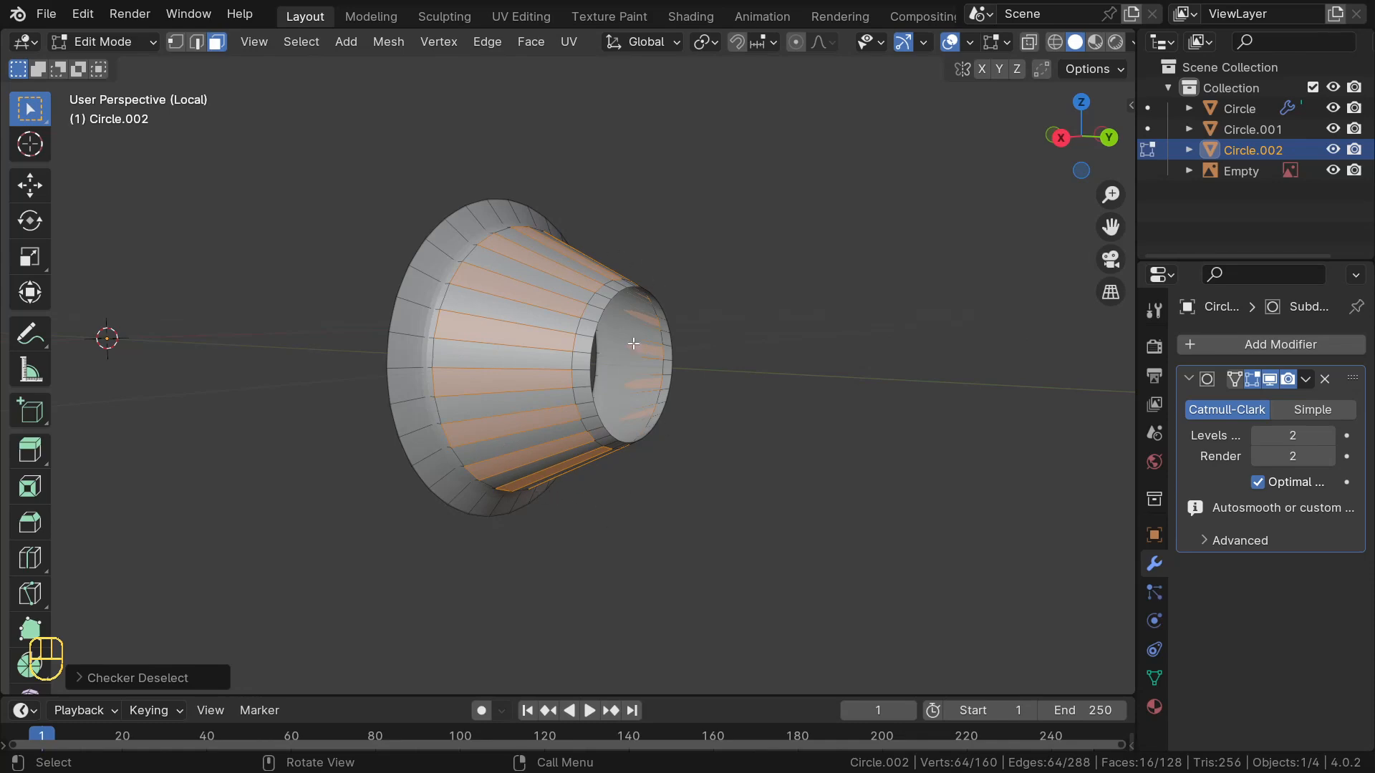
Try a Checker Deselect pattern of 2 deselected and 2 selected faces around the cone
click(143, 679)
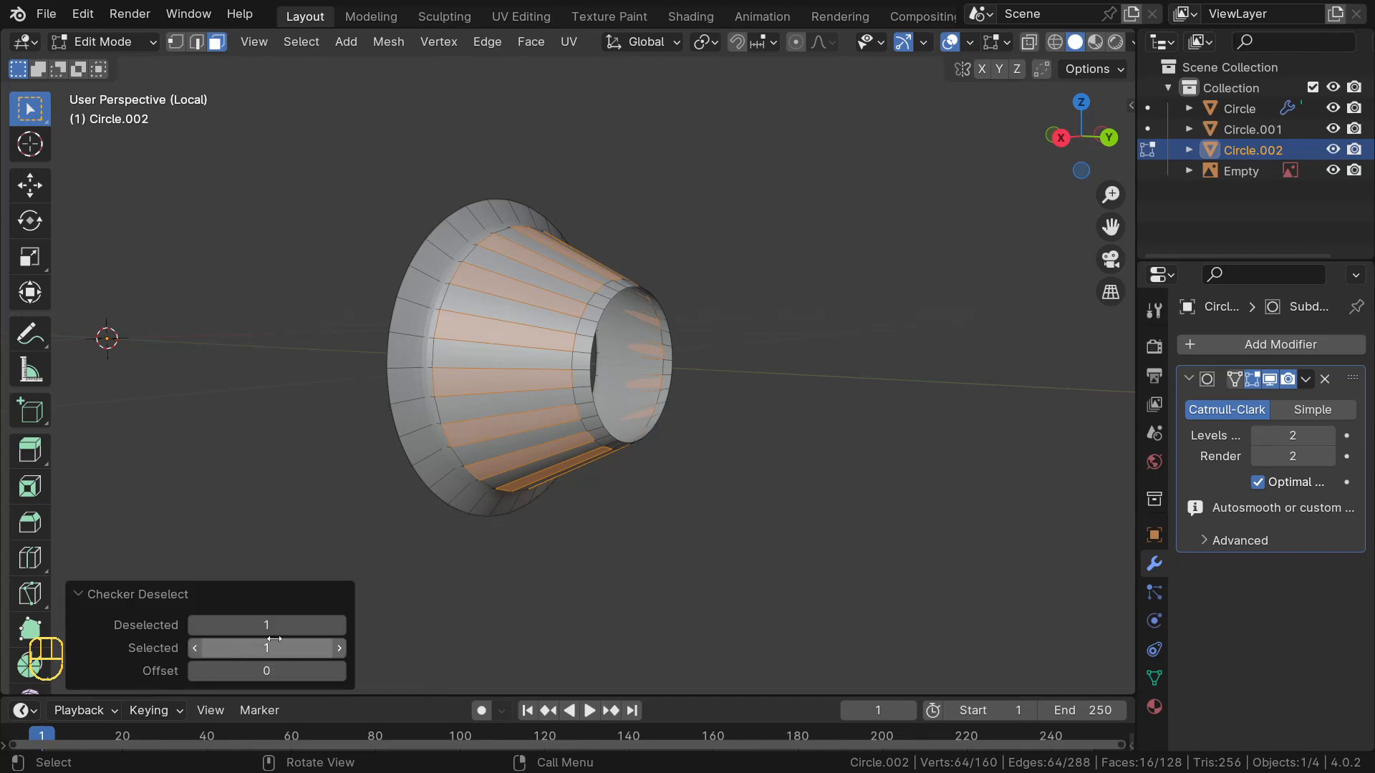
click(338, 625)
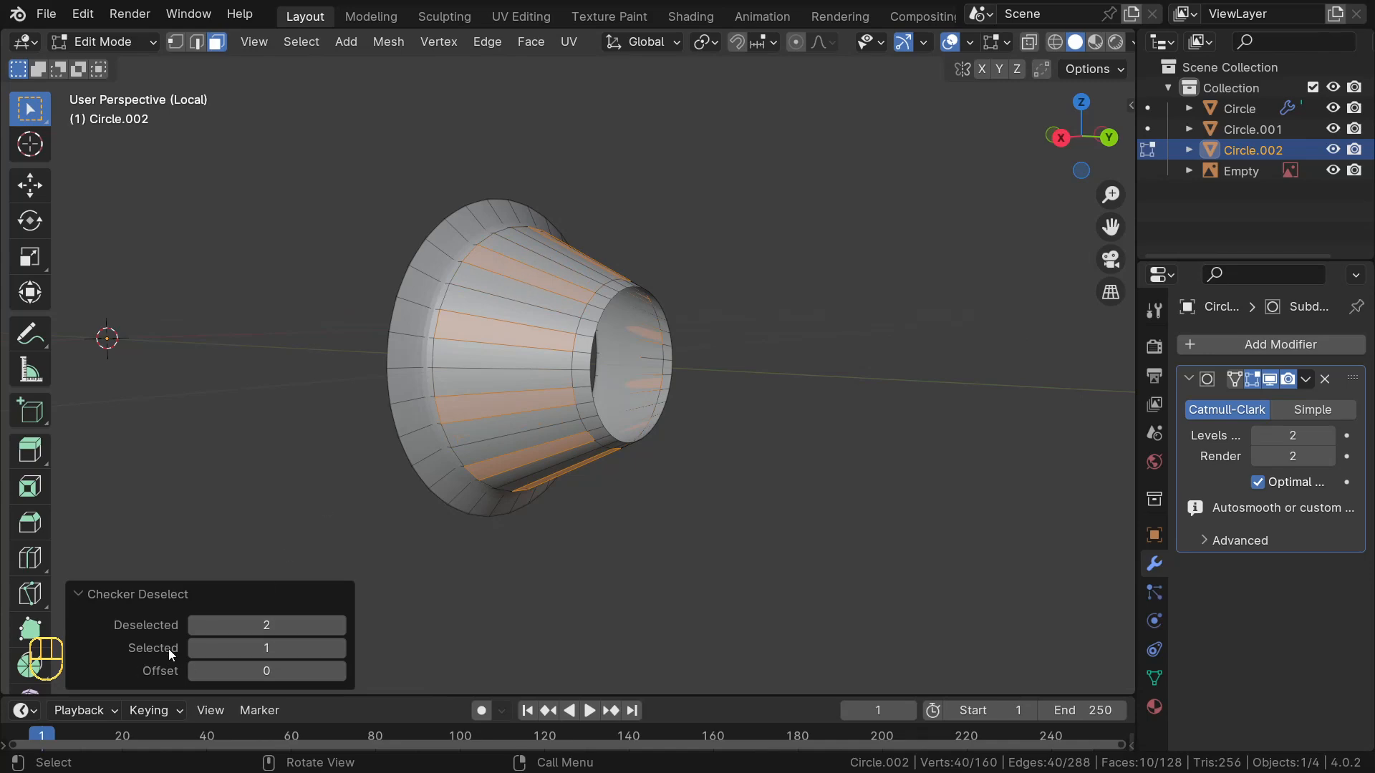
click(339, 649)
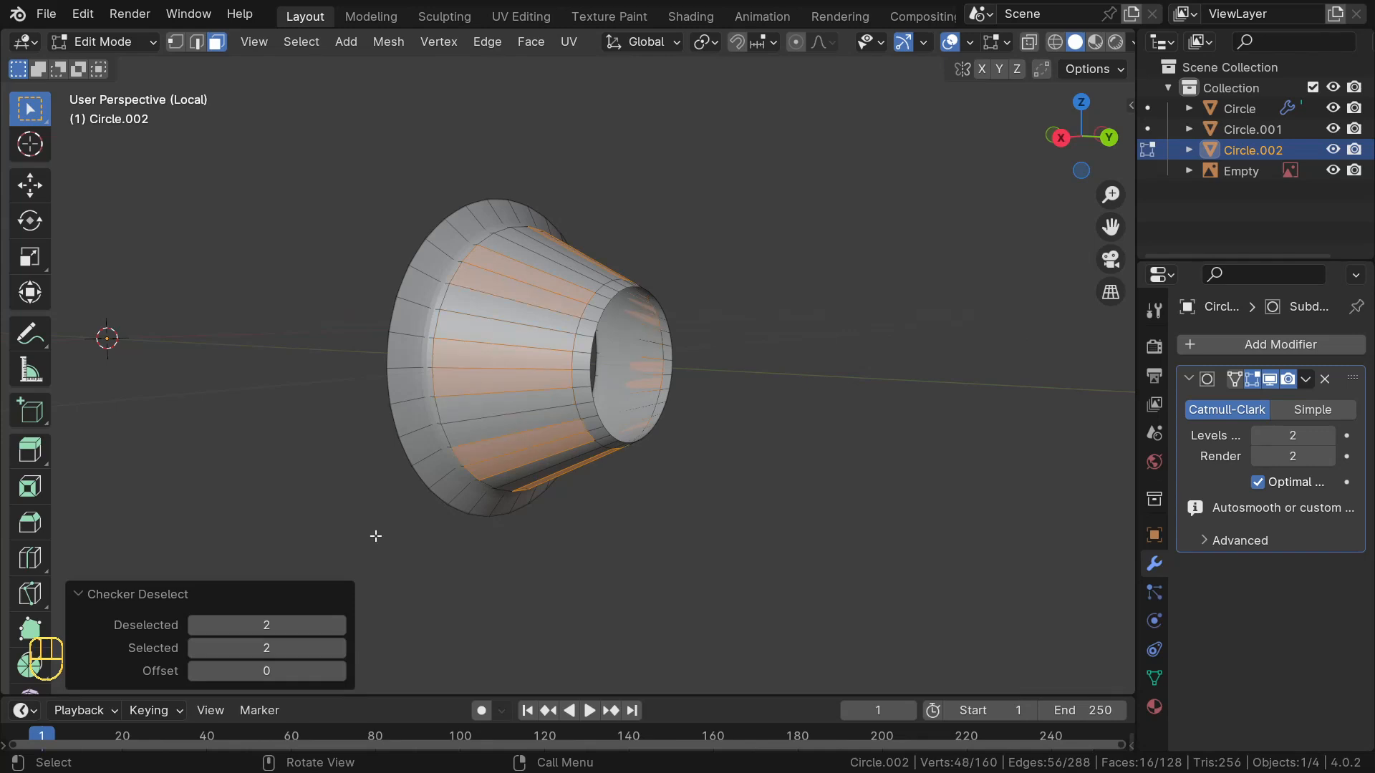
middle_drag(421, 445, 362, 447)
scroll(362, 447, up, 1)
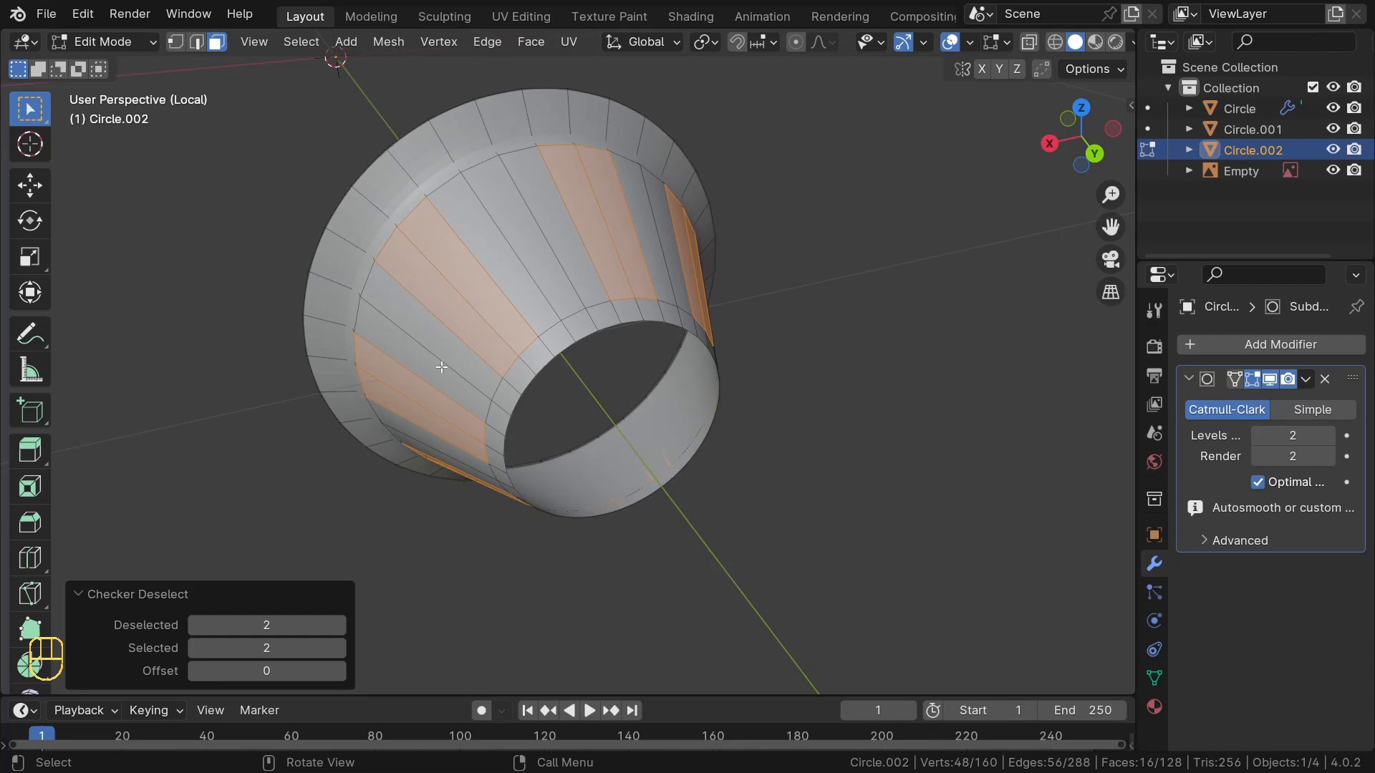
middle_drag(475, 319, 447, 304)
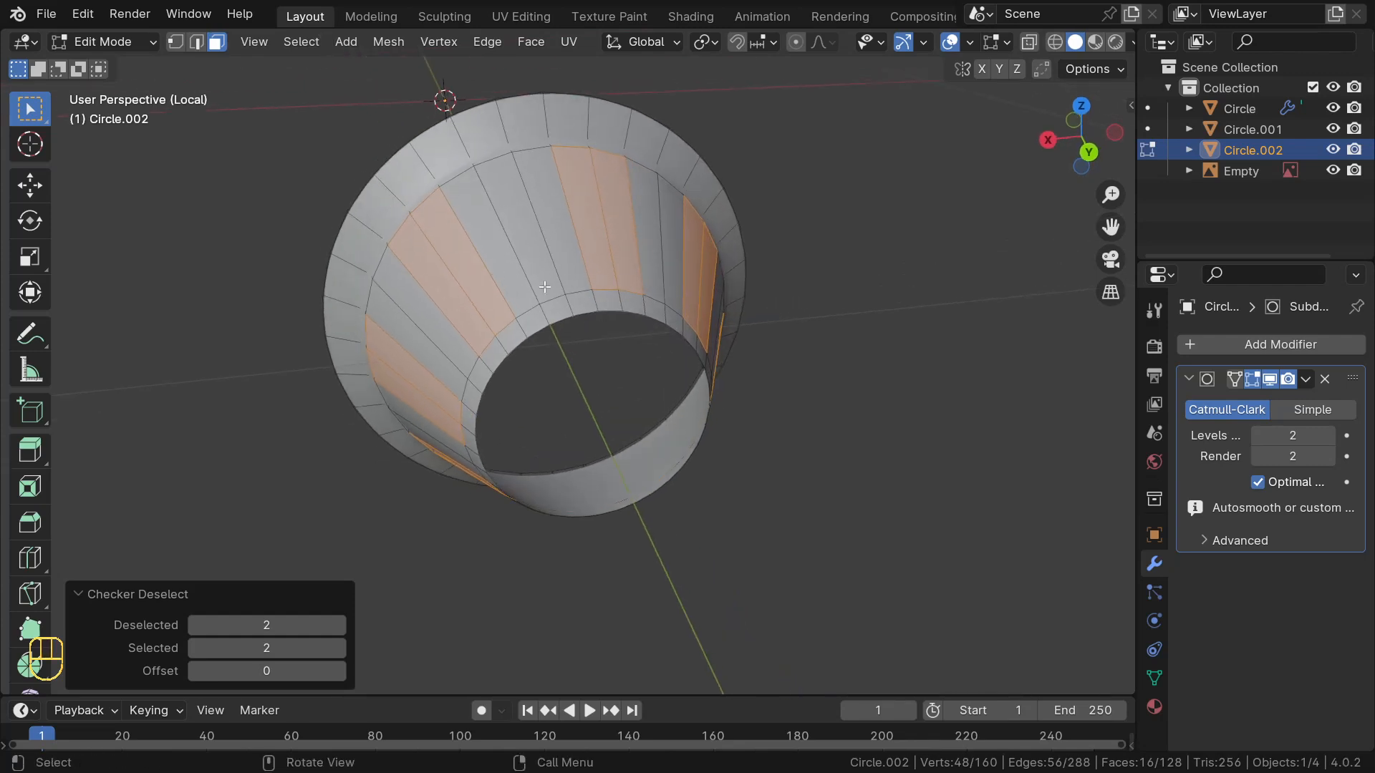
middle_drag(485, 225, 492, 215)
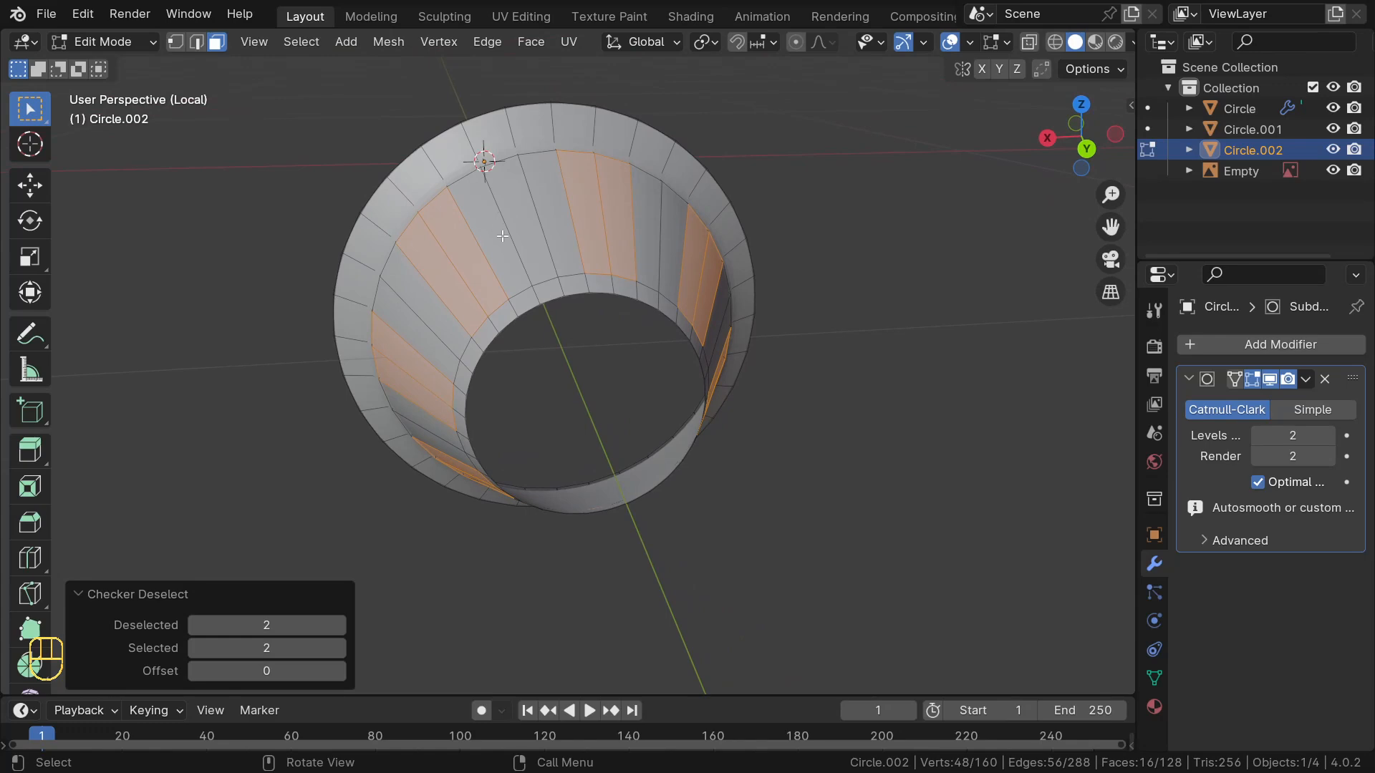
middle_drag(505, 247, 581, 238)
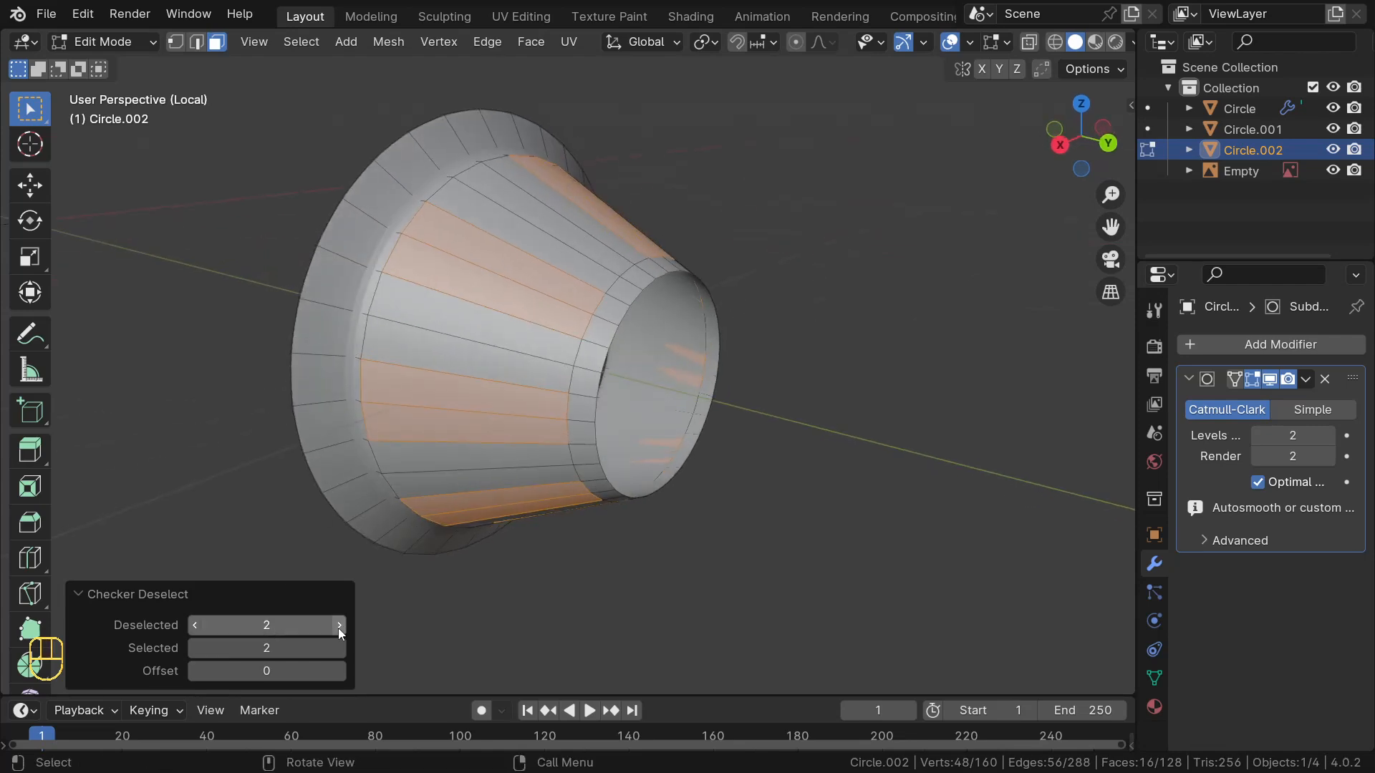
Set both Deselected and Selected back to 1 in the Checker Deselect options
click(194, 627)
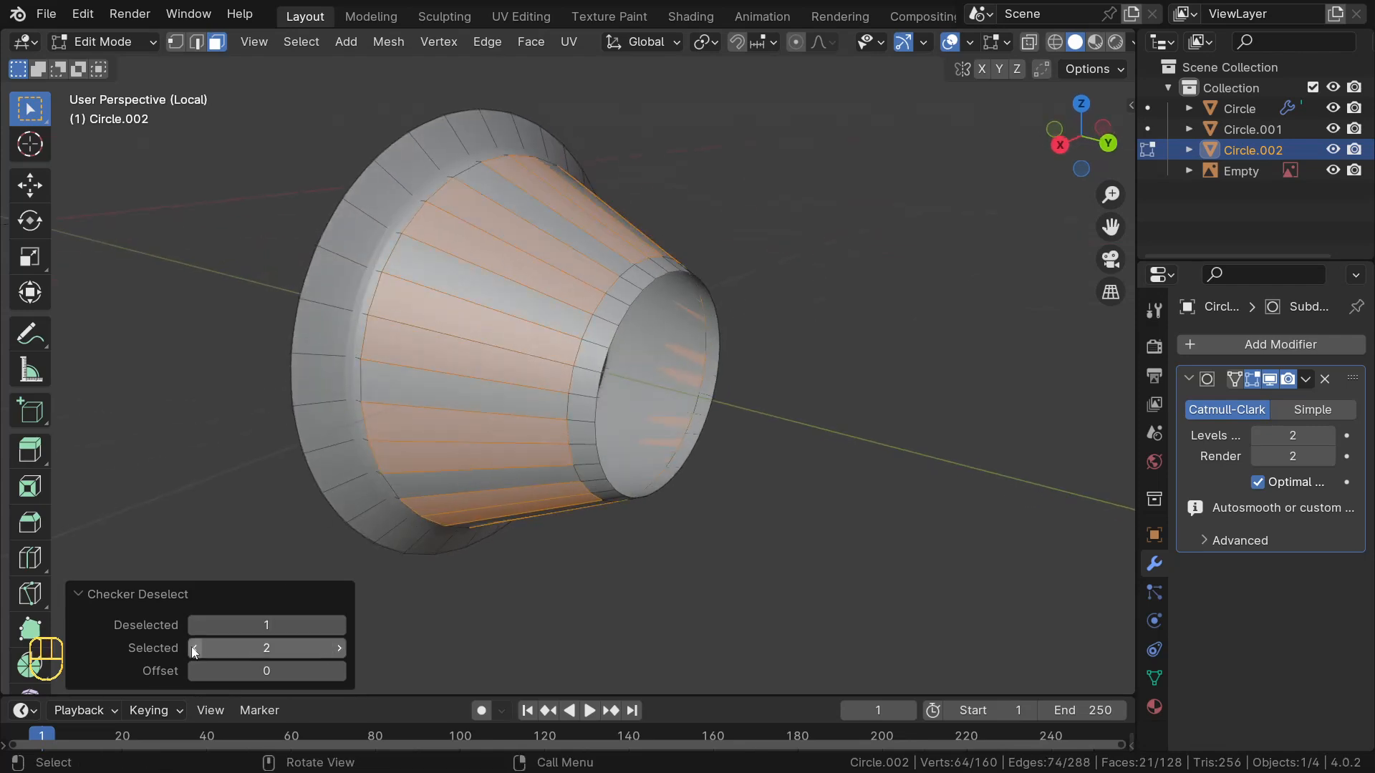
click(192, 649)
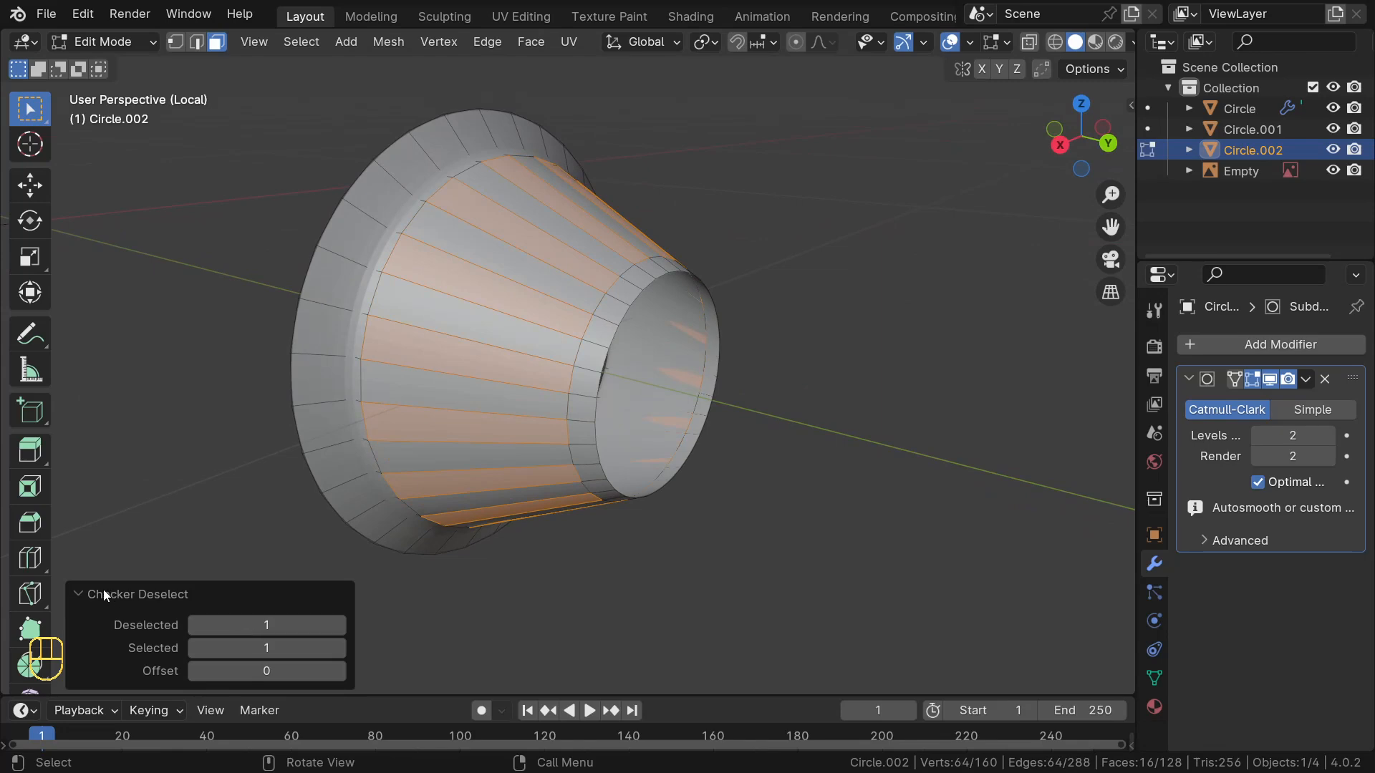
click(79, 593)
Inset the alternating side faces by about 0.0022 m
middle_drag(206, 537, 519, 574)
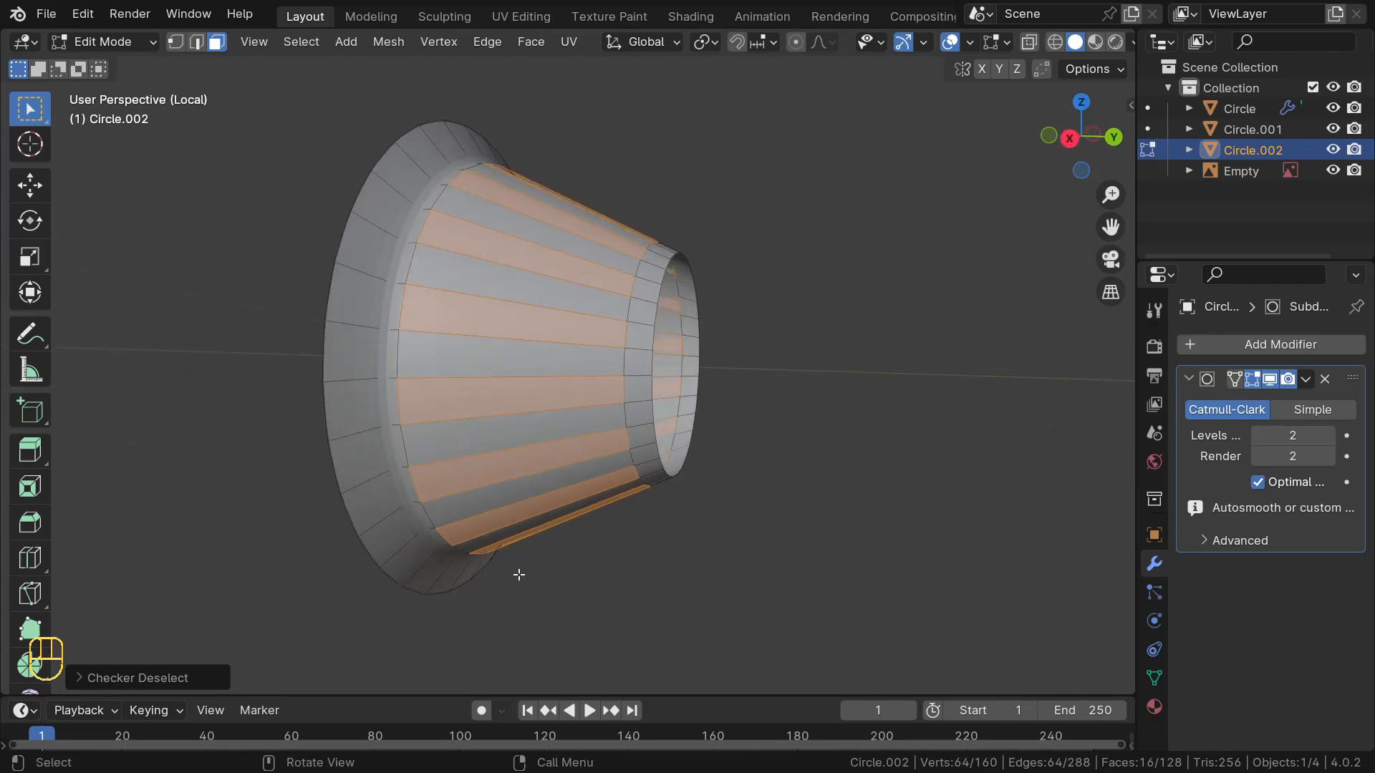
key(KP_3)
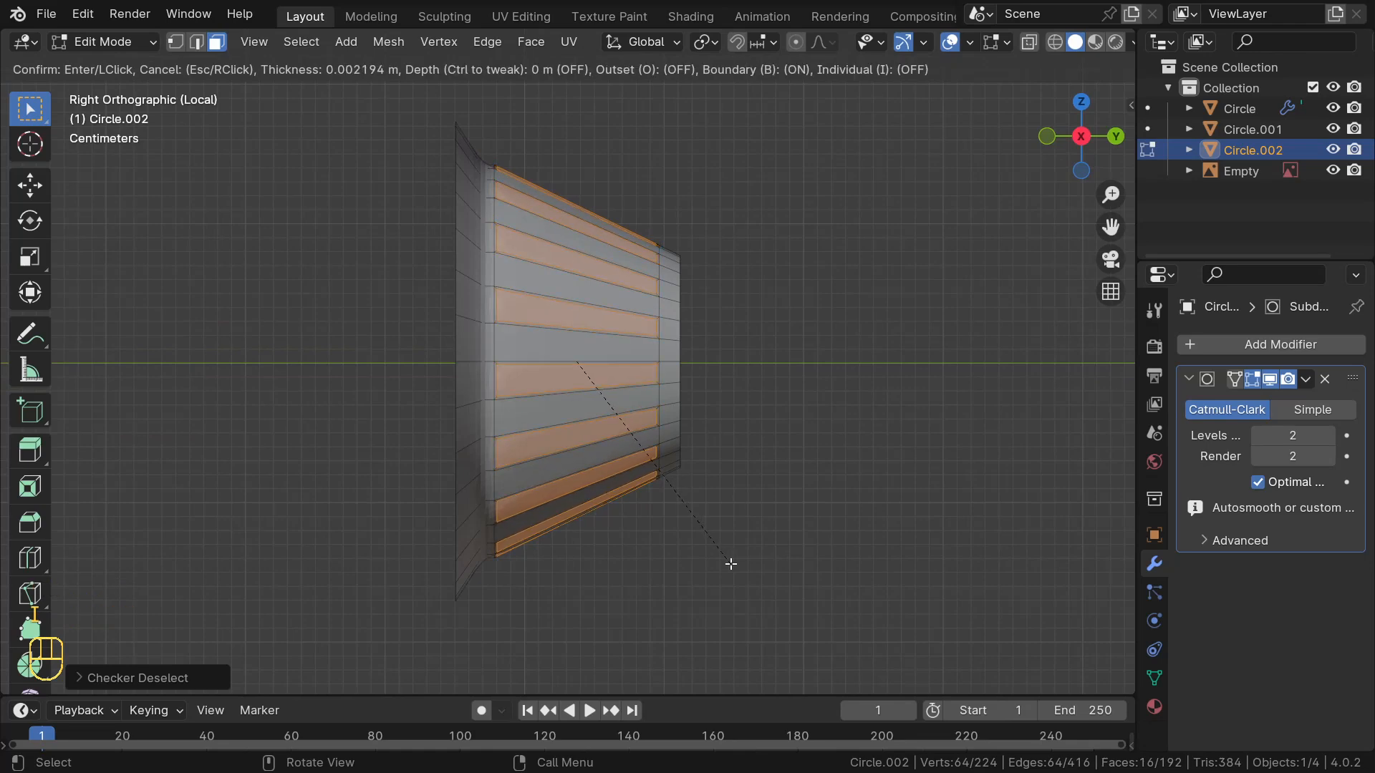
click(731, 564)
Extrude the inset faces along their normals about 0.008 m into the cone to form grooves
middle_drag(724, 565, 594, 623)
key(alt+e)
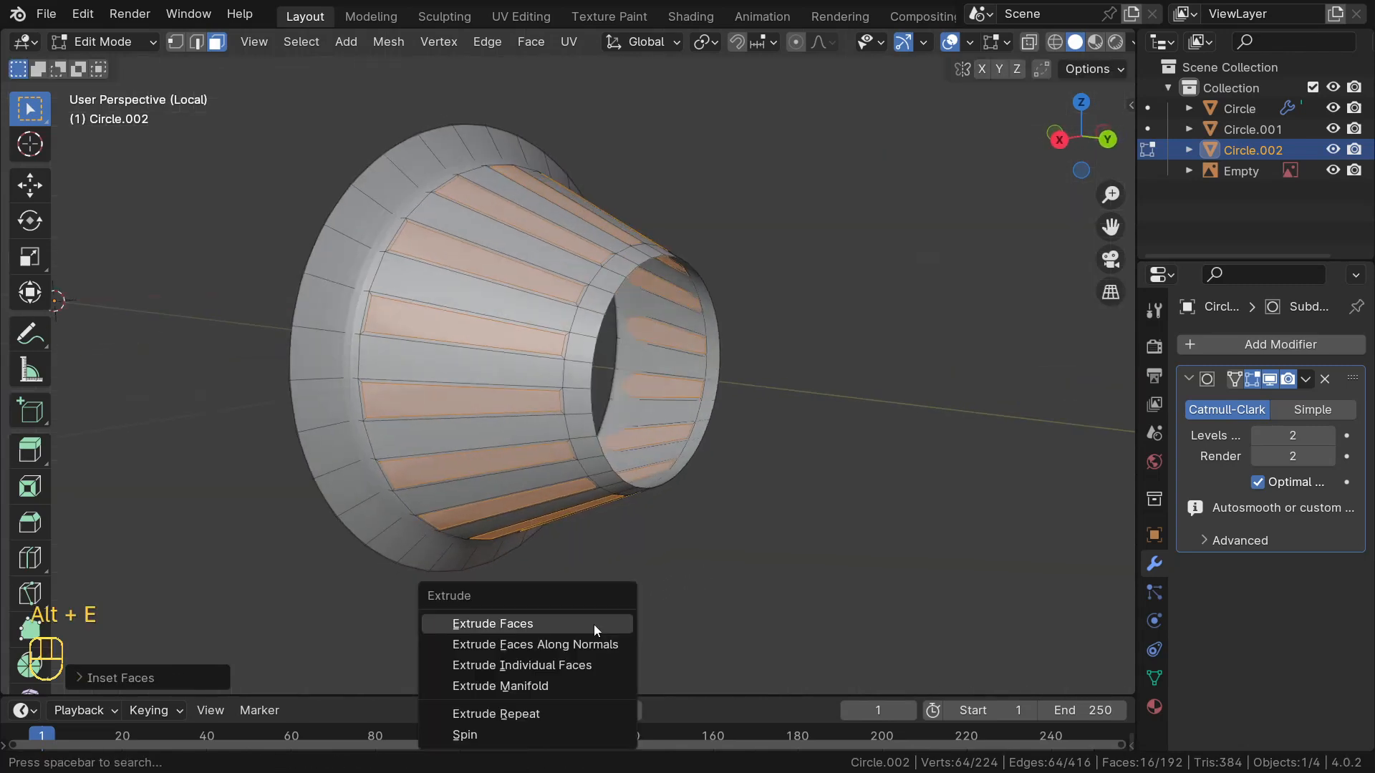
click(585, 641)
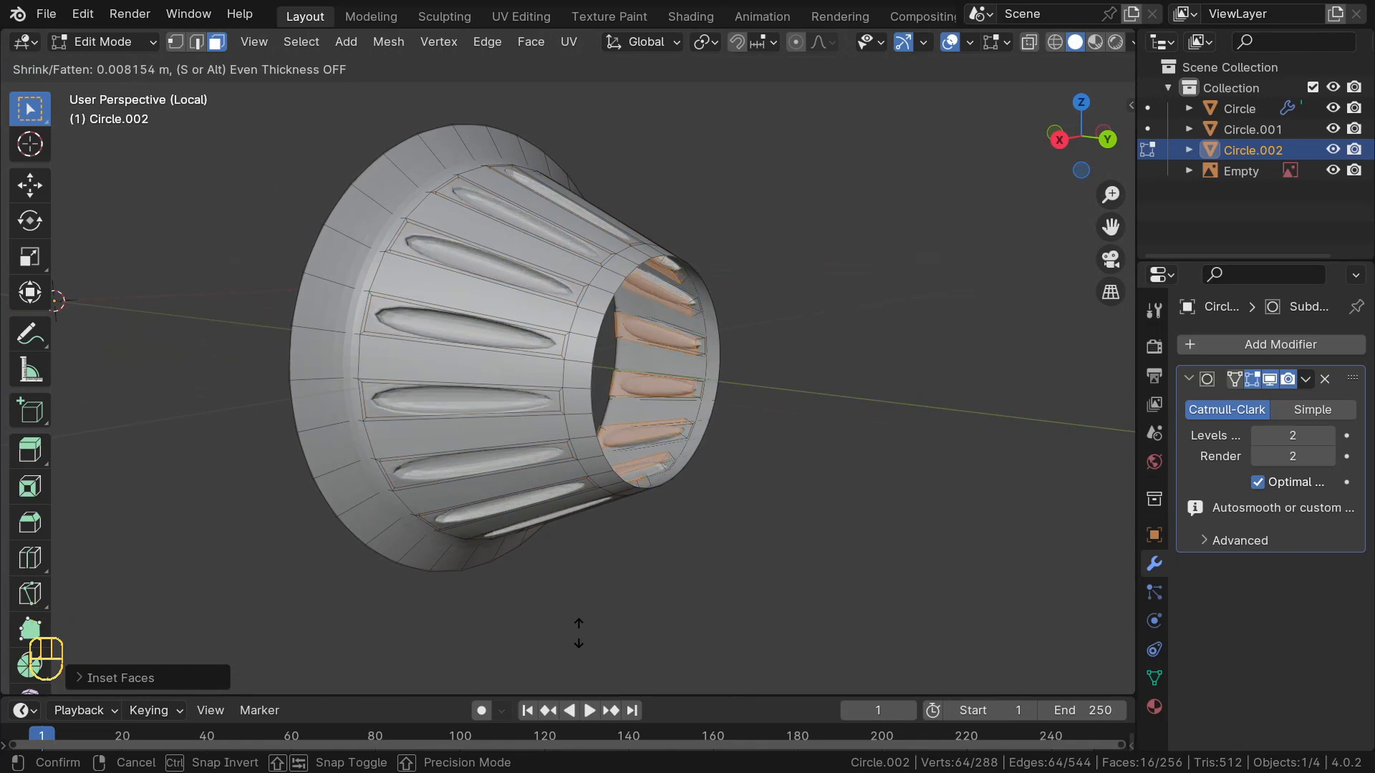
click(578, 630)
Add two loop cuts around the grooved section, sliding one close to the narrow end and the other close to the wide end
middle_drag(512, 481, 566, 513)
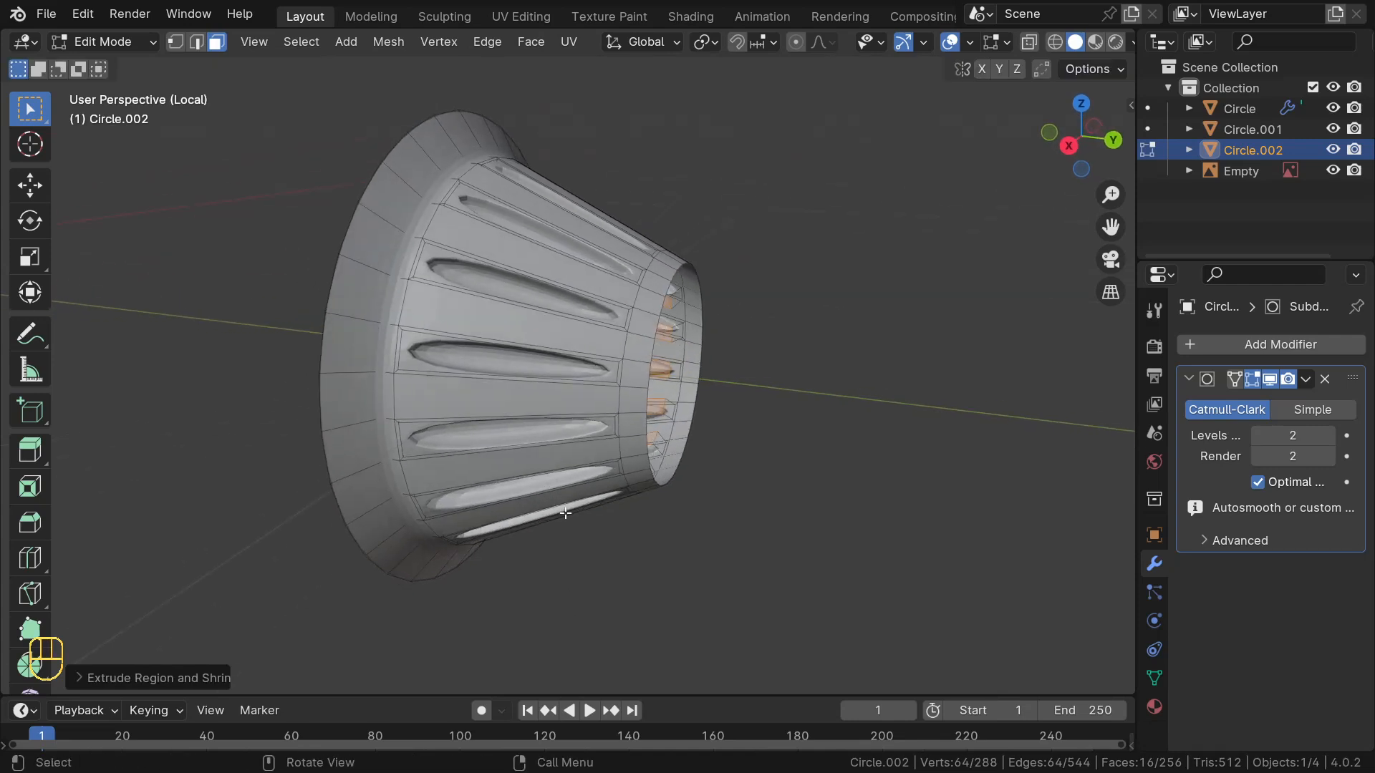
key(ctrl+r)
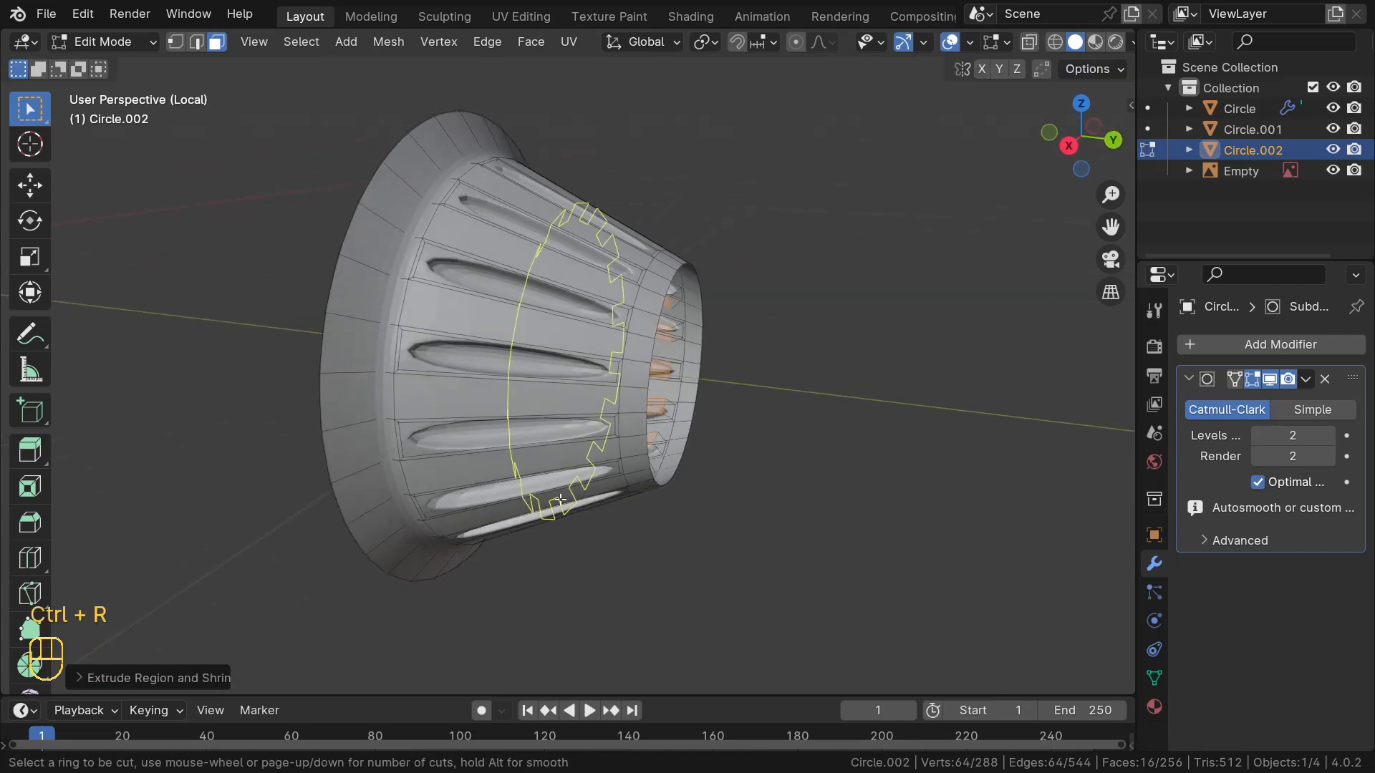
click(553, 425)
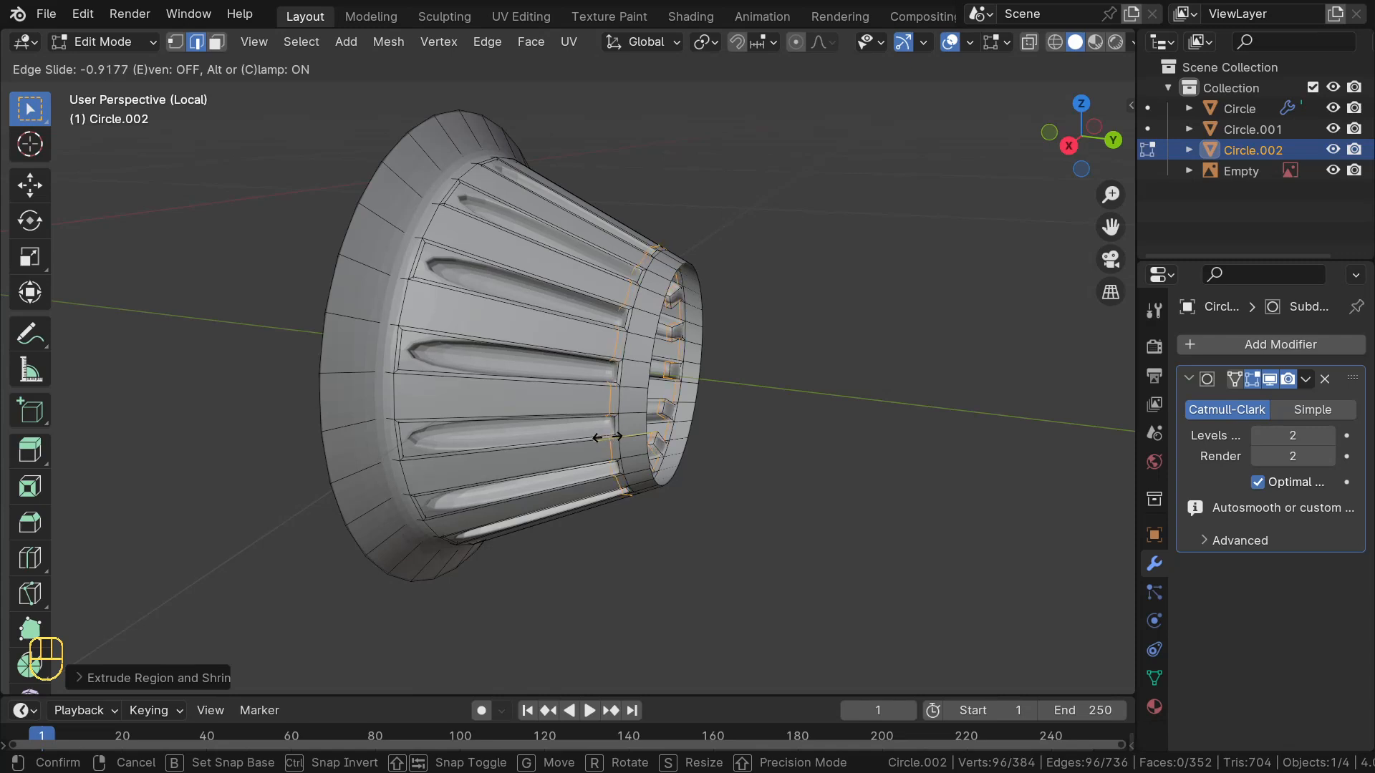
click(623, 485)
key(ctrl+r)
click(440, 490)
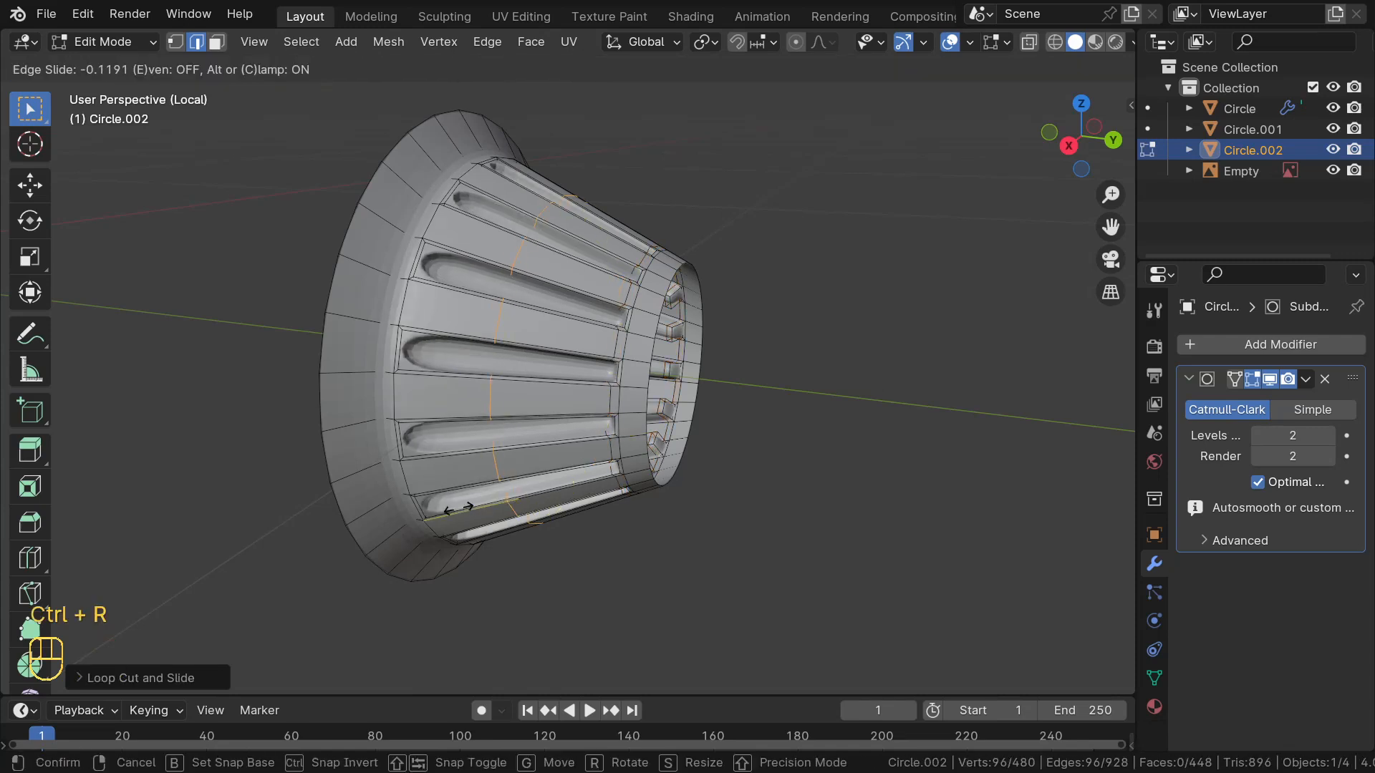
click(369, 489)
Leave mesh editing and apply Shade Smooth to the grooved cone
middle_drag(369, 489, 395, 322)
scroll(440, 363, up, 4)
scroll(451, 357, down, 3)
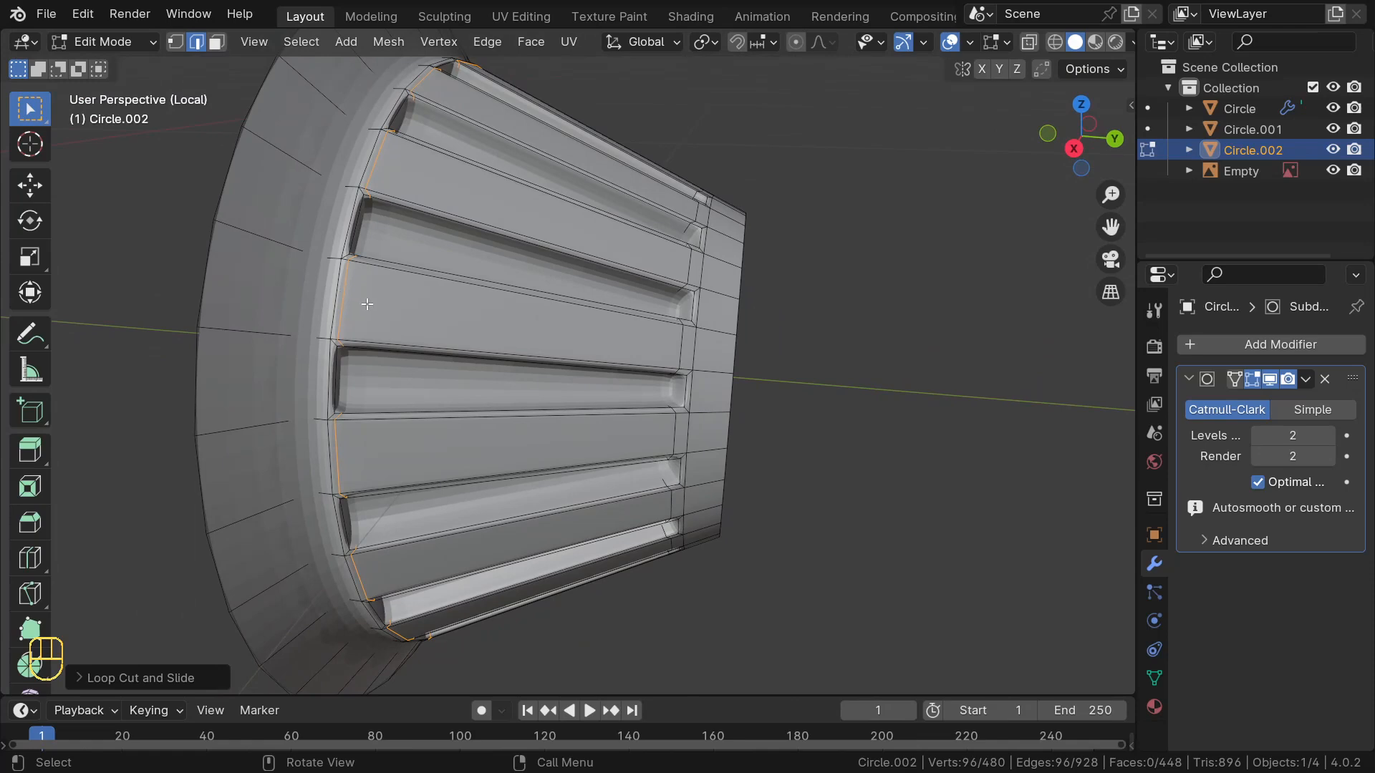
key(Tab)
middle_drag(367, 304, 435, 294)
right_click(461, 256)
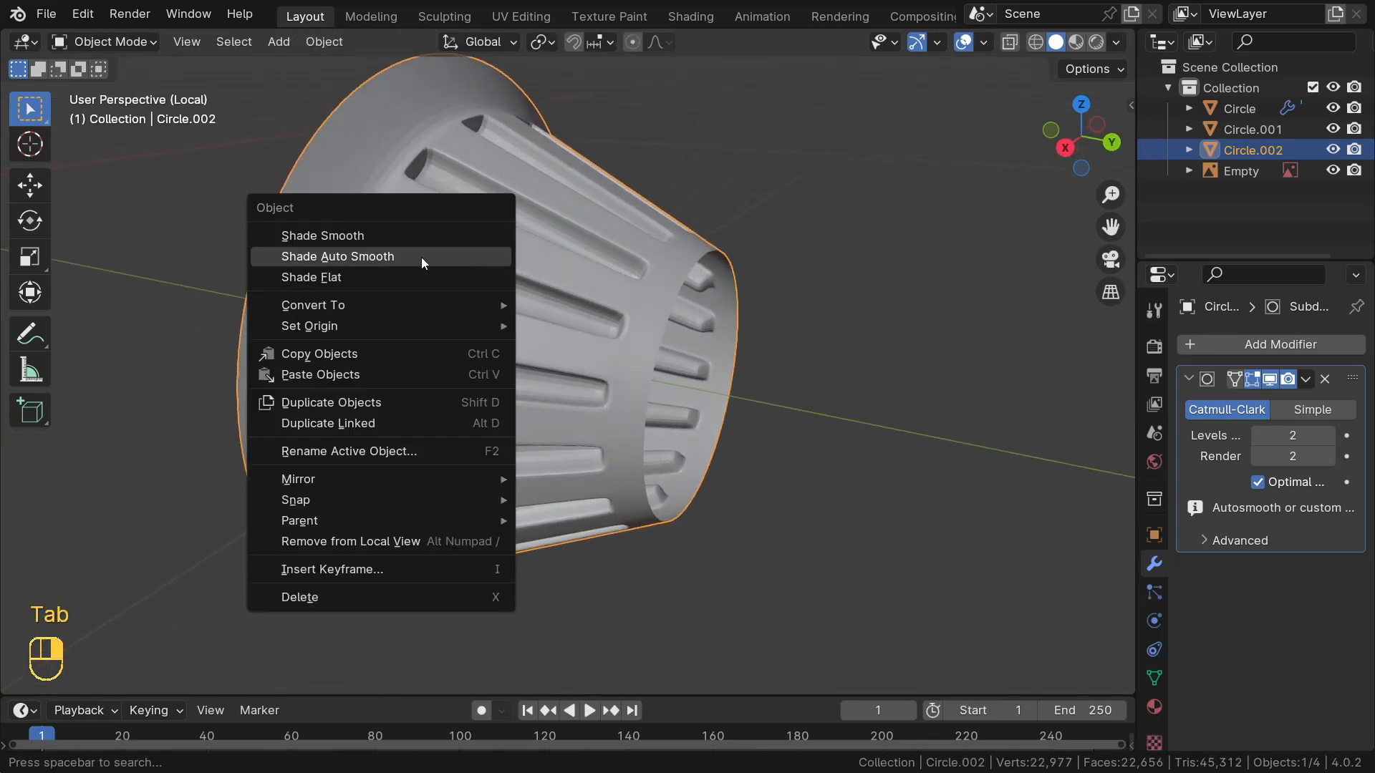
click(396, 256)
middle_drag(395, 255, 474, 325)
scroll(684, 247, up, 3)
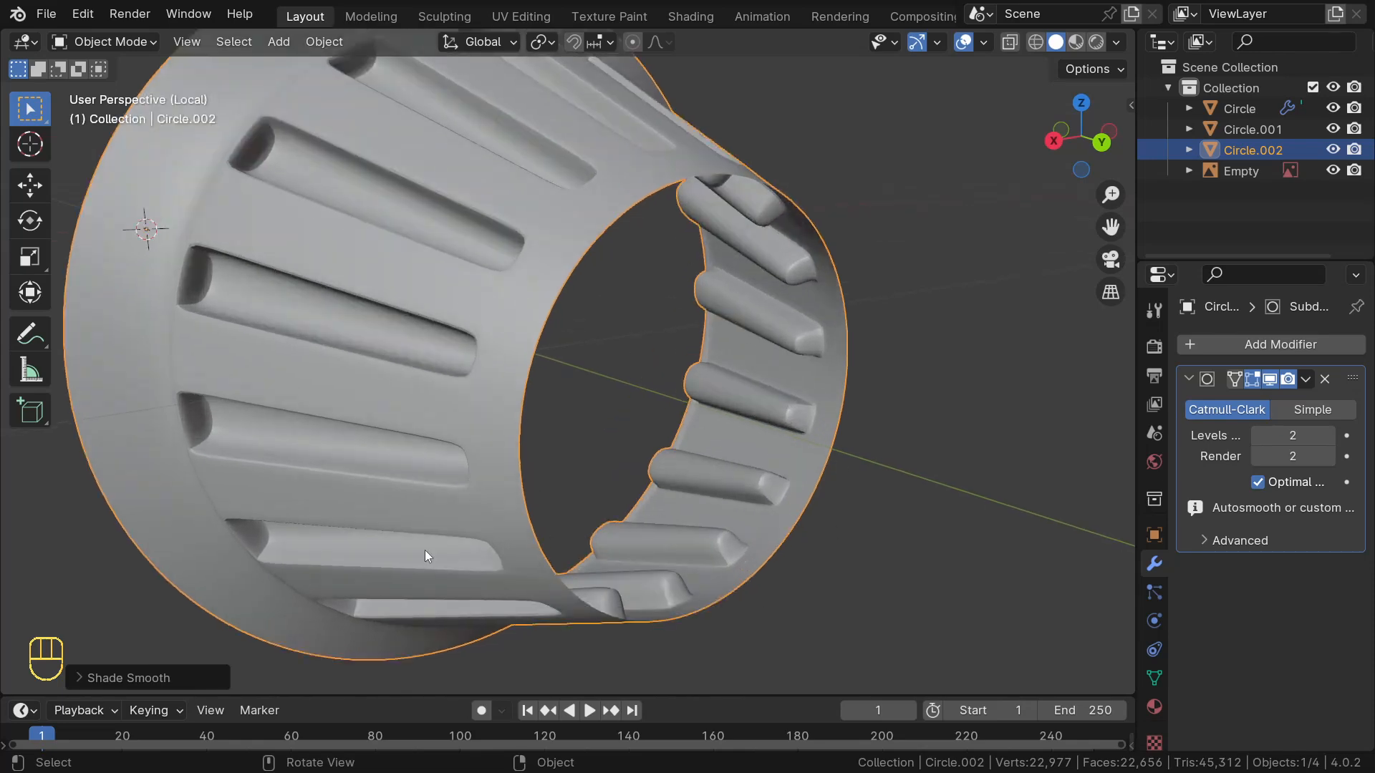
Extrude the open edge loop at the cone's narrow end and scale it inward to form a rim
key(Tab)
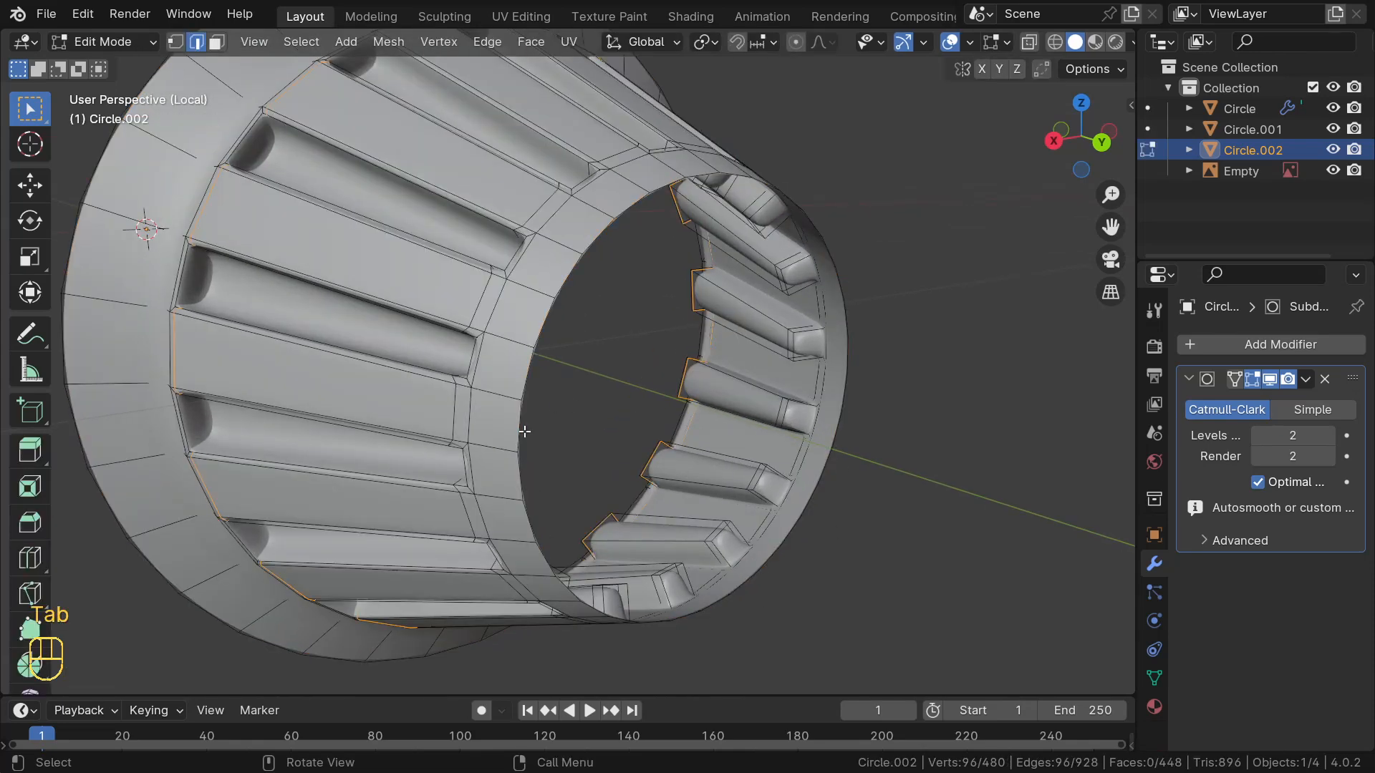
alt+click(523, 384)
middle_drag(722, 393, 747, 440)
key(e)
key(s)
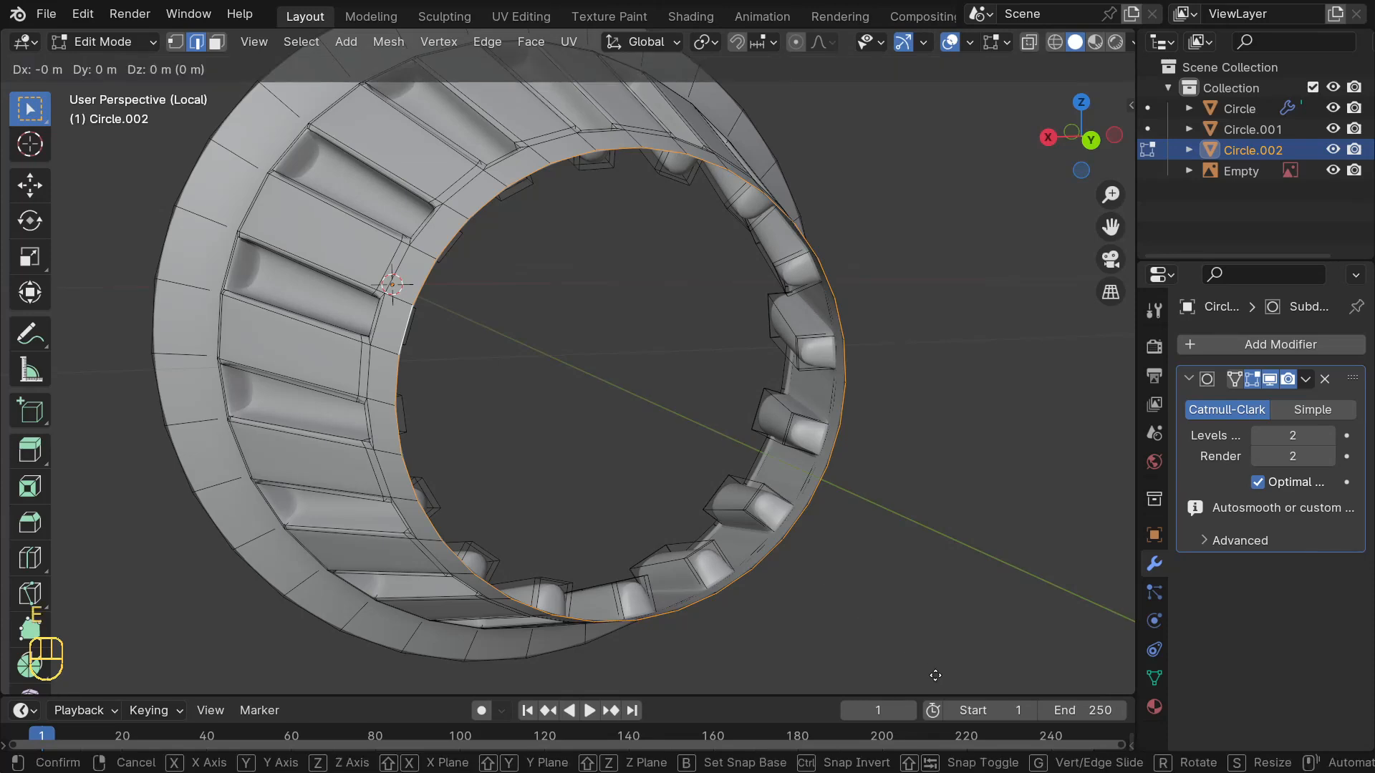
click(850, 633)
Extrude the rim's inner edge loop about 0.02 m into the cone along the negative Y axis
middle_drag(628, 413, 715, 443)
key(e)
key(y)
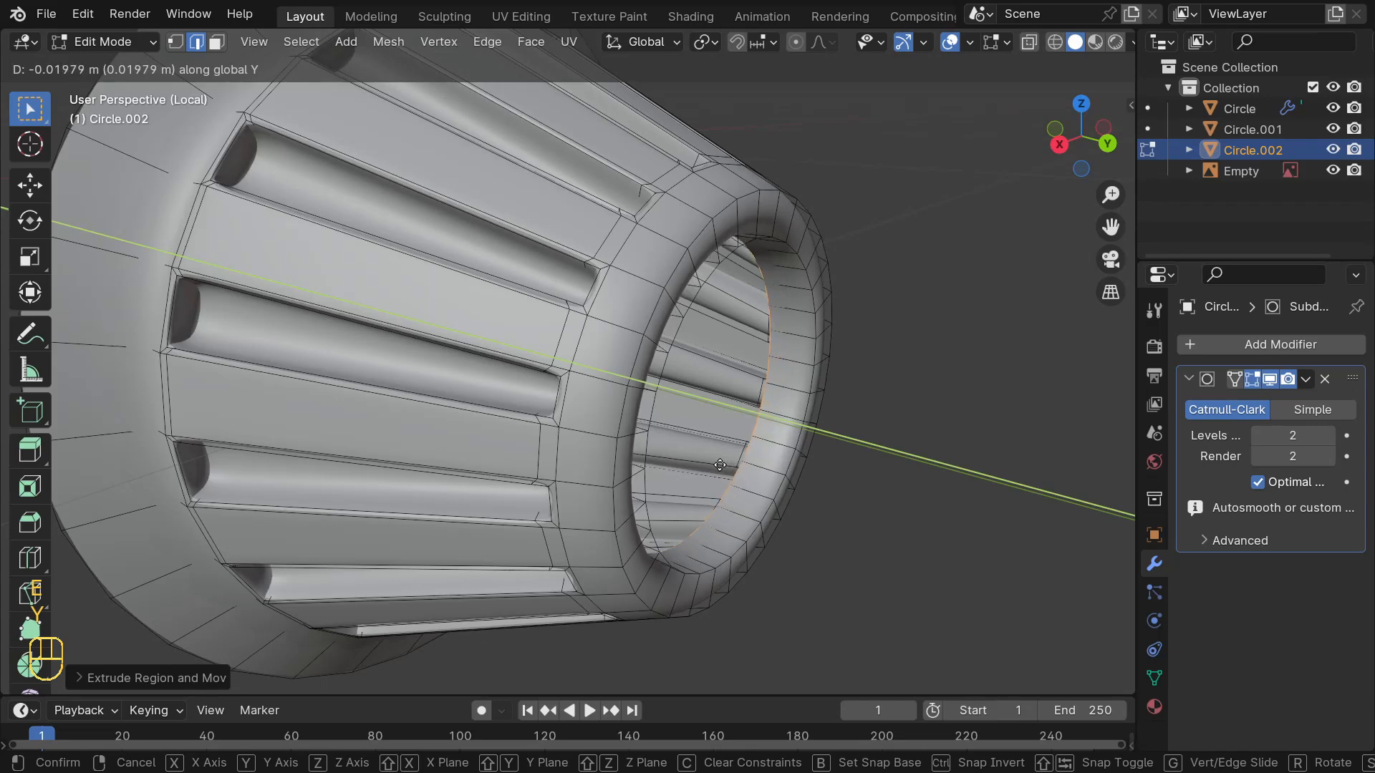
click(720, 466)
Extrude the recessed edge loop and scale it inward to form a flat ring around a smaller central opening
middle_drag(719, 466, 682, 455)
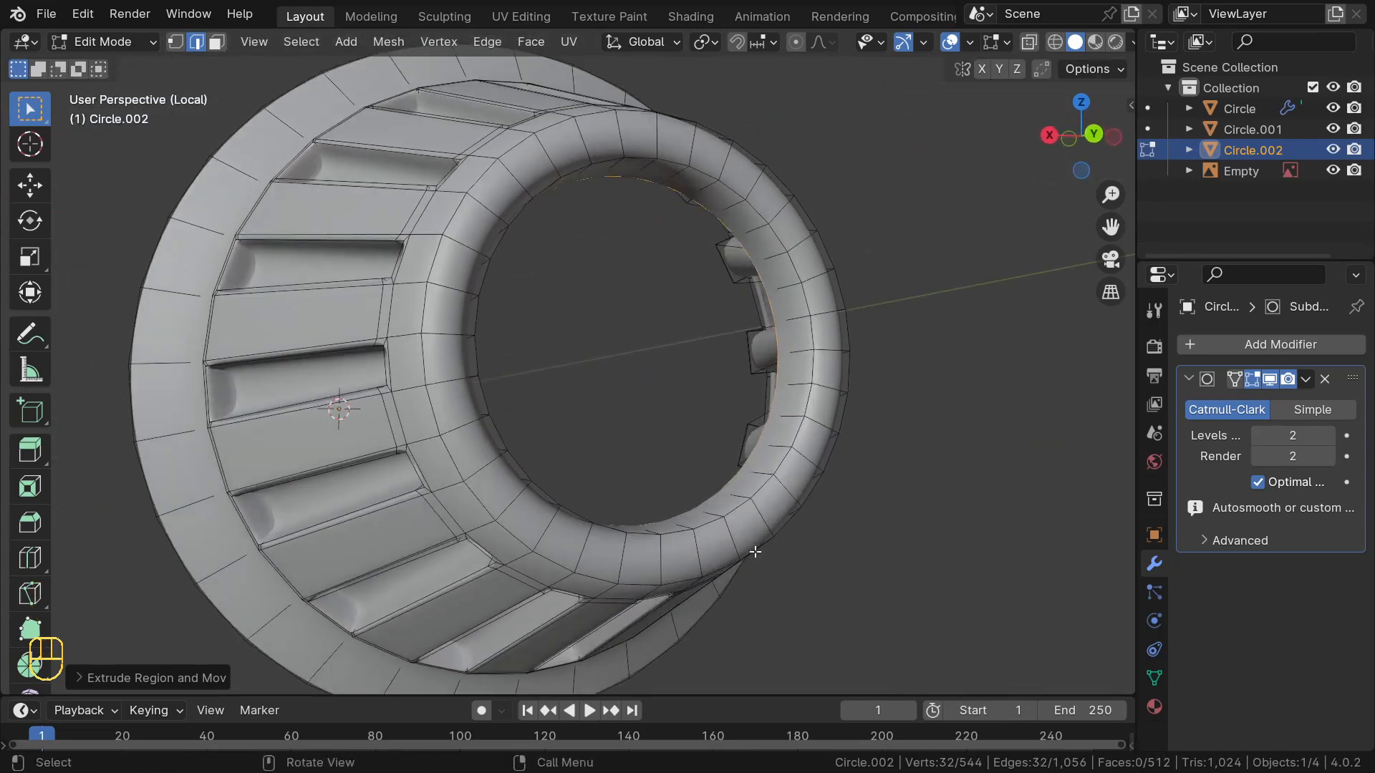
key(e)
key(s)
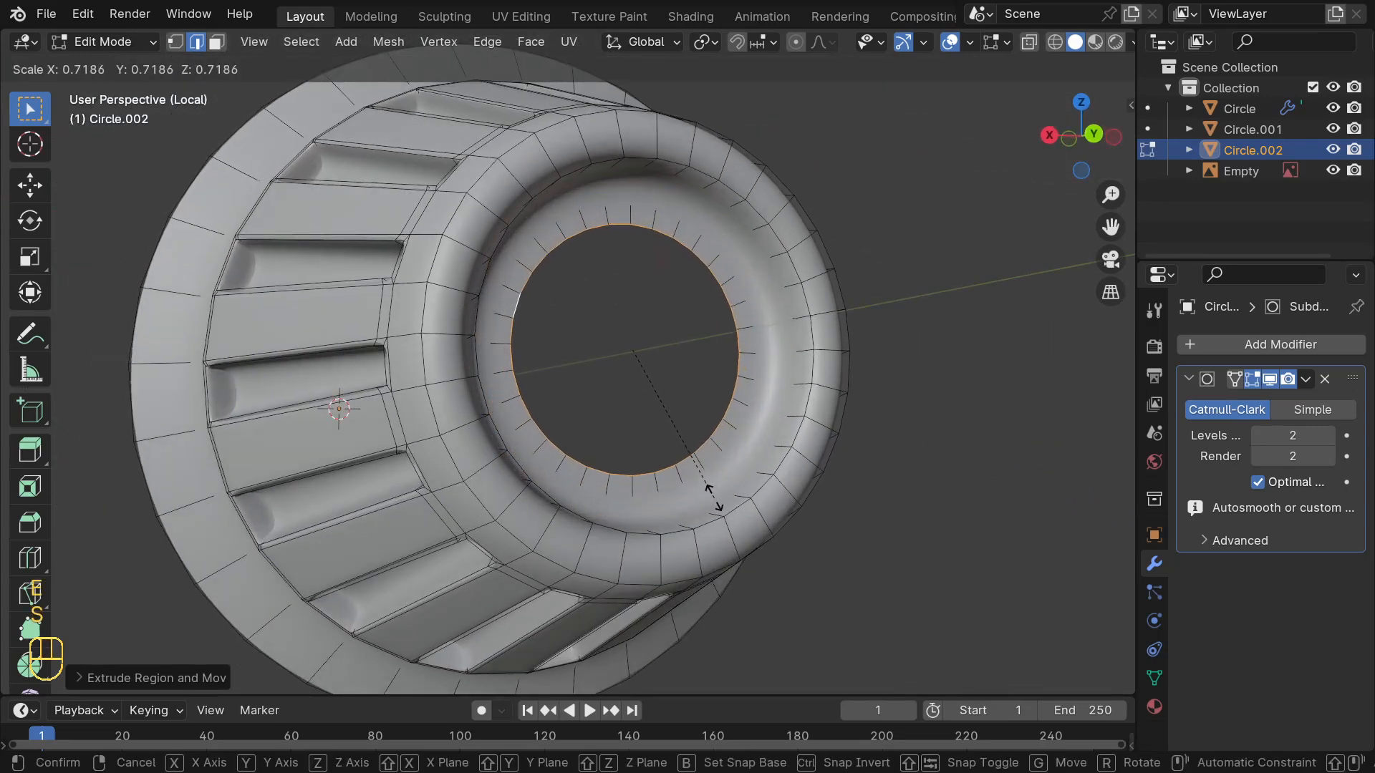
click(698, 459)
Extrude the central opening's edge loop outward along the positive Y axis to raise a short collar
middle_drag(547, 320, 767, 382)
key(e)
key(y)
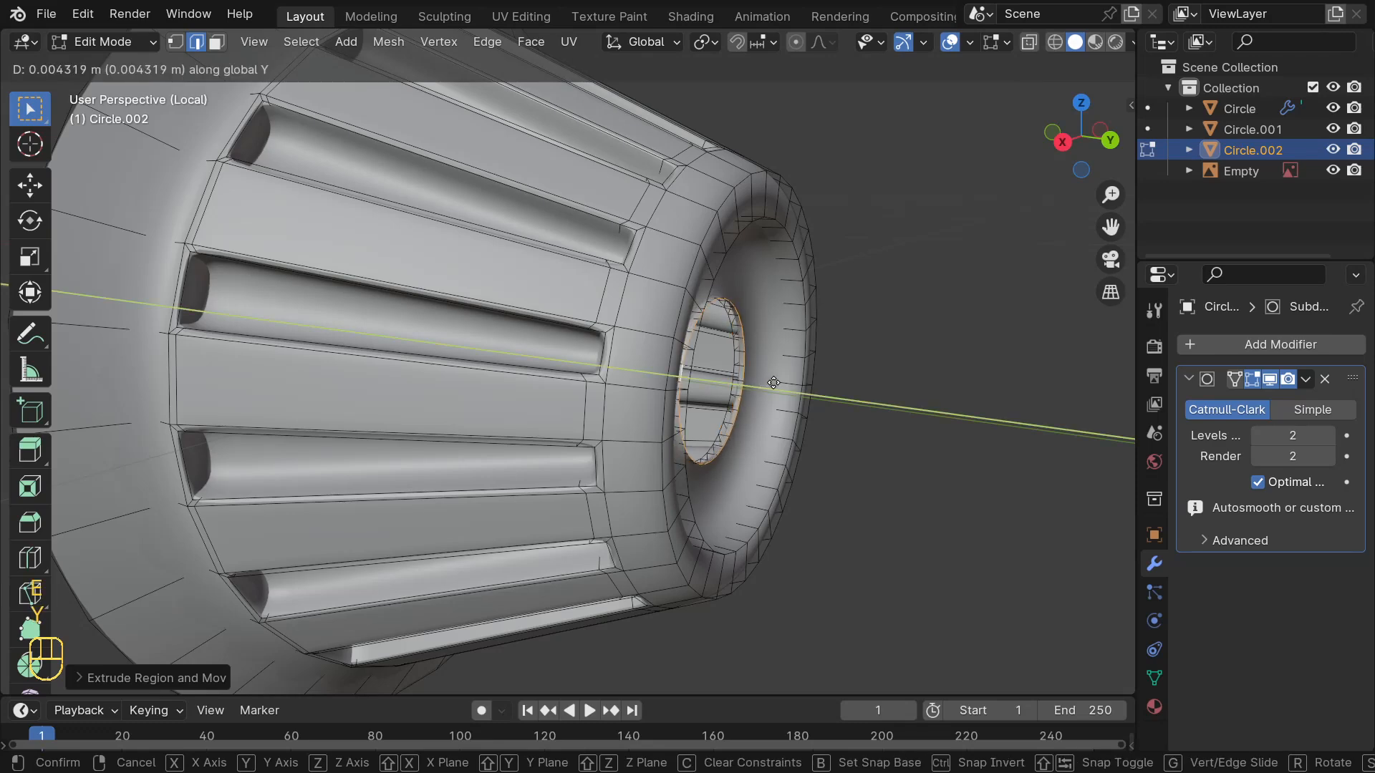
click(788, 384)
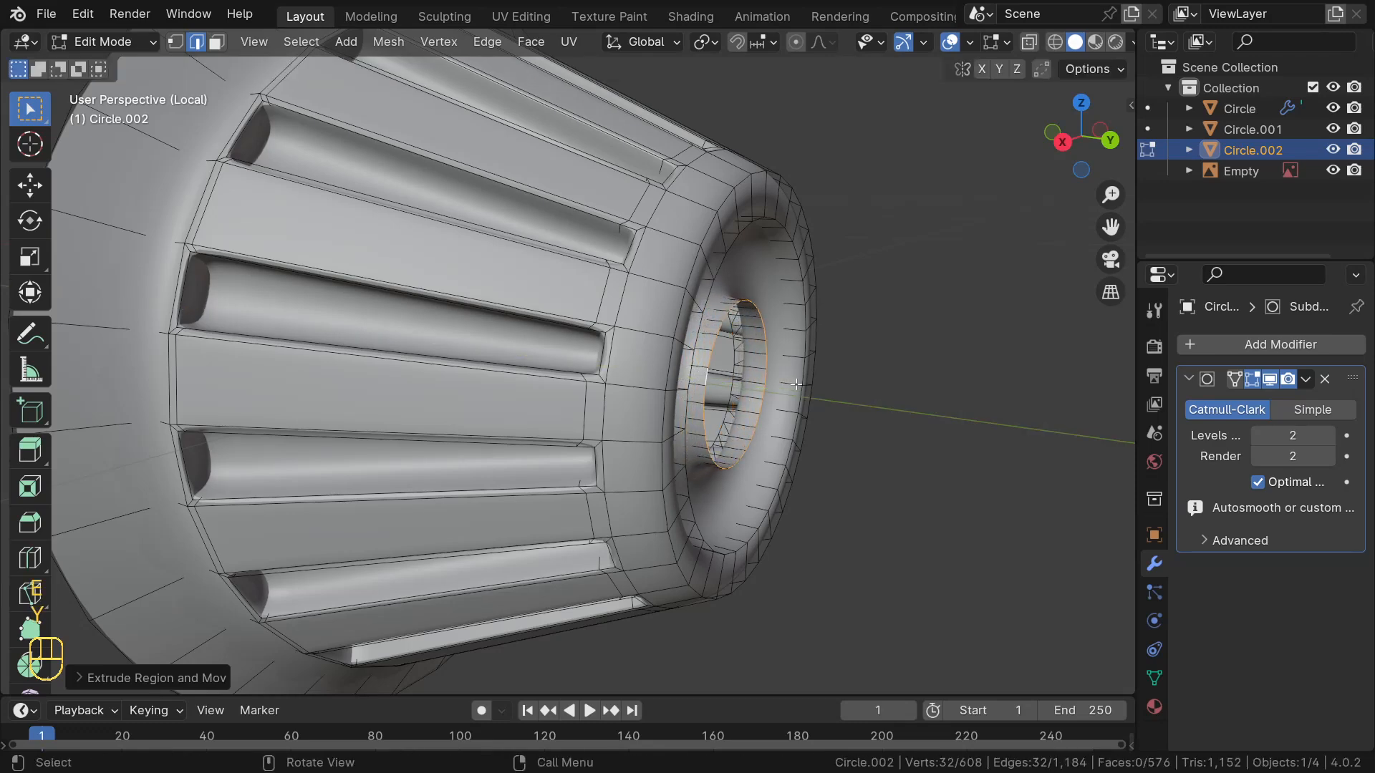
Extrude the raised collar's edge loop and scale it inward to about 0.45, forming a flat ring around a smaller opening
middle_drag(767, 391, 719, 469)
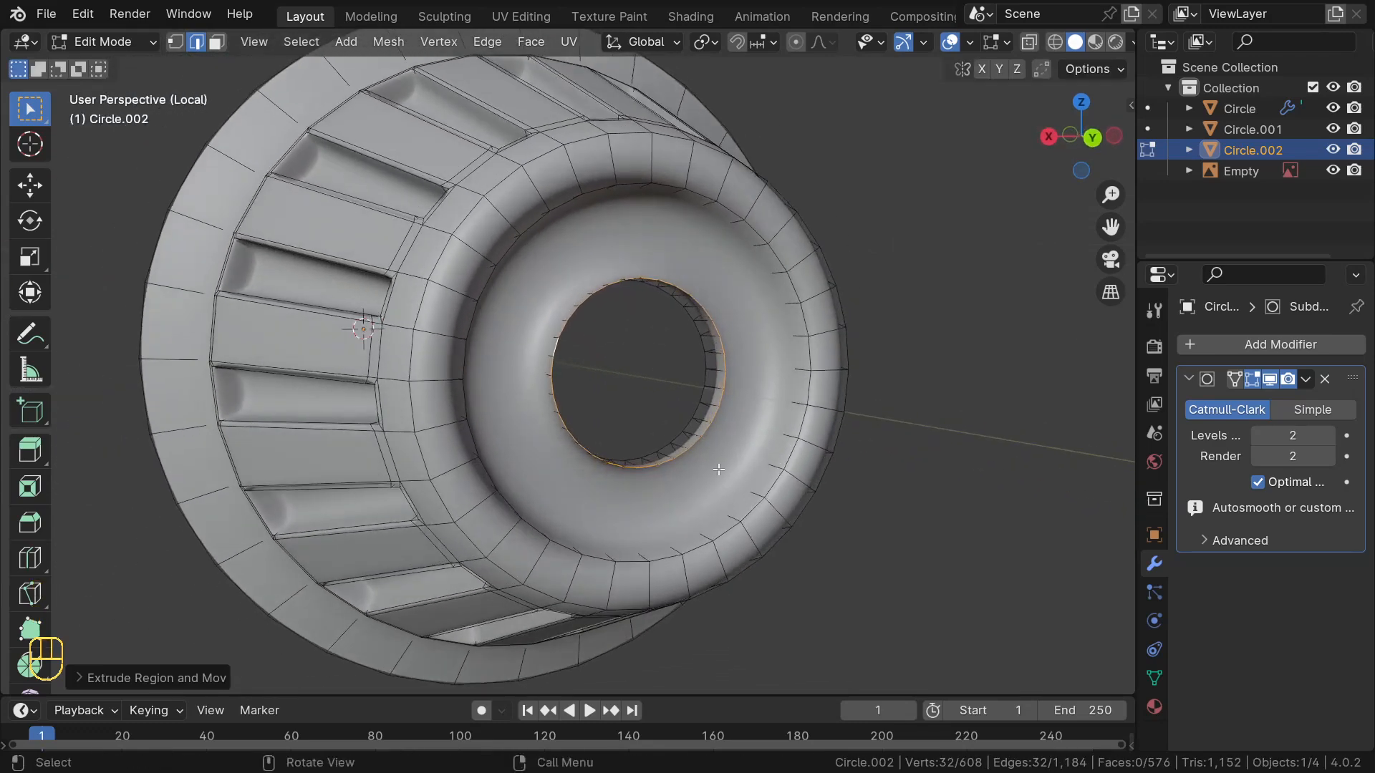
key(e)
key(s)
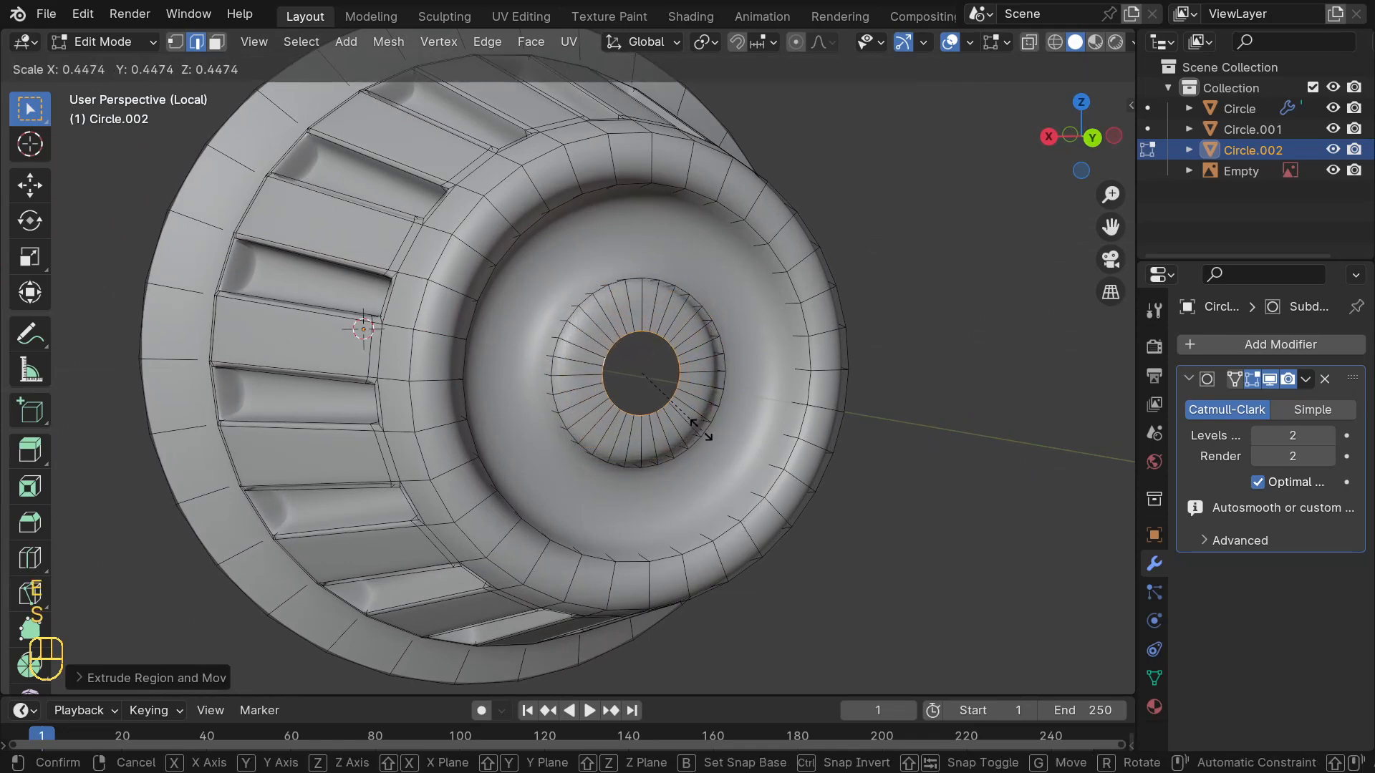
click(698, 421)
Extrude the edge loop of the small central opening along the Y axis
middle_drag(700, 424, 656, 410)
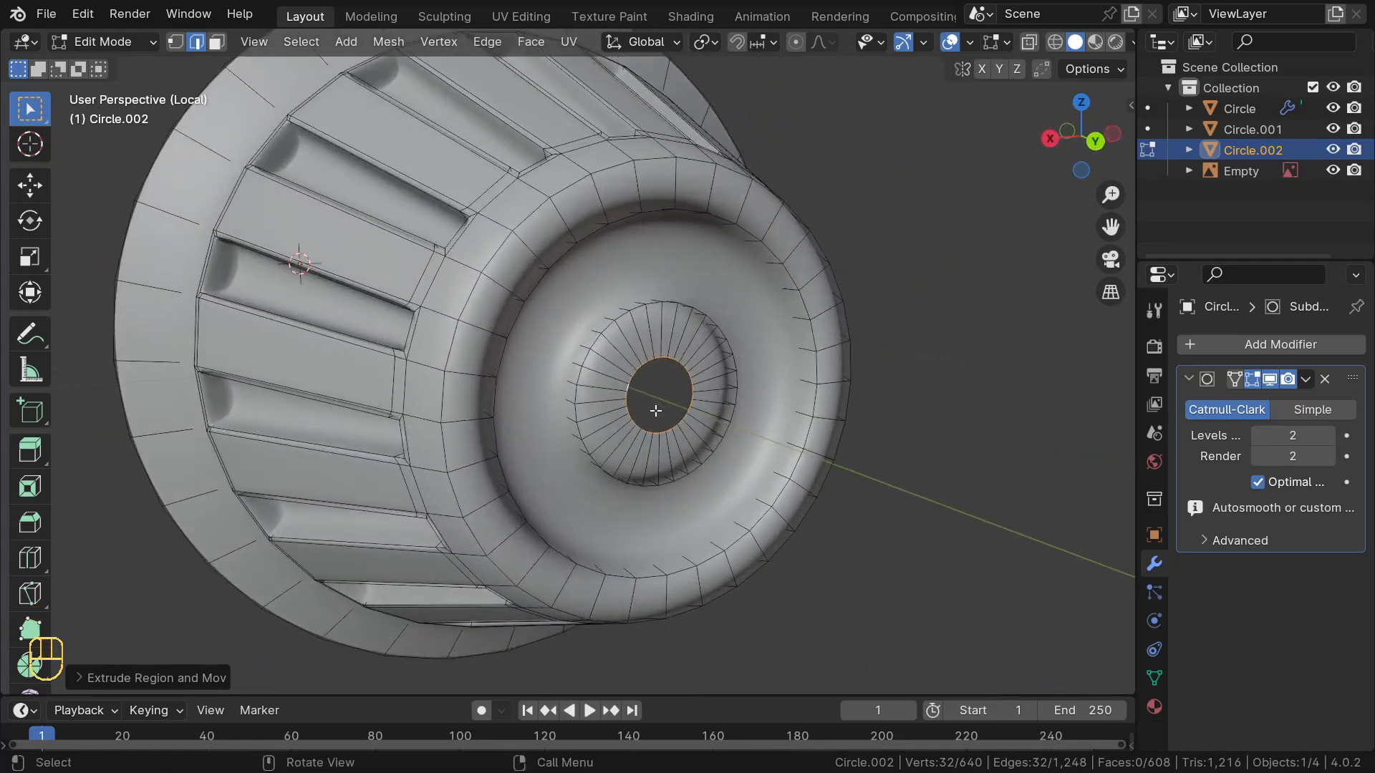
key(e)
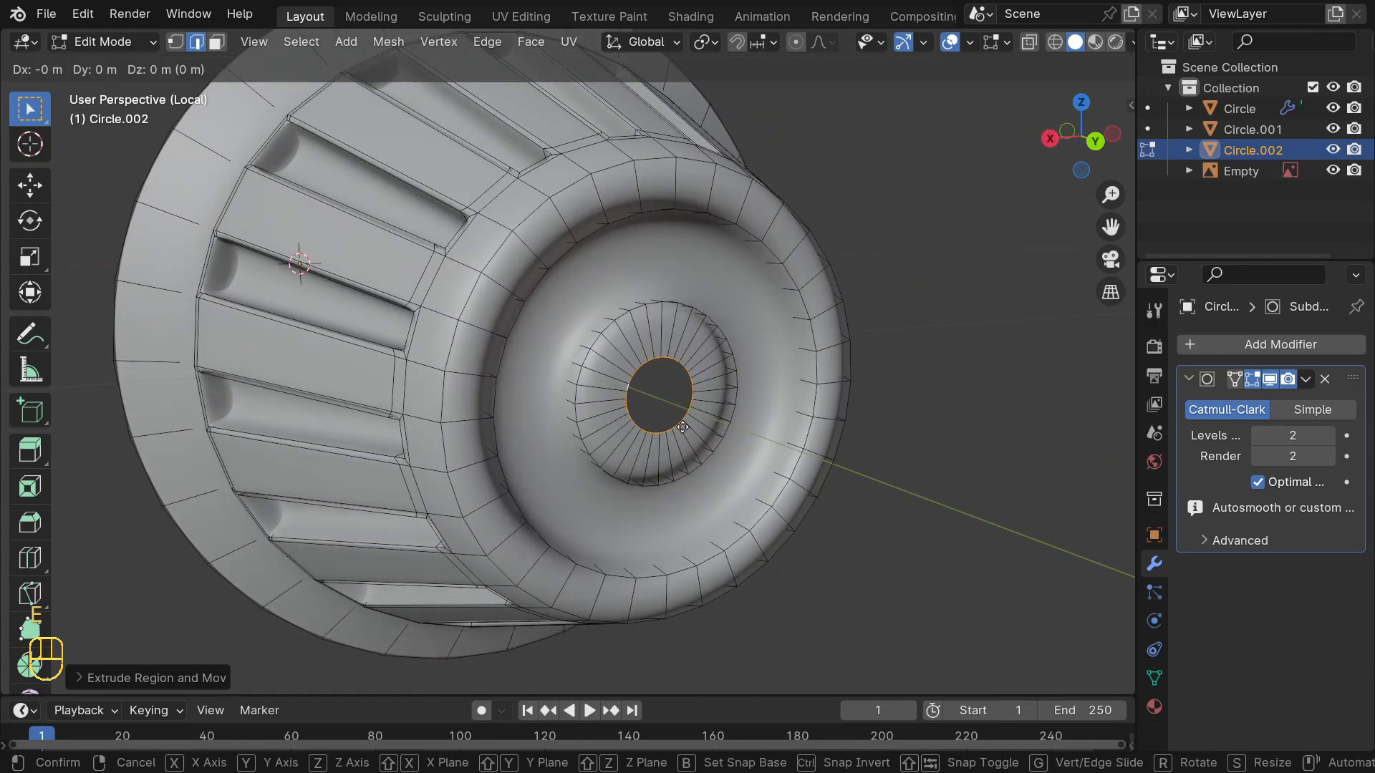
key(y)
click(671, 426)
Leave Edit Mode and local view to bring back the whole airplane, and deselect the grooved cone
middle_drag(671, 426, 454, 380)
key(Tab)
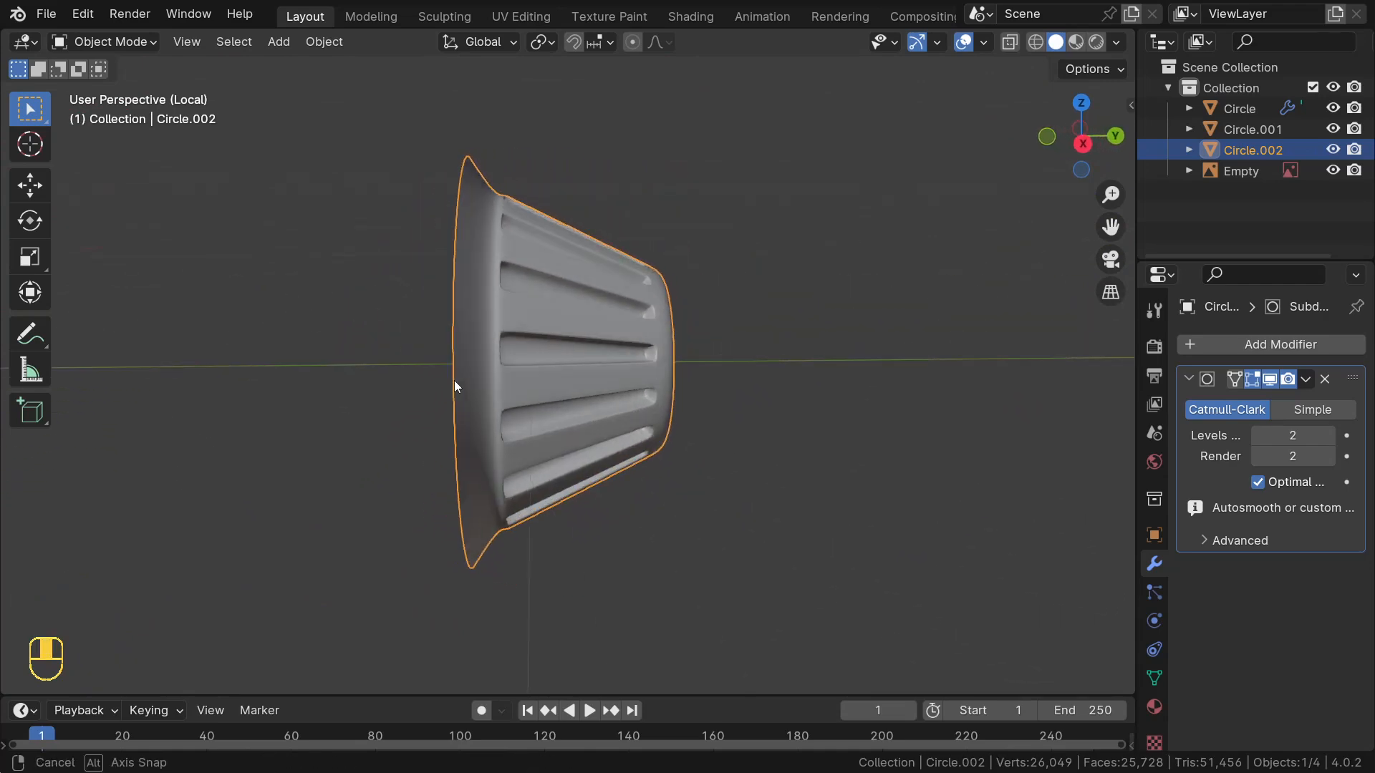
key(KP_Divide)
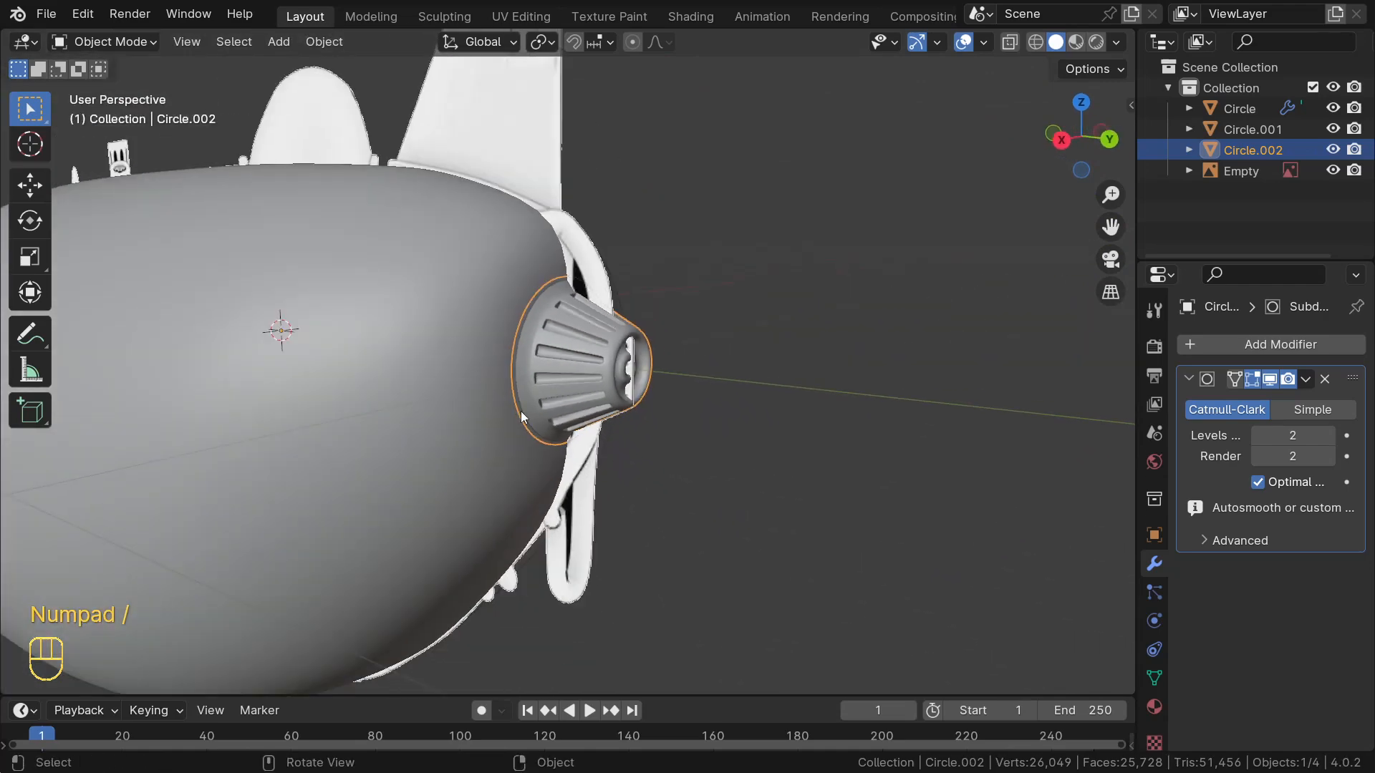
click(772, 521)
Open the airplane's fuselage body in Edit Mode and show its propeller end in top orthographic view
middle_drag(736, 513, 704, 515)
scroll(487, 495, up, 2)
middle_drag(480, 496, 560, 476)
scroll(504, 492, down, 3)
middle_drag(438, 481, 494, 497)
scroll(504, 477, down, 3)
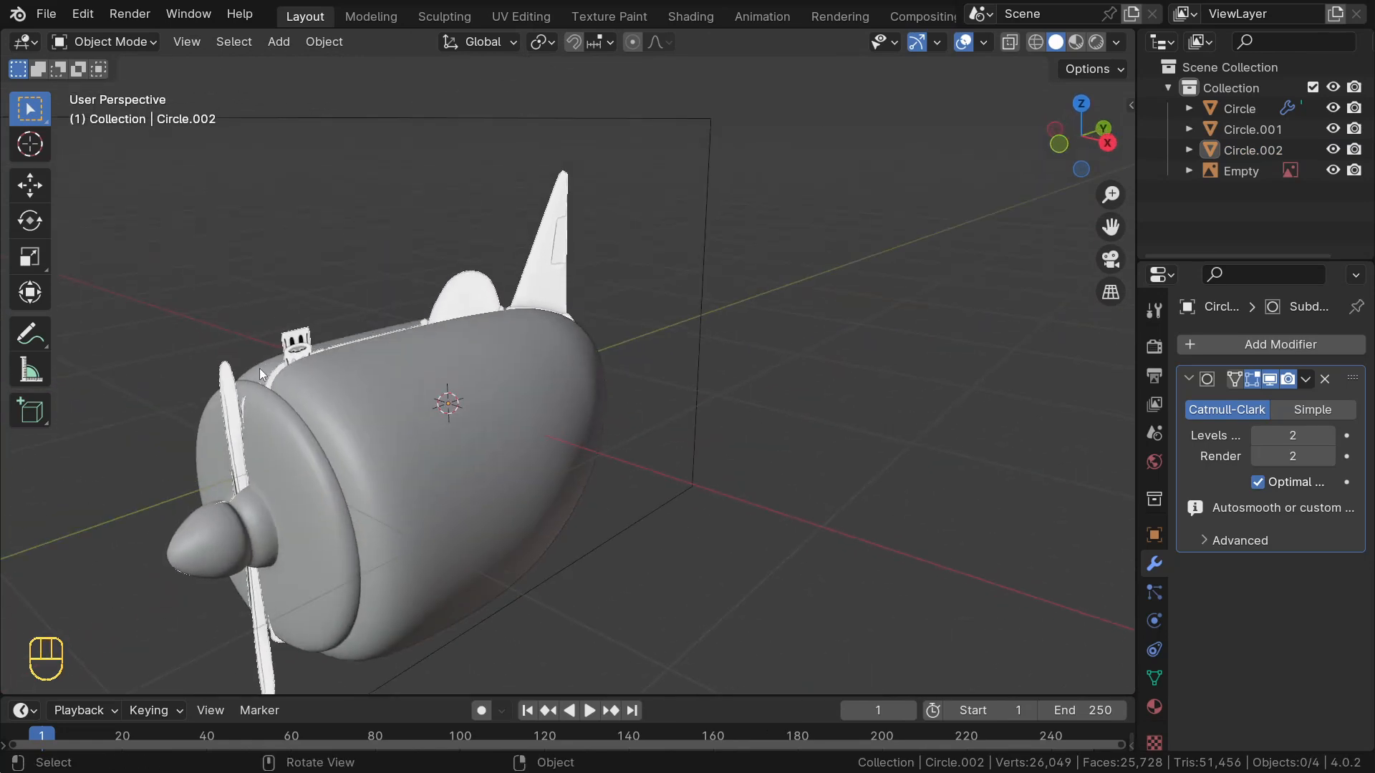
middle_drag(315, 342, 360, 364)
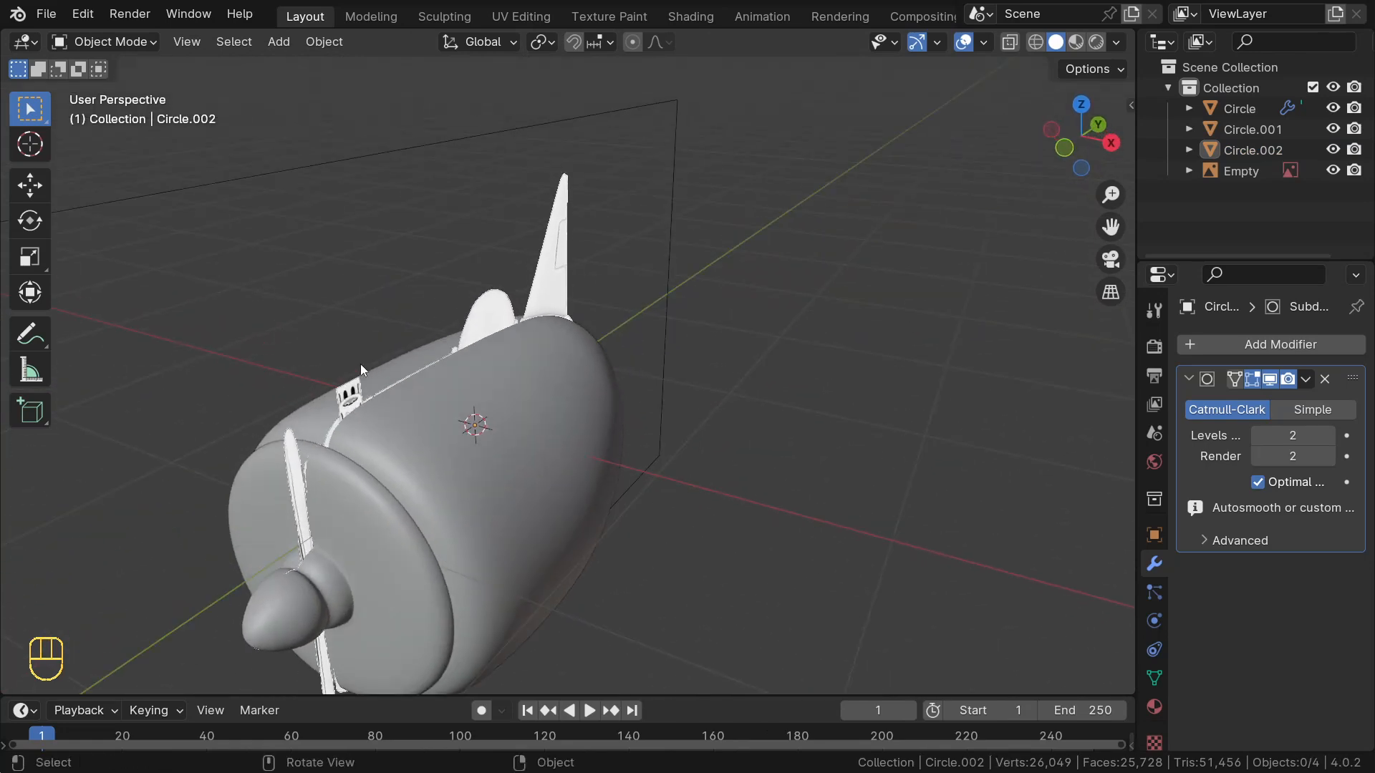
click(388, 441)
middle_drag(388, 444, 331, 462)
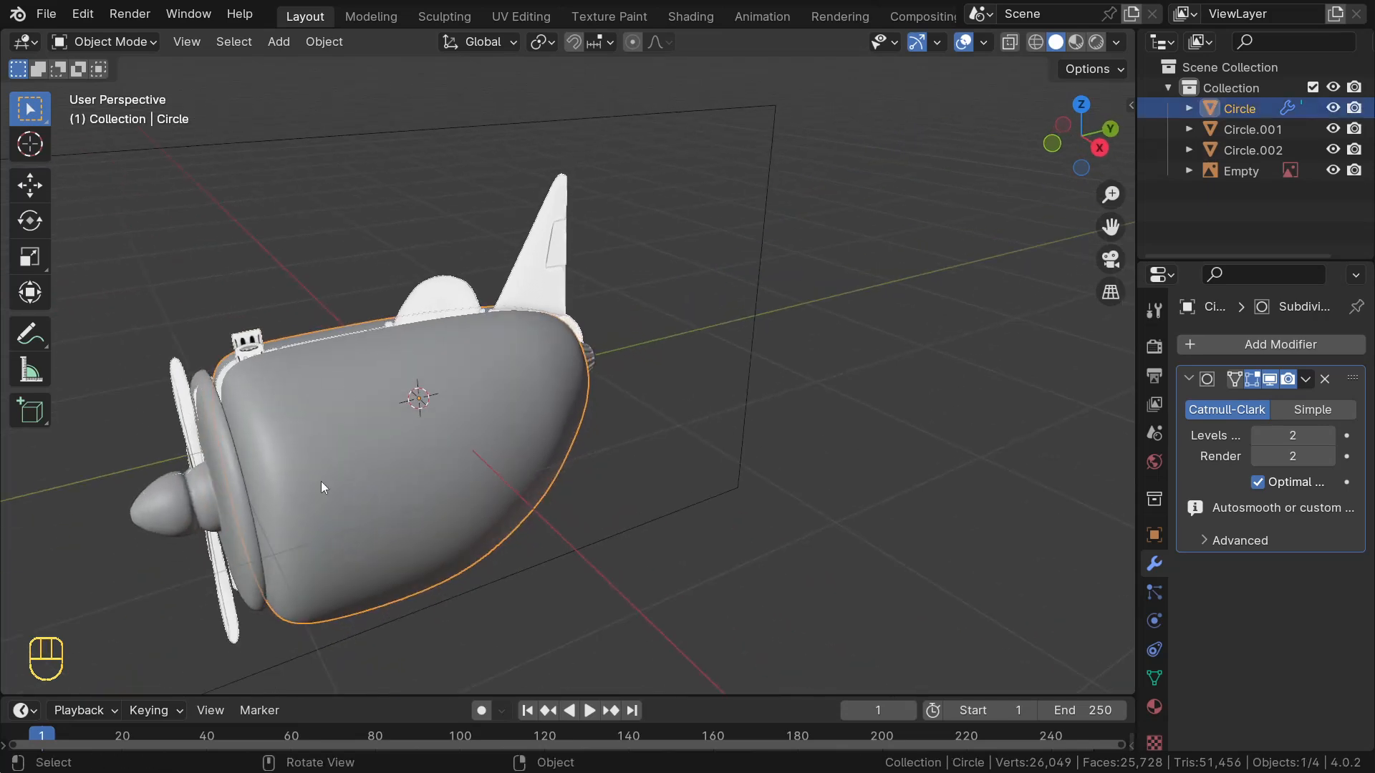
key(Tab)
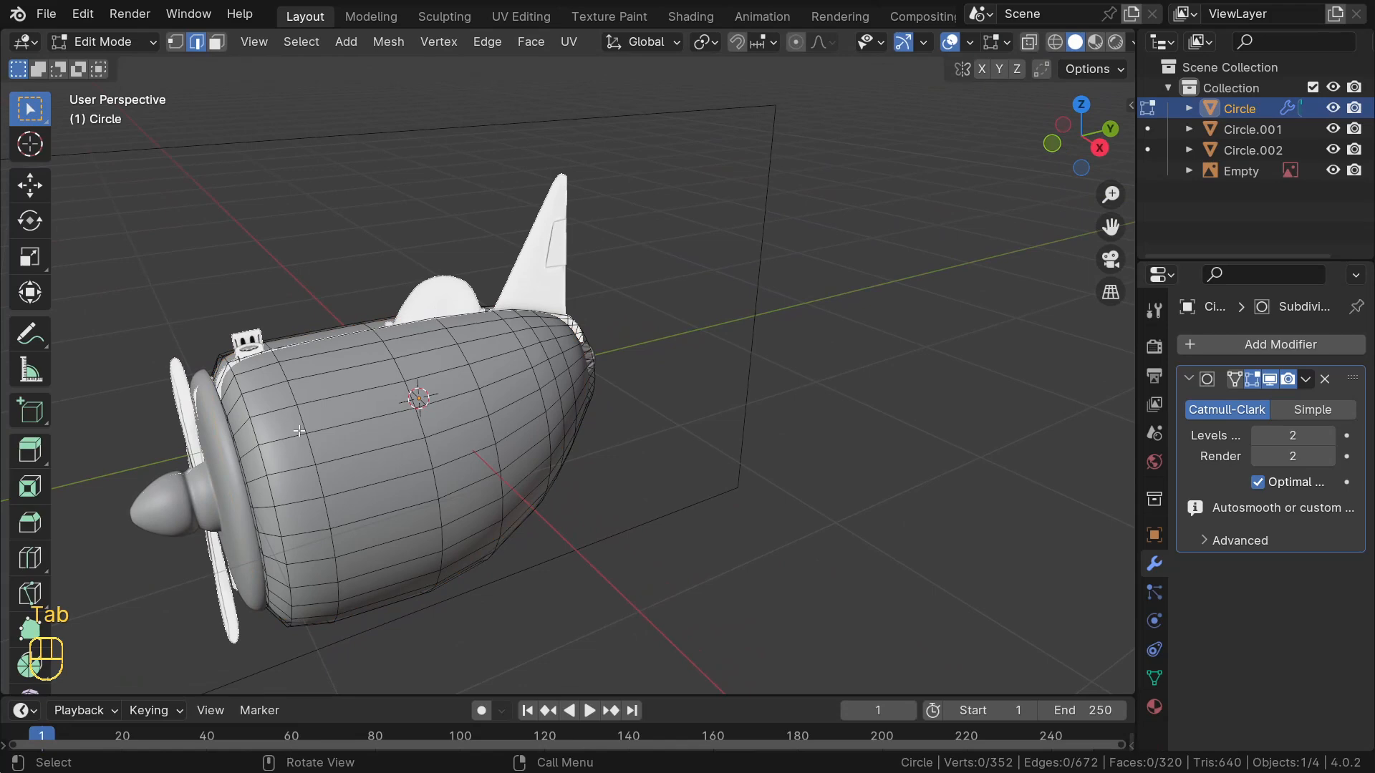
key(KP_7)
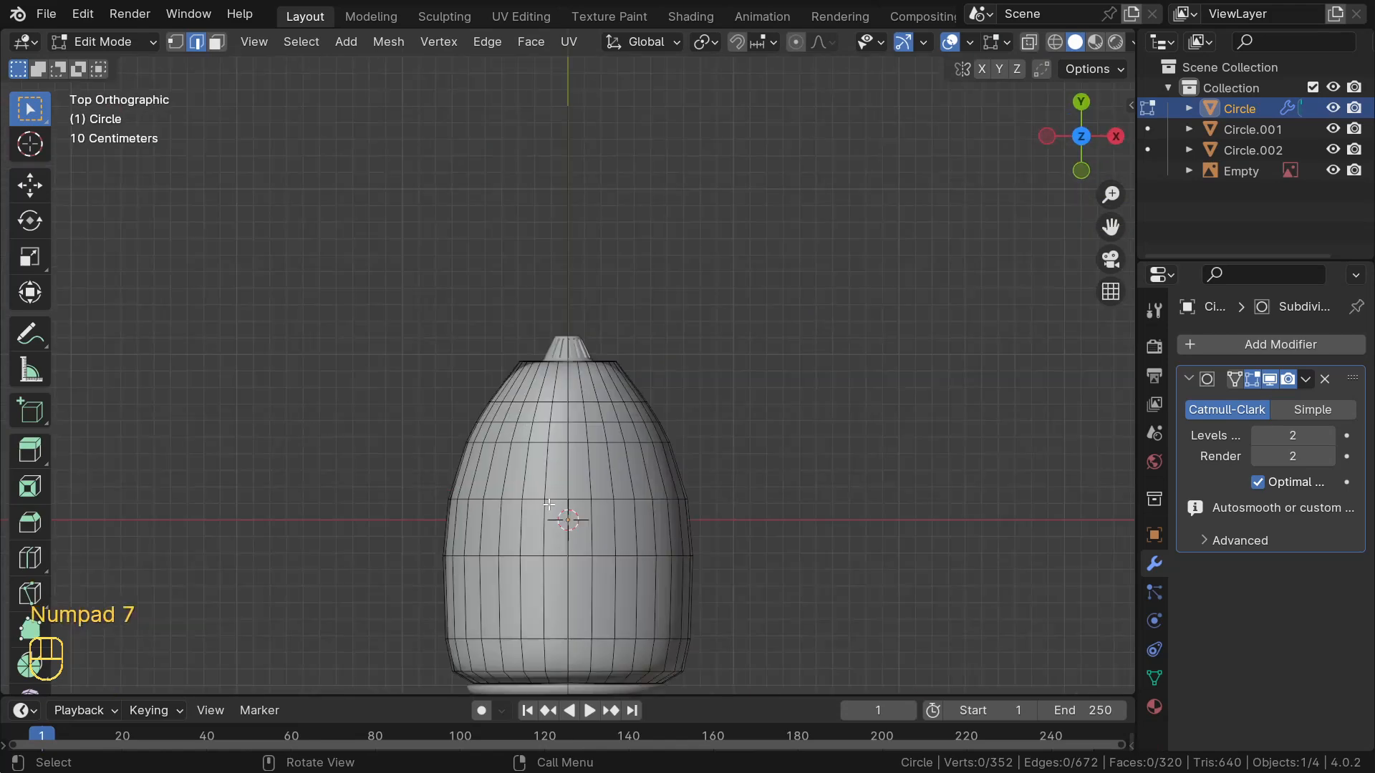
scroll(549, 505, down, 2)
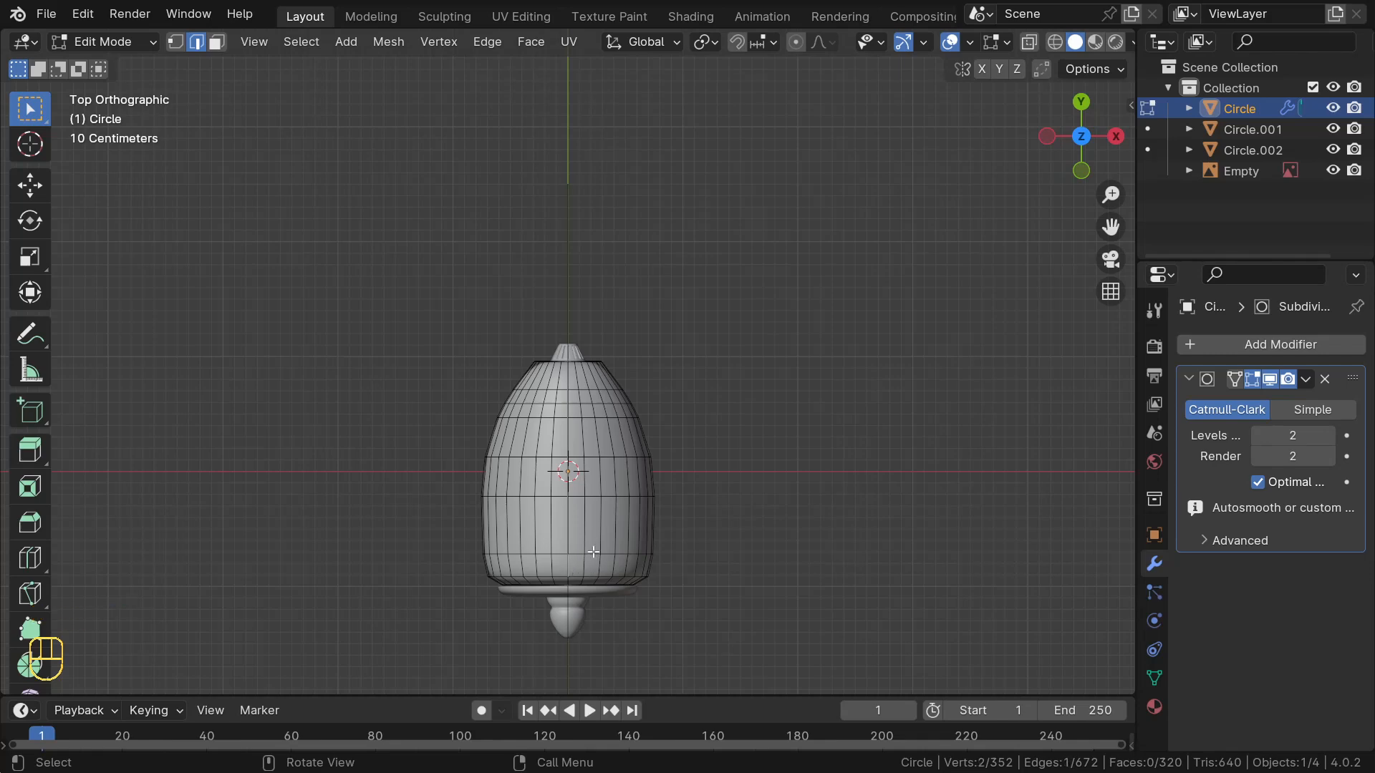
key(KP_Decimal)
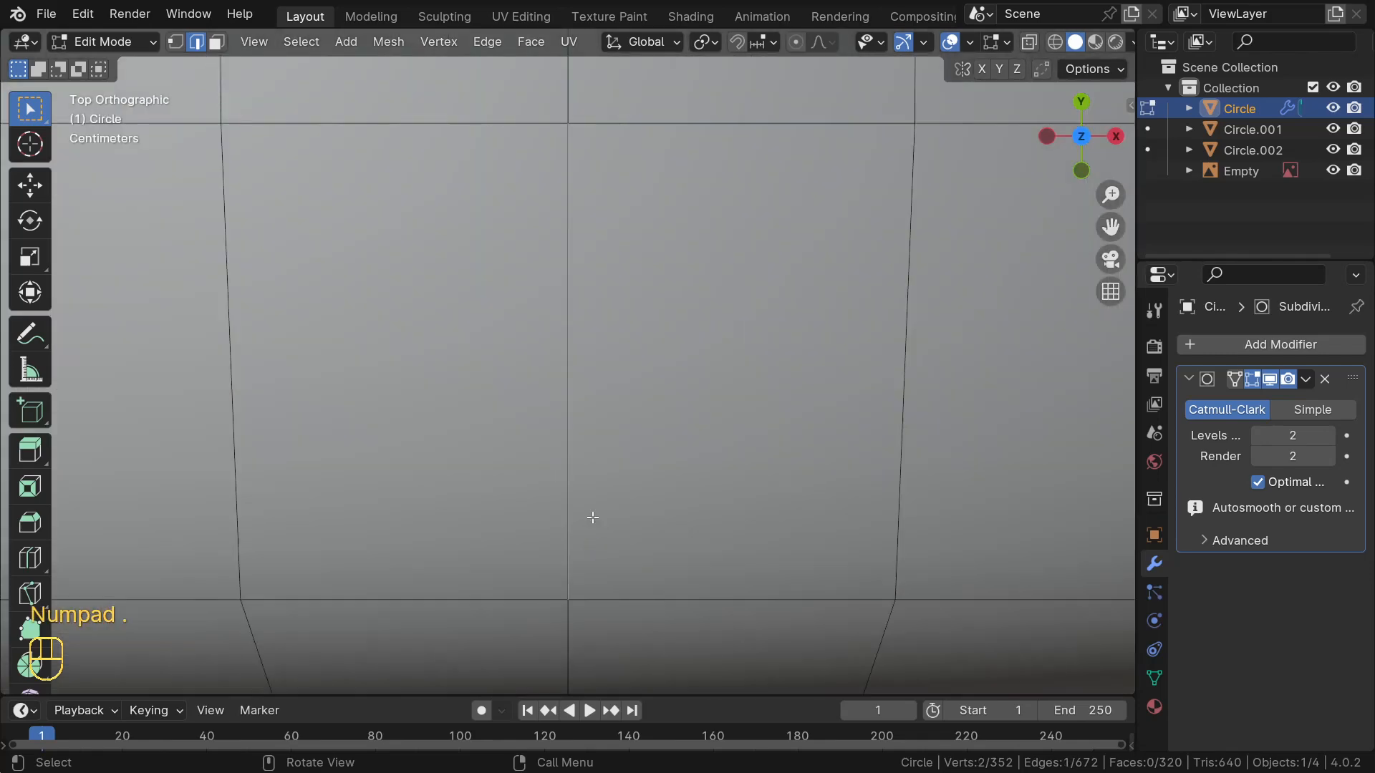
scroll(583, 502, down, 3)
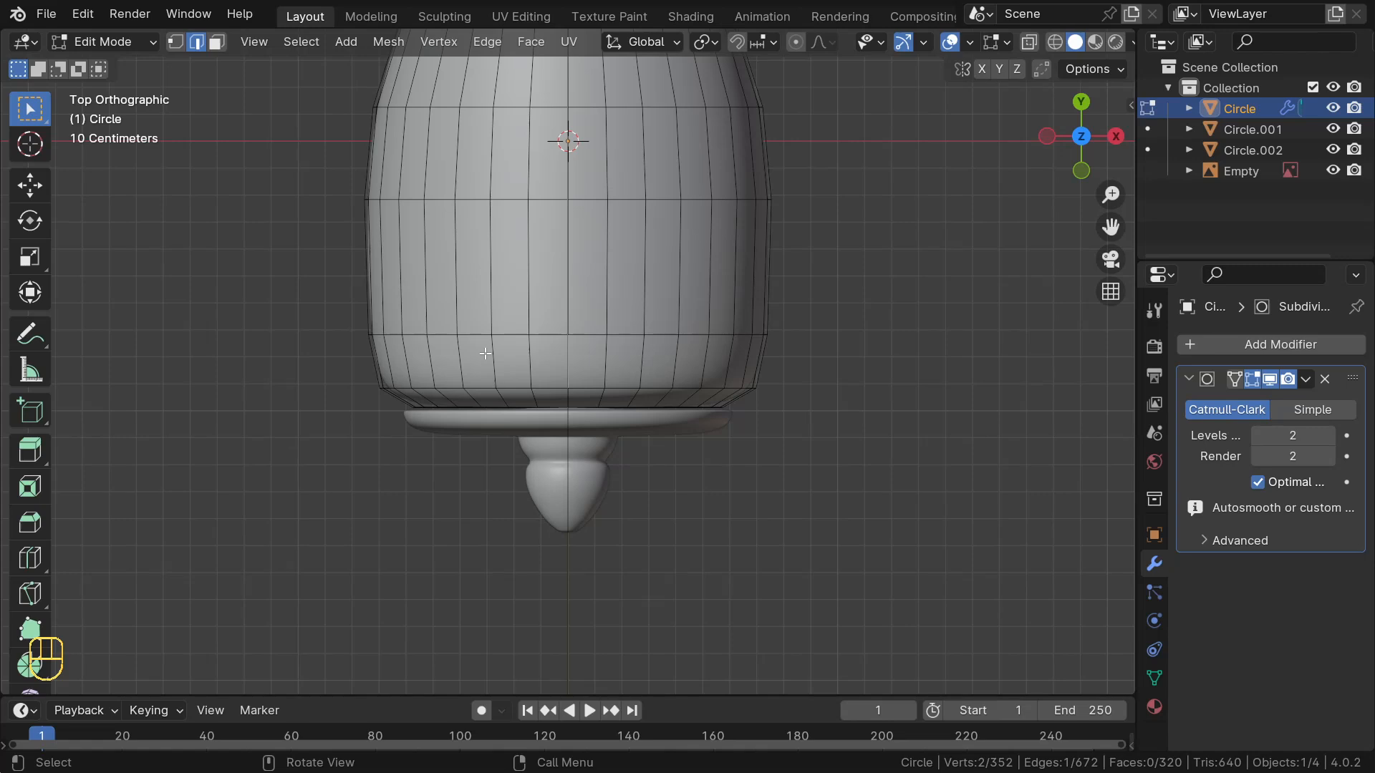
Inset three separate pairs of adjacent faces on top of the fuselage near its propeller end by about 0.056 m
key(3)
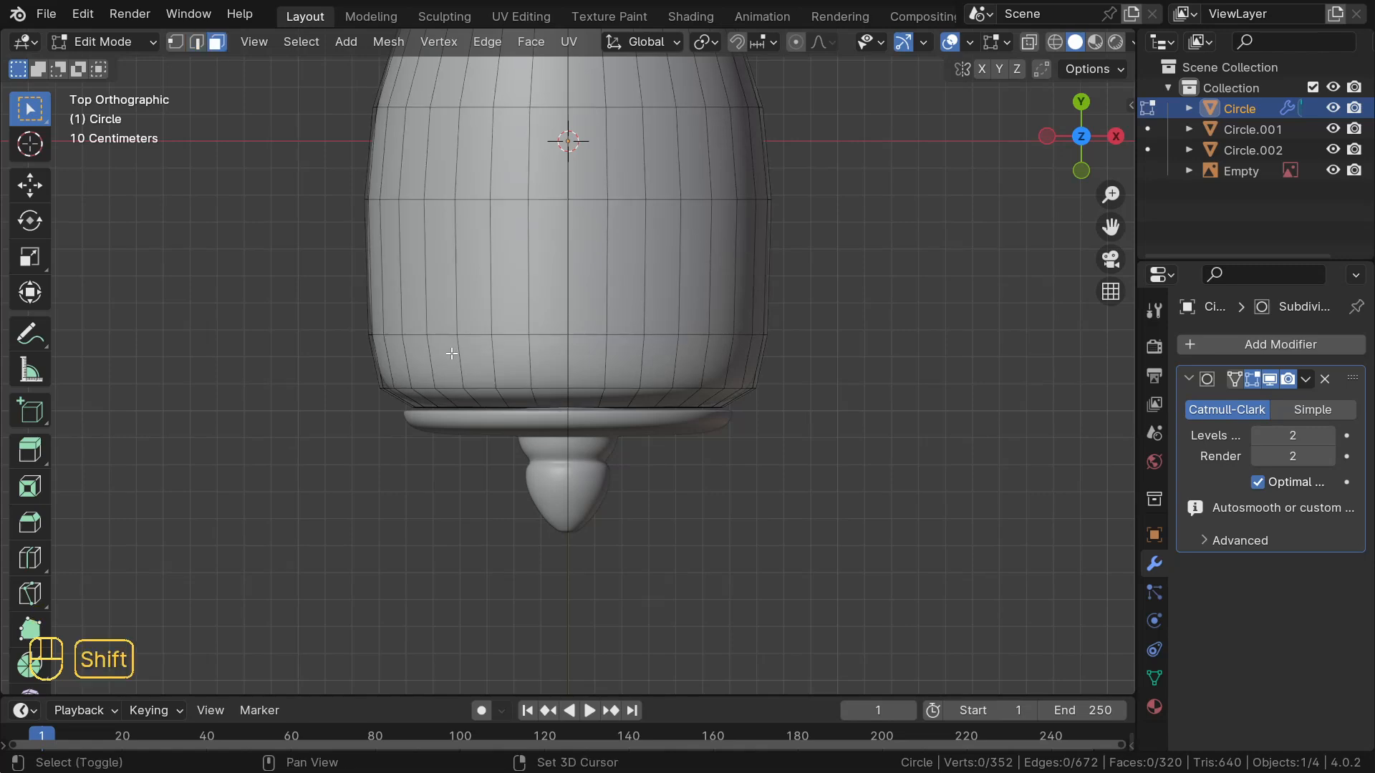
shift+click(451, 355)
shift+click(476, 362)
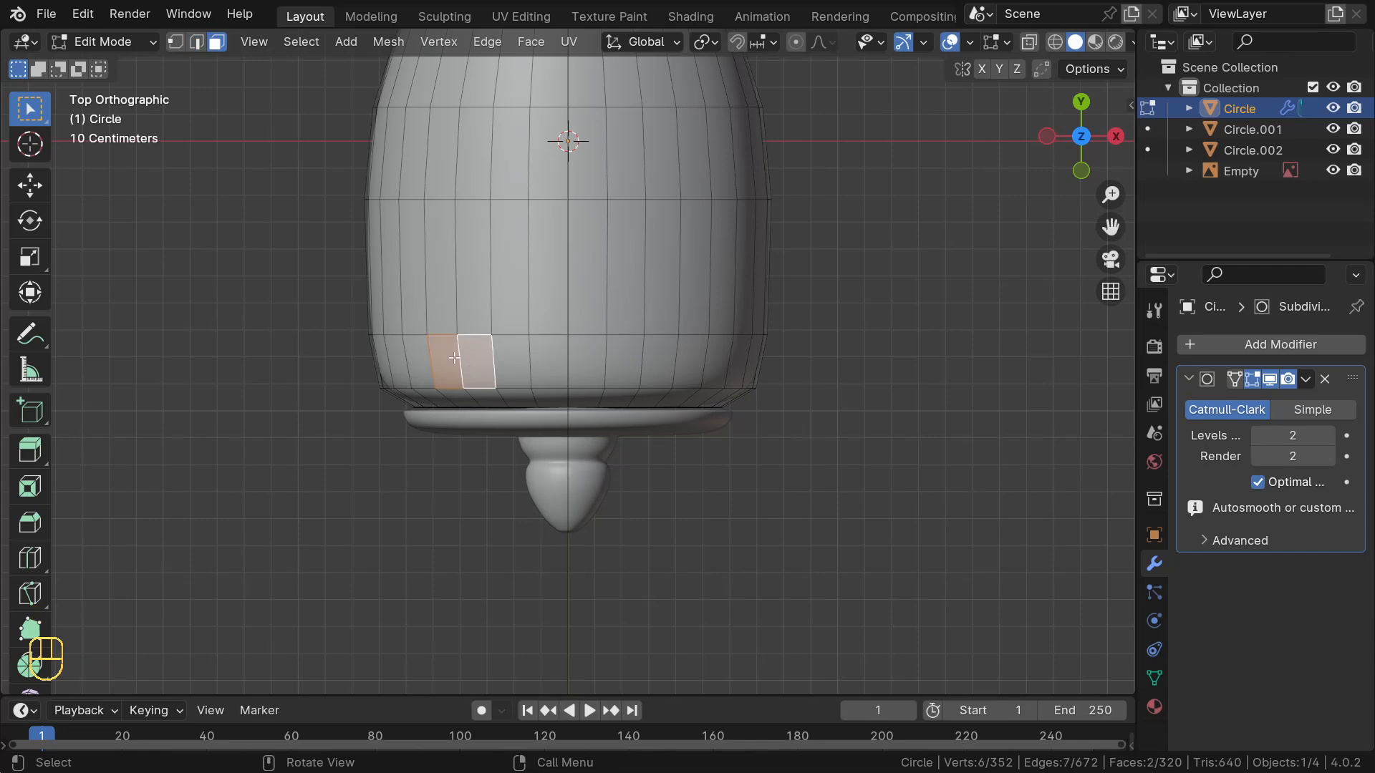
shift+click(555, 359)
shift+click(595, 364)
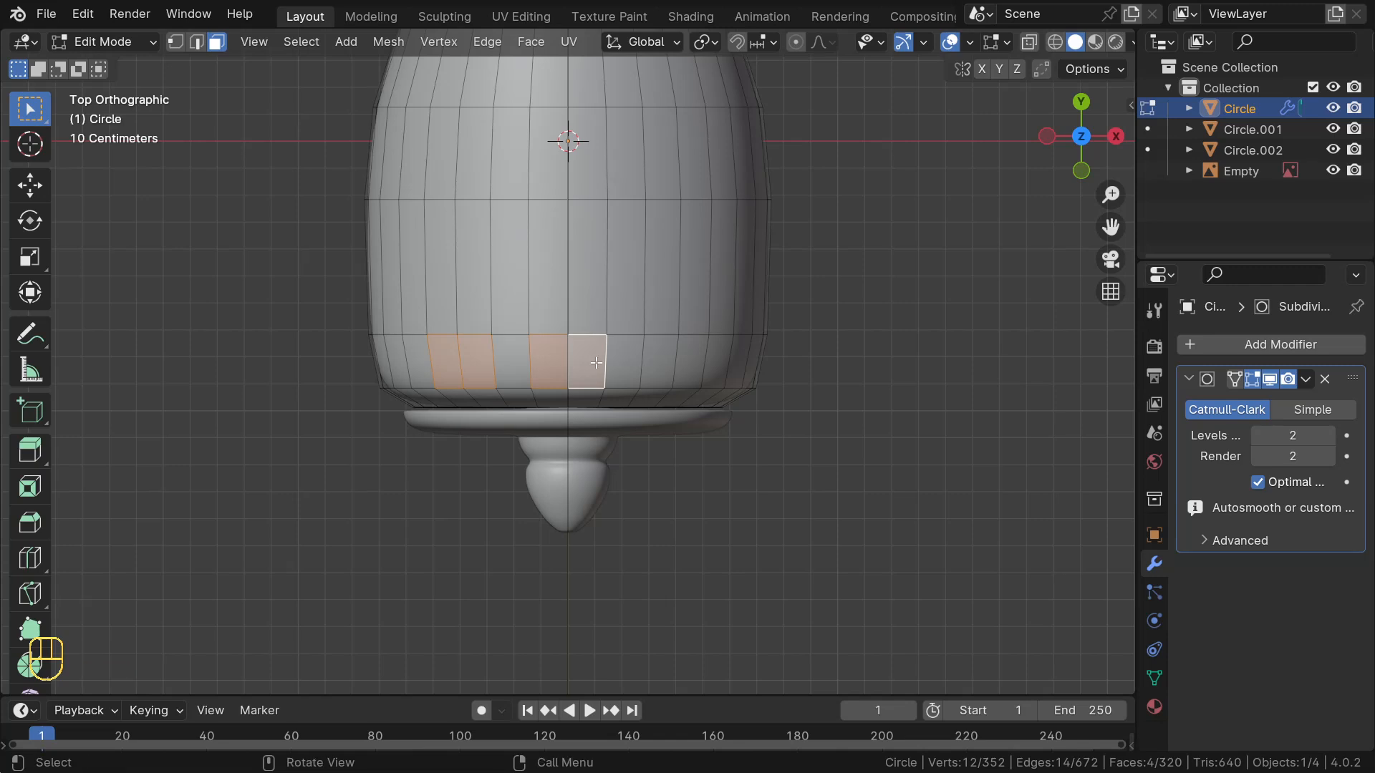
shift+click(660, 361)
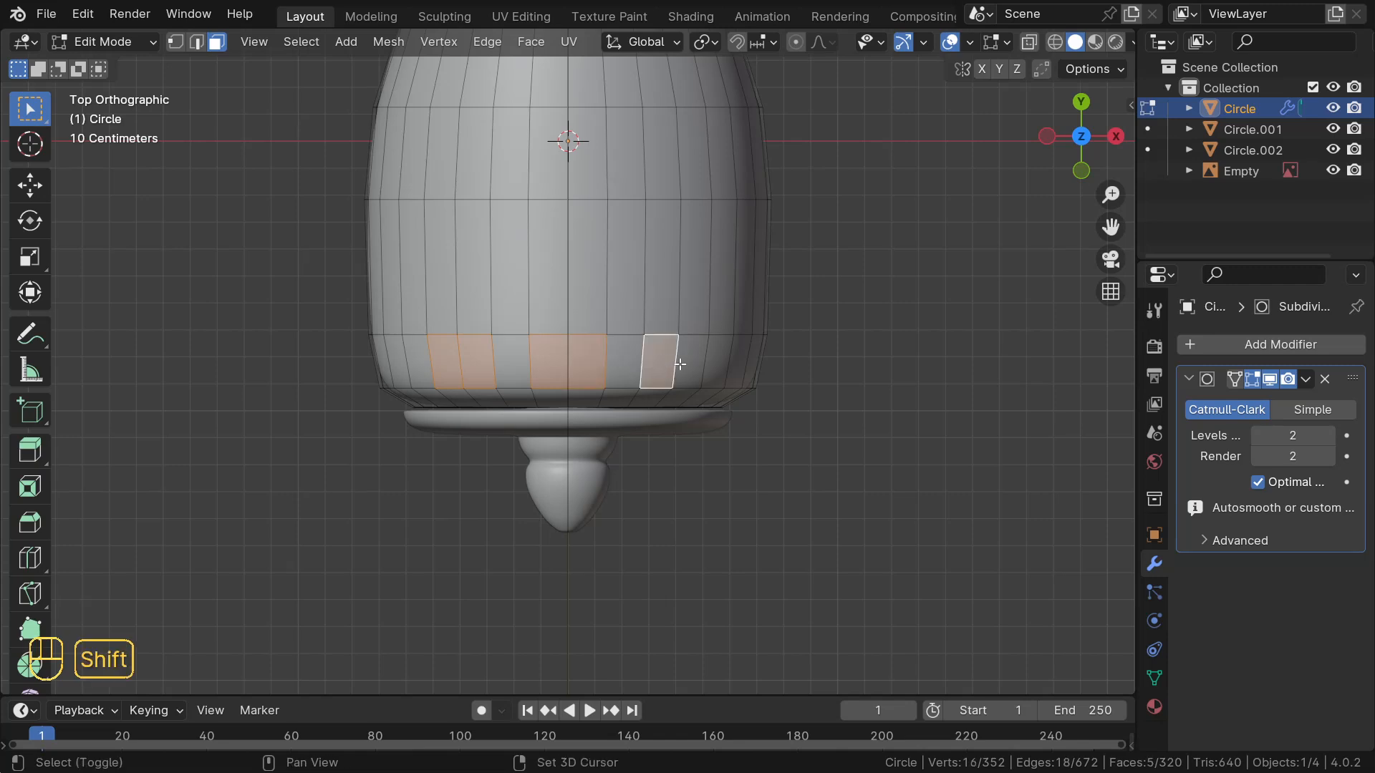
shift+click(682, 358)
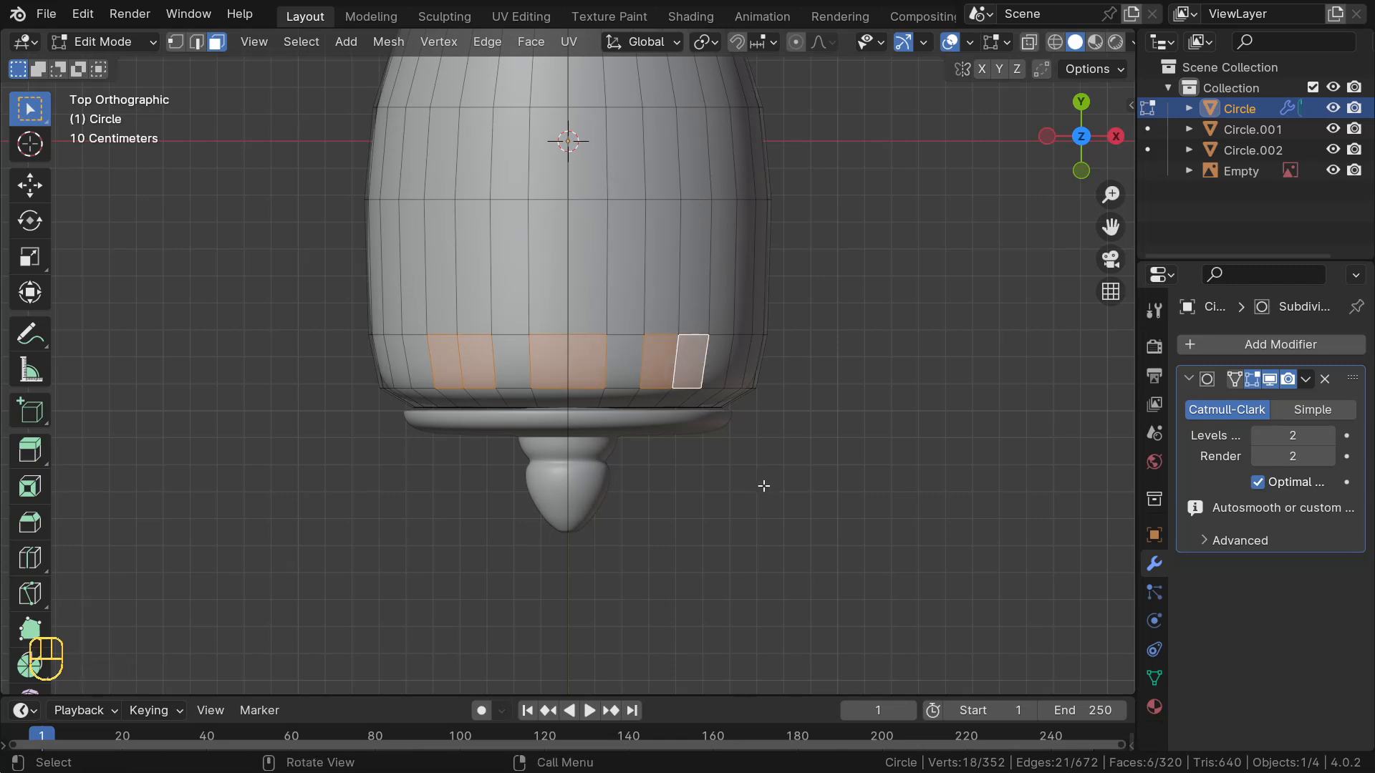
key(i)
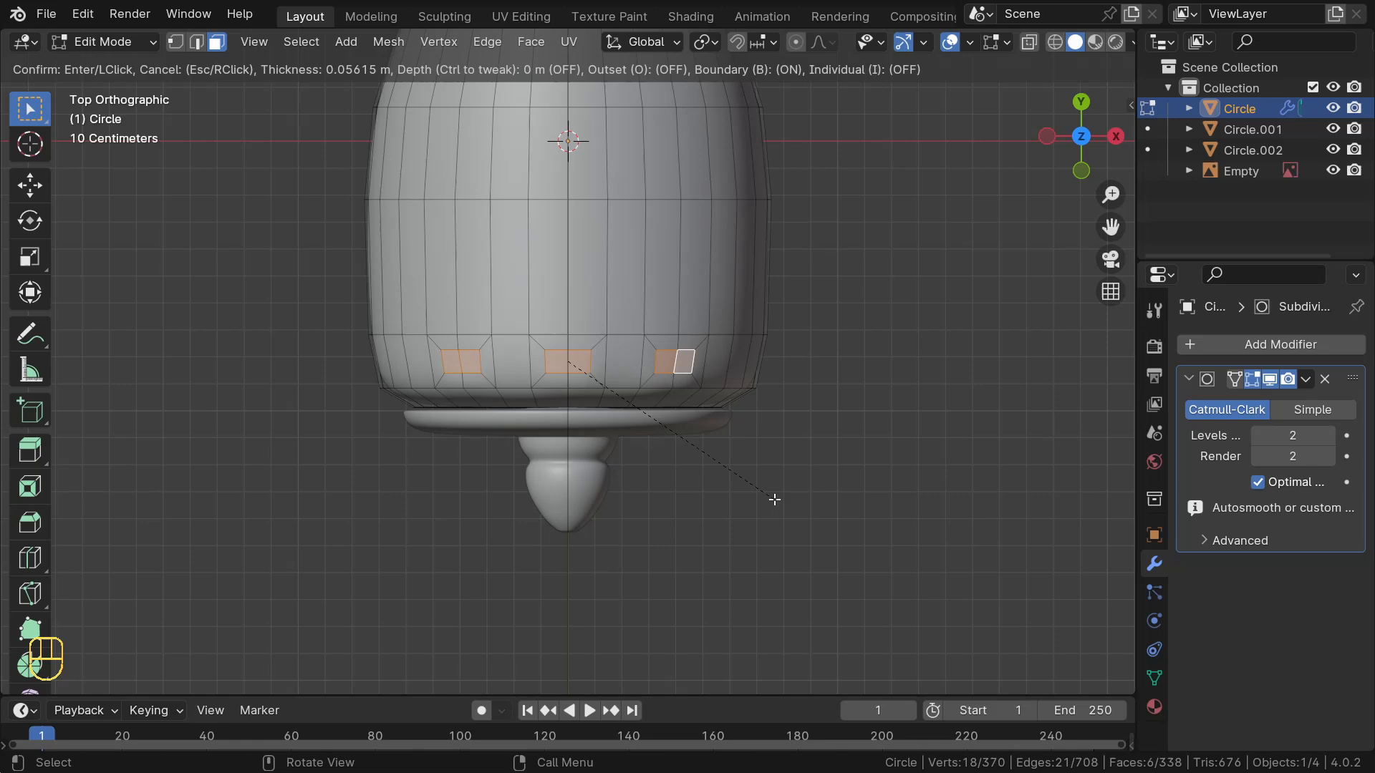
click(774, 500)
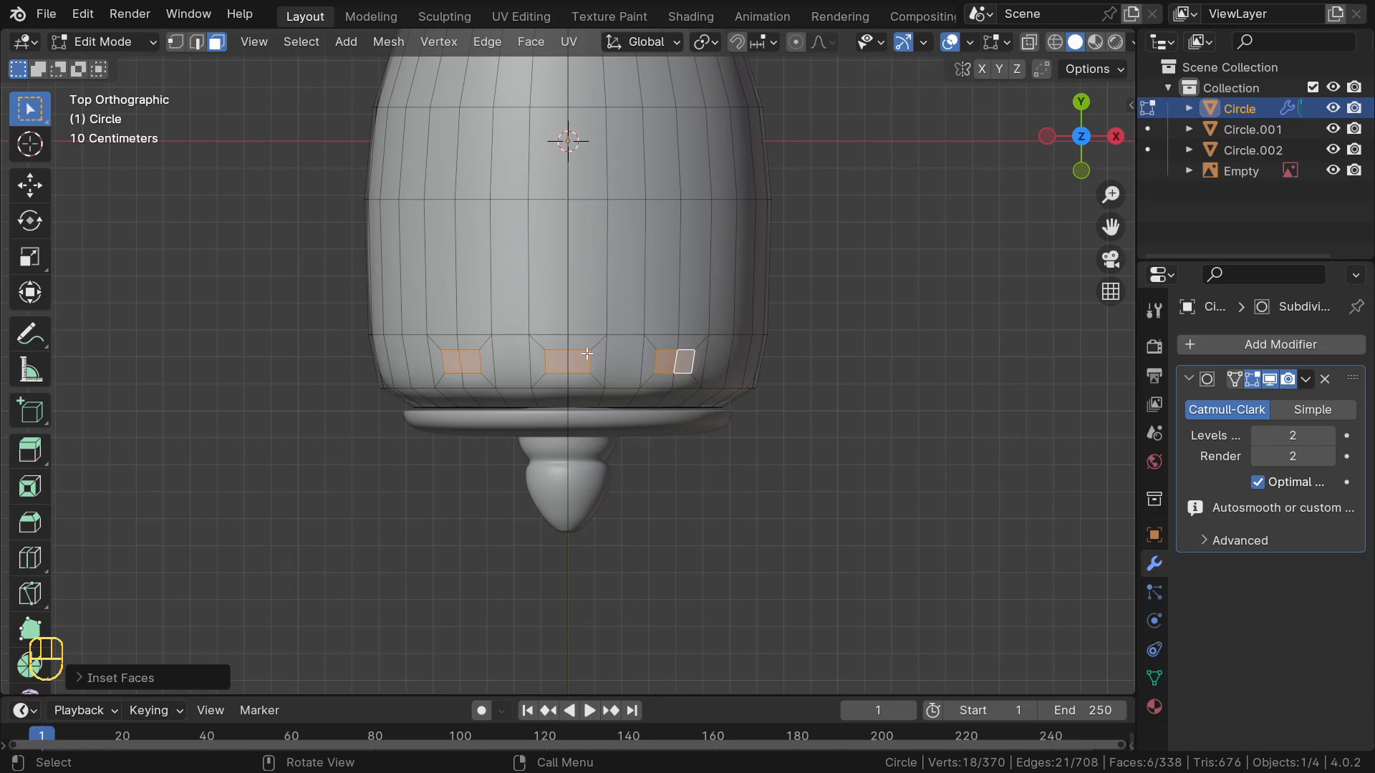
right_click(325, 205)
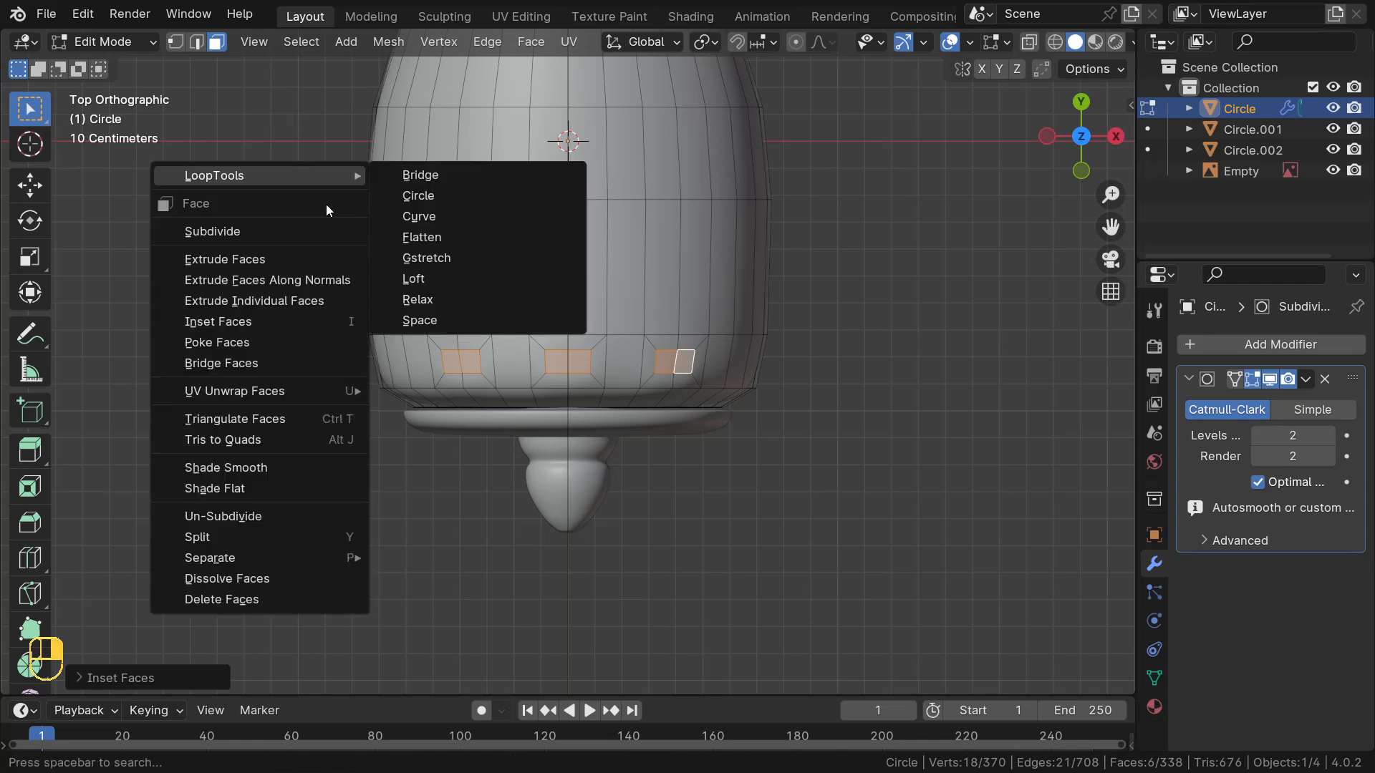
mouse_move(208, 179)
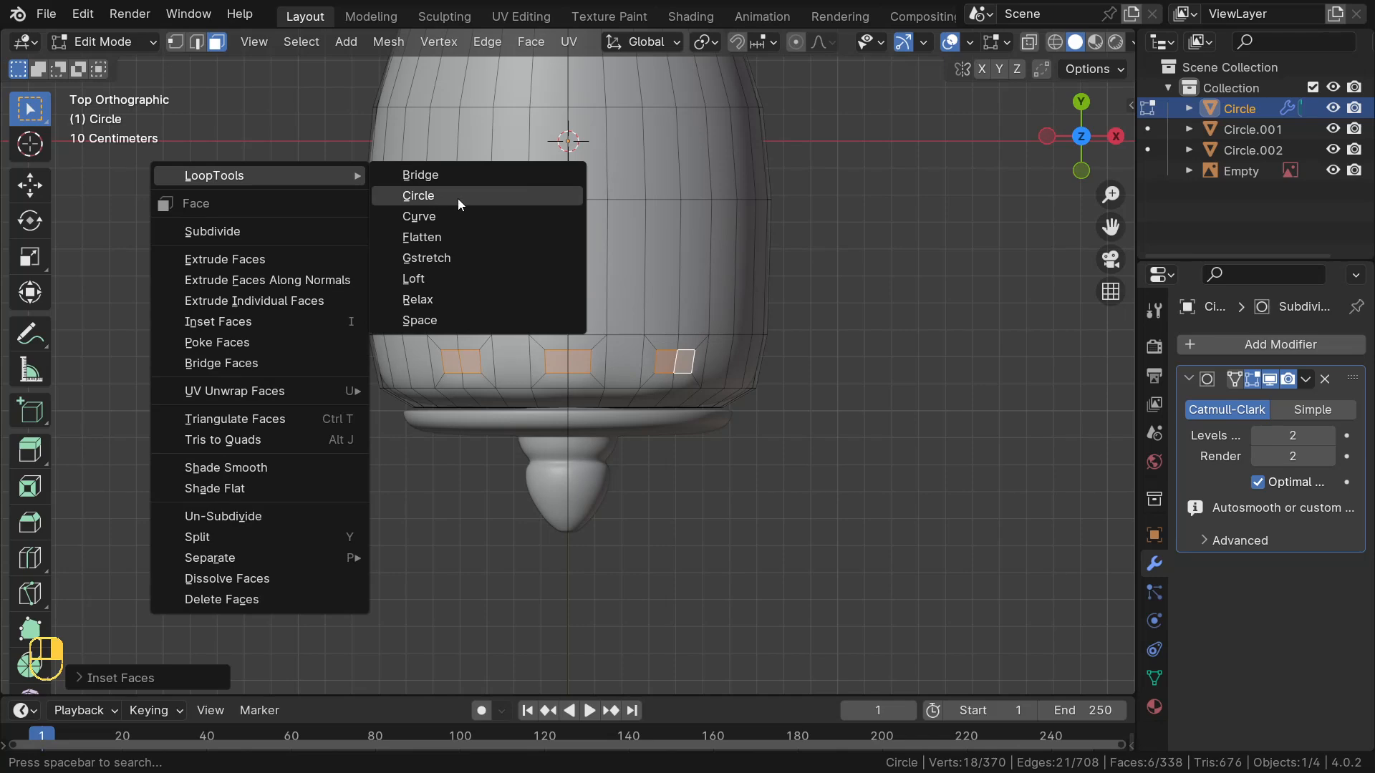
key(Escape)
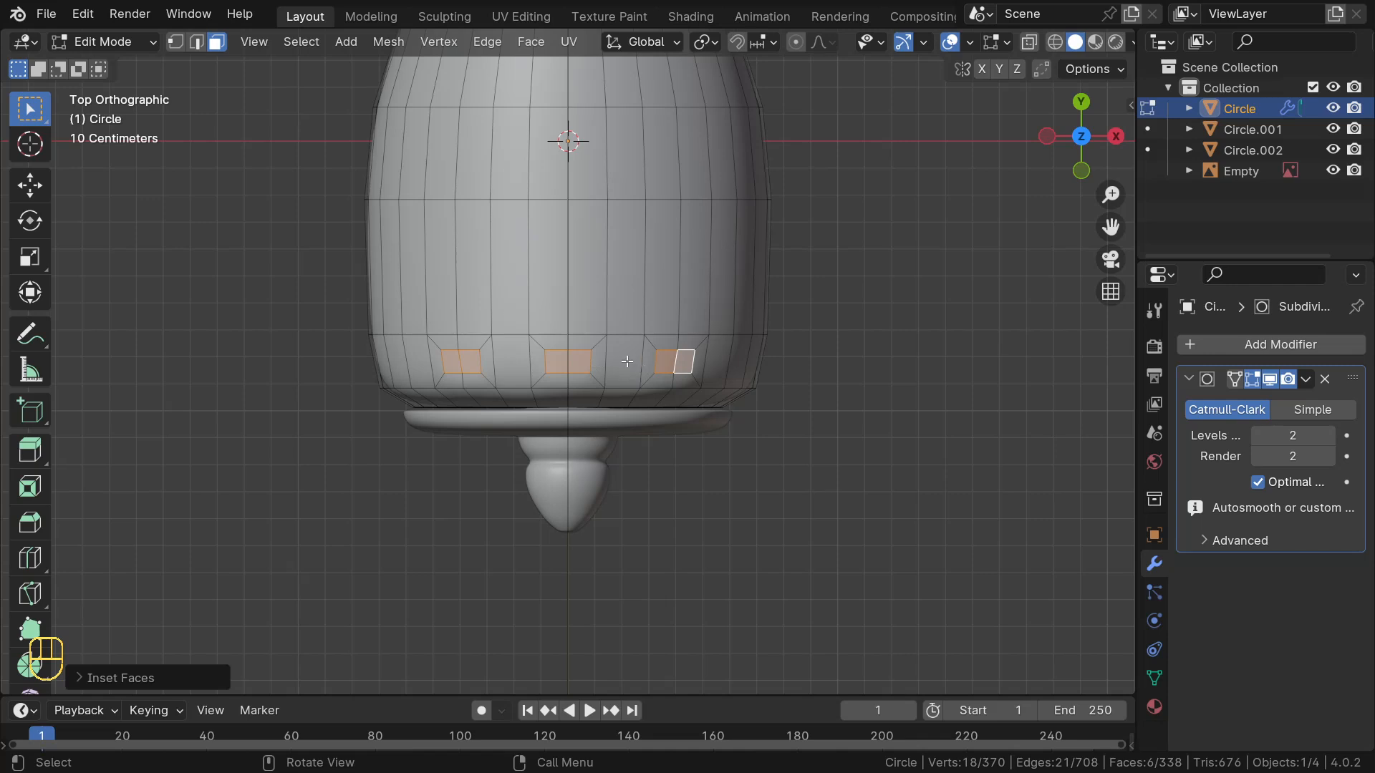
right_click(364, 233)
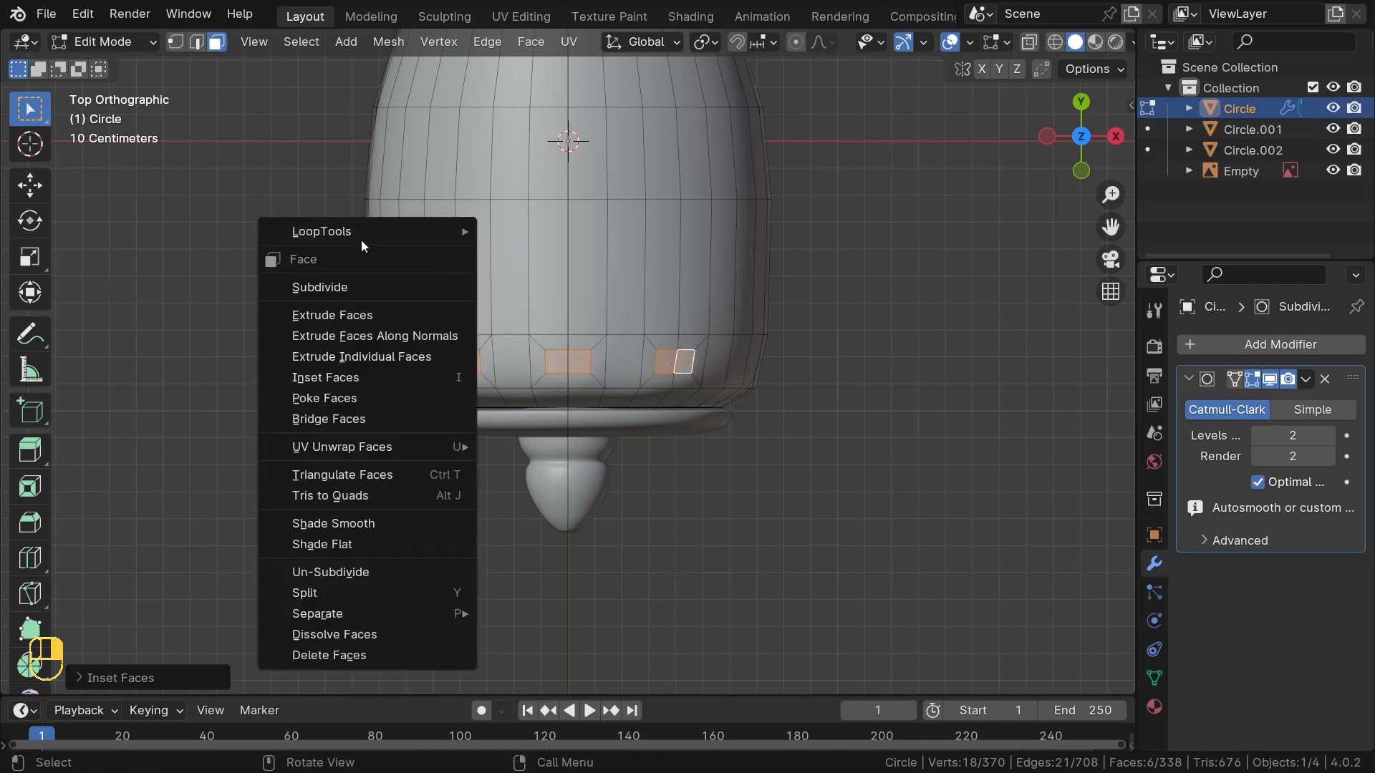
mouse_move(320, 234)
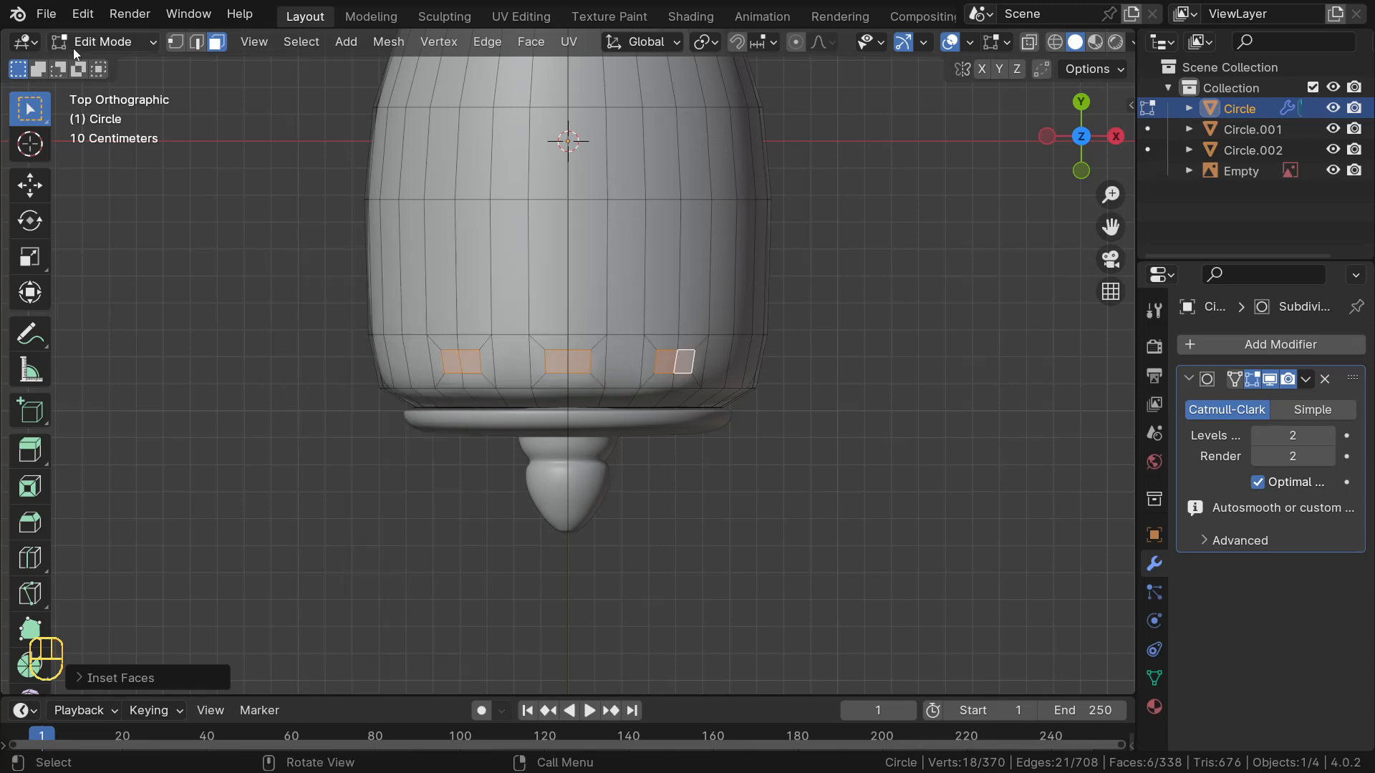
Search the add-ons in the preferences for "loop" to check that LoopTools is enabled, and close the preferences
click(83, 13)
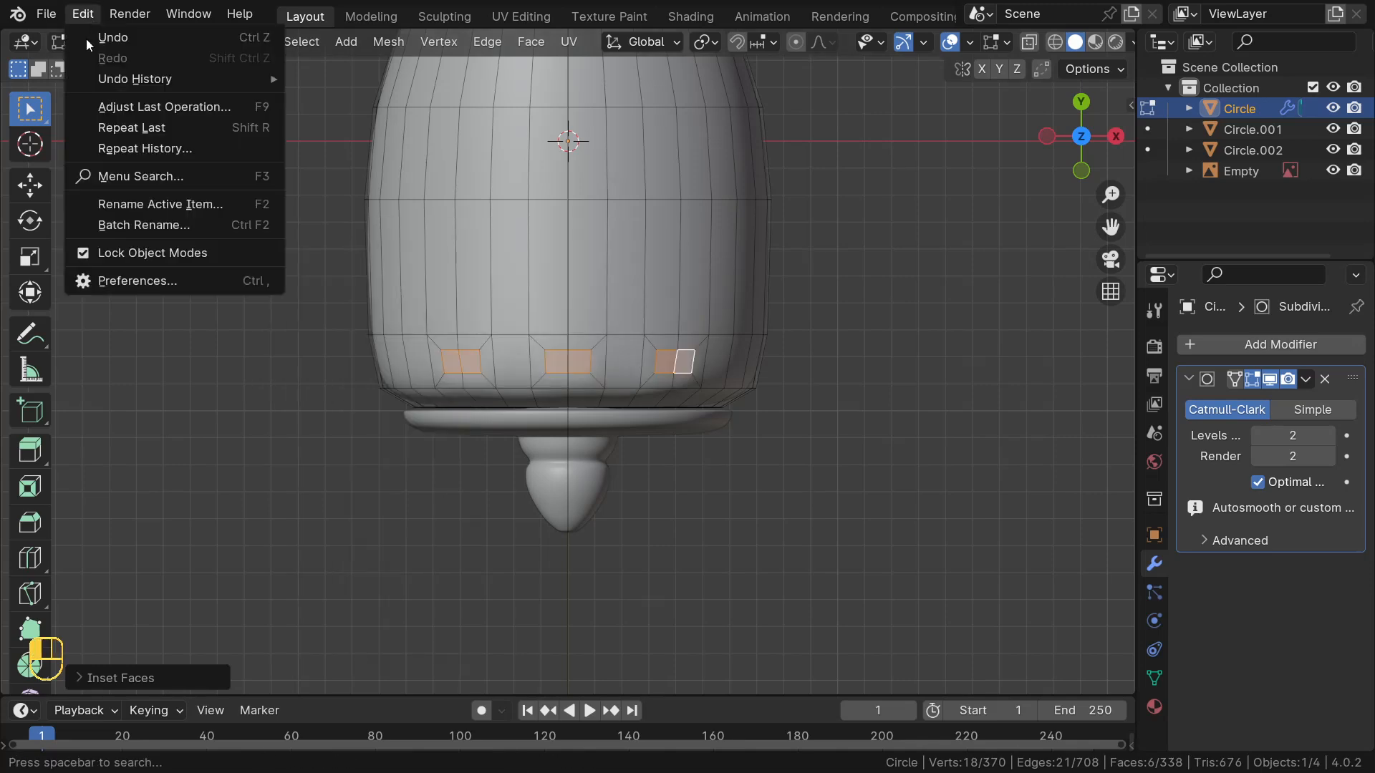
click(139, 276)
click(616, 70)
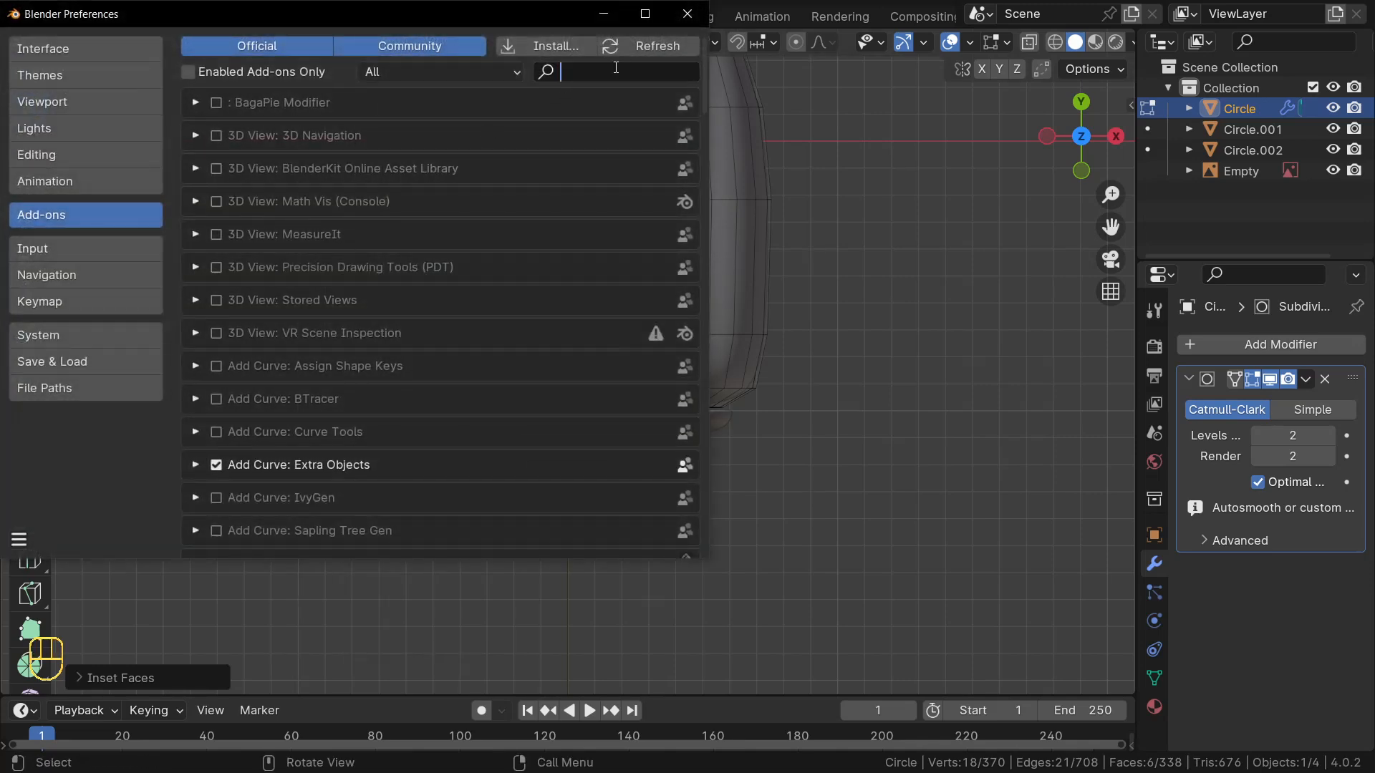
text(loop)
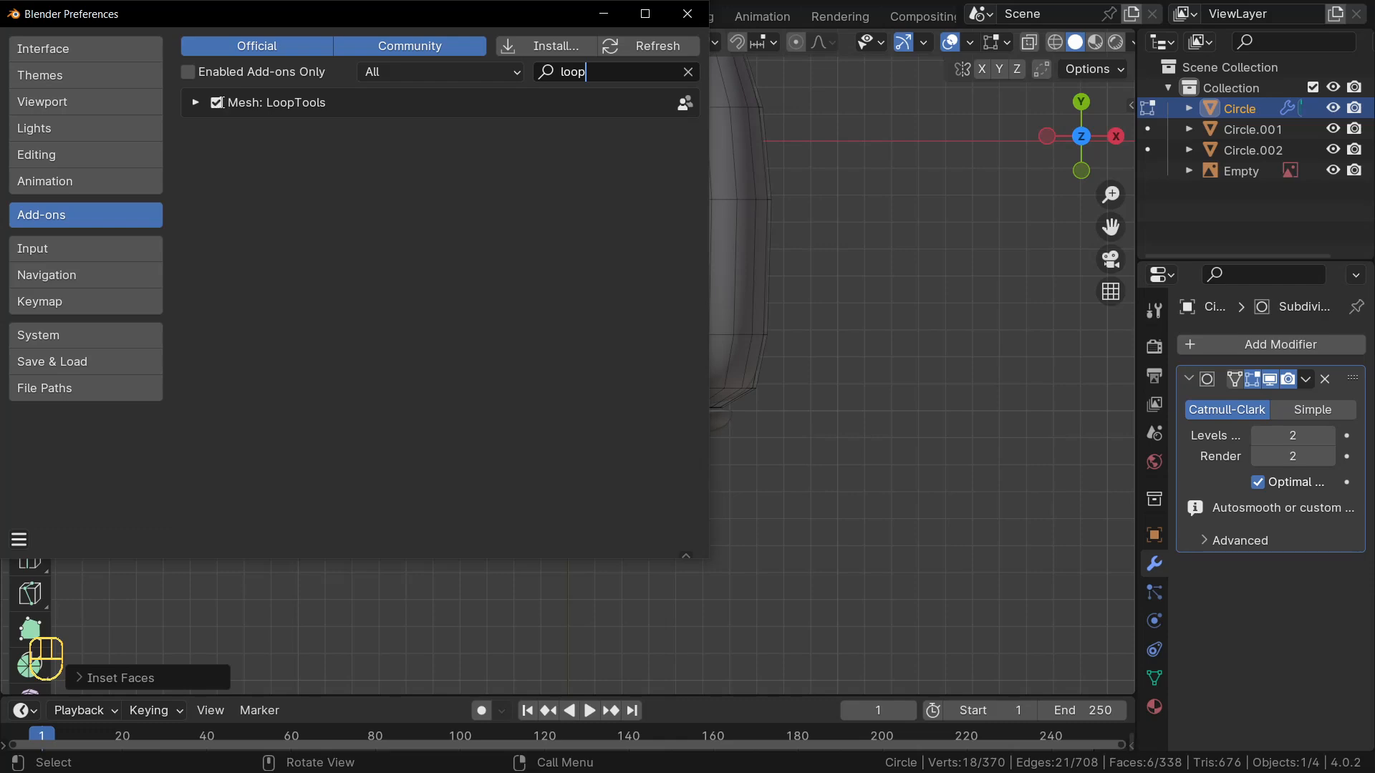
click(689, 15)
Round the three inset face pairs with the LoopTools Circle operation
right_click(577, 205)
mouse_move(464, 181)
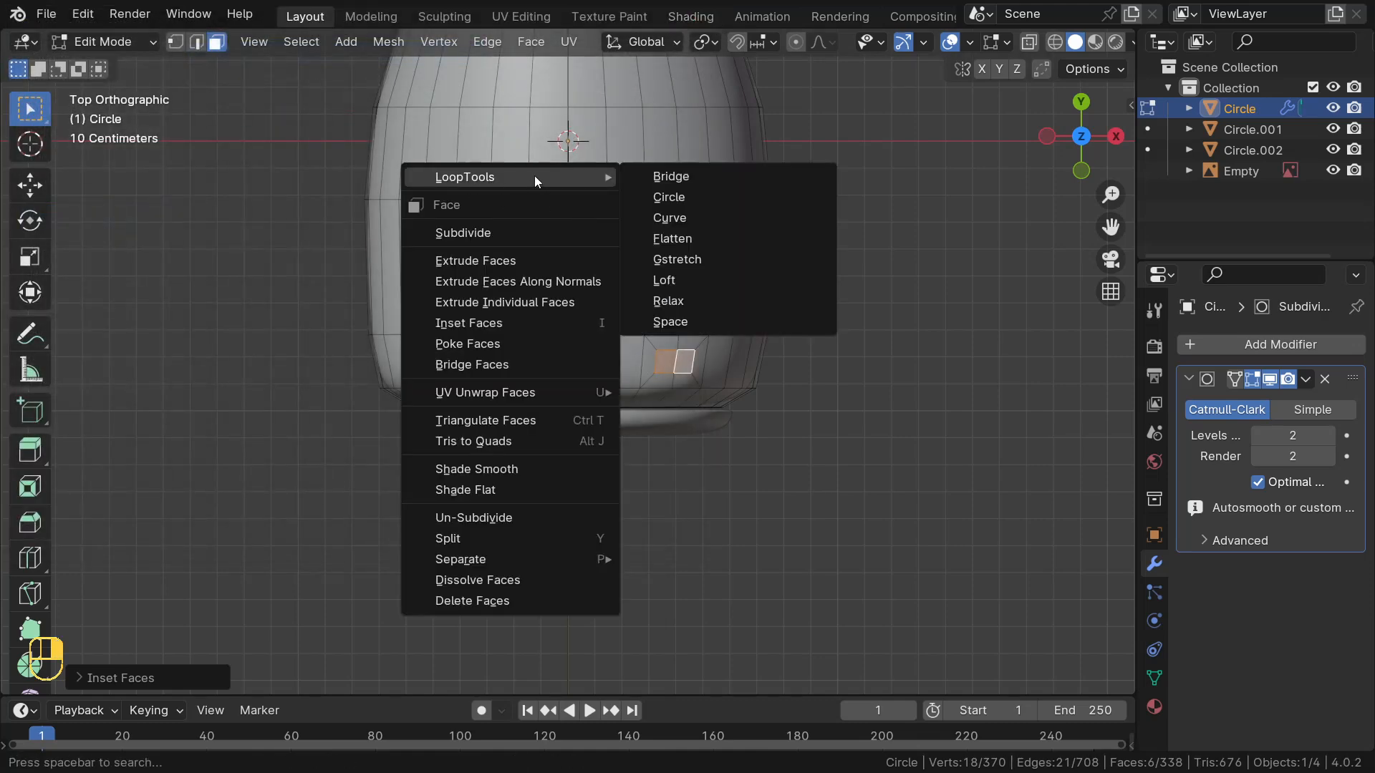
click(689, 200)
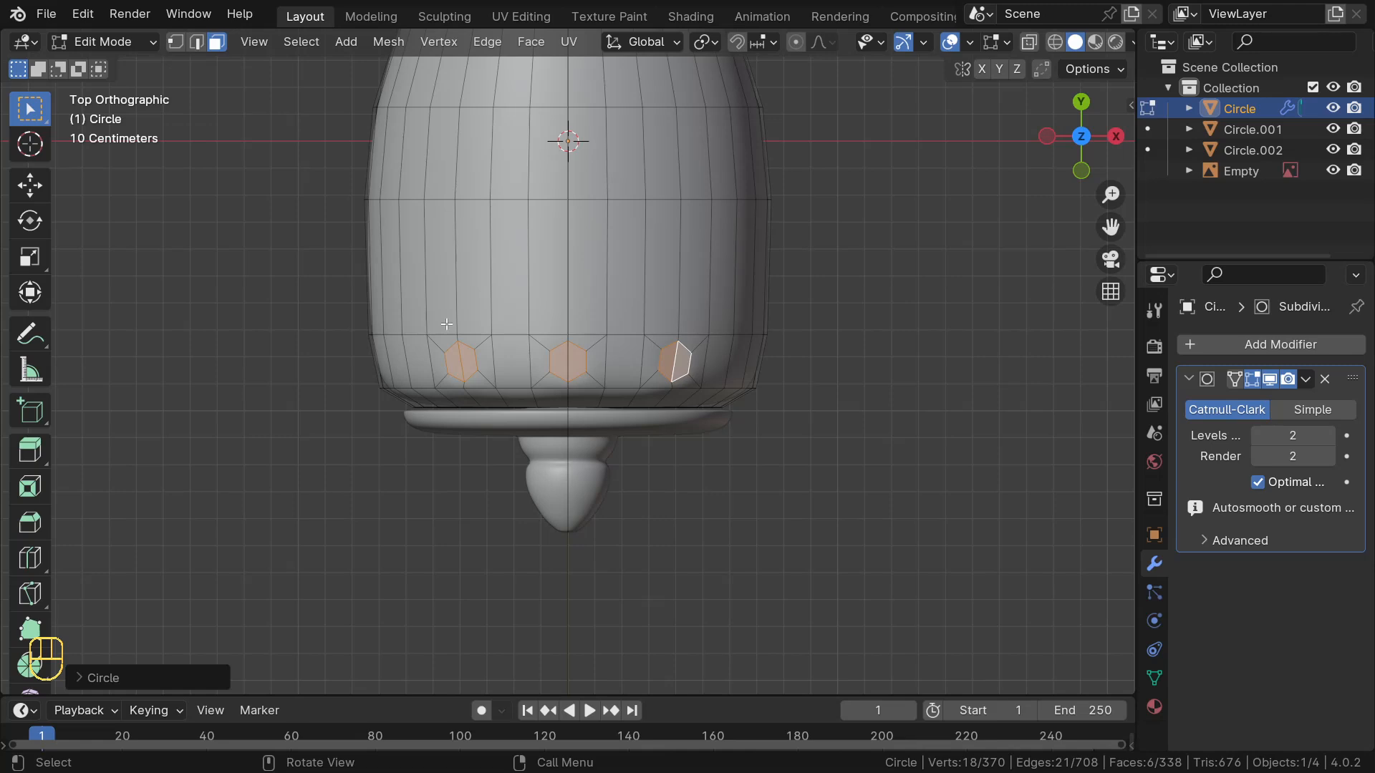
Try to scale down the three rounded face pairs together to about 0.92
scroll(584, 330, up, 2)
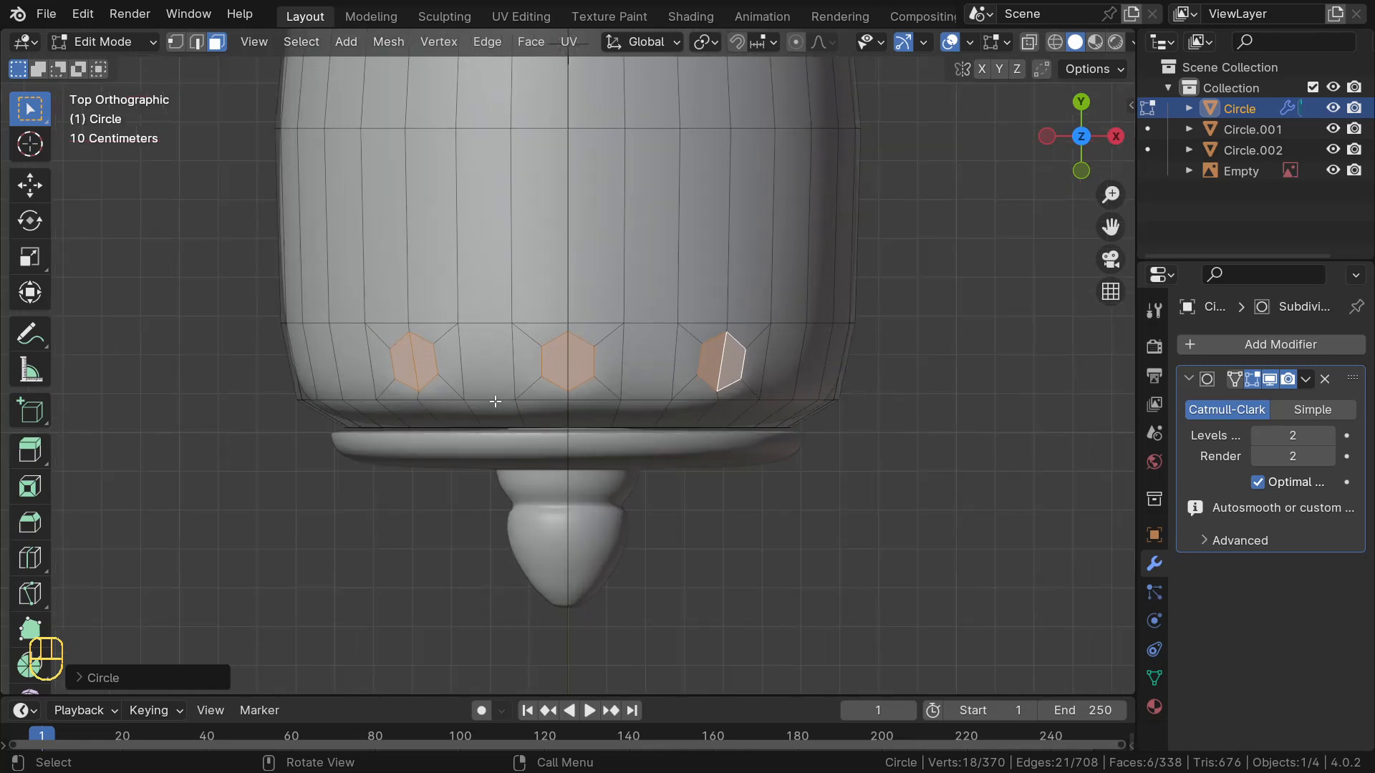
key(s)
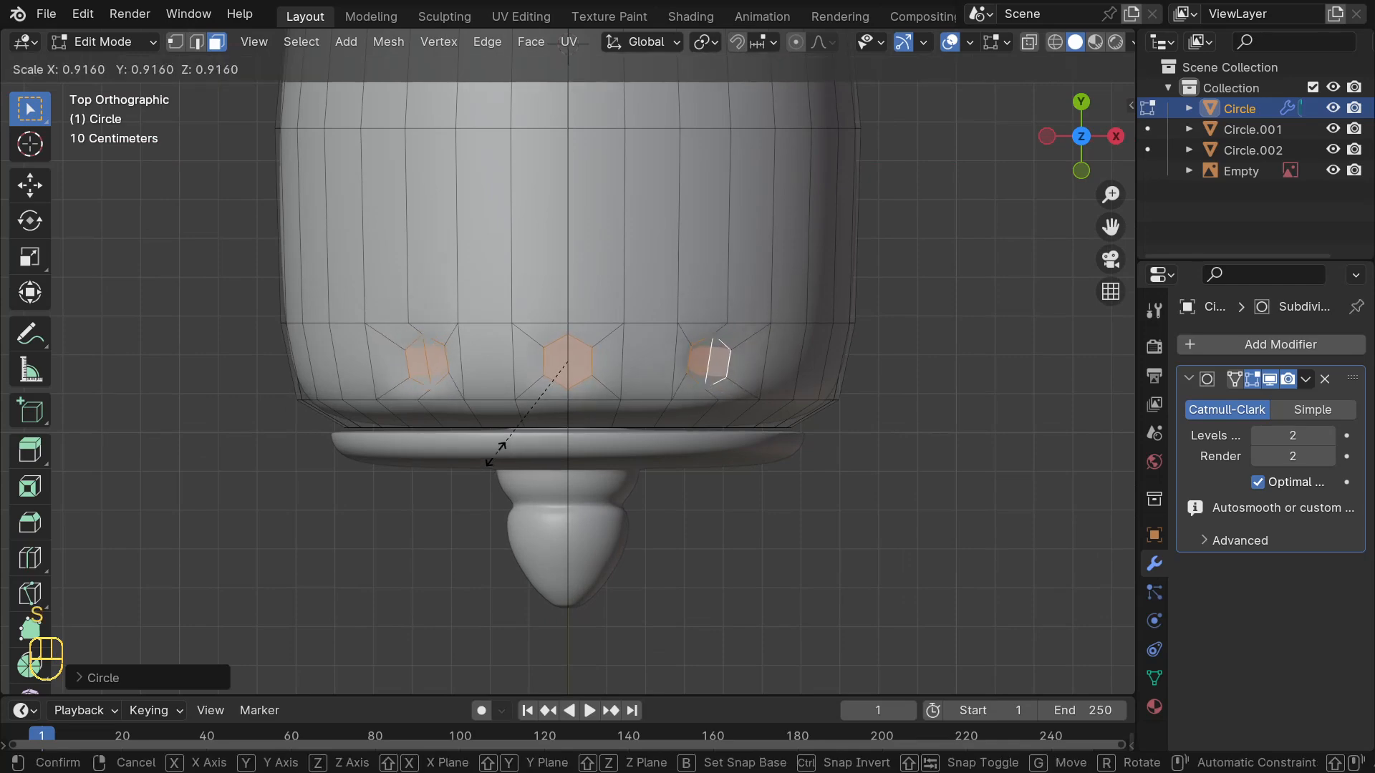
click(492, 457)
middle_drag(505, 396, 570, 404)
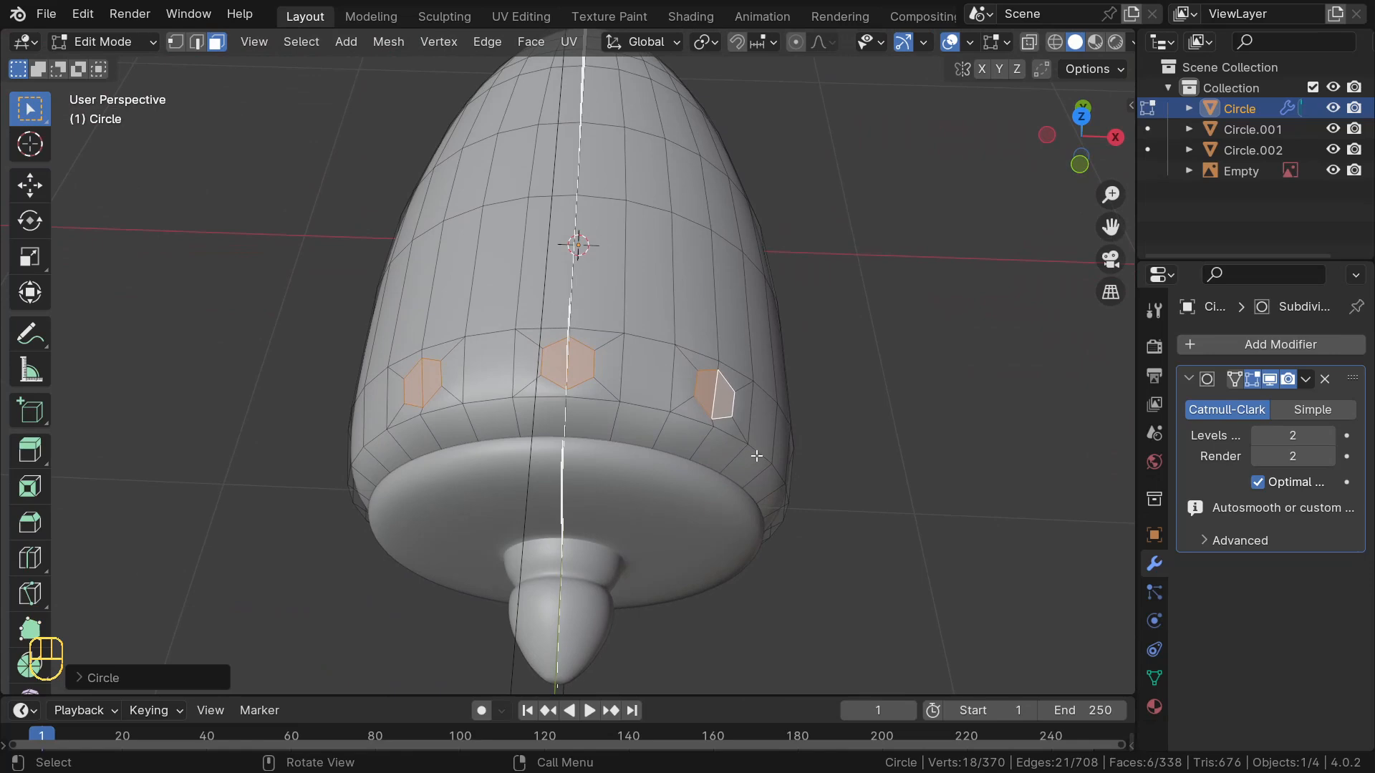
middle_drag(657, 504, 641, 486)
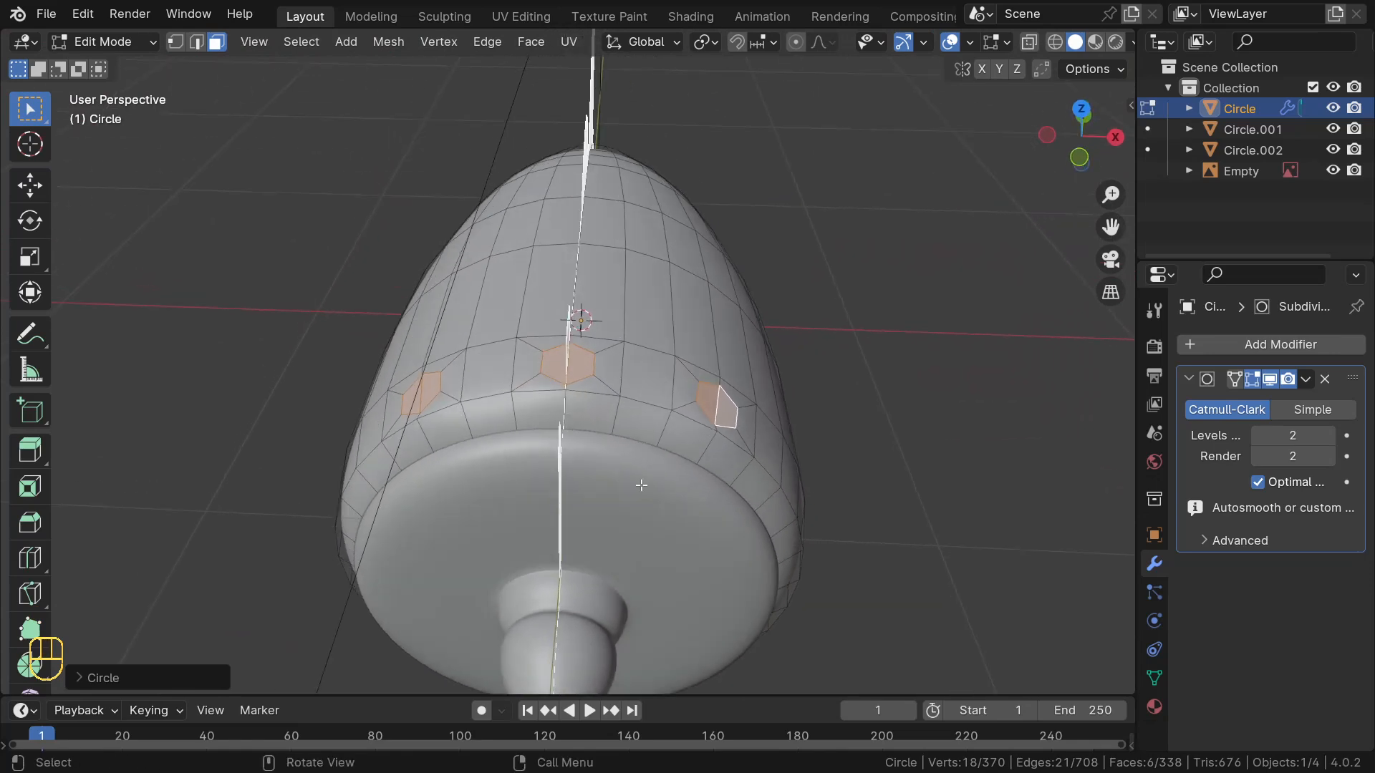
Extrude the three rounded face pairs about 0.09 m into the fuselage along their normals
key(alt+e)
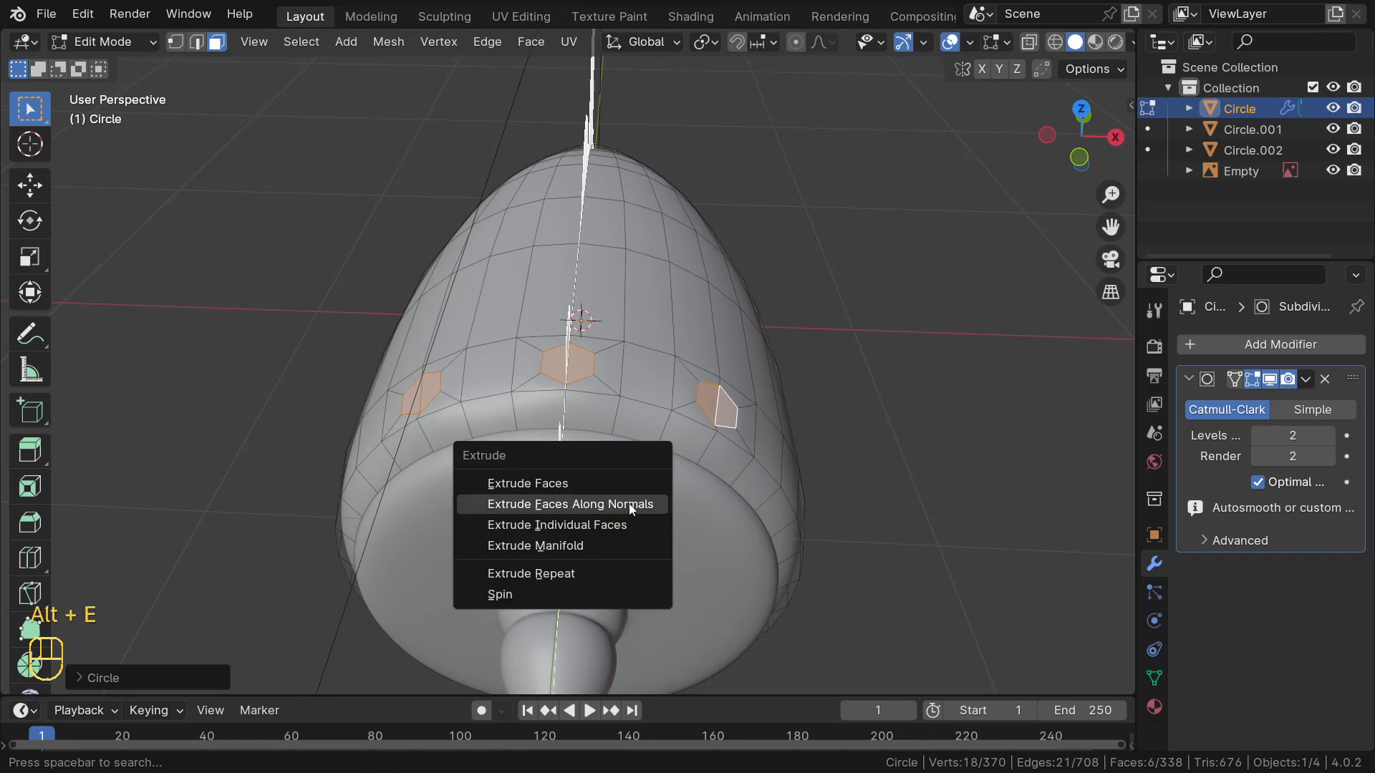
click(631, 505)
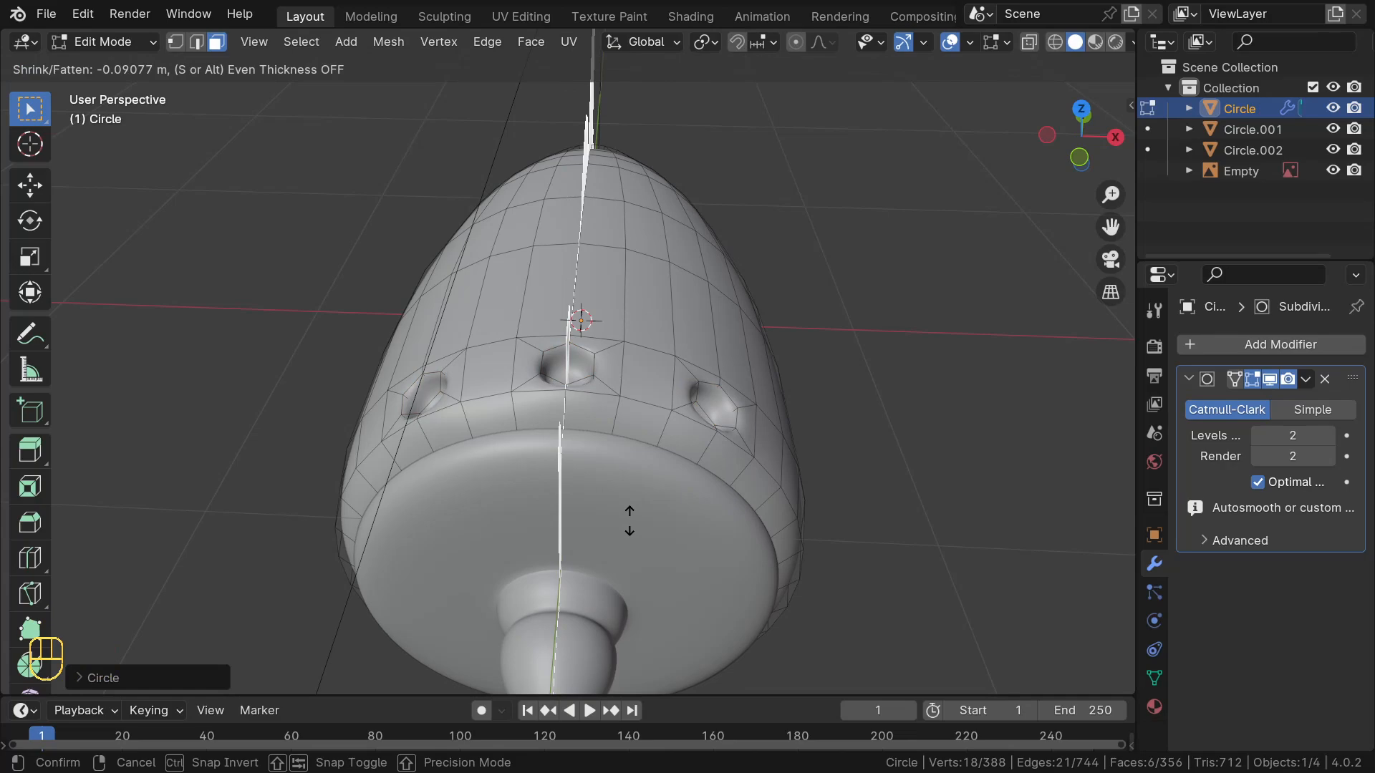
click(630, 521)
mouse_move(634, 486)
middle_down()
mouse_move(709, 501)
mouse_move(619, 526)
mouse_move(634, 503)
middle_up()
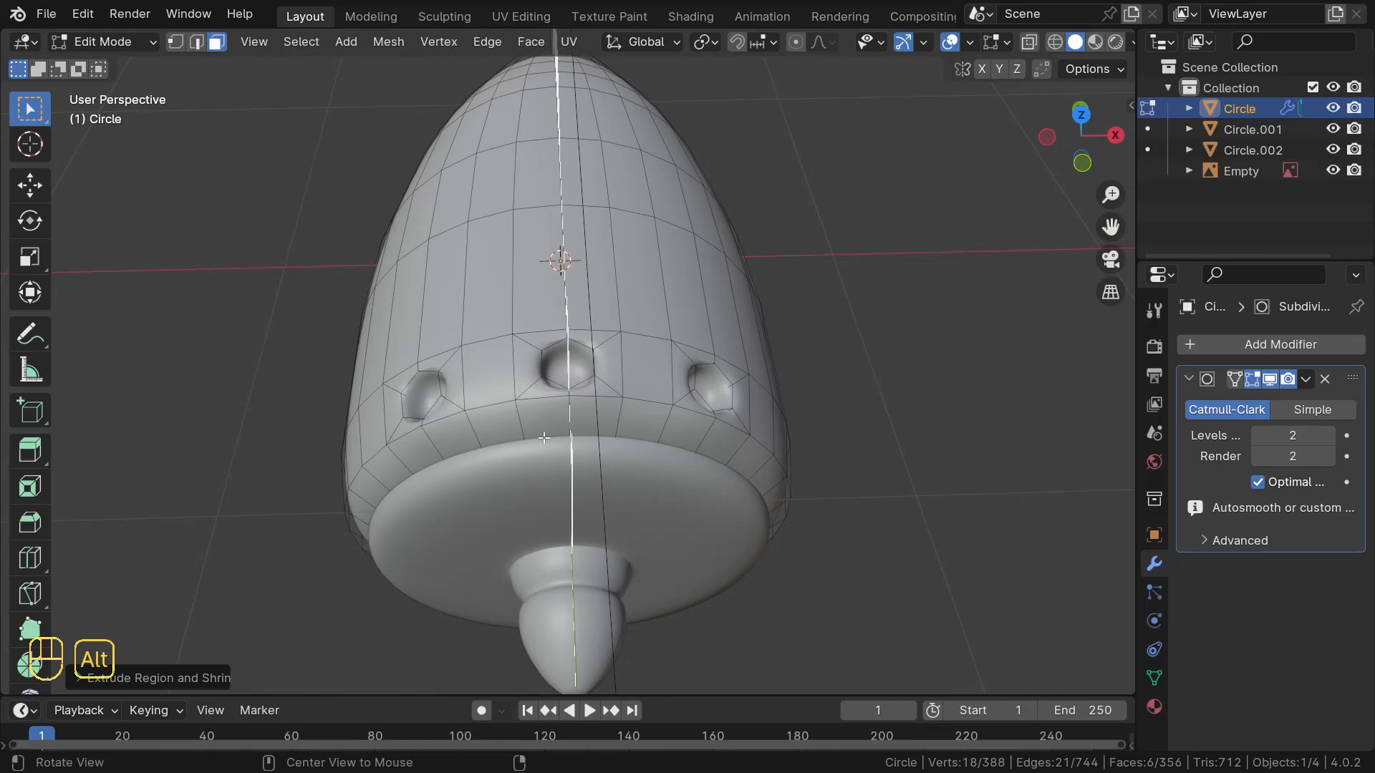
Delete the sunken faces at the bottom of the three round recesses to leave open holes
key(alt+z)
middle_drag(543, 438, 500, 491)
key(x)
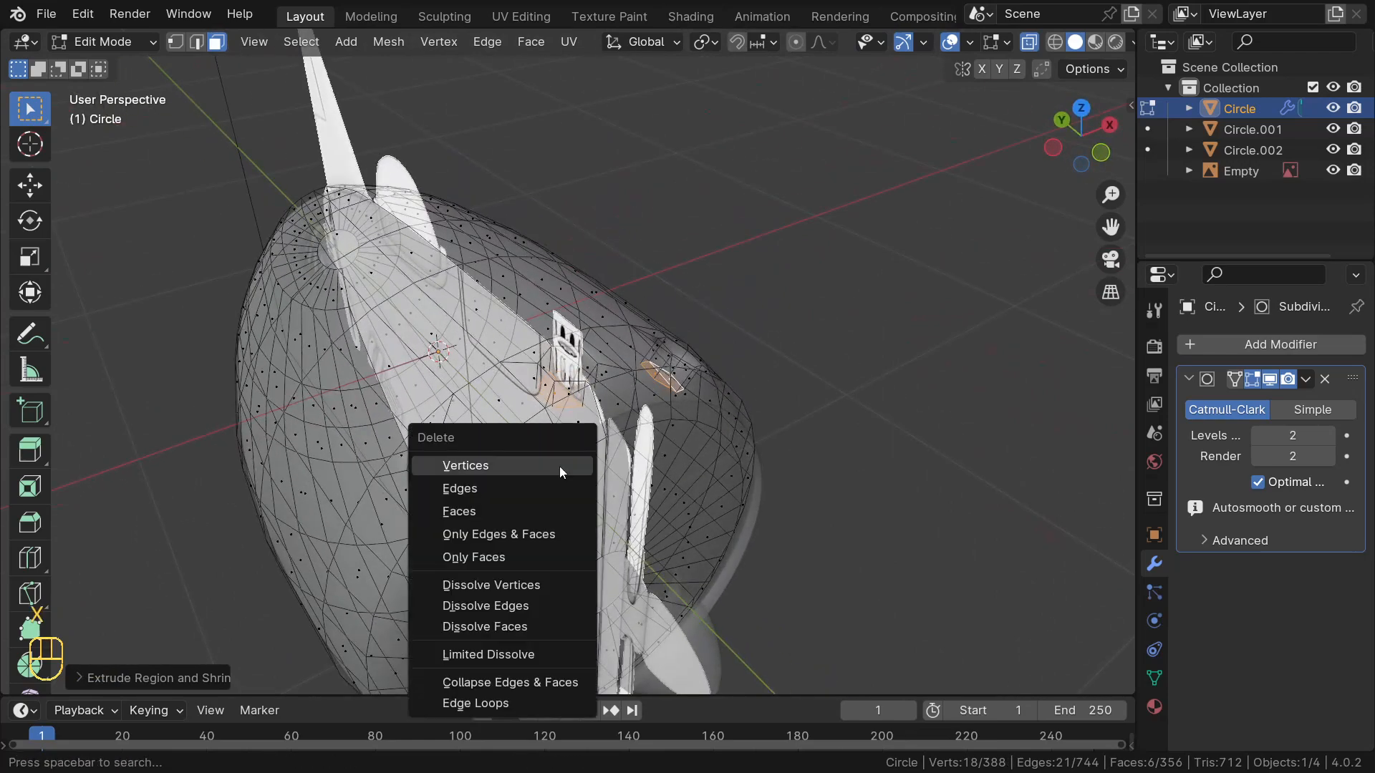
click(475, 515)
middle_drag(475, 514, 544, 433)
key(alt+z)
Bevel the rim edge loop of the side hole on the fuselage's +X side by about 0.006 m with 4 segments
scroll(559, 440, up, 2)
middle_drag(675, 485, 622, 489)
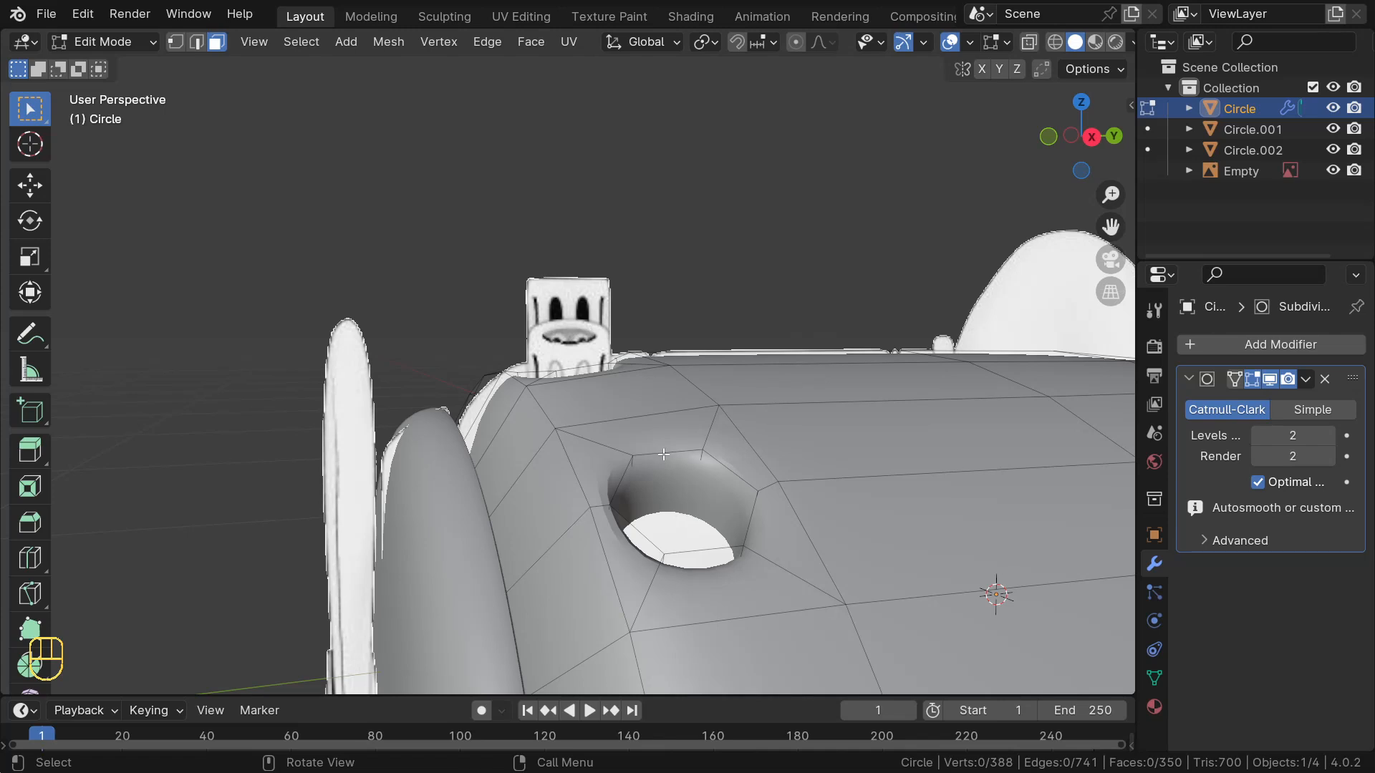
key(2)
alt+click(664, 453)
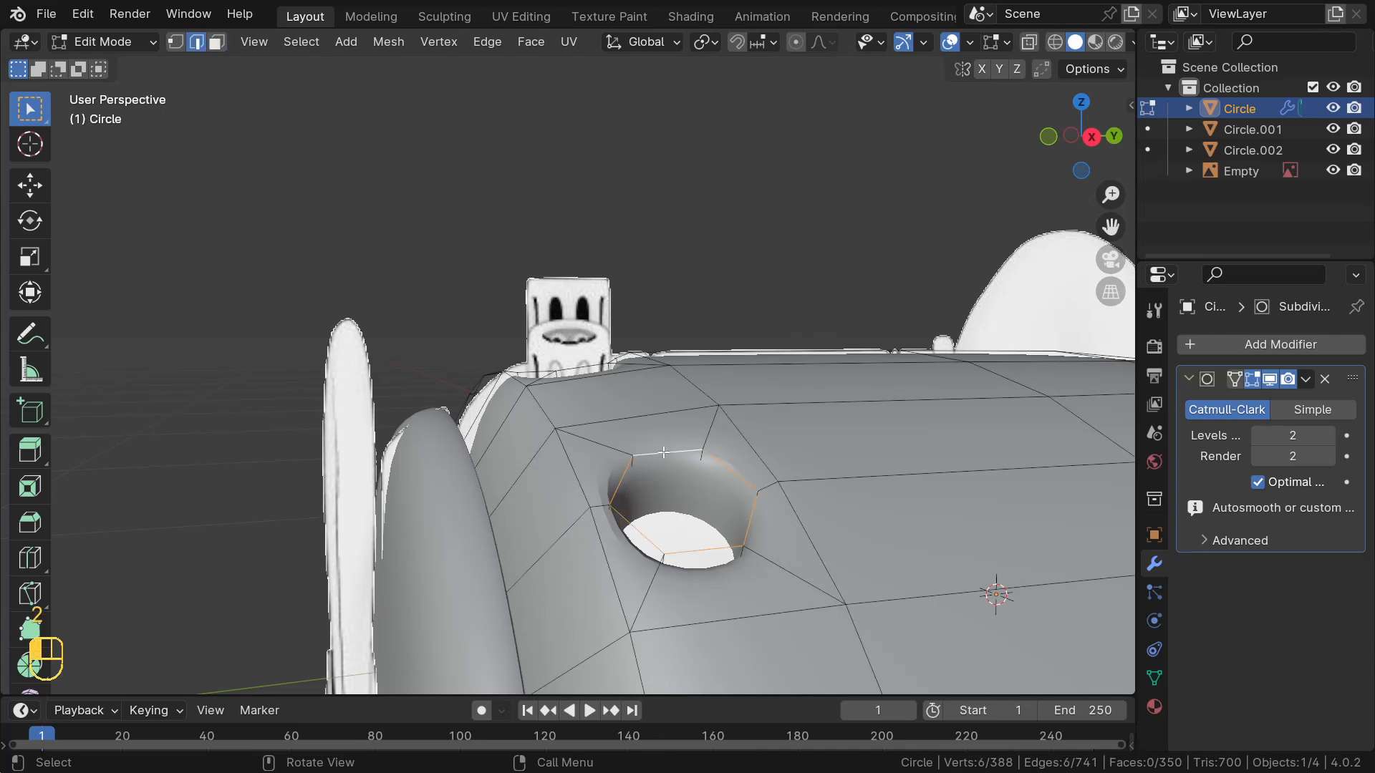
middle_drag(664, 452, 595, 546)
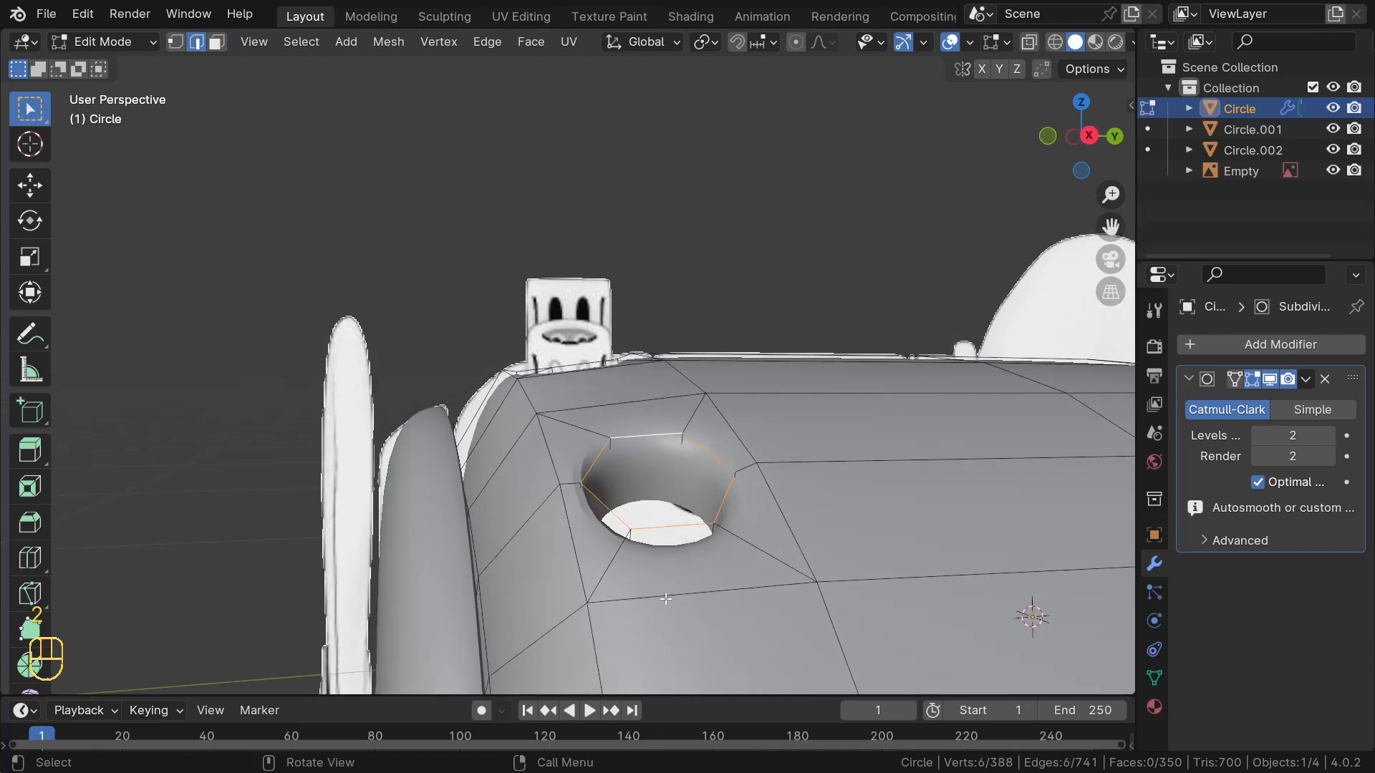
key(ctrl+b)
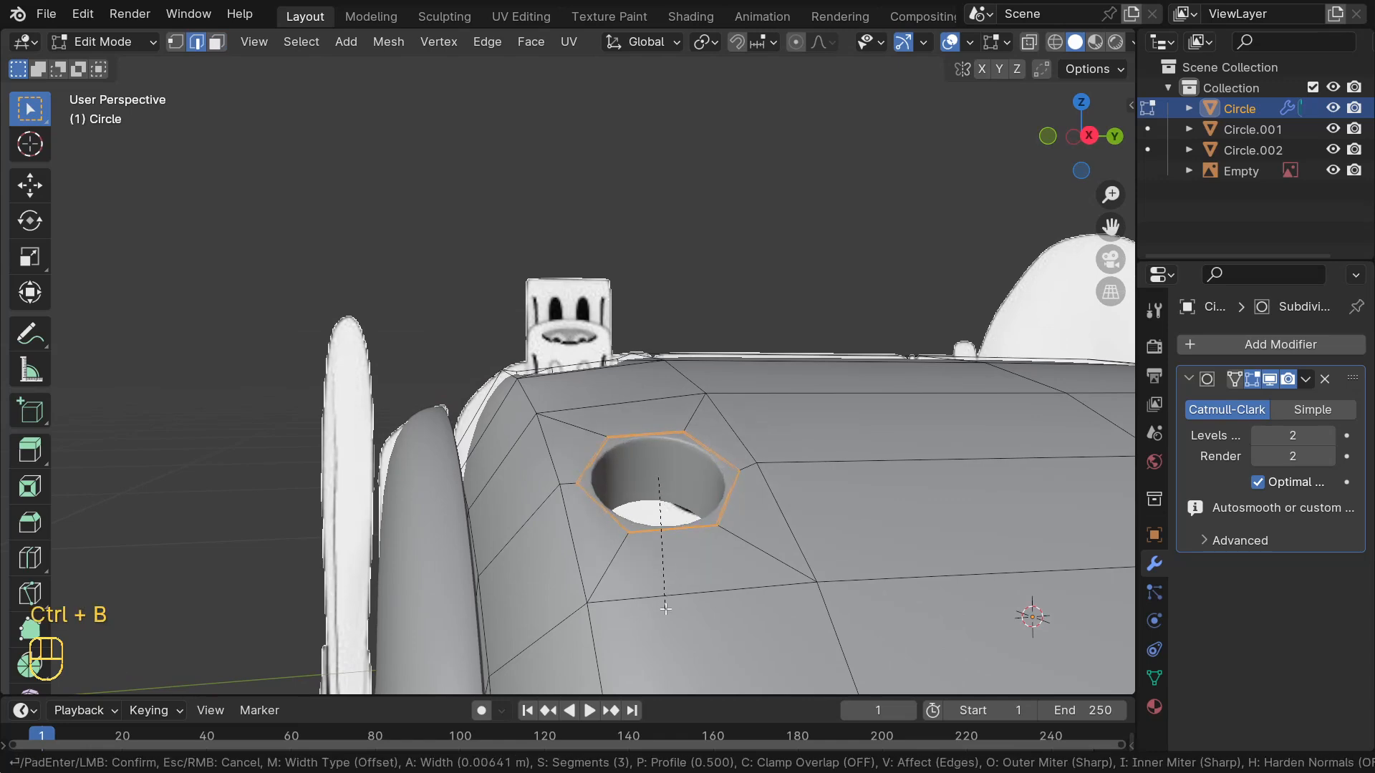
click(665, 611)
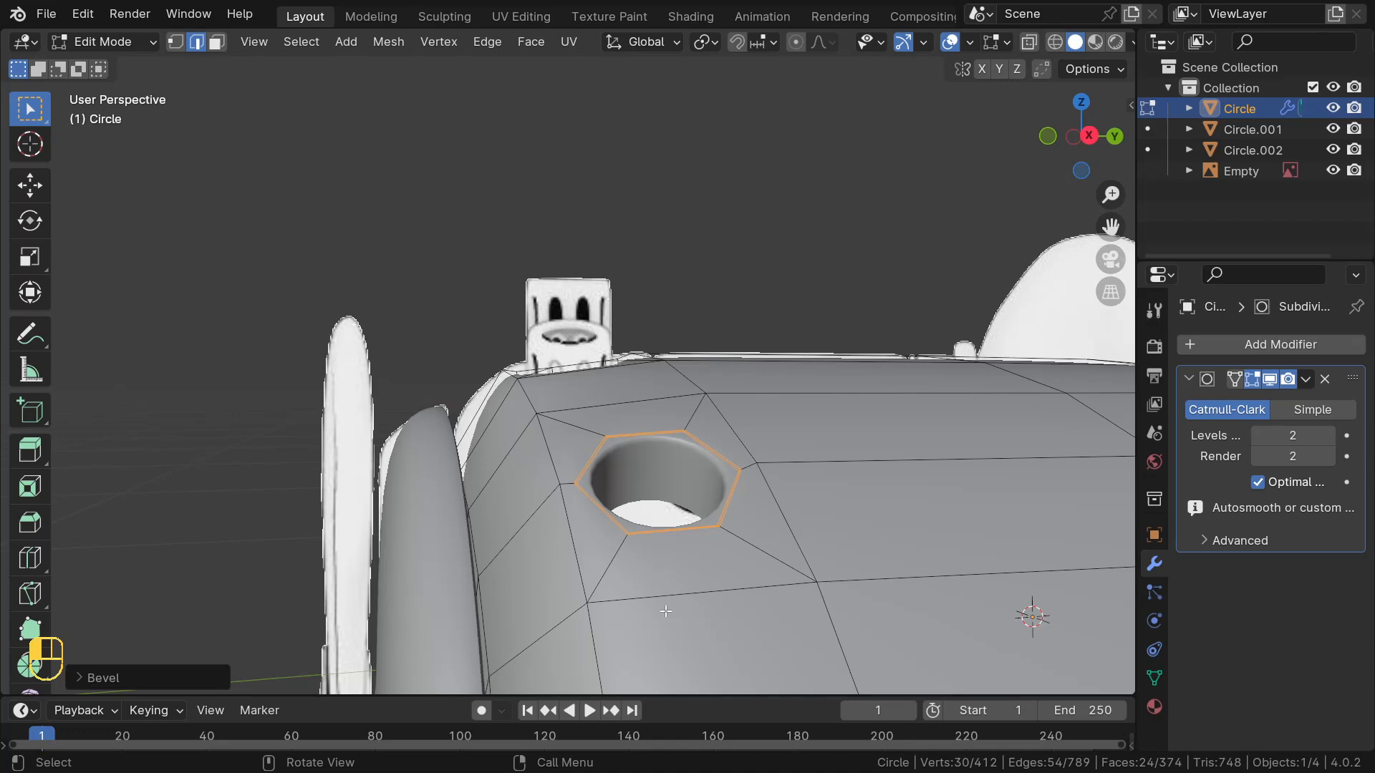
Bevel the rim edge loop of the middle hole by about 0.002 m with 4 segments
middle_drag(665, 611, 650, 315)
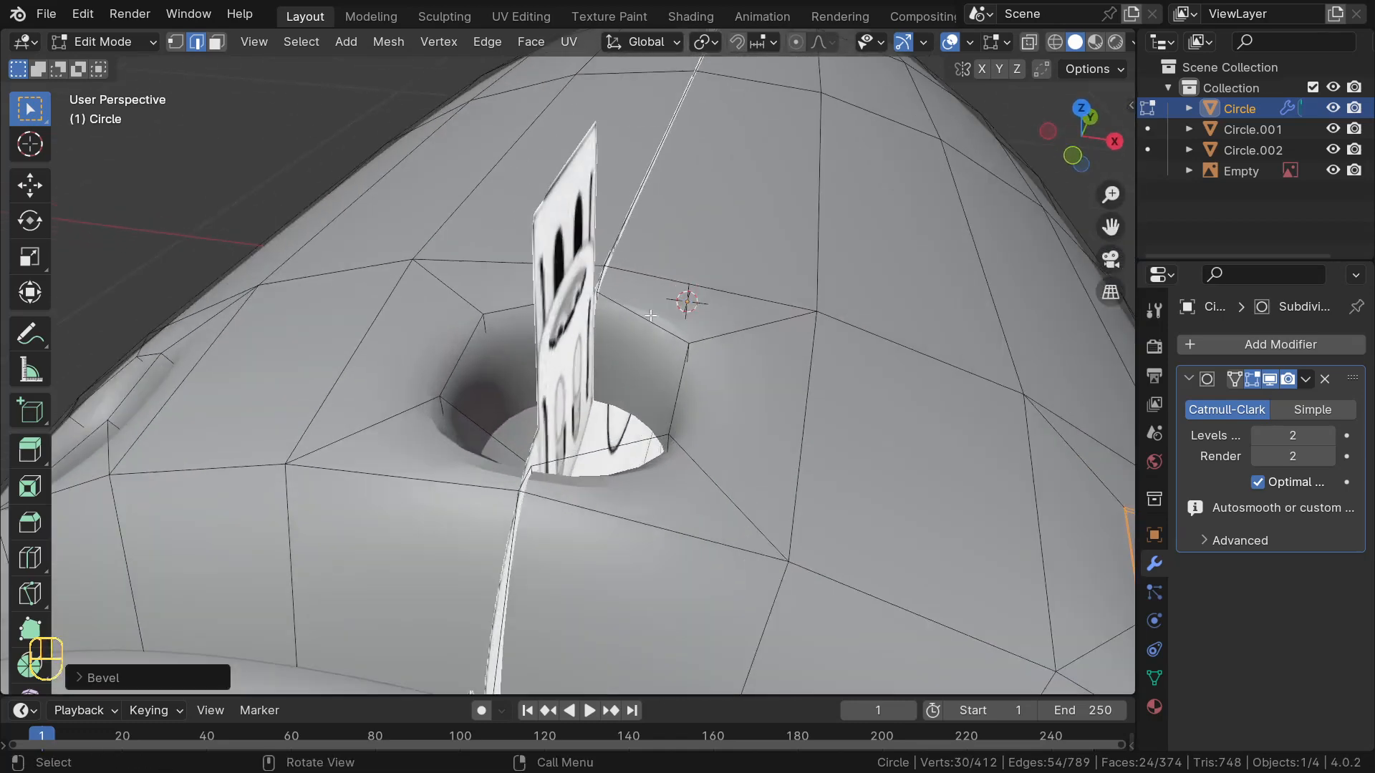
alt+click(649, 320)
middle_drag(603, 375, 611, 389)
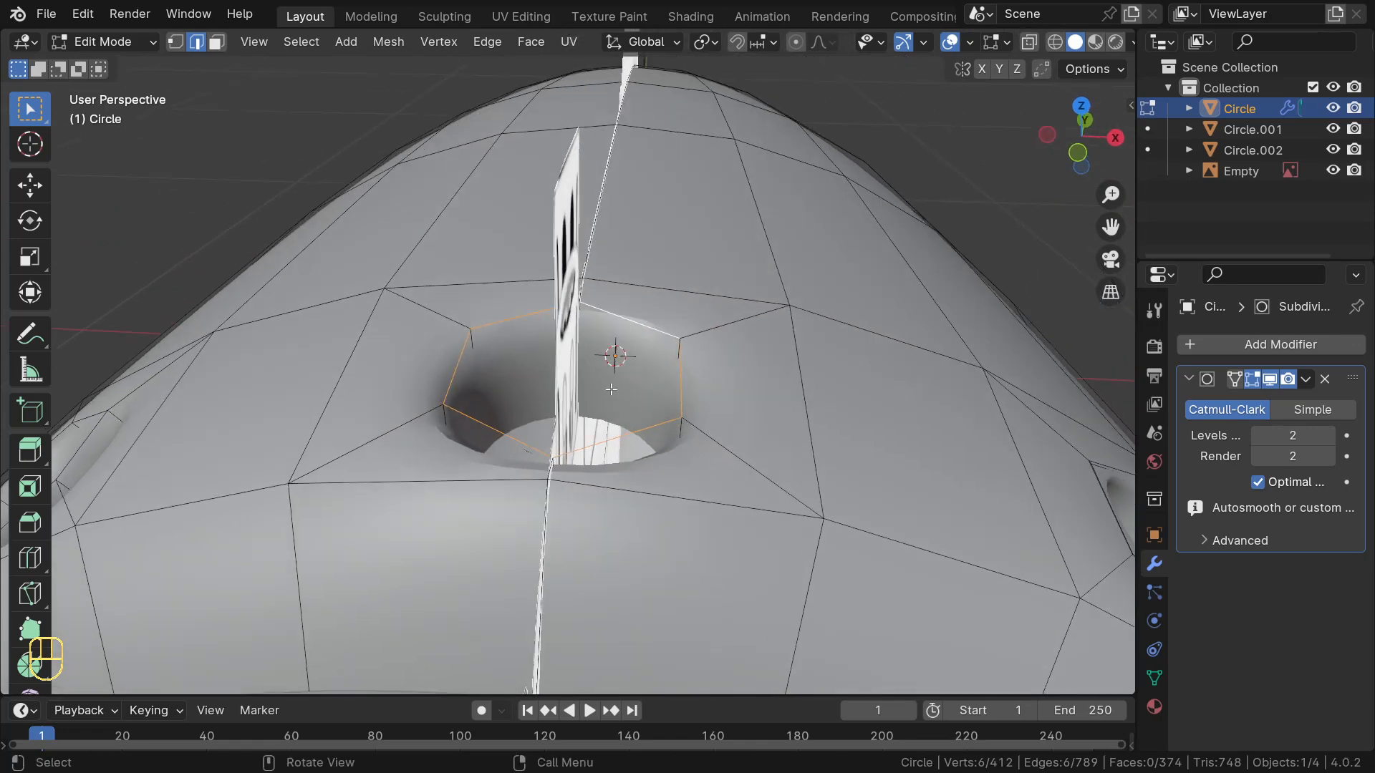
key(ctrl+b)
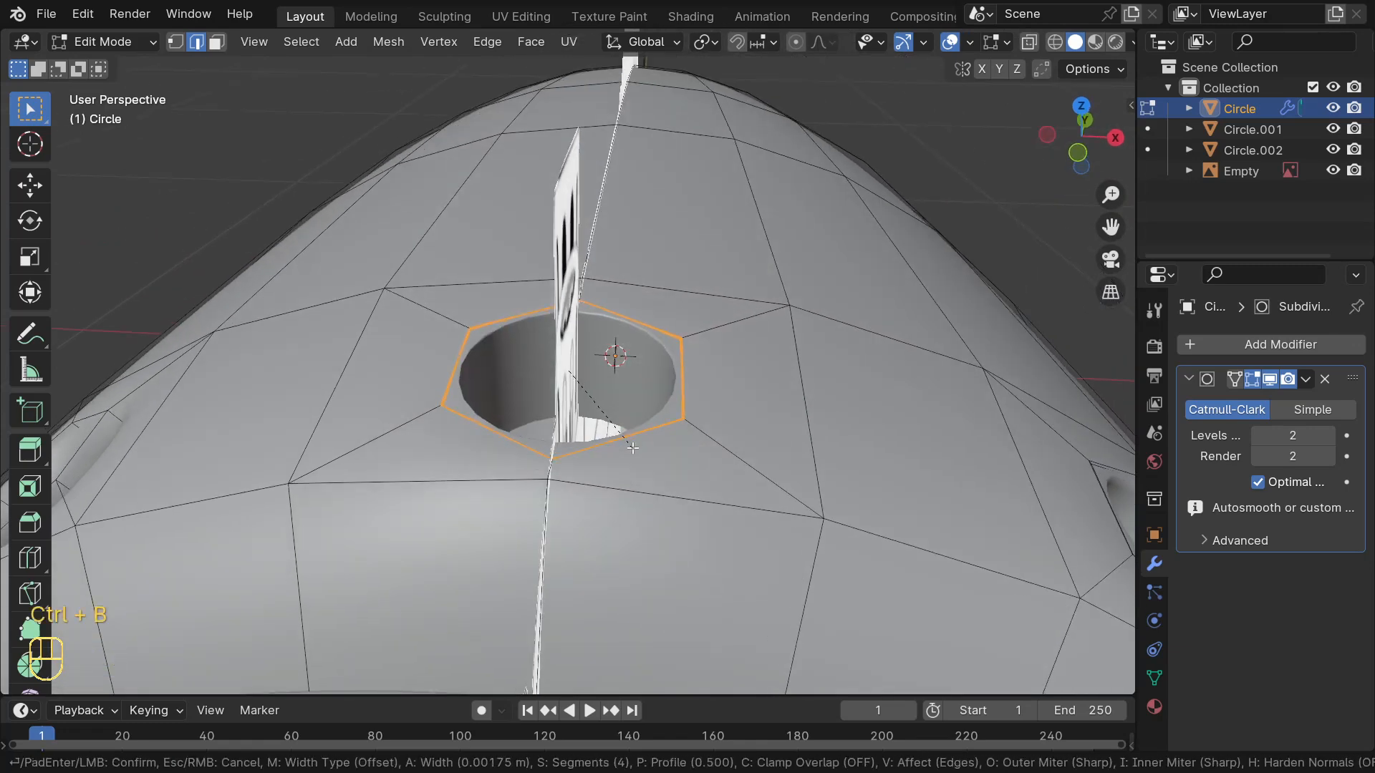
click(633, 449)
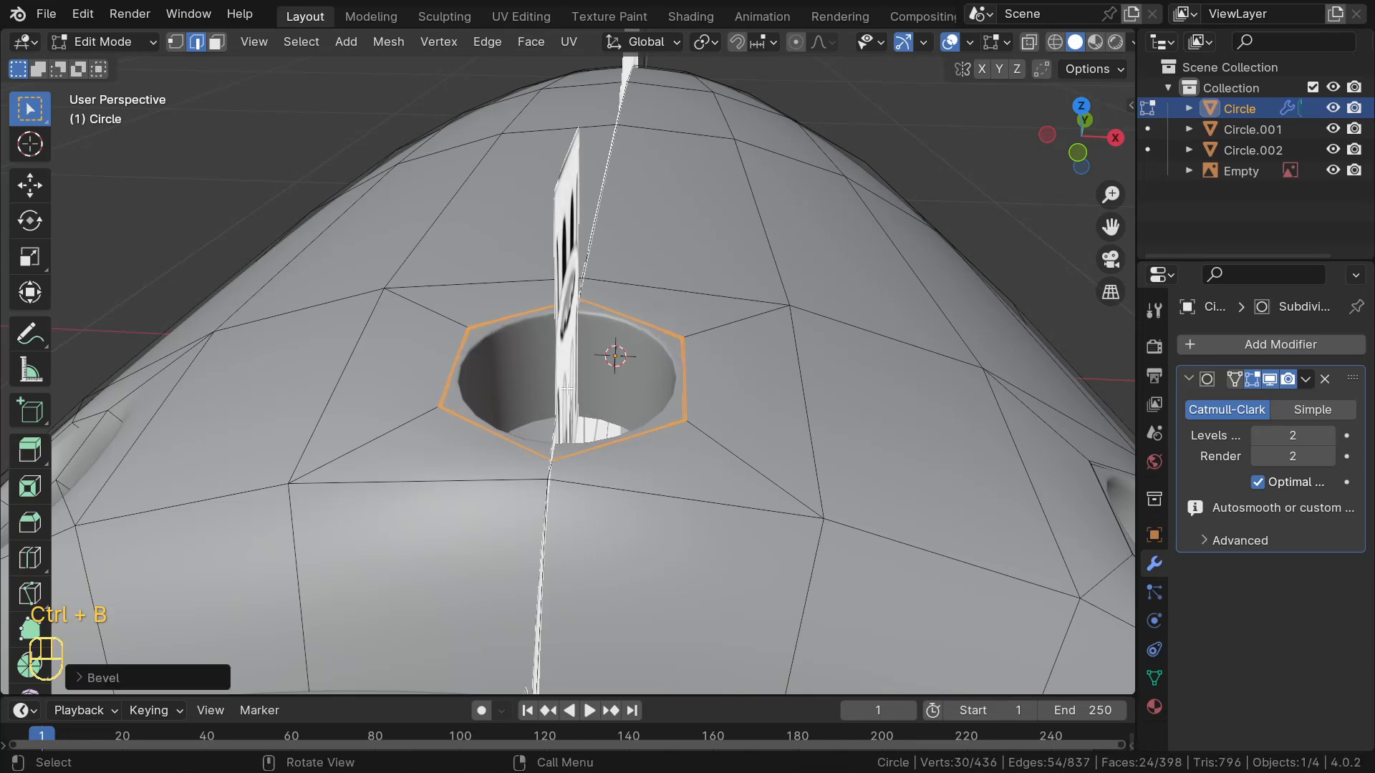
Bevel the rim edge loop of the remaining side hole, on the fuselage's -X side, with 4 segments
middle_drag(634, 449, 344, 463)
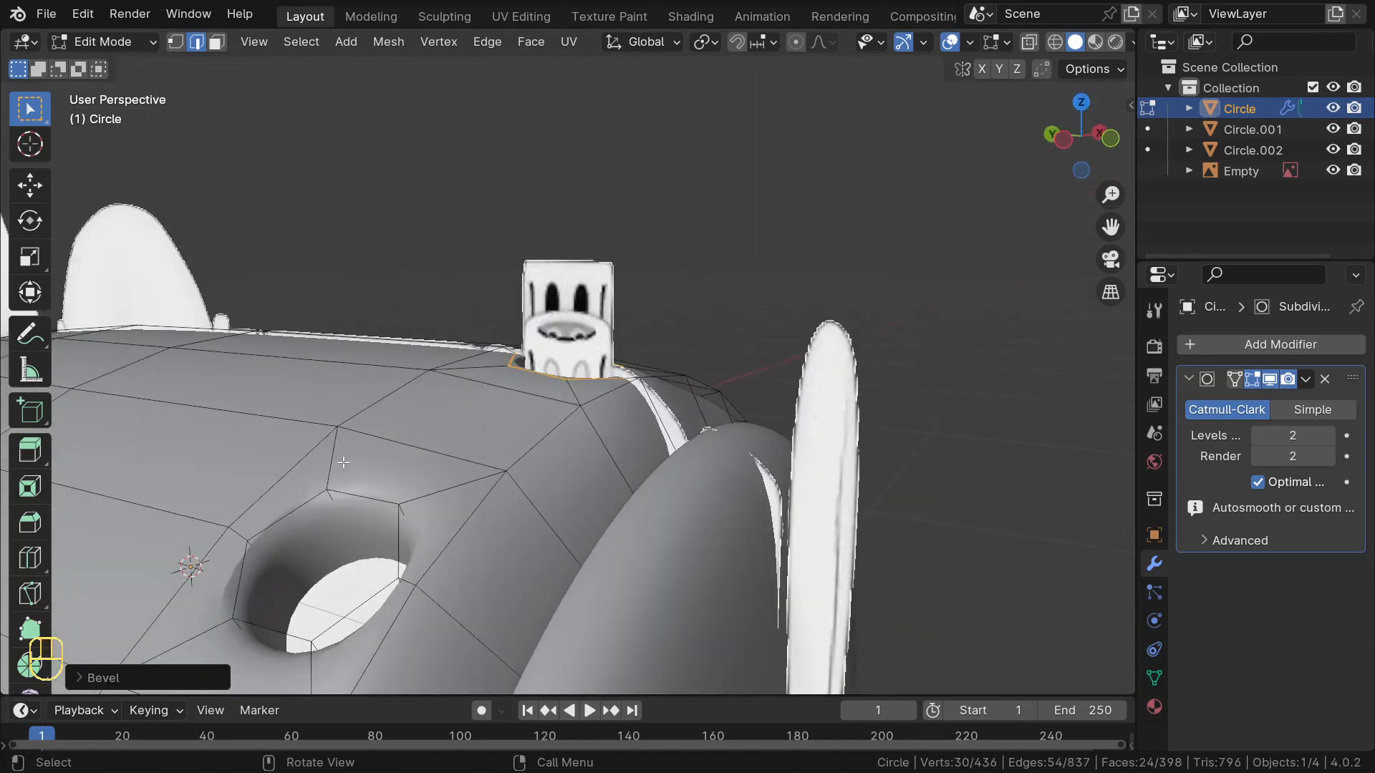
alt+click(274, 521)
scroll(274, 521, down, 2)
middle_drag(274, 521, 313, 513)
key(ctrl+b)
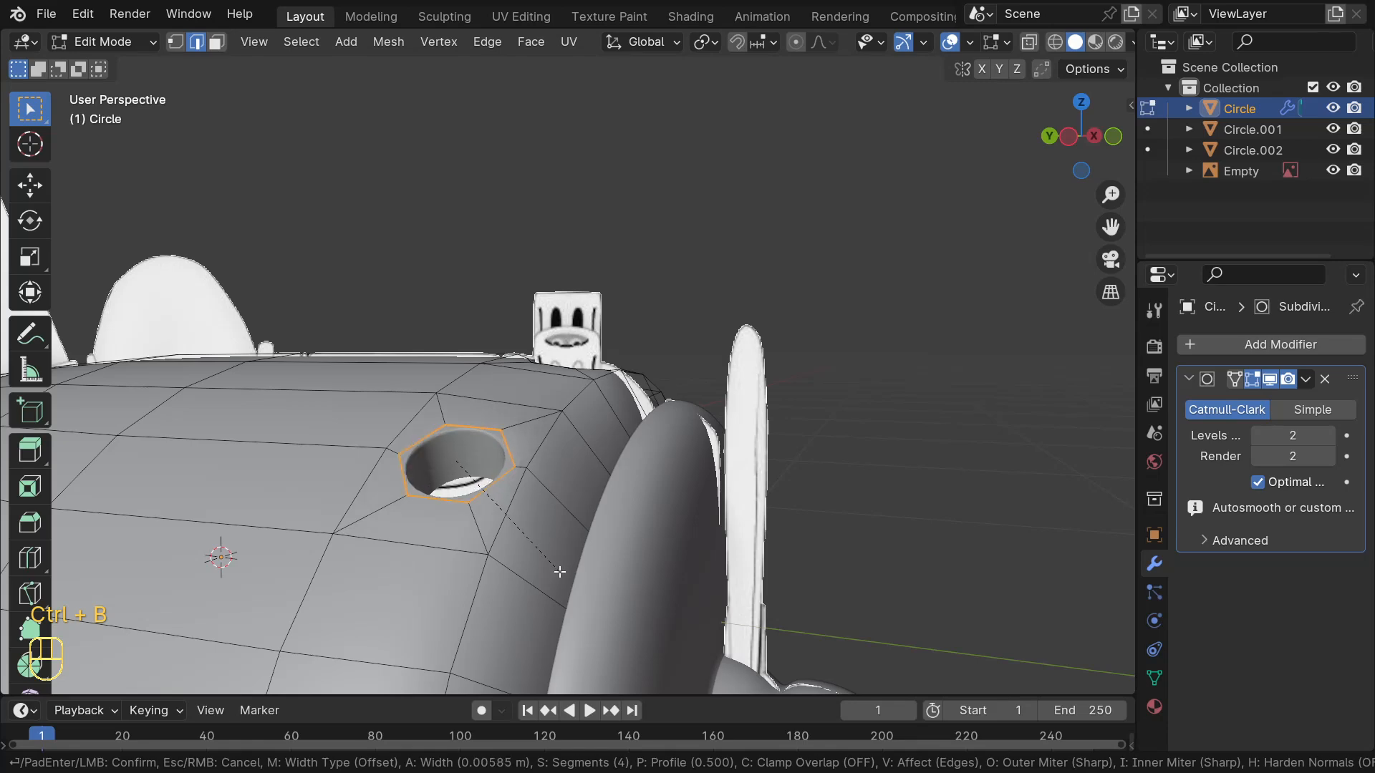
click(531, 492)
Duplicate a rim edge loop of the middle hole in place and separate the copy into its own object
middle_drag(531, 493, 489, 377)
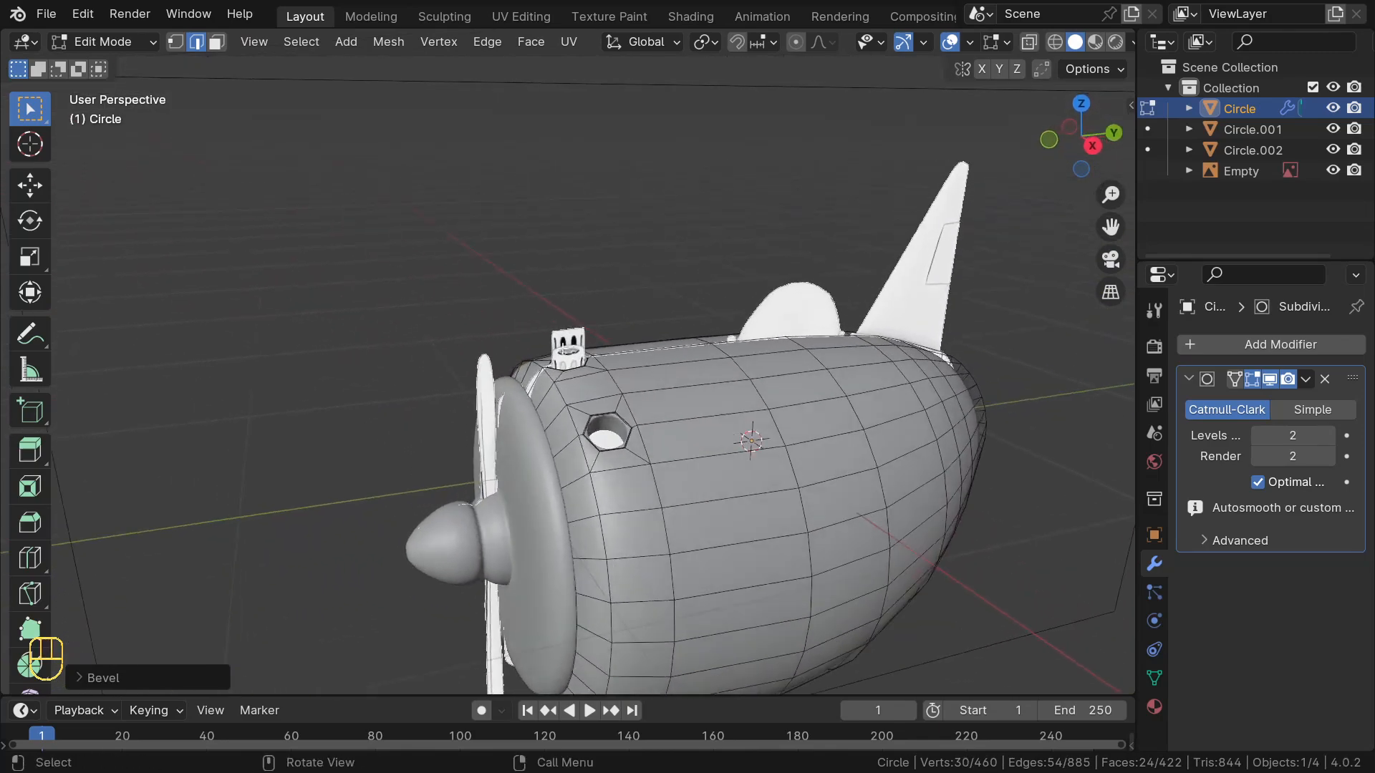
scroll(589, 339, up, 3)
middle_drag(601, 328, 571, 377)
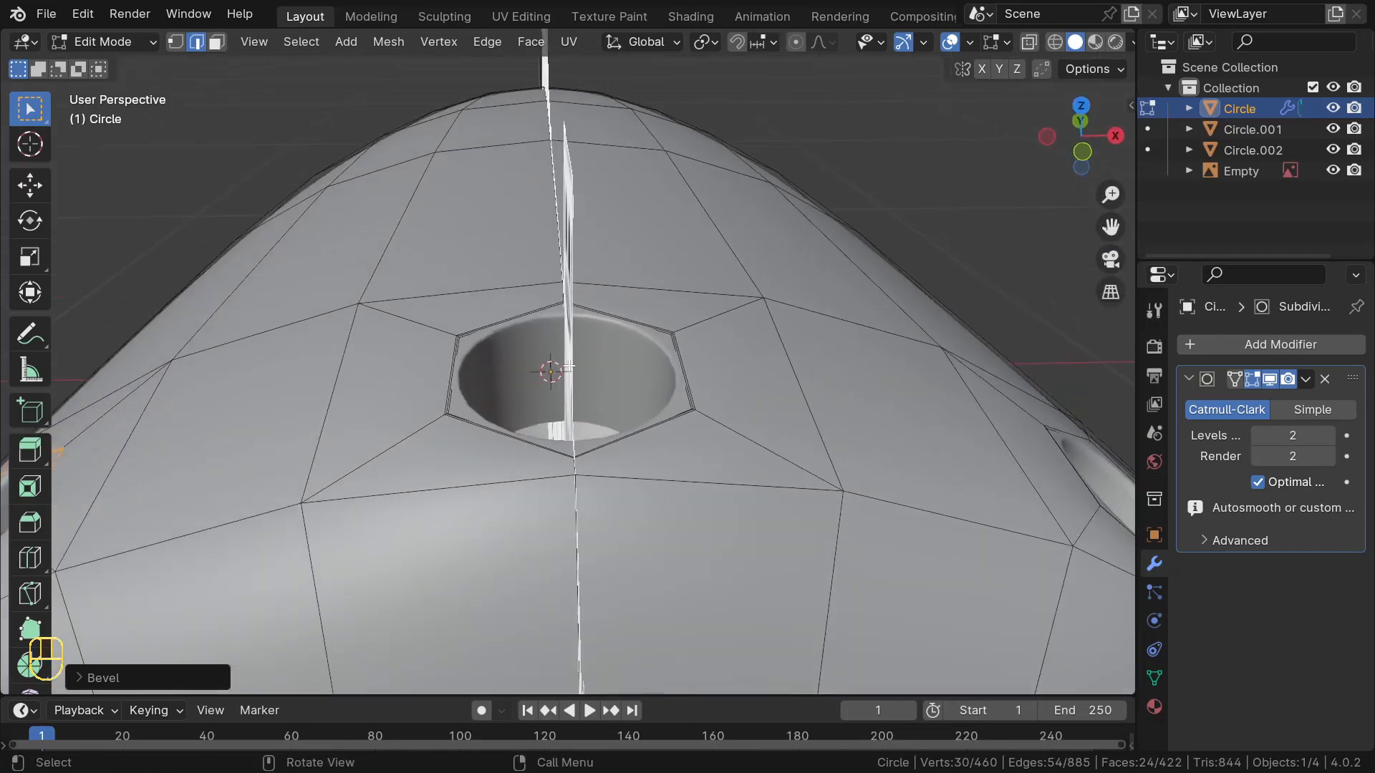
scroll(571, 376, up, 3)
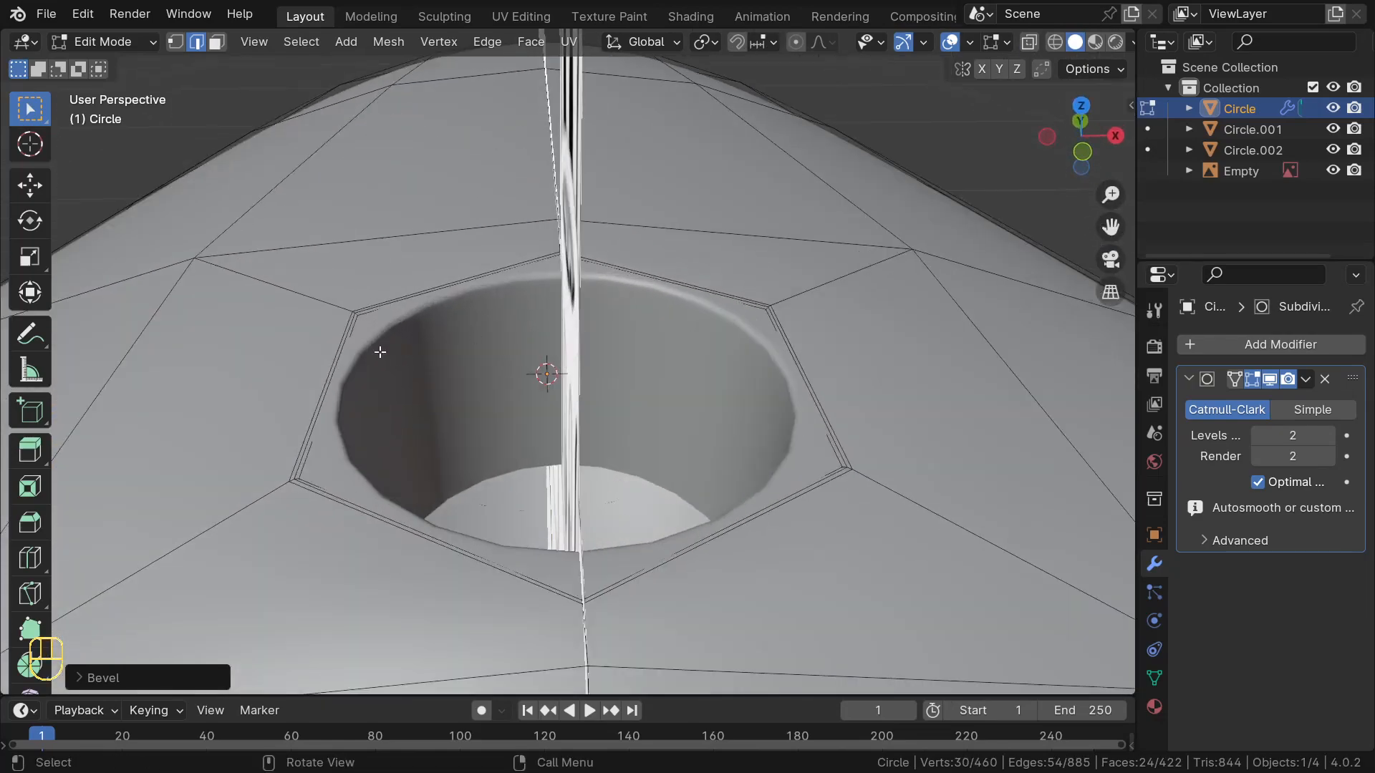
alt+click(305, 460)
middle_drag(593, 351, 630, 401)
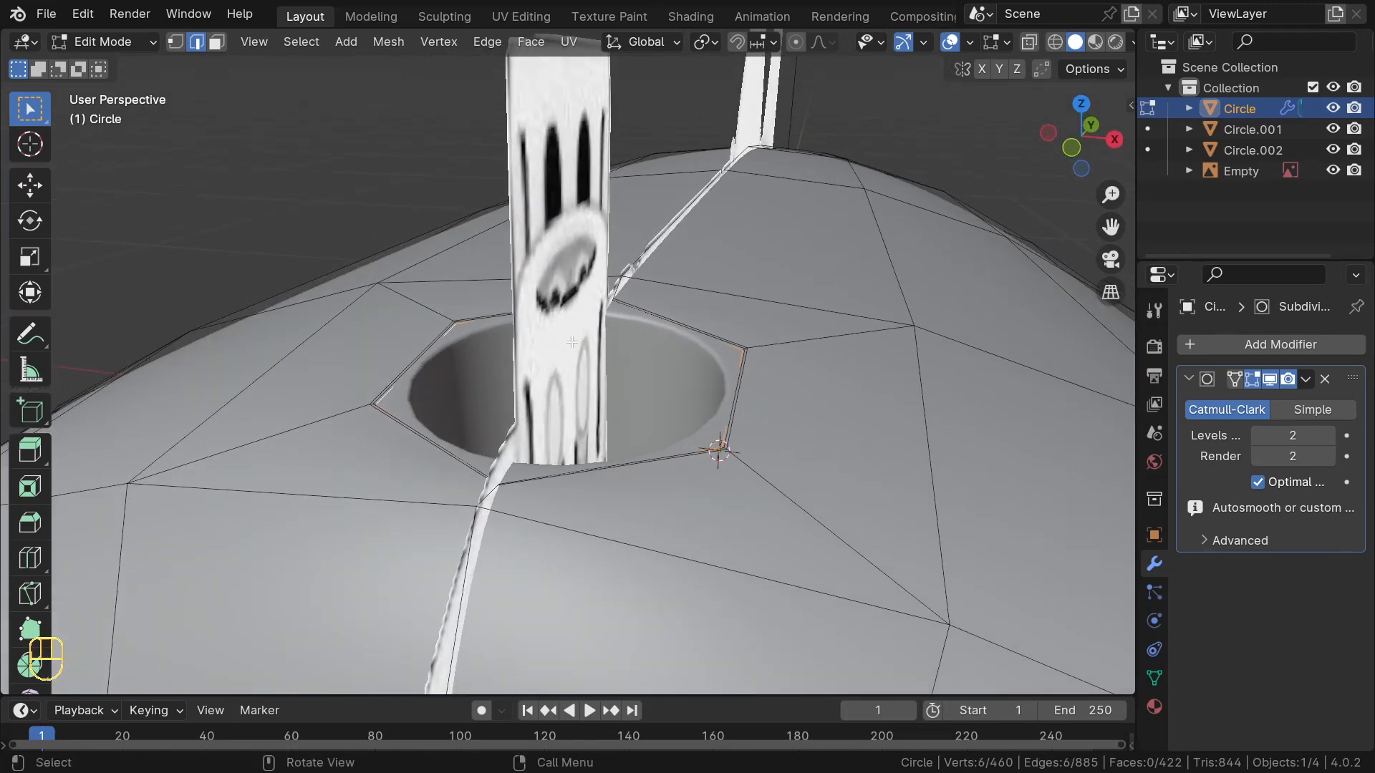
scroll(628, 318, up, 3)
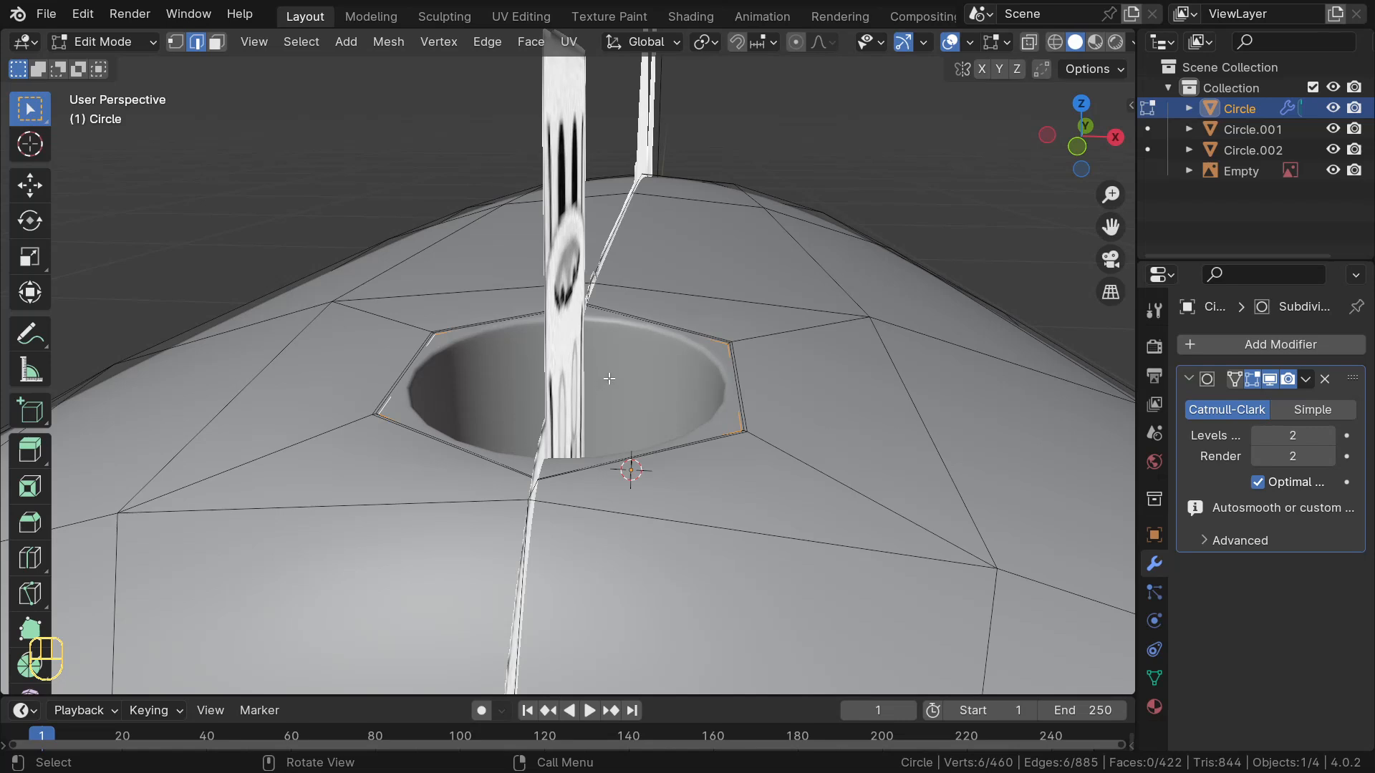
scroll(609, 378, down, 2)
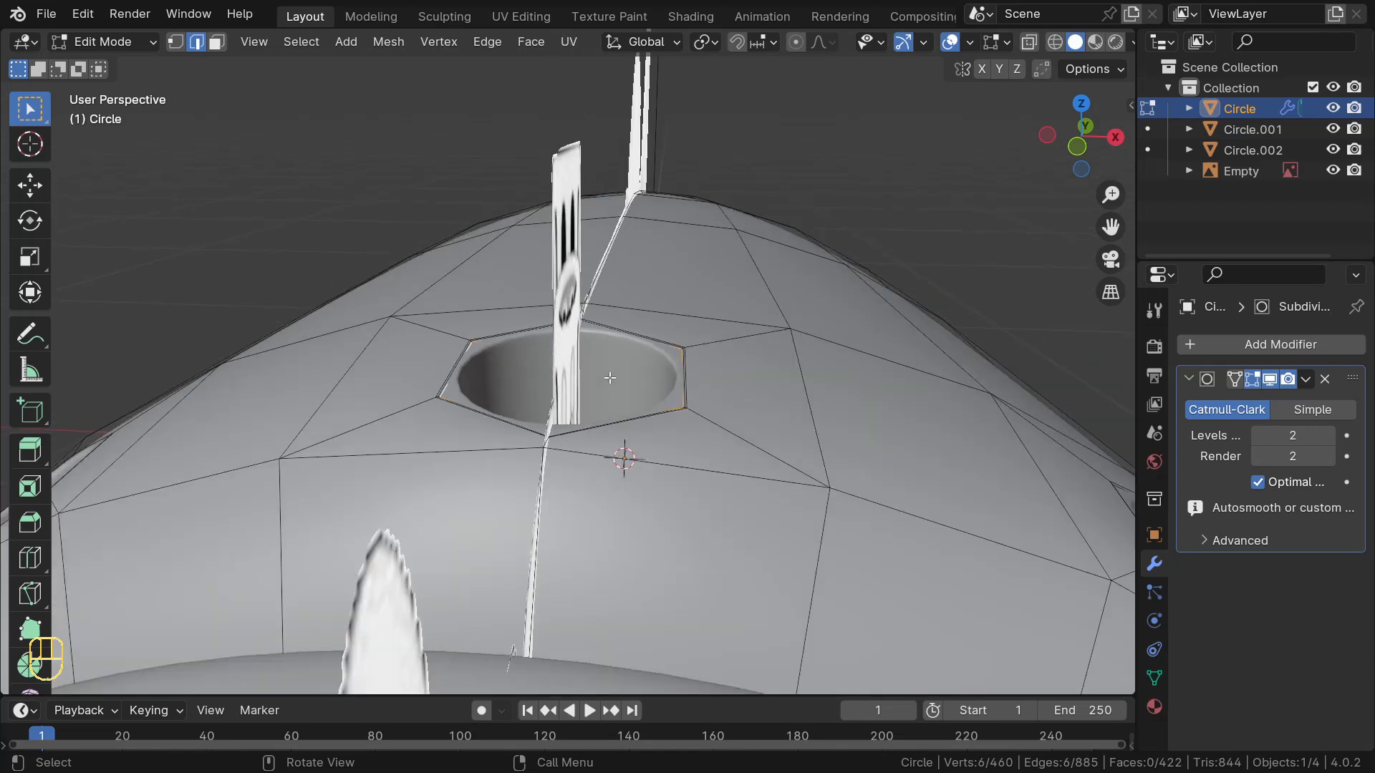
key(shift+d)
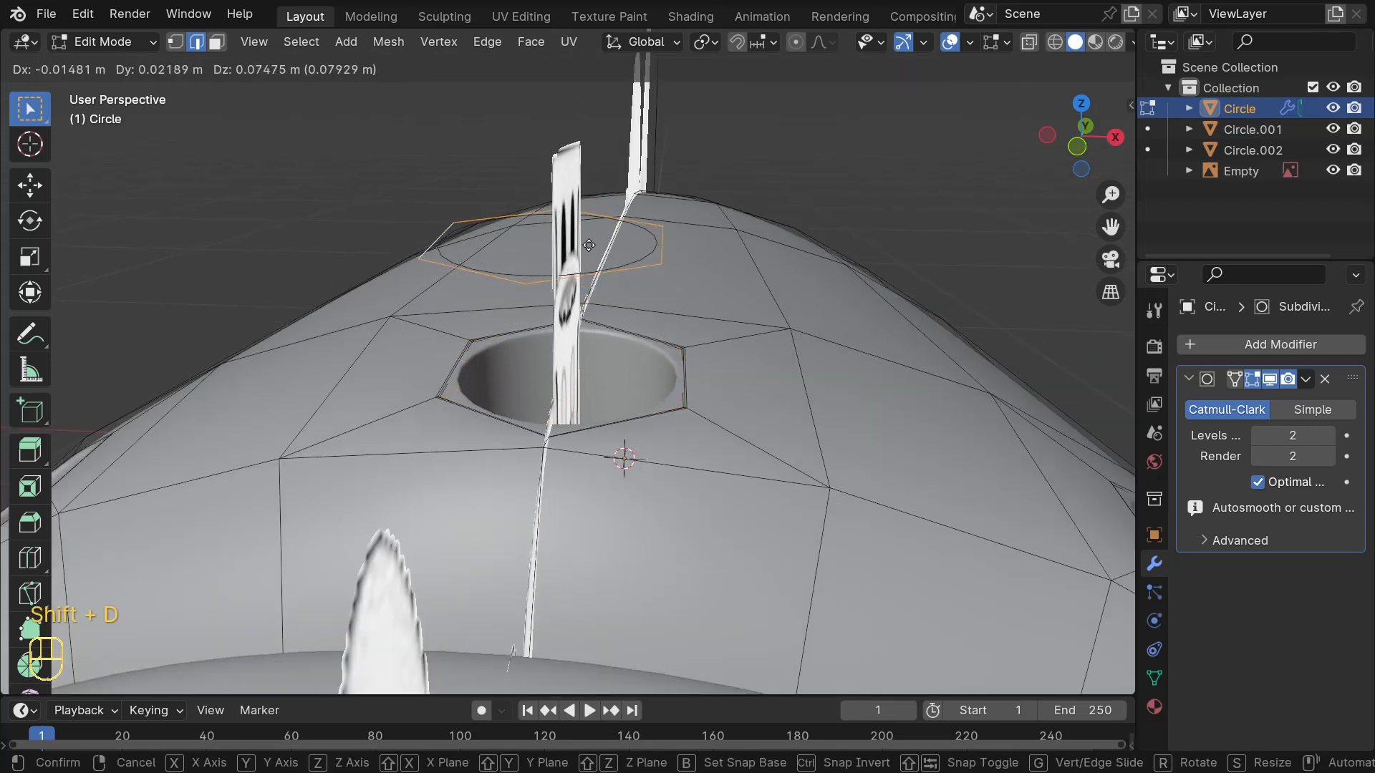
right_click(591, 204)
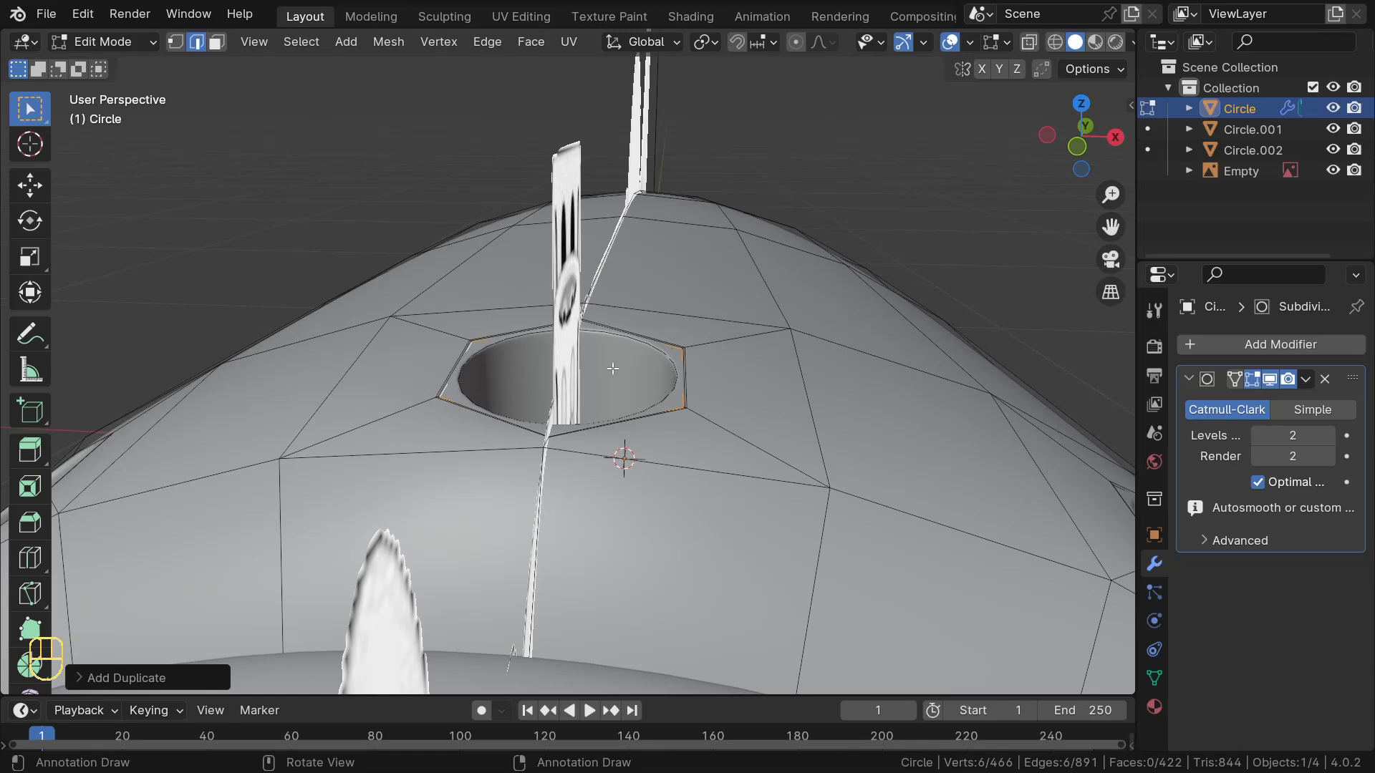
key(p)
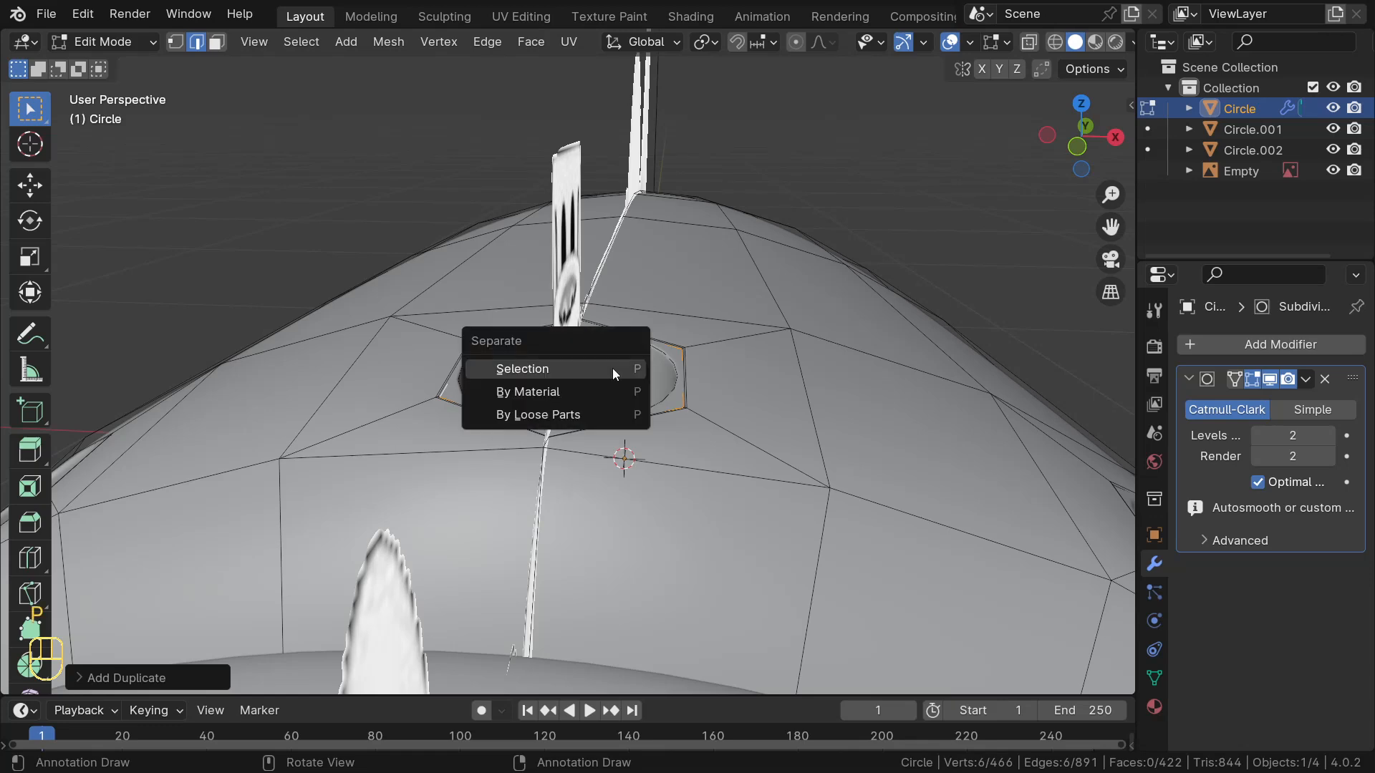
click(612, 368)
Edit the separated ring object on its own and scale its whole edge loop down to about 0.93
middle_drag(613, 369, 481, 412)
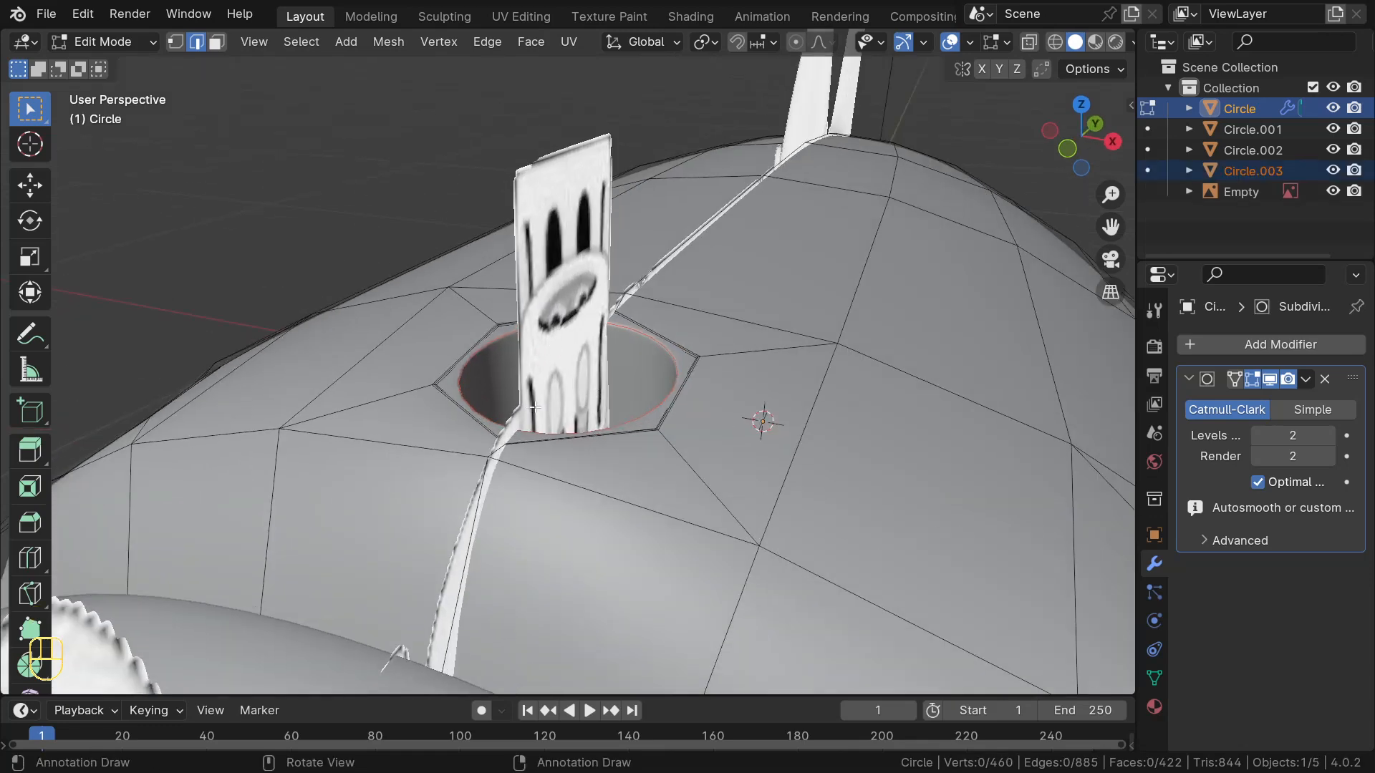
key(Tab)
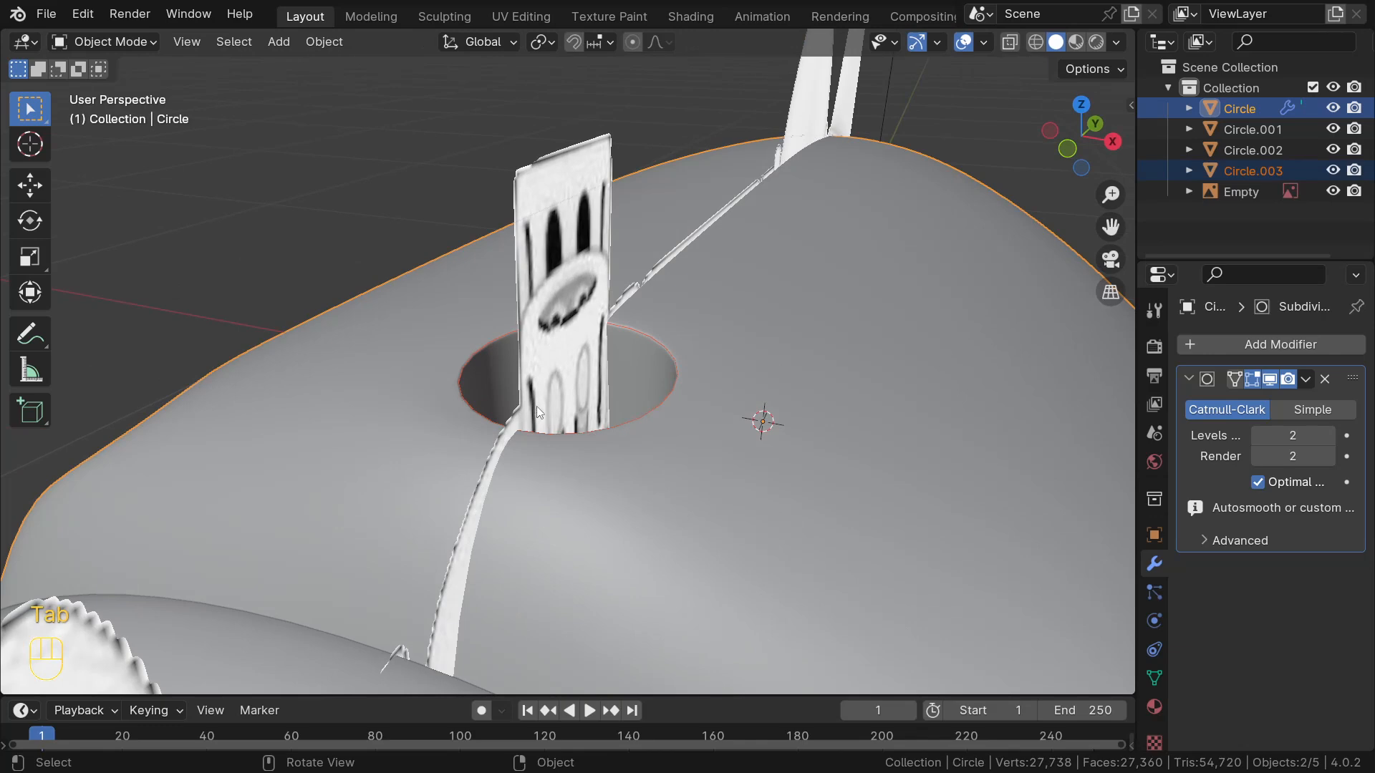
click(463, 366)
click(481, 350)
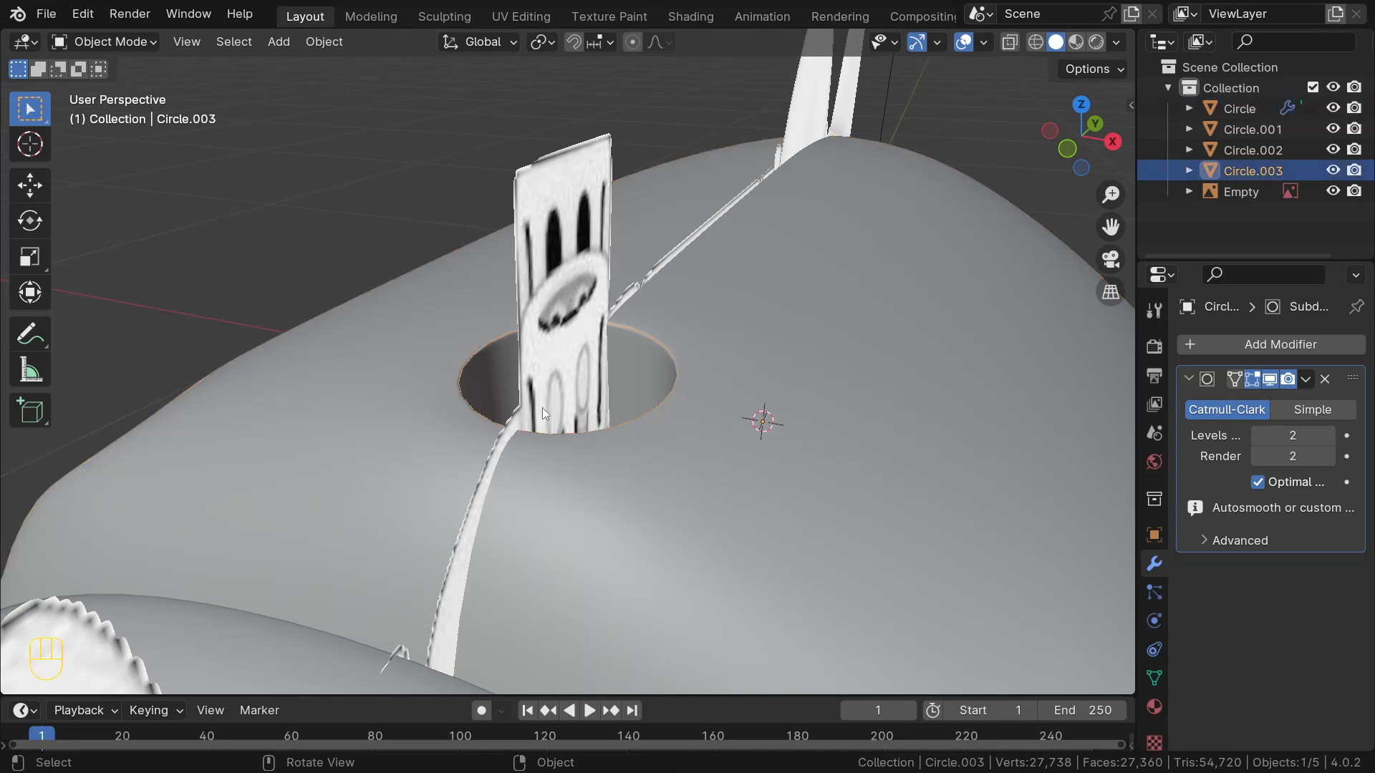
key(Tab)
mouse_move(659, 419)
middle_down()
mouse_move(623, 413)
mouse_move(659, 402)
middle_up()
key(a)
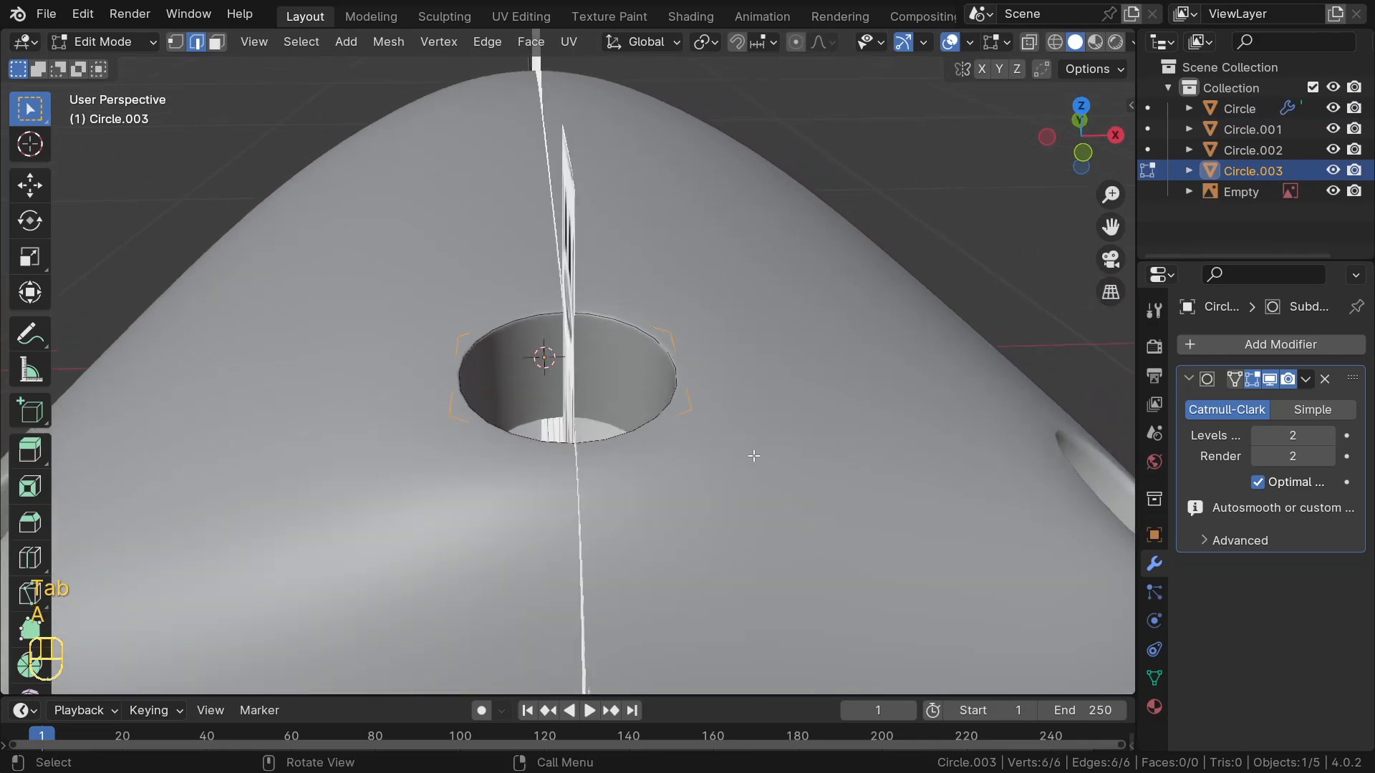
middle_drag(754, 456, 741, 440)
key(s)
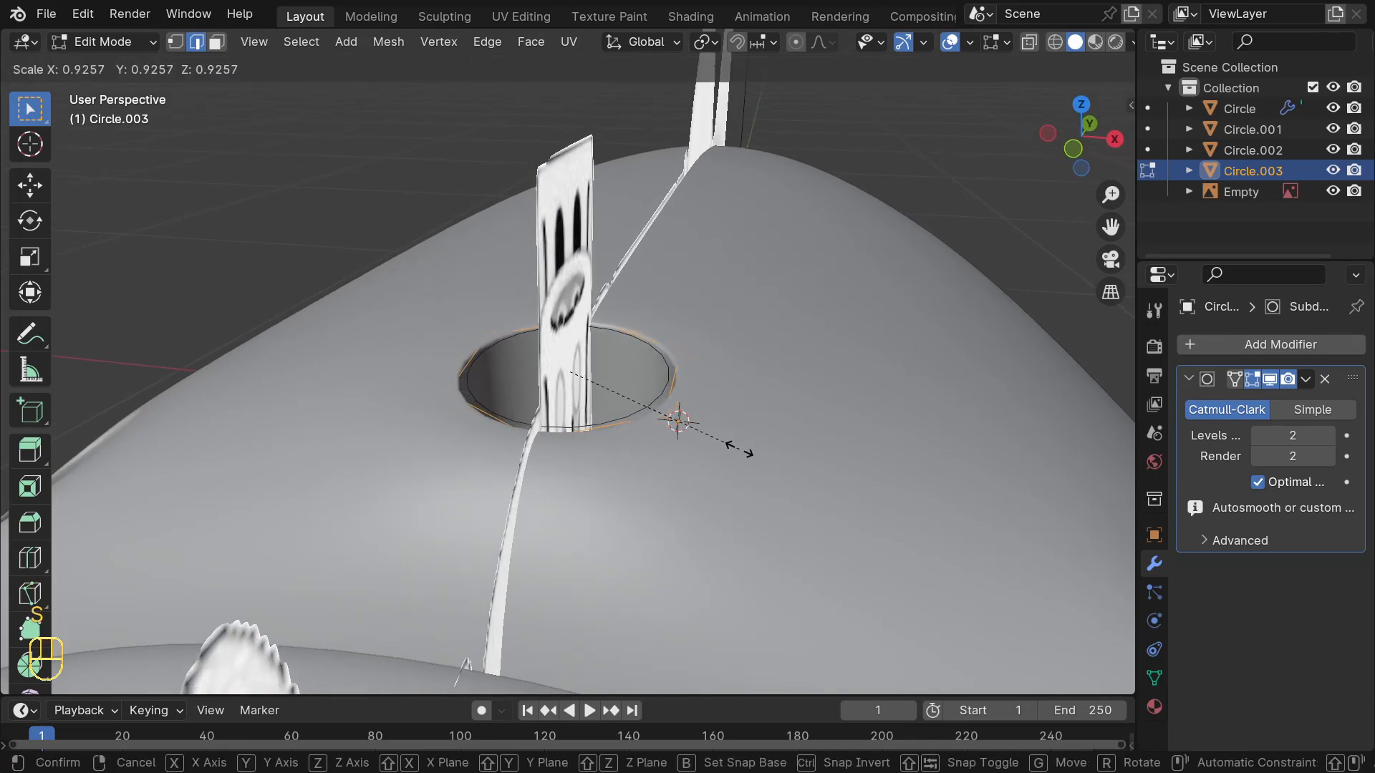
click(737, 451)
middle_drag(674, 421, 638, 409)
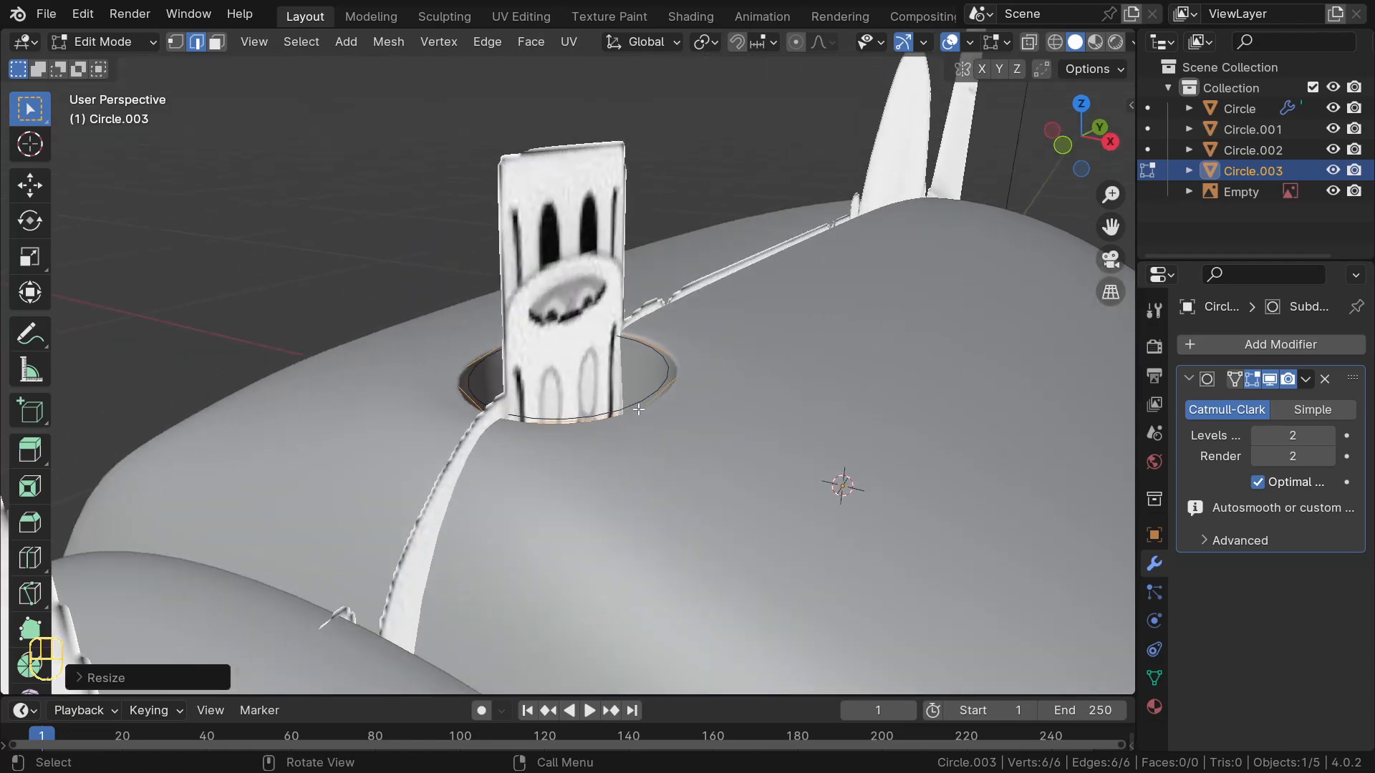
Extrude the ring about 0.12 m upward along Z to match the pipe's height in the side-view reference image
key(KP_3)
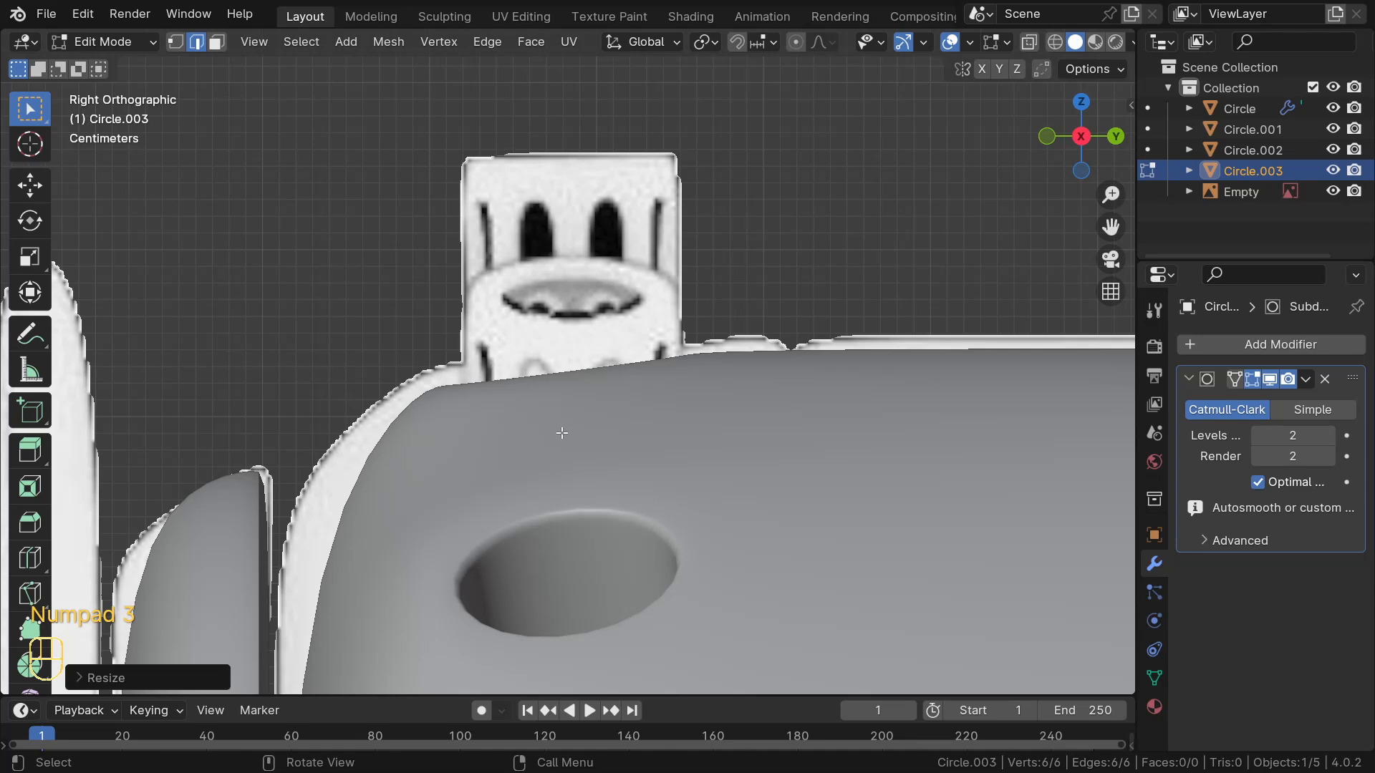
key(e)
key(z)
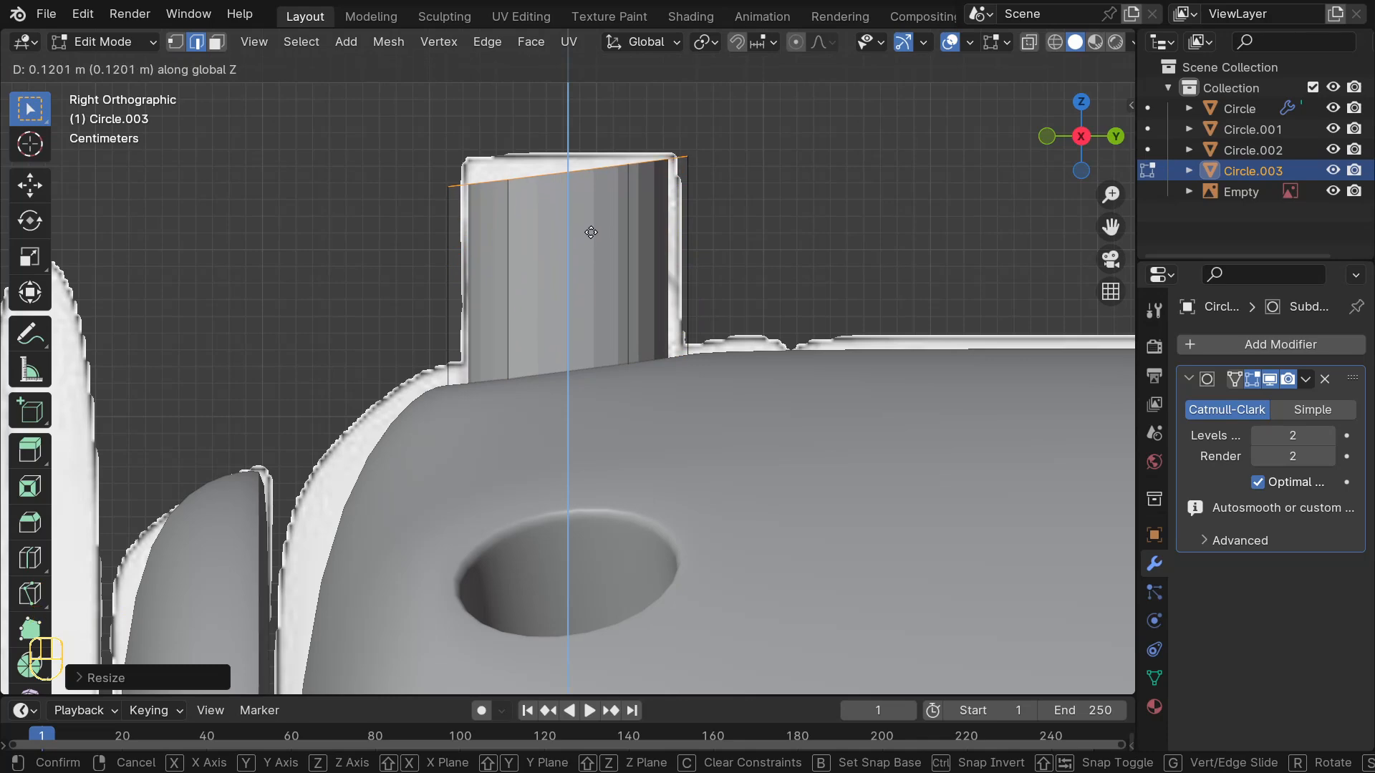
click(591, 232)
middle_drag(494, 288, 588, 372)
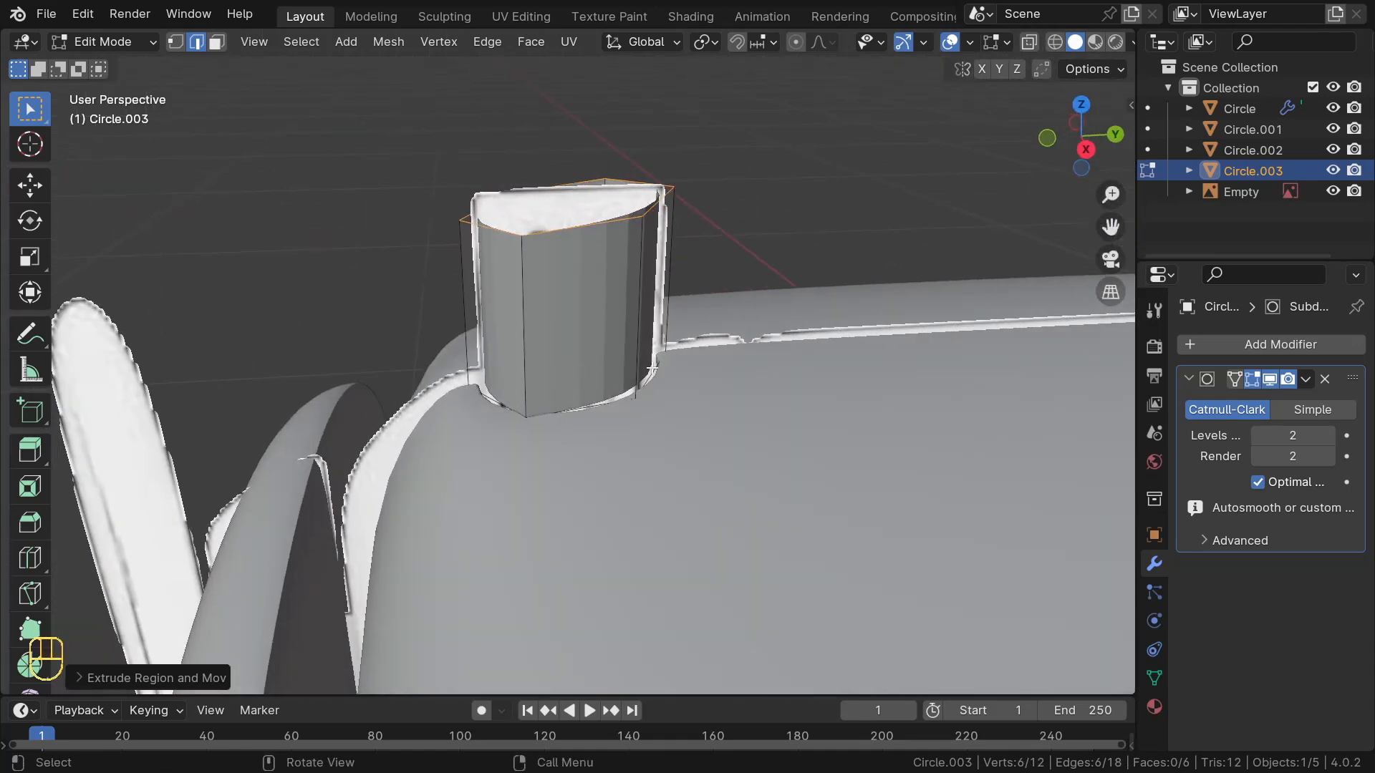
Flatten the pipe's top edge loop by scaling it to 0 along global Z in the right orthographic view
key(KP_3)
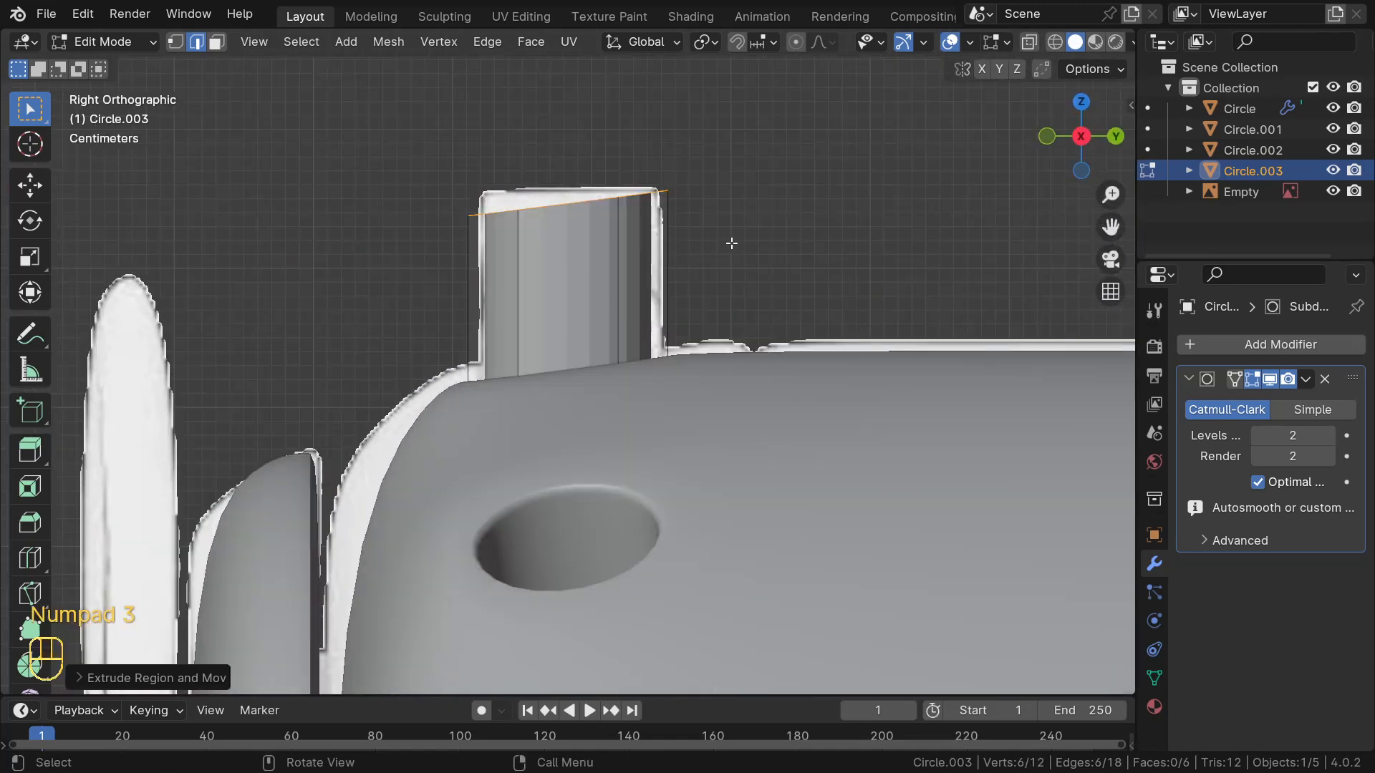
key(s)
key(z)
key(KP_0)
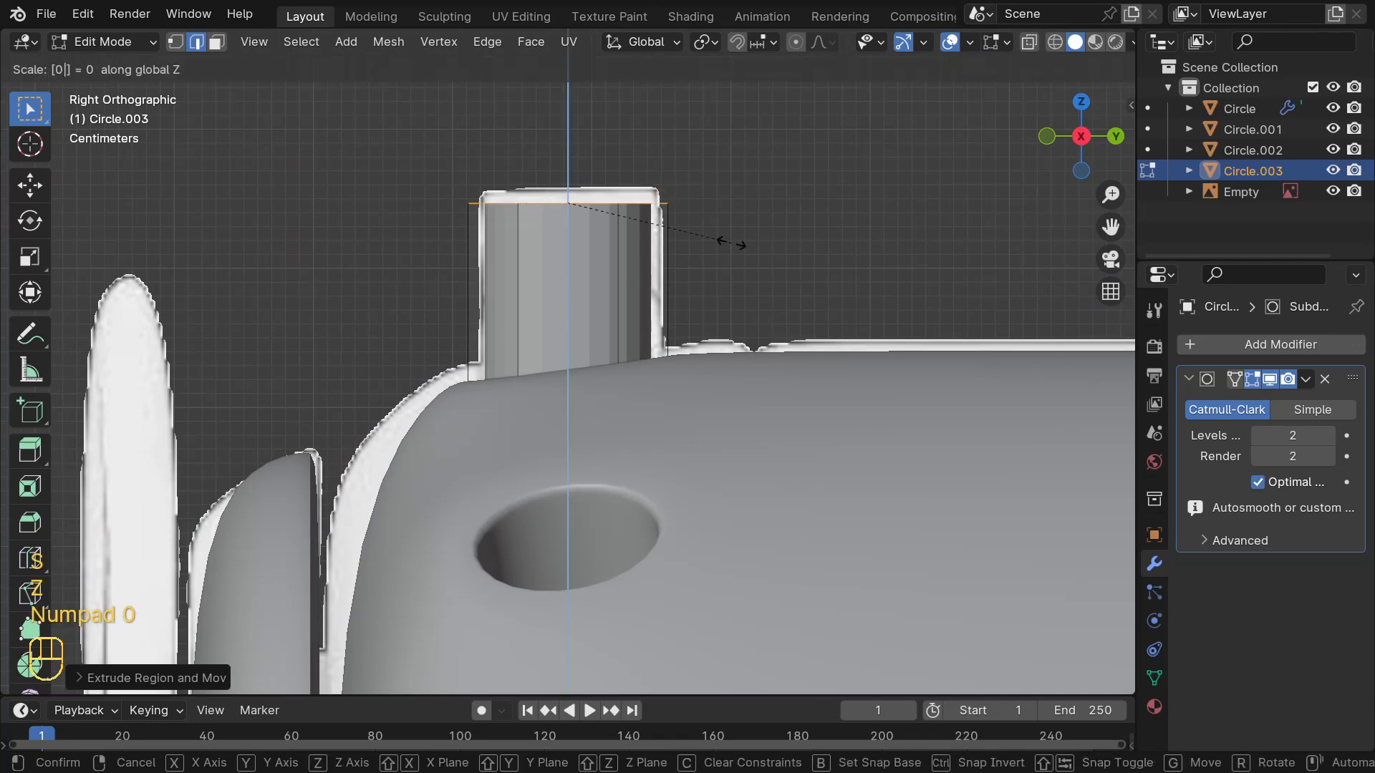
click(731, 243)
Select the pipe's bottom edge loop and flatten it by scaling it to 0 along global Z
middle_drag(596, 203, 547, 394)
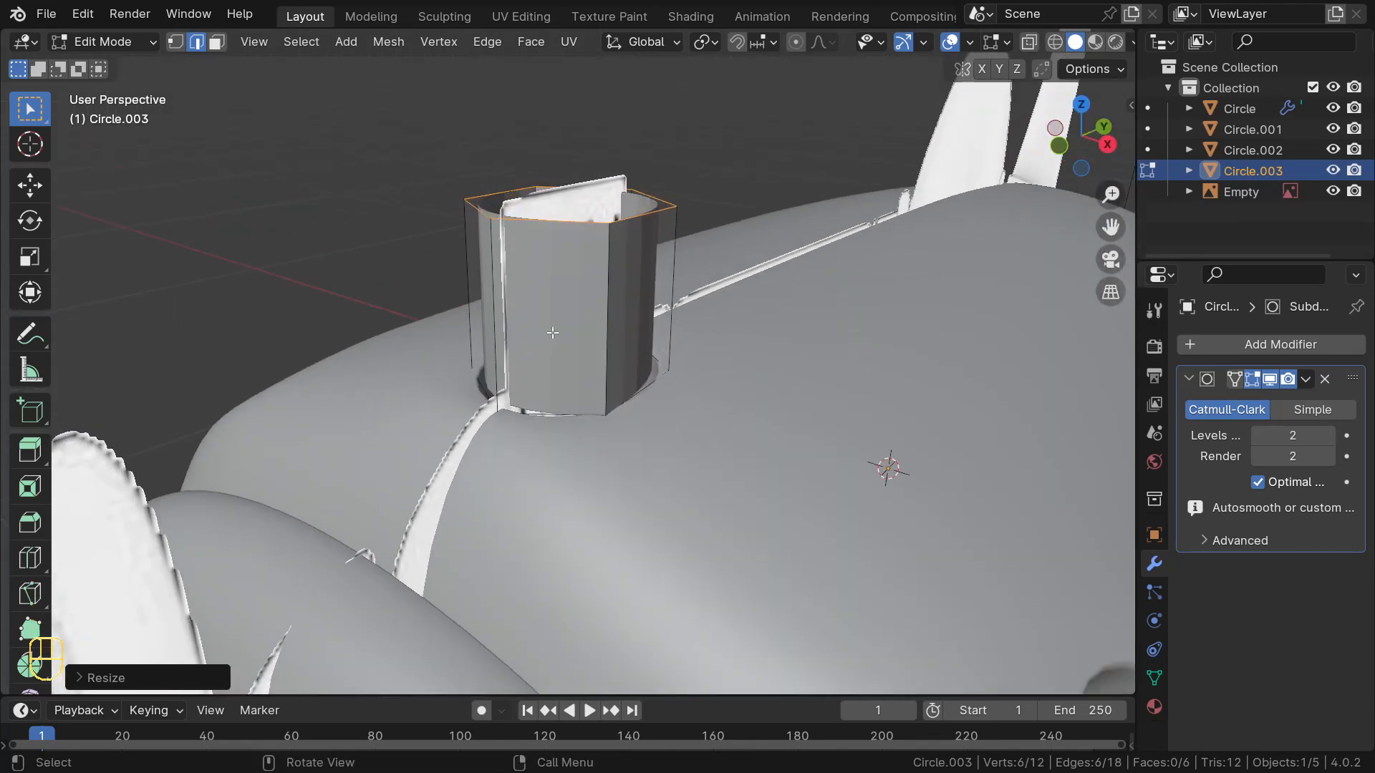
middle_drag(553, 333, 555, 414)
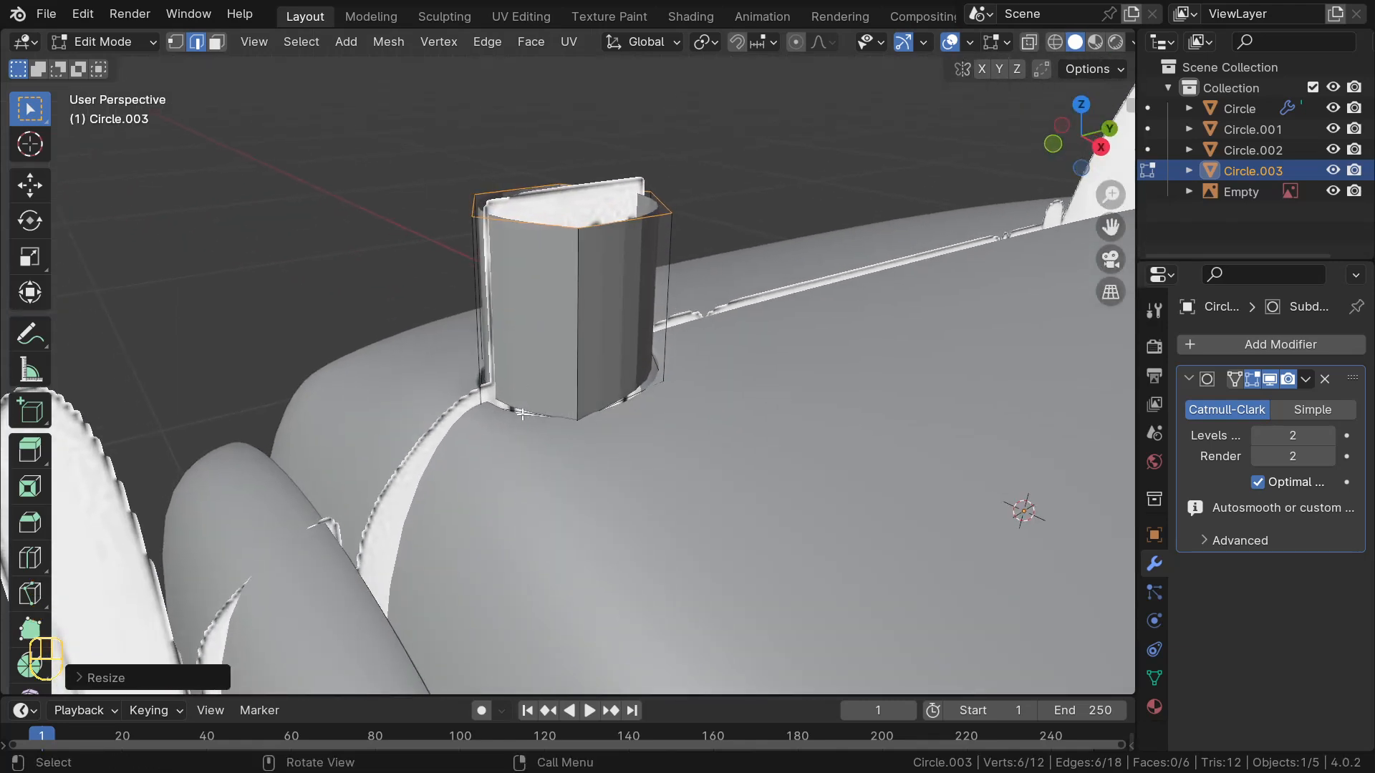
alt+click(526, 410)
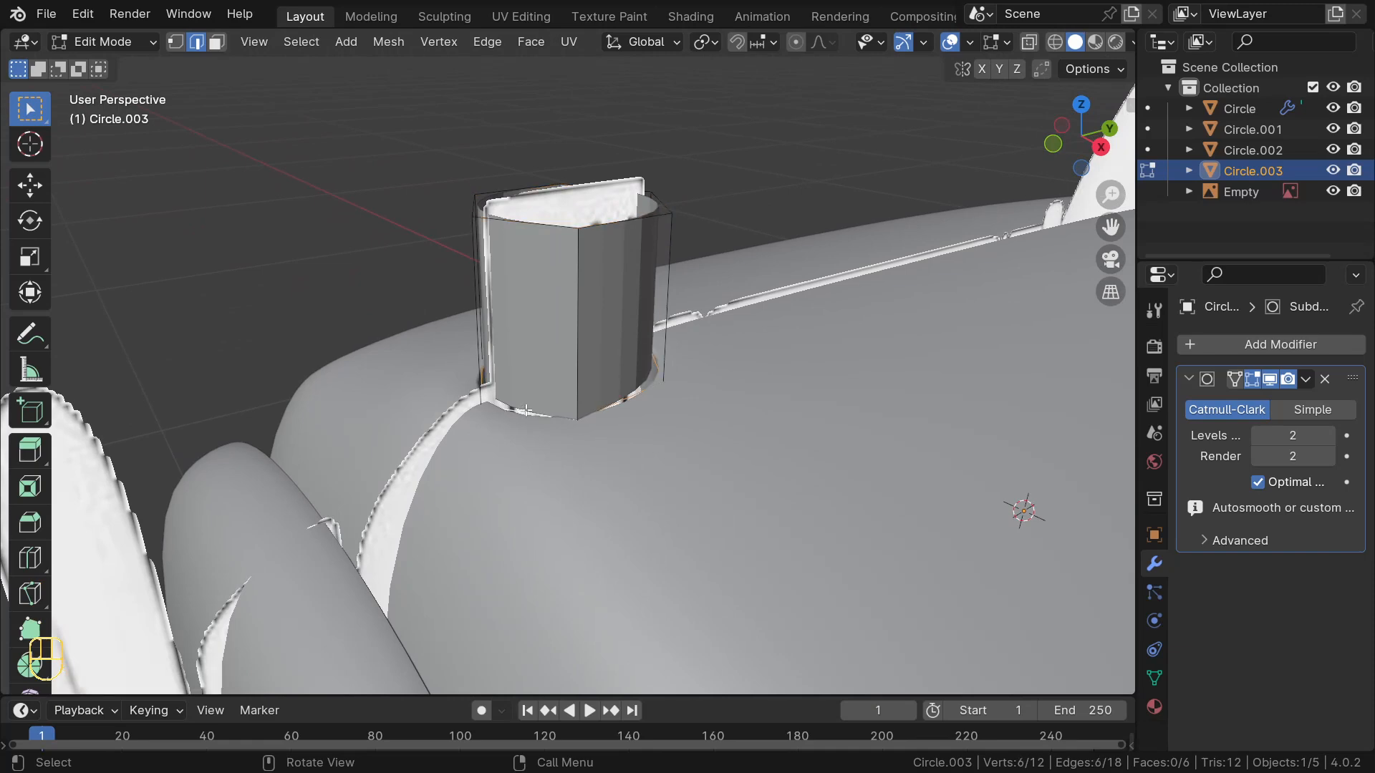
middle_drag(576, 384, 584, 352)
key(KP_3)
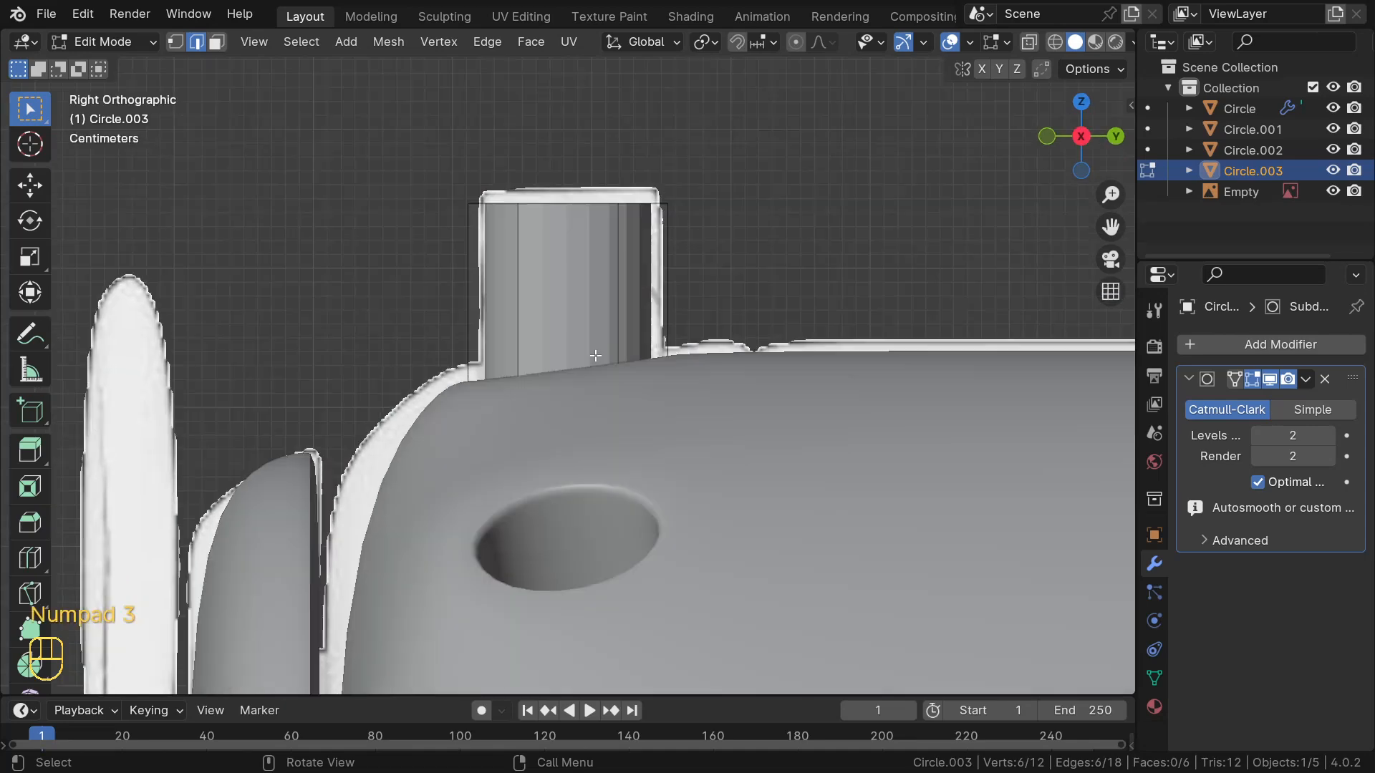
scroll(476, 371, up, 4)
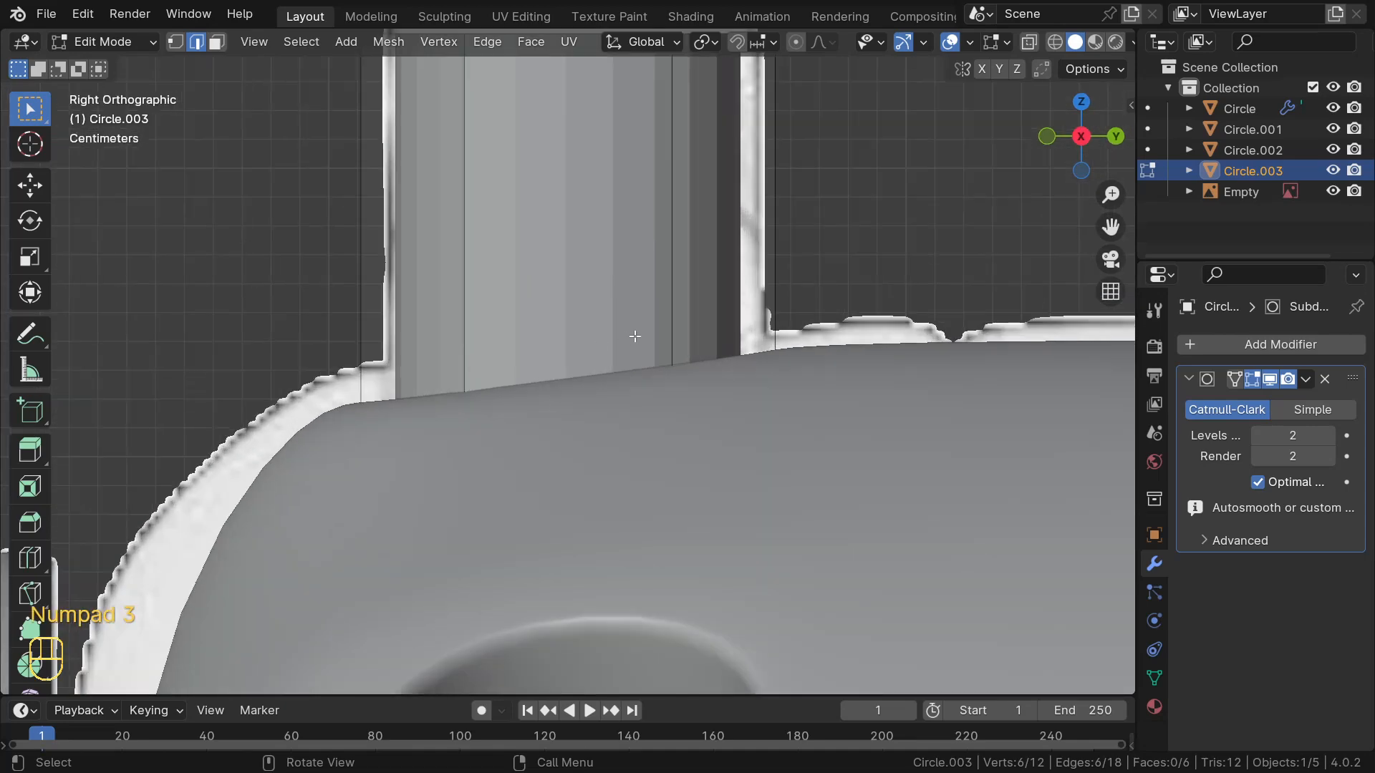
key(alt+z)
scroll(635, 336, down, 2)
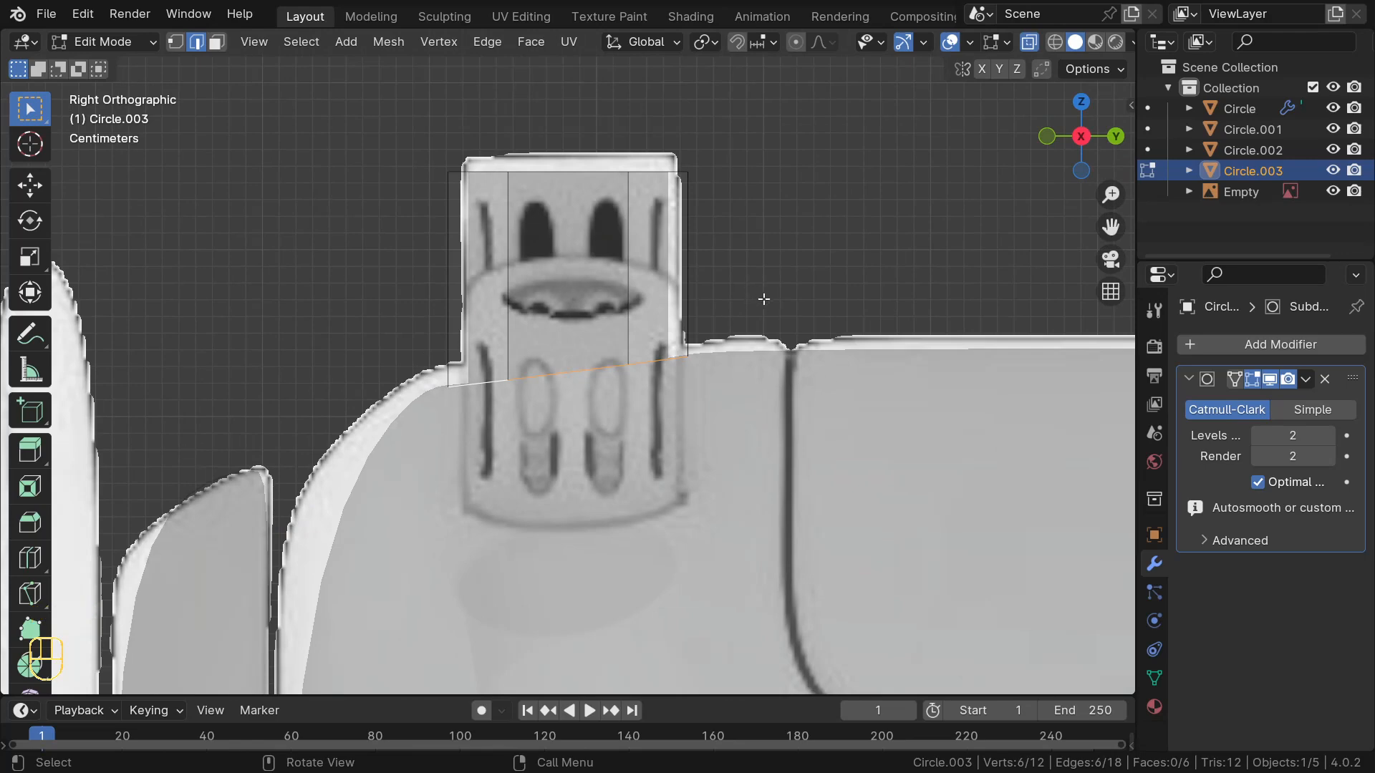
key(s)
key(z)
key(KP_0)
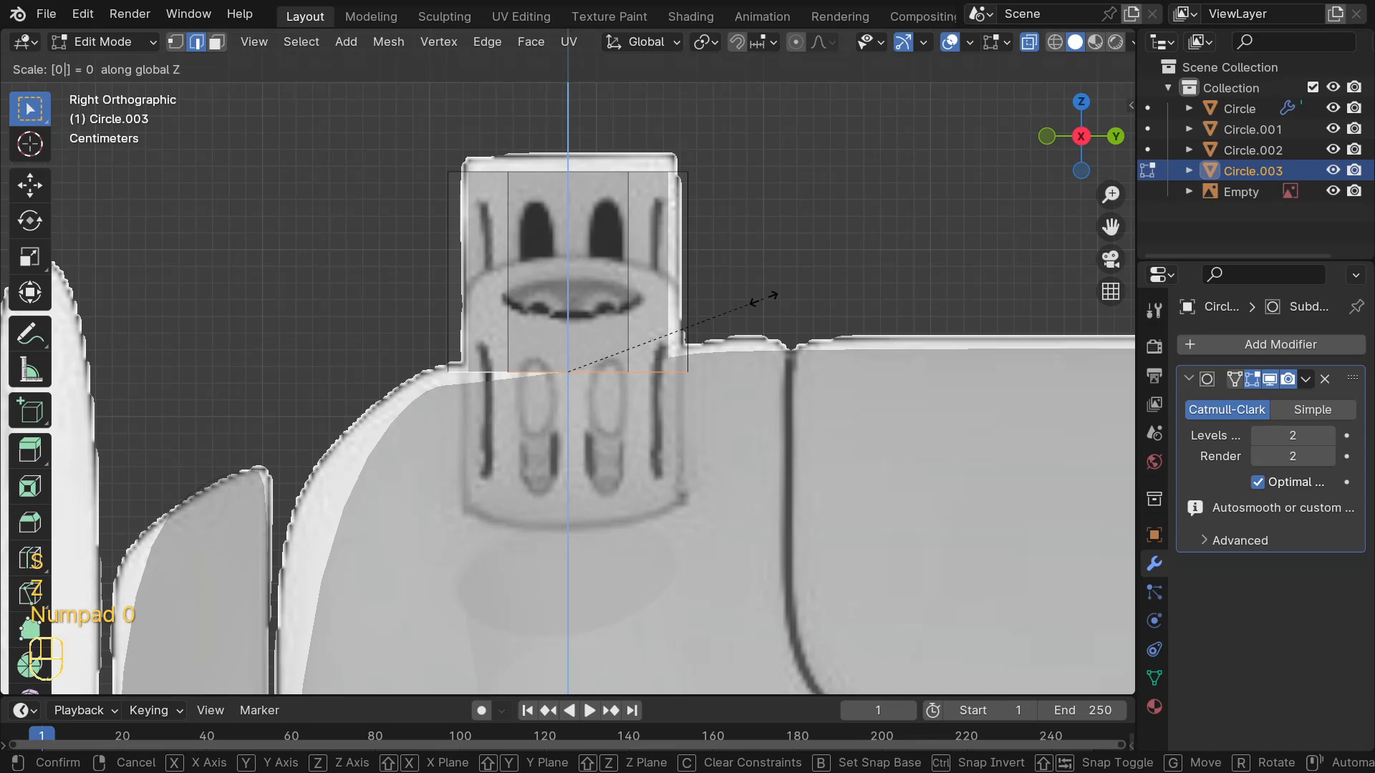
key(Return)
Isolate the pipe in local view and turn off X-ray display
middle_drag(763, 297, 546, 367)
key(KP_Divide)
scroll(546, 367, down, 1)
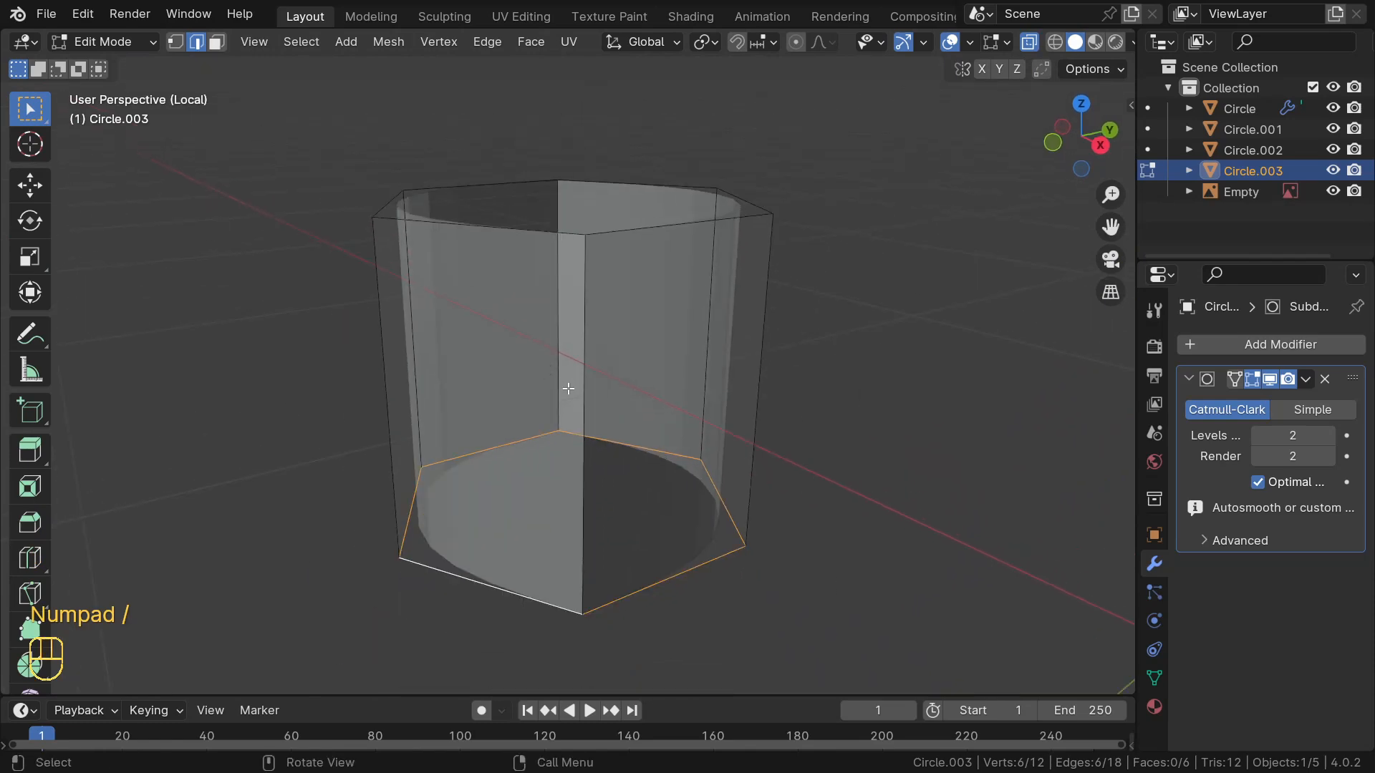
key(alt+z)
middle_drag(573, 412, 468, 417)
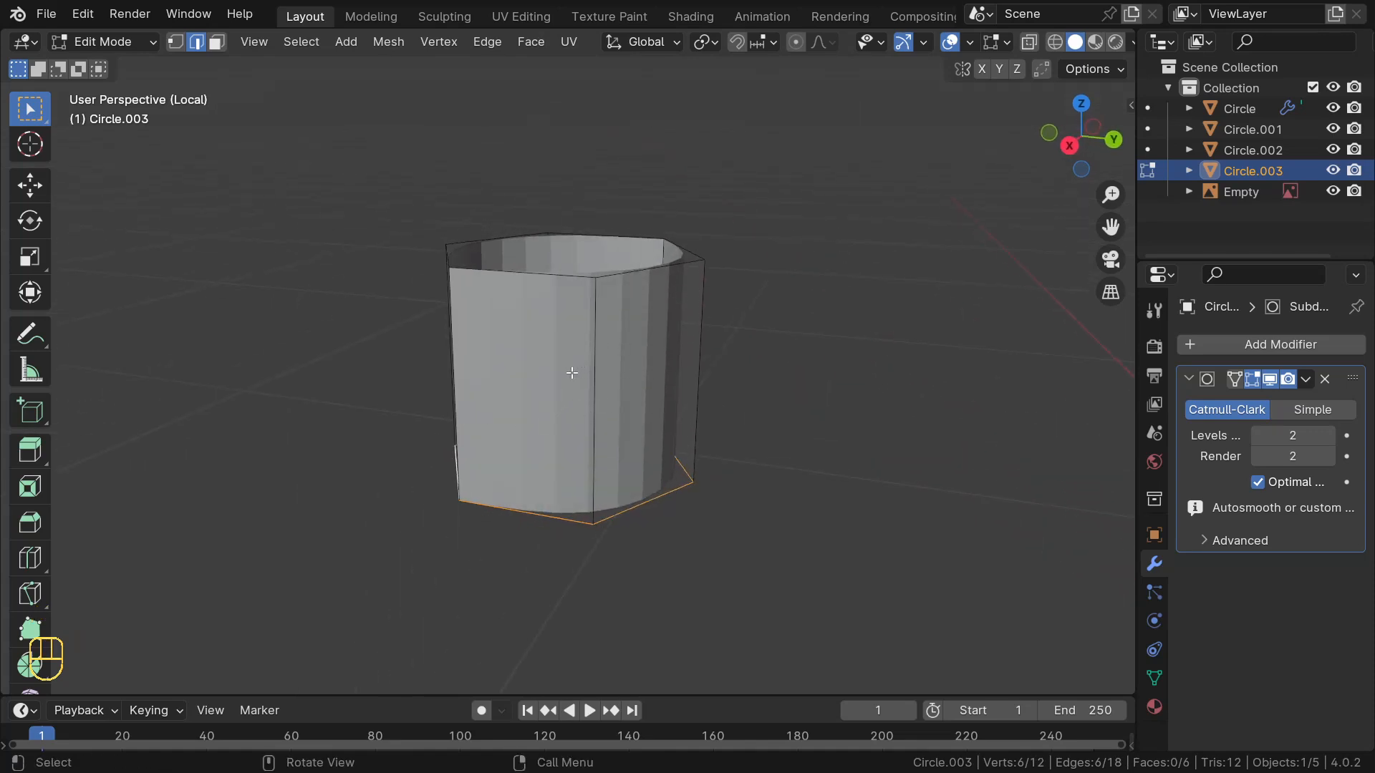
middle_drag(548, 377, 435, 397)
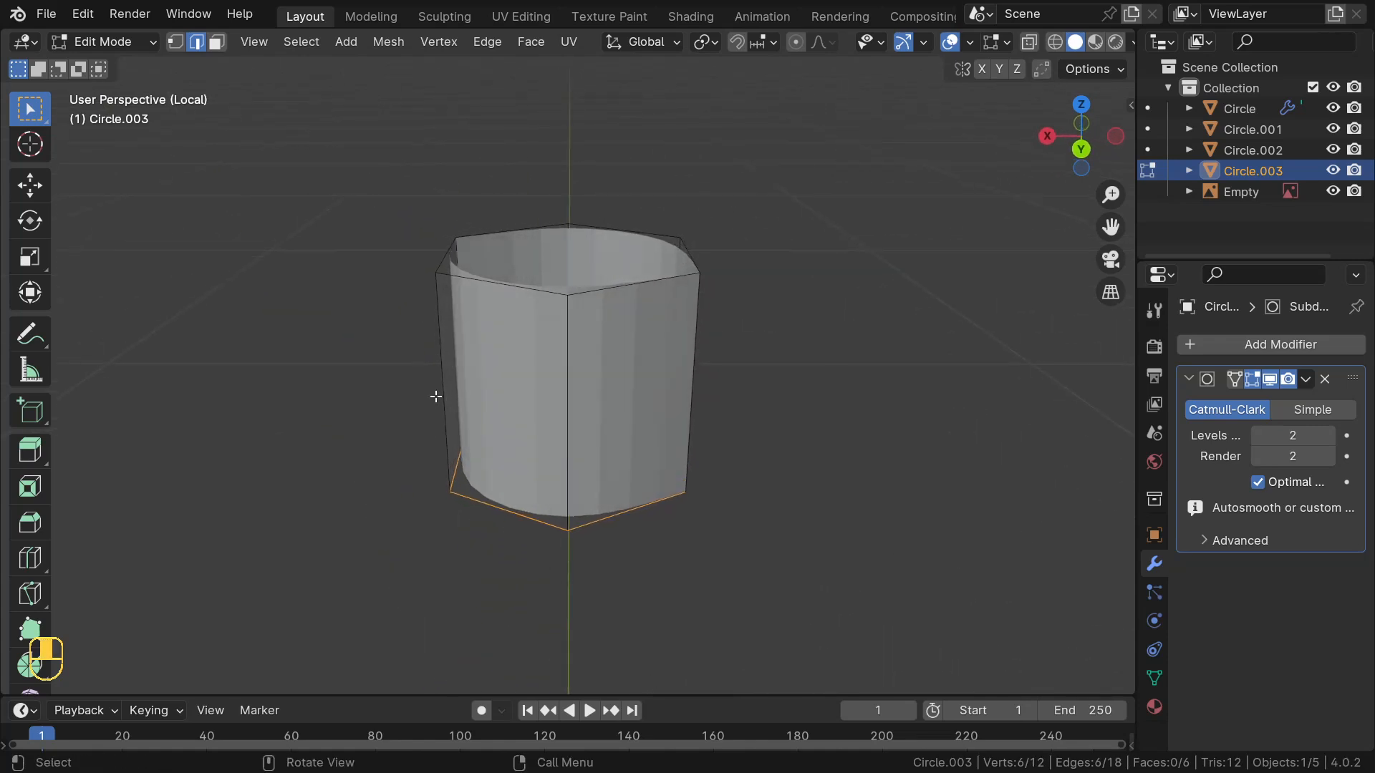
middle_drag(523, 389, 549, 415)
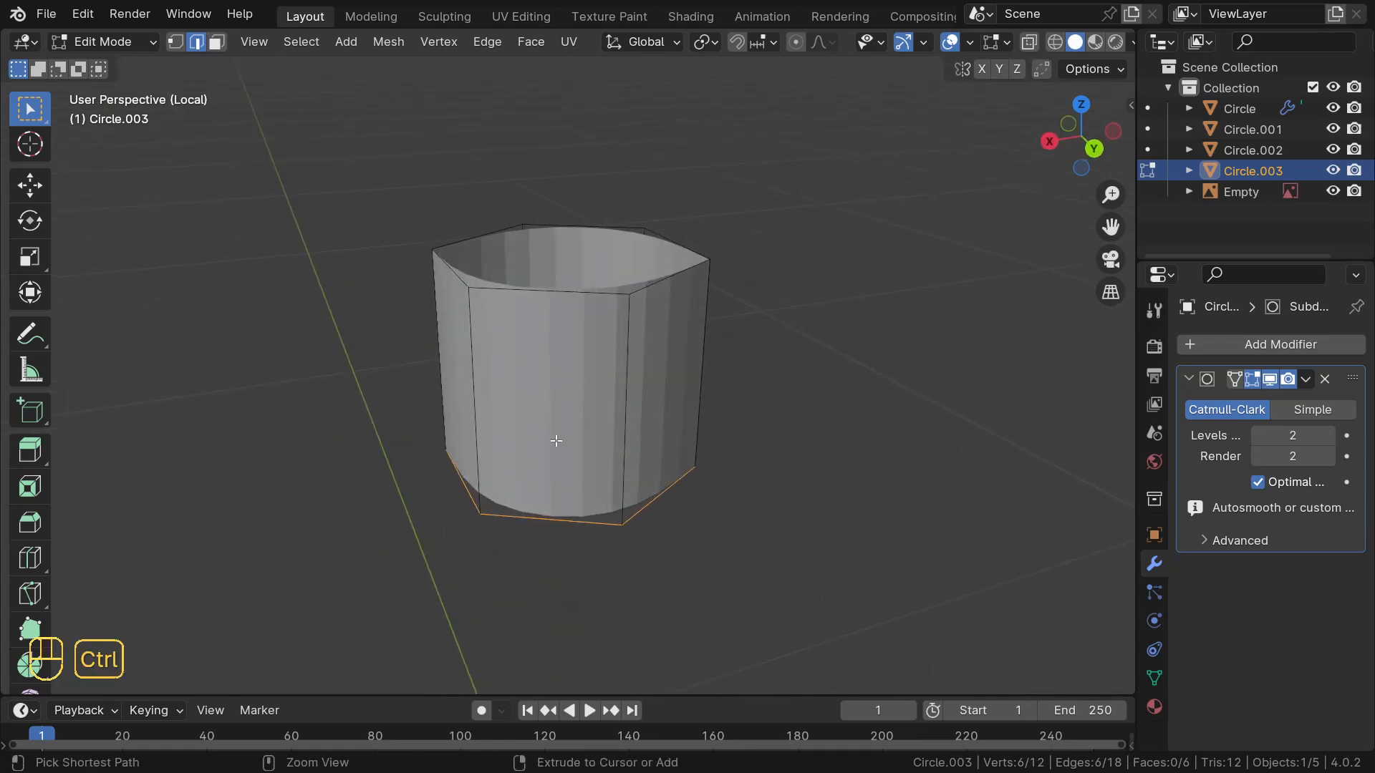
Add one vertical loop cut near the middle of each of the pipe's six sides
key(ctrl+r)
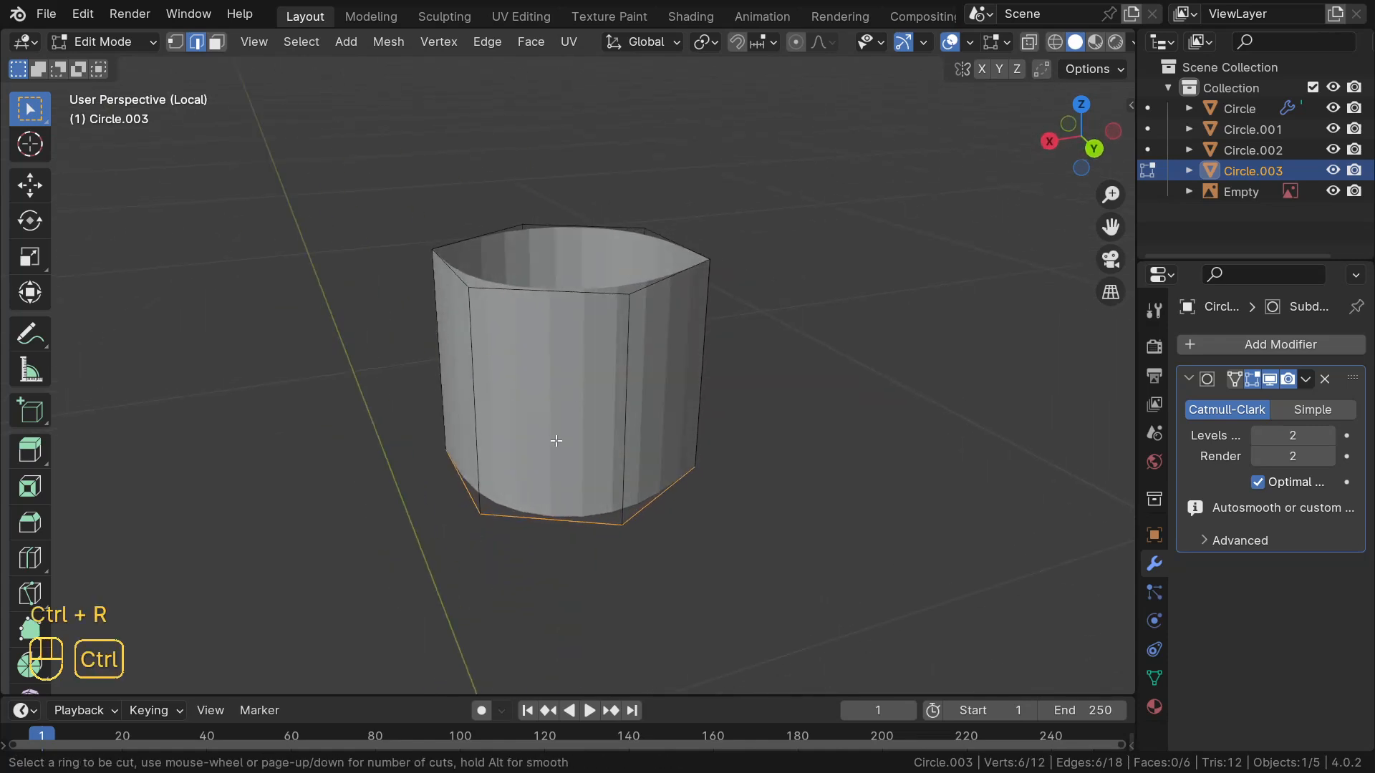
click(544, 283)
click(552, 291)
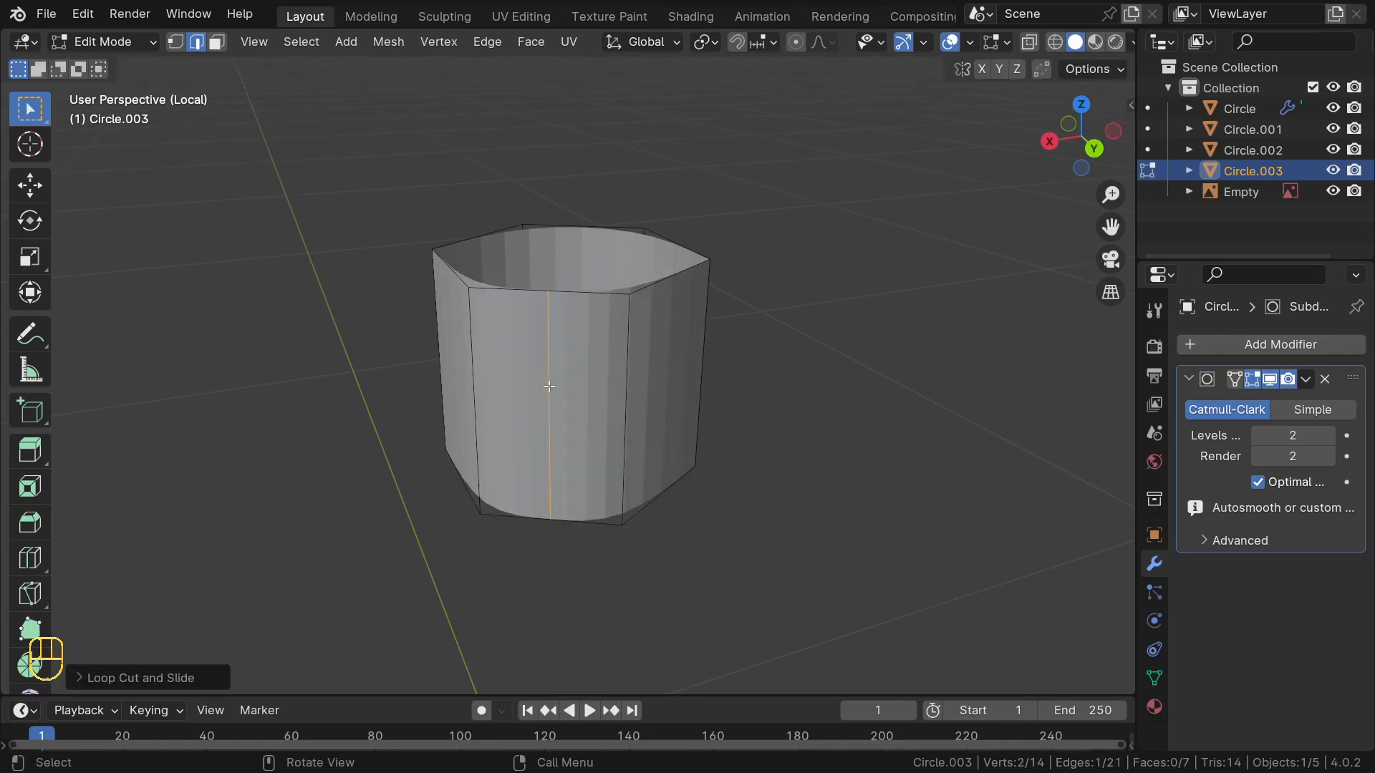
middle_drag(559, 295, 553, 374)
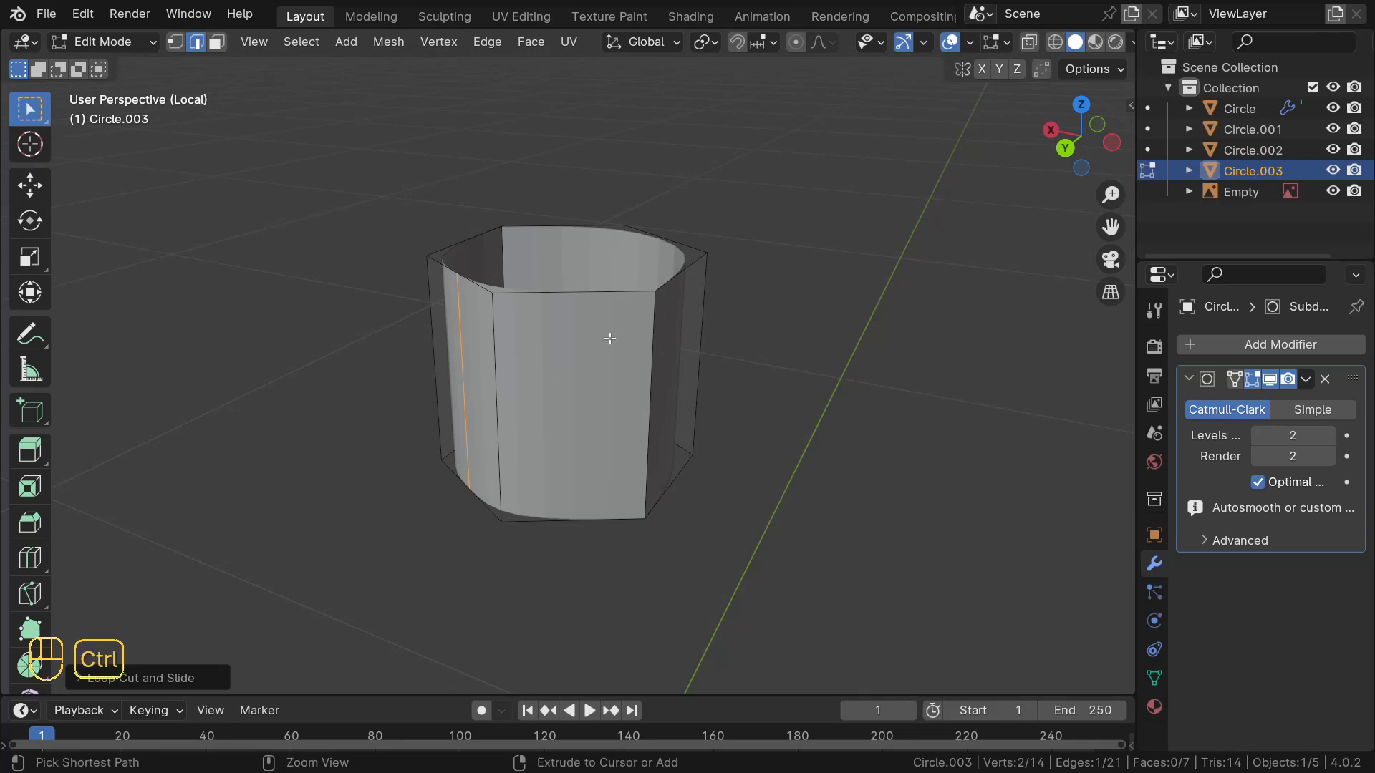
key(ctrl+r)
click(576, 295)
click(589, 298)
middle_drag(589, 298, 674, 344)
key(ctrl+r)
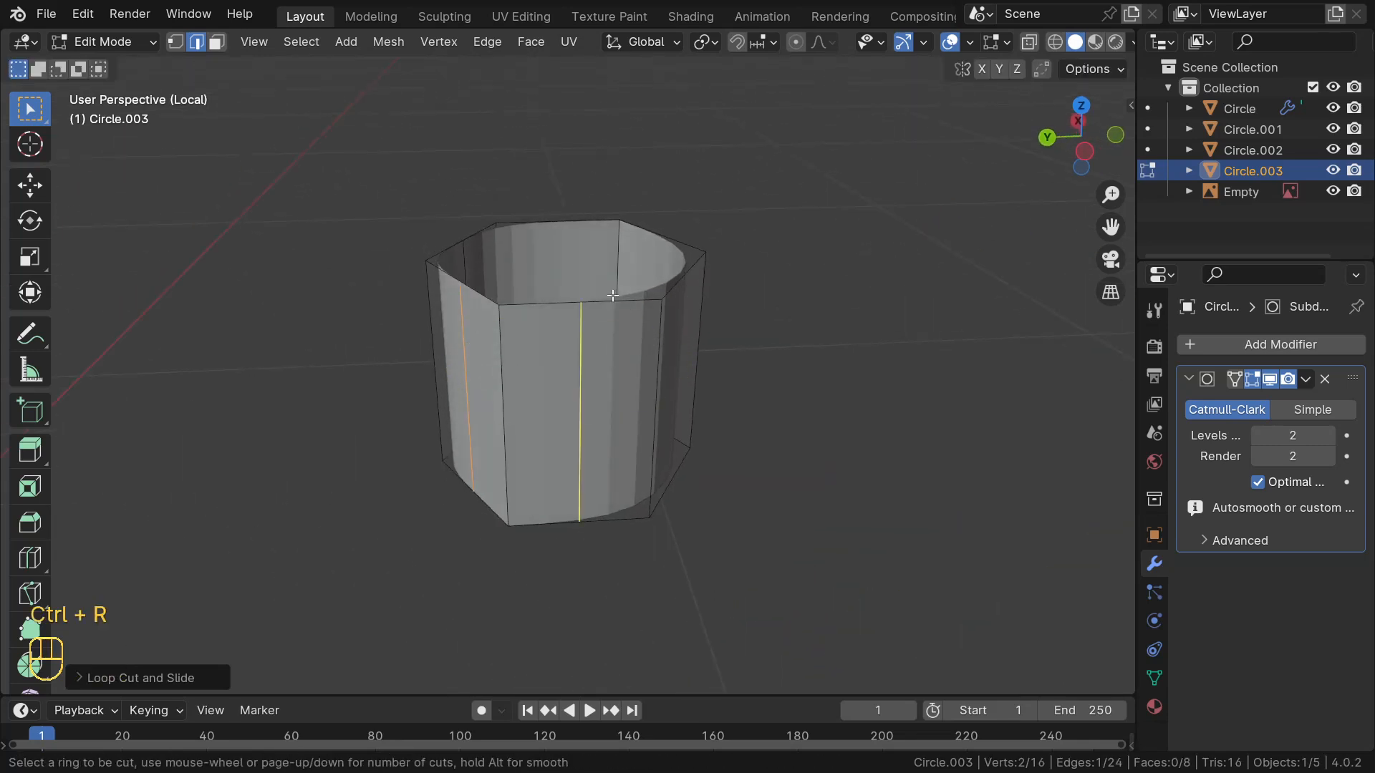
click(609, 296)
click(620, 297)
middle_drag(621, 297, 537, 366)
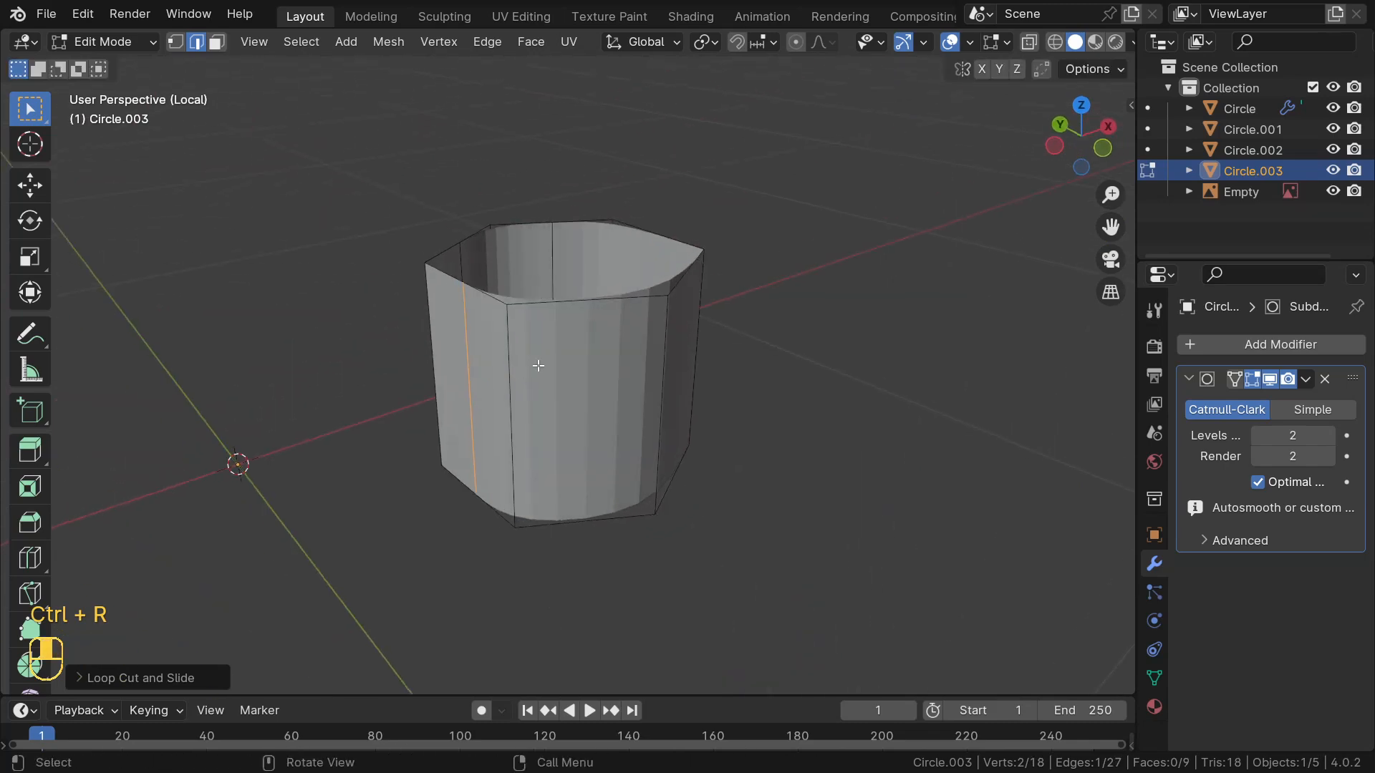
key(ctrl+r)
click(593, 292)
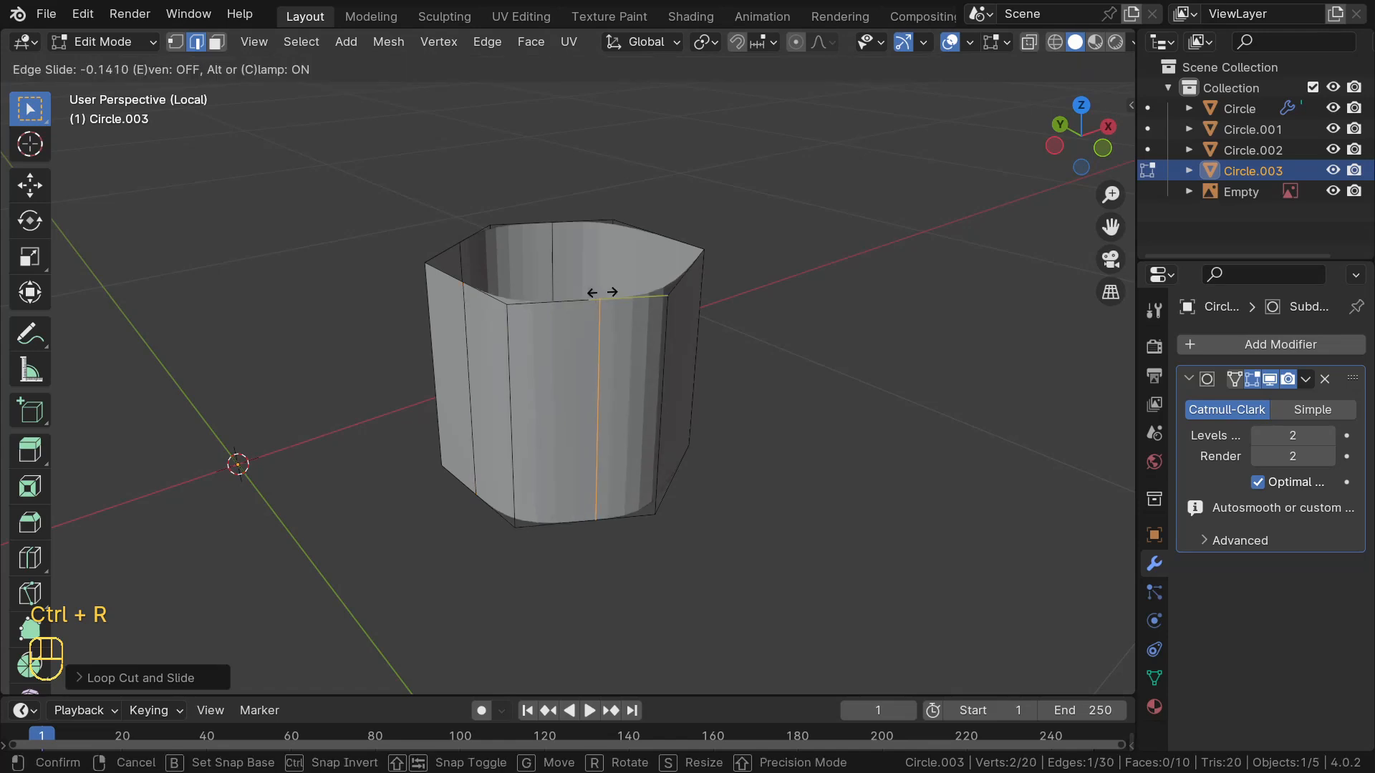
click(673, 390)
middle_drag(673, 391, 589, 338)
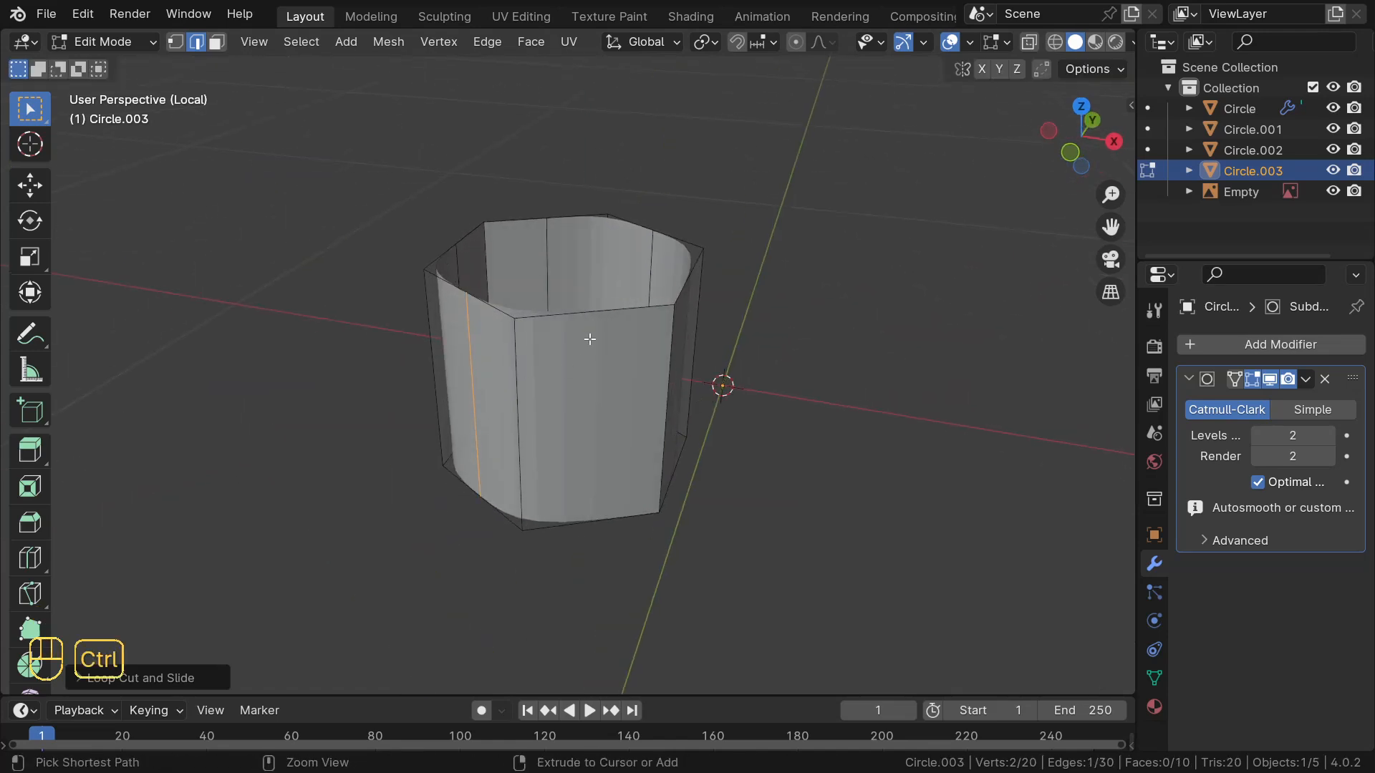
key(ctrl+r)
click(591, 338)
click(604, 357)
middle_drag(463, 444, 516, 424)
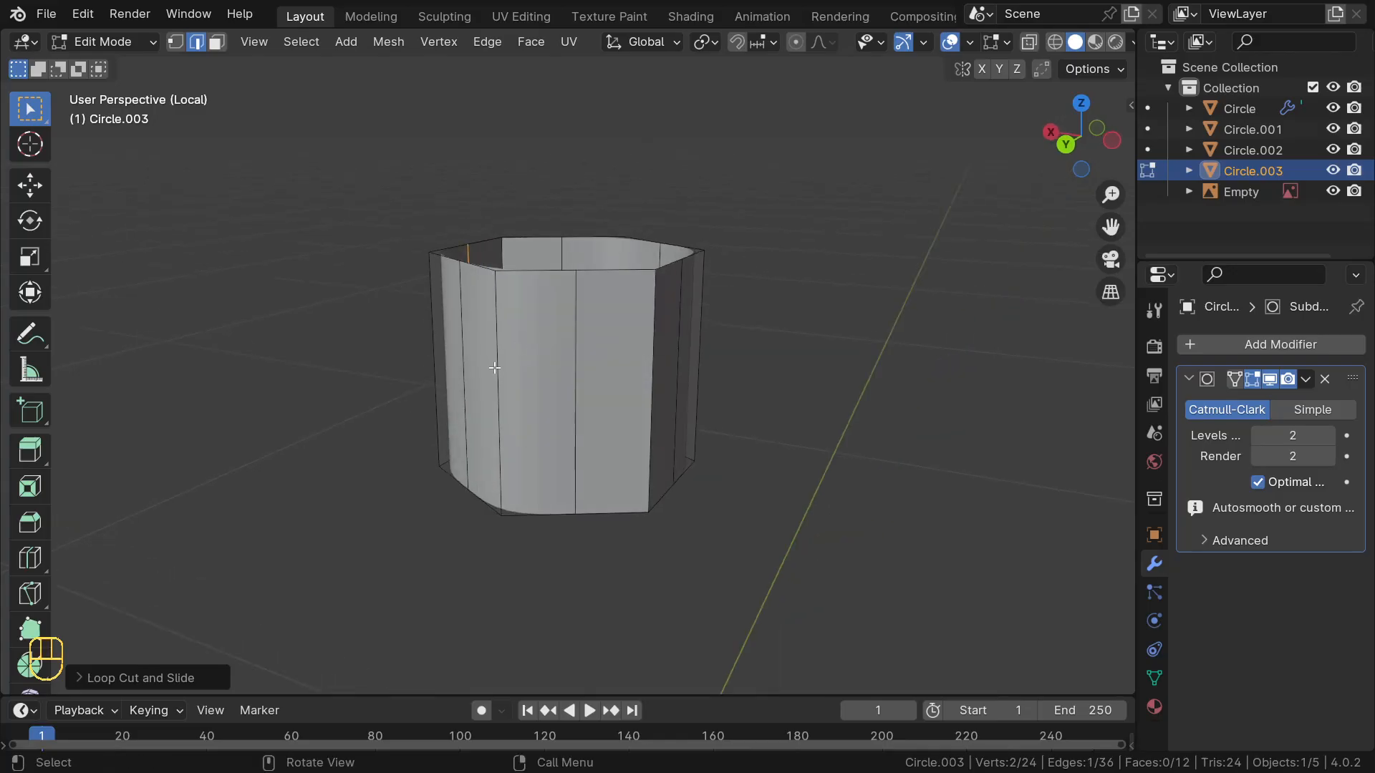
Select all of the pipe's faces in face mode and keep only alternate ones with Checker Deselect
key(3)
key(a)
middle_drag(477, 367, 616, 376)
click(305, 45)
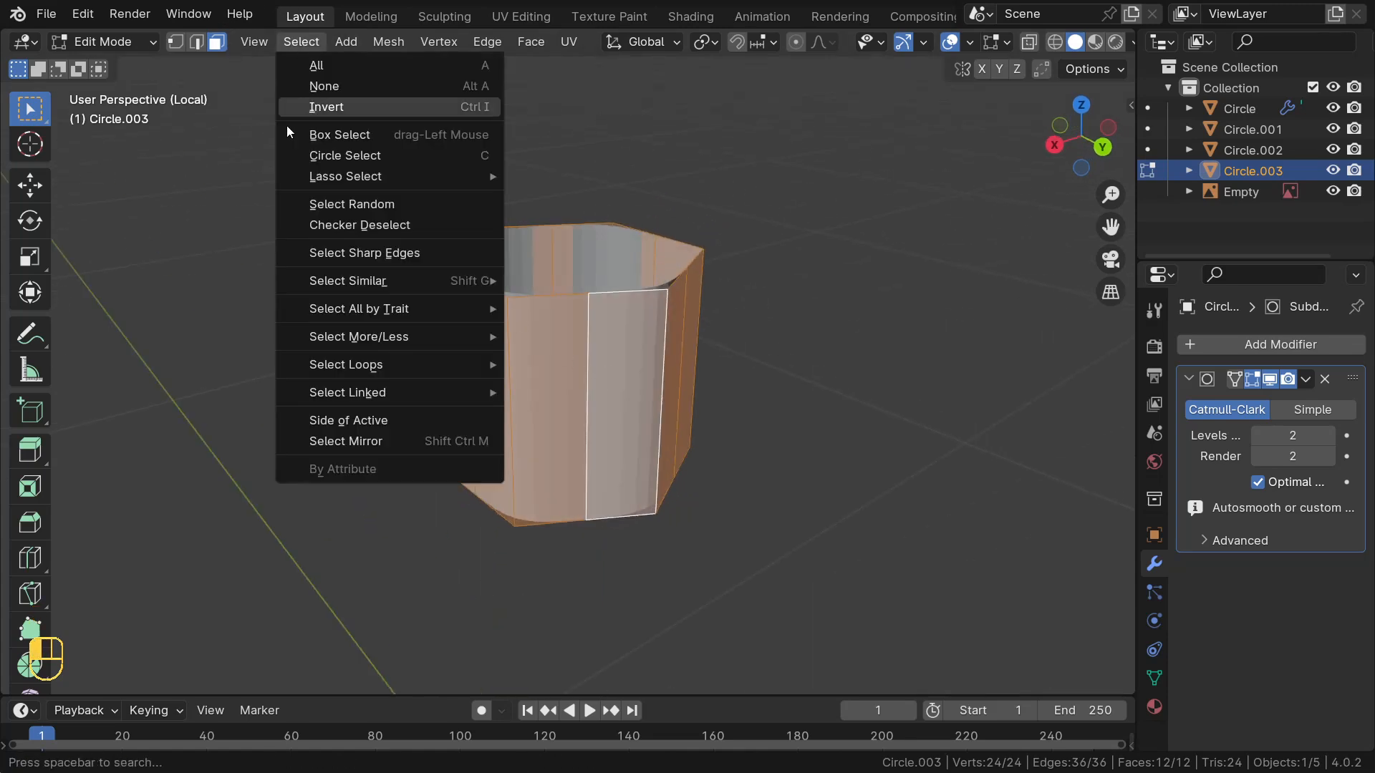
click(337, 223)
middle_drag(447, 276, 490, 367)
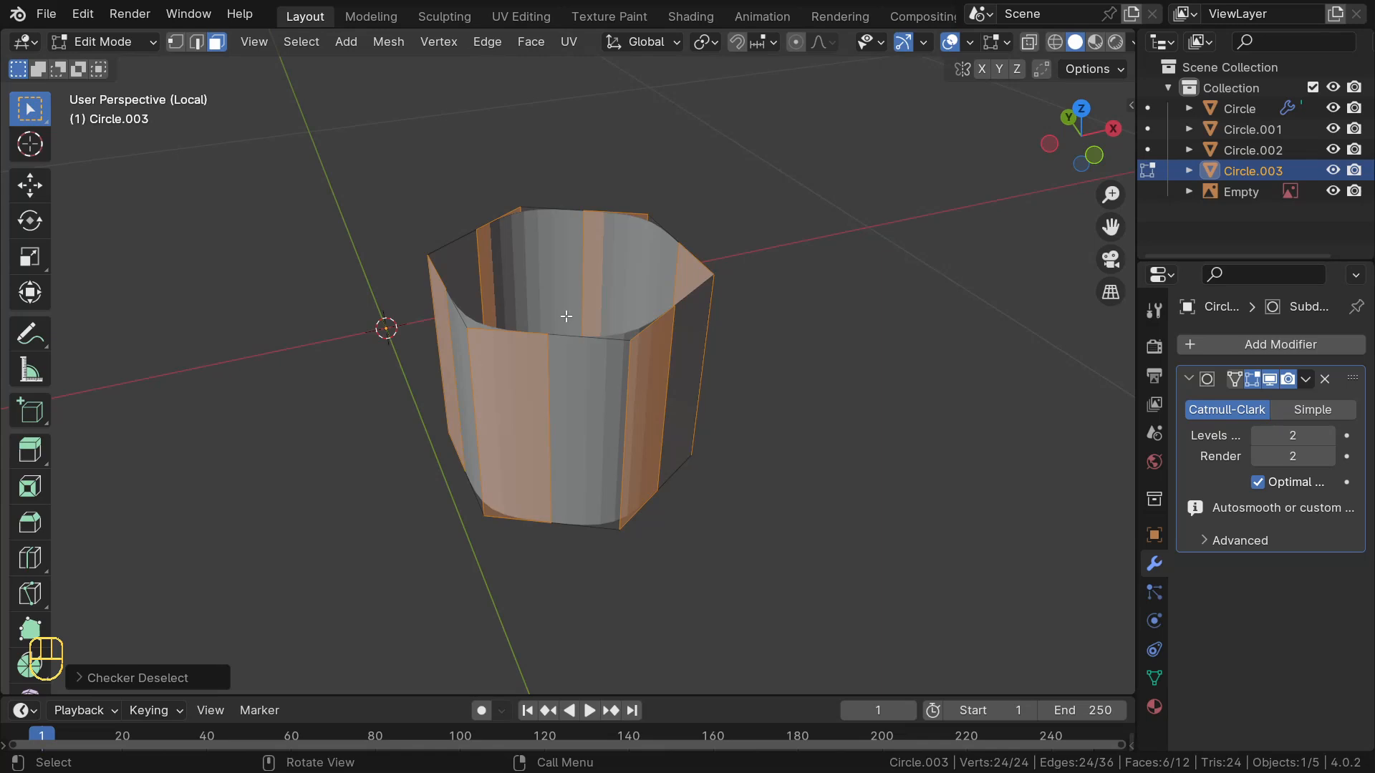
middle_drag(720, 324, 709, 335)
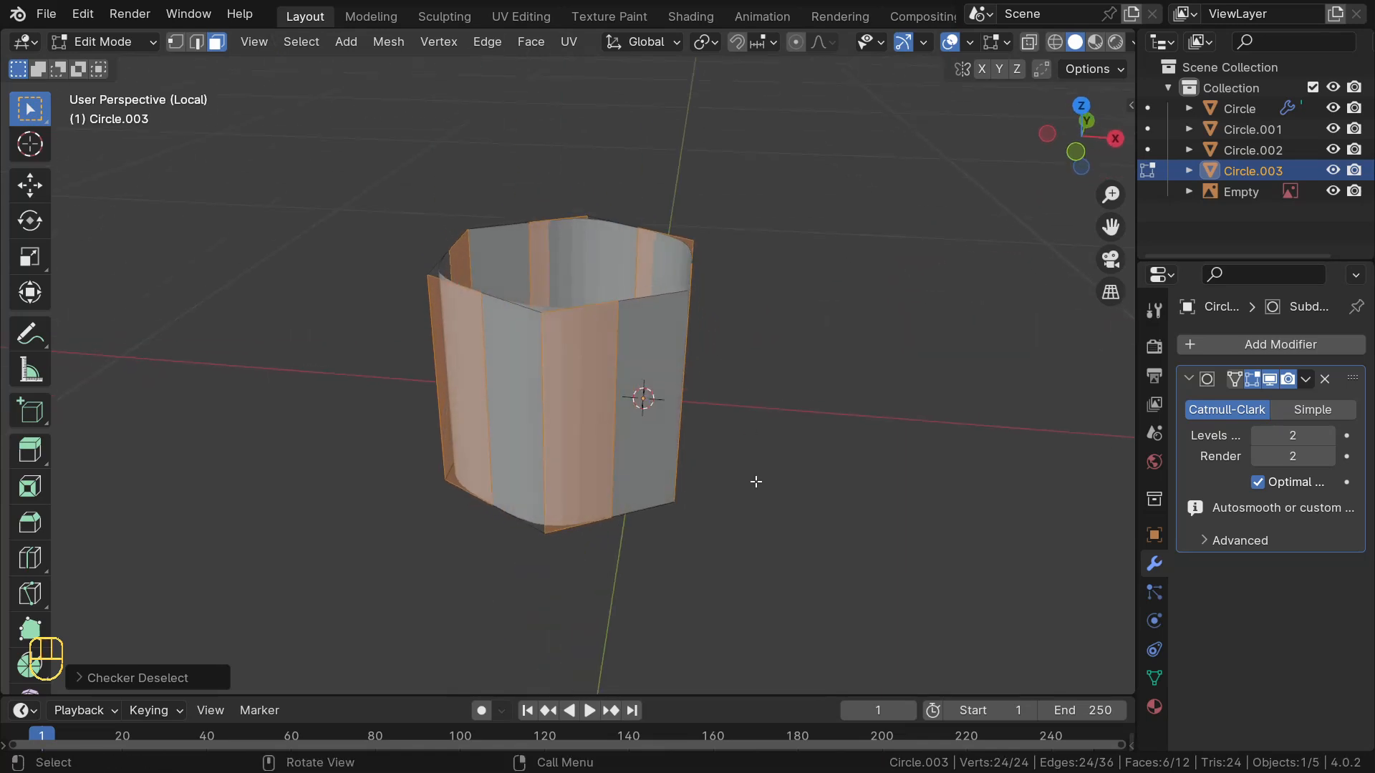
Try insetting the alternate faces about 0.0045 m and extruding them about -0.017 m along their normals
key(i)
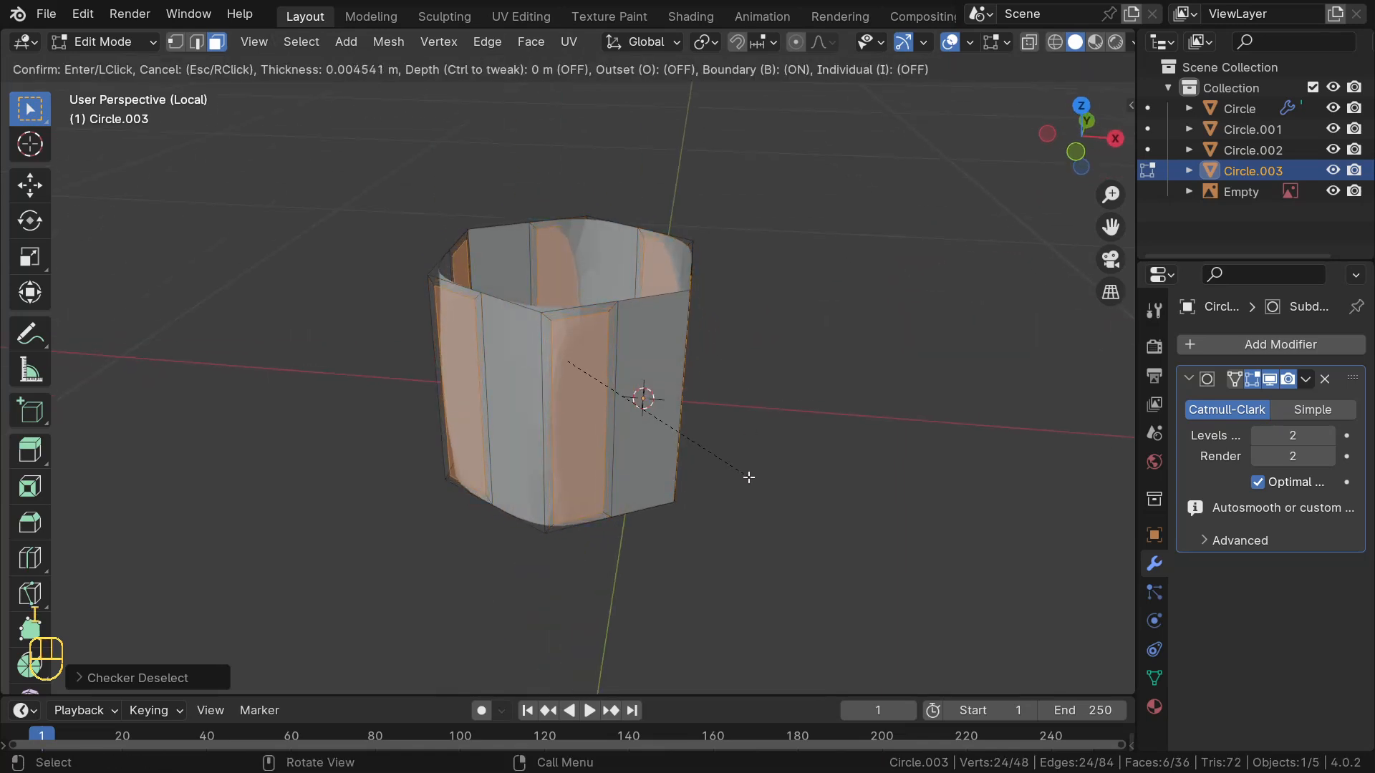
click(748, 477)
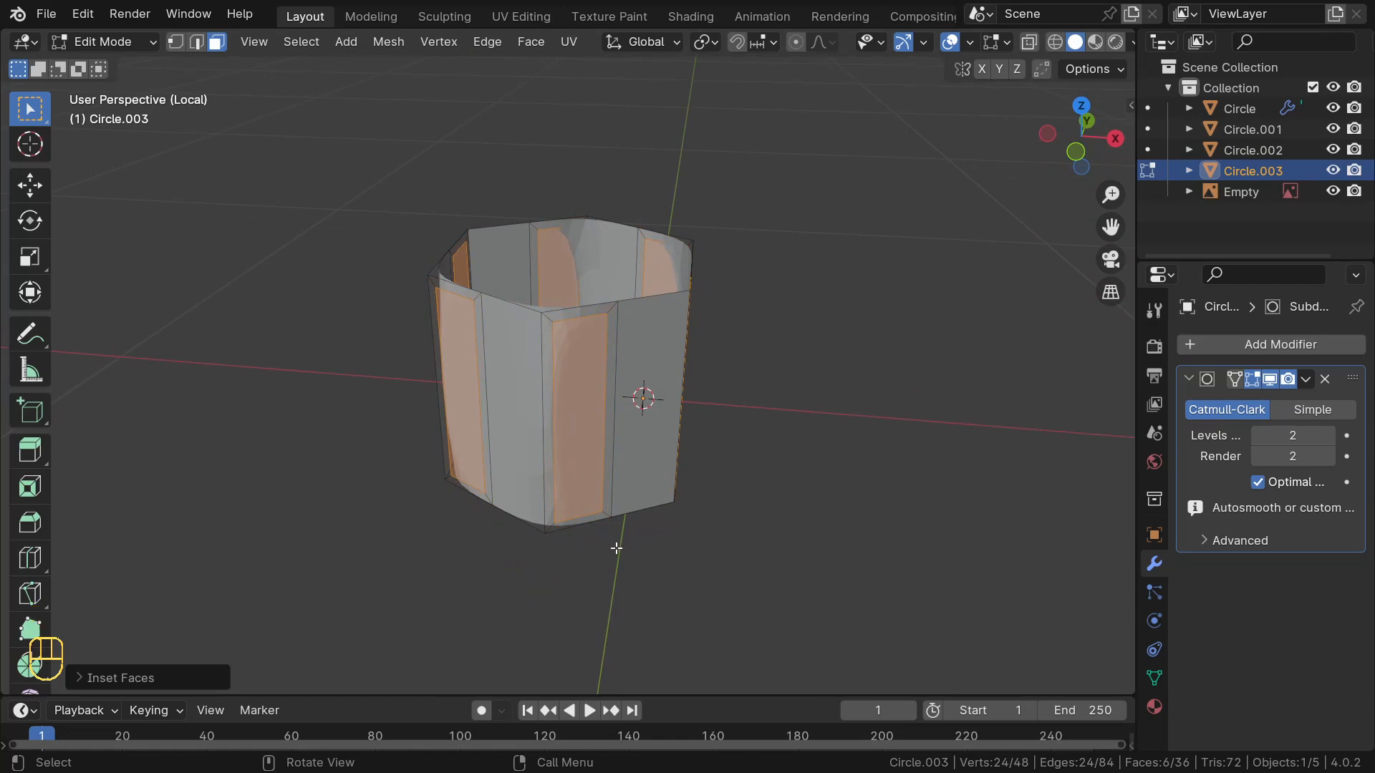
key(alt+e)
click(616, 546)
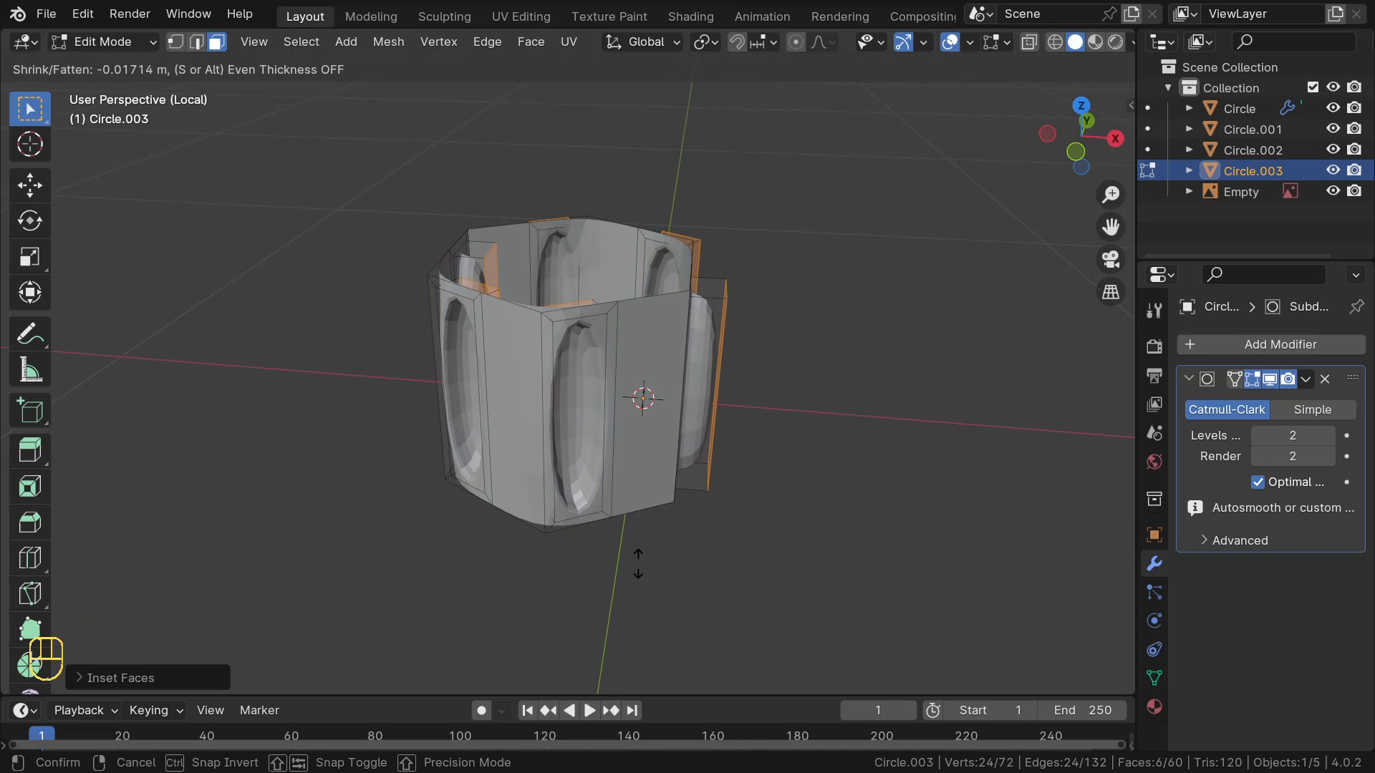
click(638, 564)
Inspect the extruded faces around the pipe, then undo the extrusion, inset and alternate-face selection
middle_drag(630, 544, 499, 463)
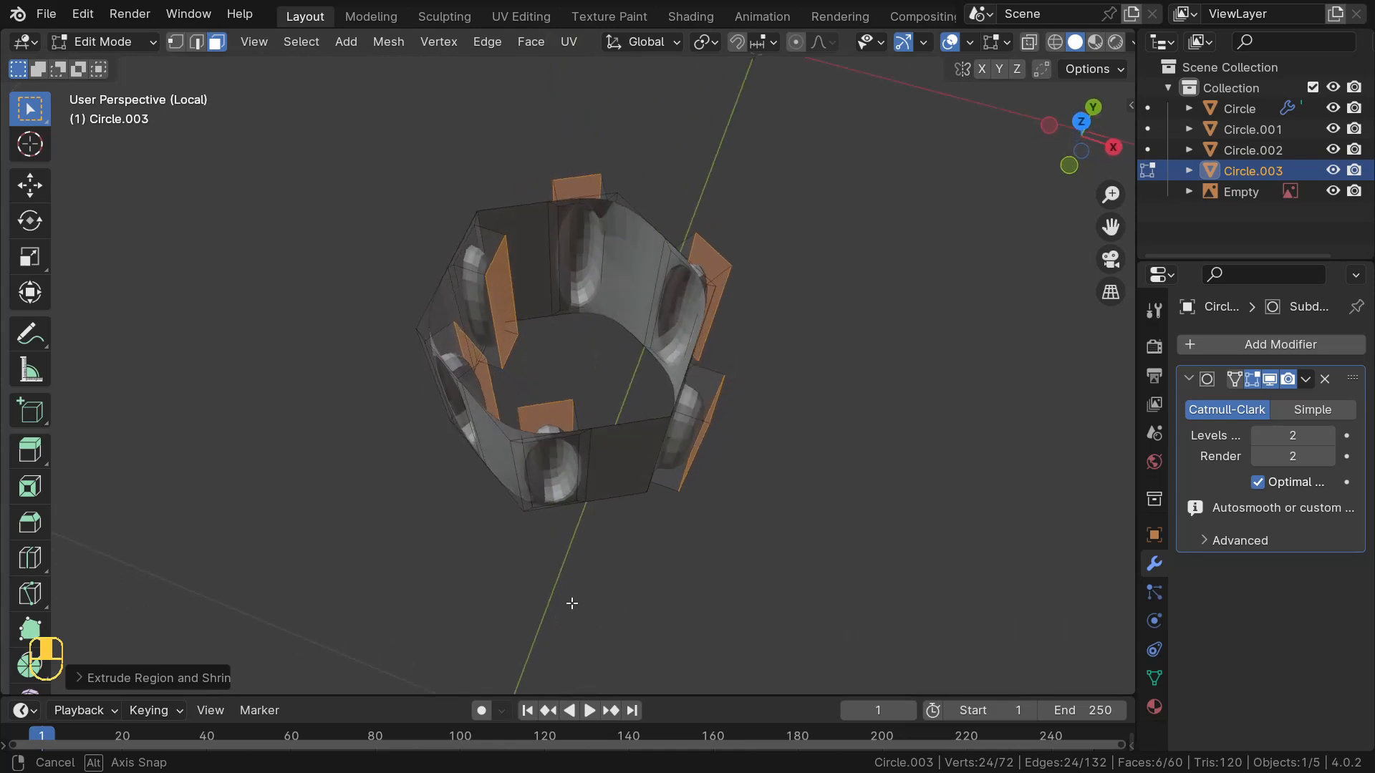
middle_drag(573, 604, 455, 454)
middle_drag(369, 420, 635, 255)
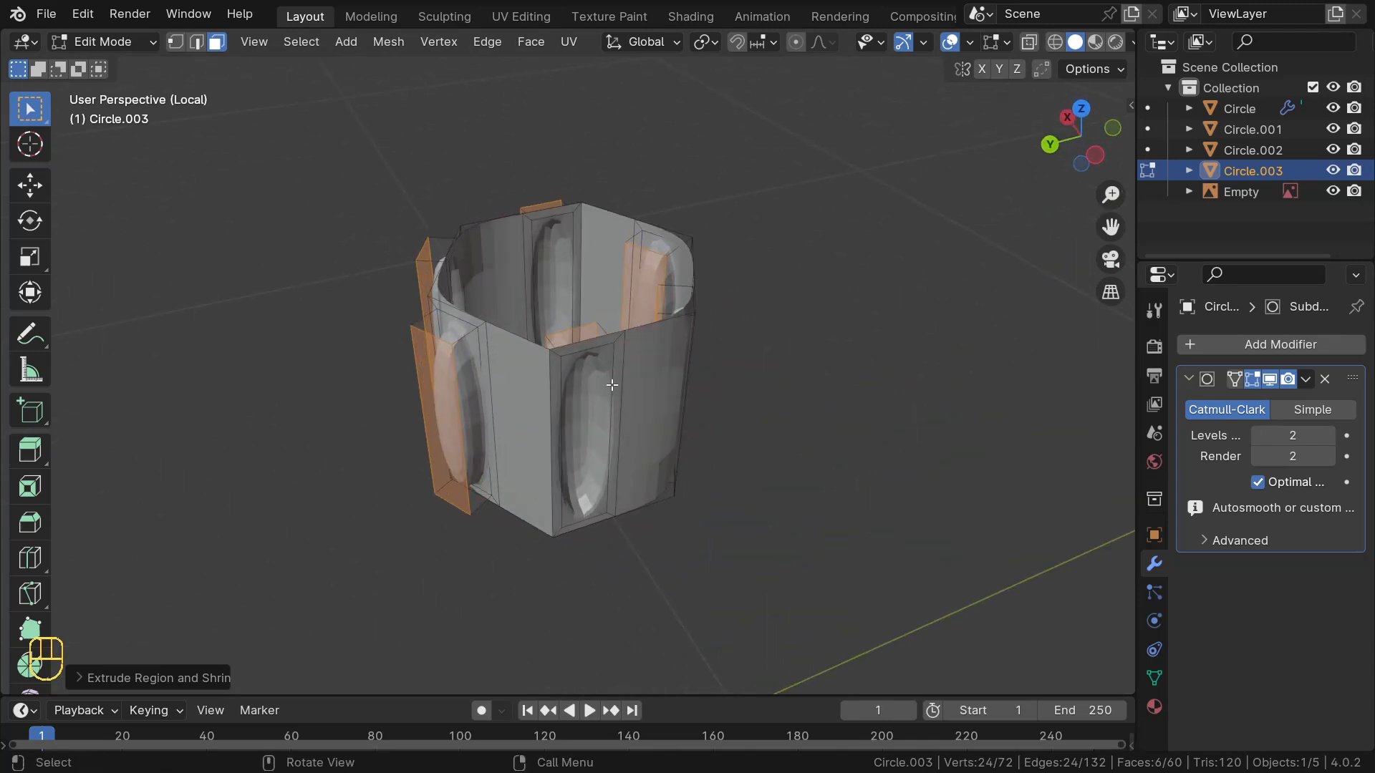
middle_drag(611, 384, 639, 310)
key(ctrl+z)
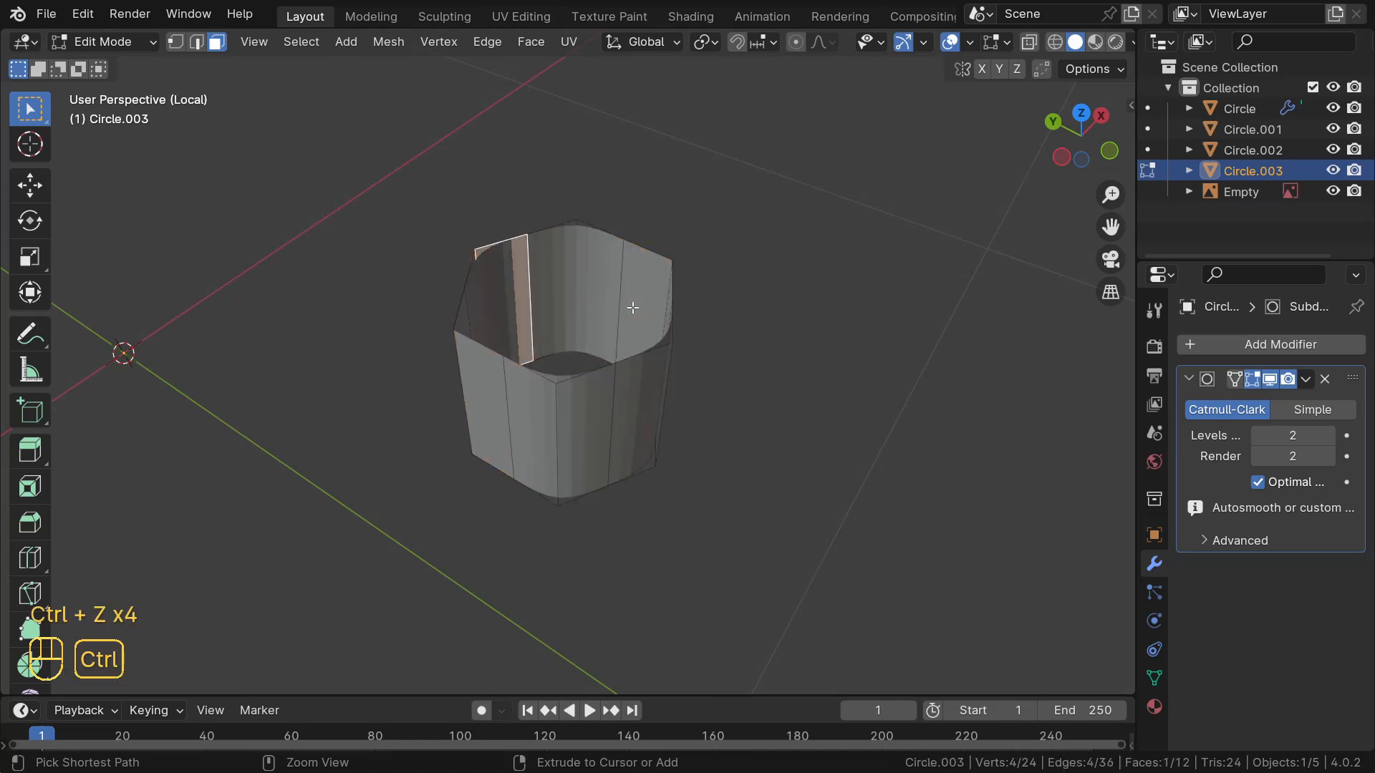
middle_drag(633, 308, 548, 313)
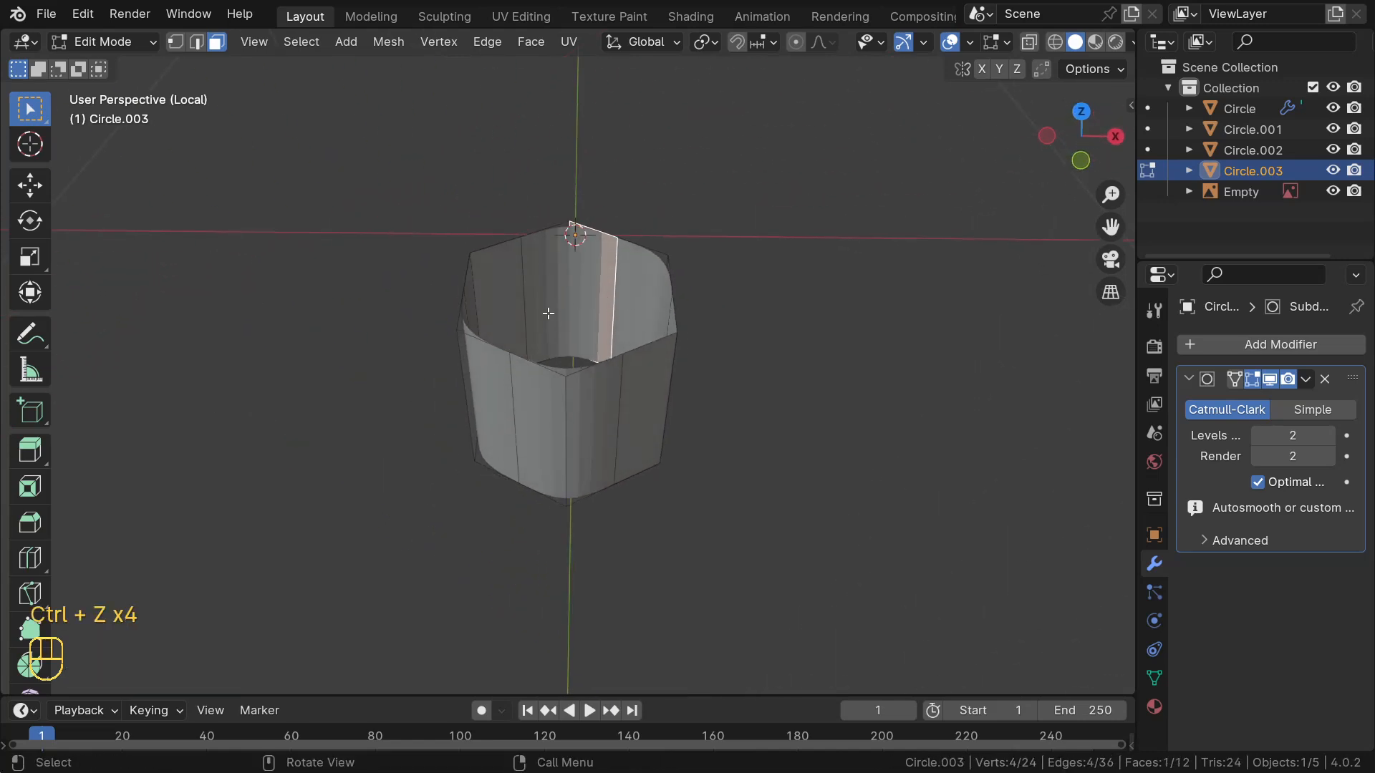
Turn on the Face Orientation overlay and check the direction of the pipe's faces
click(967, 43)
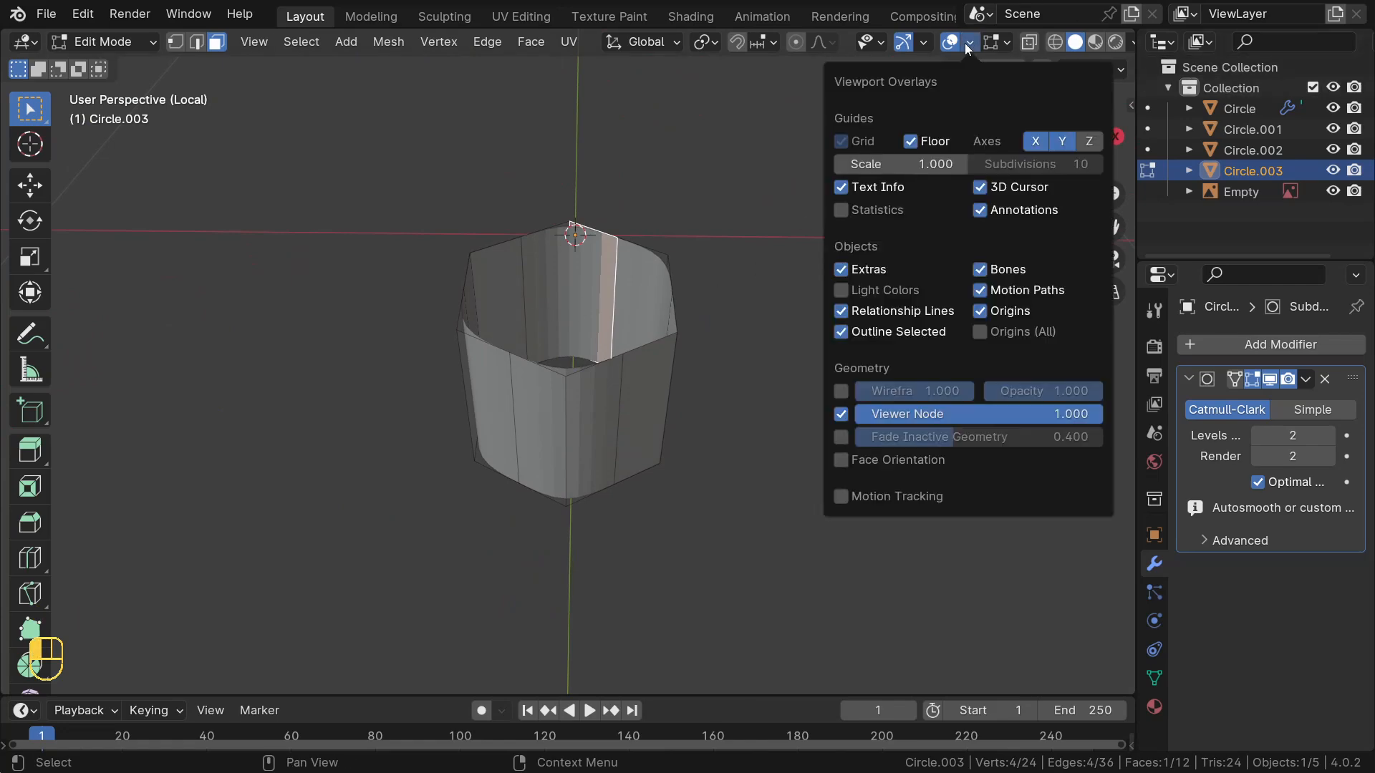
click(840, 461)
middle_drag(687, 390, 891, 362)
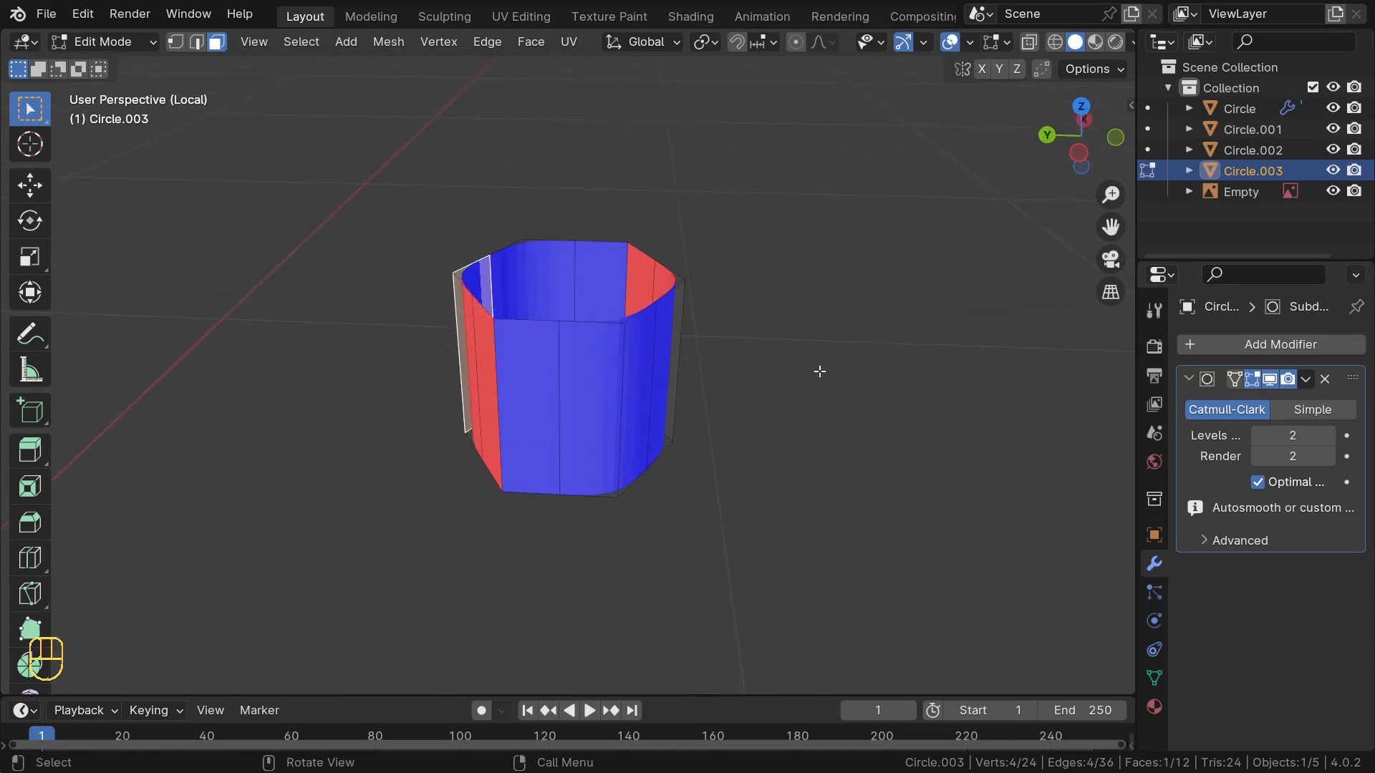
middle_drag(608, 404, 535, 421)
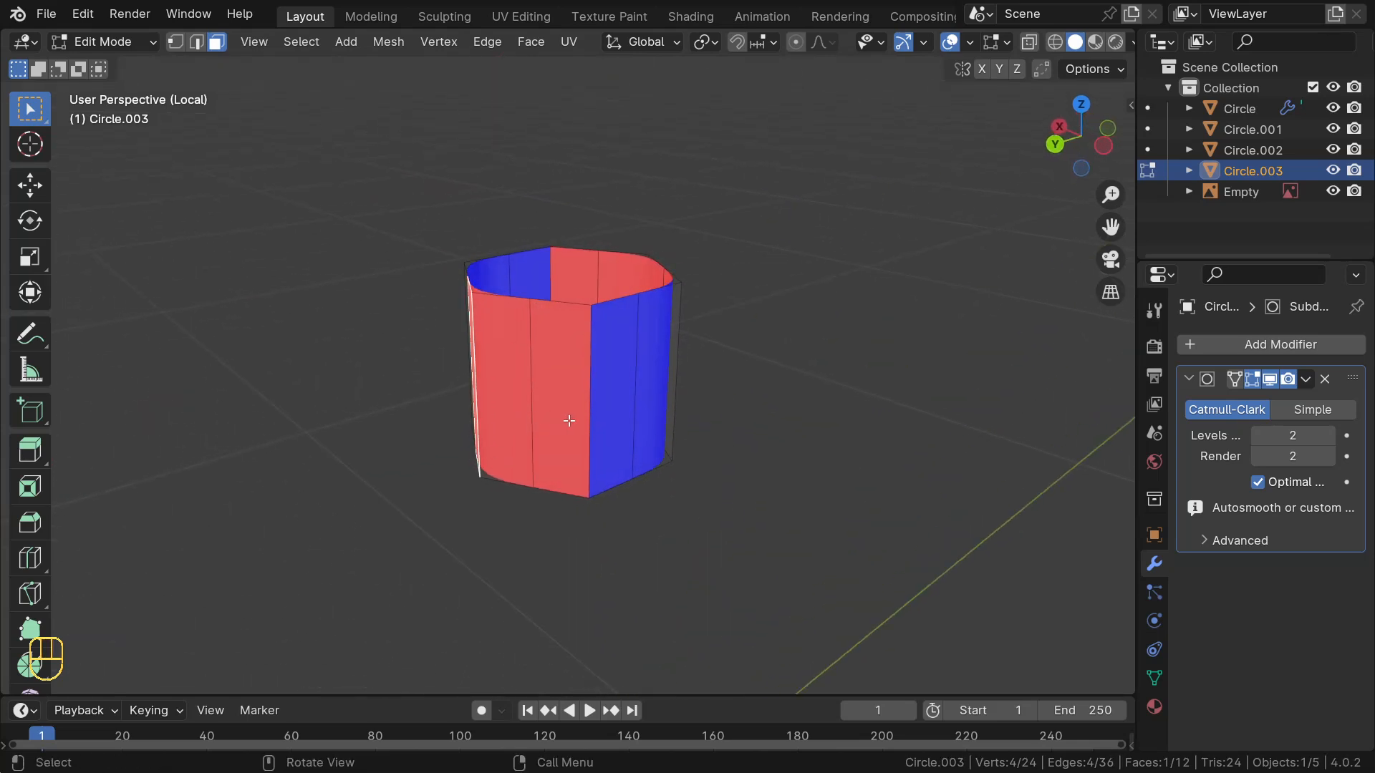
Select all of the pipe's faces and recalculate their normals to point outward
key(a)
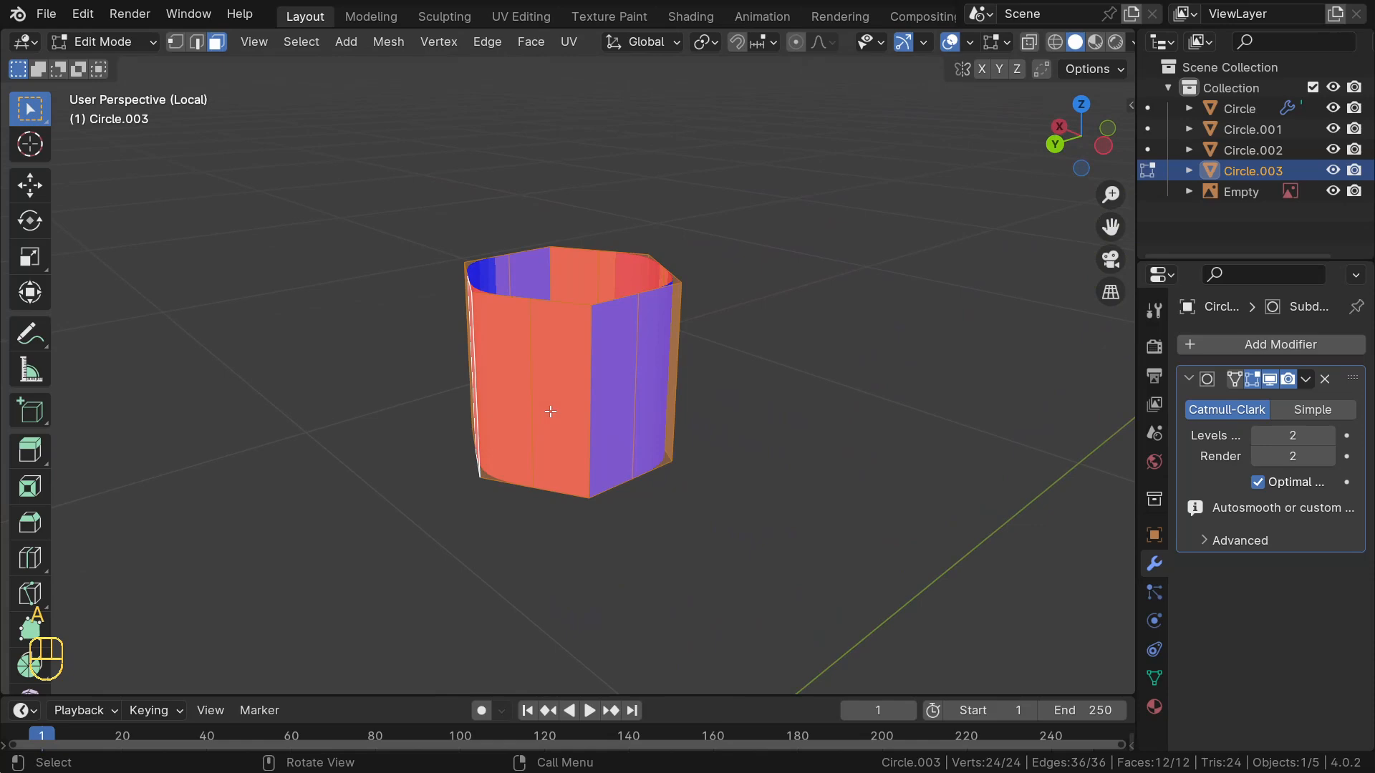
key(shift+n)
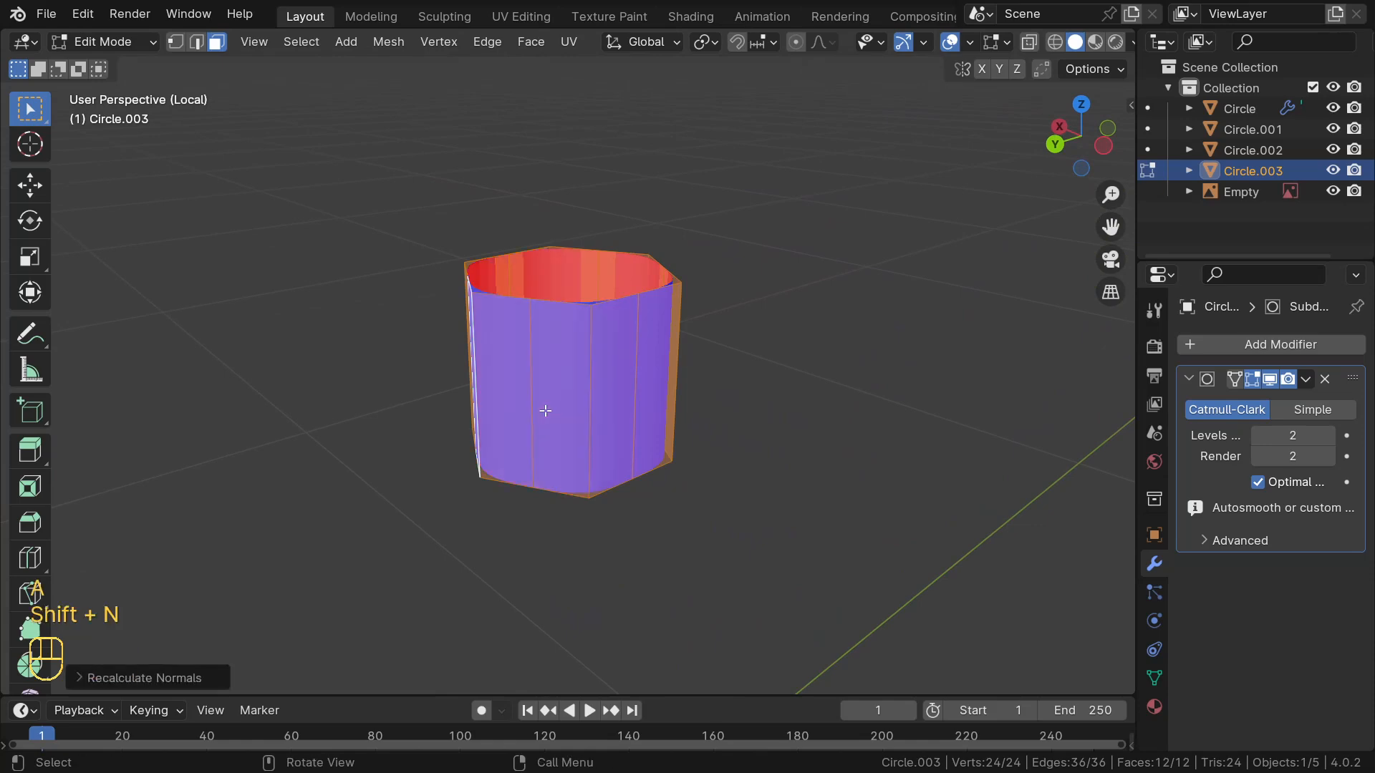
middle_drag(407, 398, 446, 369)
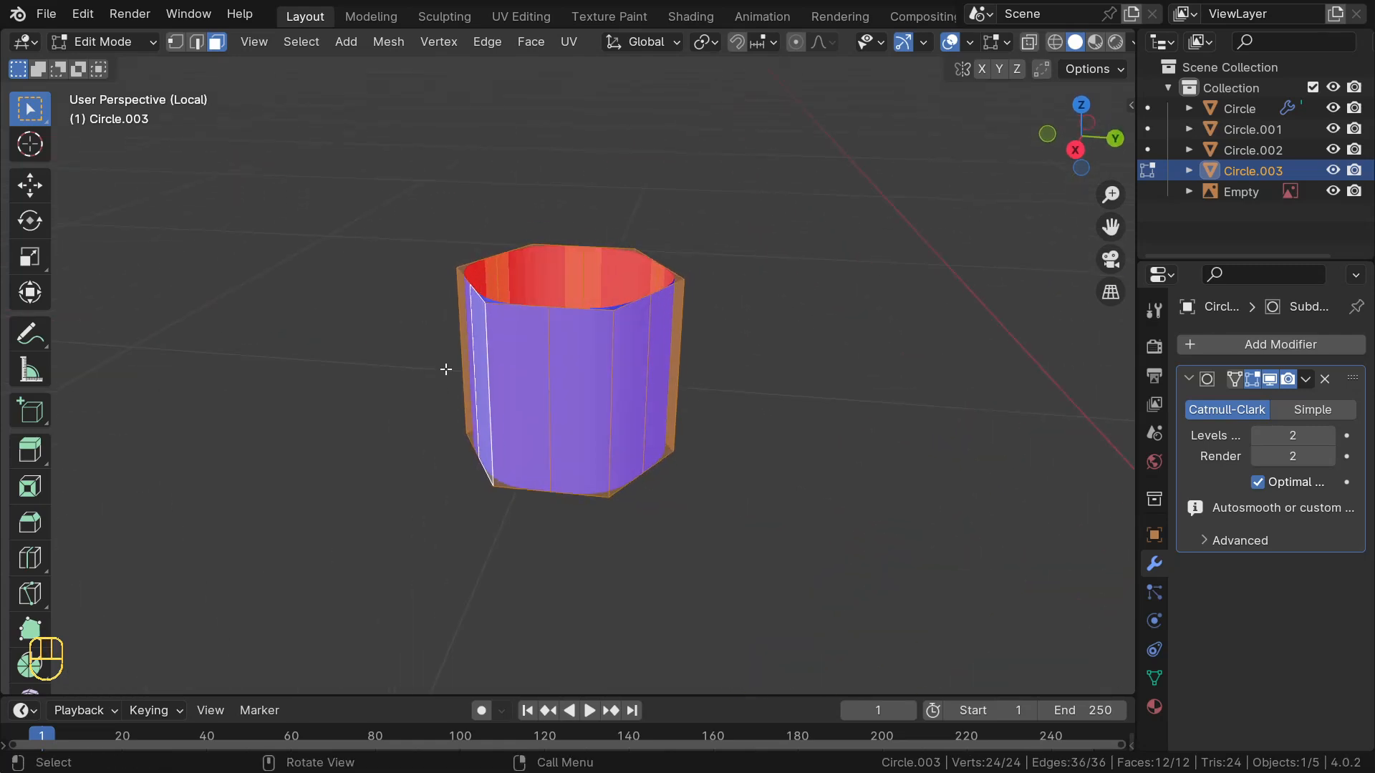
Keep only alternate pipe faces selected with Checker Deselect and inset them about 0.0047 m
click(301, 41)
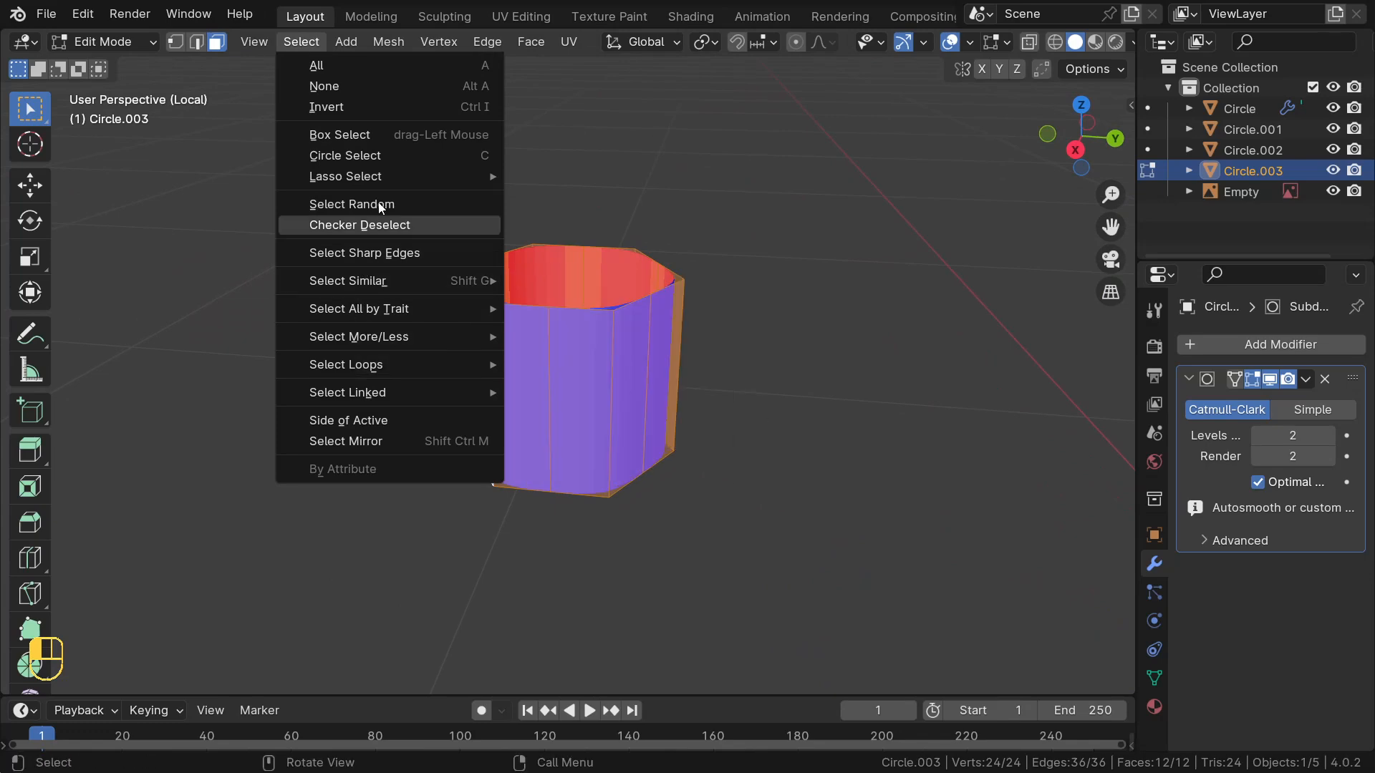
click(368, 227)
middle_drag(433, 282, 679, 436)
key(i)
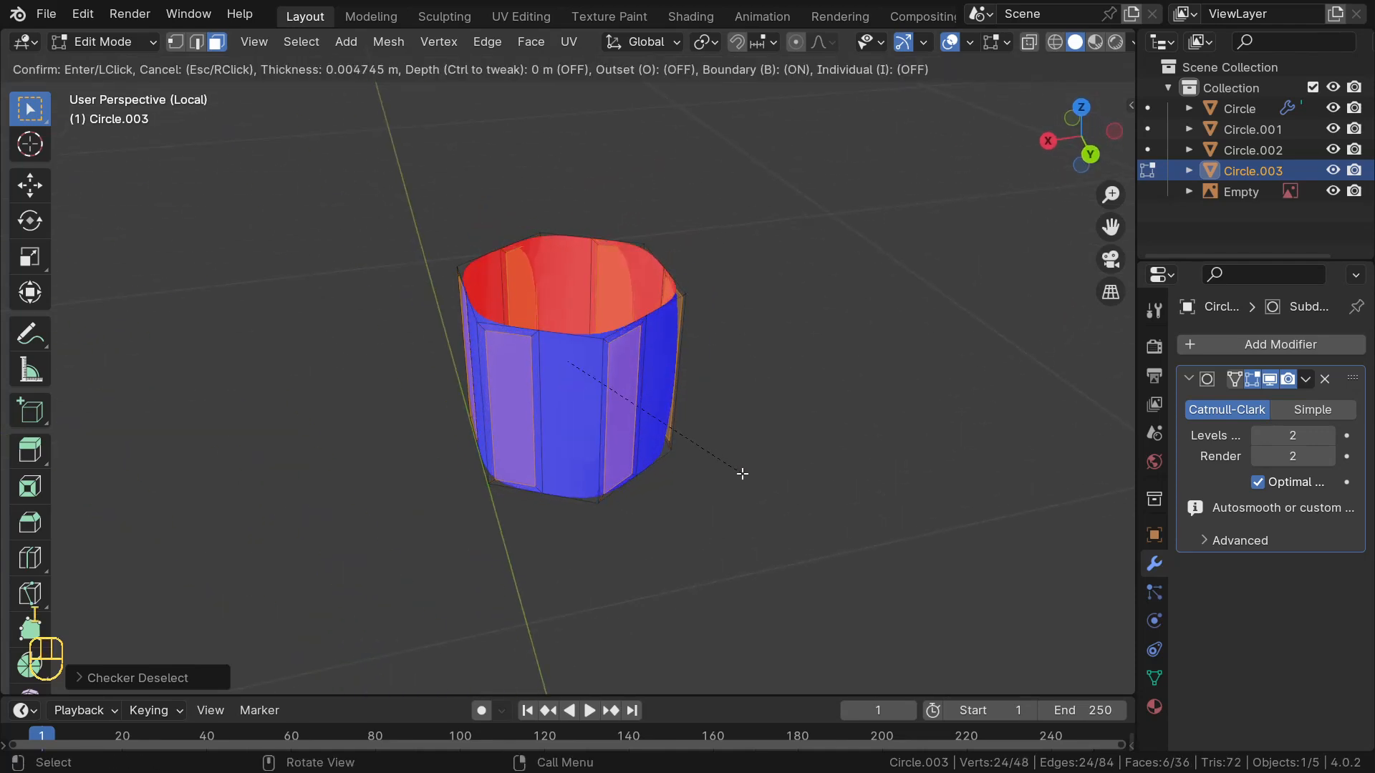
click(741, 474)
middle_drag(540, 395, 602, 427)
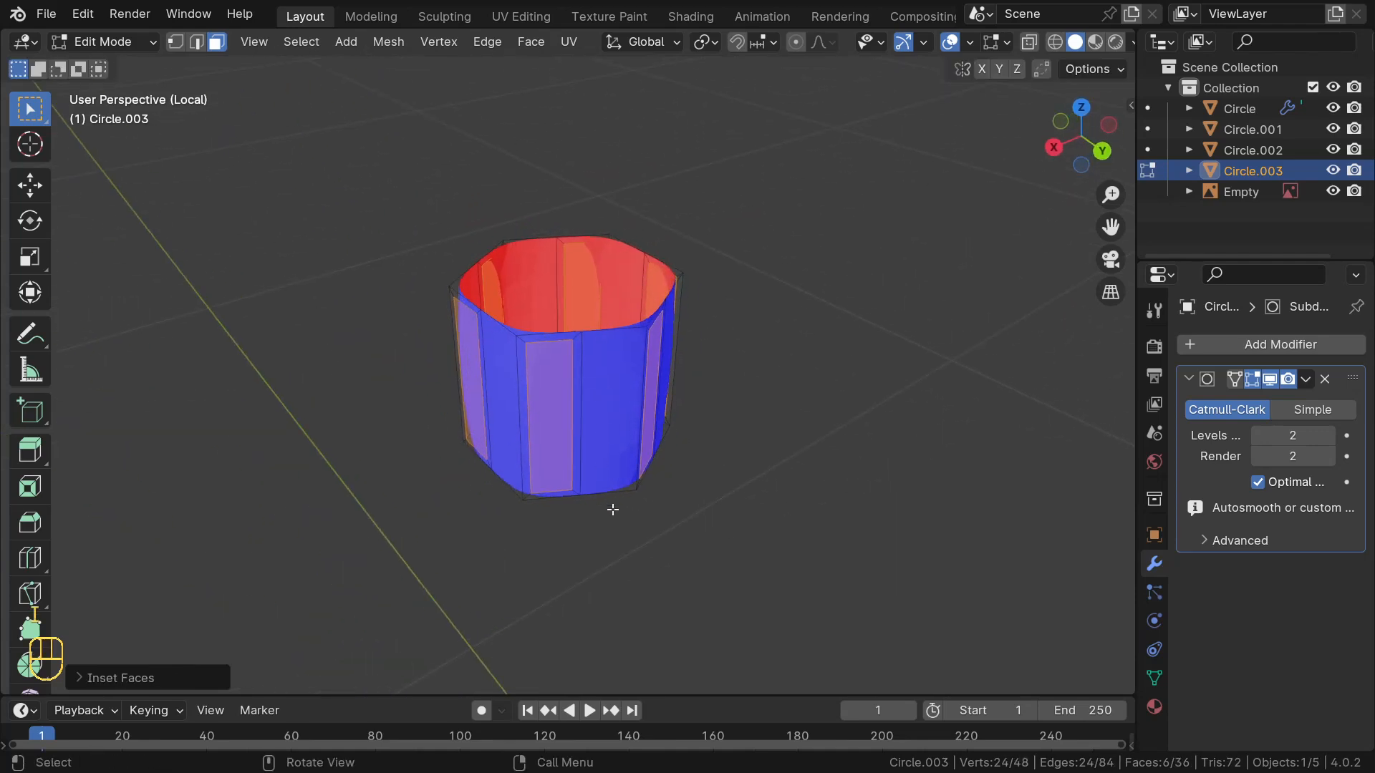
Extrude the inset faces inward along their normals and turn off the Face Orientation overlay
key(alt+e)
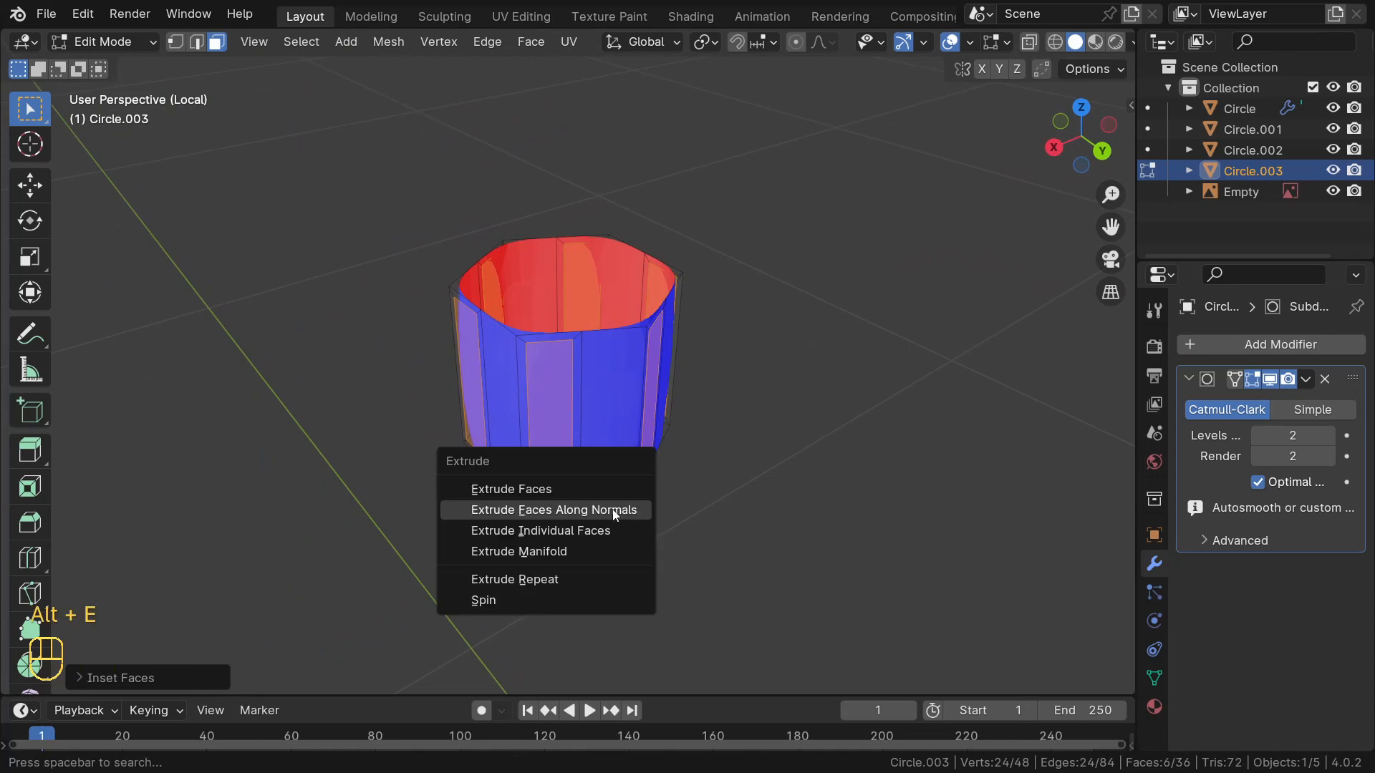
click(613, 511)
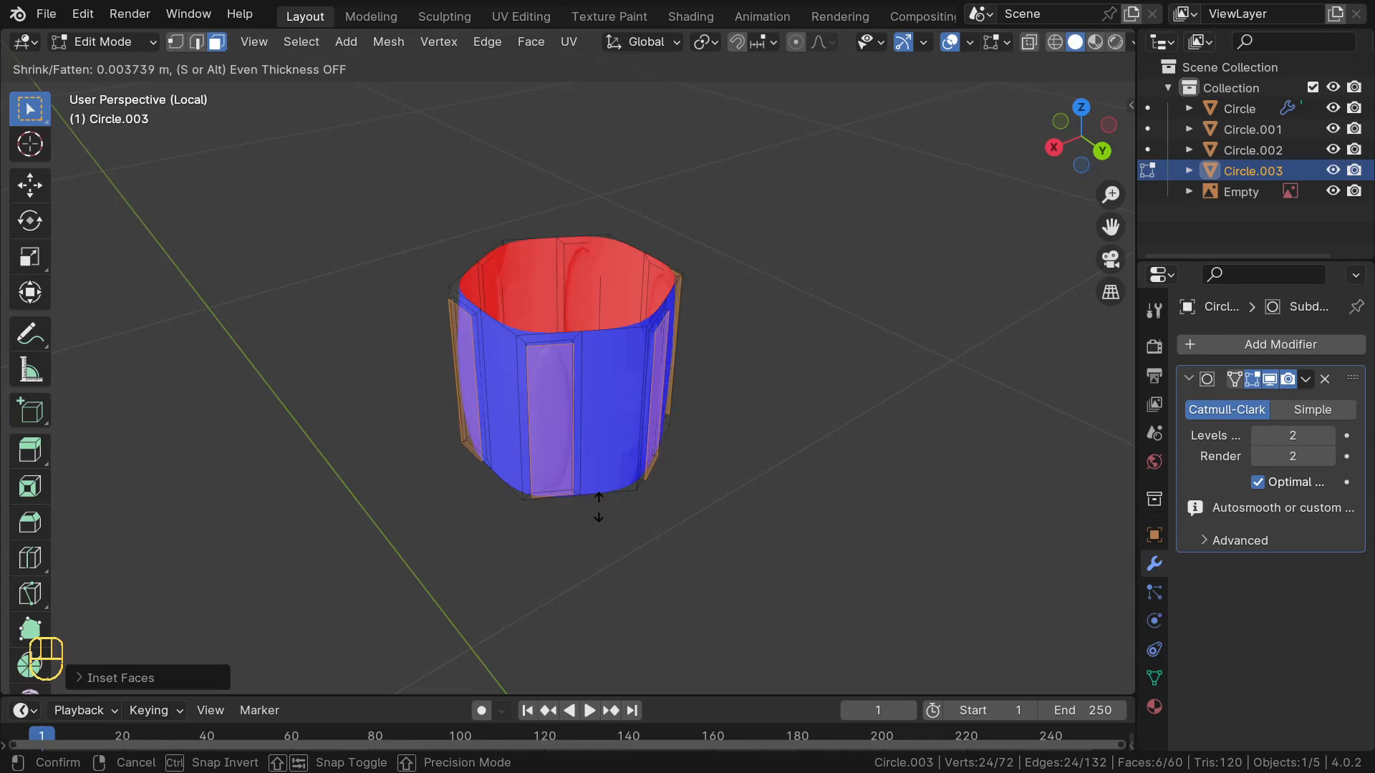
click(626, 533)
middle_drag(598, 496, 316, 494)
middle_drag(690, 318, 710, 309)
click(969, 43)
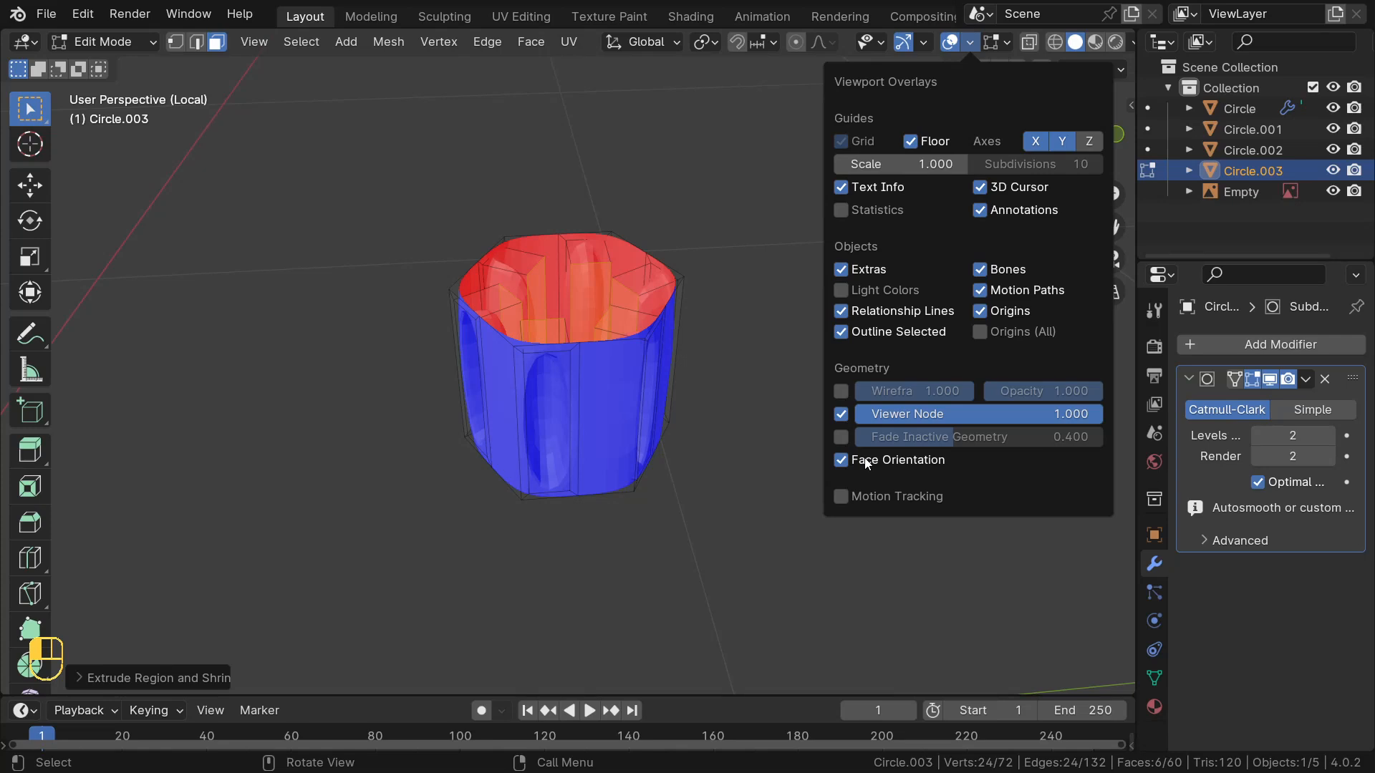
click(841, 460)
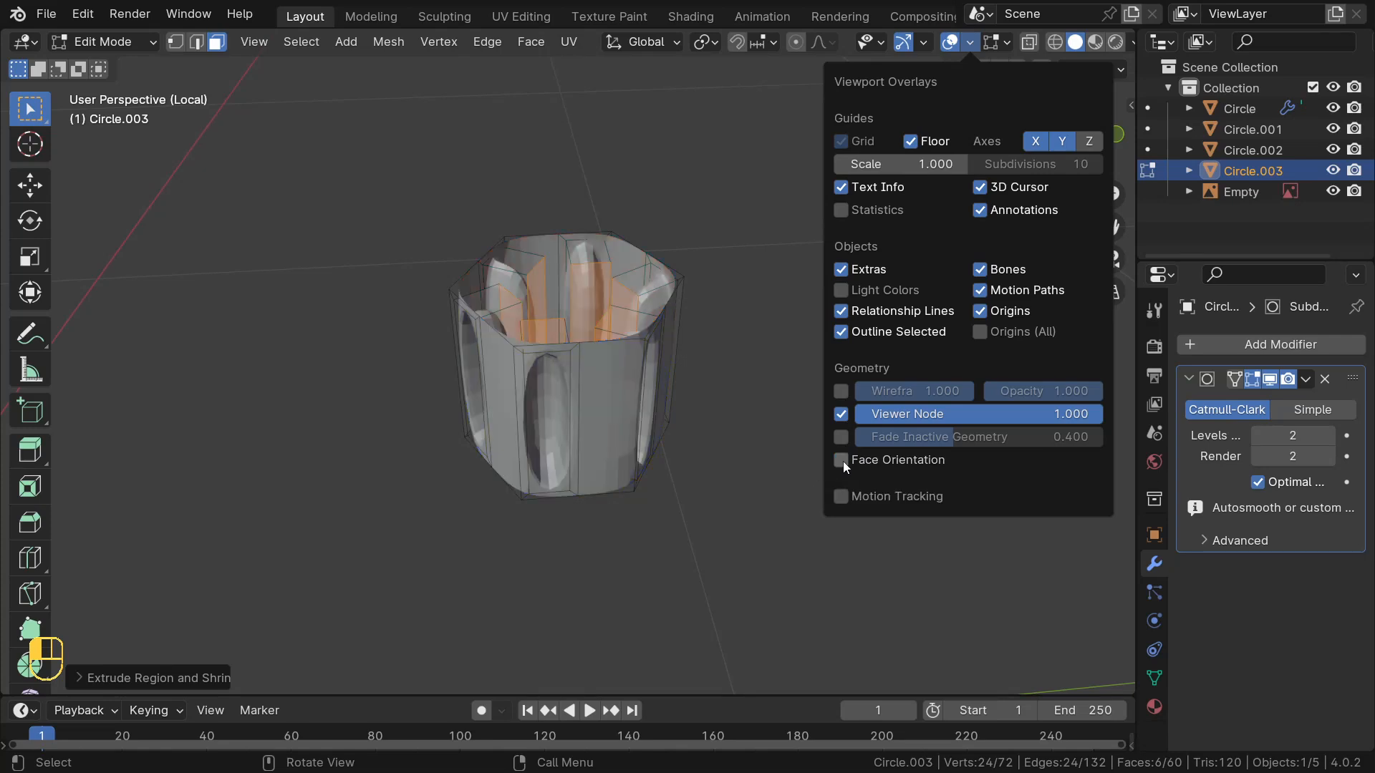
Add two supporting edge loops around the pipe, one close to its upper rim and one close to its lower rim
middle_drag(716, 430, 437, 344)
scroll(664, 425, up, 2)
middle_drag(526, 413, 573, 351)
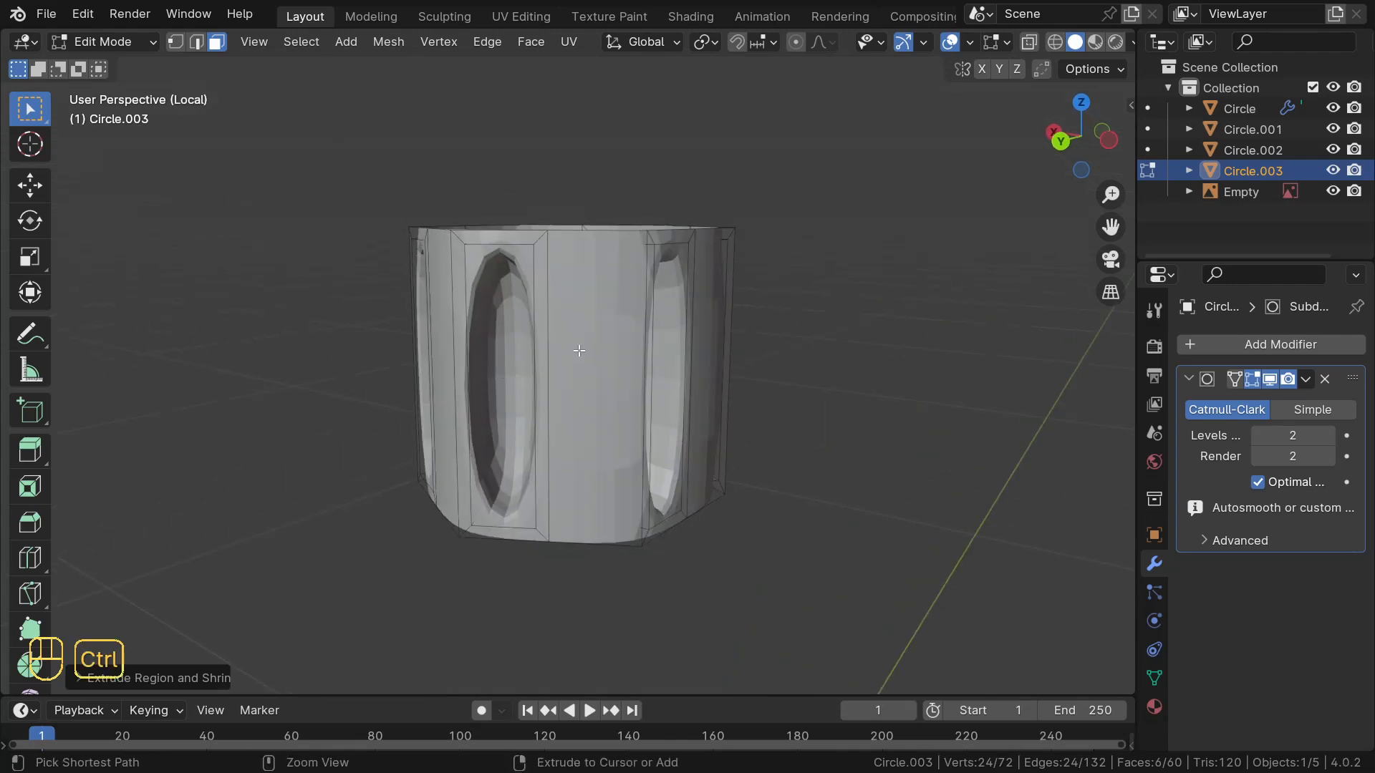
key(ctrl+r)
click(571, 349)
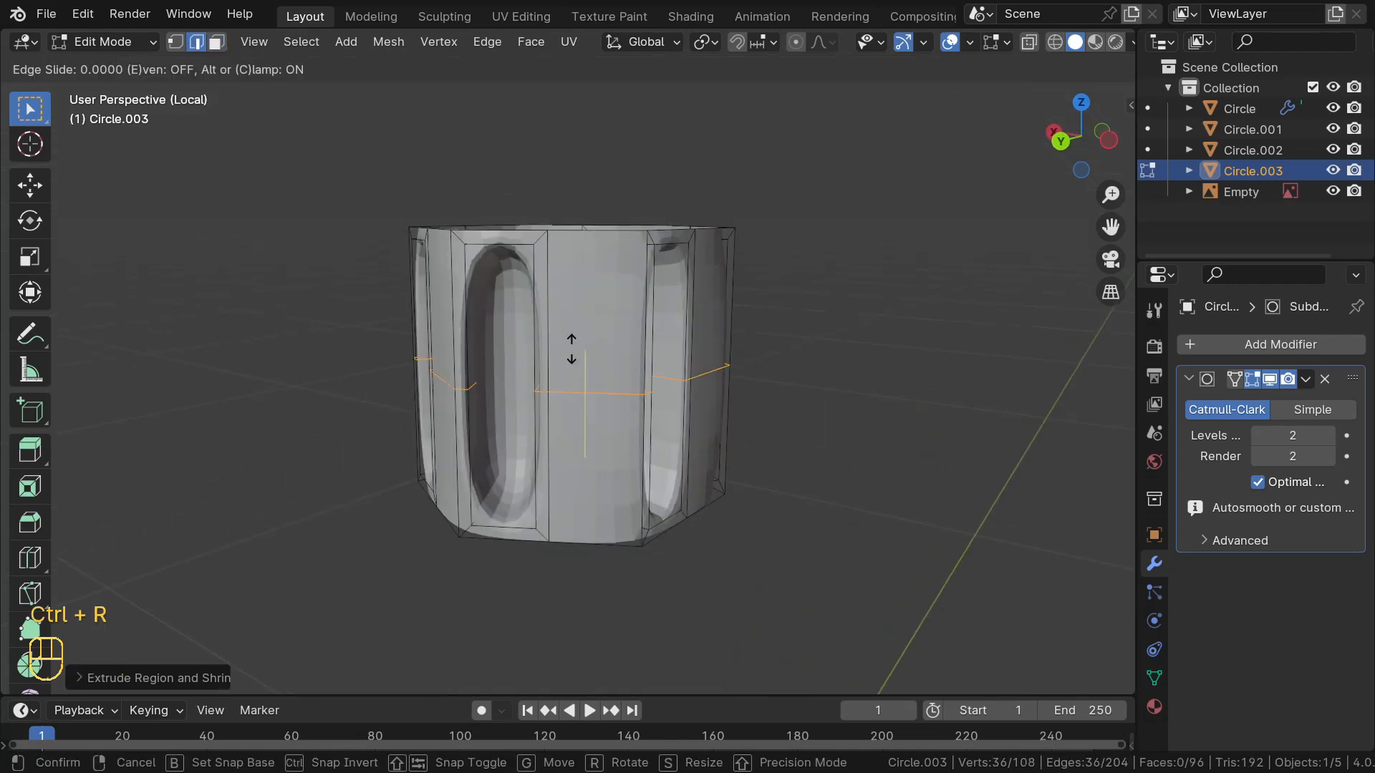
click(572, 242)
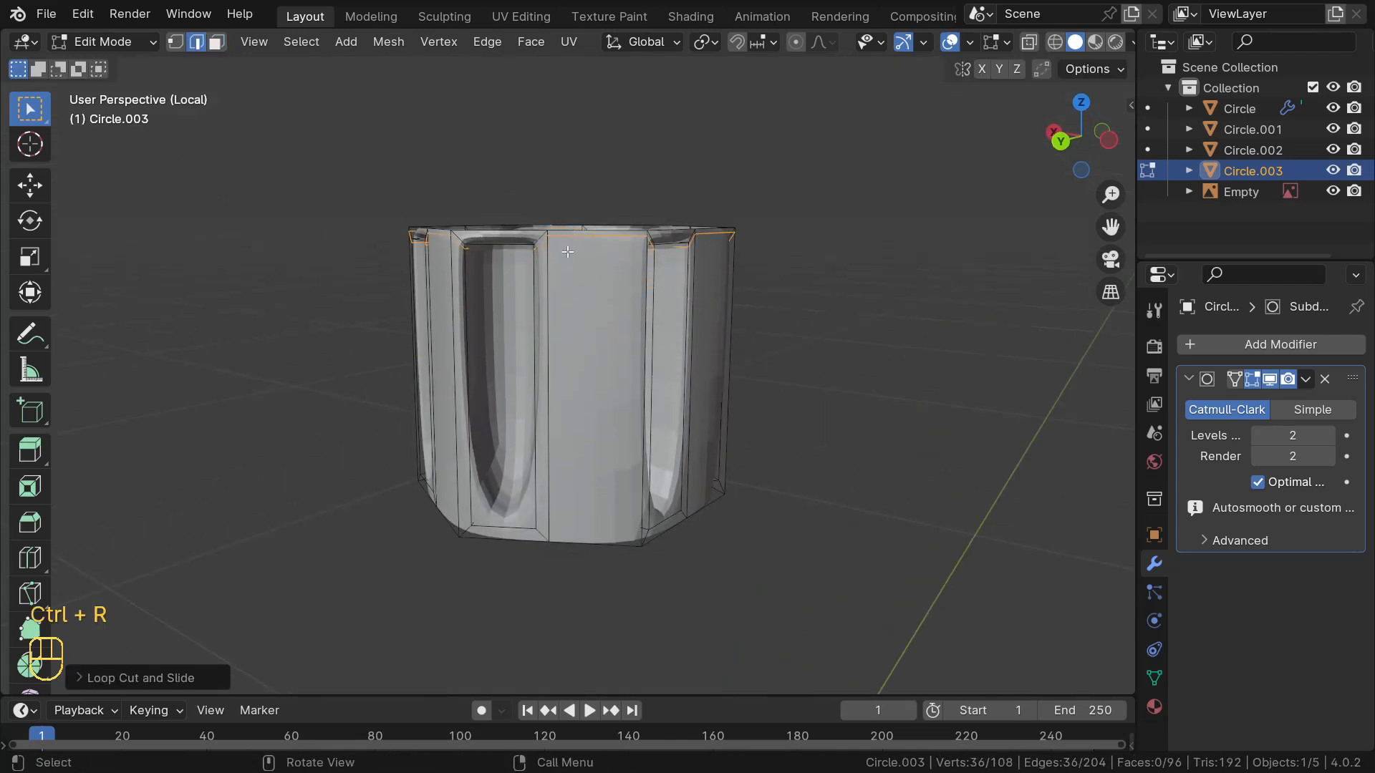
key(ctrl+r)
click(473, 372)
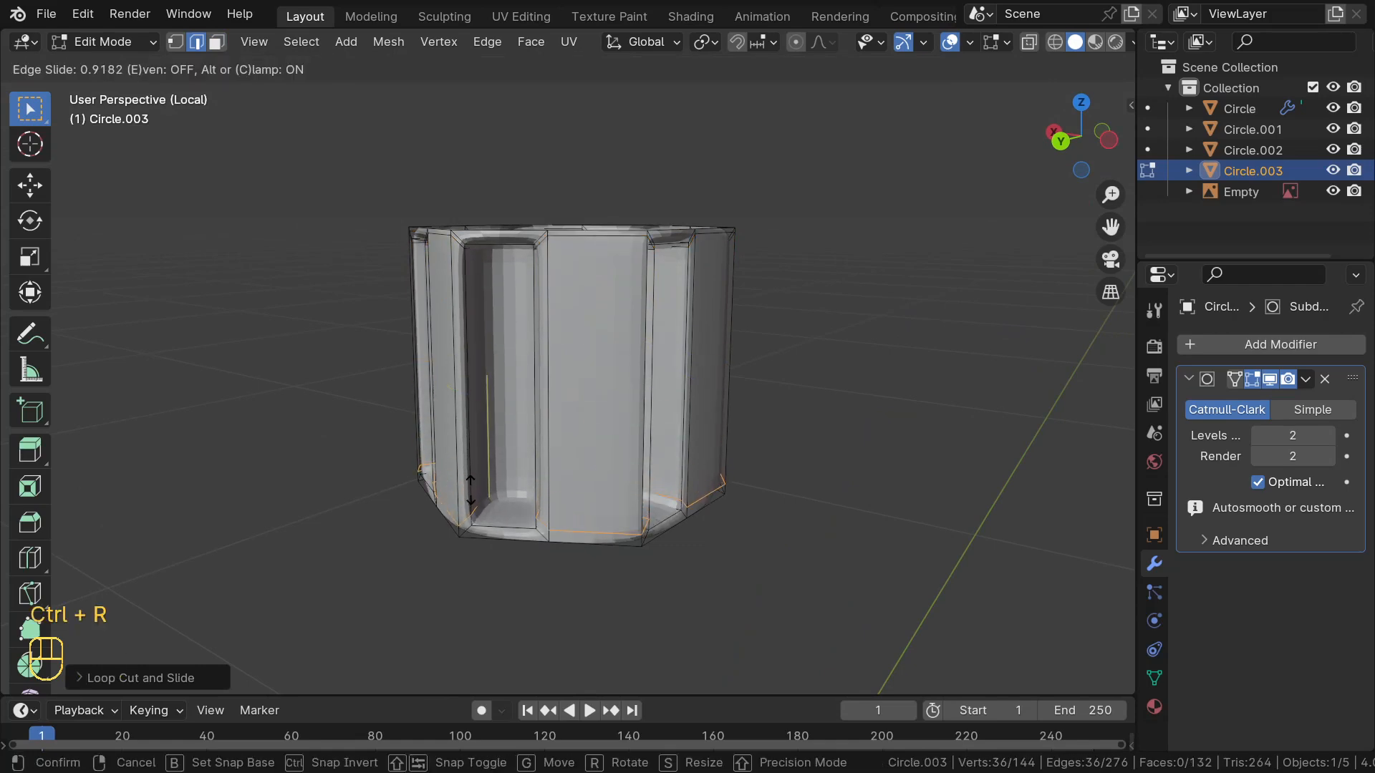
click(472, 494)
Extrude the pipe's upper rim loop and scale it inward to cap the end, leaving a small central hole
middle_drag(472, 494, 507, 407)
scroll(562, 344, up, 2)
middle_drag(578, 310, 739, 357)
alt+click(559, 333)
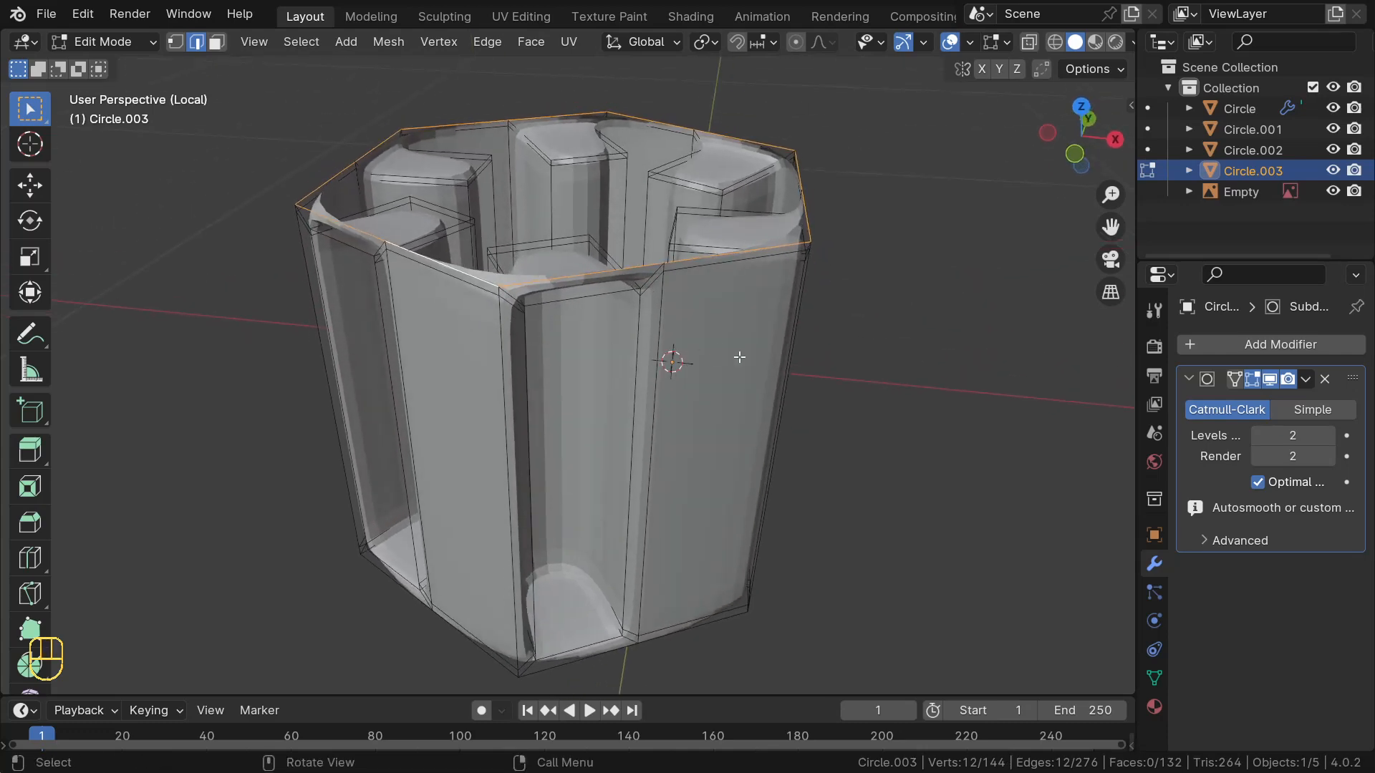
key(e)
key(s)
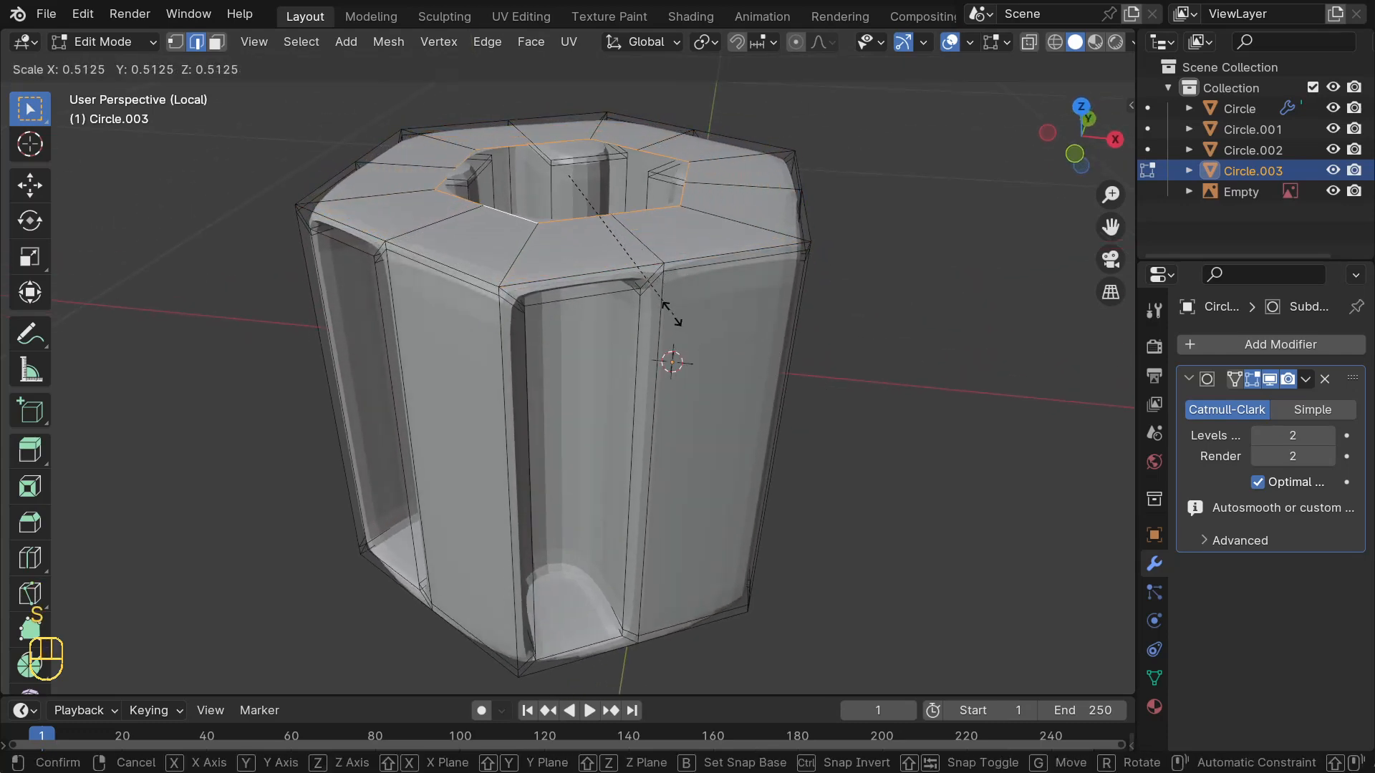
click(608, 278)
Extrude the edge of the upper central hole a short distance down into the pipe along Z
middle_drag(609, 278, 568, 255)
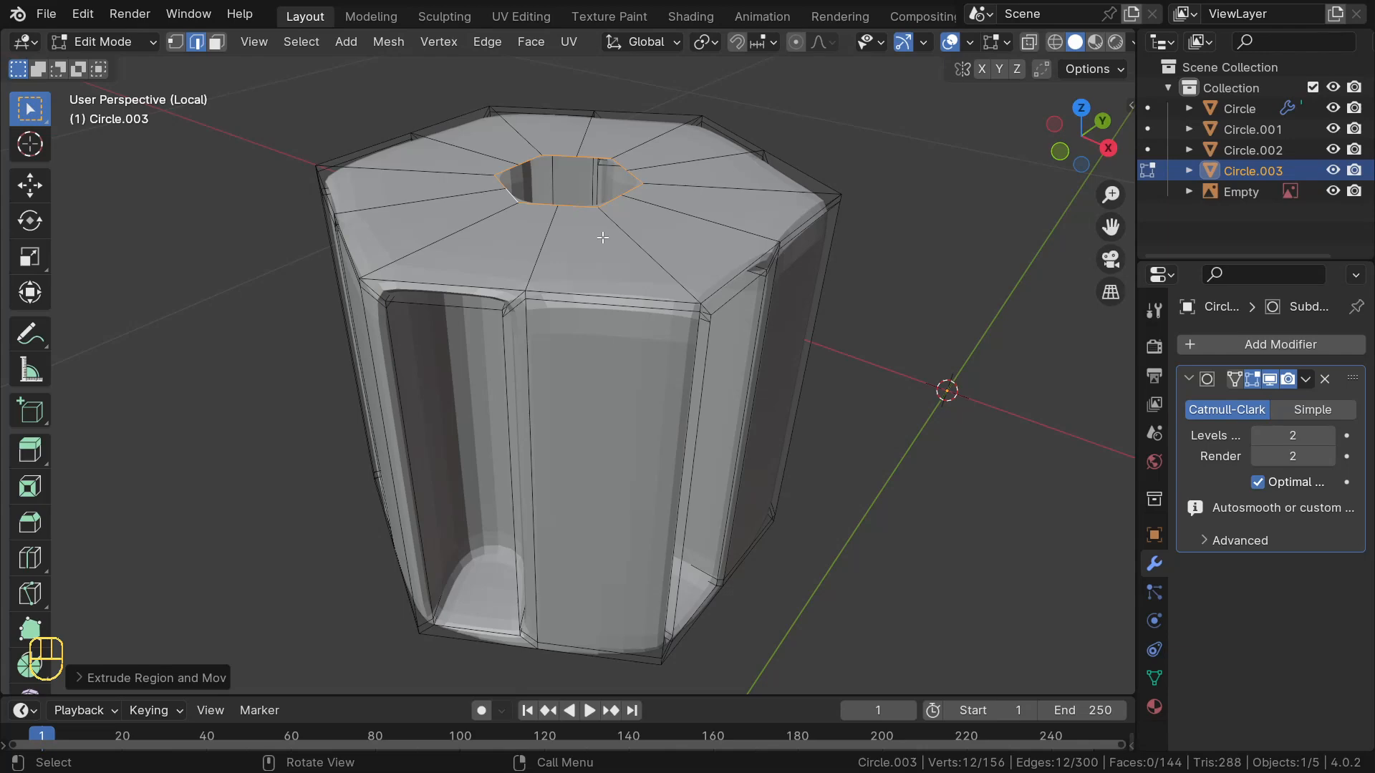
key(e)
key(z)
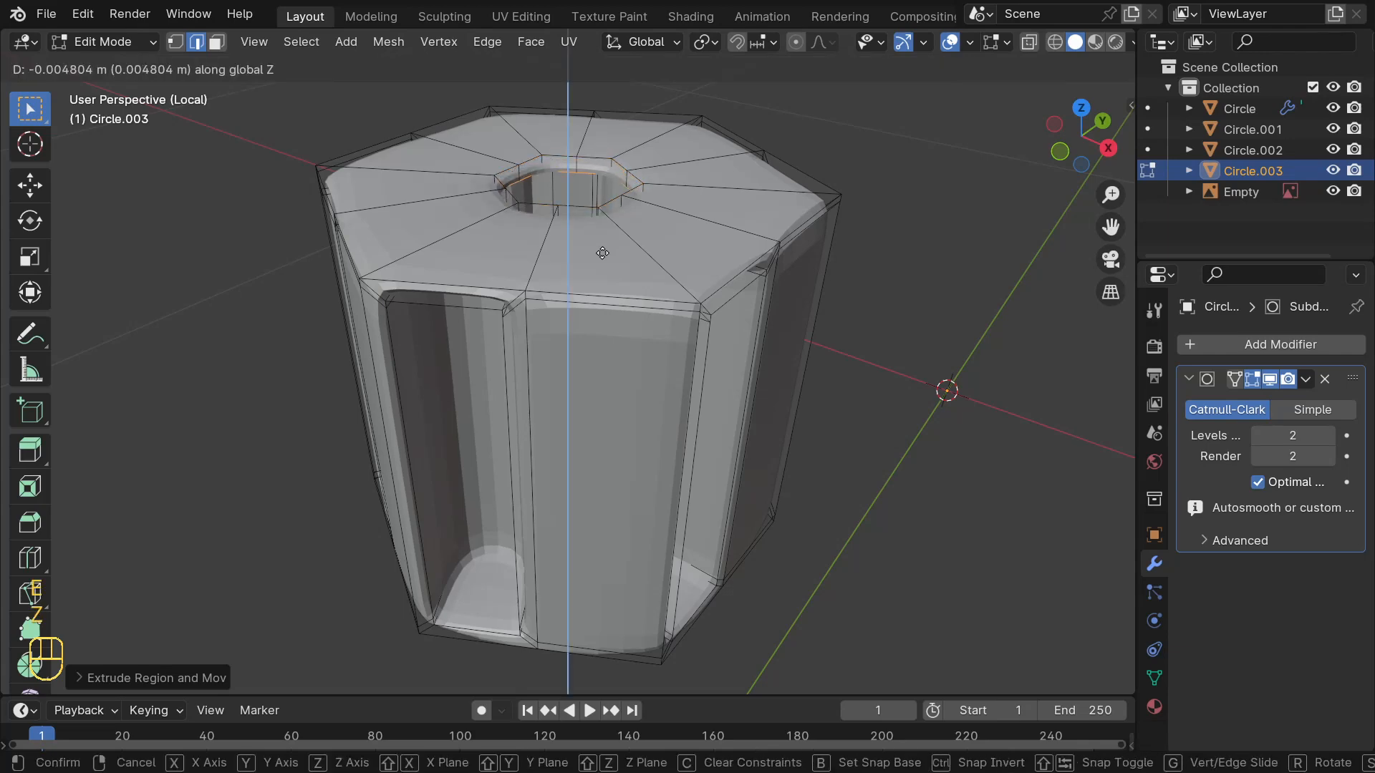
click(602, 264)
Extrude the pipe's lower rim loop and scale it inward, leaving a small central hole
middle_drag(589, 342, 689, 555)
key(e)
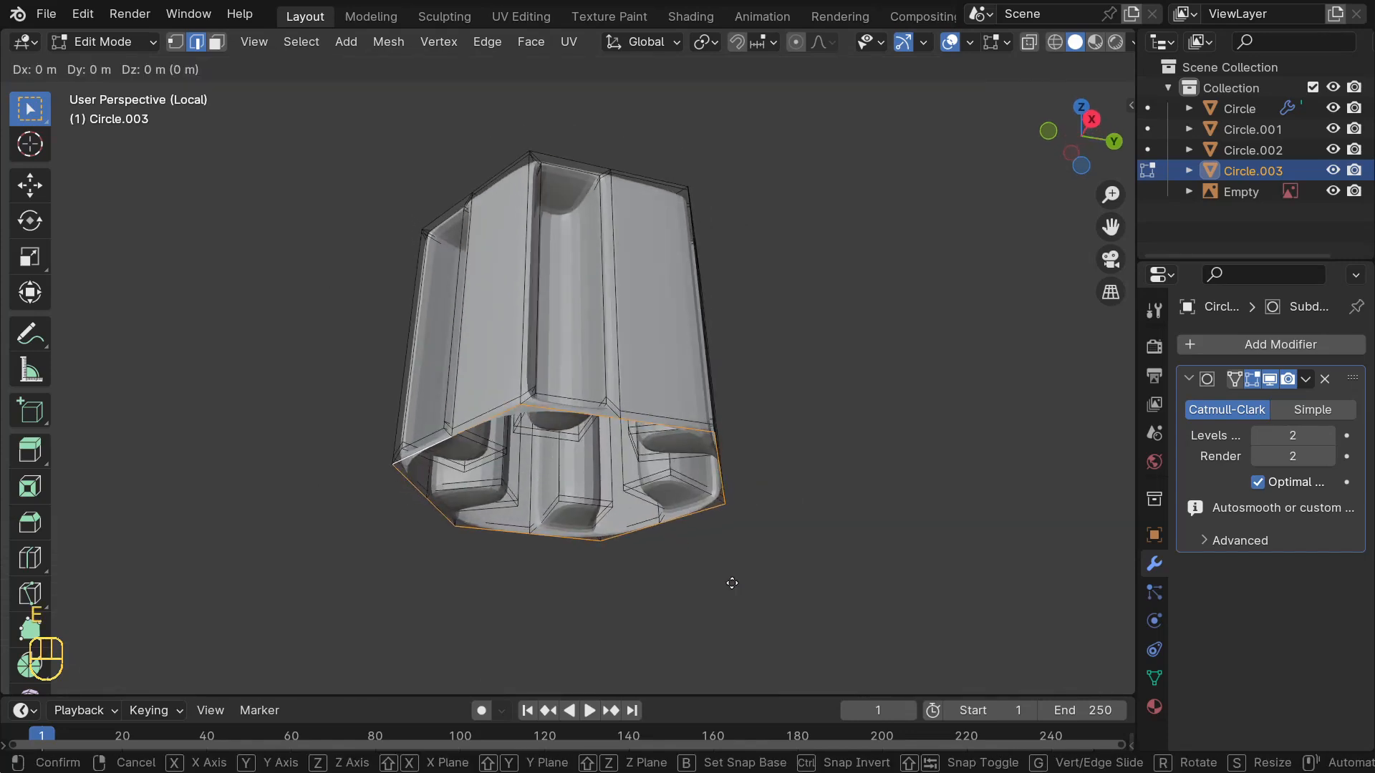
key(s)
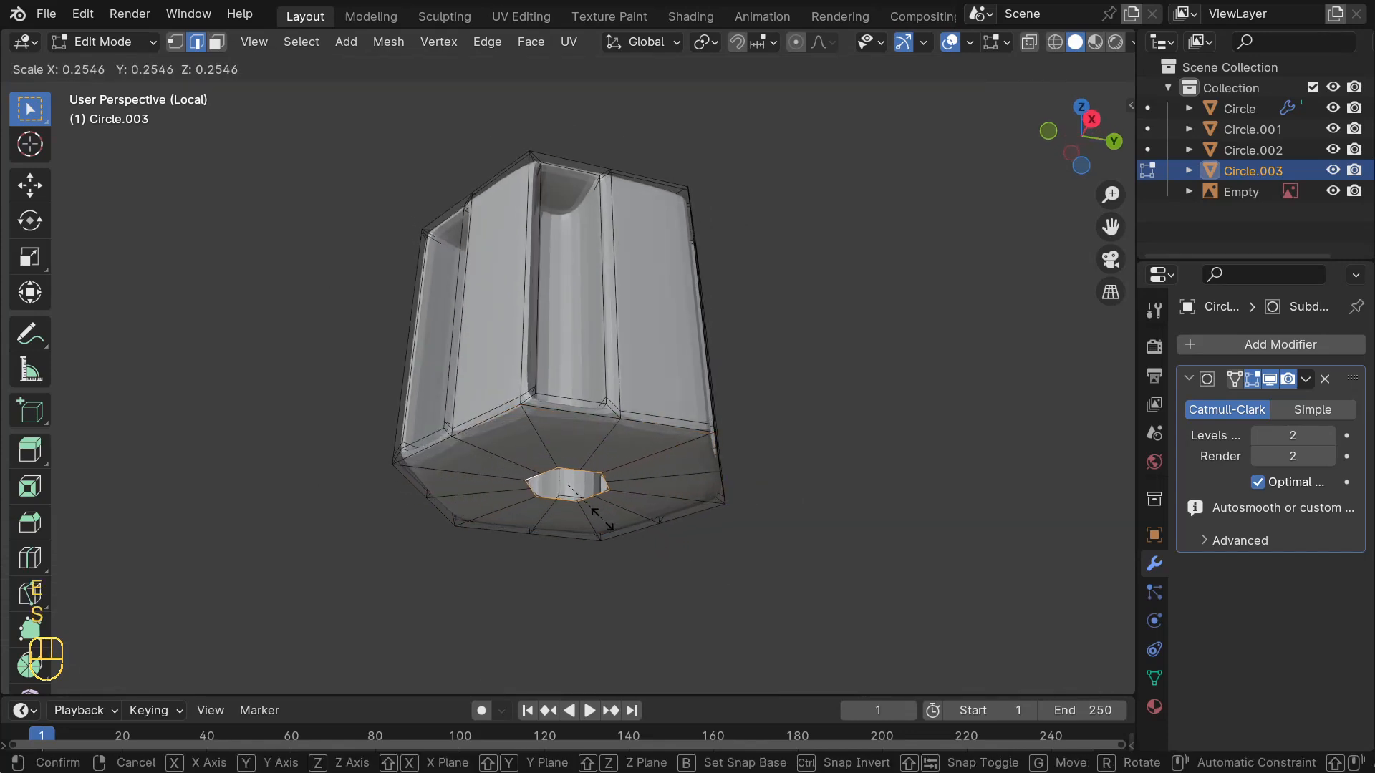
click(609, 526)
Extrude the edge of the lower central hole about 0.01 m up into the pipe along Z
middle_drag(565, 543, 552, 543)
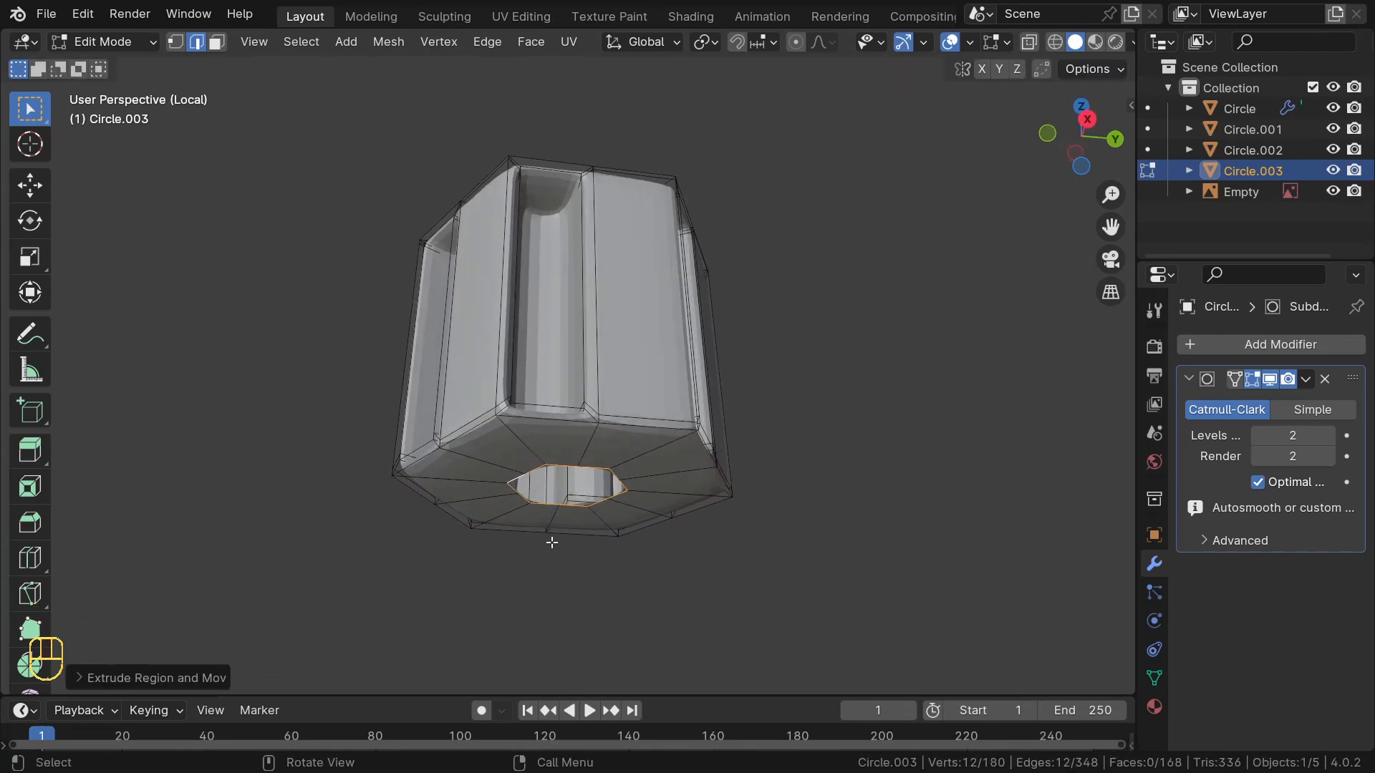
key(e)
key(z)
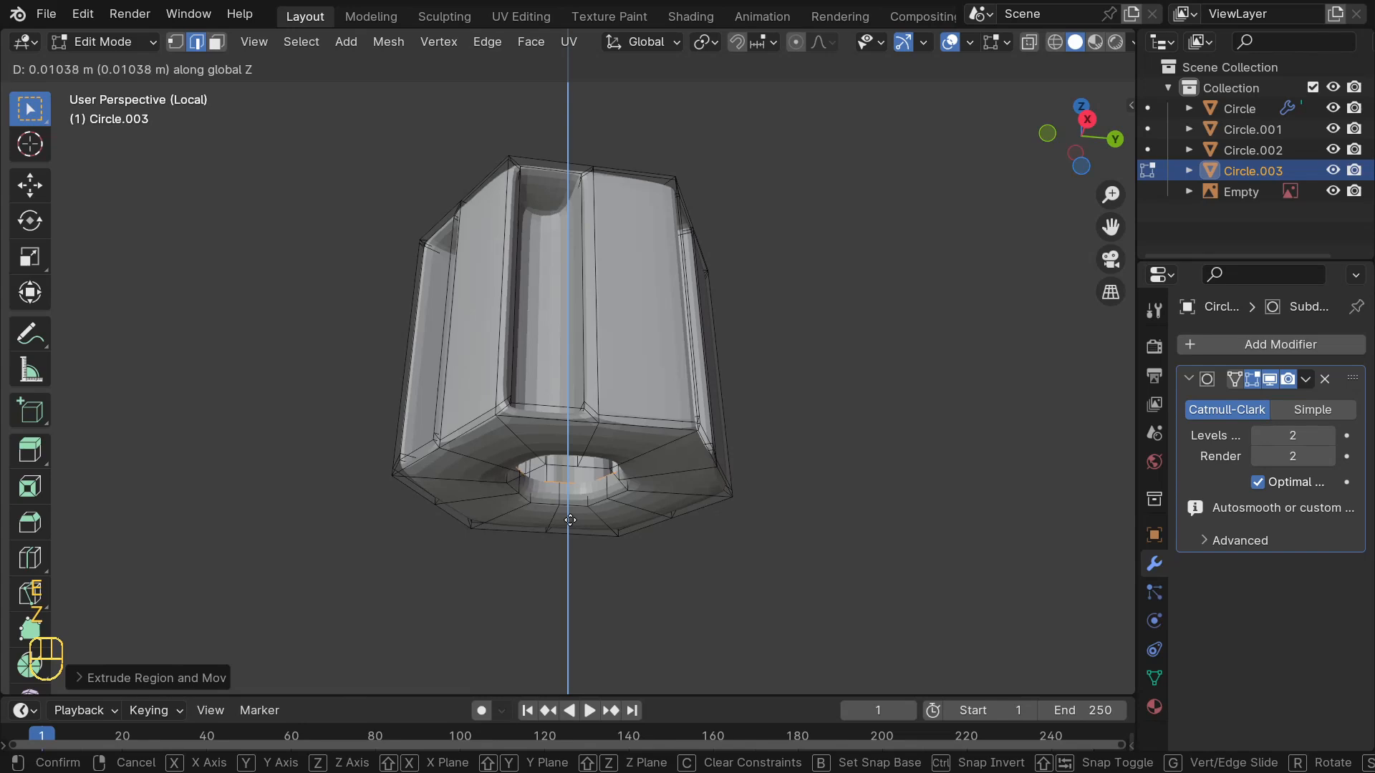
click(569, 515)
middle_drag(570, 515, 572, 384)
Switch to face selection and turn off the Subdivision modifier's display in Edit Mode
click(546, 369)
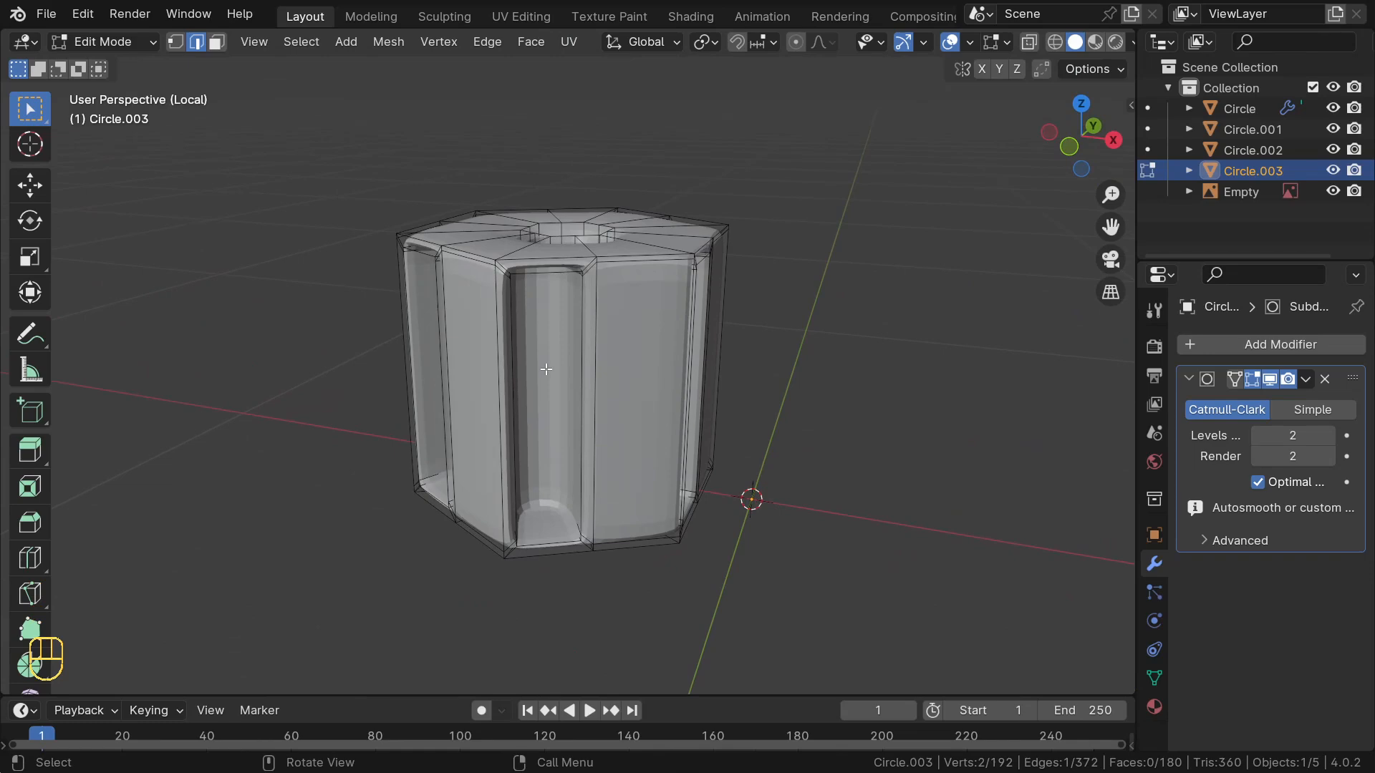
key(3)
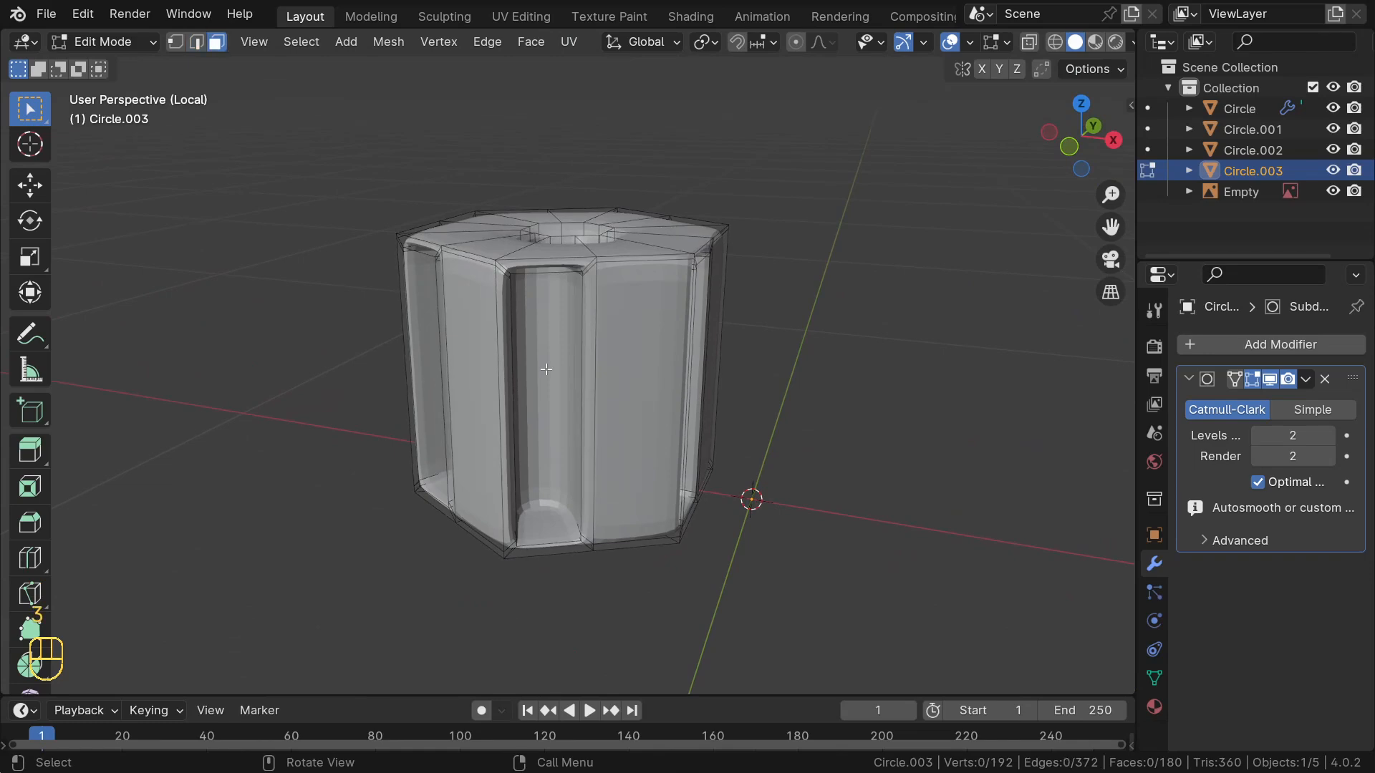
mouse_move(554, 371)
middle_down()
mouse_move(574, 577)
mouse_move(565, 346)
mouse_move(598, 339)
mouse_move(571, 351)
middle_up()
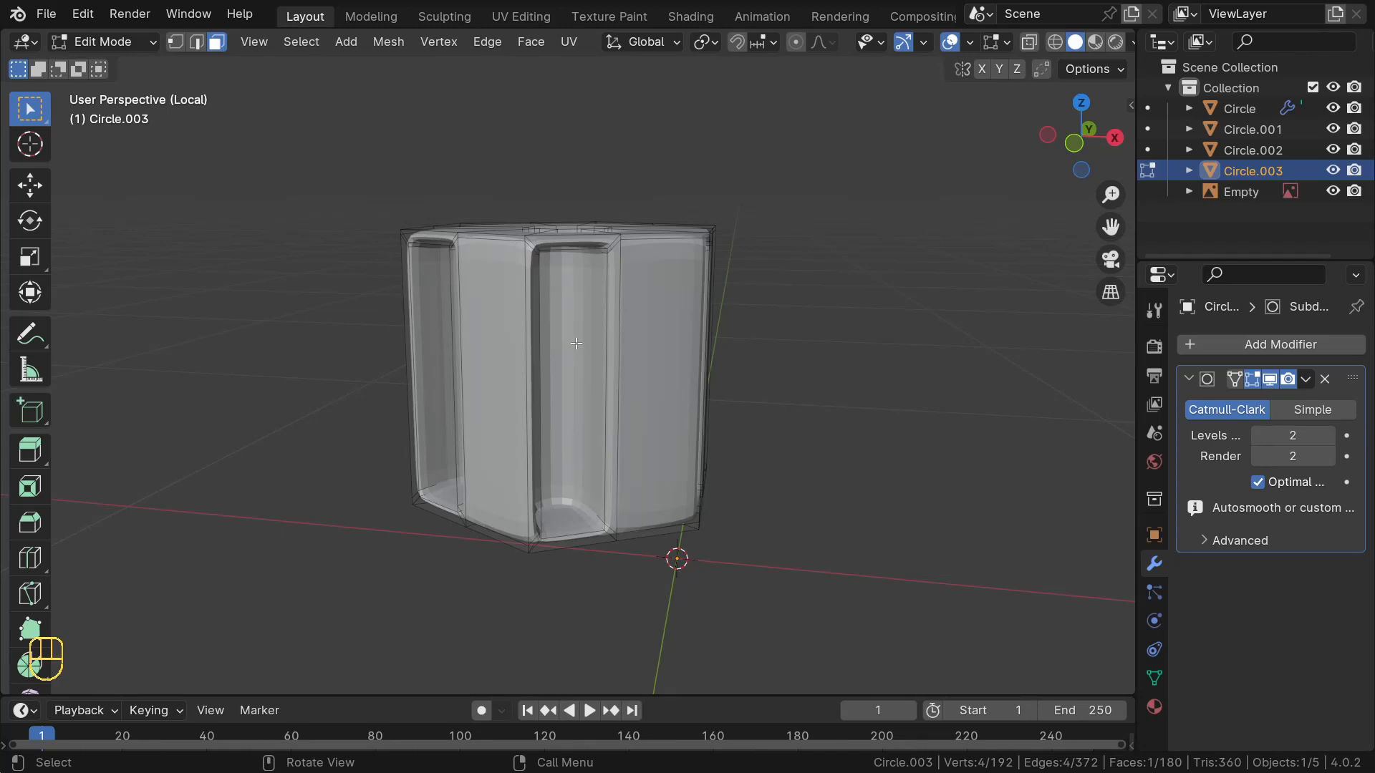
click(1256, 387)
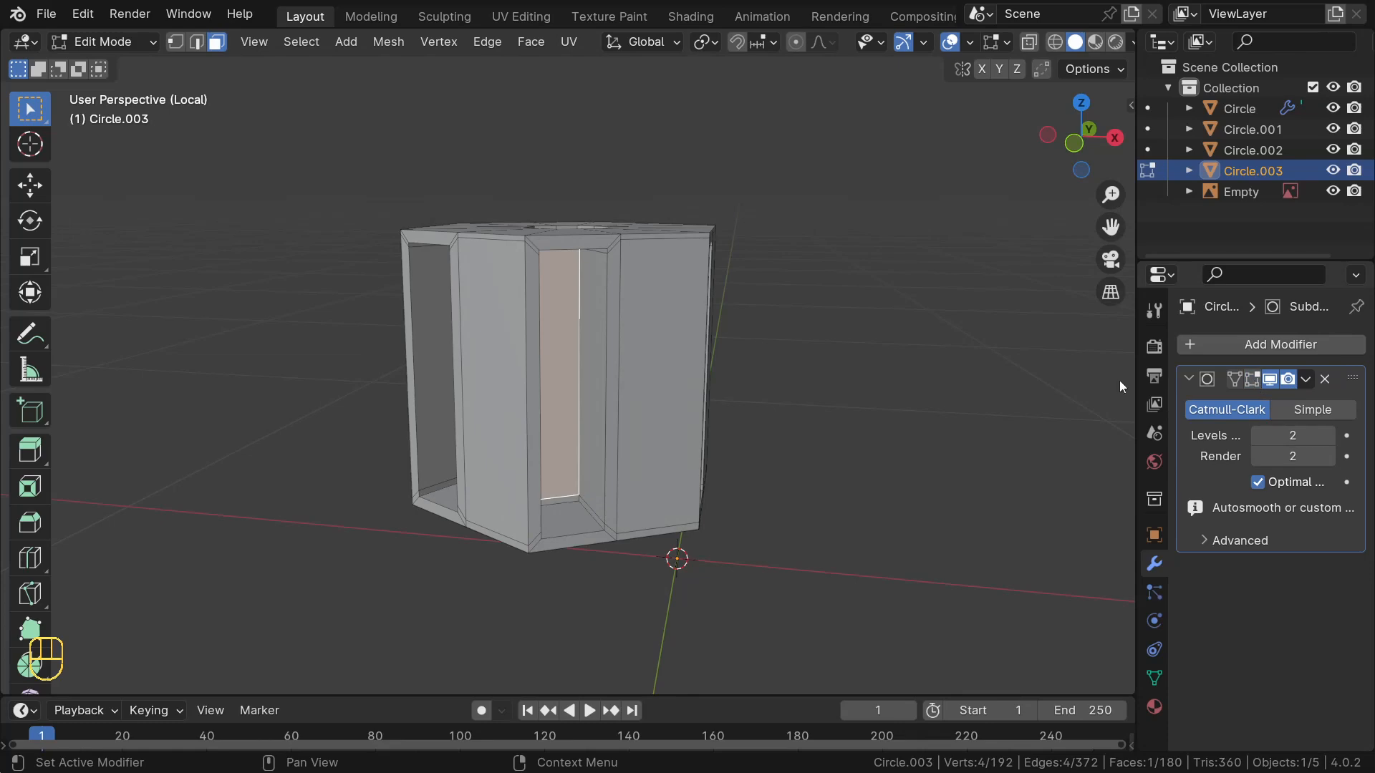
Select the inner back face of each of the six recessed panels around the pipe and delete these faces
middle_drag(802, 390, 731, 359)
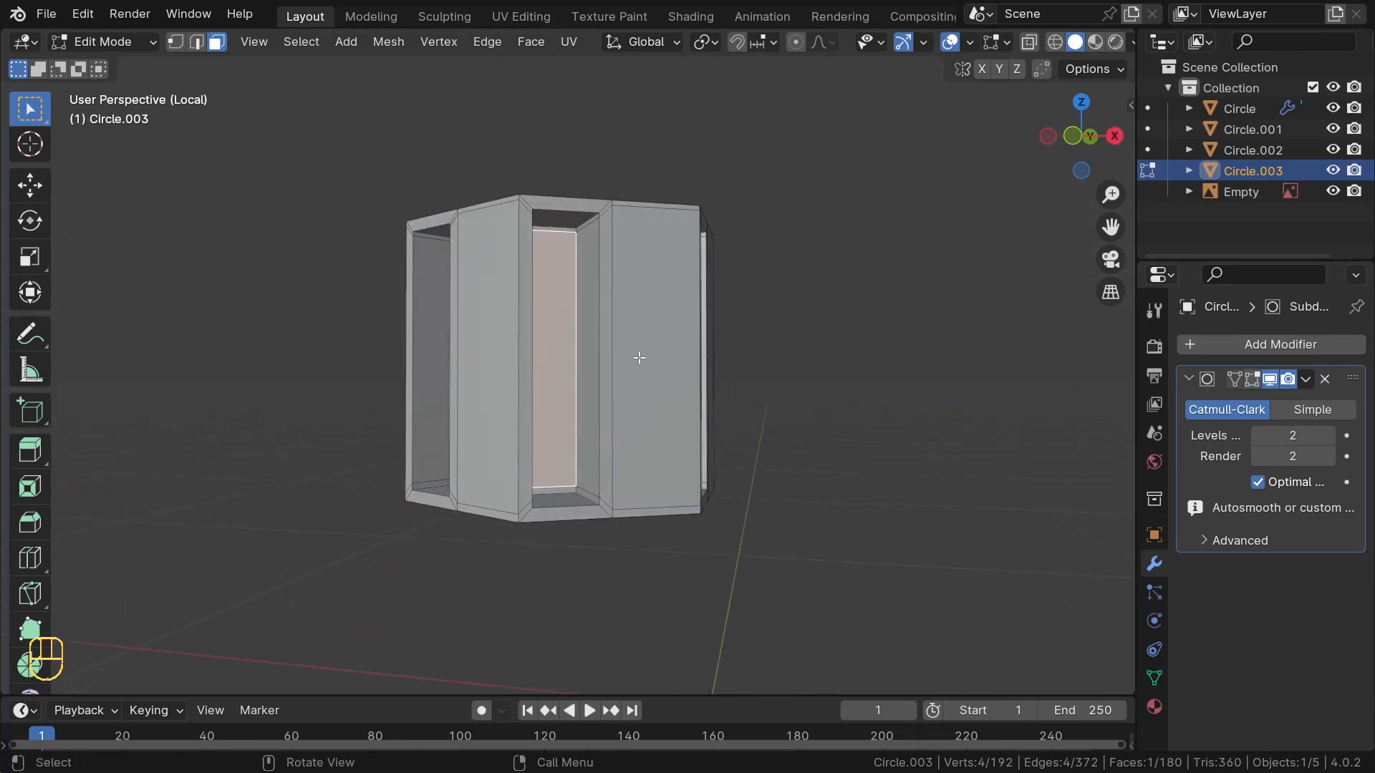
middle_drag(638, 356, 732, 370)
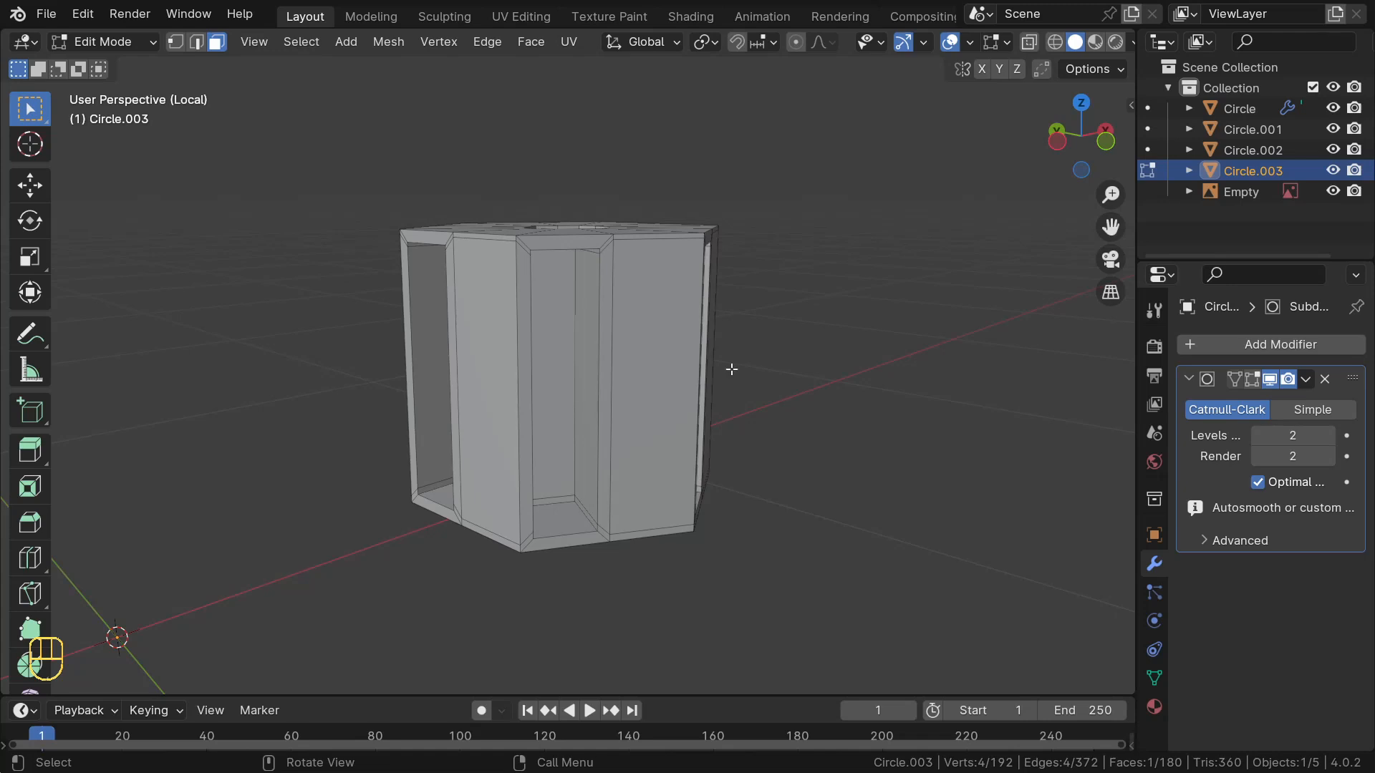
shift+click(552, 394)
mouse_move(551, 394)
middle_down()
mouse_move(530, 374)
mouse_move(666, 401)
mouse_move(531, 387)
mouse_move(618, 404)
mouse_move(552, 368)
mouse_move(629, 384)
mouse_move(549, 360)
mouse_move(623, 372)
mouse_move(600, 495)
mouse_move(548, 397)
middle_up()
shift+click(542, 388)
shift+click(506, 385)
shift+click(552, 369)
shift+click(549, 359)
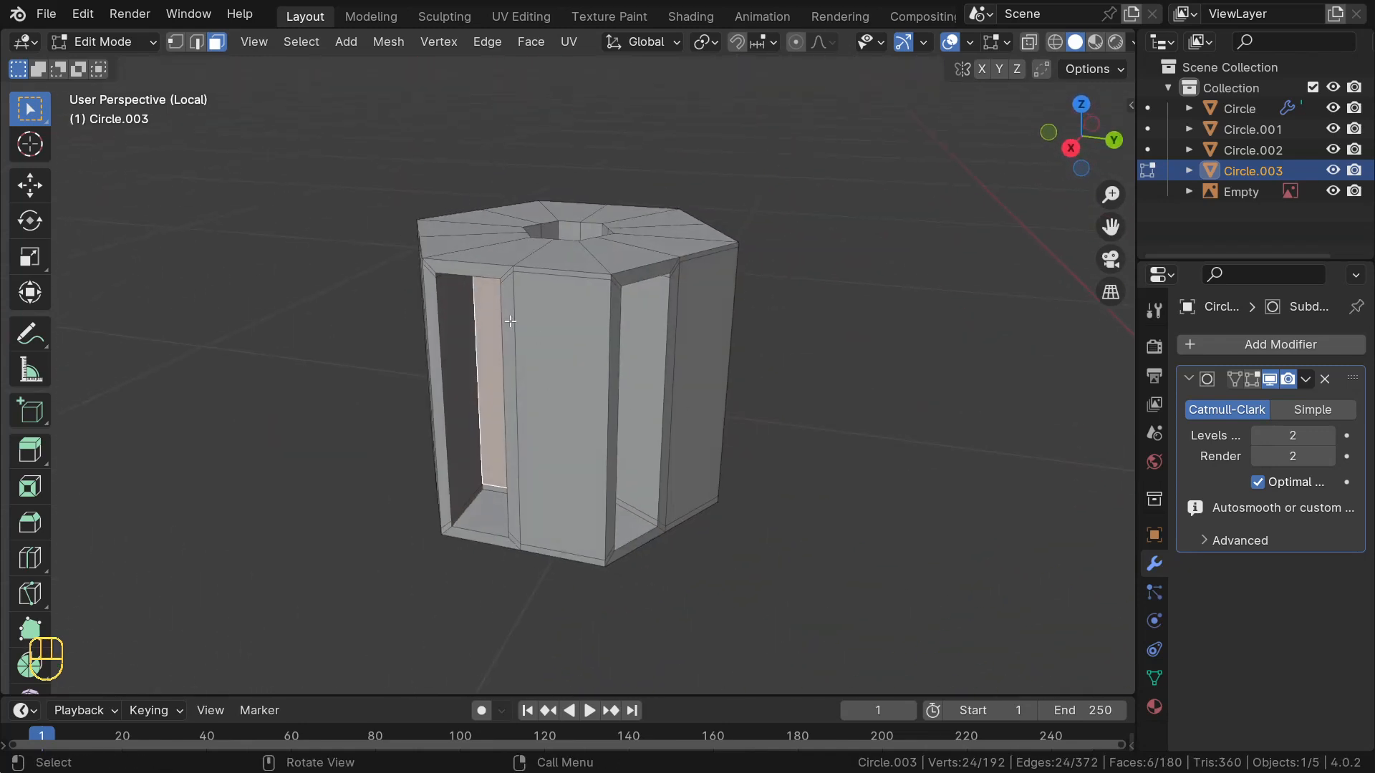
key(x)
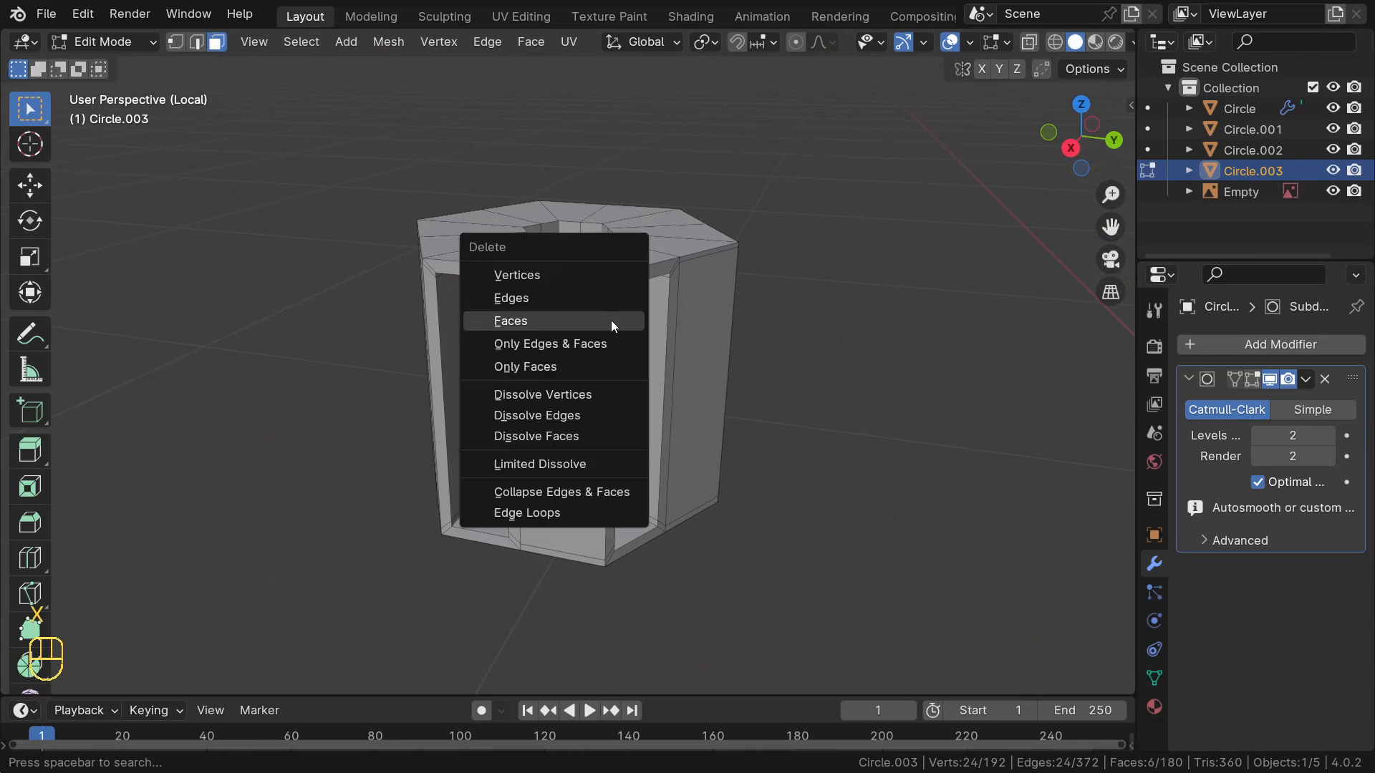
click(560, 320)
middle_drag(636, 326, 521, 335)
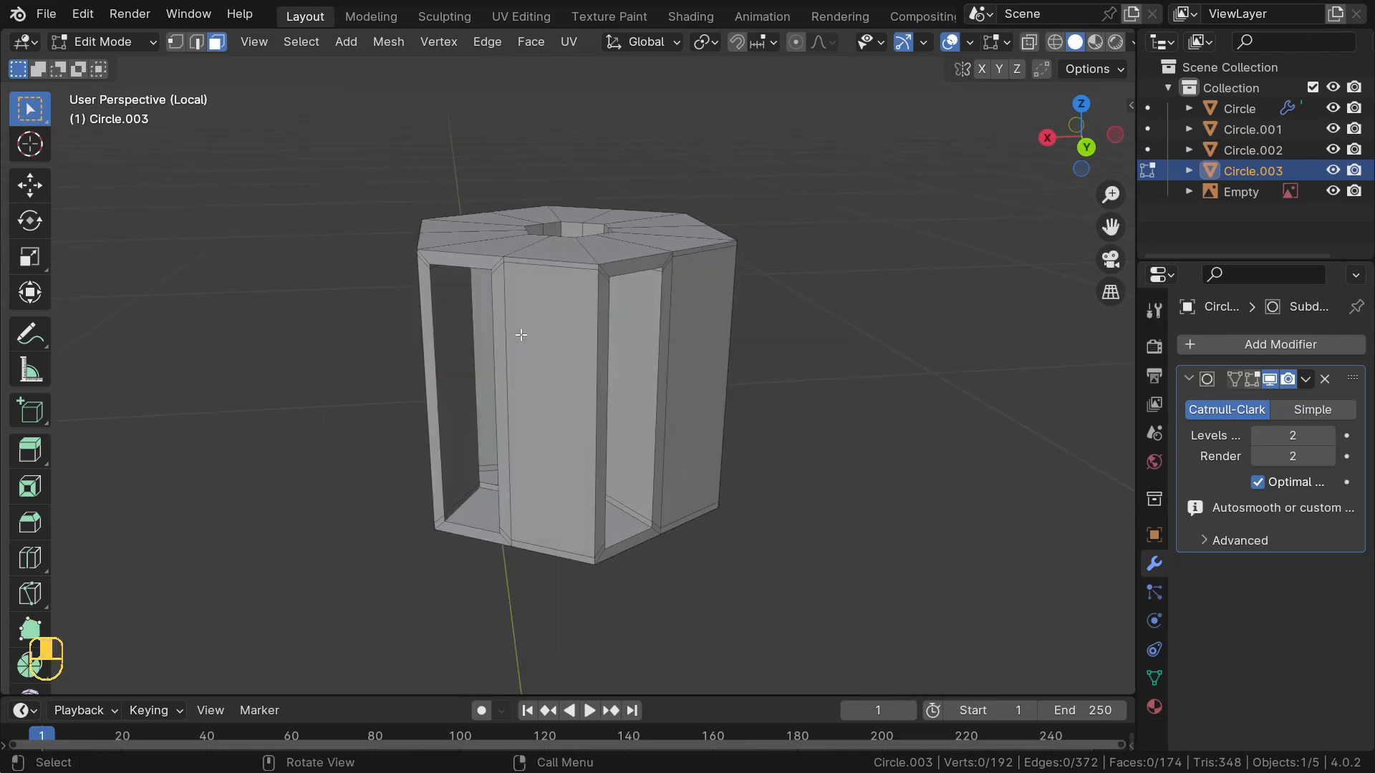
Turn the Subdivision modifier's Edit Mode display back on and return to Object Mode
click(1255, 386)
middle_drag(714, 375, 678, 374)
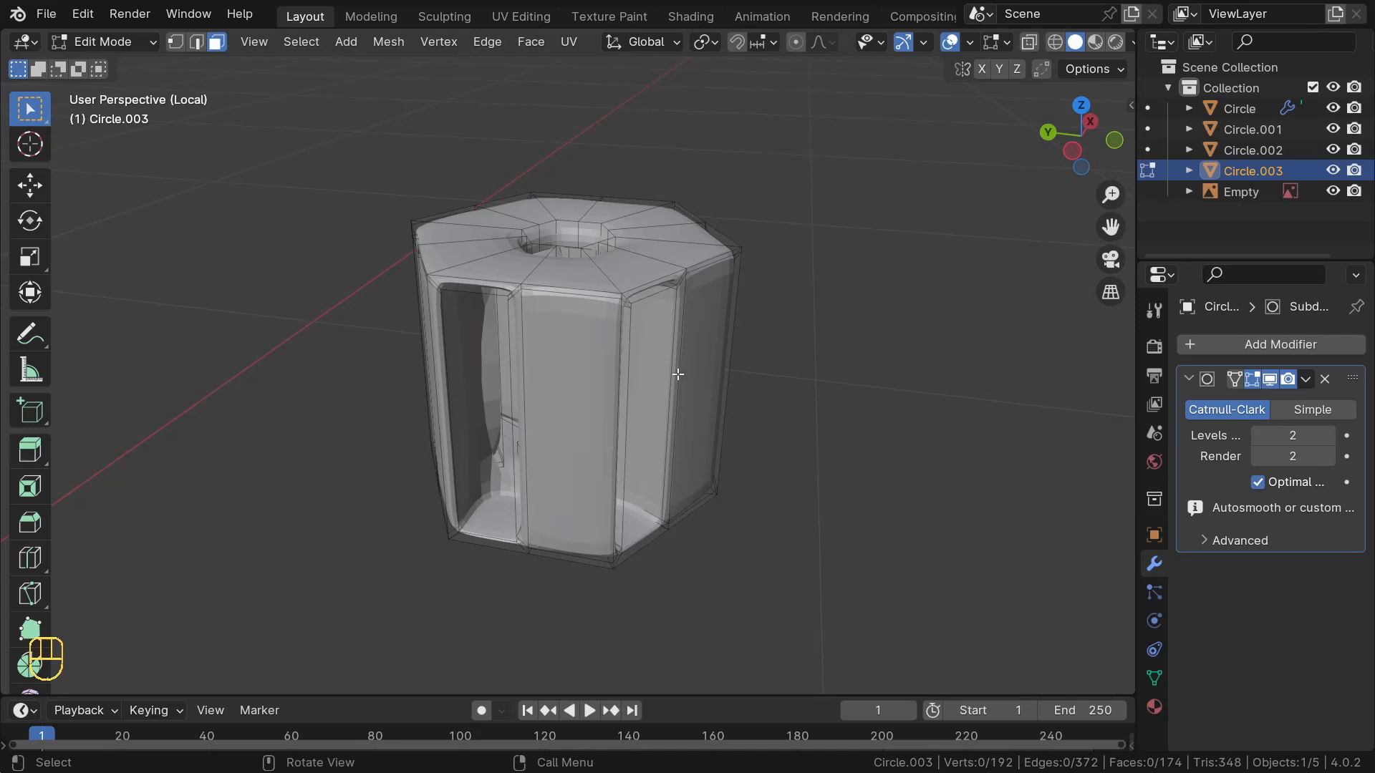
key(Tab)
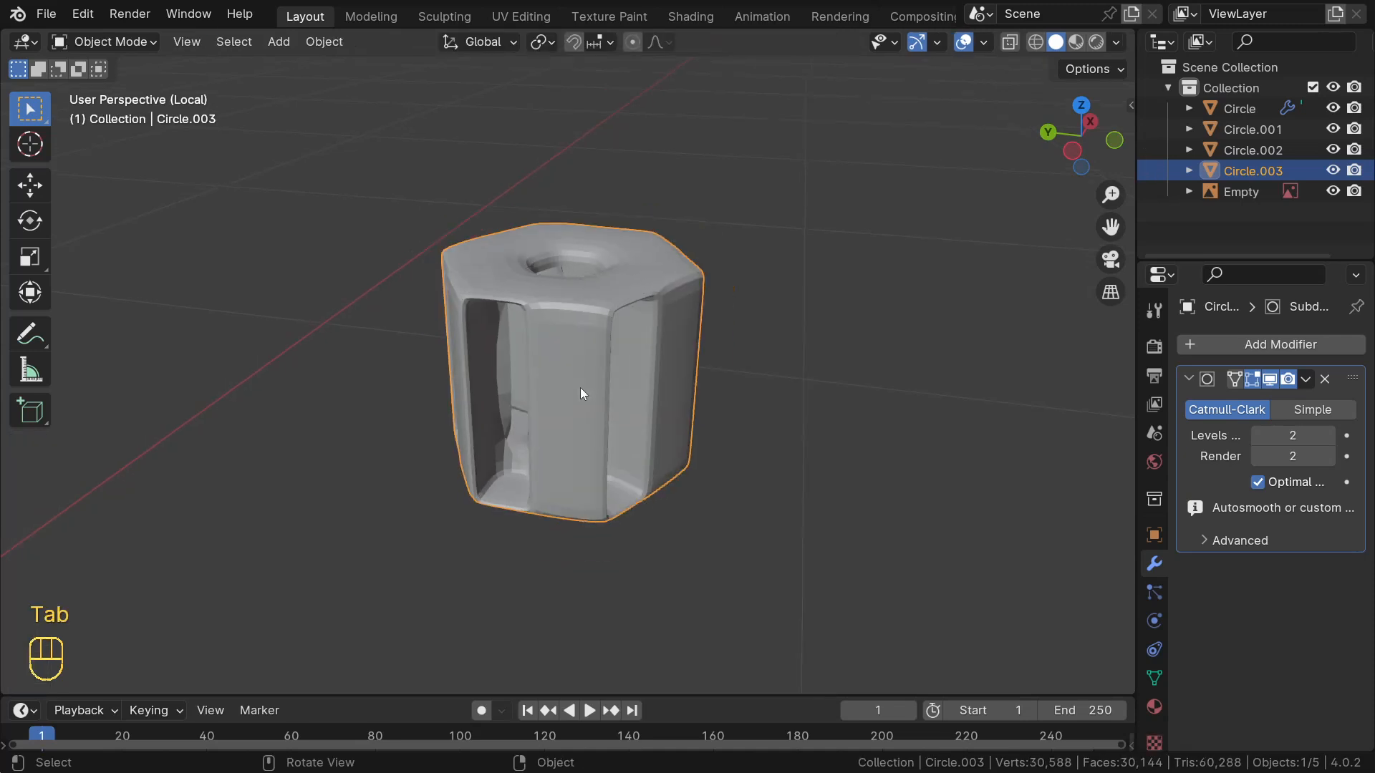
Shade the pipe smooth and set the Subdivision modifier's viewport levels to 3
middle_drag(580, 388, 662, 384)
right_click(573, 328)
click(600, 309)
scroll(648, 367, up, 5)
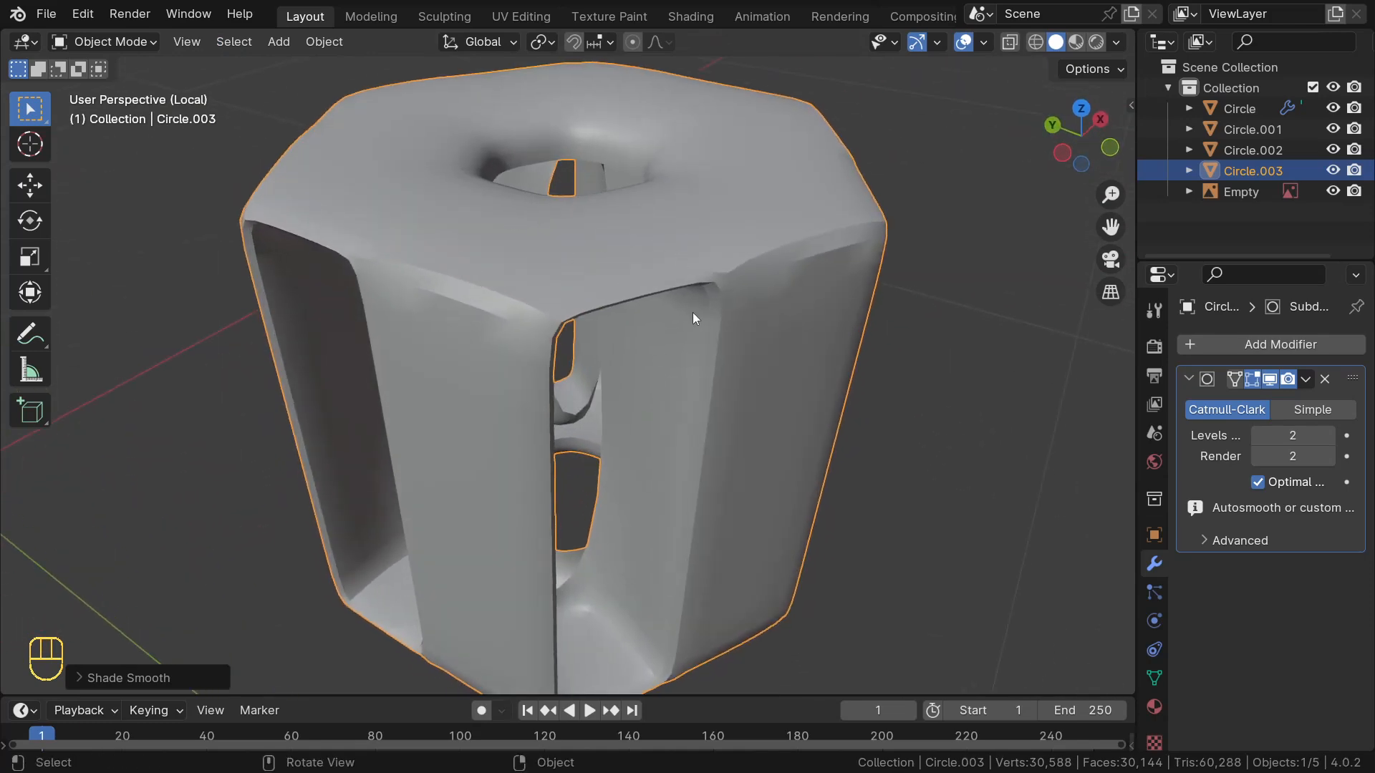
click(1328, 435)
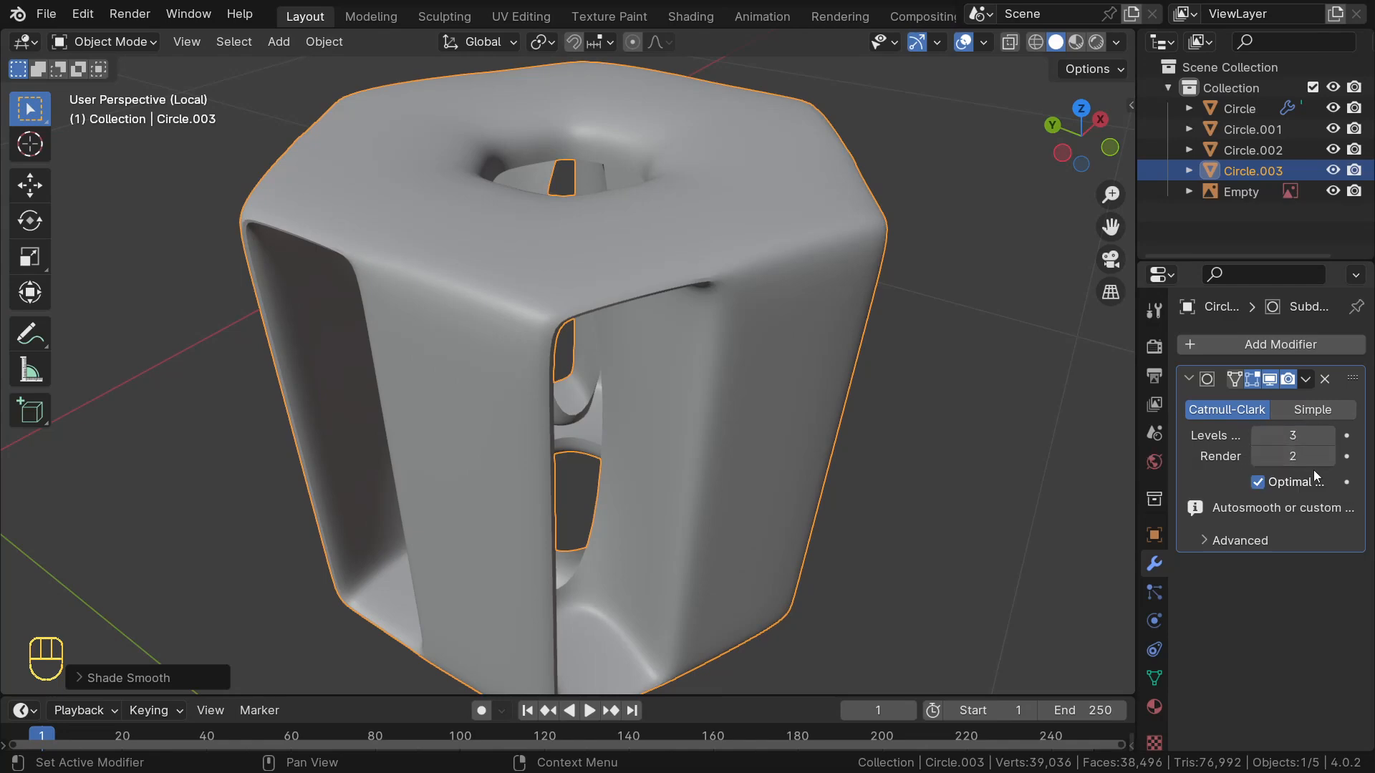
Set the pipe's Subdivision render levels to 3 and exit local view to show the whole airplane
click(1329, 458)
middle_drag(680, 415, 635, 400)
key(KP_Divide)
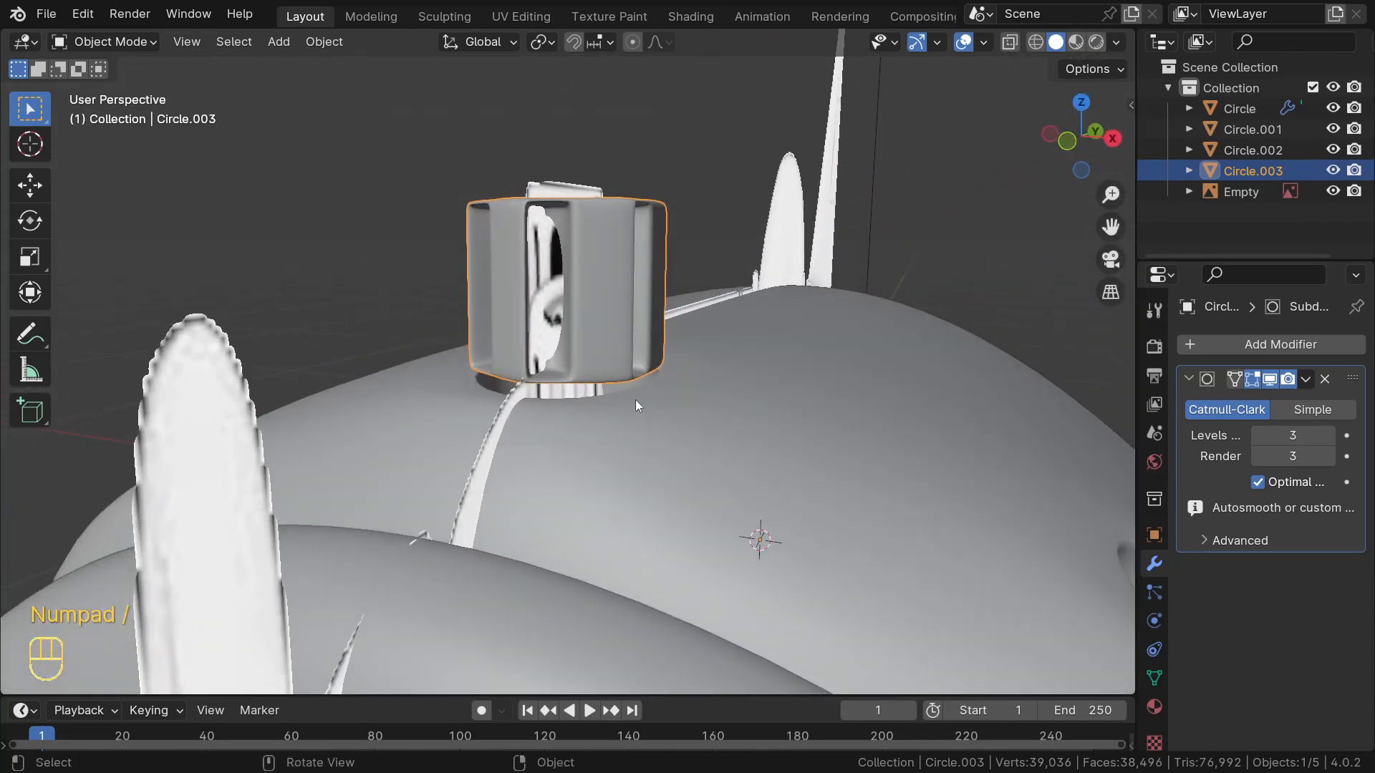
In Edit Mode, select the whole pipe mesh and lower it about 0.017 m along Z into the fuselage hole
key(KP_1)
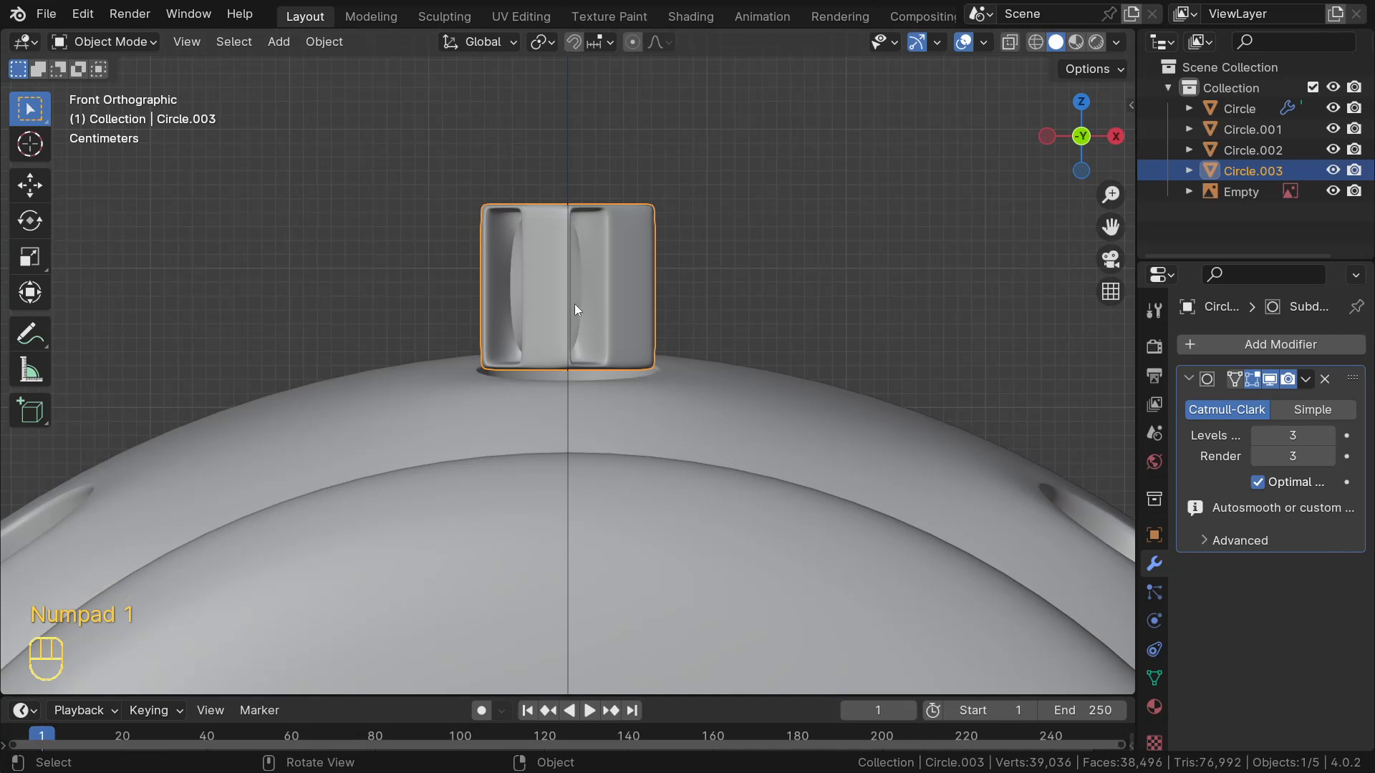
key(Tab)
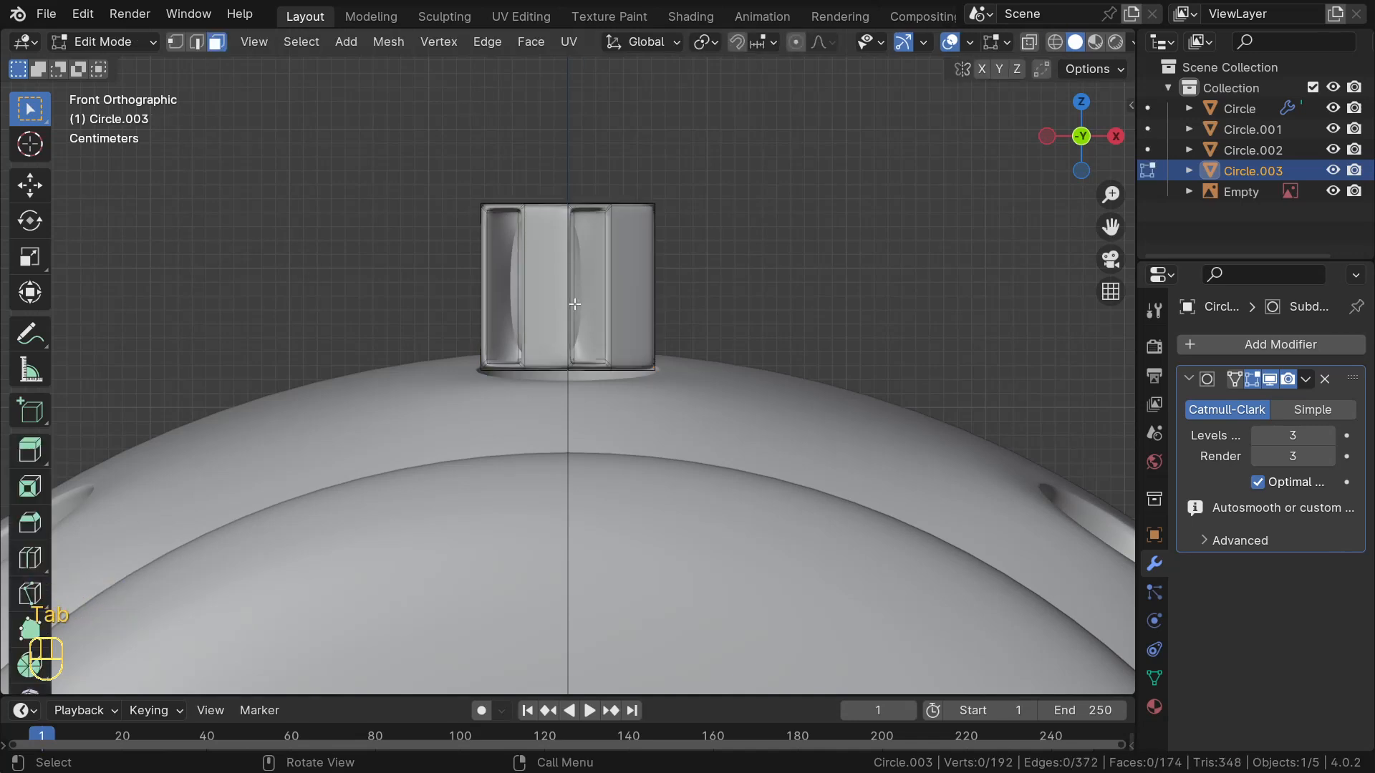
key(a)
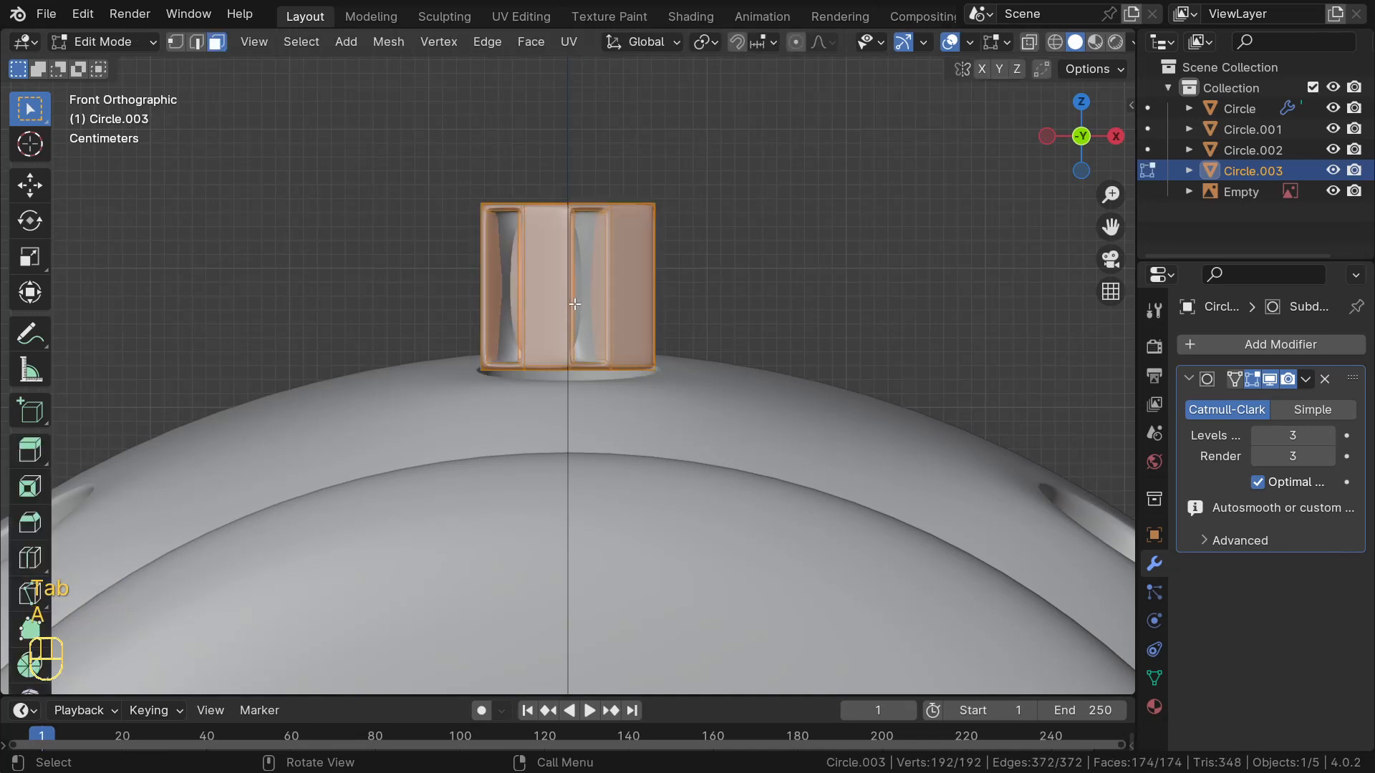
scroll(575, 304, down, 2)
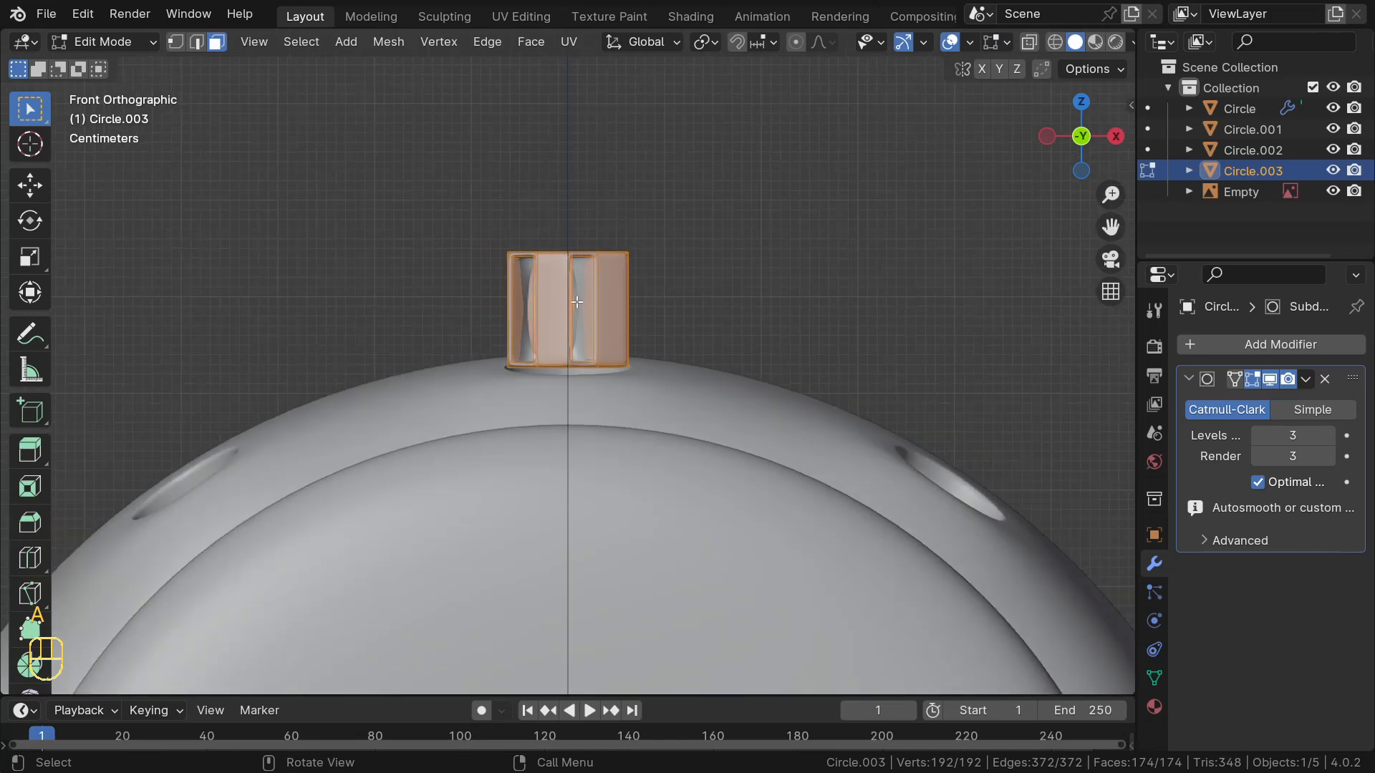
key(g)
key(z)
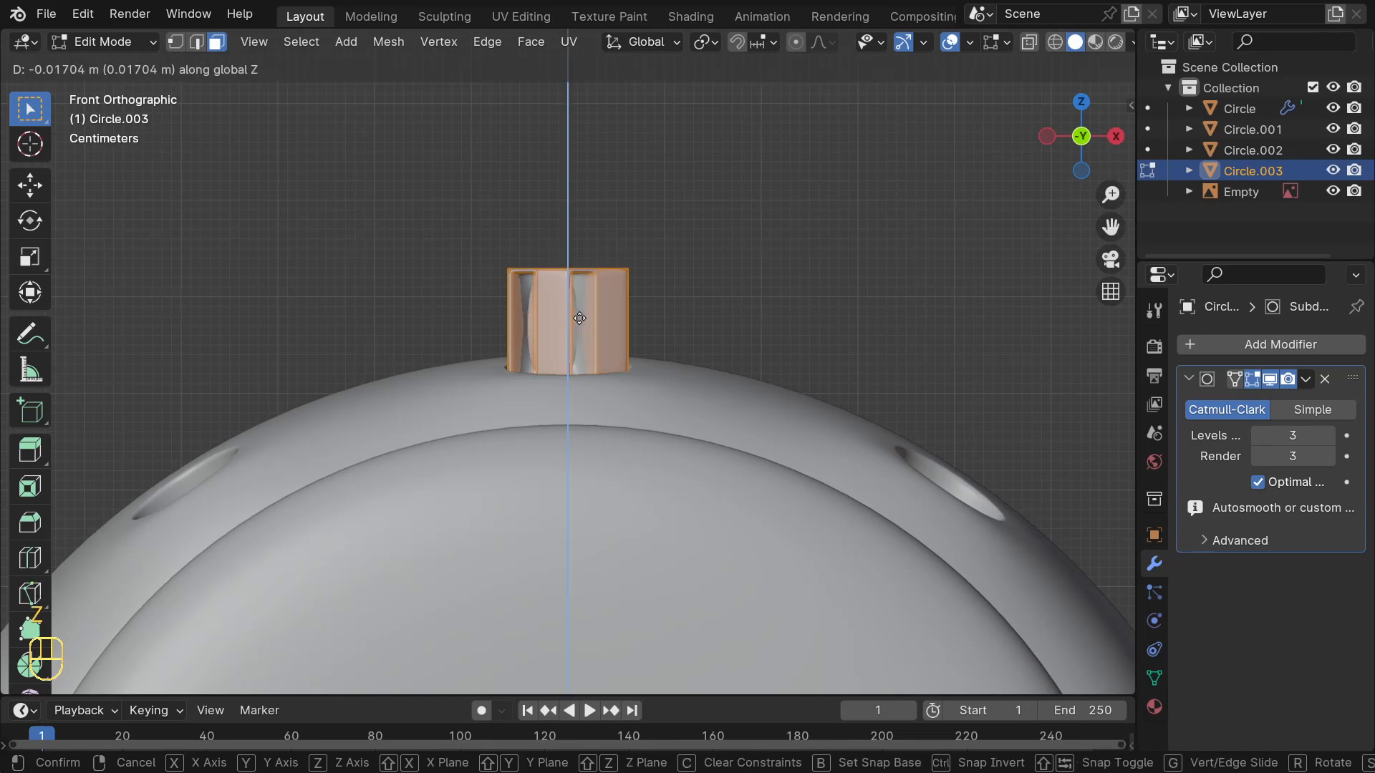
click(580, 318)
Set the transform pivot point to the 3D Cursor
scroll(580, 318, down, 5)
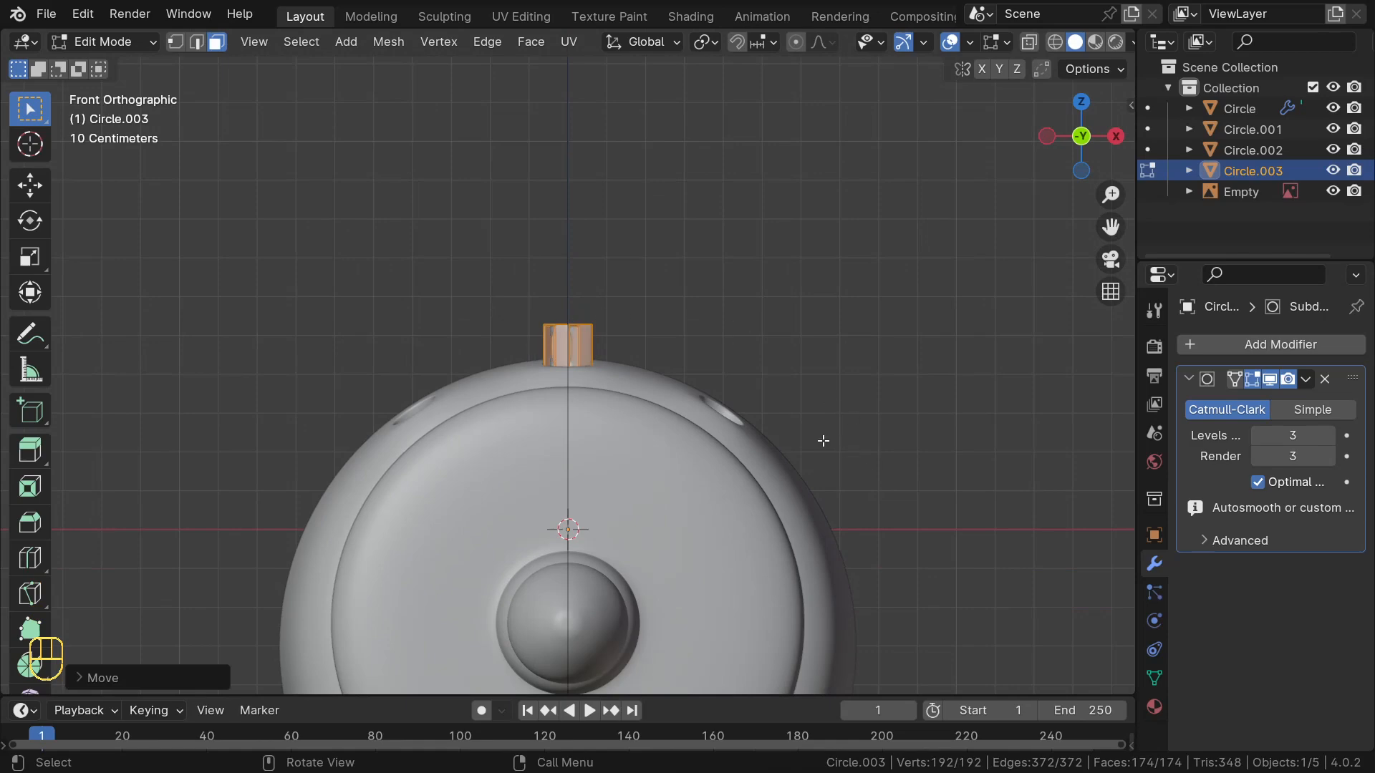
middle_drag(823, 441, 738, 433)
key(KP_1)
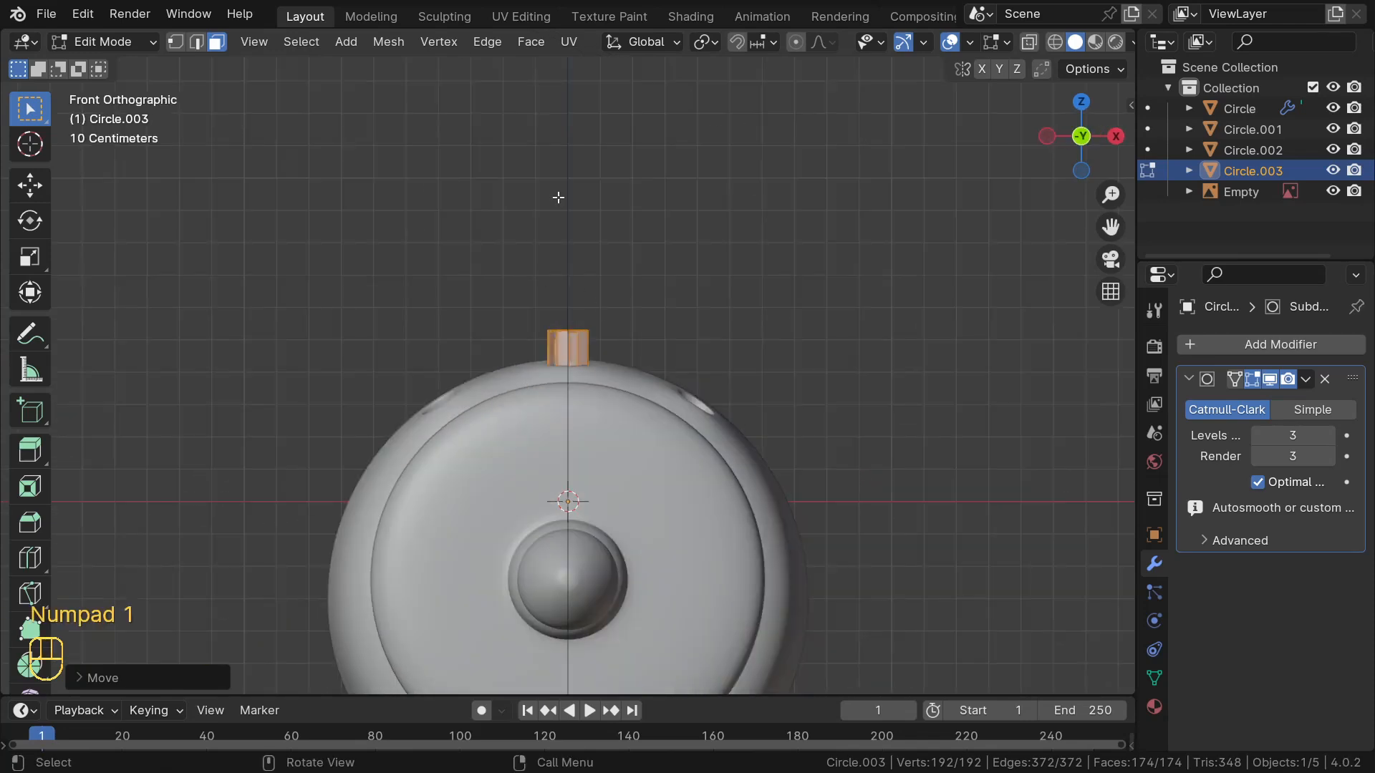
click(705, 42)
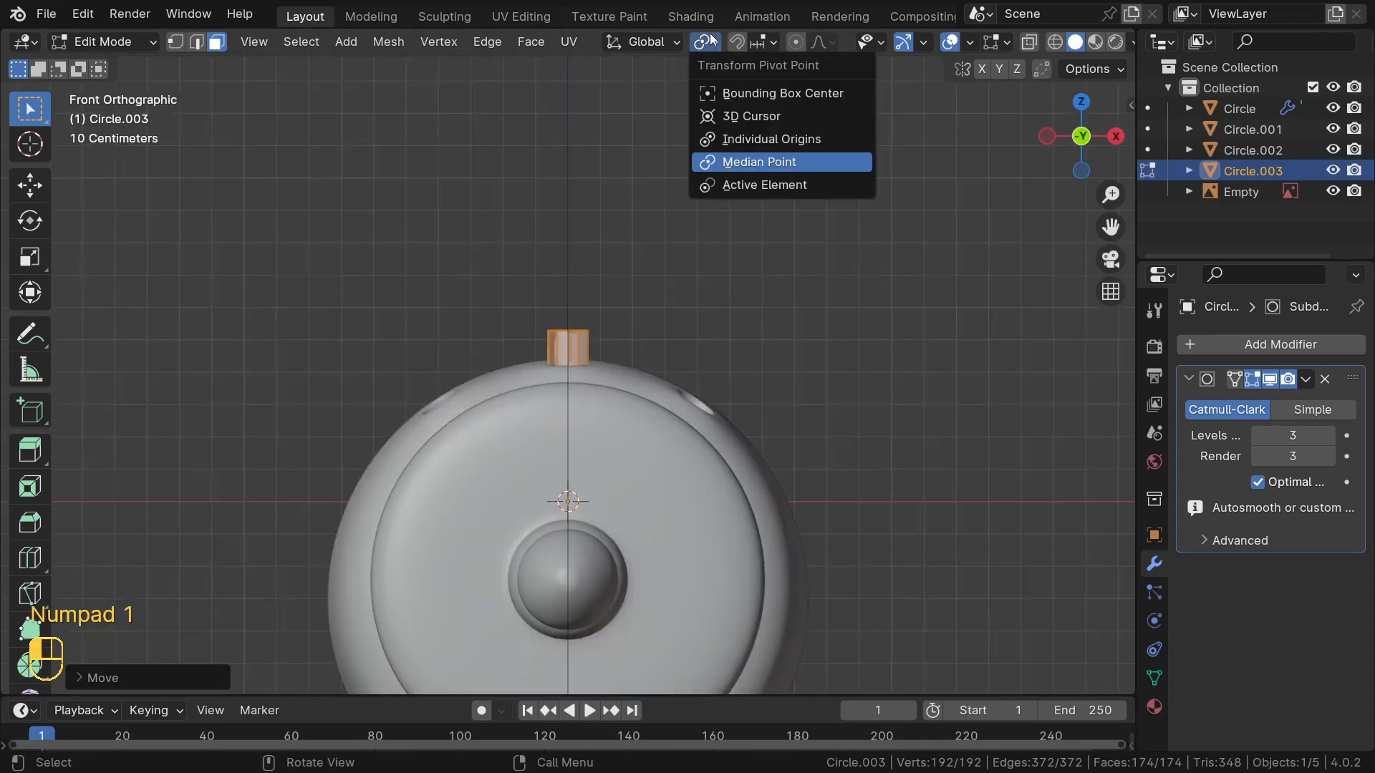
click(752, 117)
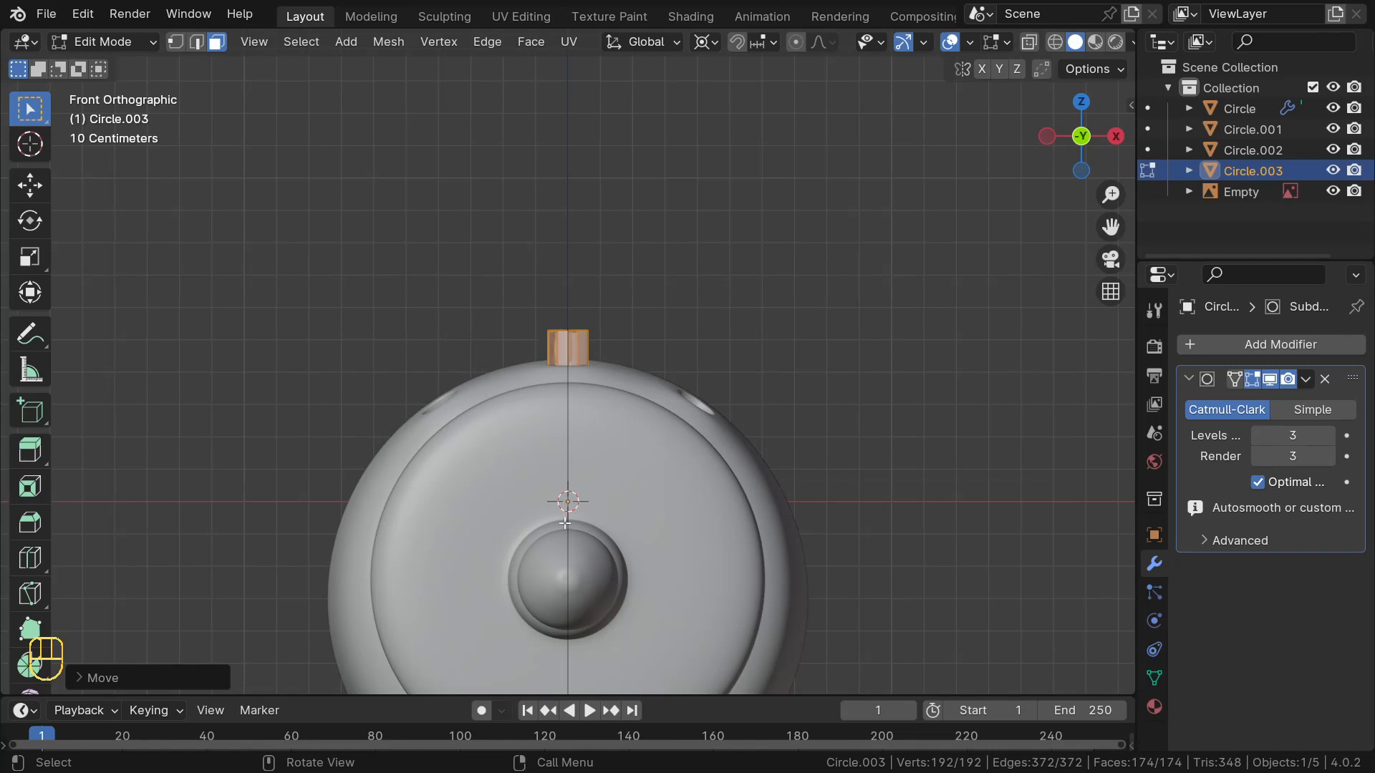
Return to Object Mode, select the fuselage, and isolate it in local view in Edit Mode
mouse_move(593, 513)
middle_down()
mouse_move(631, 494)
mouse_move(520, 507)
mouse_move(697, 476)
mouse_move(547, 496)
mouse_move(600, 499)
middle_up()
key(Tab)
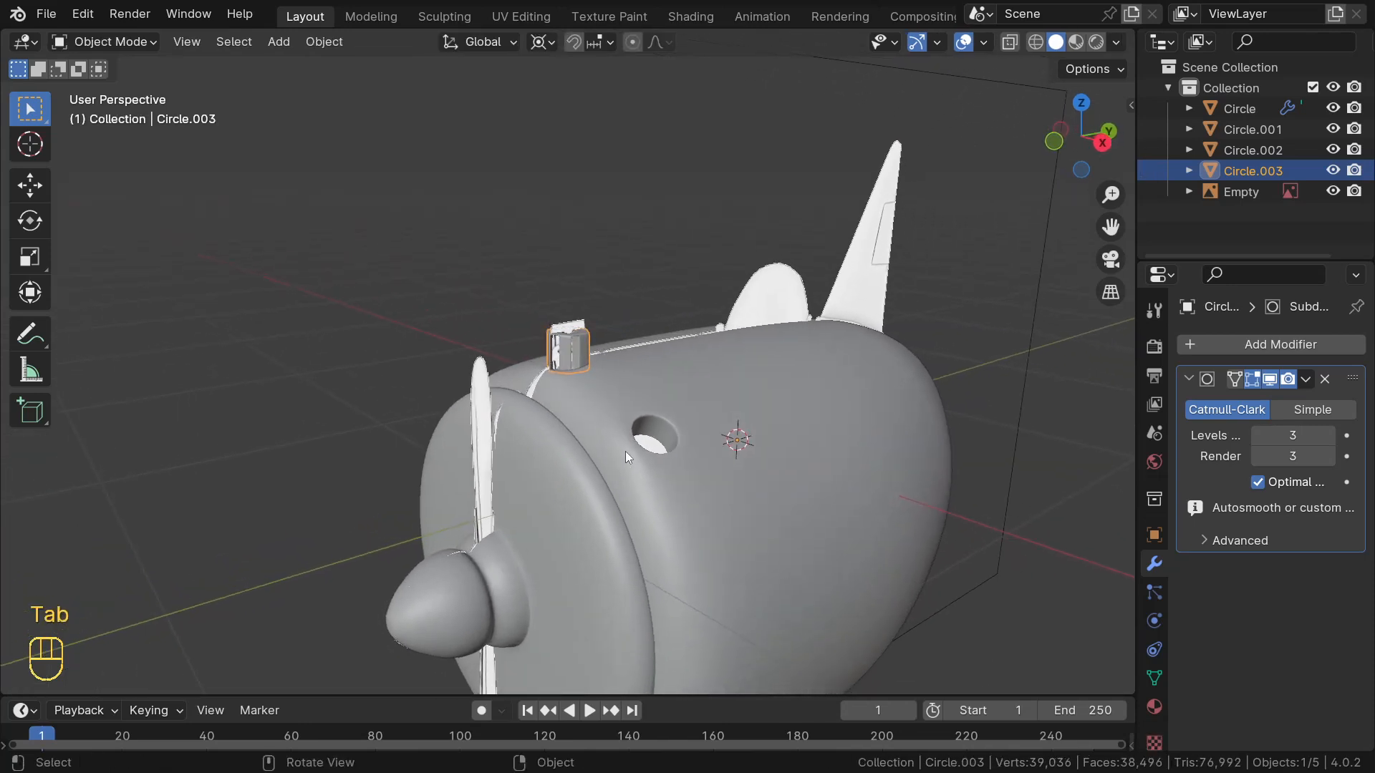
click(625, 451)
middle_drag(625, 451, 376, 407)
key(Tab)
key(KP_Divide)
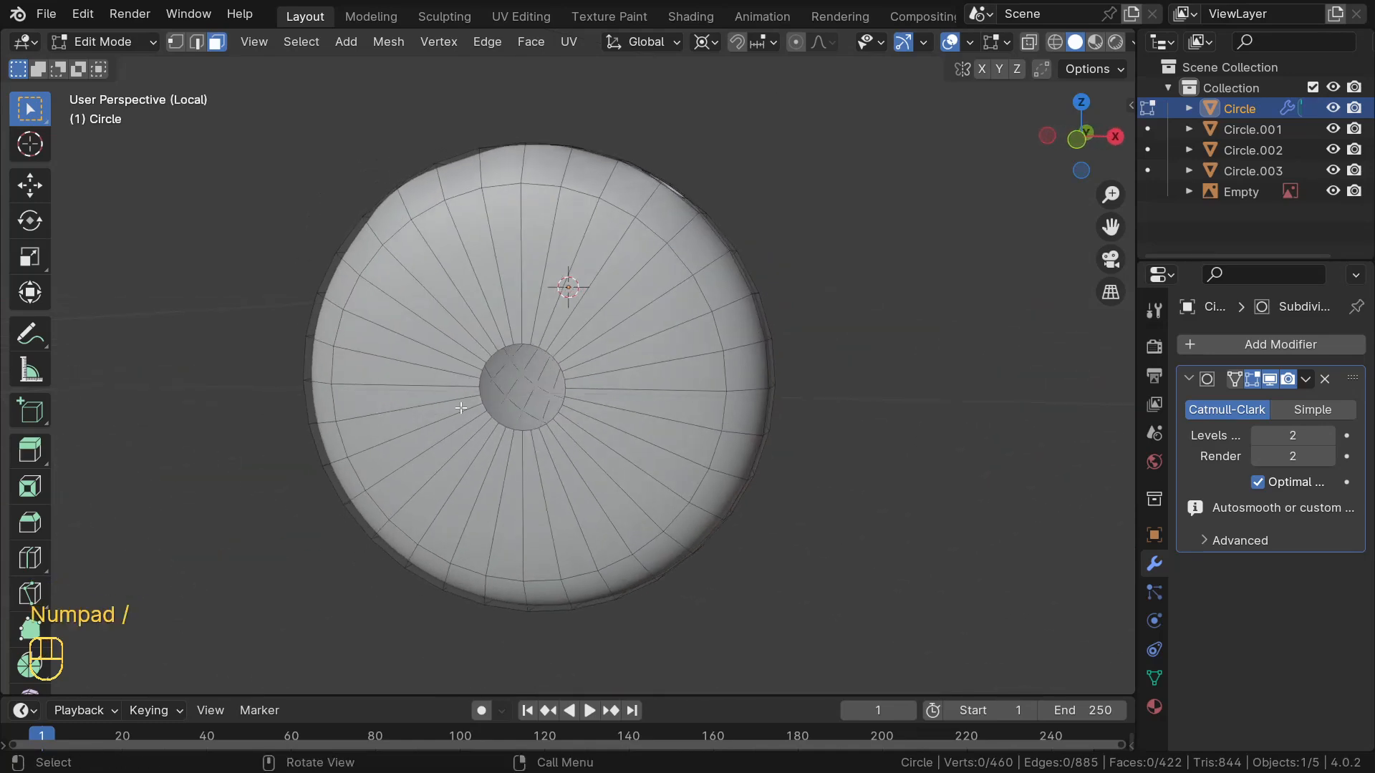
Select the edge loop around the central hole in the fuselage's front face and snap the 3D cursor to it
scroll(462, 409, up, 2)
scroll(462, 409, up, 1)
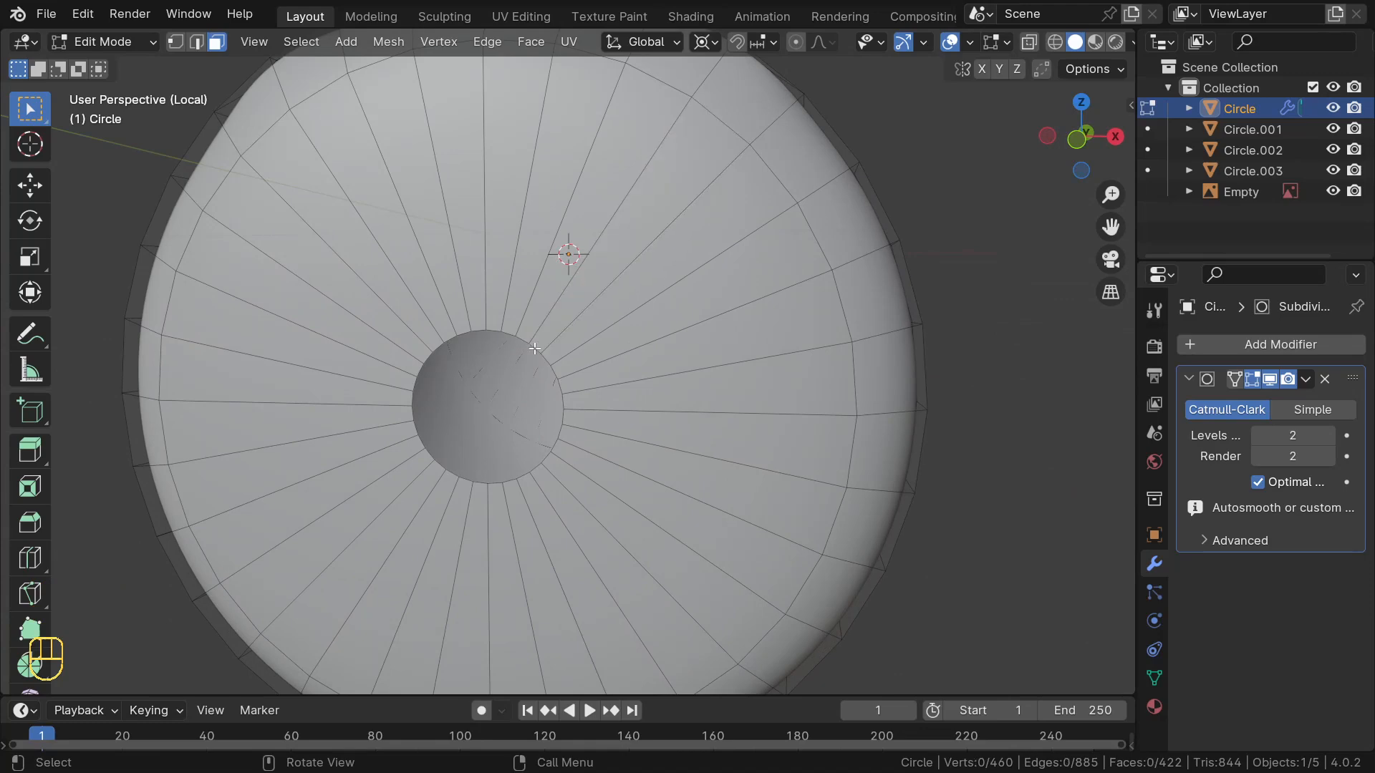
key(2)
alt+click(535, 350)
middle_drag(520, 380, 292, 417)
scroll(291, 417, down, 2)
key(shift+s)
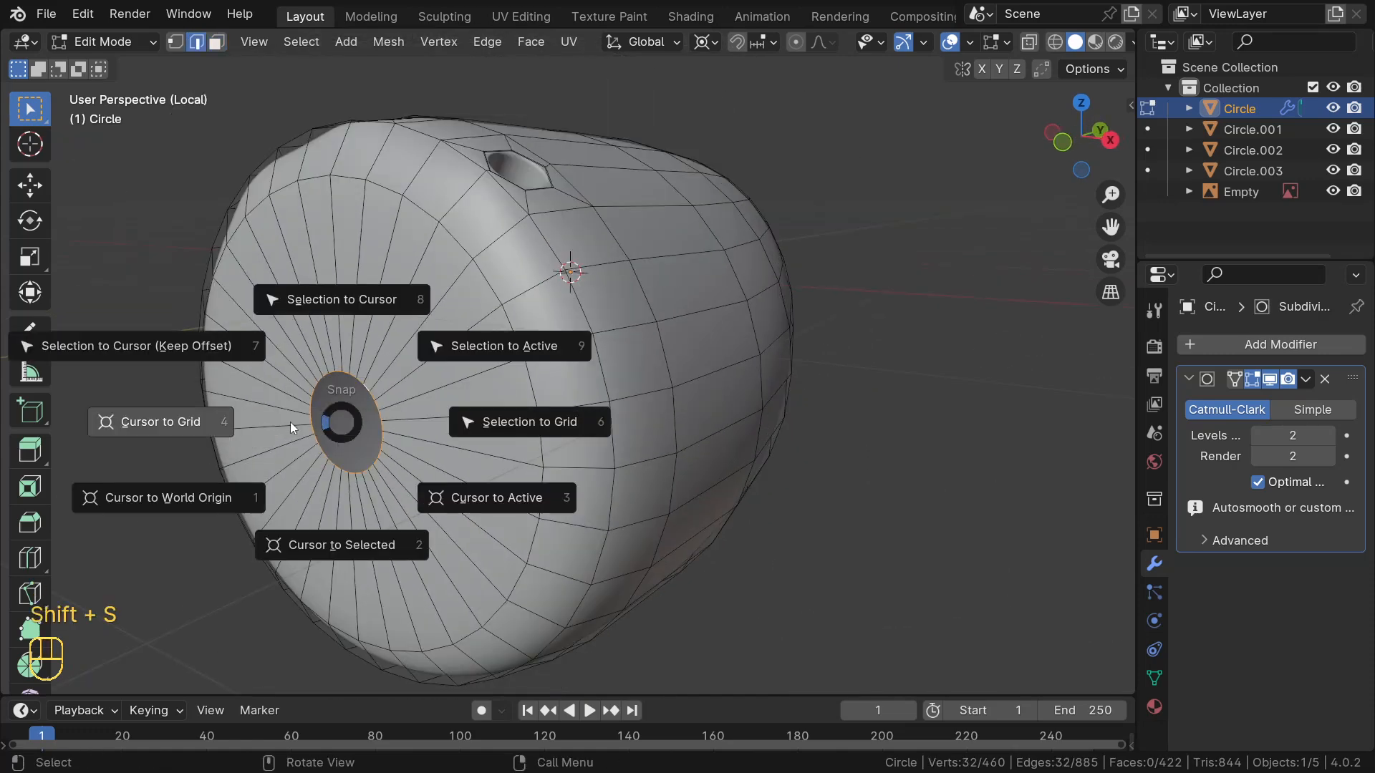
click(330, 549)
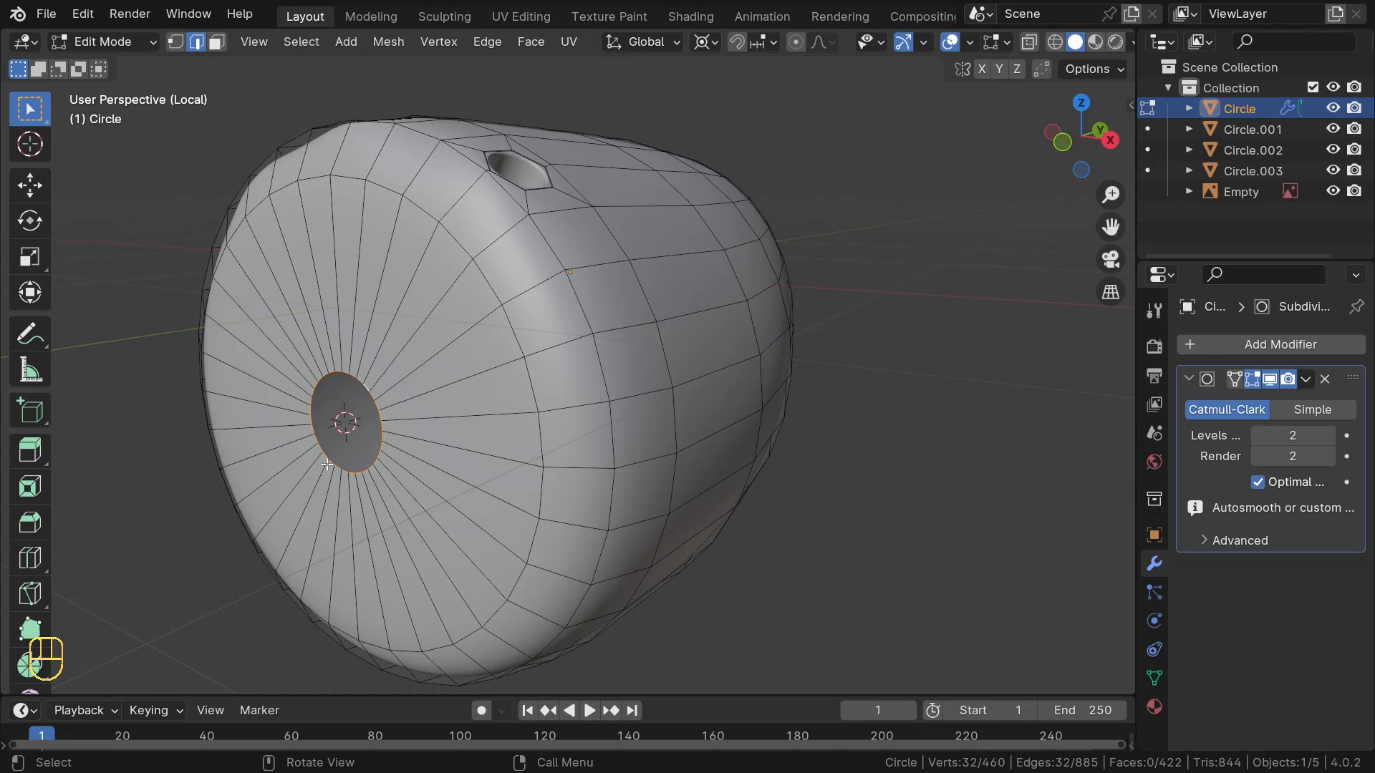
Exit the fuselage's local view and Edit Mode, and reopen the pipe in Edit Mode
key(KP_Divide)
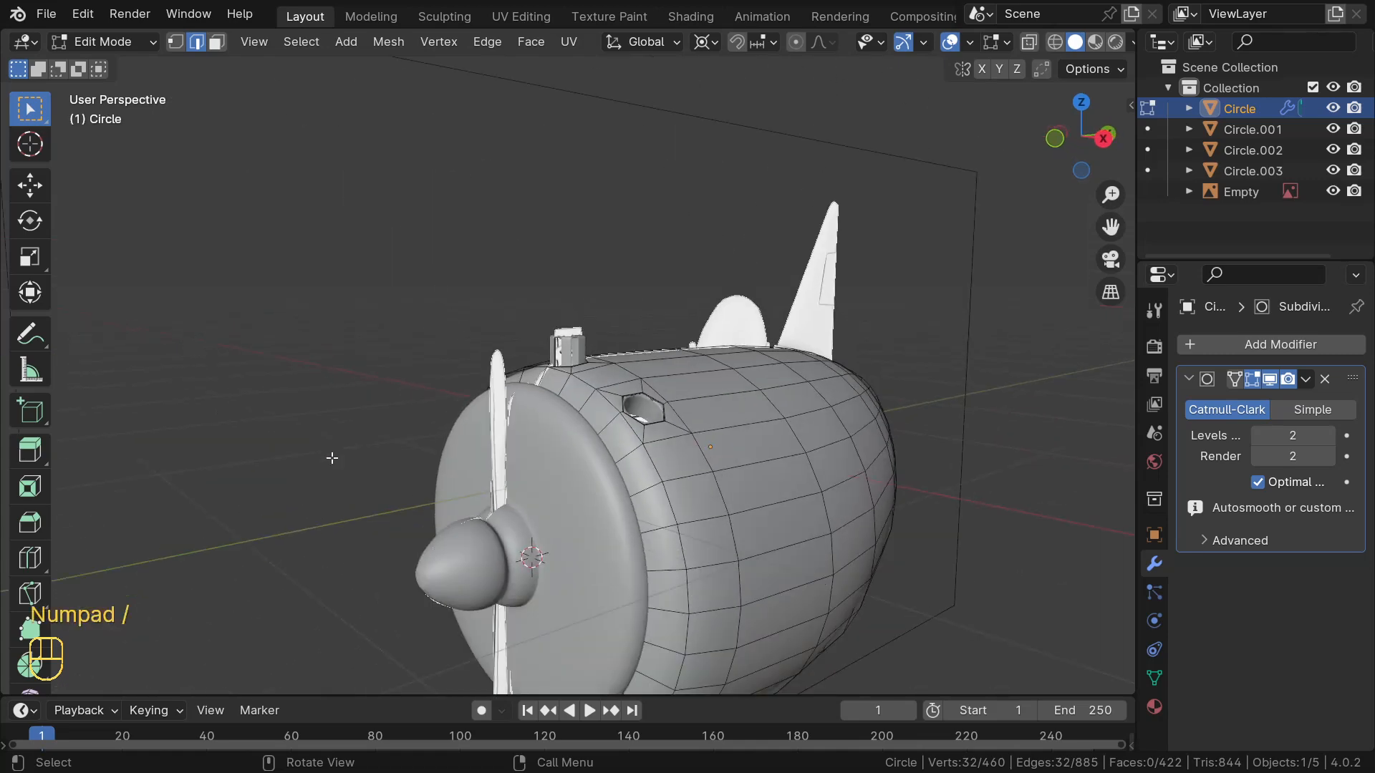
middle_drag(433, 509, 556, 471)
key(Tab)
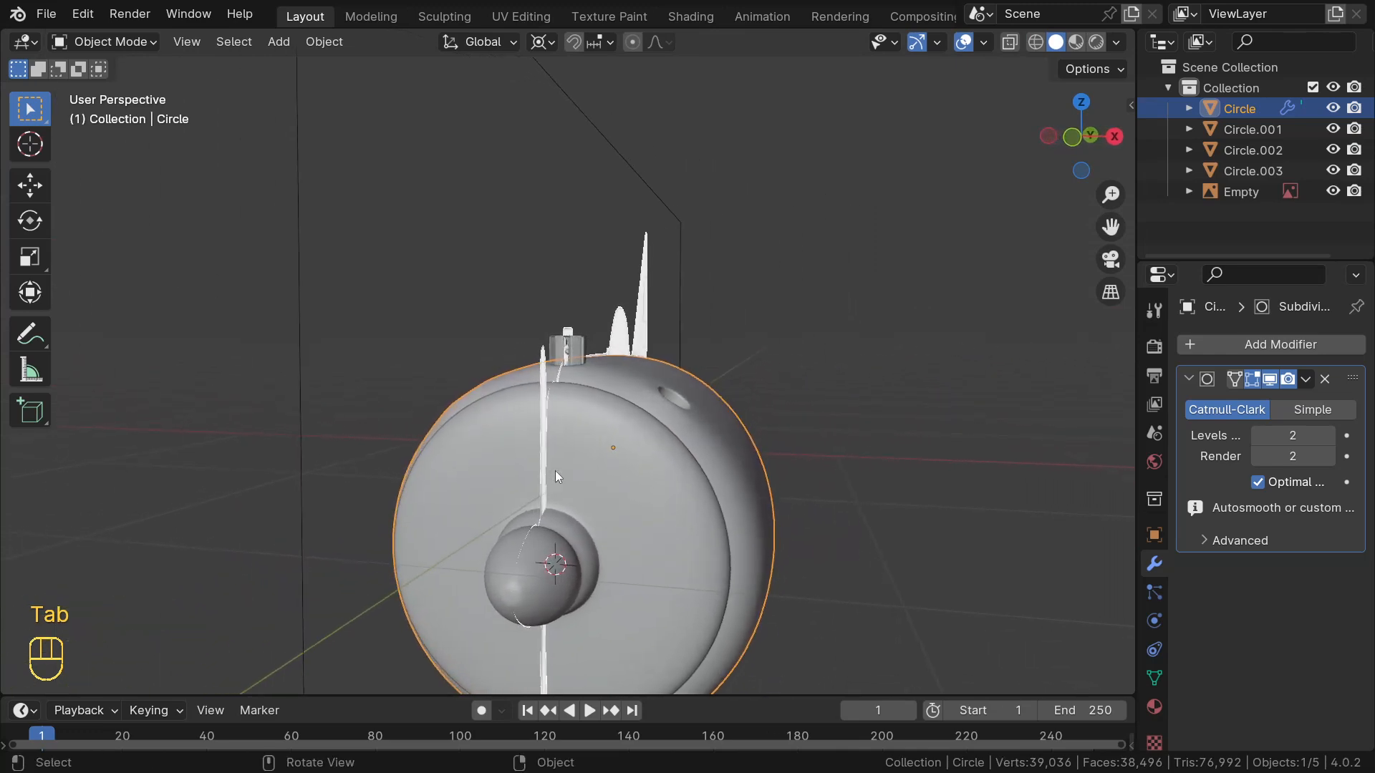
click(570, 345)
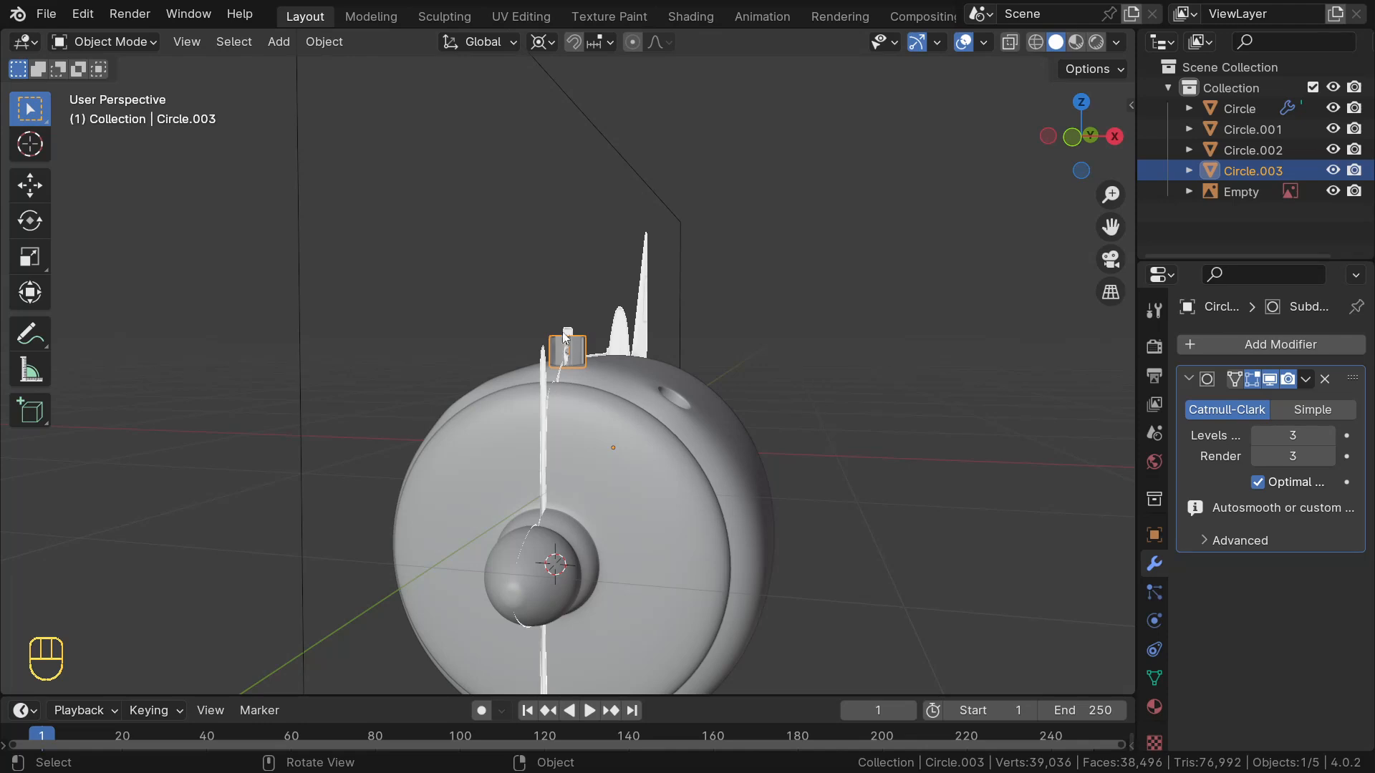
key(Tab)
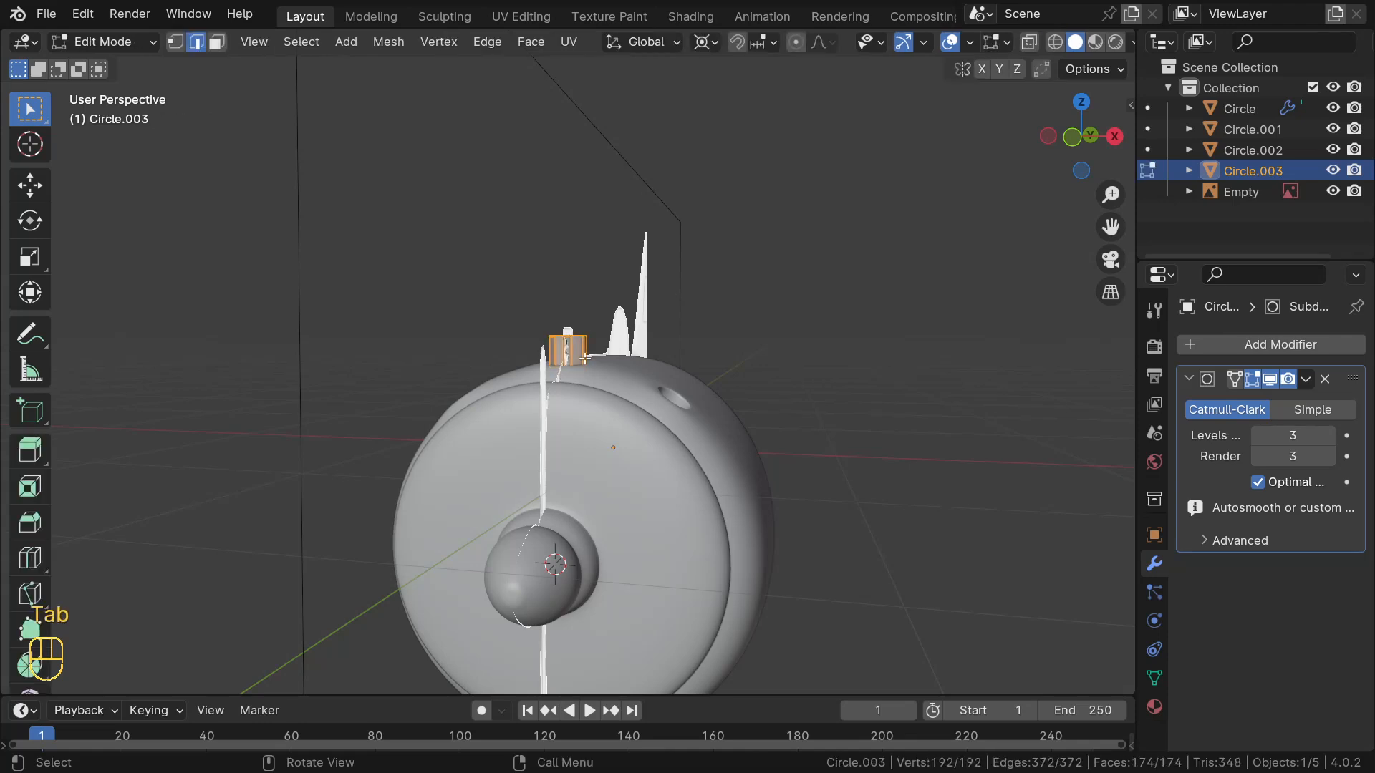
From the front view, duplicate the pipe mesh and rotate the copy about 34° around the 3D cursor to the hole on the +X side
key(KP_1)
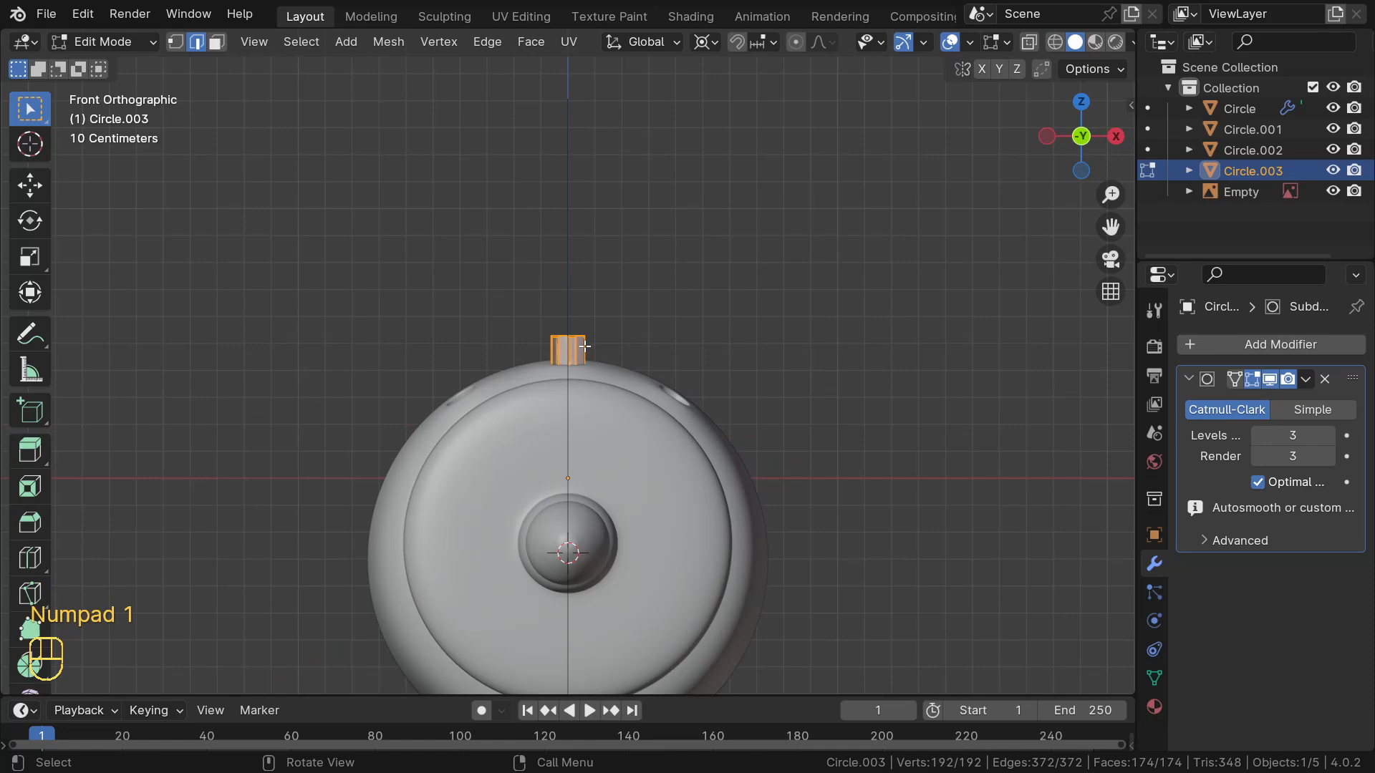
key(shift+d)
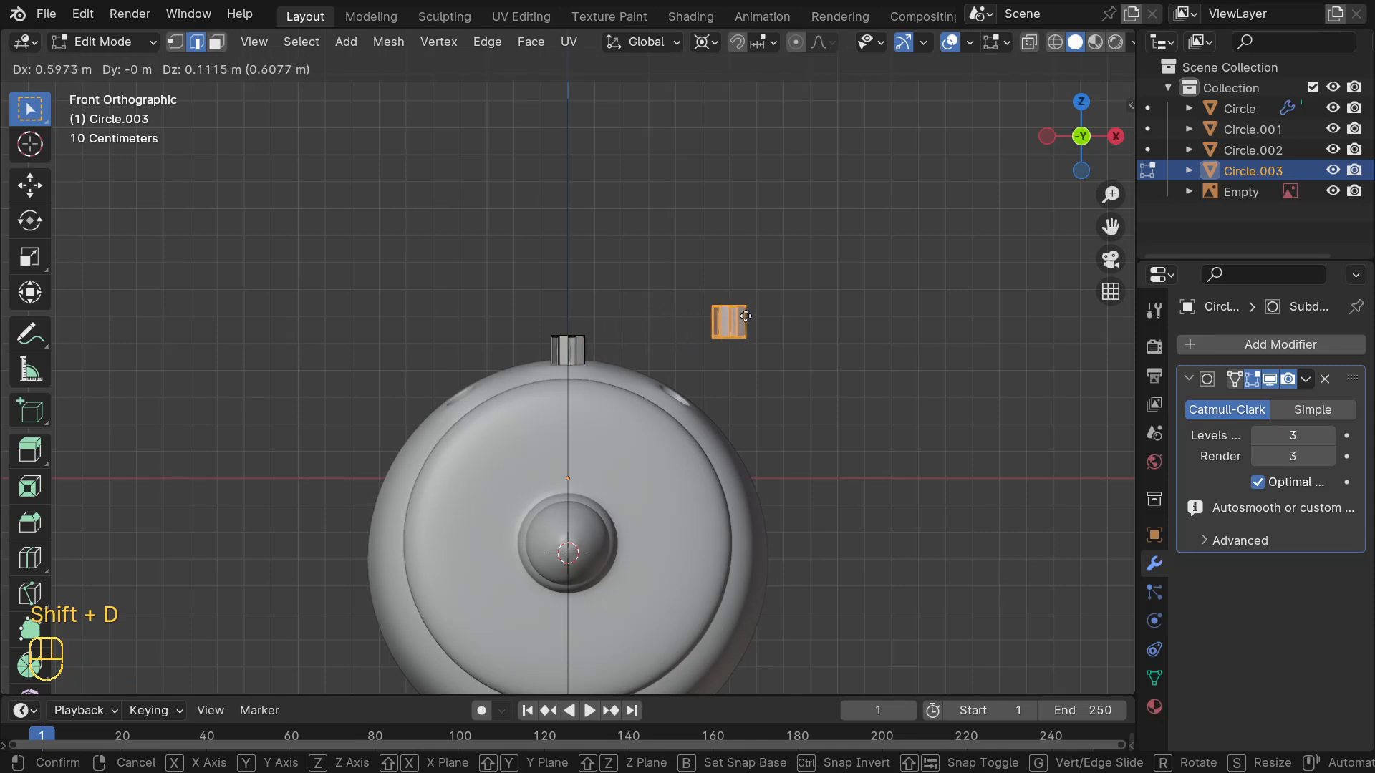
key(r)
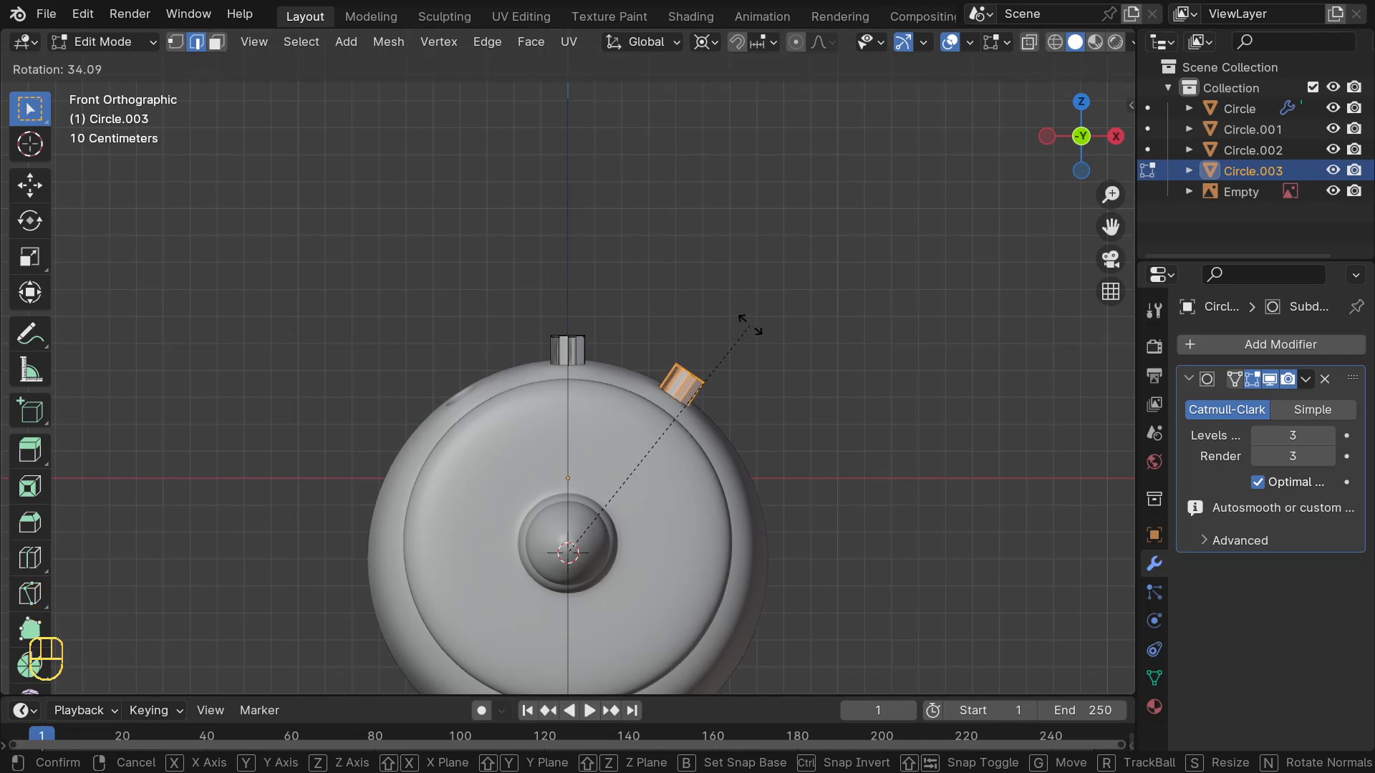
click(745, 320)
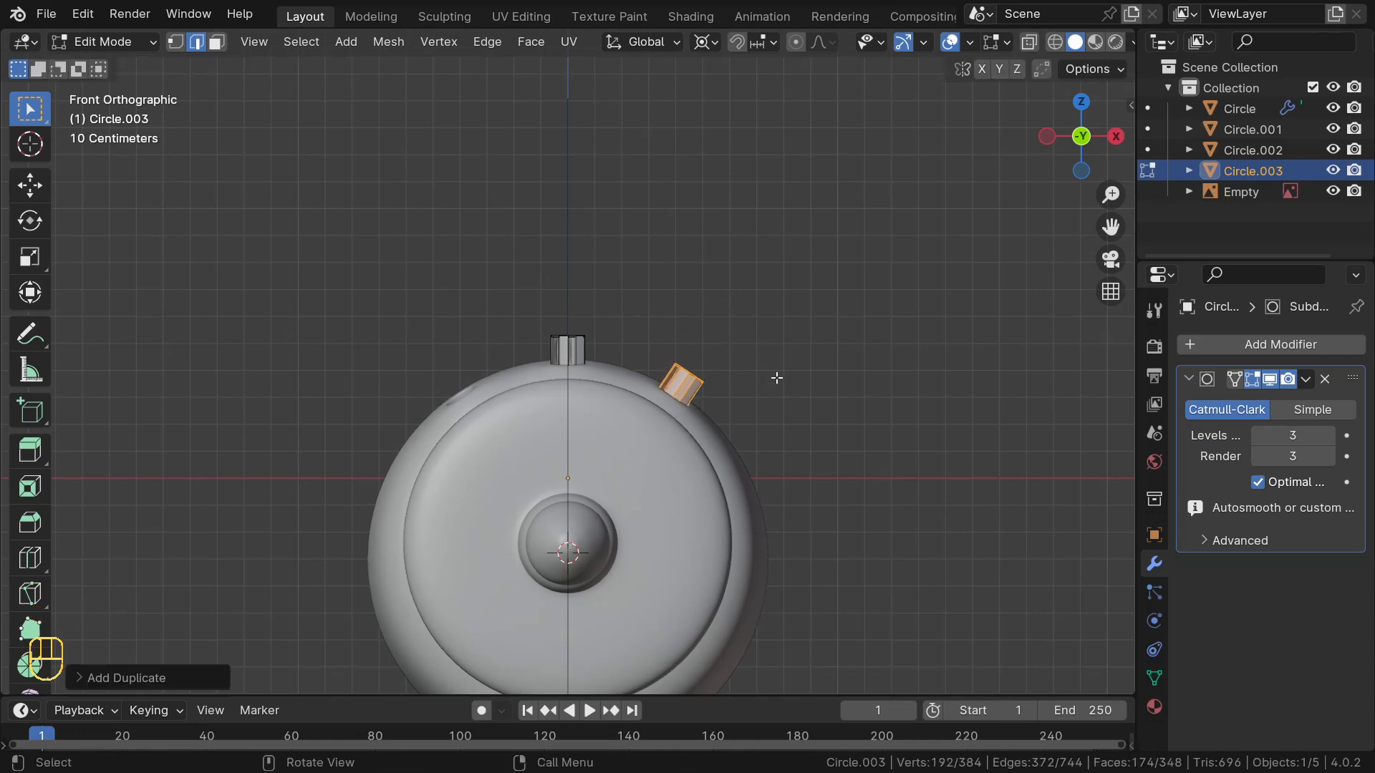
Fine-tune the duplicated pipe's seat in its hole by rotating it about 0.33° around global Y
key(KP_Decimal)
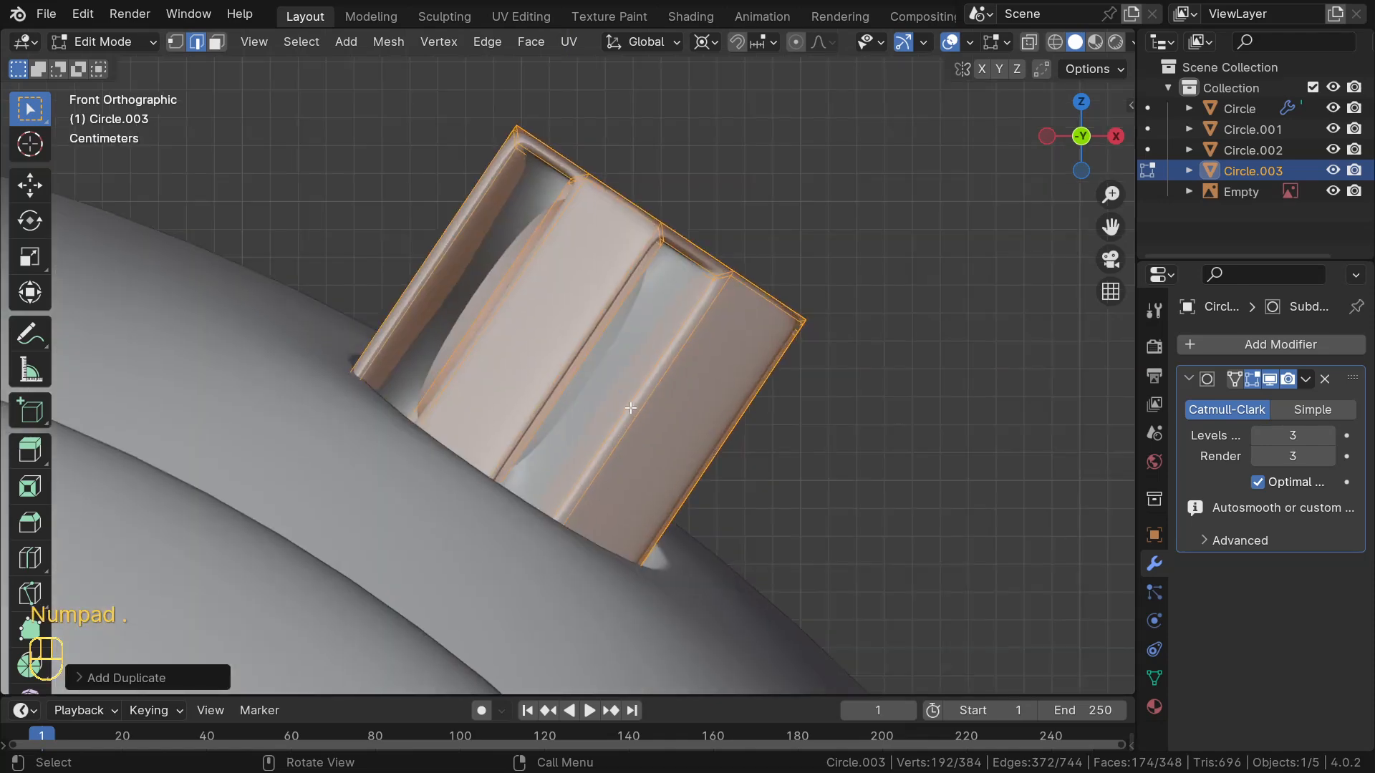
middle_drag(630, 408, 520, 414)
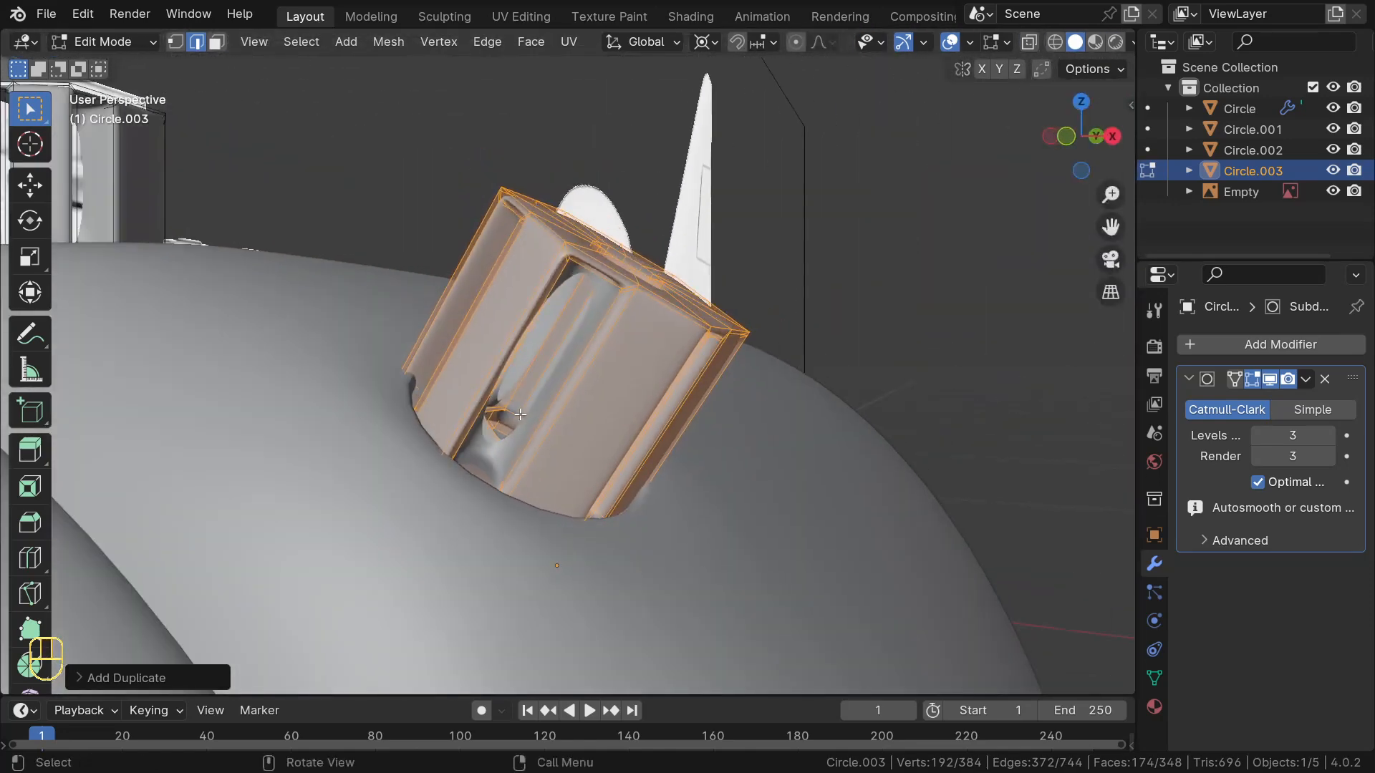
key(r)
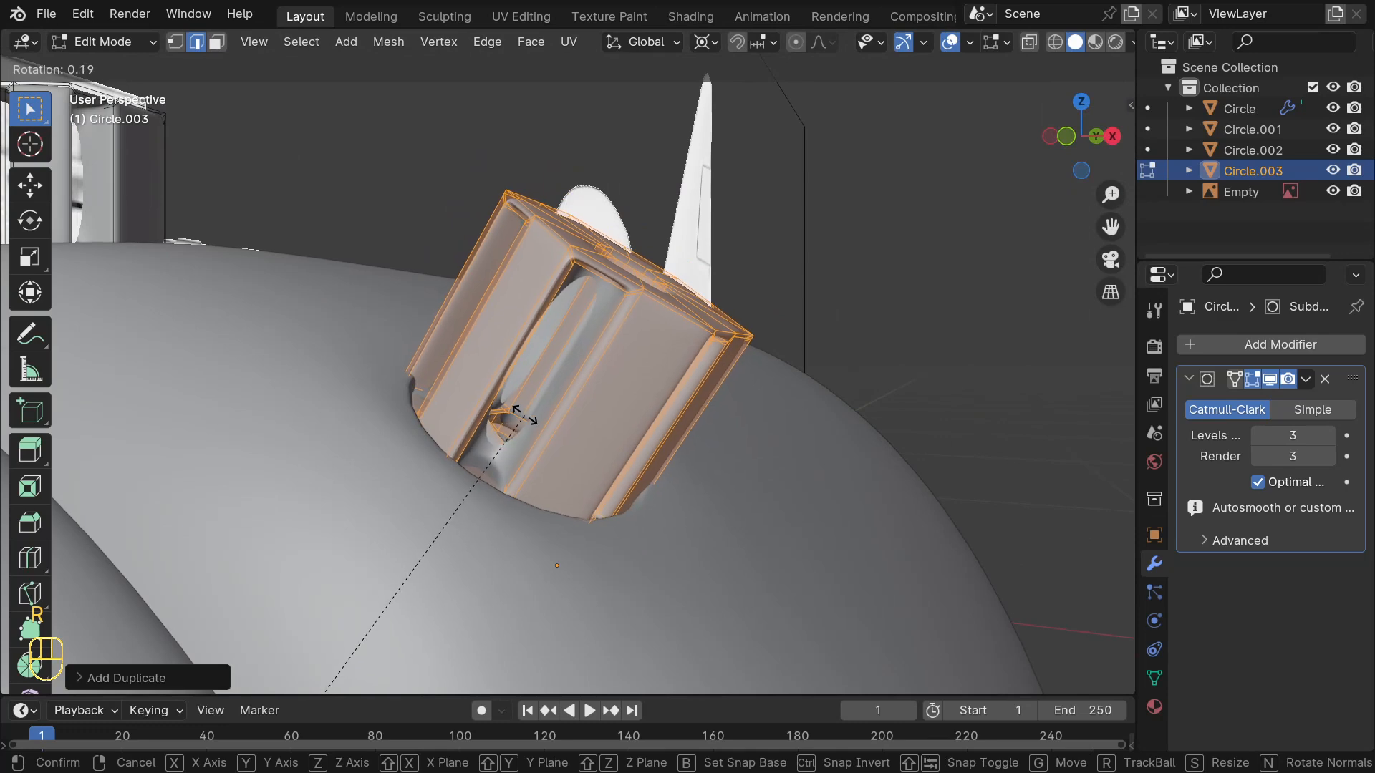
key(y)
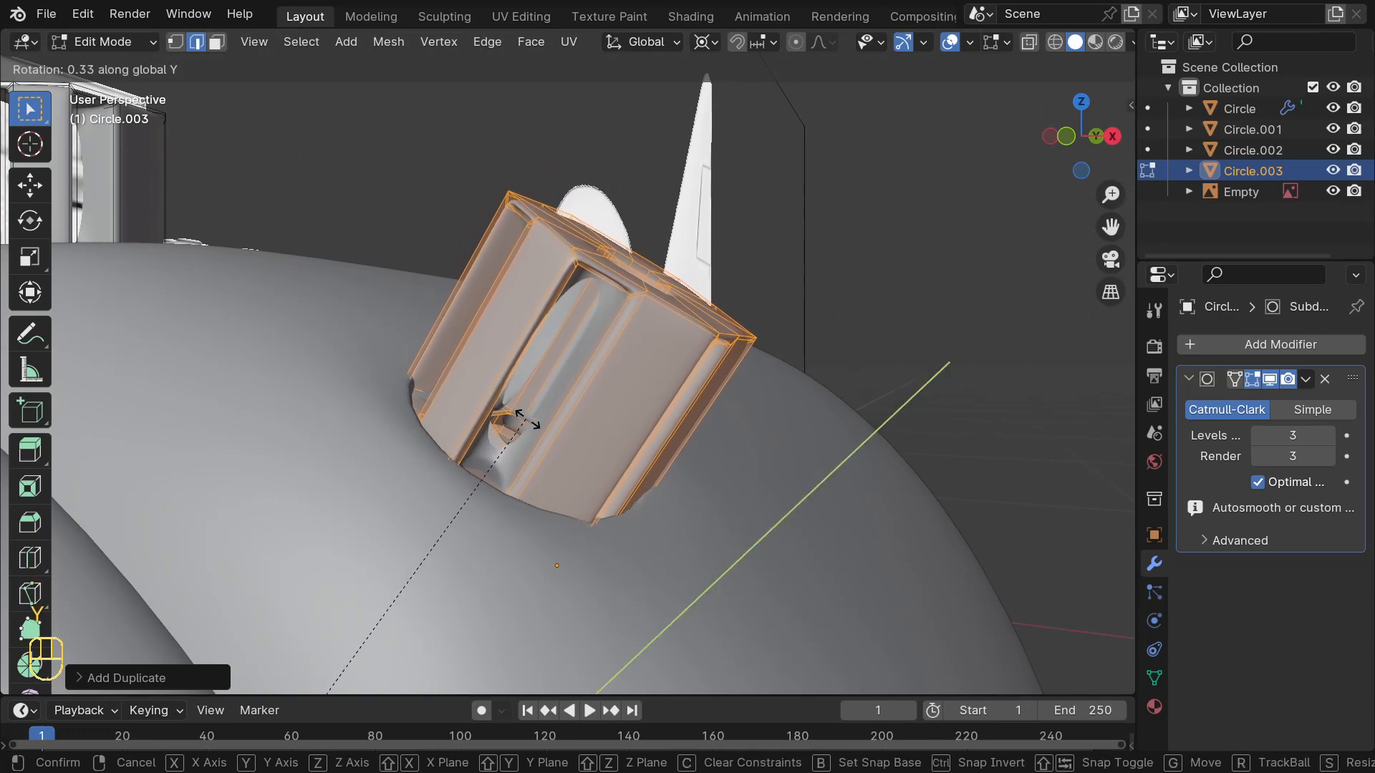
click(525, 421)
scroll(525, 421, down, 4)
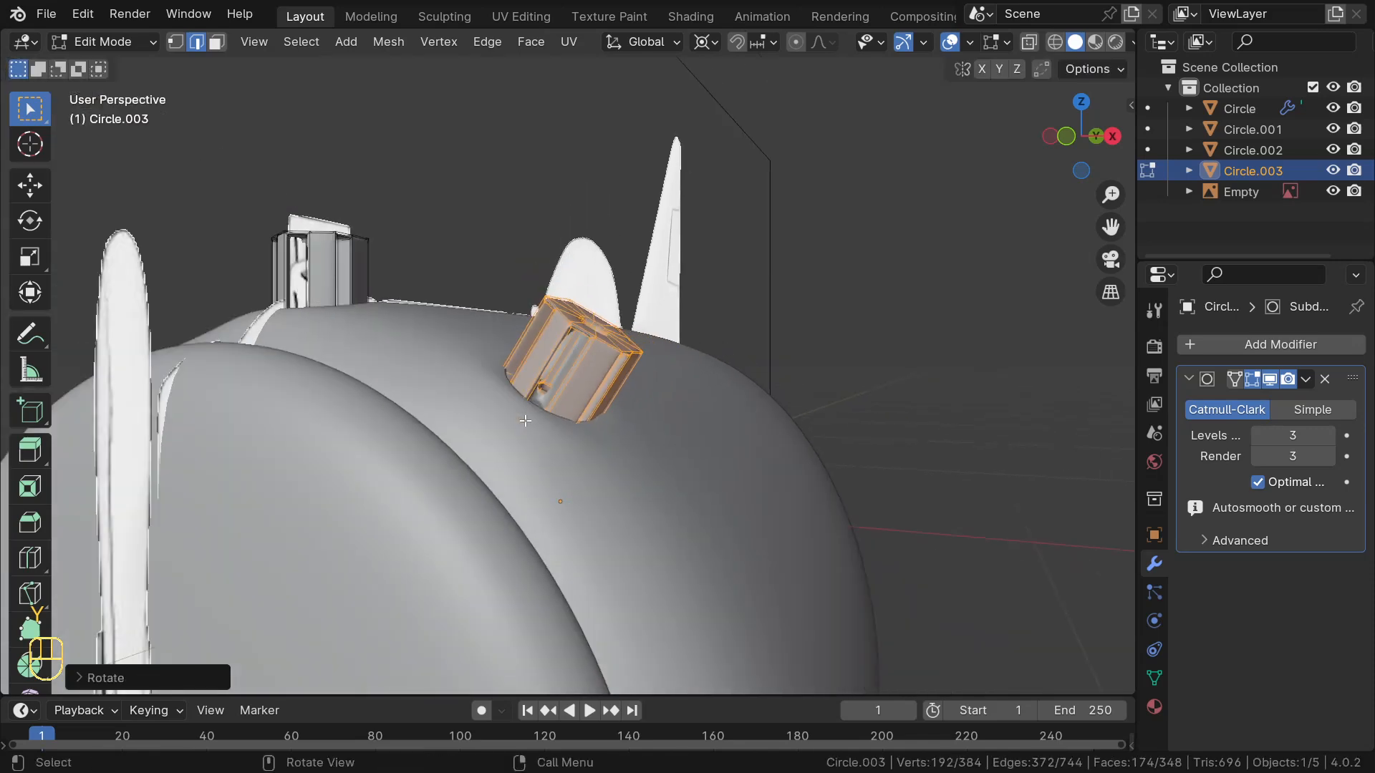
From the front view, duplicate the tilted pipe and rotate the copy about -68° around the 3D cursor to the opposite fuselage hole
key(KP_1)
scroll(534, 414, down, 3)
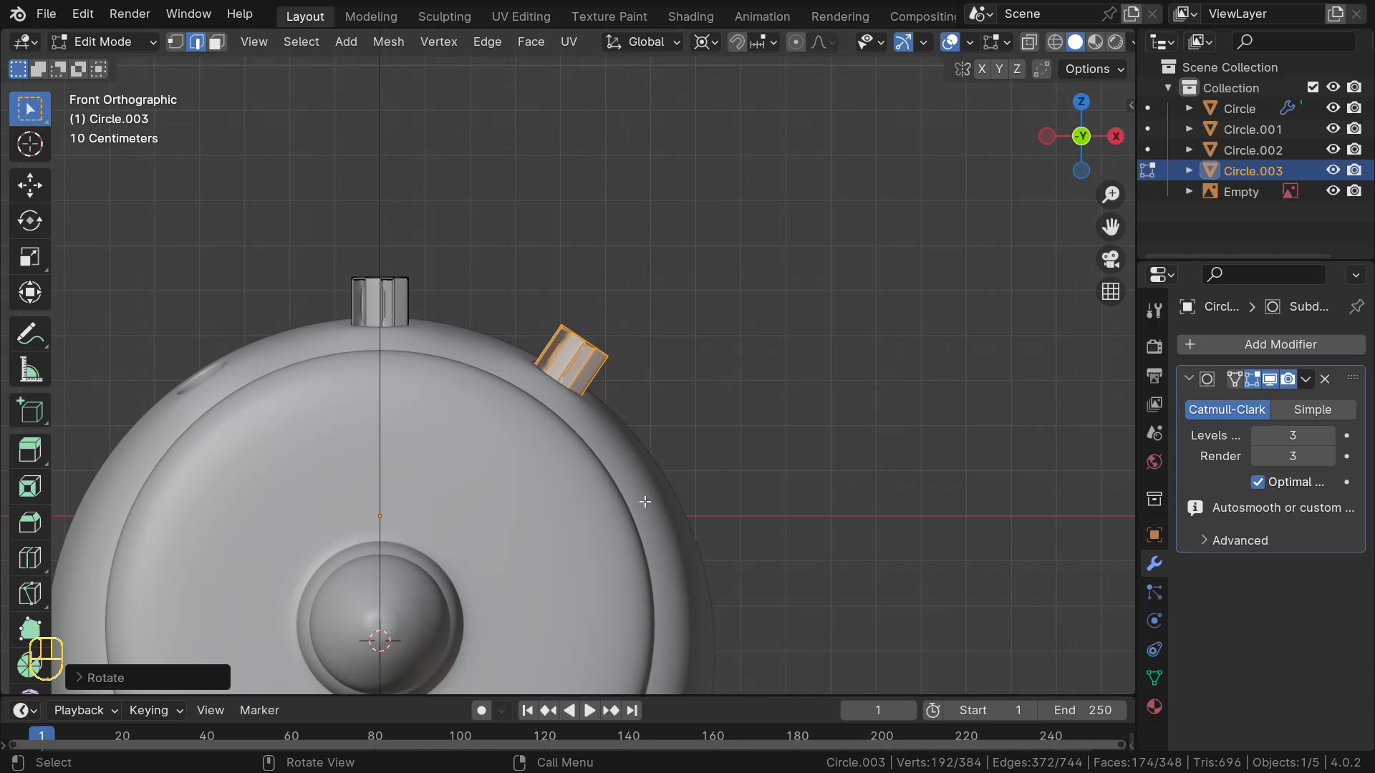
key(shift+d)
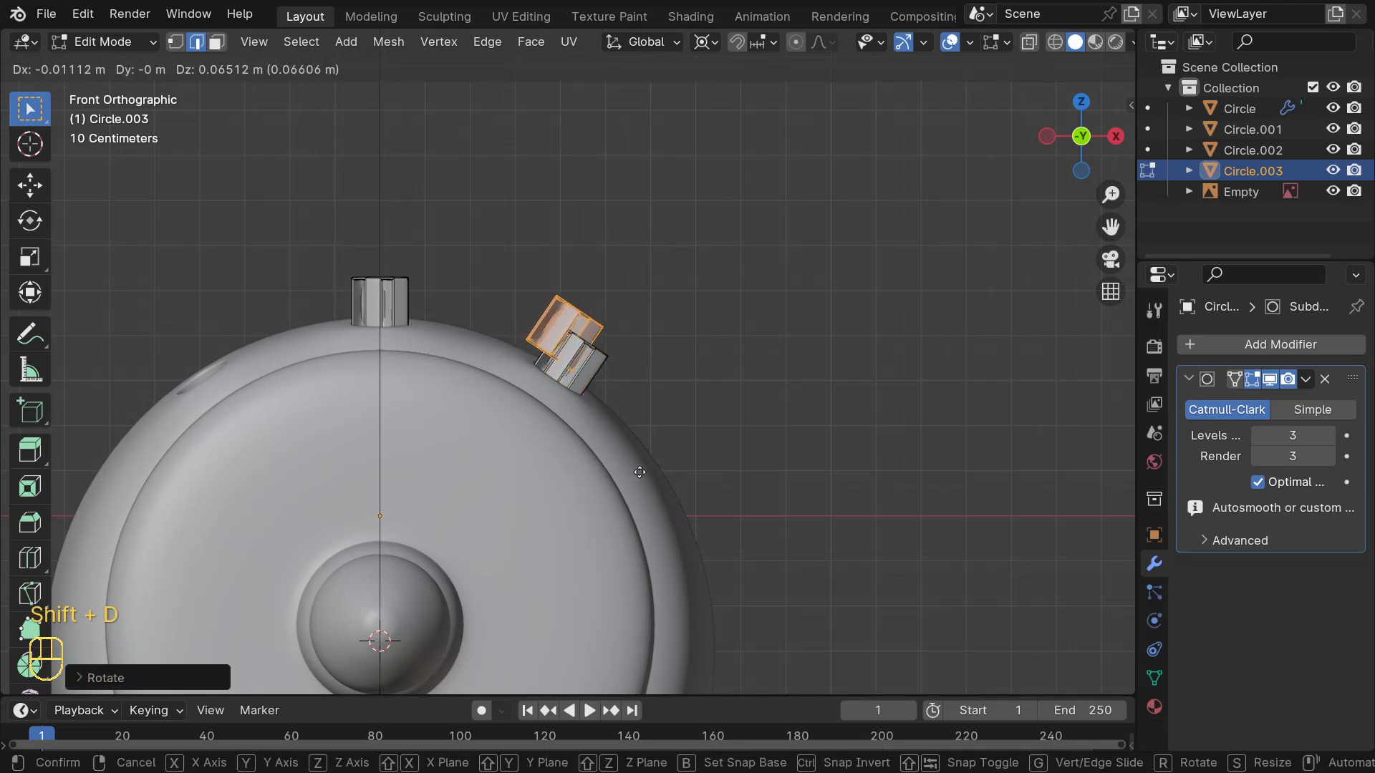
key(r)
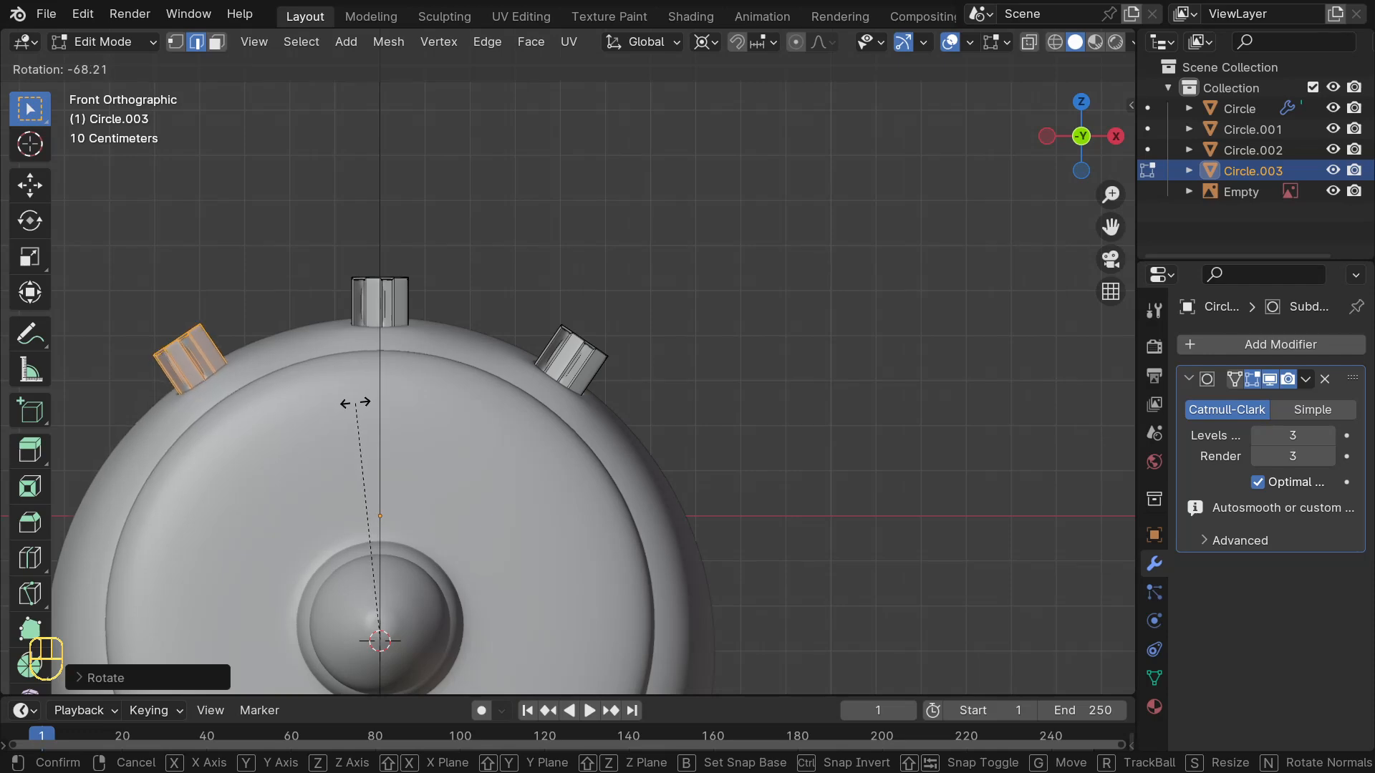
click(354, 403)
Rotate the third pipe about 0.34° around global Y to center it in the hole on the -X side
key(KP_Decimal)
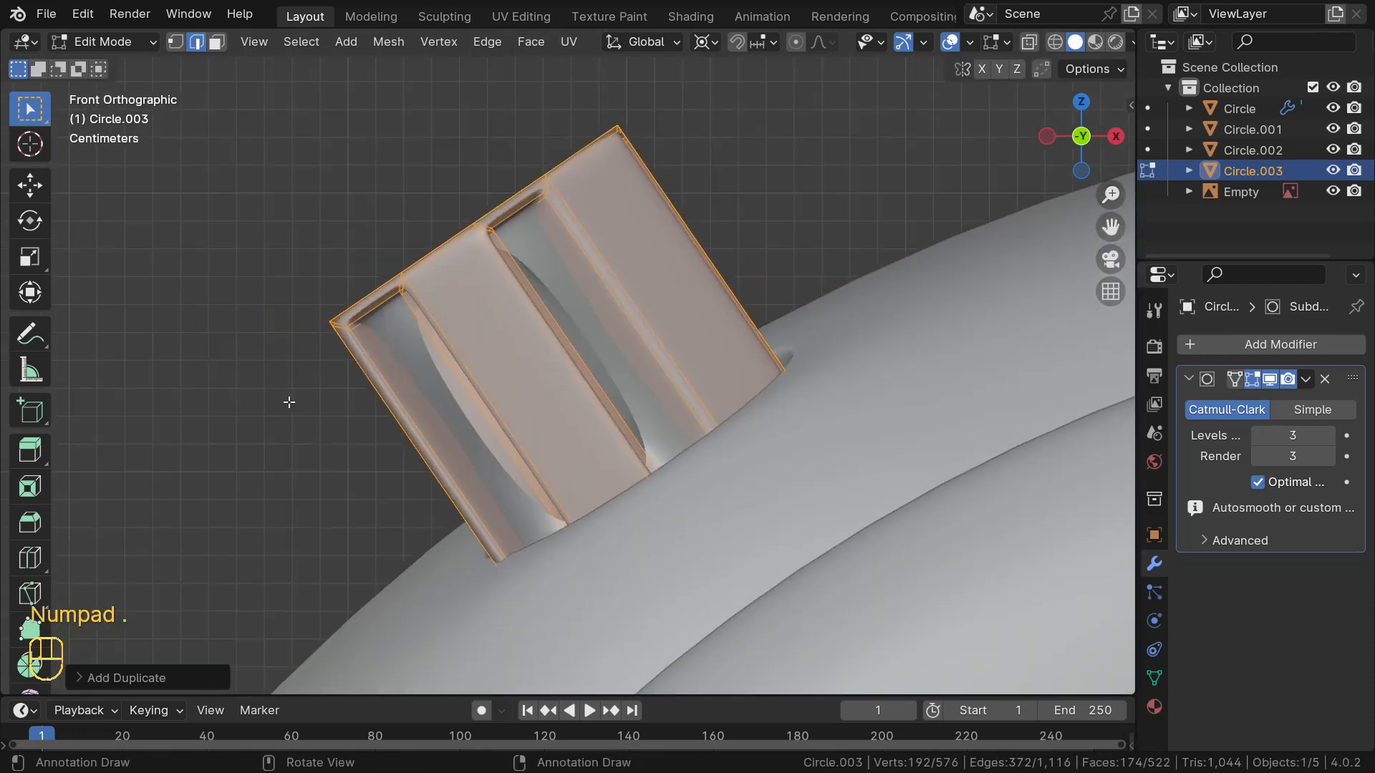
scroll(495, 395, down, 1)
middle_drag(494, 396, 588, 436)
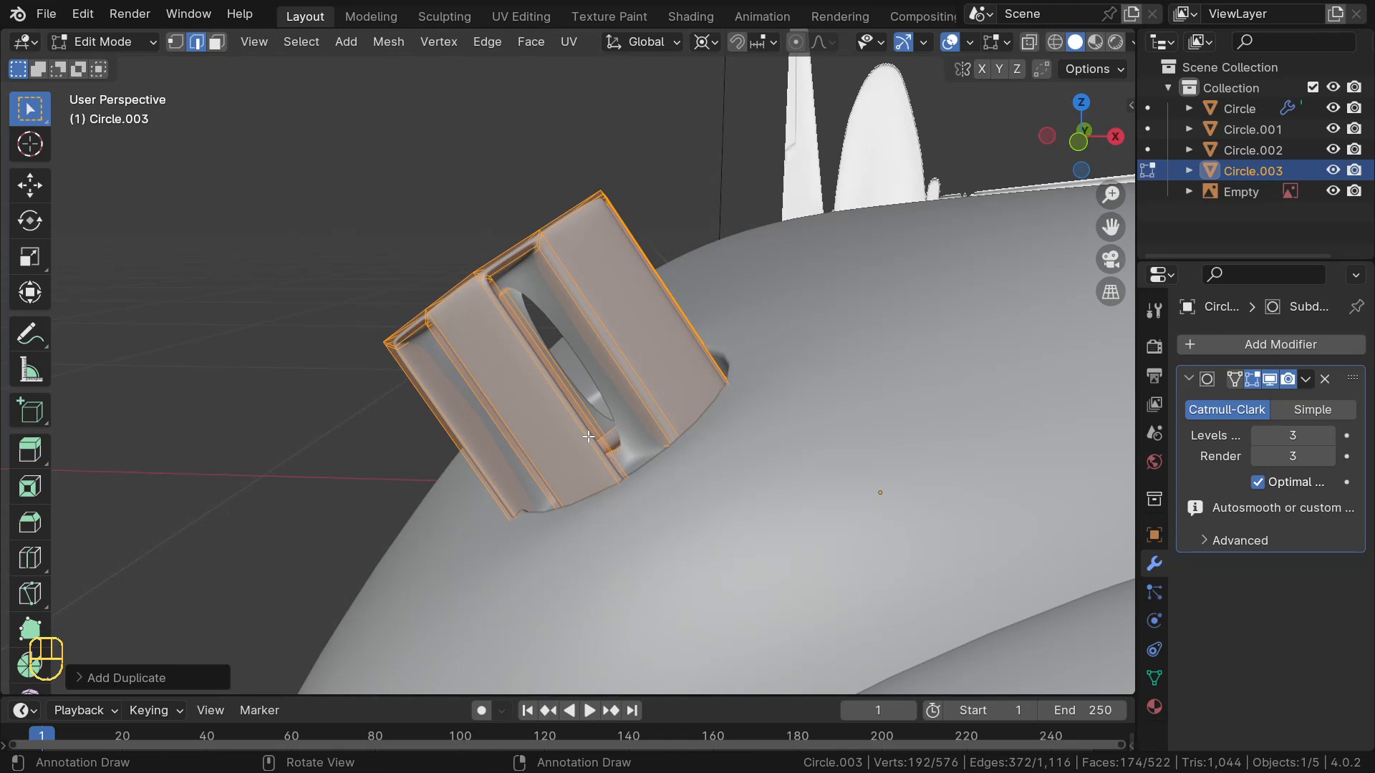
key(r)
key(y)
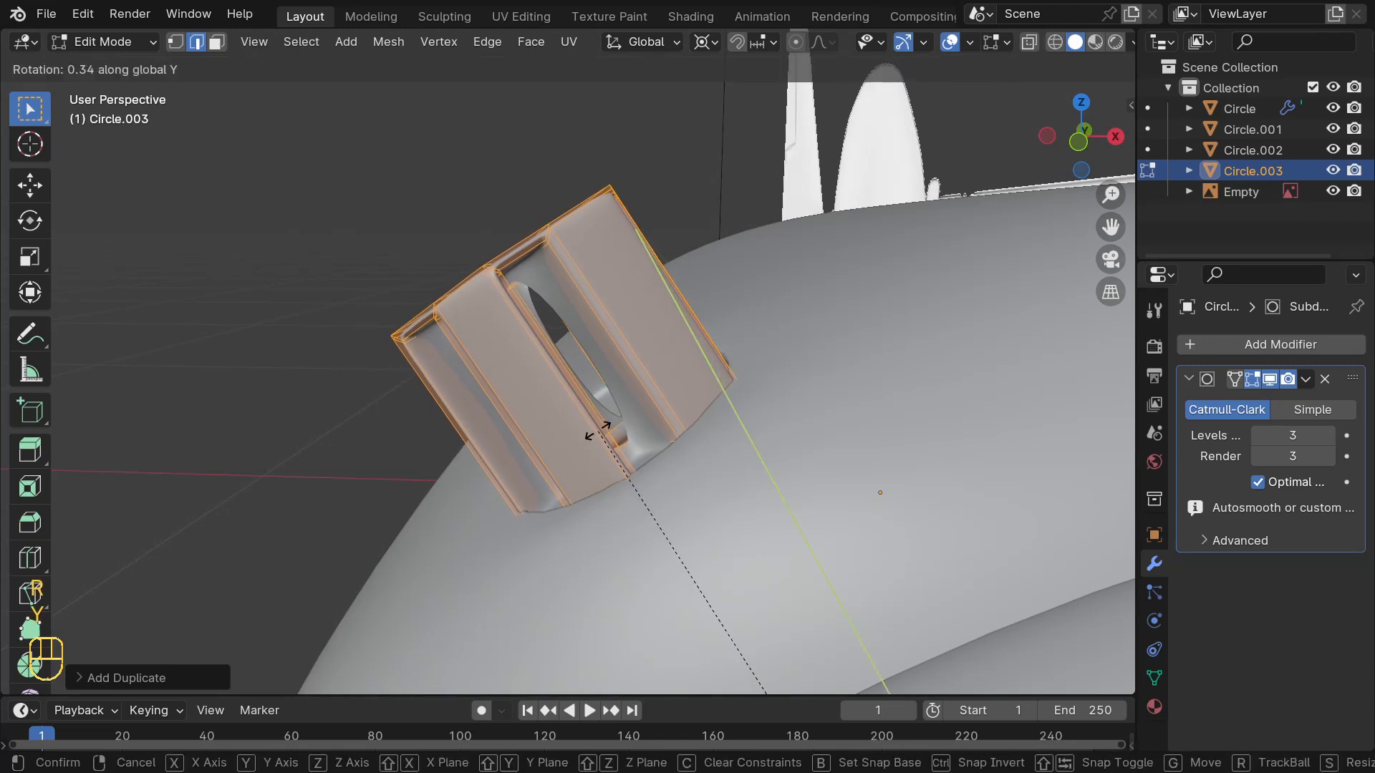
click(599, 430)
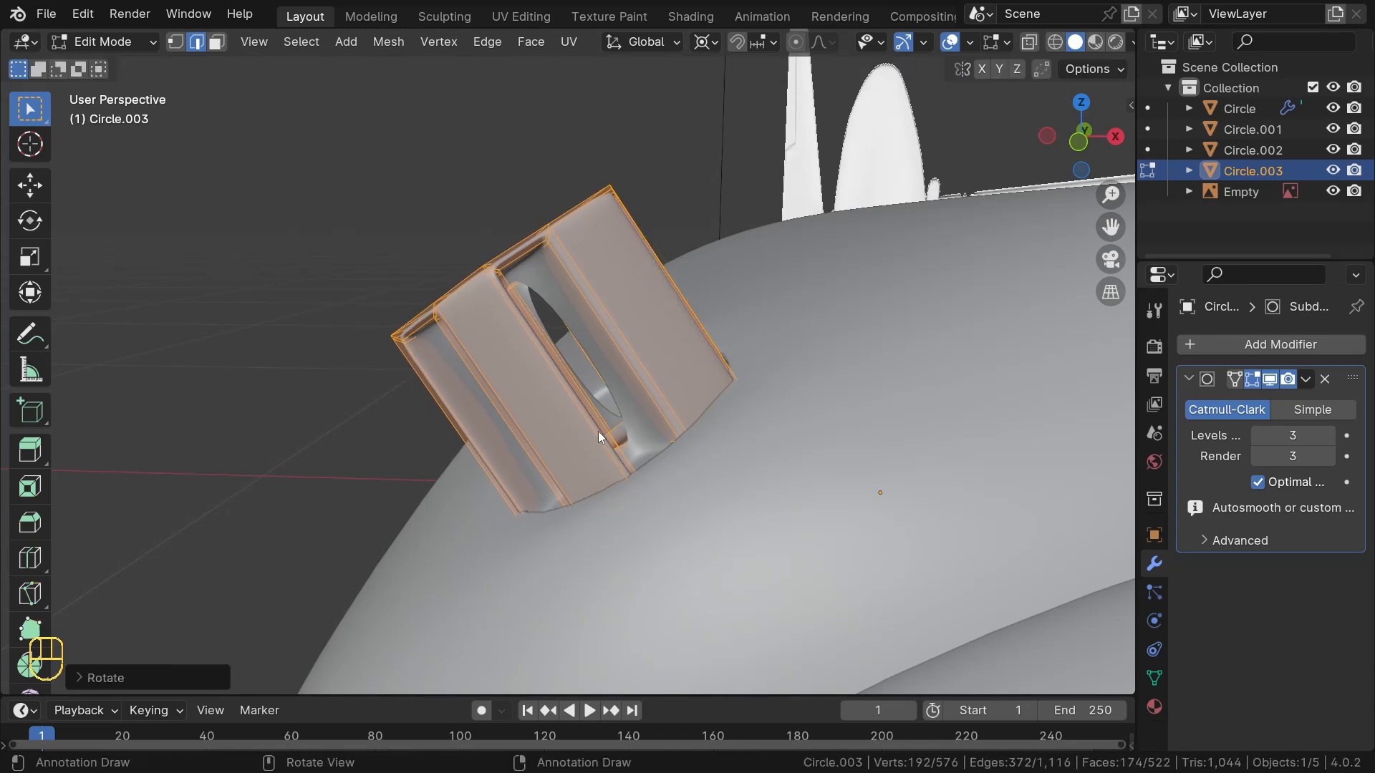
Finish editing the pipe mesh and deselect the pipes
key(Tab)
scroll(599, 431, down, 10)
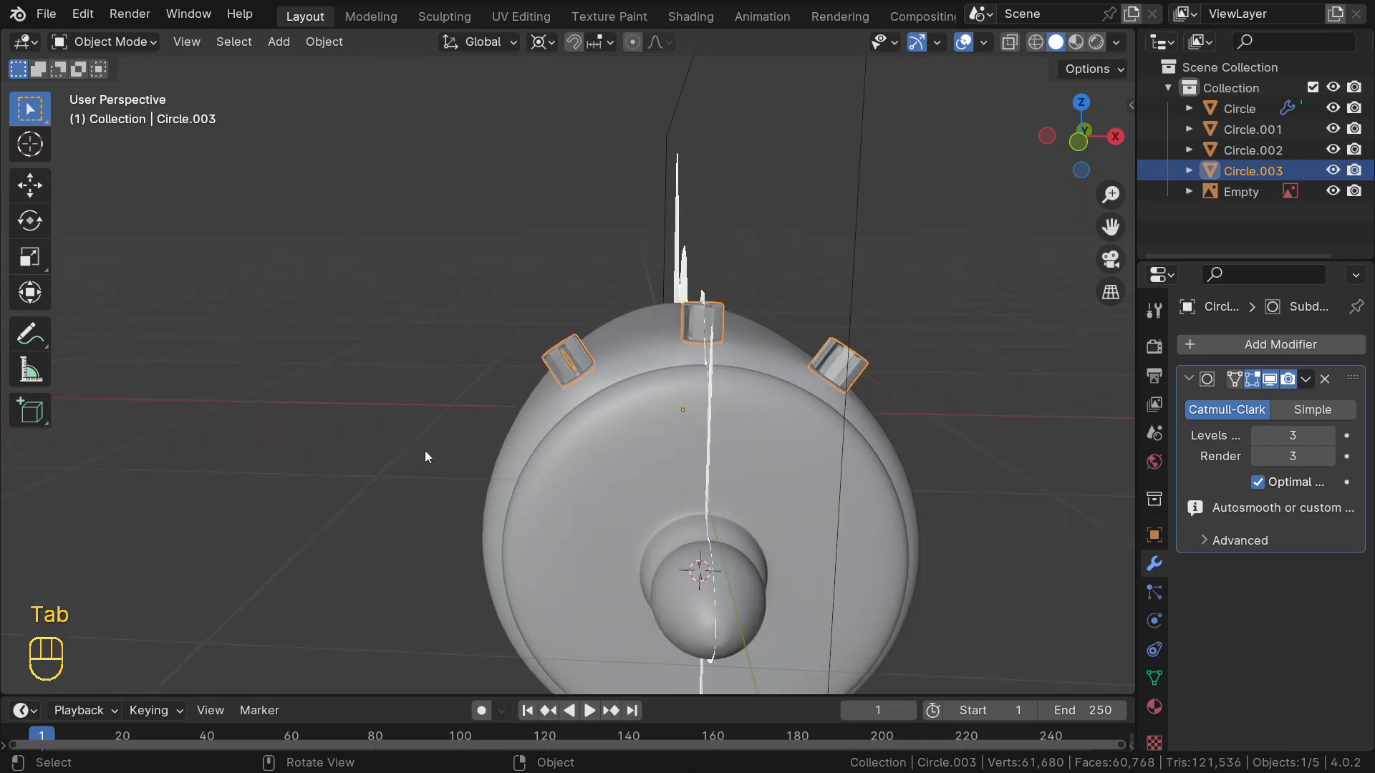
click(425, 454)
Open the nose disc and spinner object for editing, switch to face selection, and clear its current selection
middle_drag(612, 436, 510, 479)
click(571, 526)
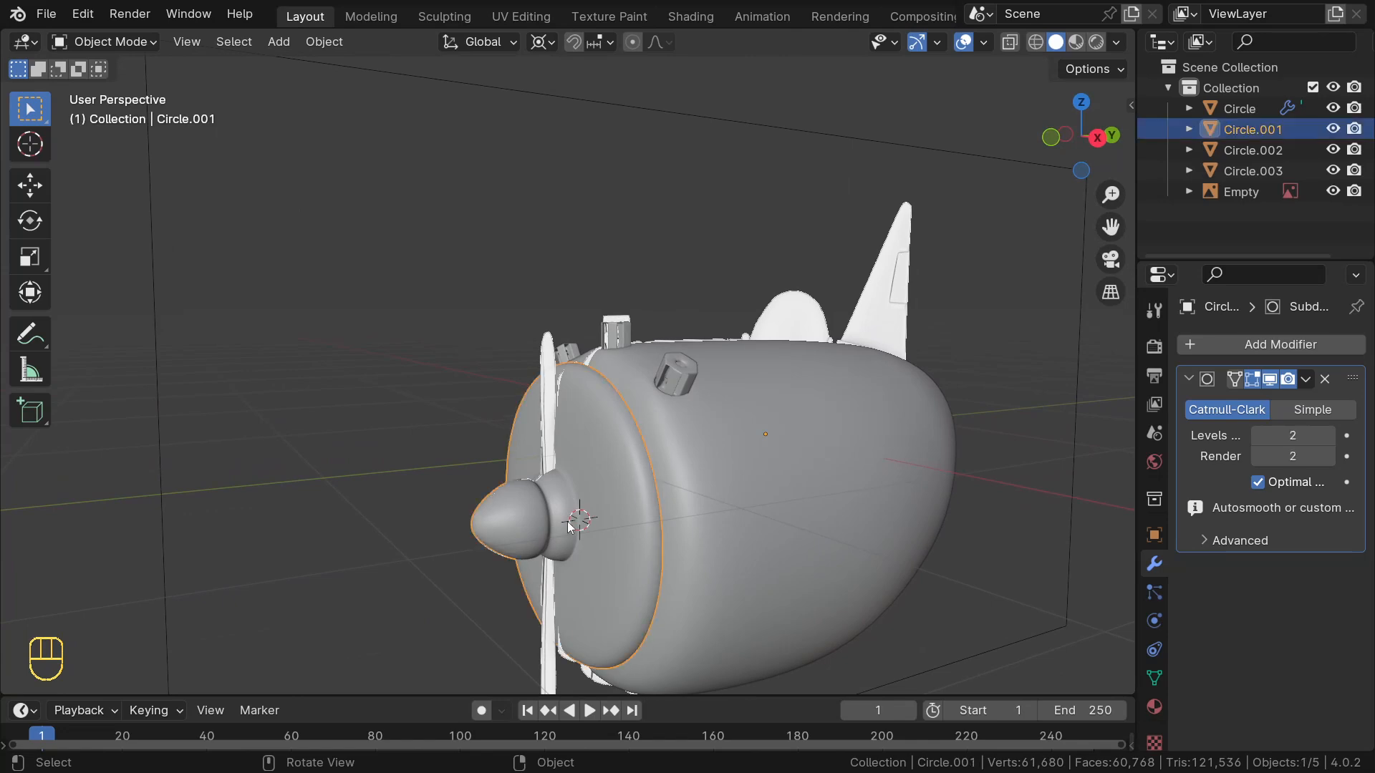
scroll(564, 525, up, 3)
mouse_move(564, 526)
middle_down()
mouse_move(522, 504)
mouse_move(497, 579)
mouse_move(561, 544)
mouse_move(561, 517)
middle_up()
key(Tab)
scroll(561, 545, up, 3)
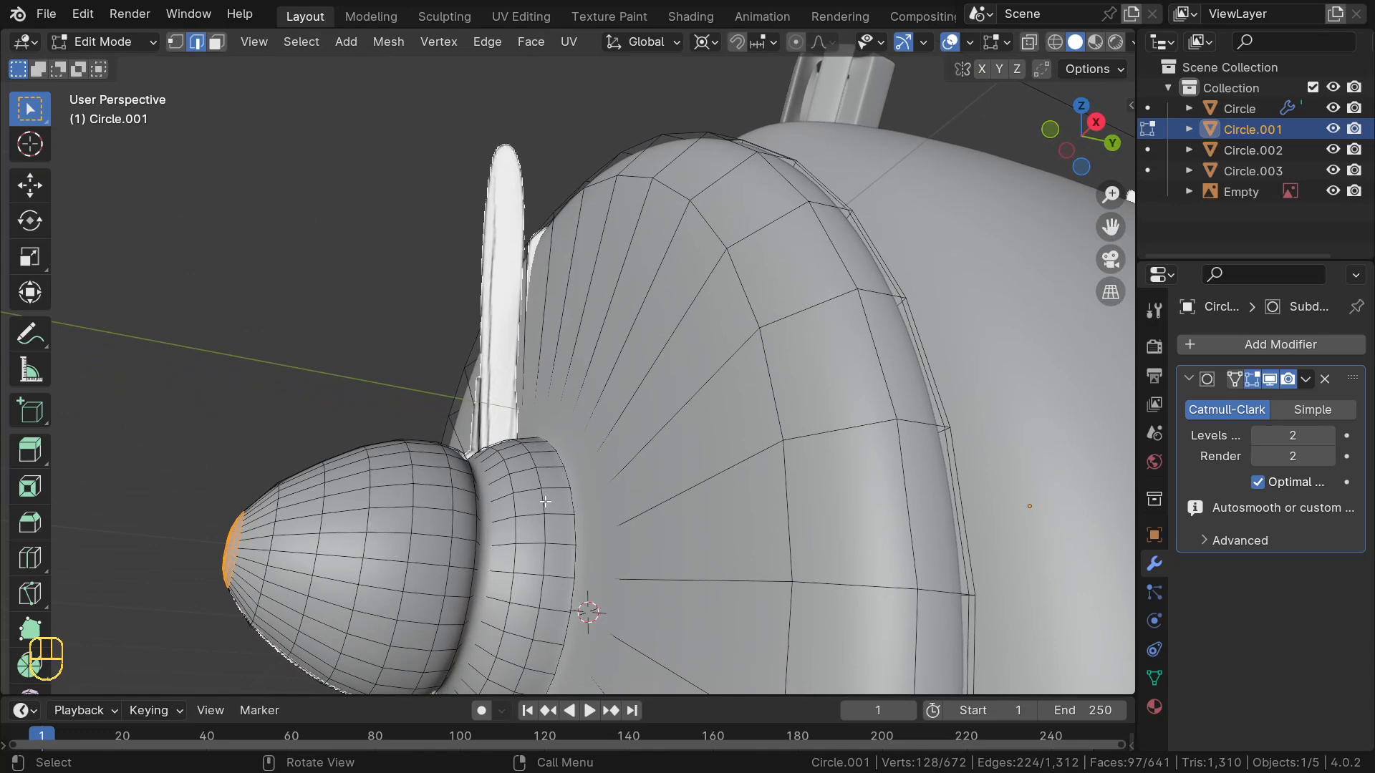
click(545, 501)
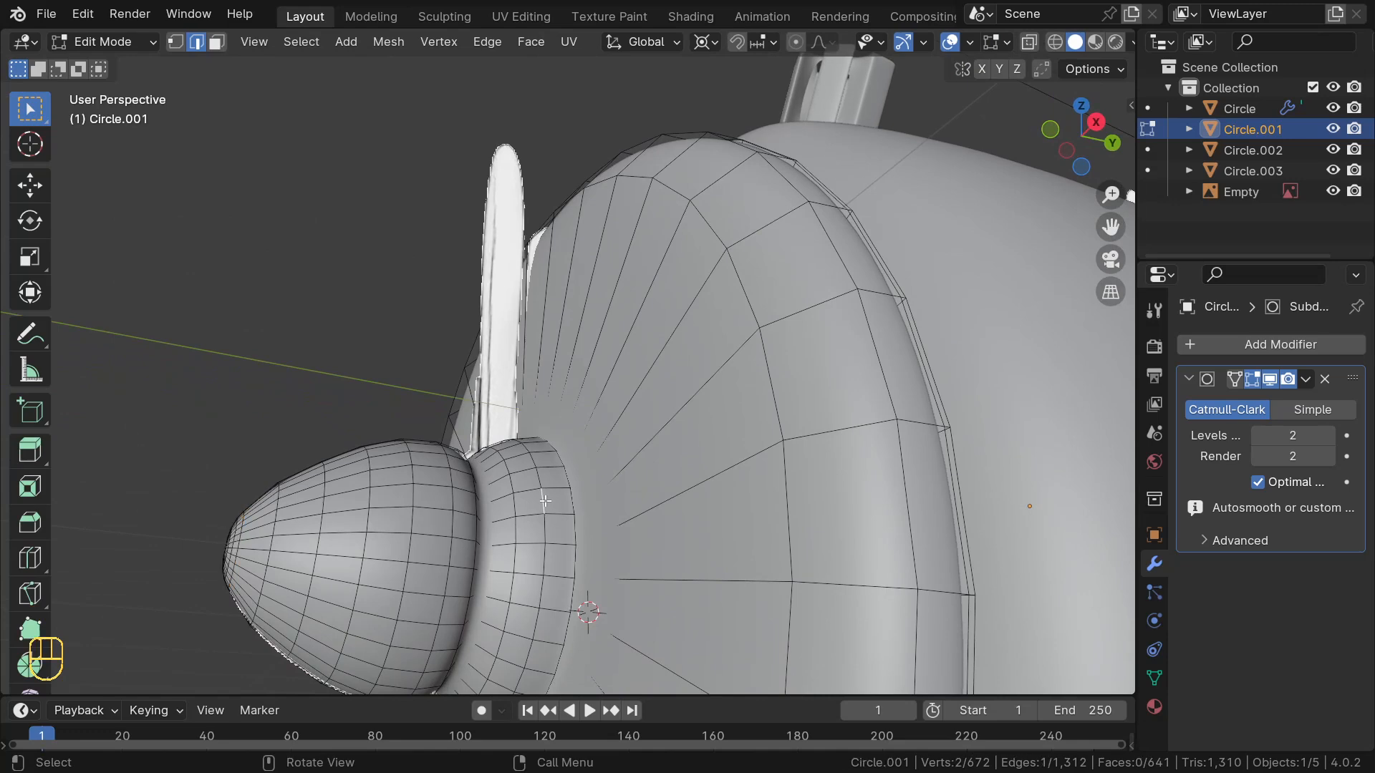
key(3)
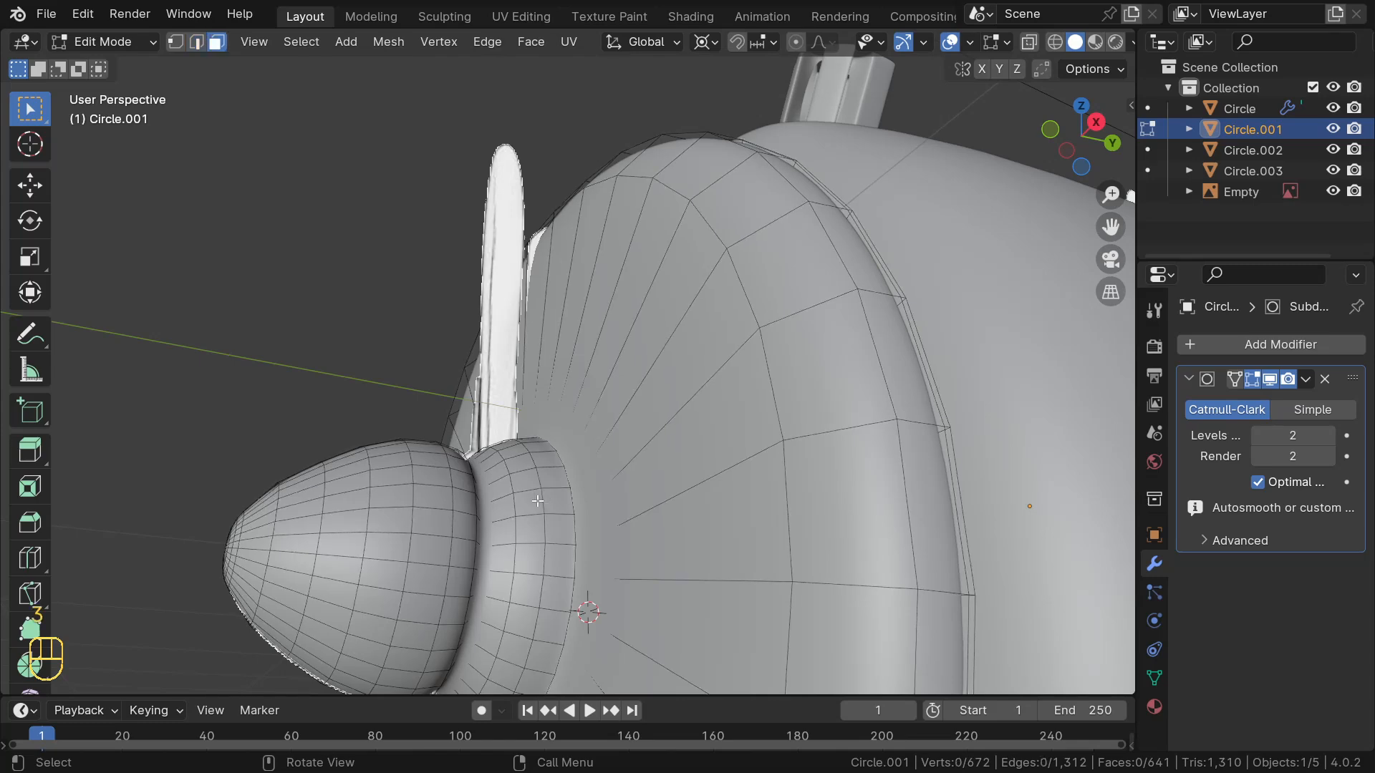
middle_drag(535, 485, 591, 587)
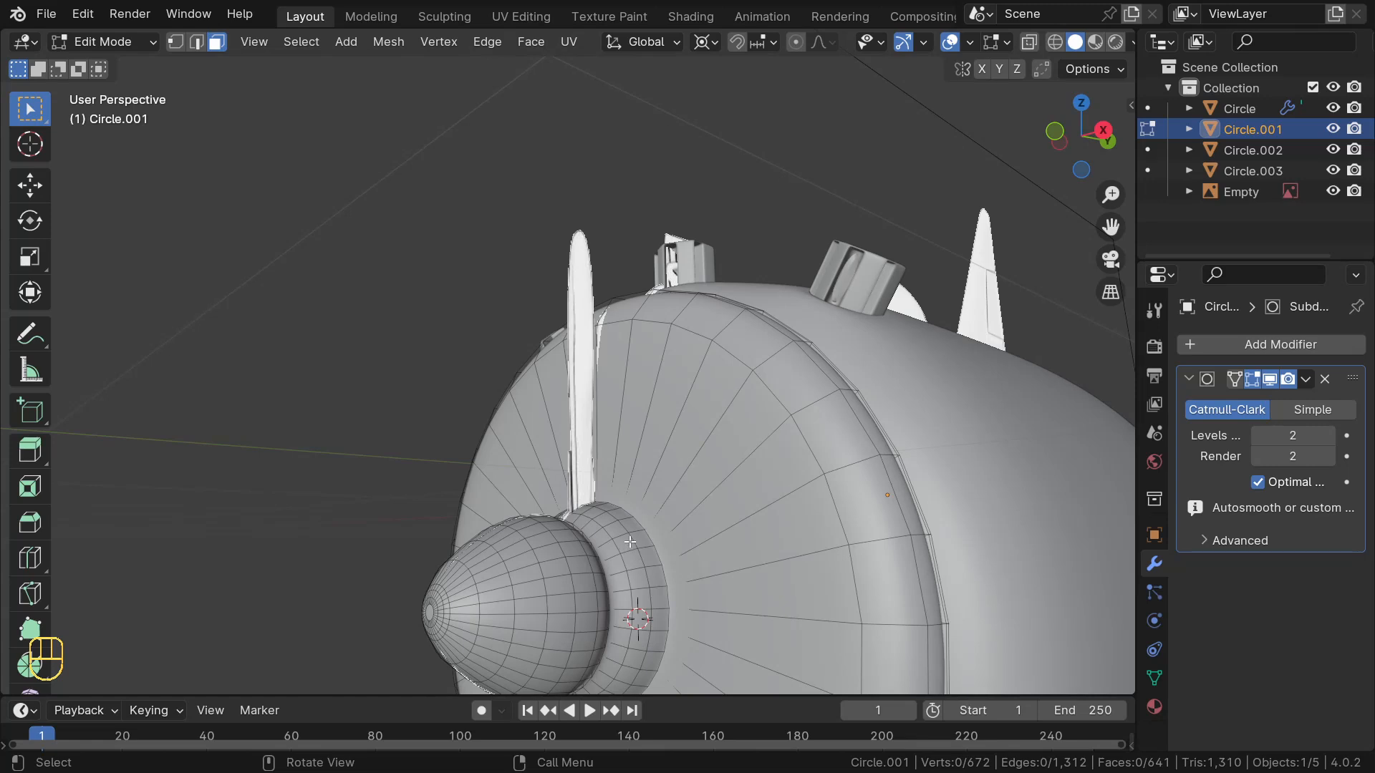
Select a two-by-four block of faces on the upper +X side of the collar behind the spinner
shift+click(629, 546)
shift+click(634, 568)
shift+click(640, 591)
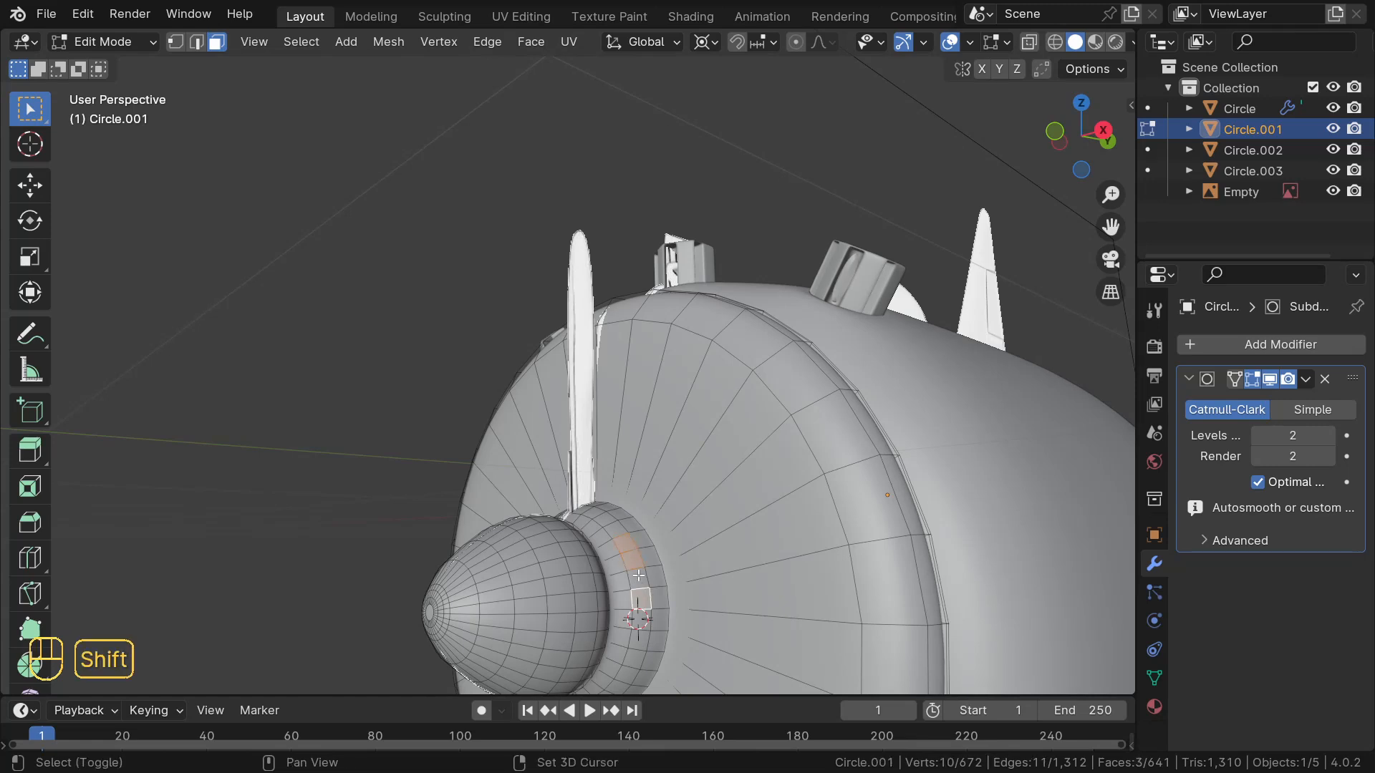
shift+click(639, 577)
shift+click(640, 538)
shift+click(648, 556)
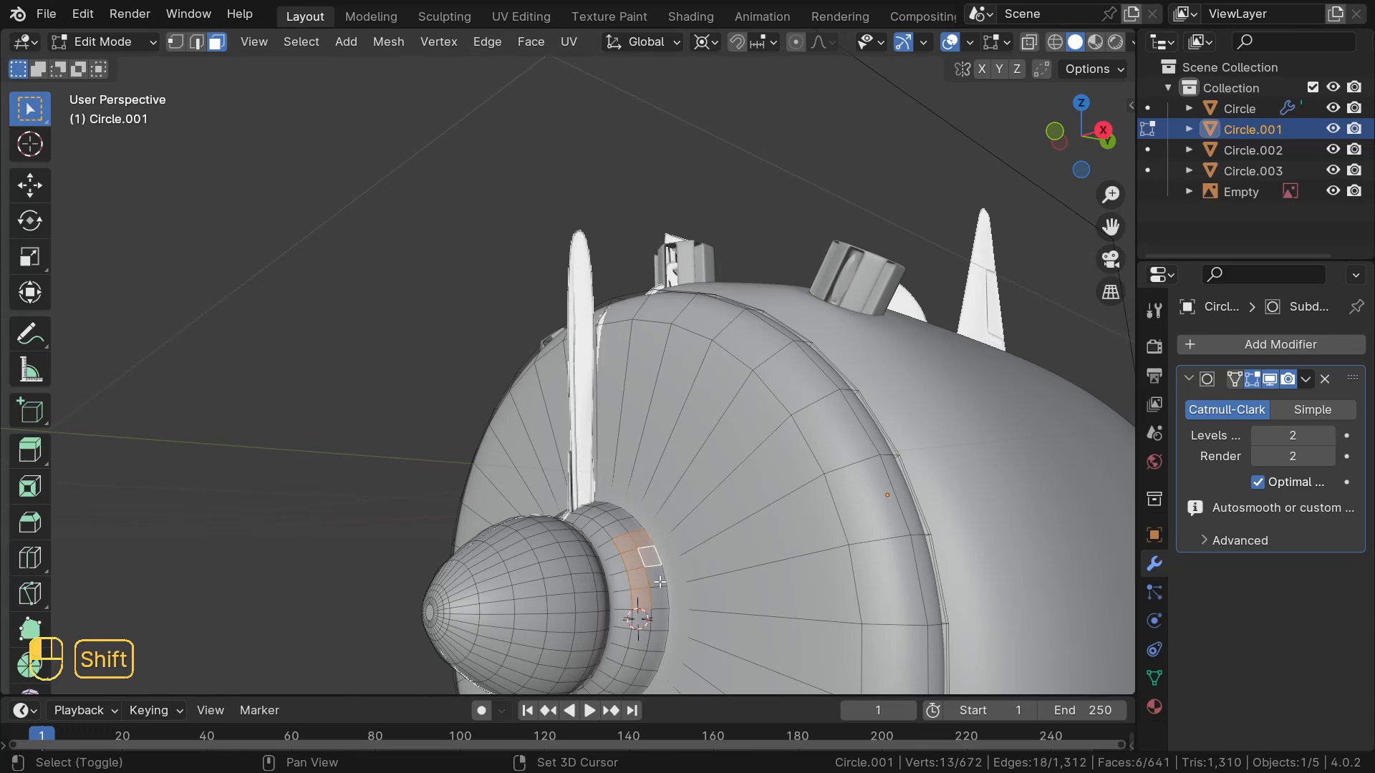
shift+click(659, 582)
shift+click(658, 599)
Add a second two-by-four block of faces on the underside of the spinner collar, leaving a gap after the first block
middle_drag(658, 599, 604, 427)
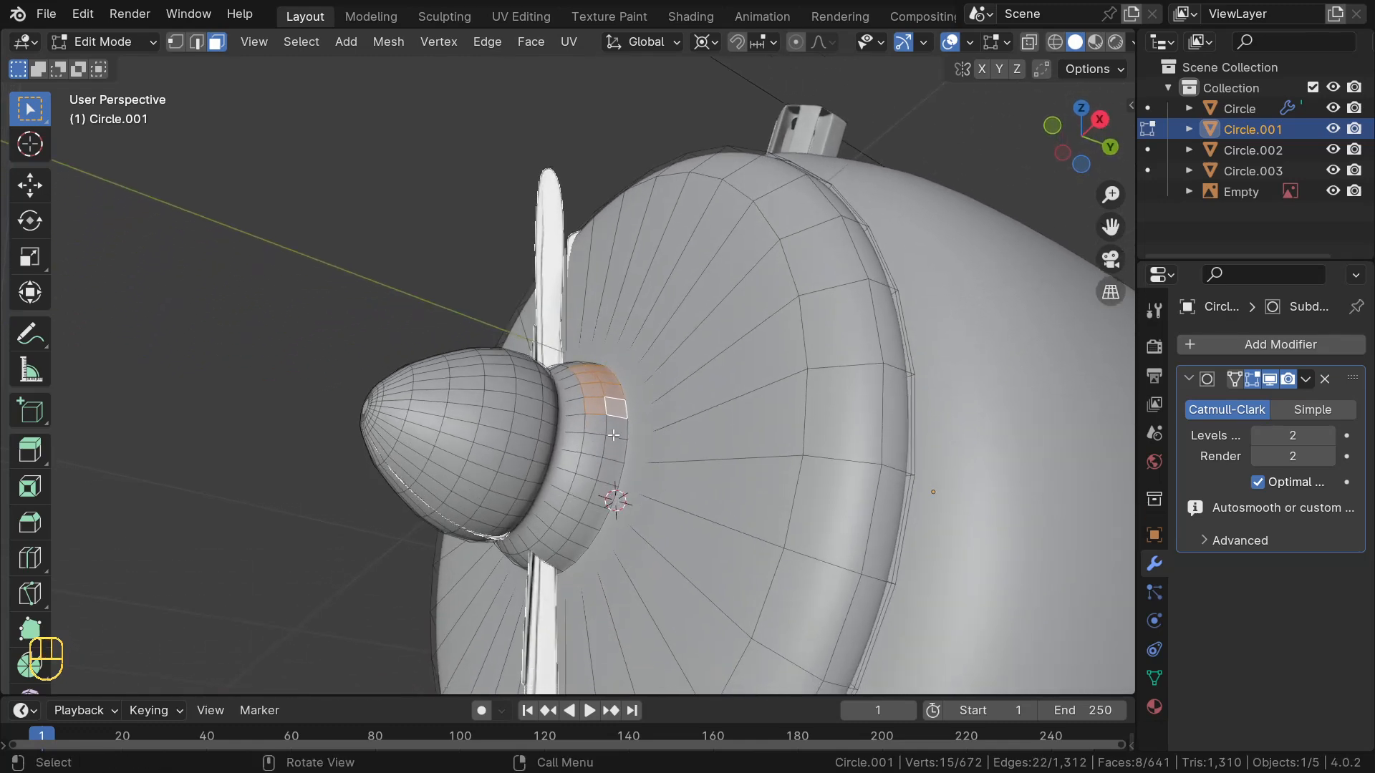
shift+click(575, 508)
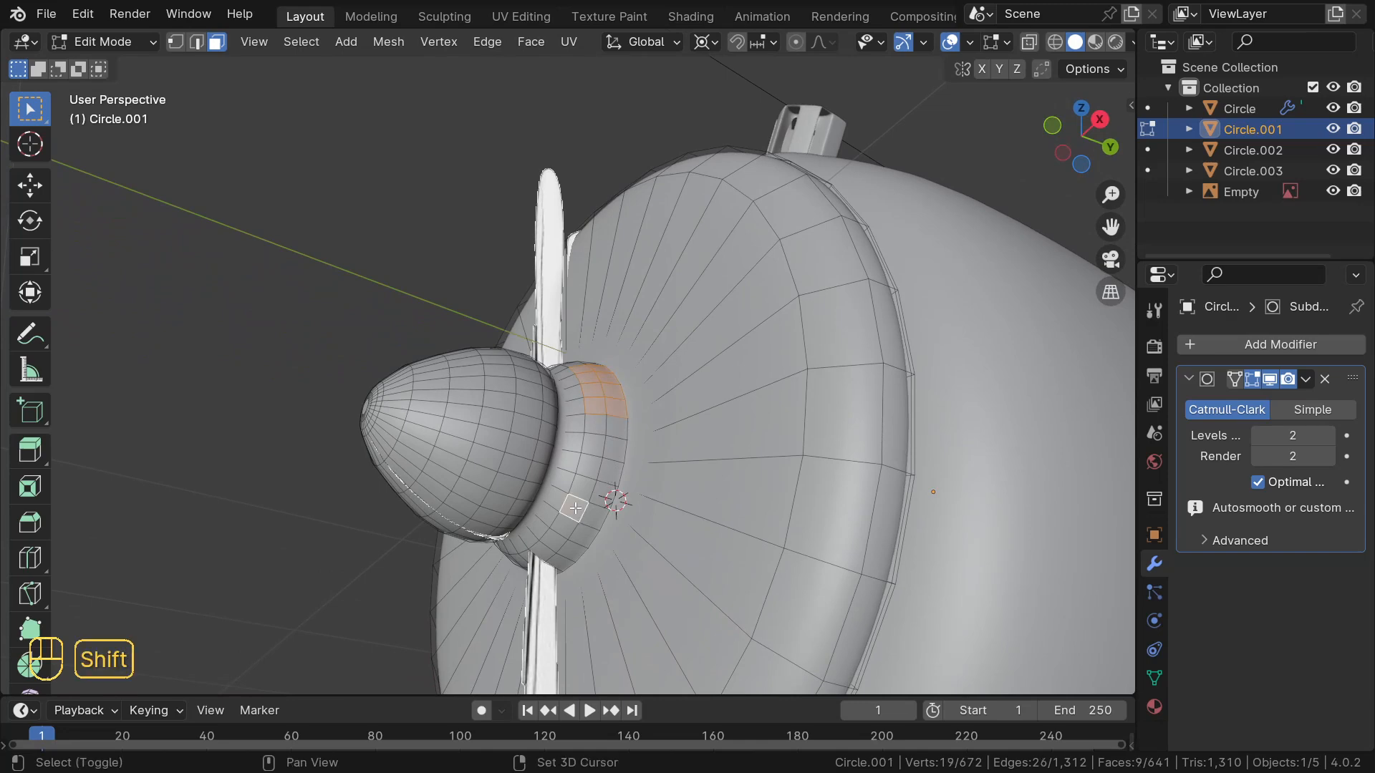
shift+click(593, 518)
shift+click(566, 528)
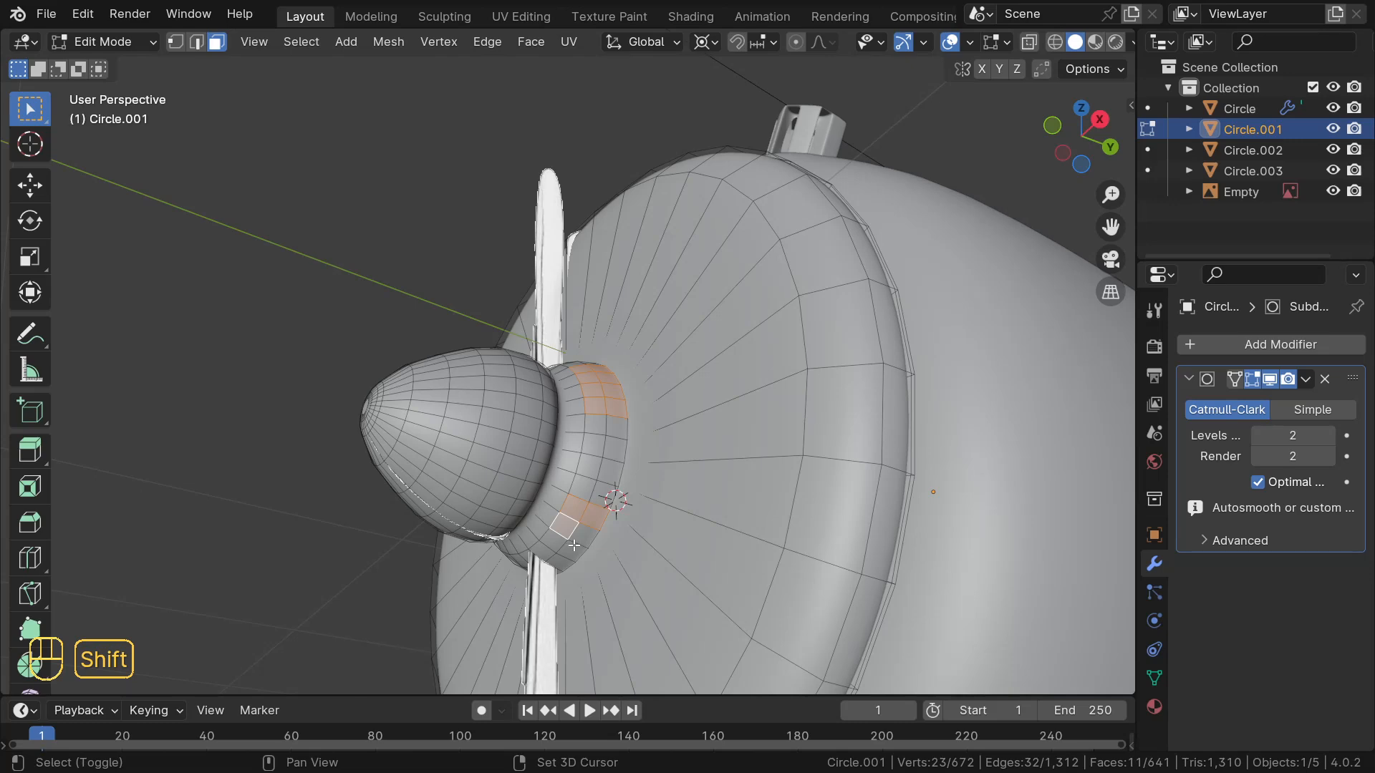
shift+click(580, 540)
shift+click(555, 542)
shift+click(563, 558)
shift+click(542, 552)
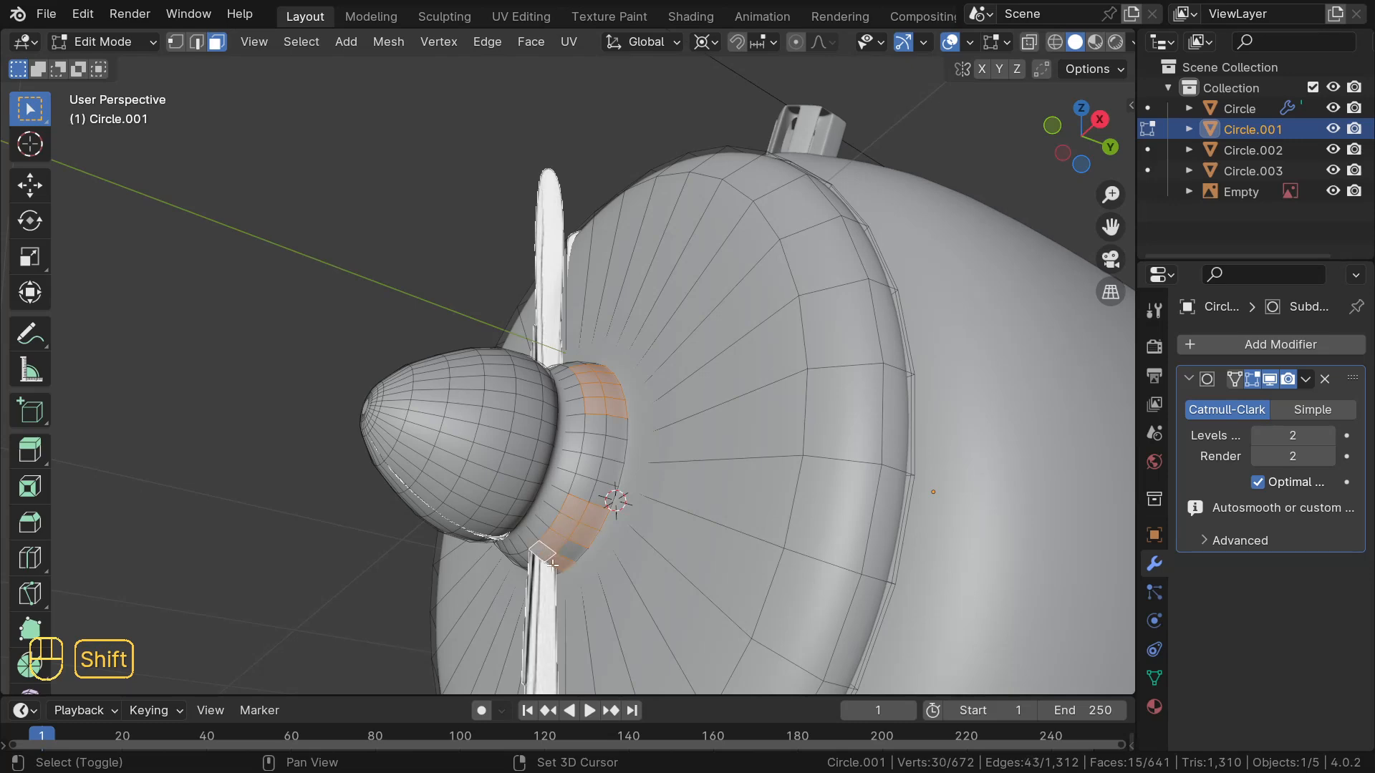
middle_drag(556, 567, 660, 440)
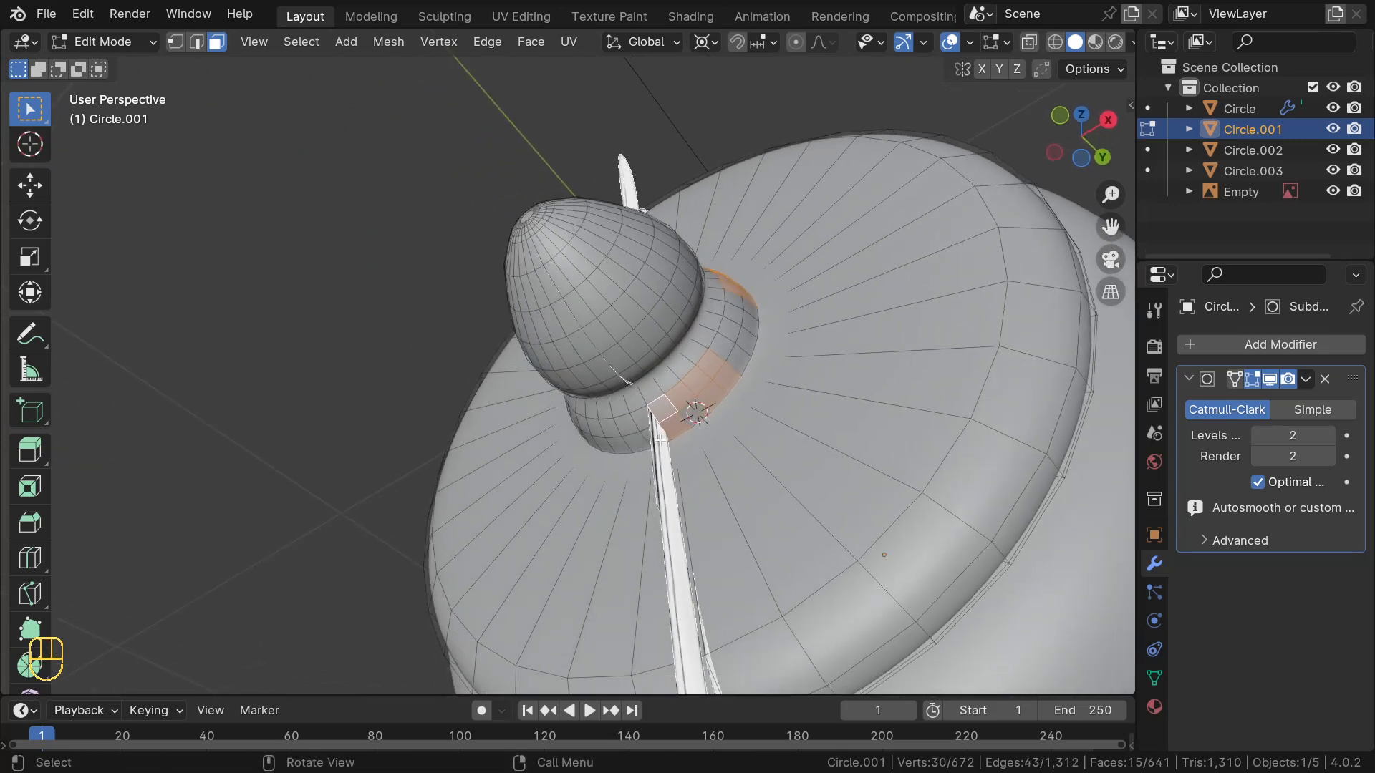
shift+click(688, 416)
Isolate the nose object and add a third two-by-four face block on the collar's lower -X side
key(KP_Divide)
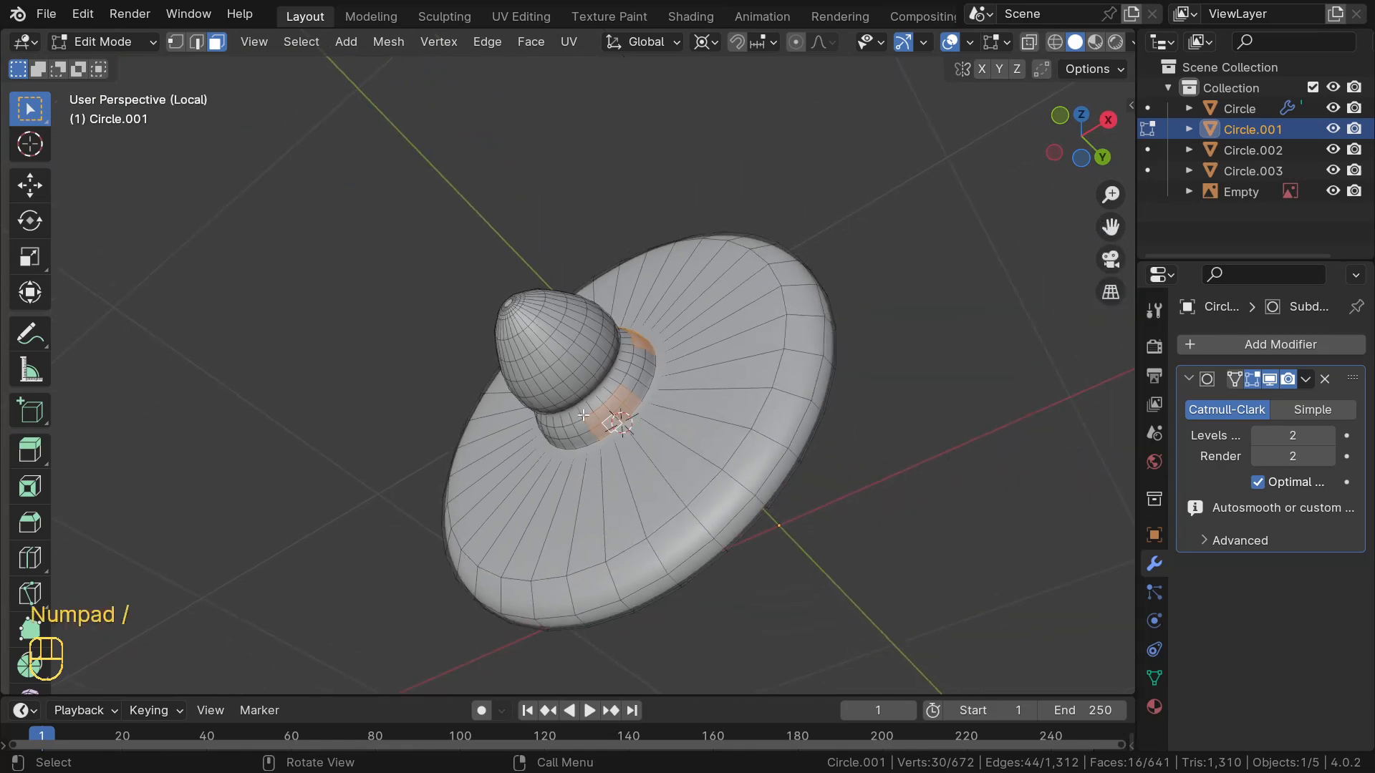
middle_drag(580, 416, 518, 469)
scroll(564, 438, up, 3)
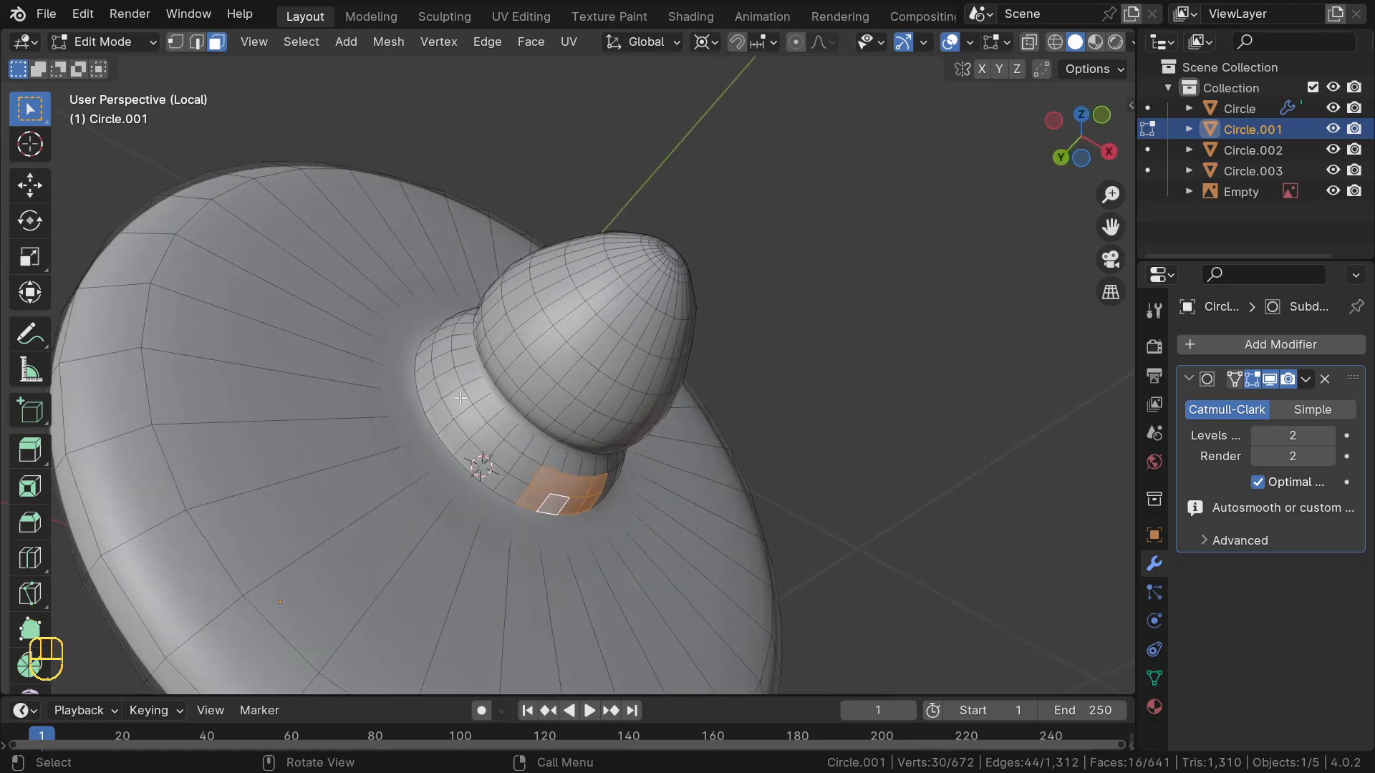
shift+click(445, 416)
shift+click(428, 394)
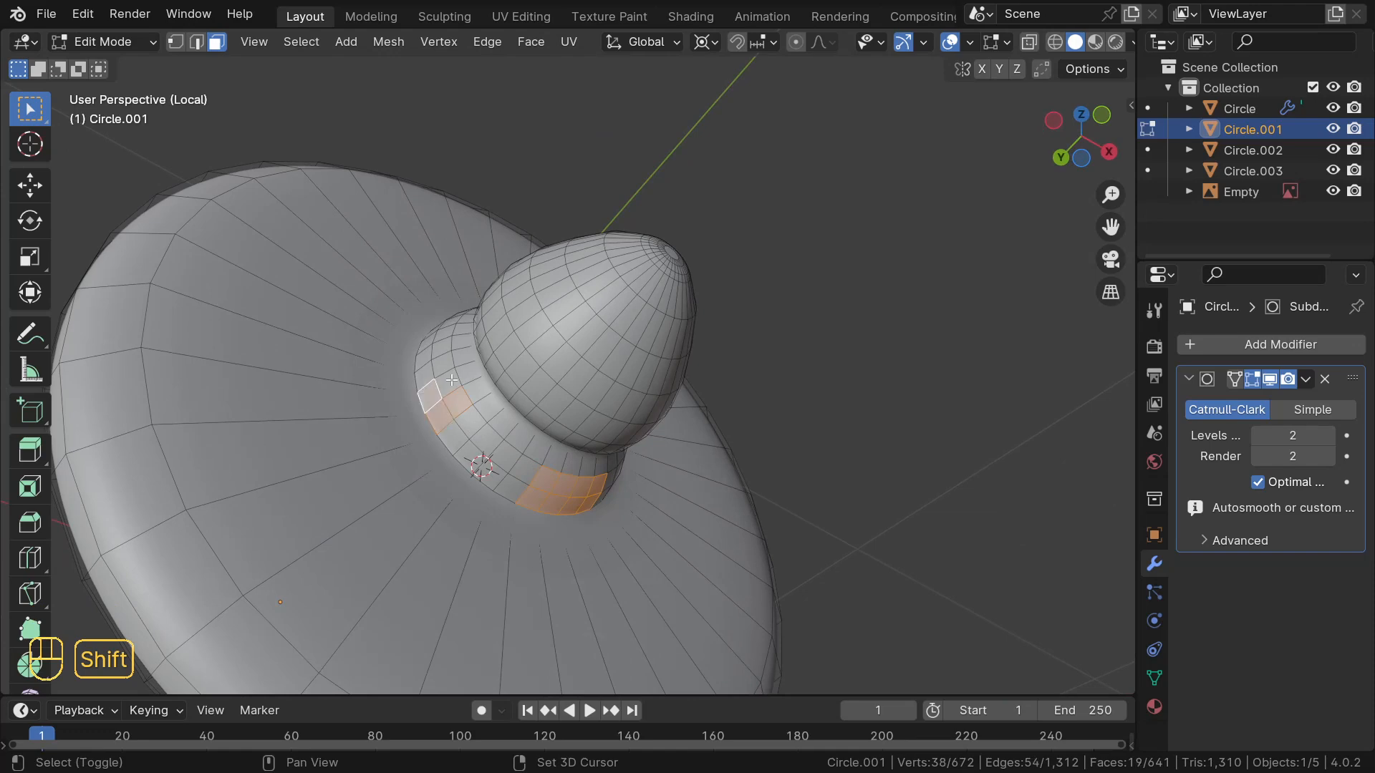
shift+click(447, 379)
shift+click(442, 363)
shift+click(422, 374)
shift+click(426, 357)
shift+click(439, 348)
Add a fourth two-by-four face block on top of the collar and undo the stray selection on the nose disc
middle_drag(438, 353, 477, 464)
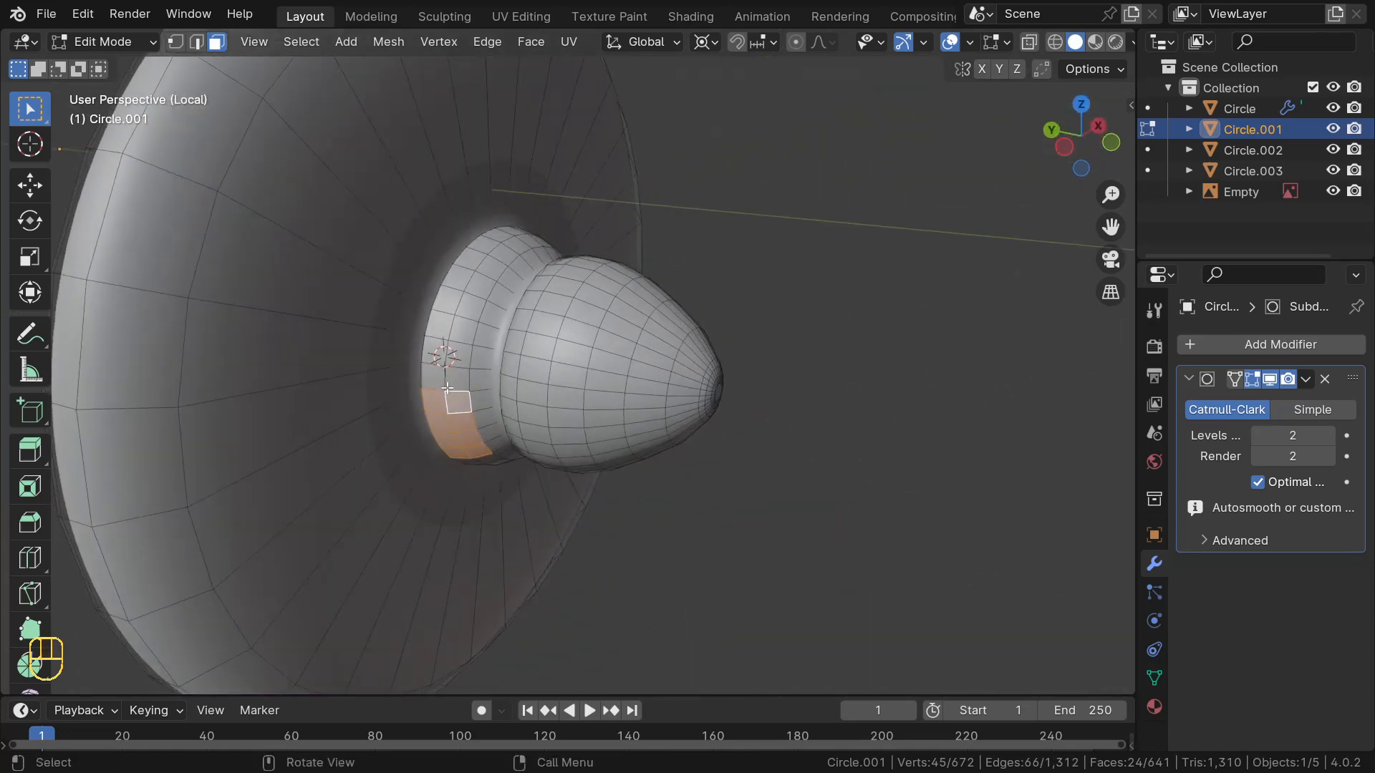
shift+click(456, 278)
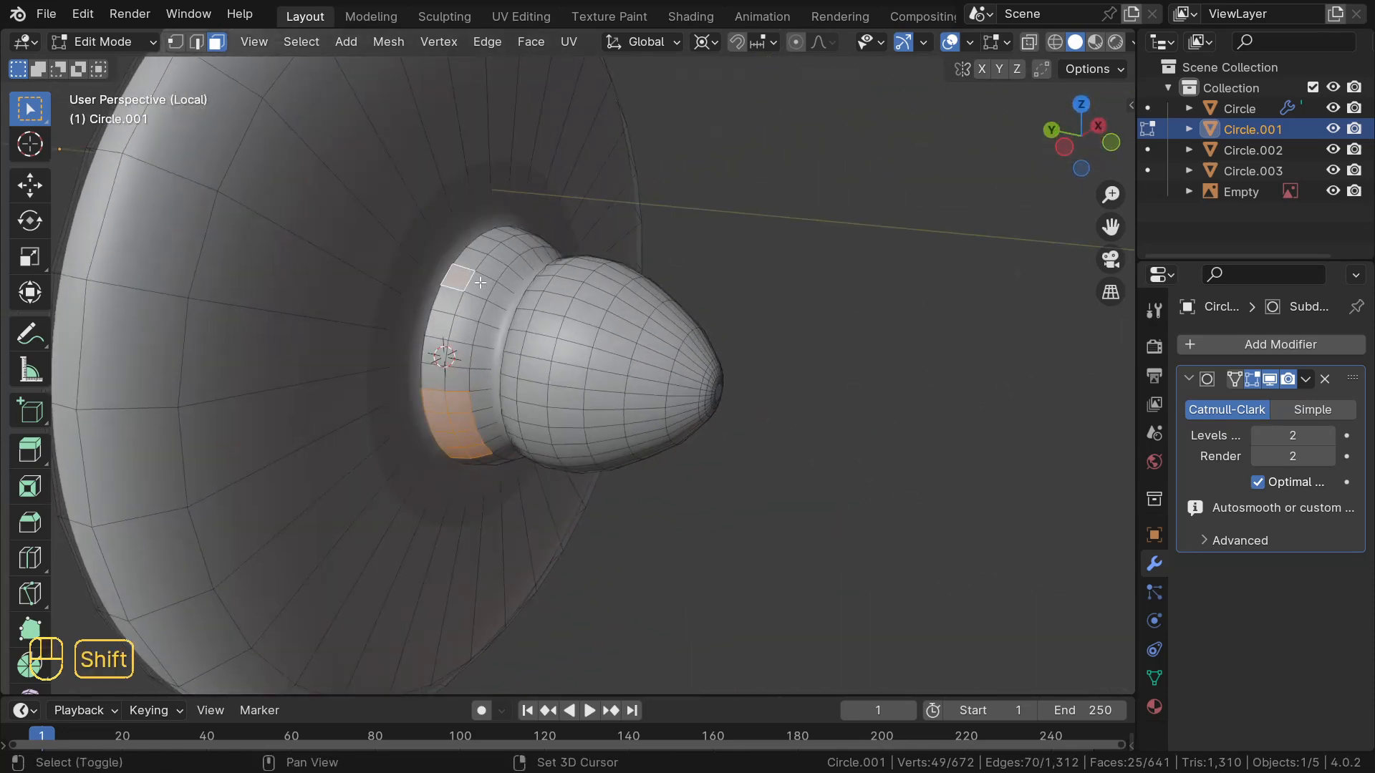
shift+click(480, 285)
shift+click(491, 269)
shift+click(467, 260)
shift+click(482, 244)
shift+click(502, 252)
shift+click(502, 237)
shift+click(514, 237)
shift+click(512, 225)
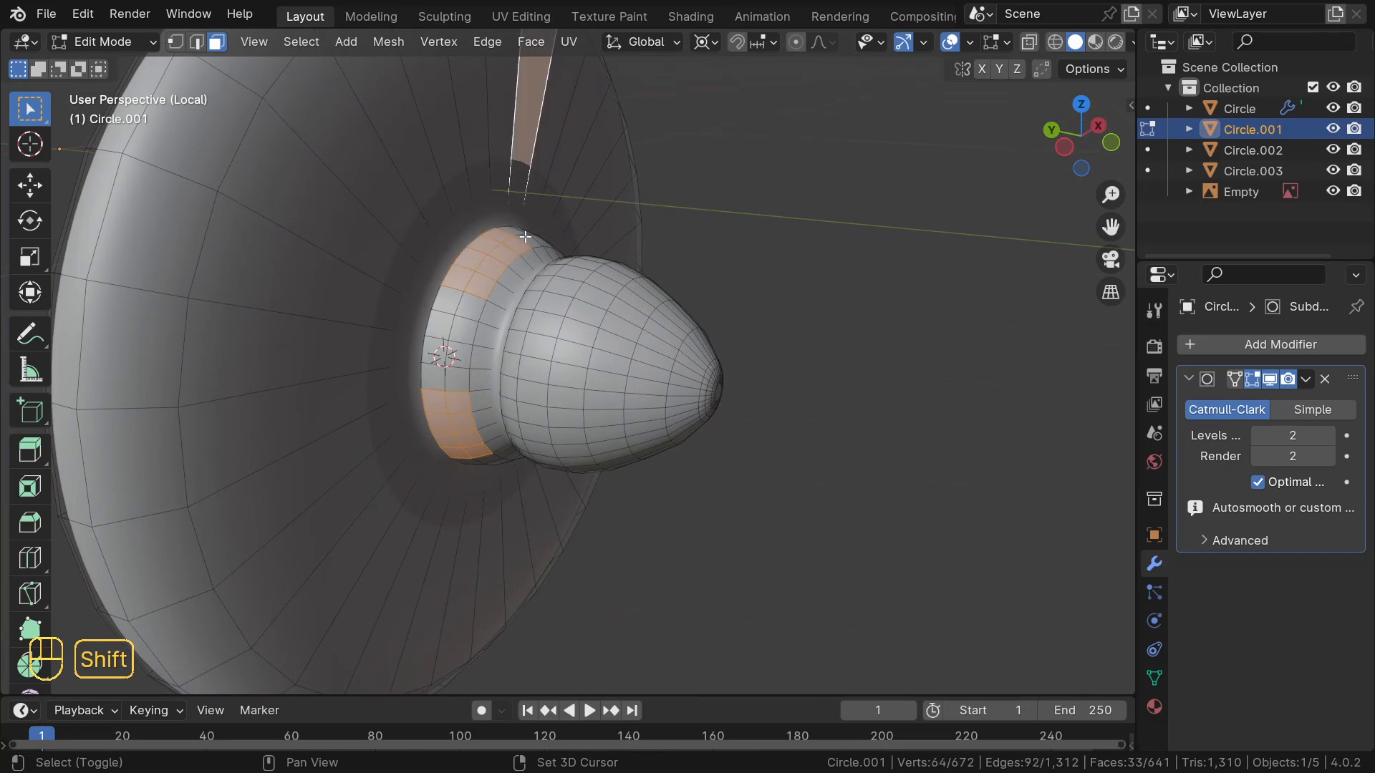
middle_drag(529, 245, 578, 330)
key(ctrl+z)
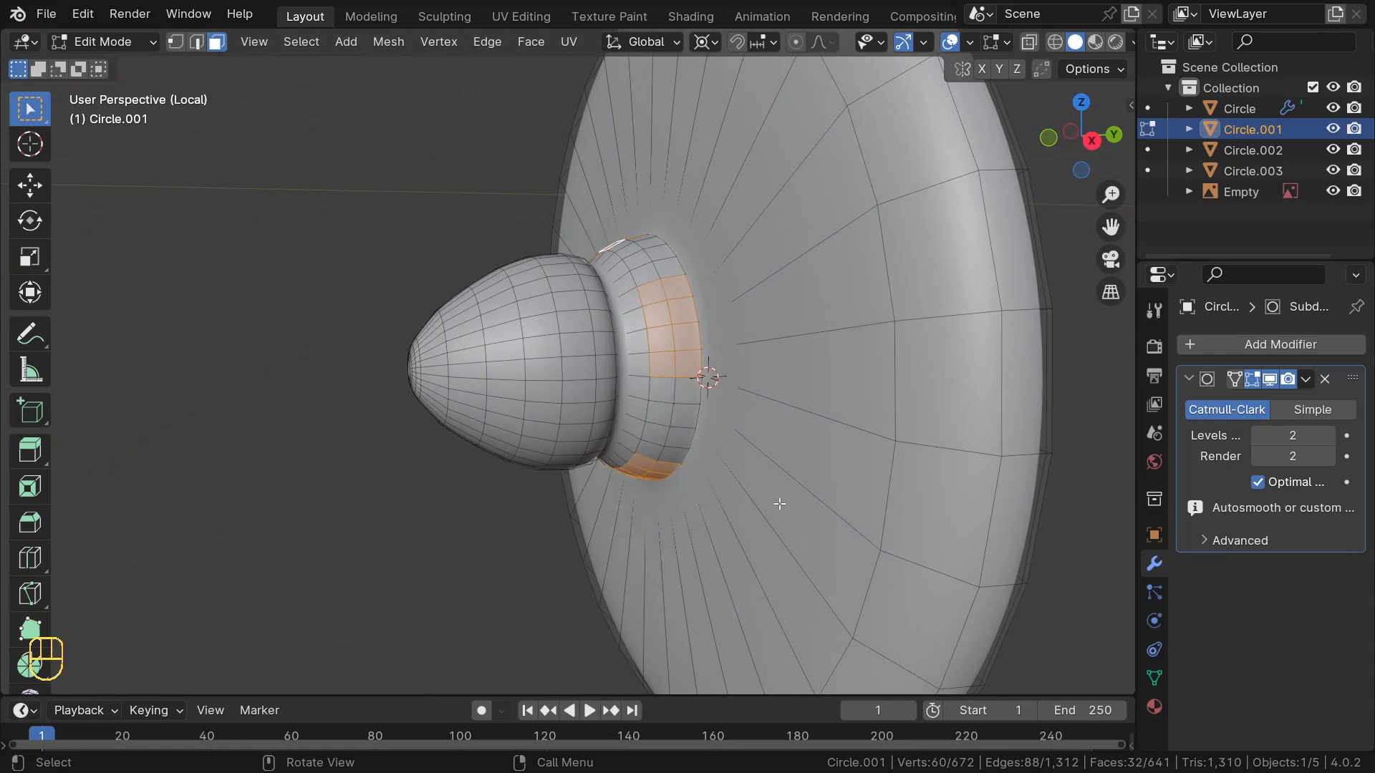
Inset the four collar face blocks by about 0.005 m and extrude them inward along their normals by about 0.025 m
key(i)
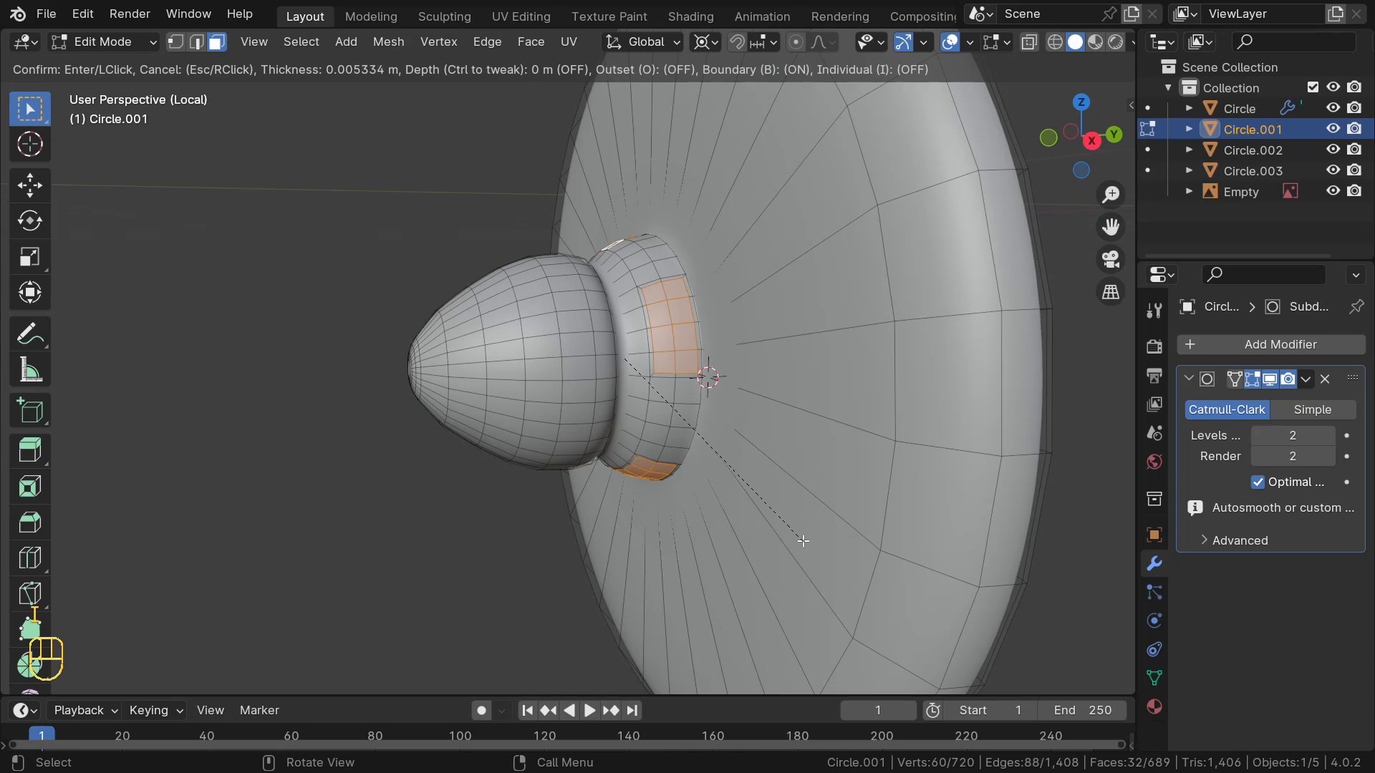
click(792, 541)
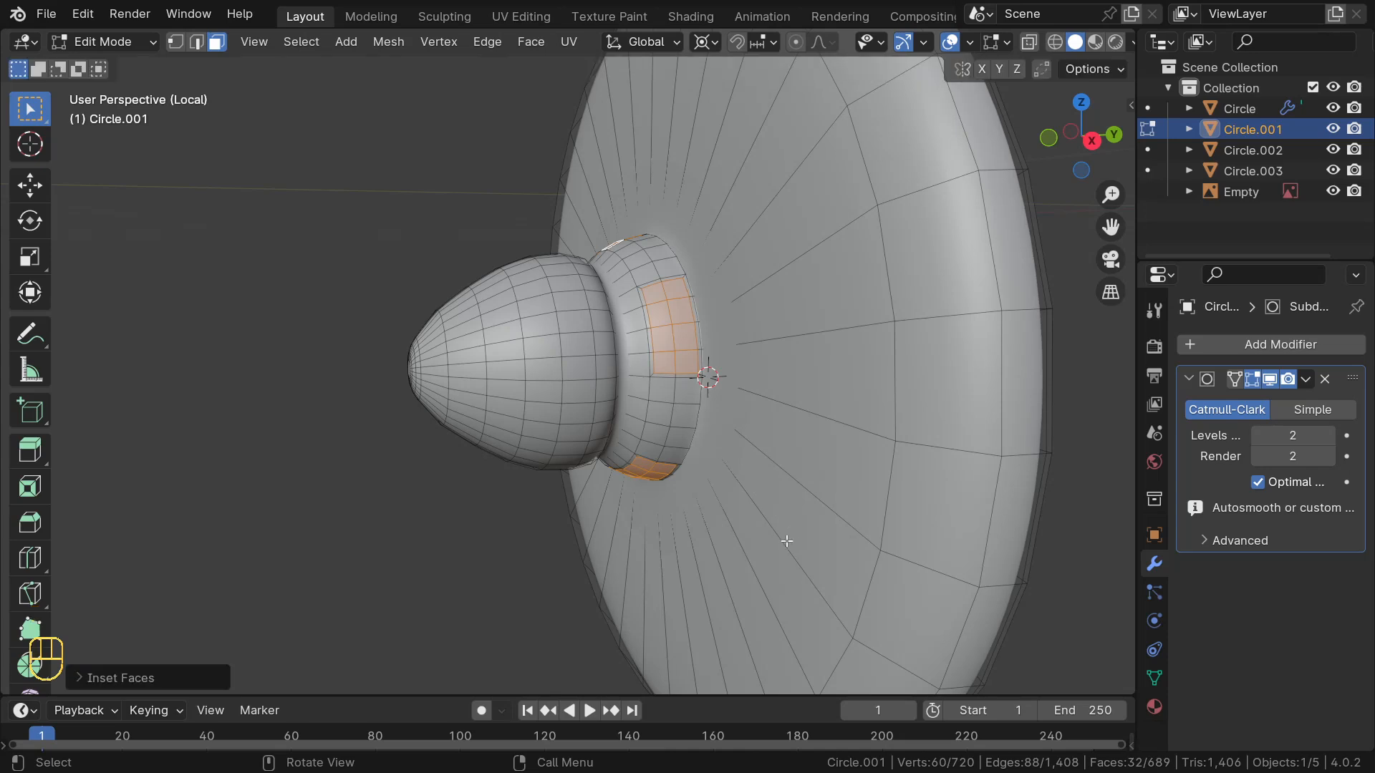
key(alt+e)
click(720, 536)
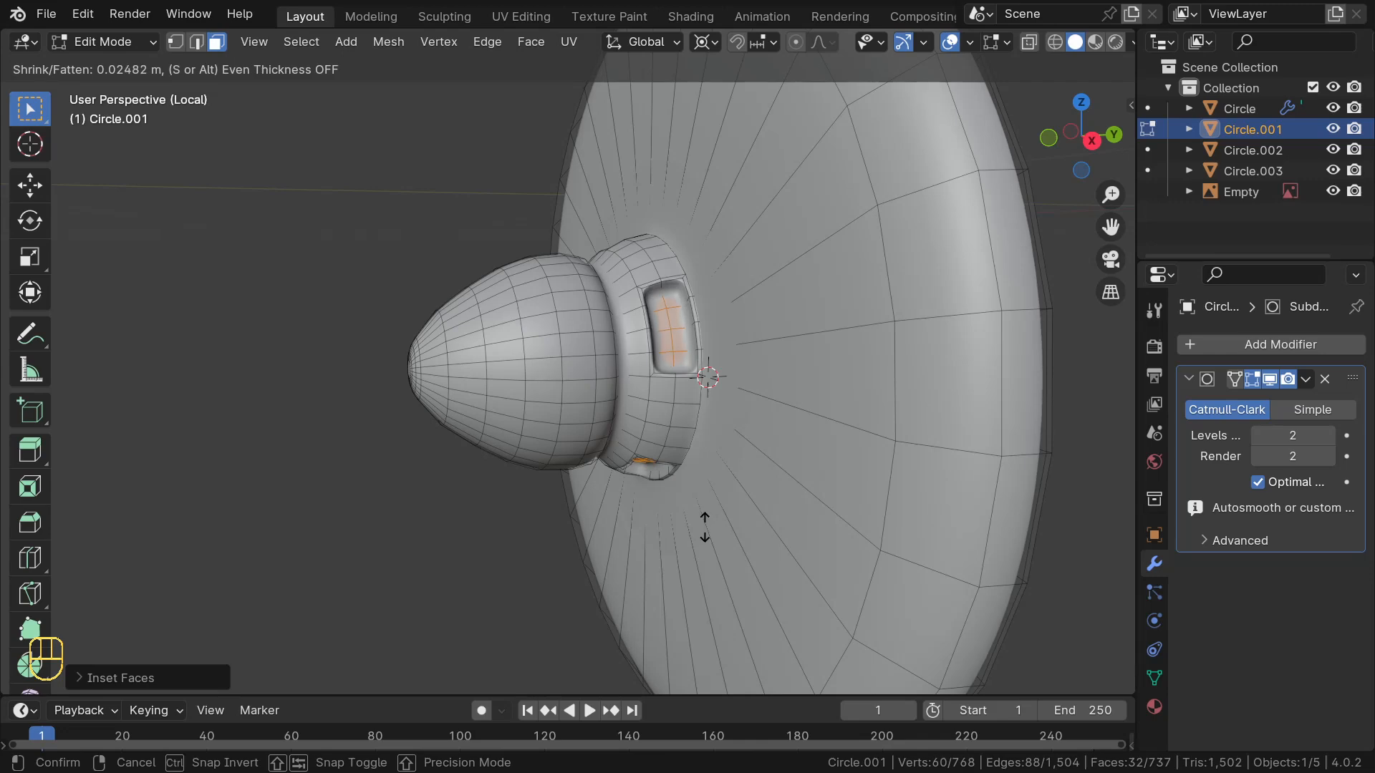
click(706, 526)
Show the whole airplane again and finish editing the nose mesh
middle_drag(653, 411, 688, 370)
key(KP_Divide)
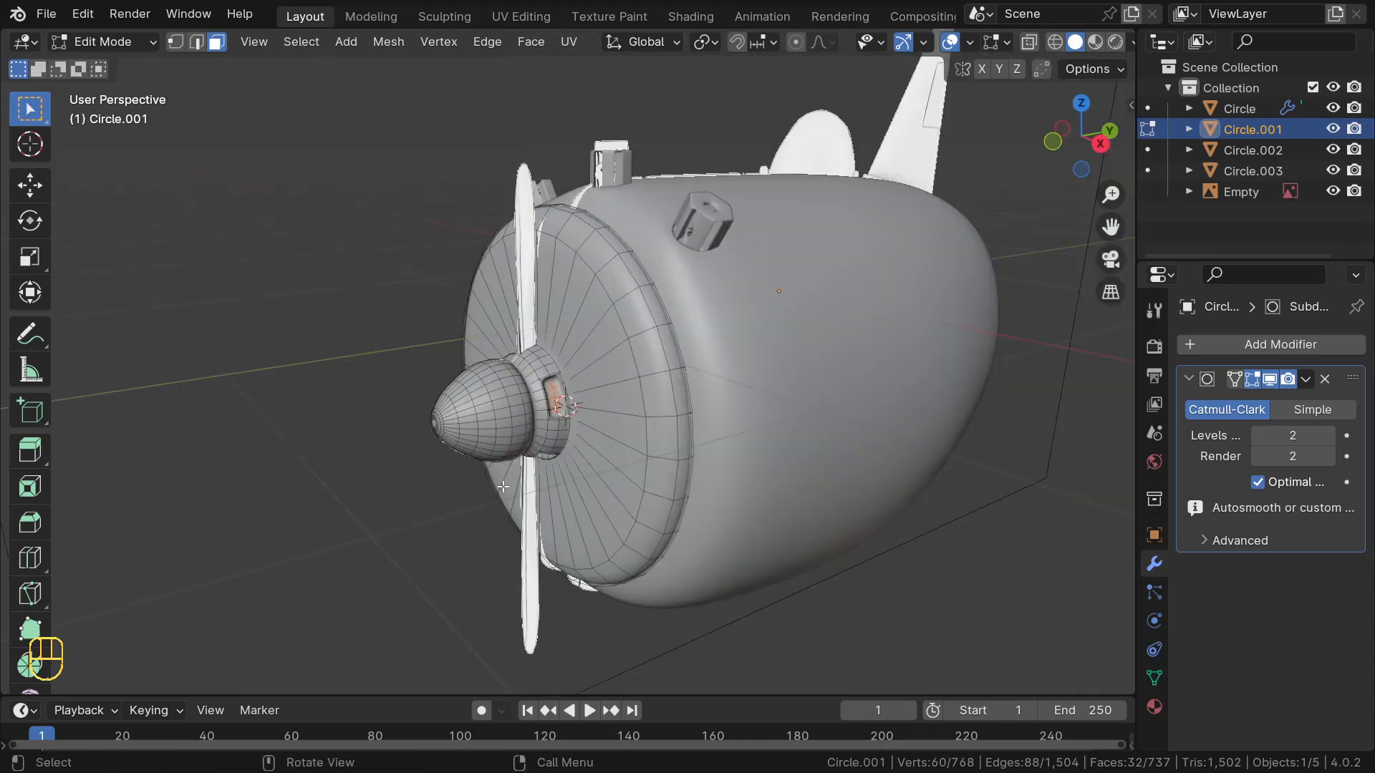
key(Tab)
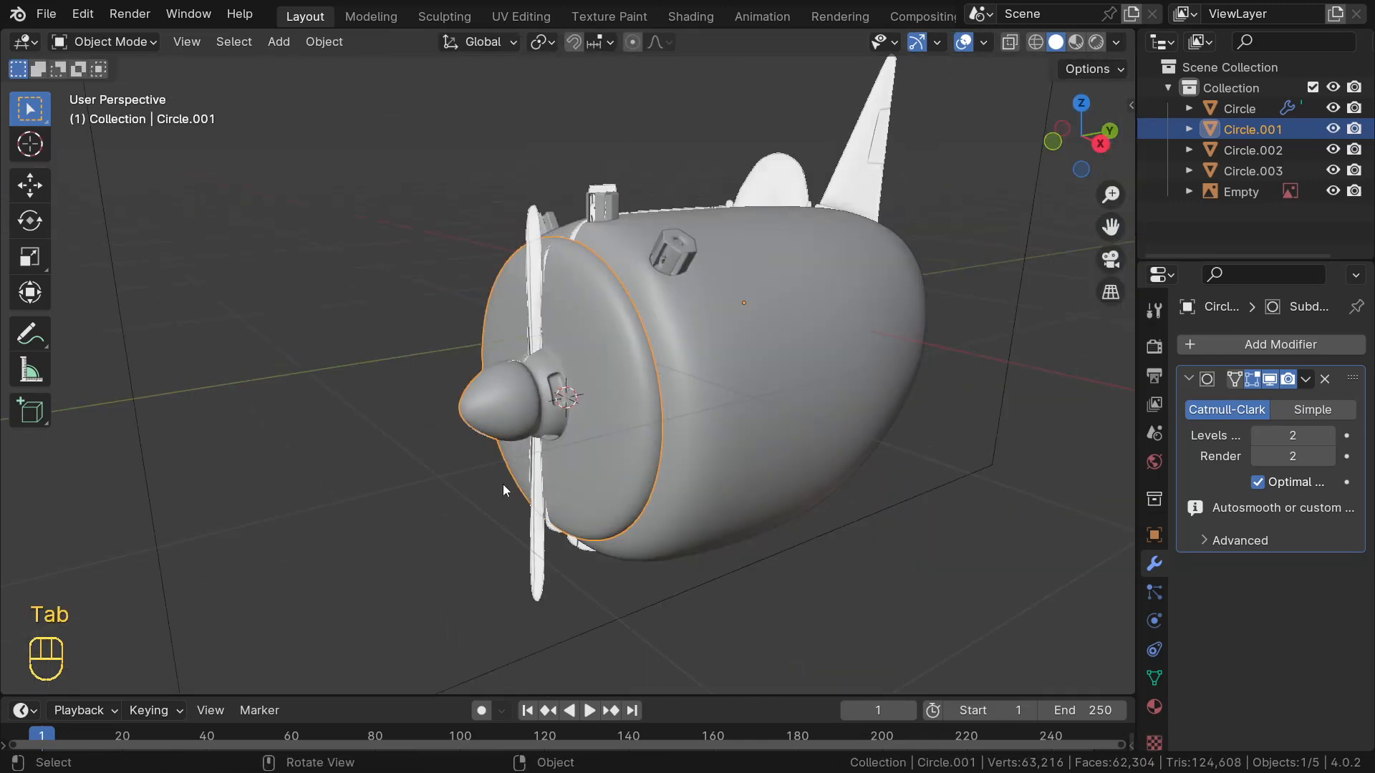
middle_drag(502, 484, 528, 389)
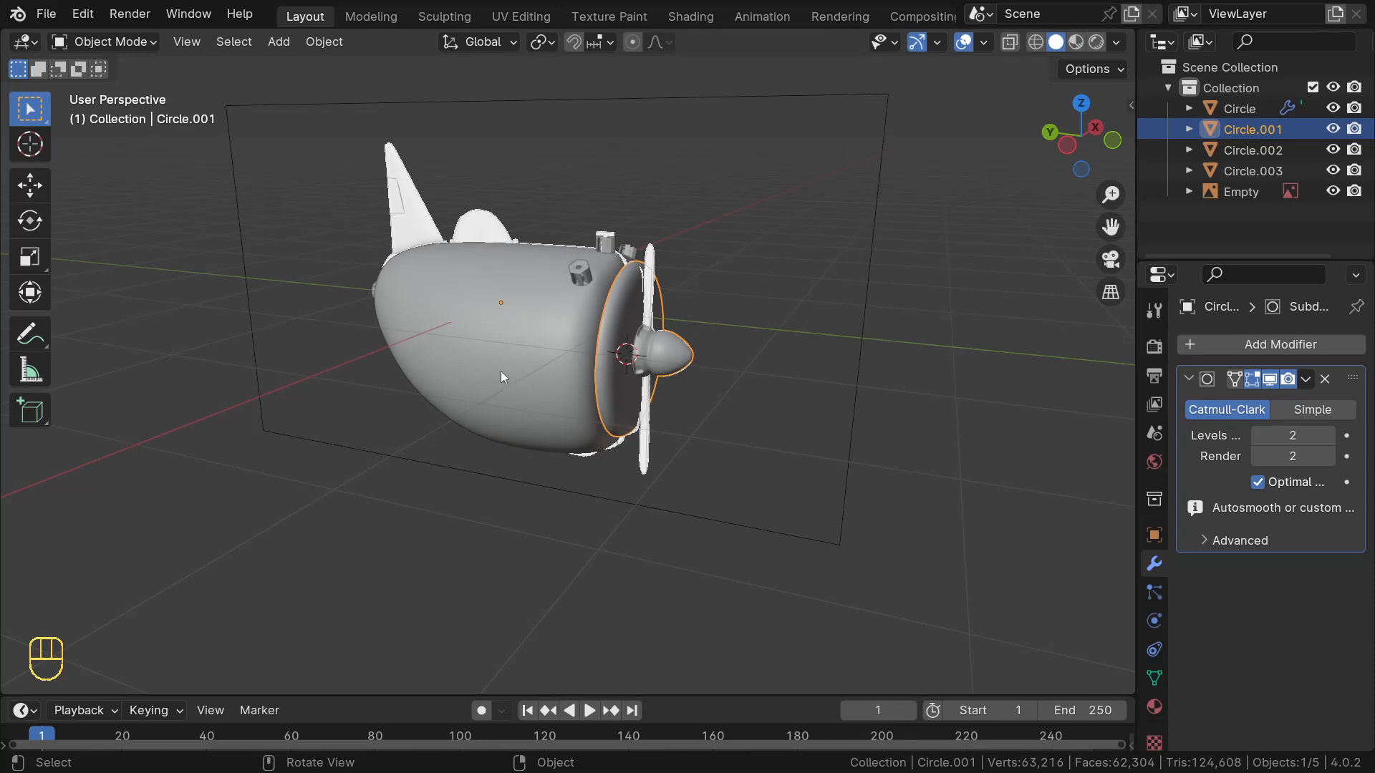
Save the project in the Pictures folder as AIRCRAFT TUTORIAL.blend
key(ctrl+s)
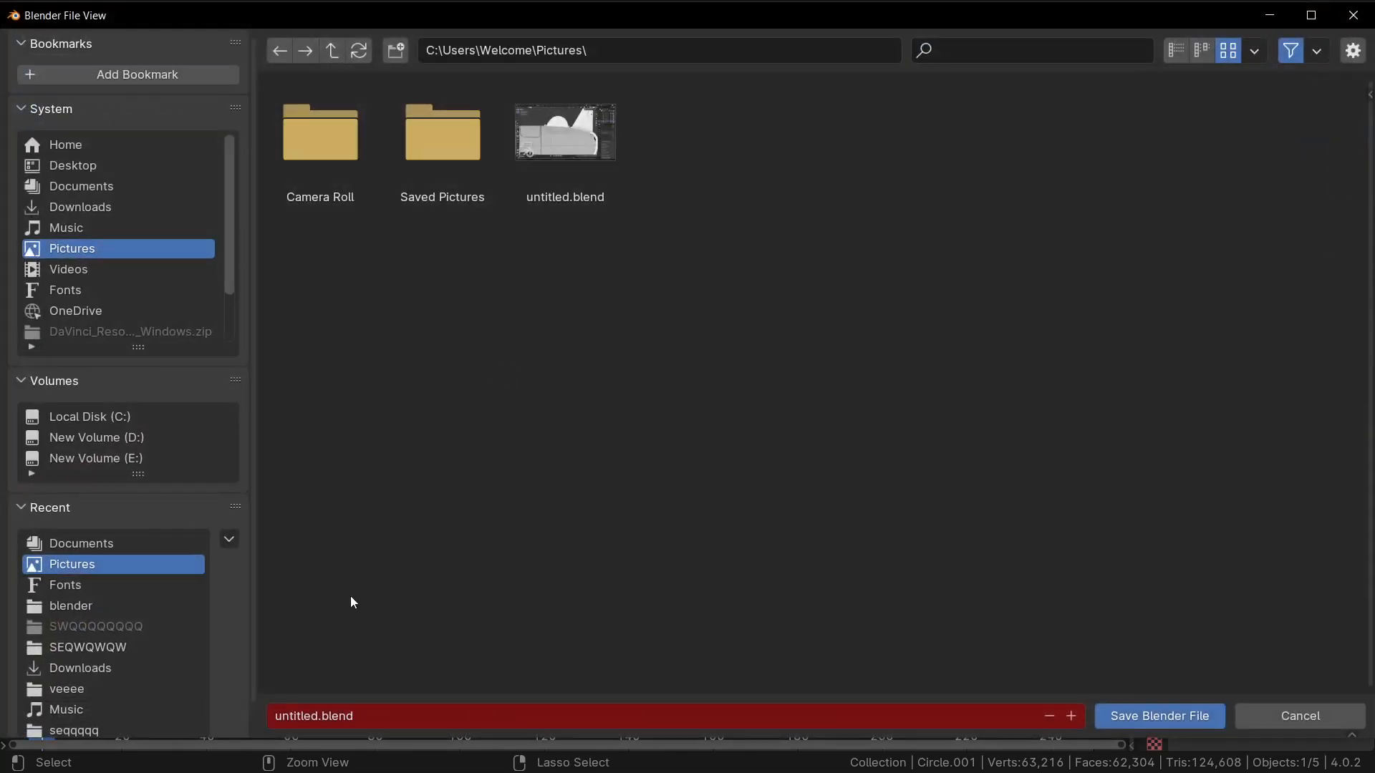
click(383, 716)
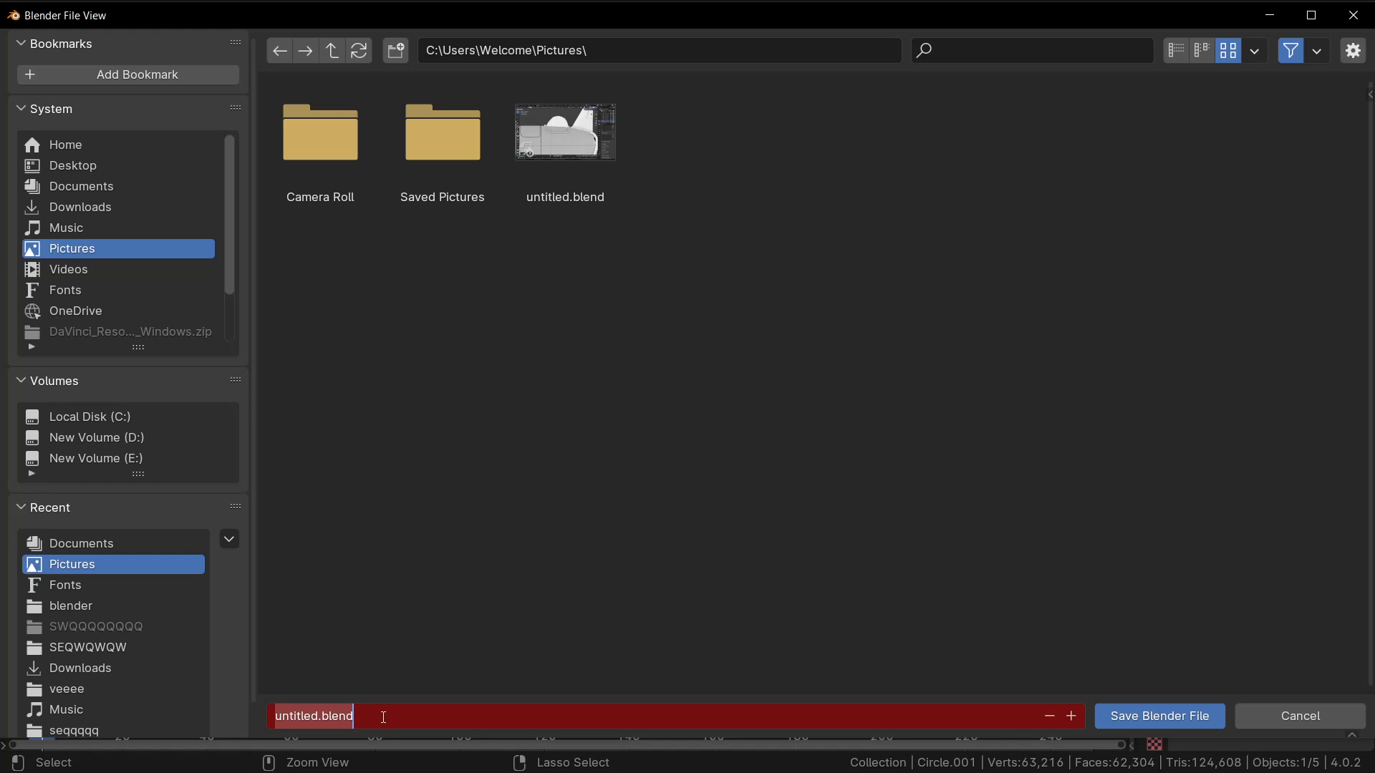
text(A)
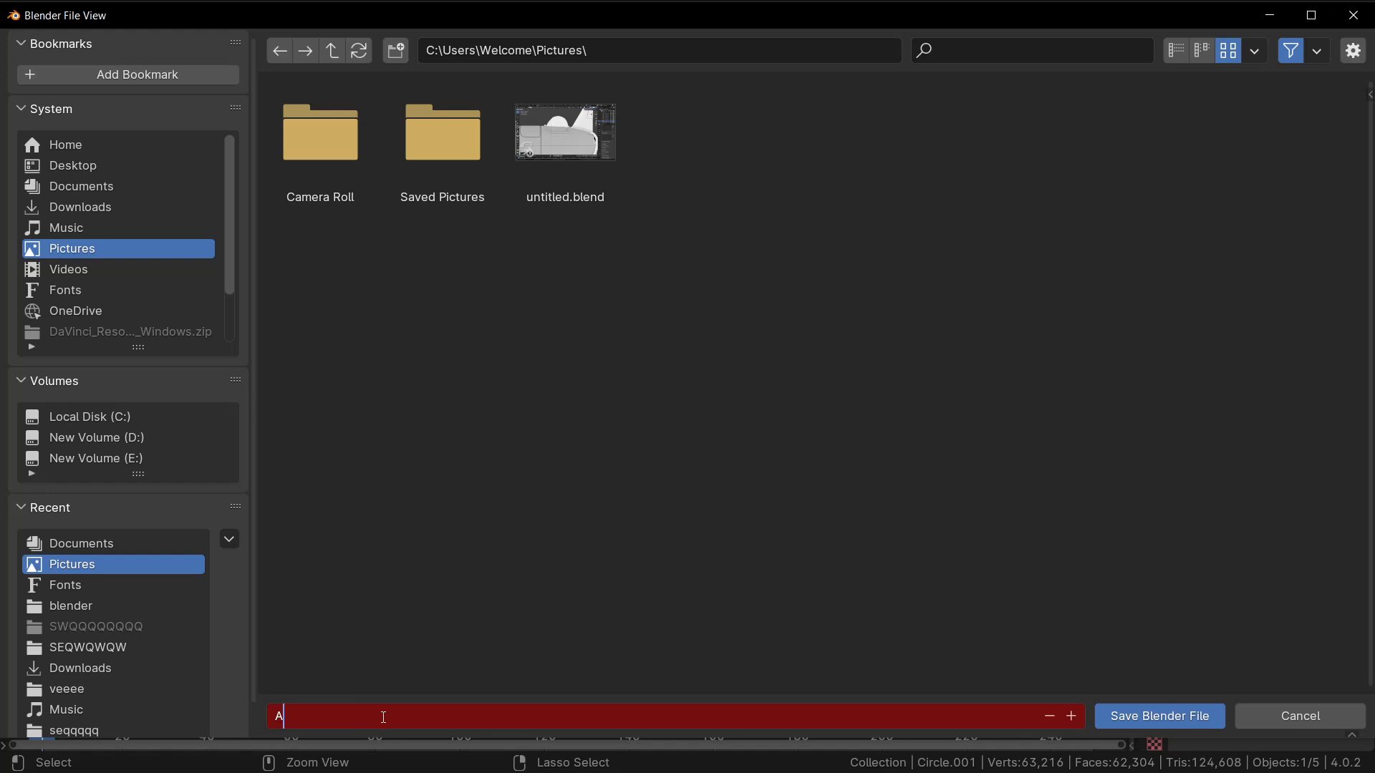
text(IRCRAFT TUTORIAL)
click(1170, 714)
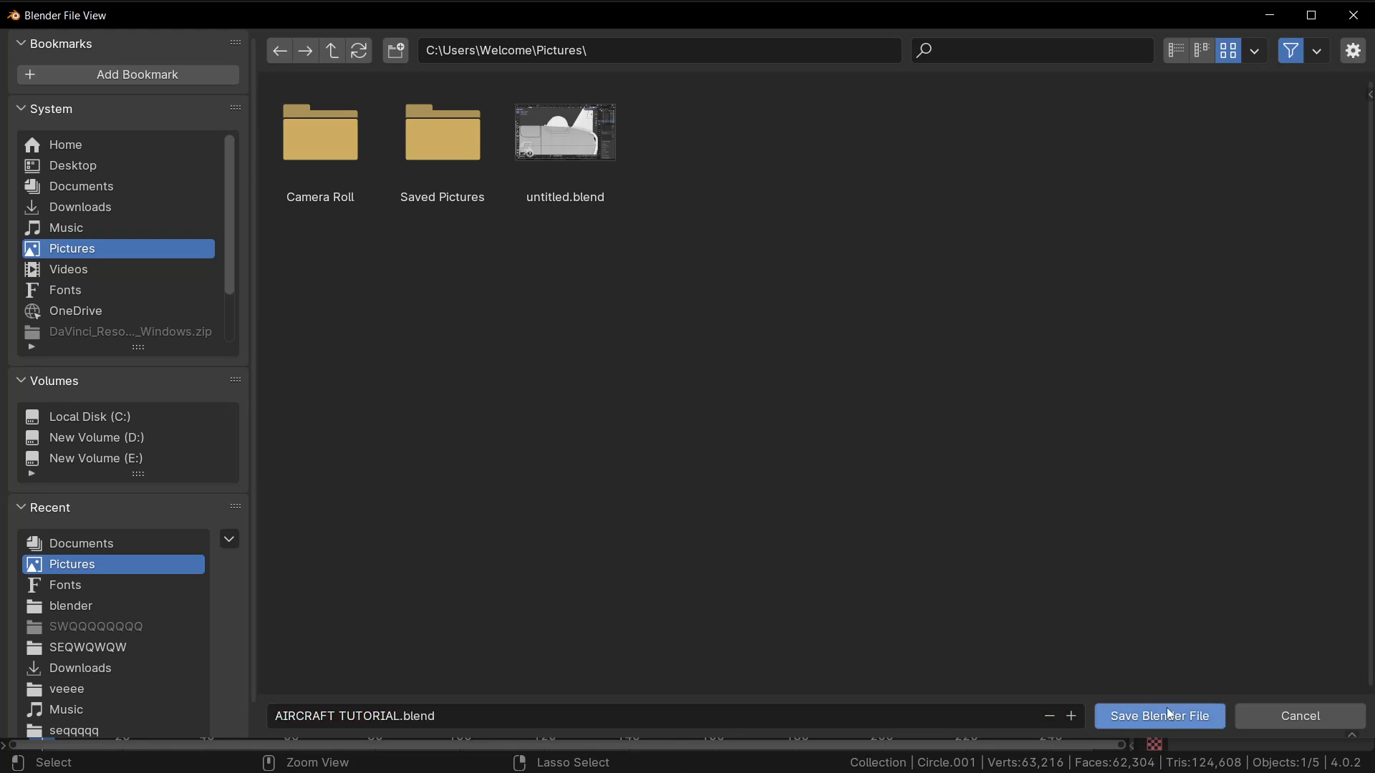
click(1170, 717)
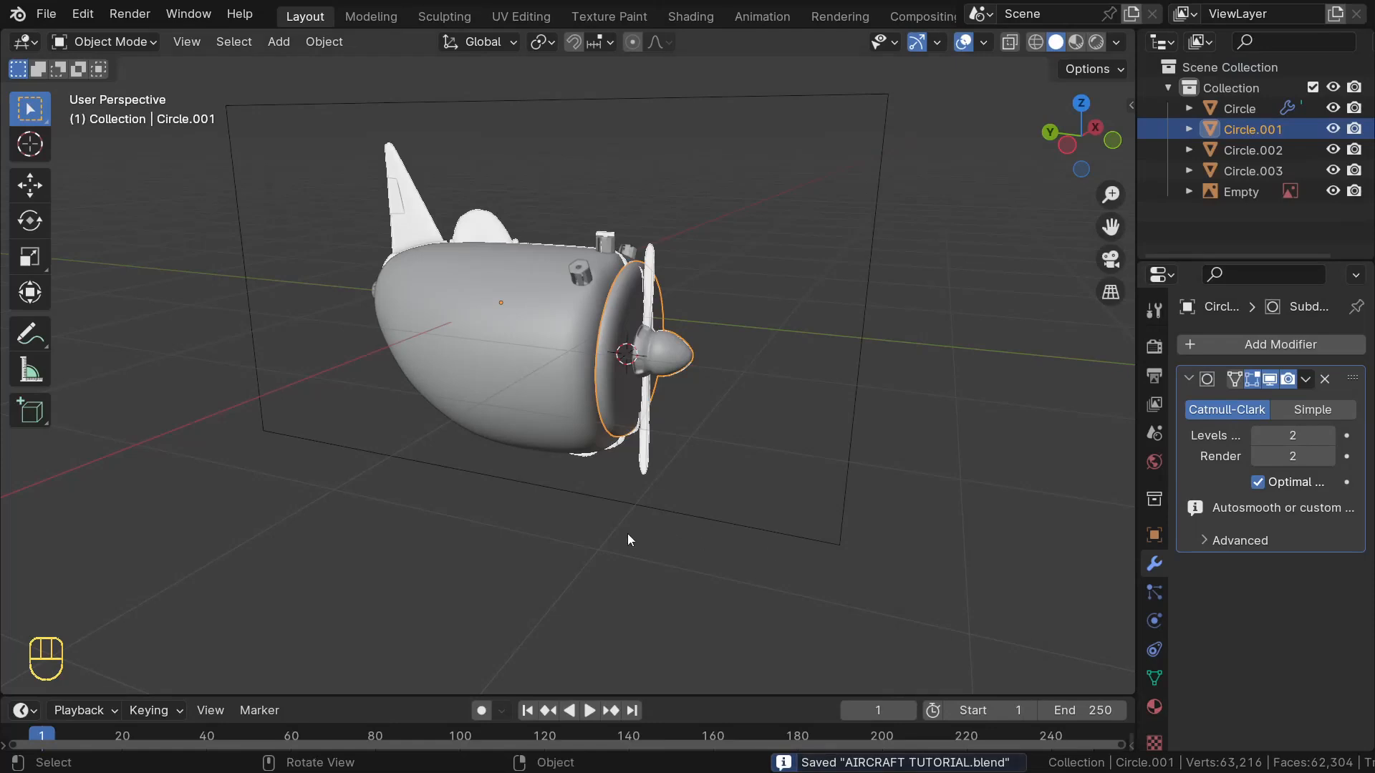